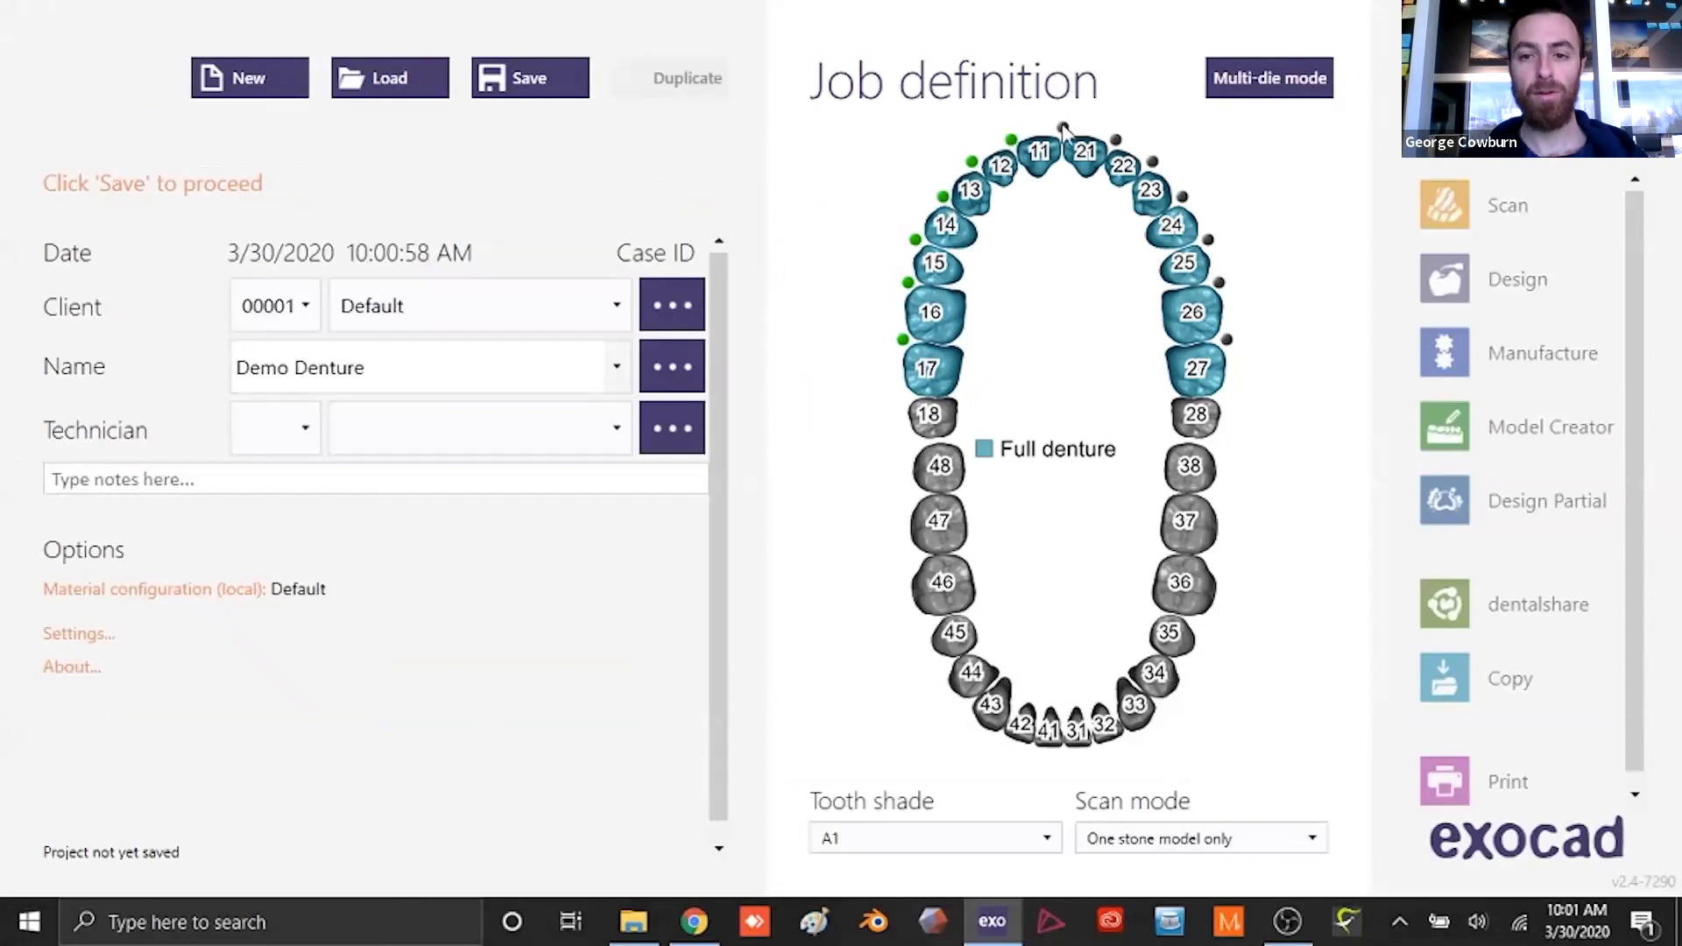
- Define lower teeth 47 through 37 as a full denture, matching the upper arch
ctrl+click(941, 520)
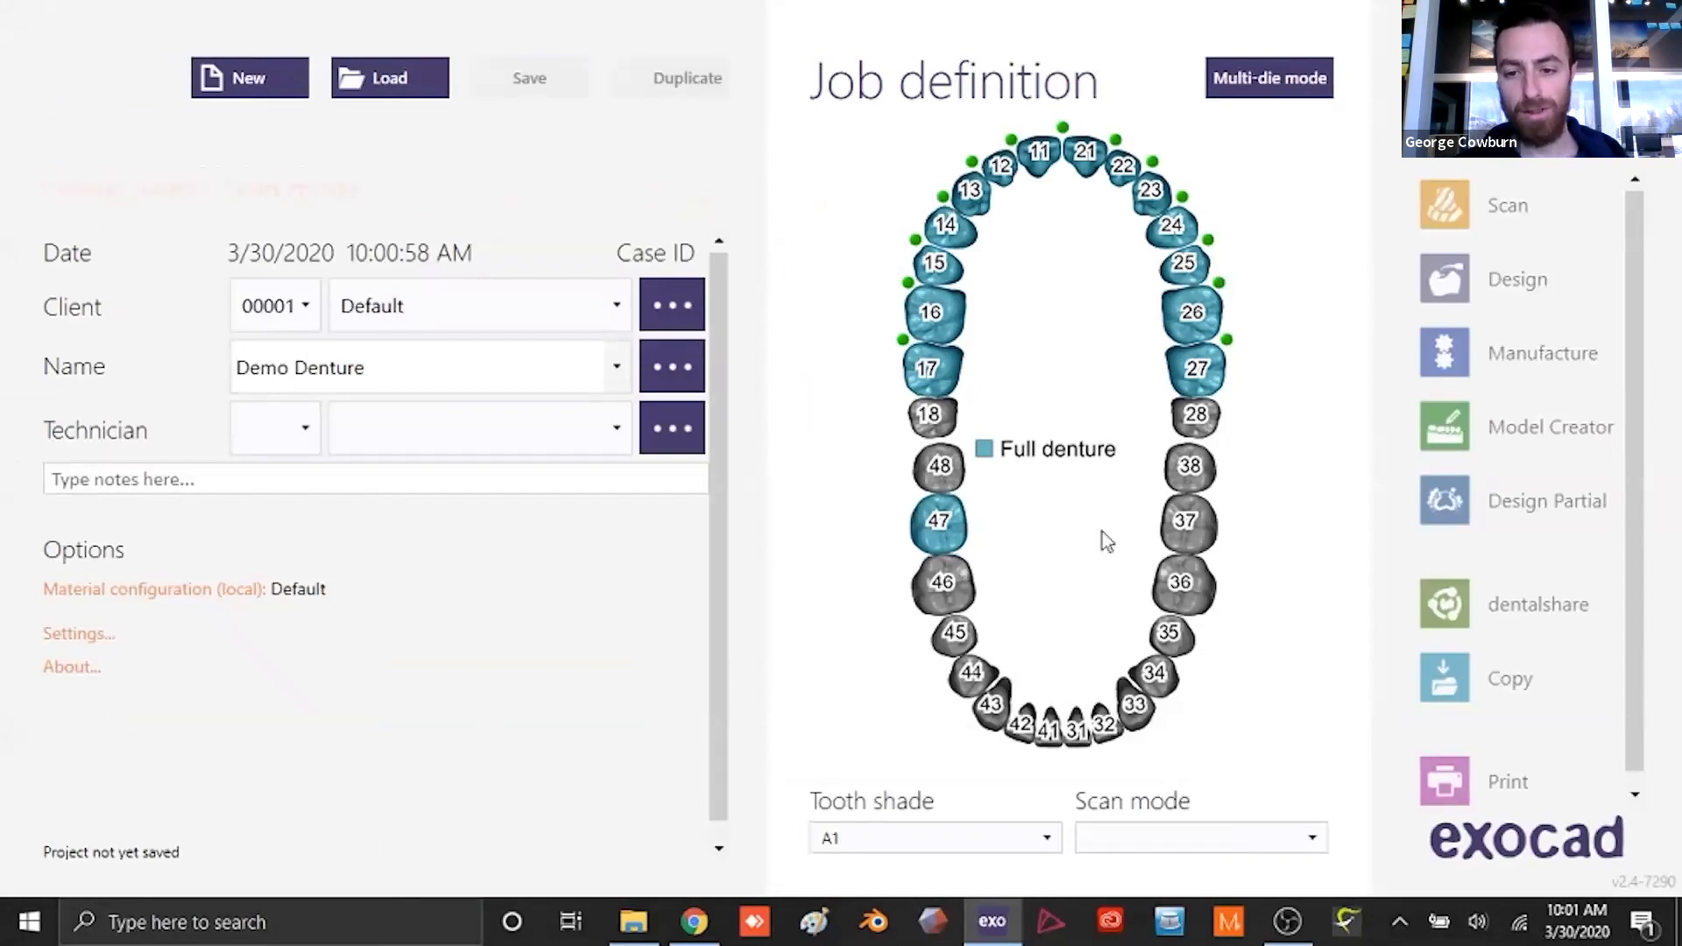
shift+click(1188, 527)
drag(913, 558, 957, 699)
drag(1192, 674, 1220, 570)
- Set the scan mode to Two stone models in occlusion and save the job definition
click(1311, 832)
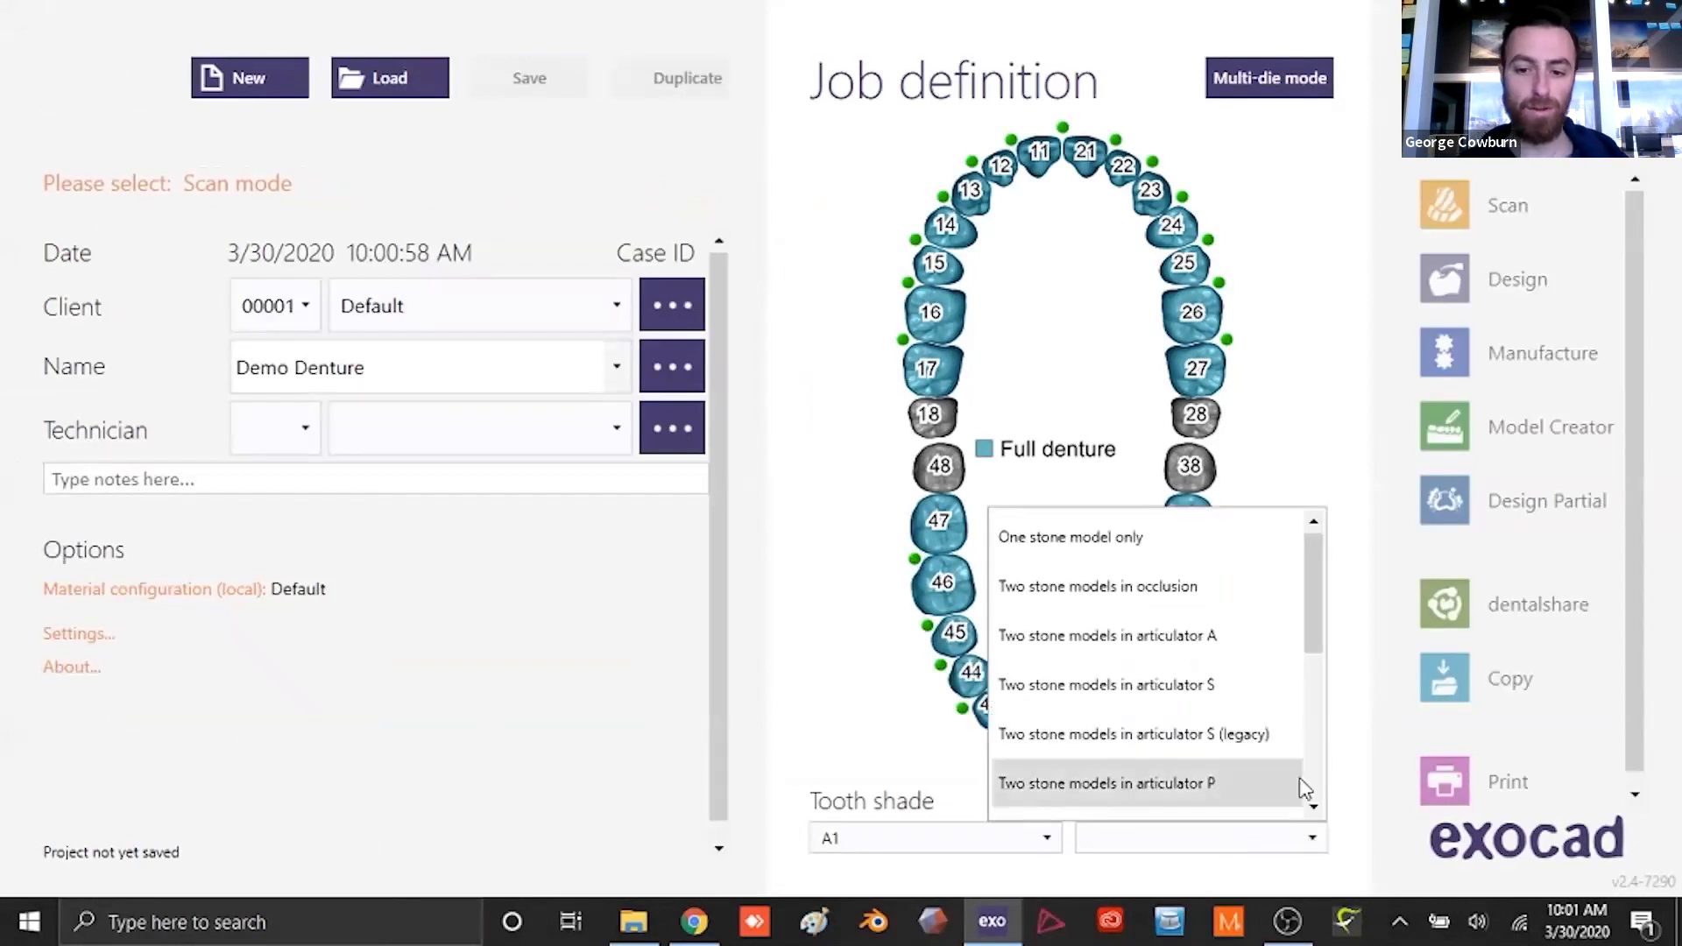
click(1181, 588)
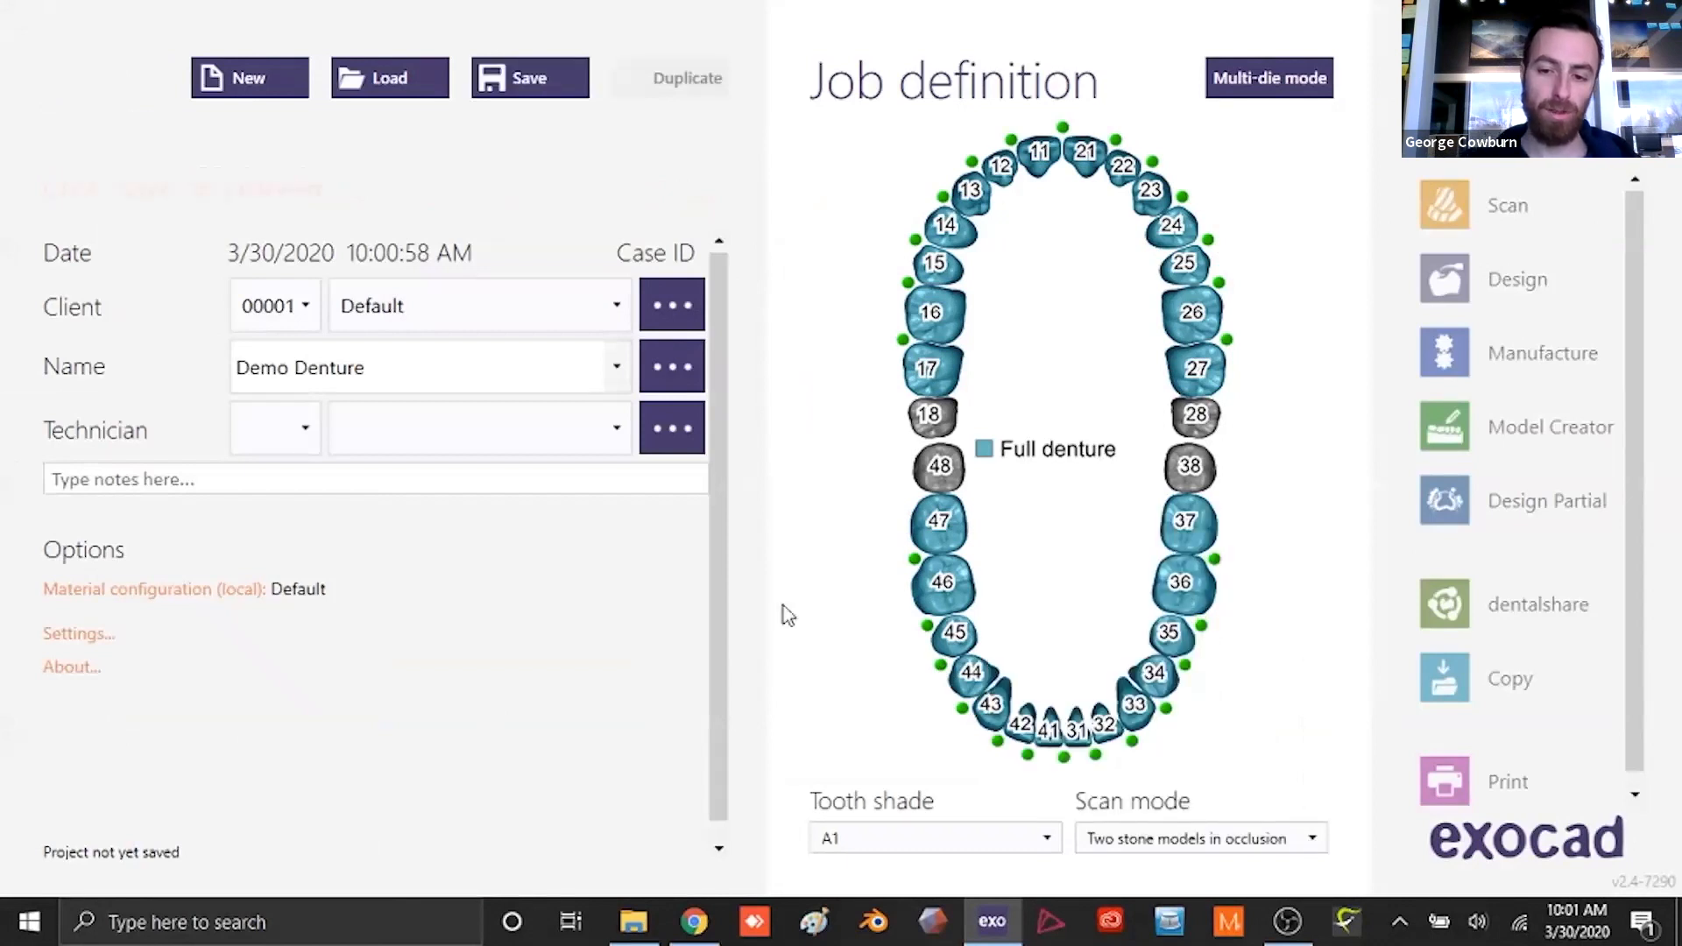
click(515, 76)
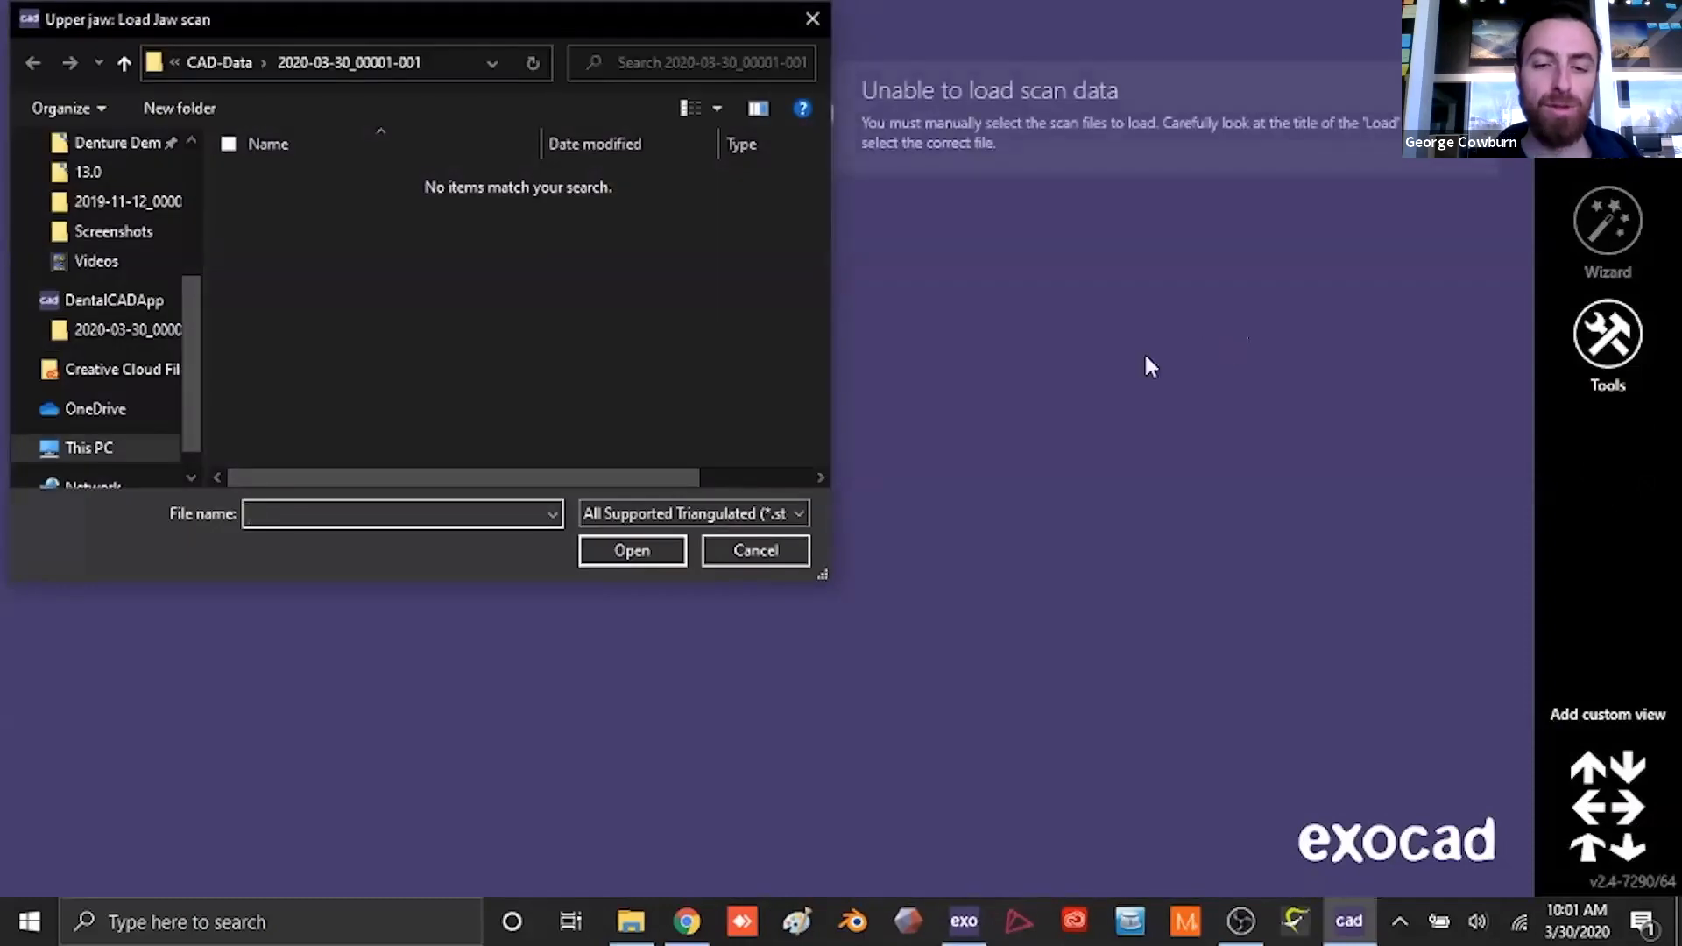
- Load the upperjaw, lowerjaw and aestheticplate STL files from the Denture Demo folder as the upper jaw, lower jaw and bite rim scans
scroll(187, 346, up, 2)
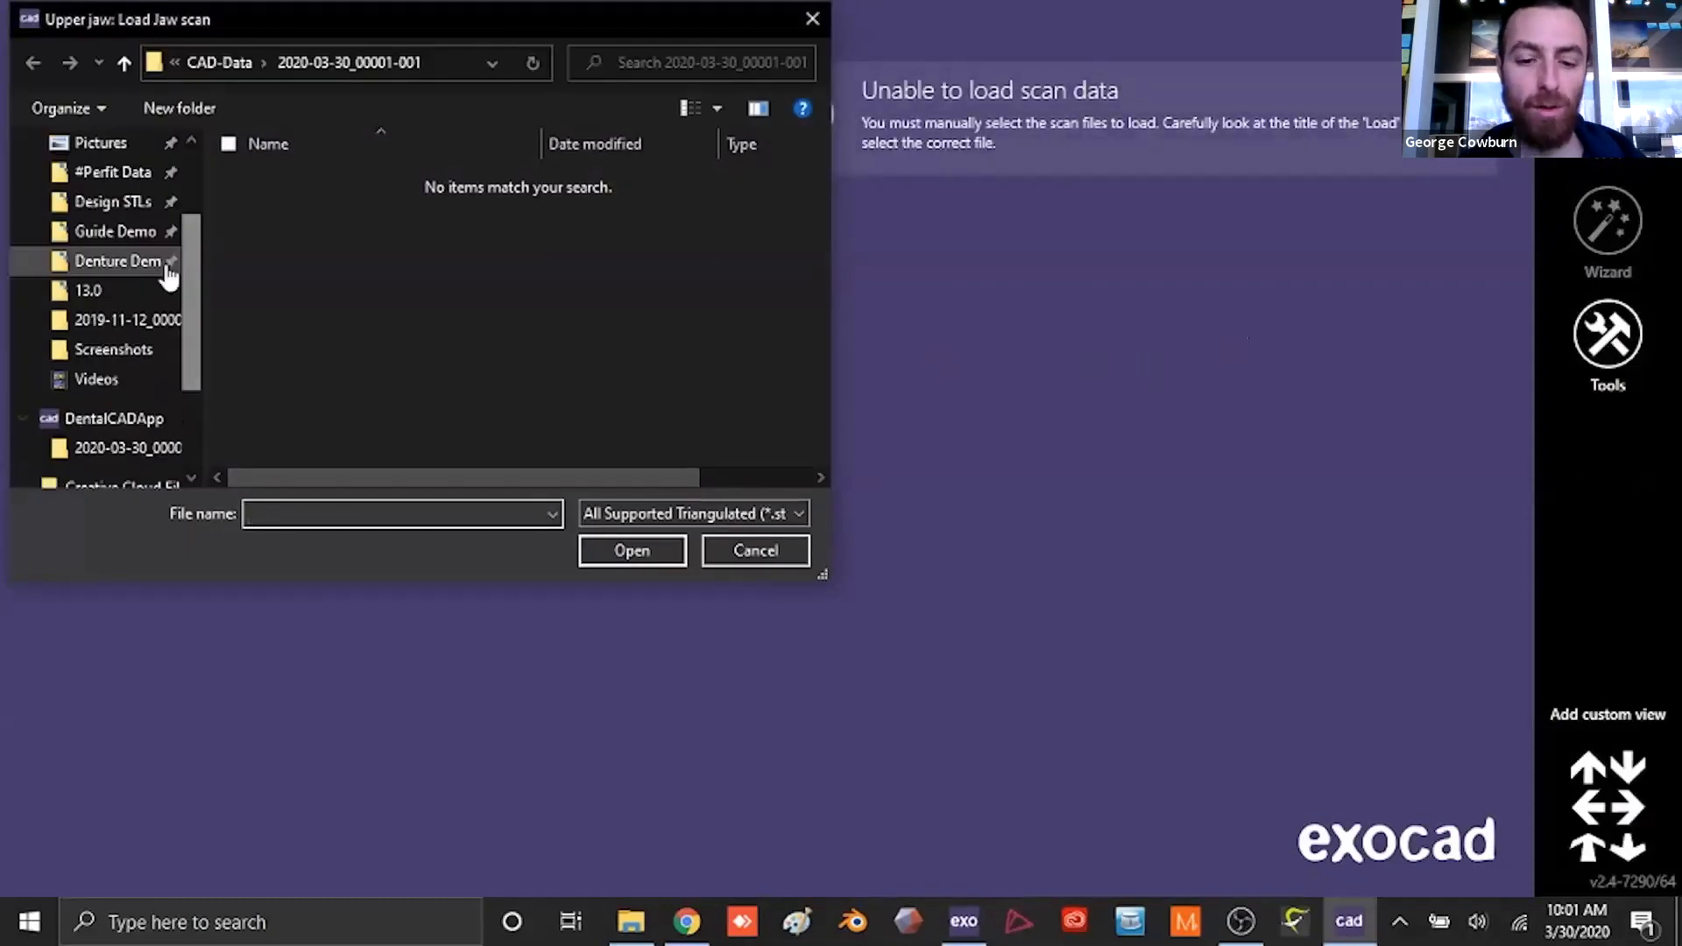
click(132, 260)
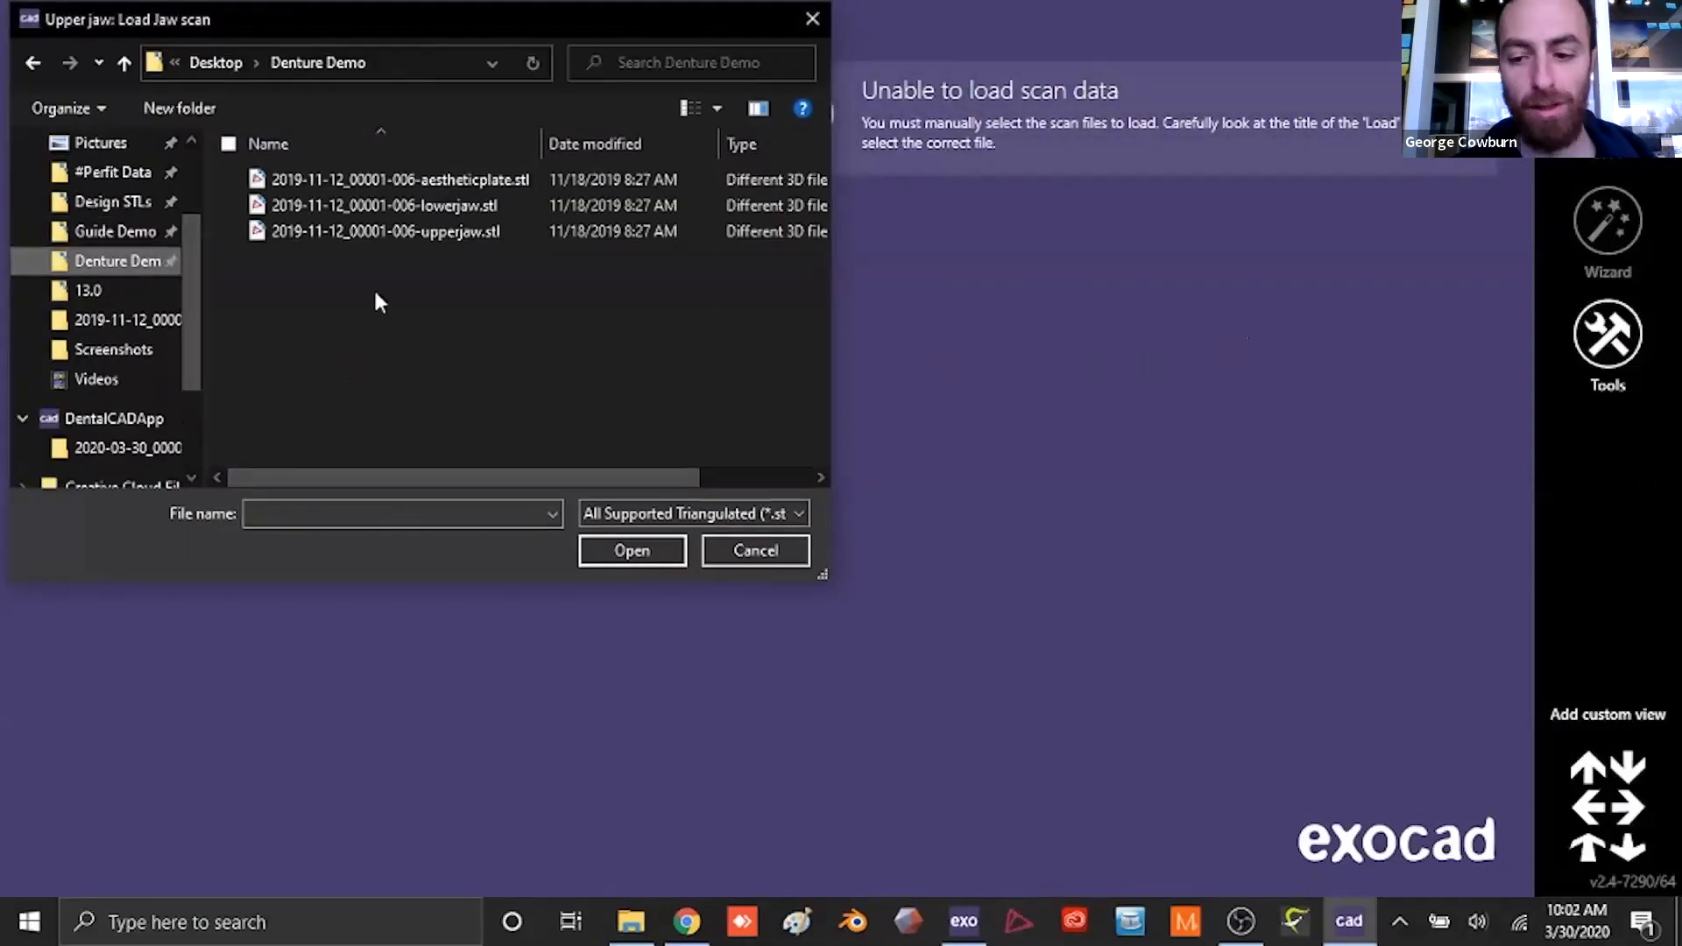
double_click(398, 233)
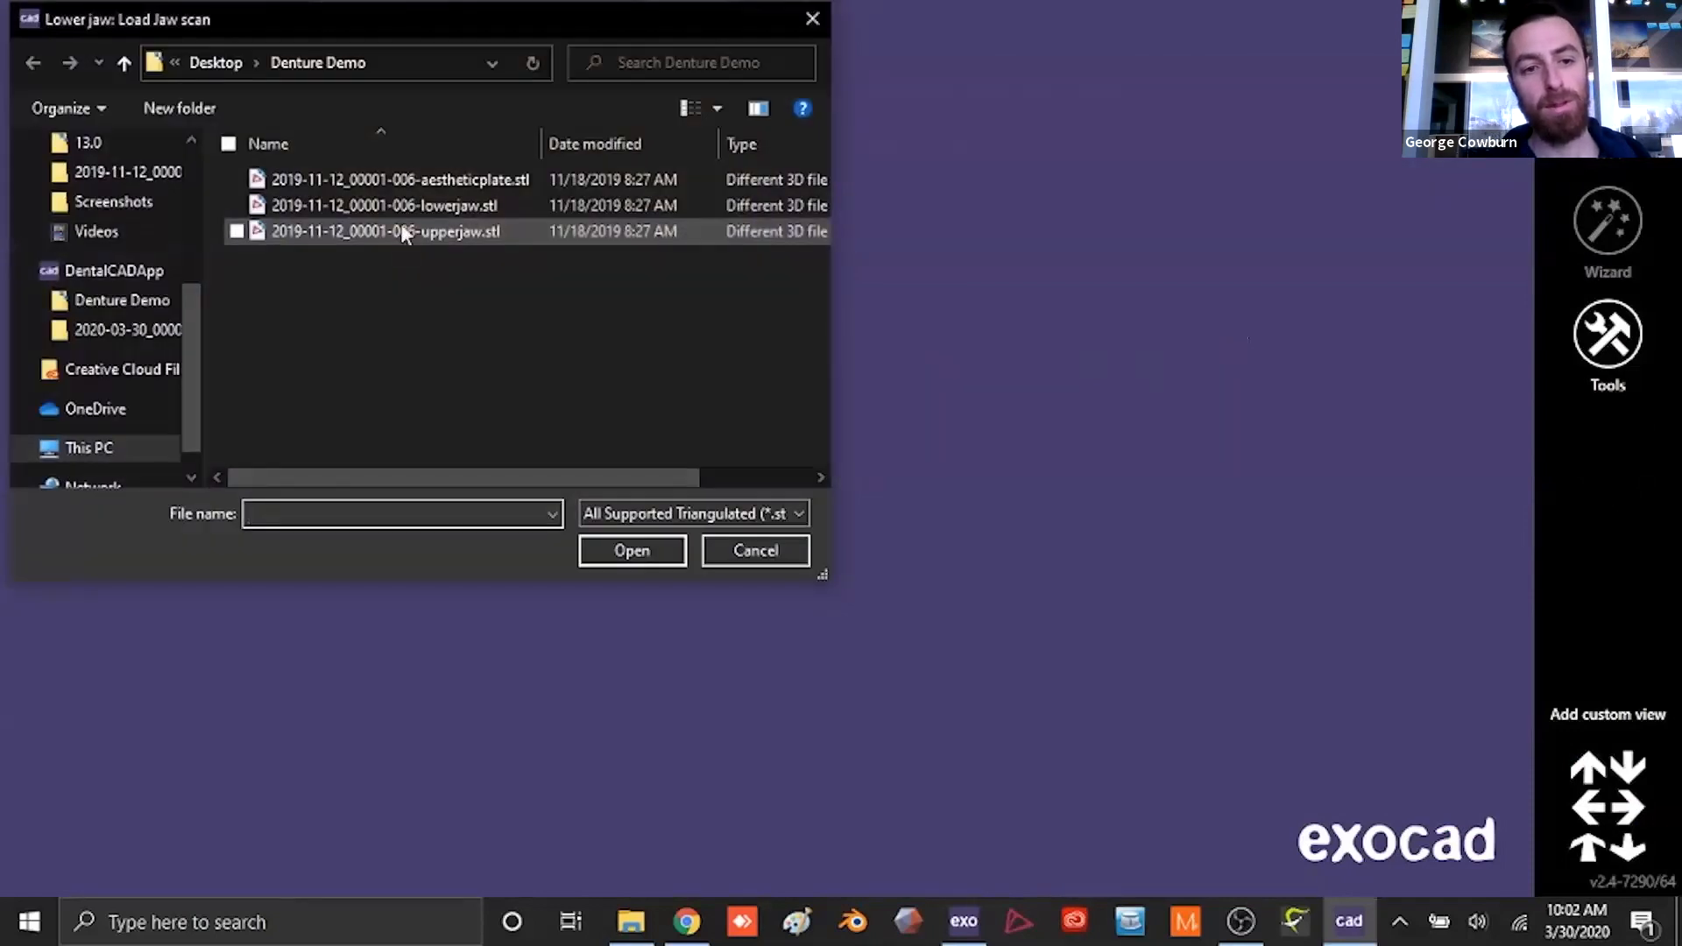
double_click(396, 205)
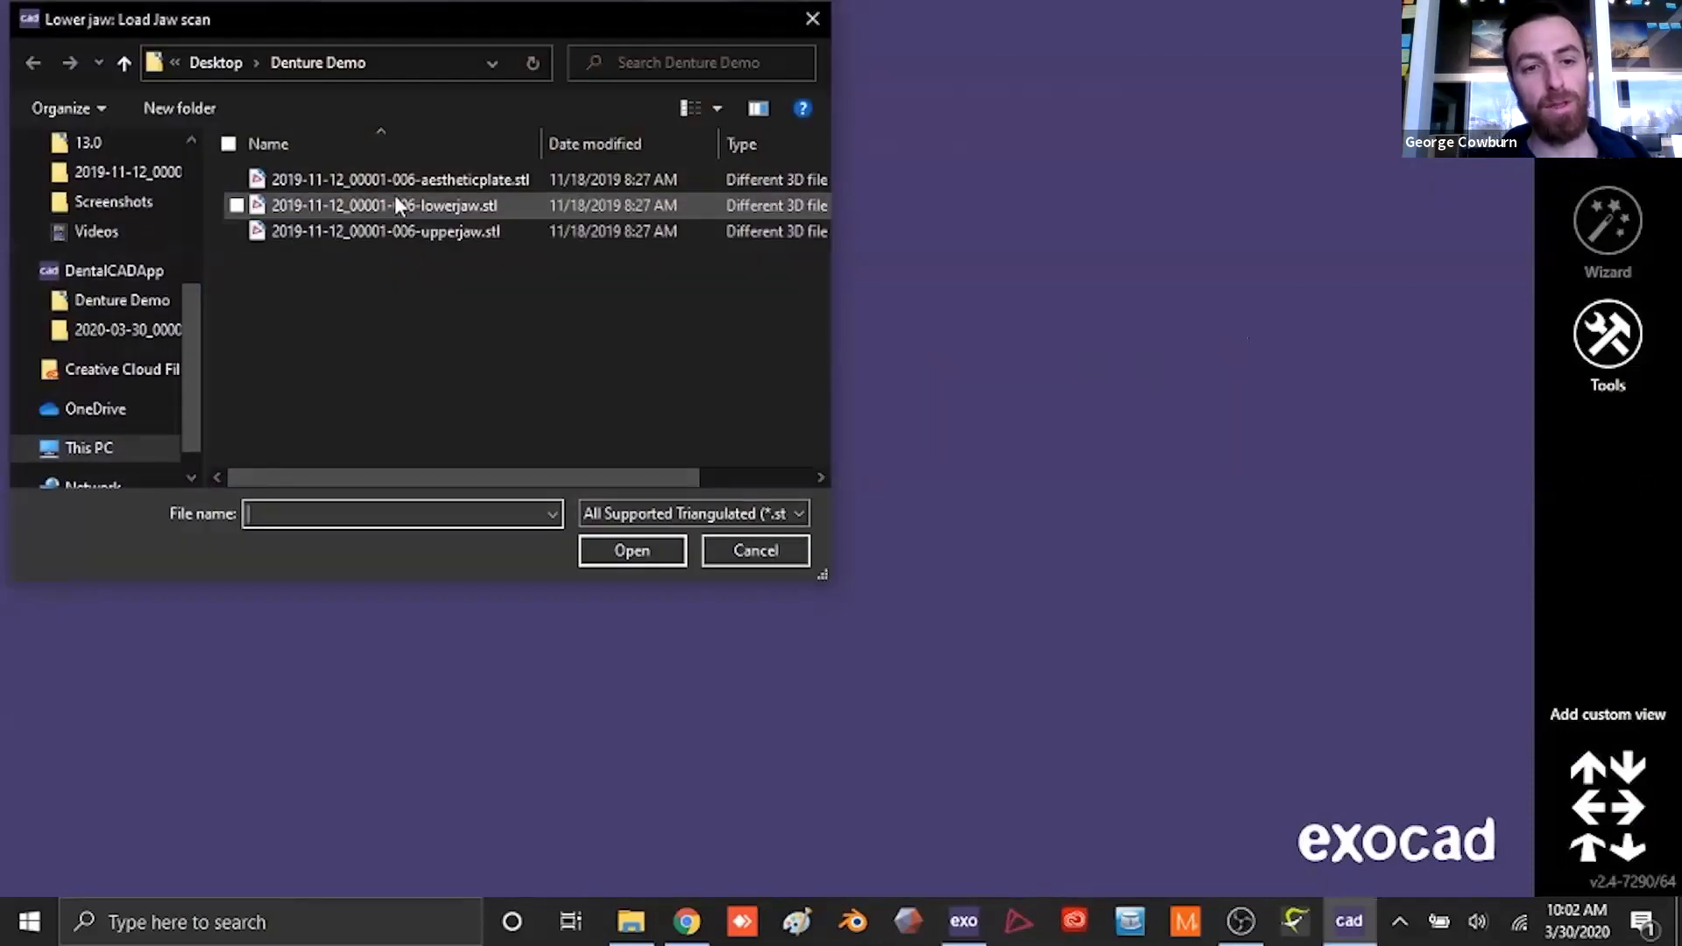
click(393, 179)
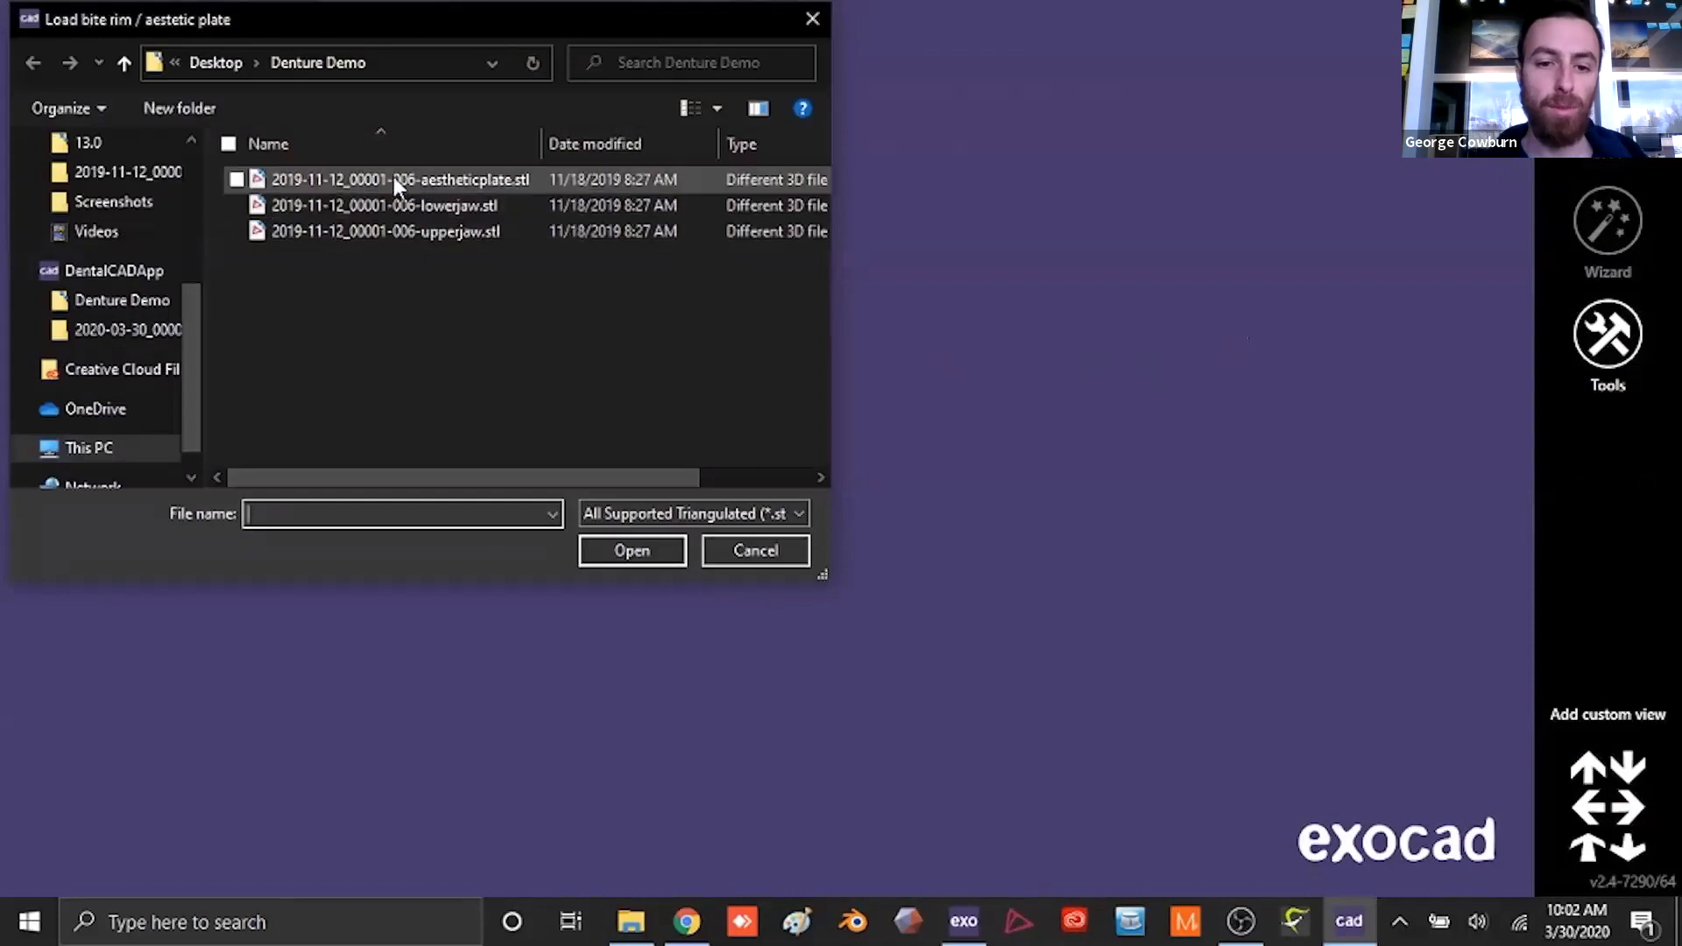
double_click(392, 179)
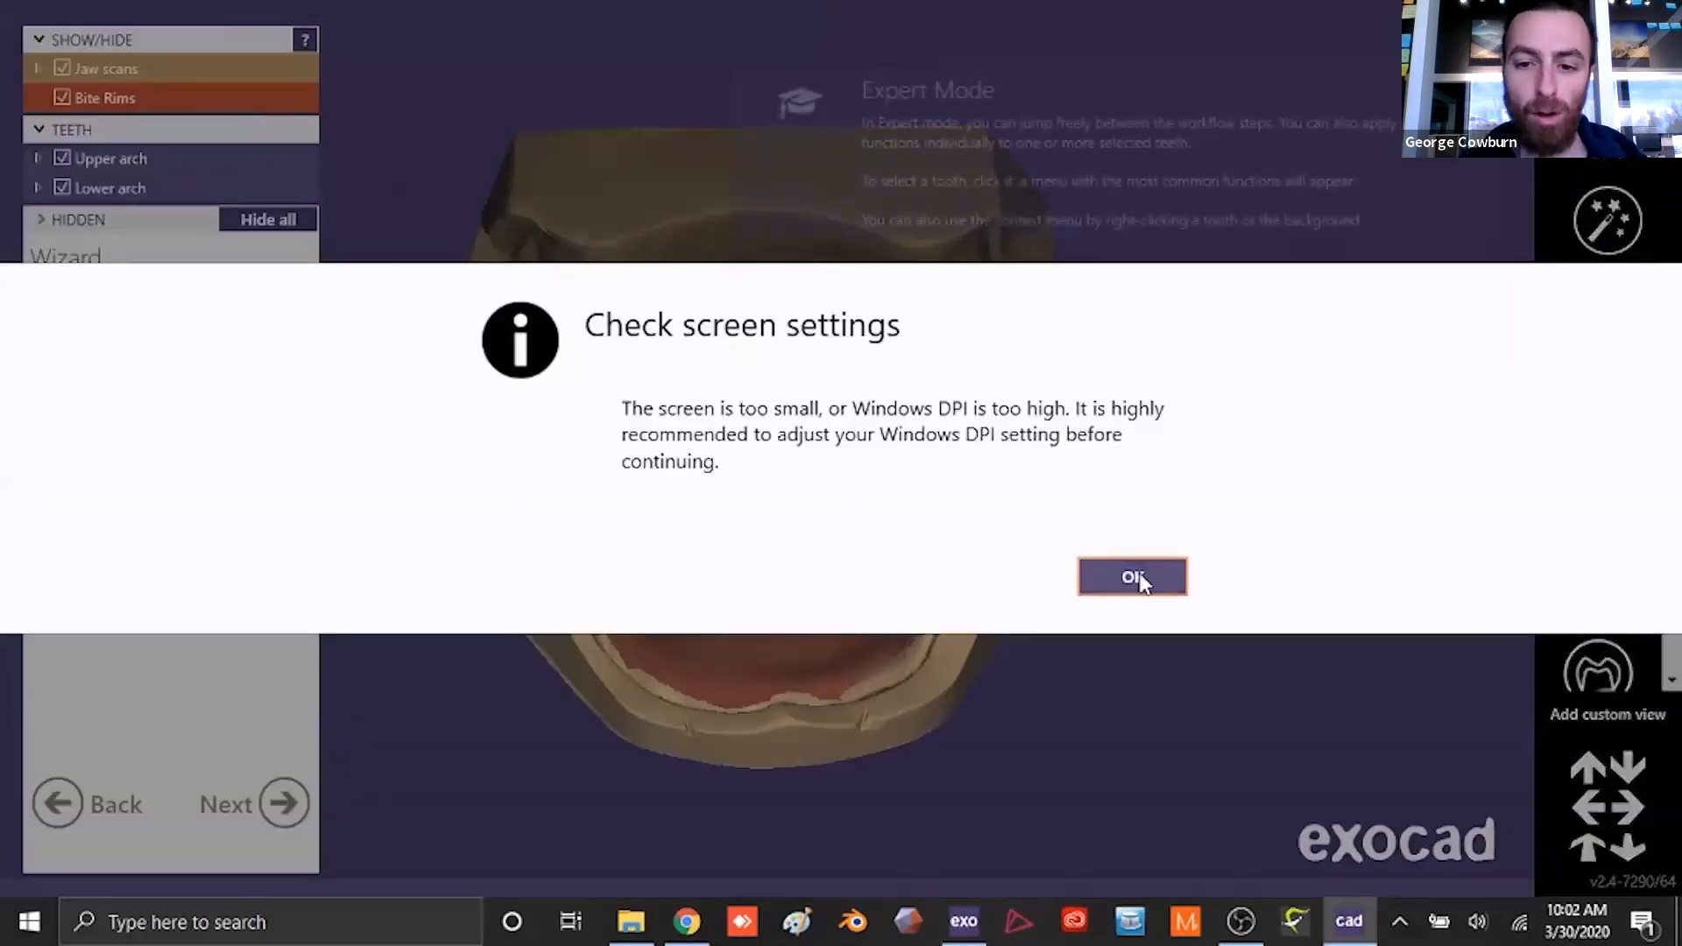
- Orient the lower jaw scan to look onto its occlusal side and accept that view as the scan data orientation
click(1130, 575)
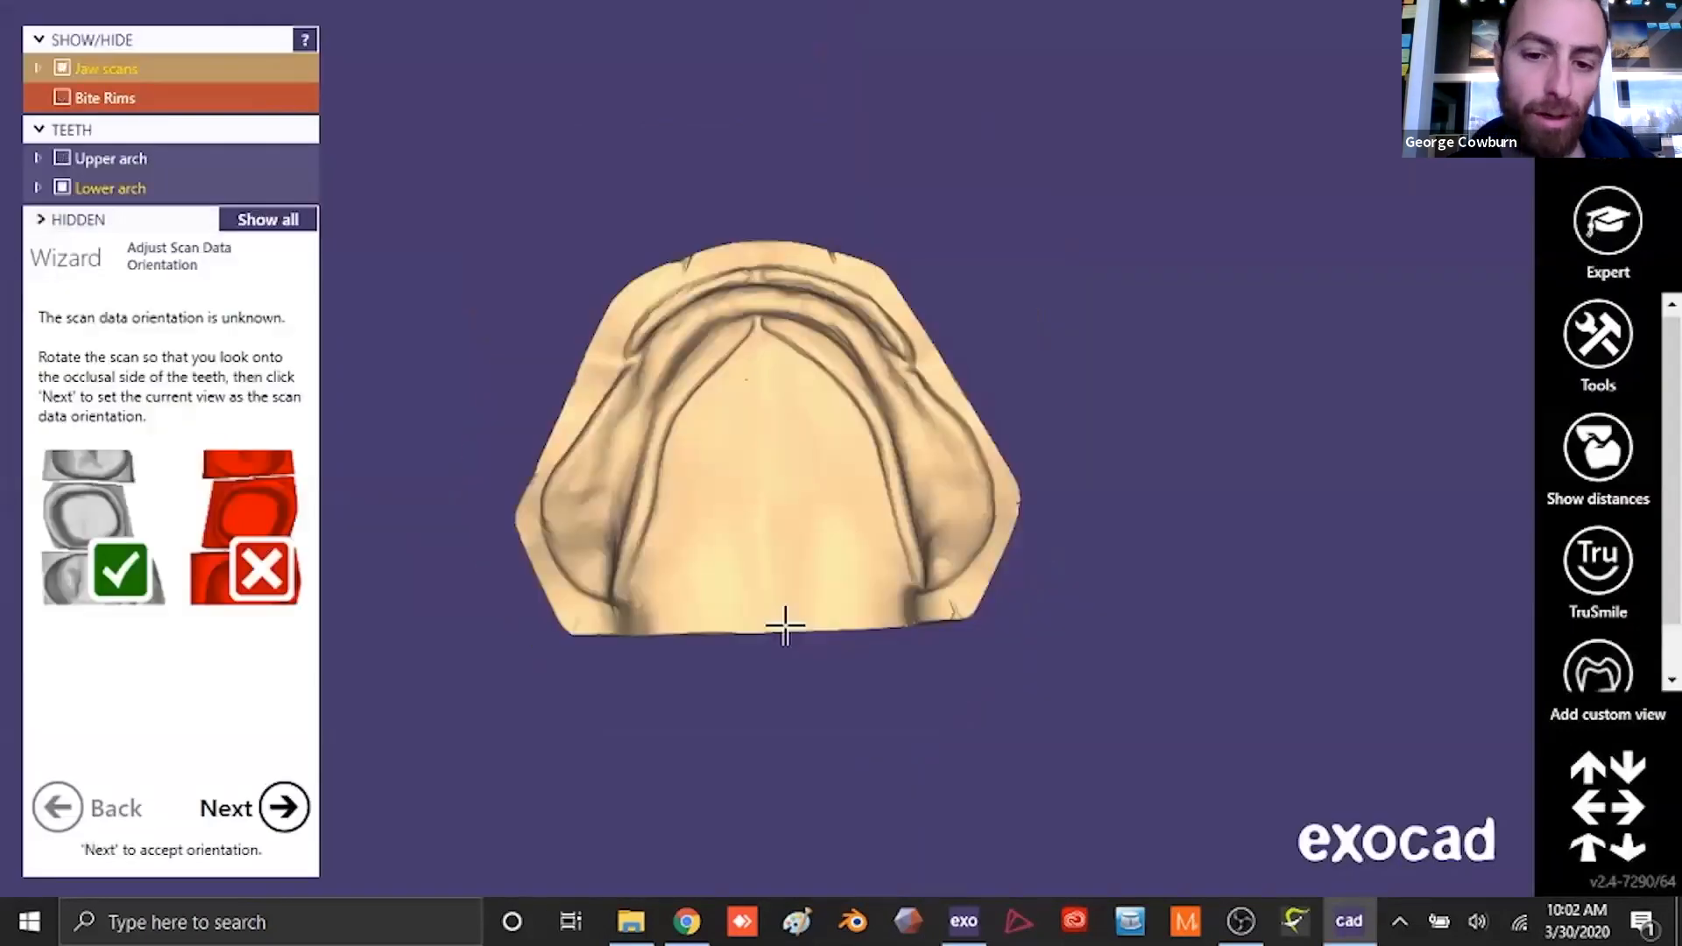
right_drag(773, 524, 769, 528)
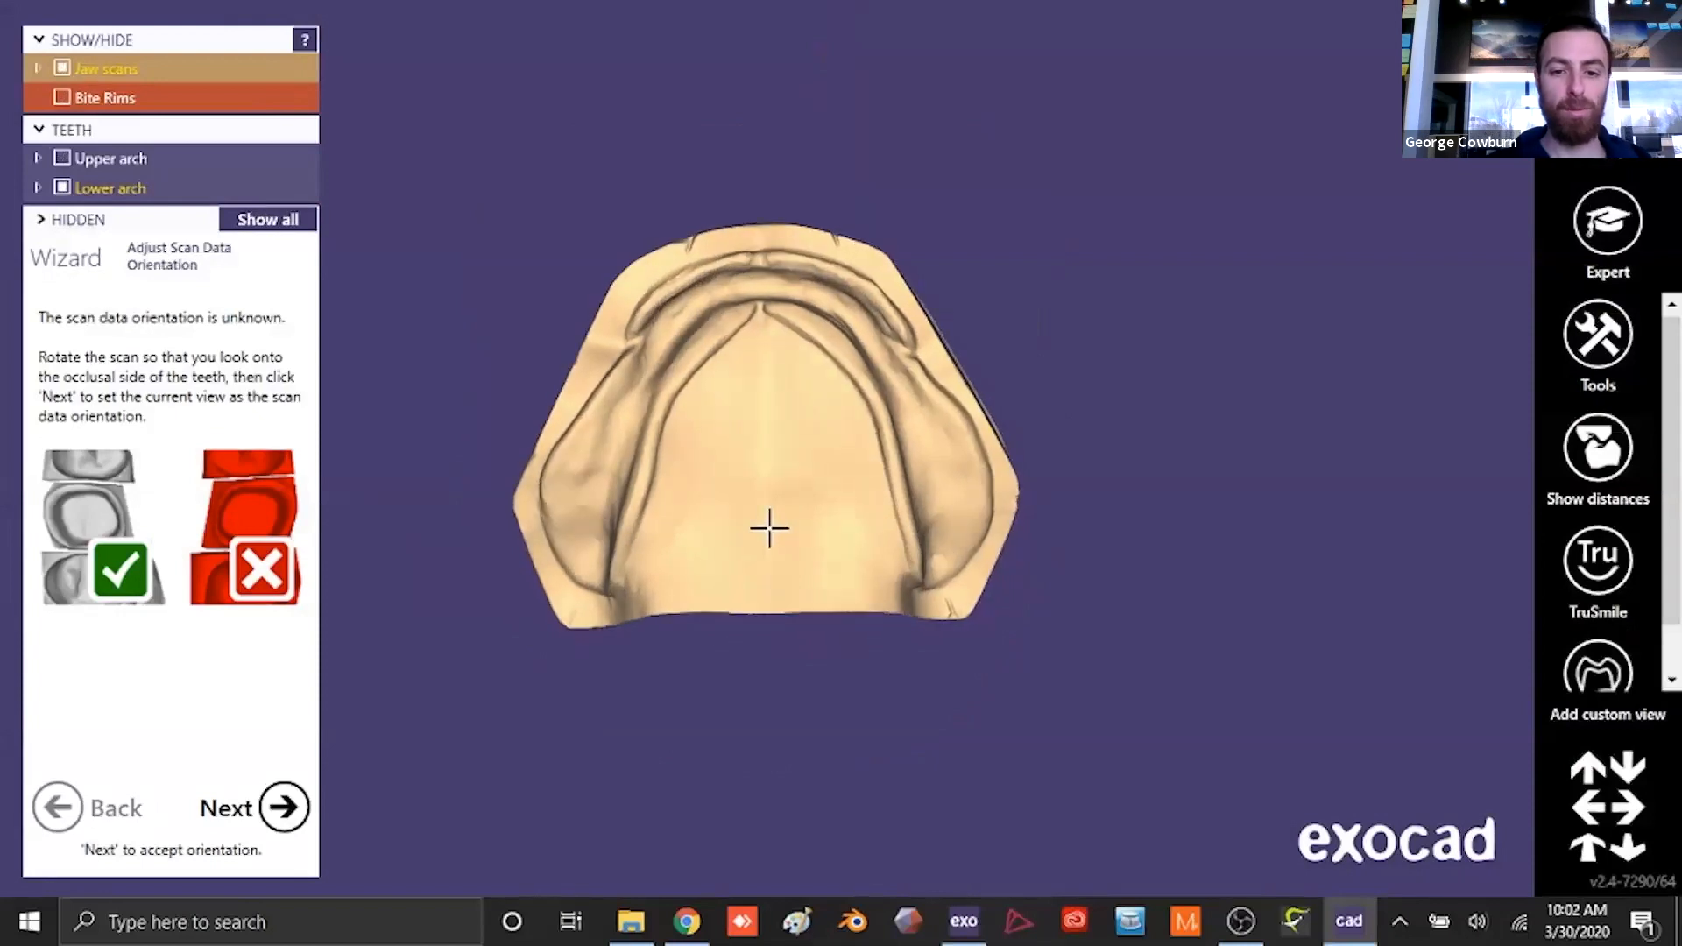
click(283, 806)
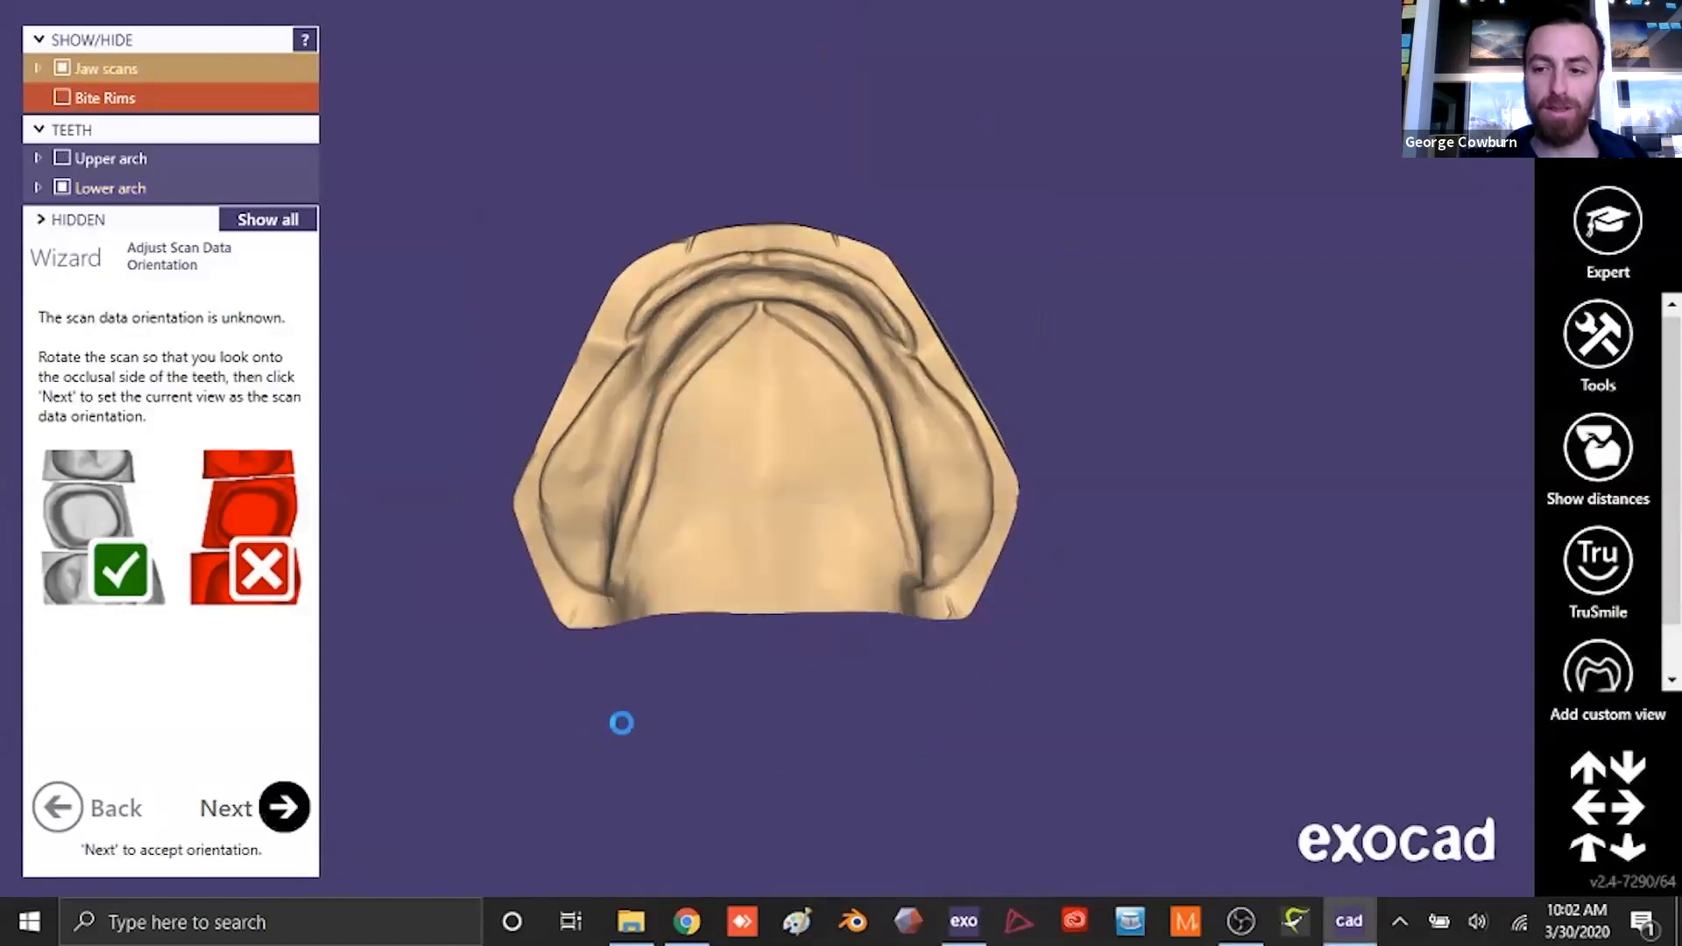
- Define the occlusal plane by three points on the bite rim's occlusal line, left, right and at the center midline mark, and accept it
click(230, 543)
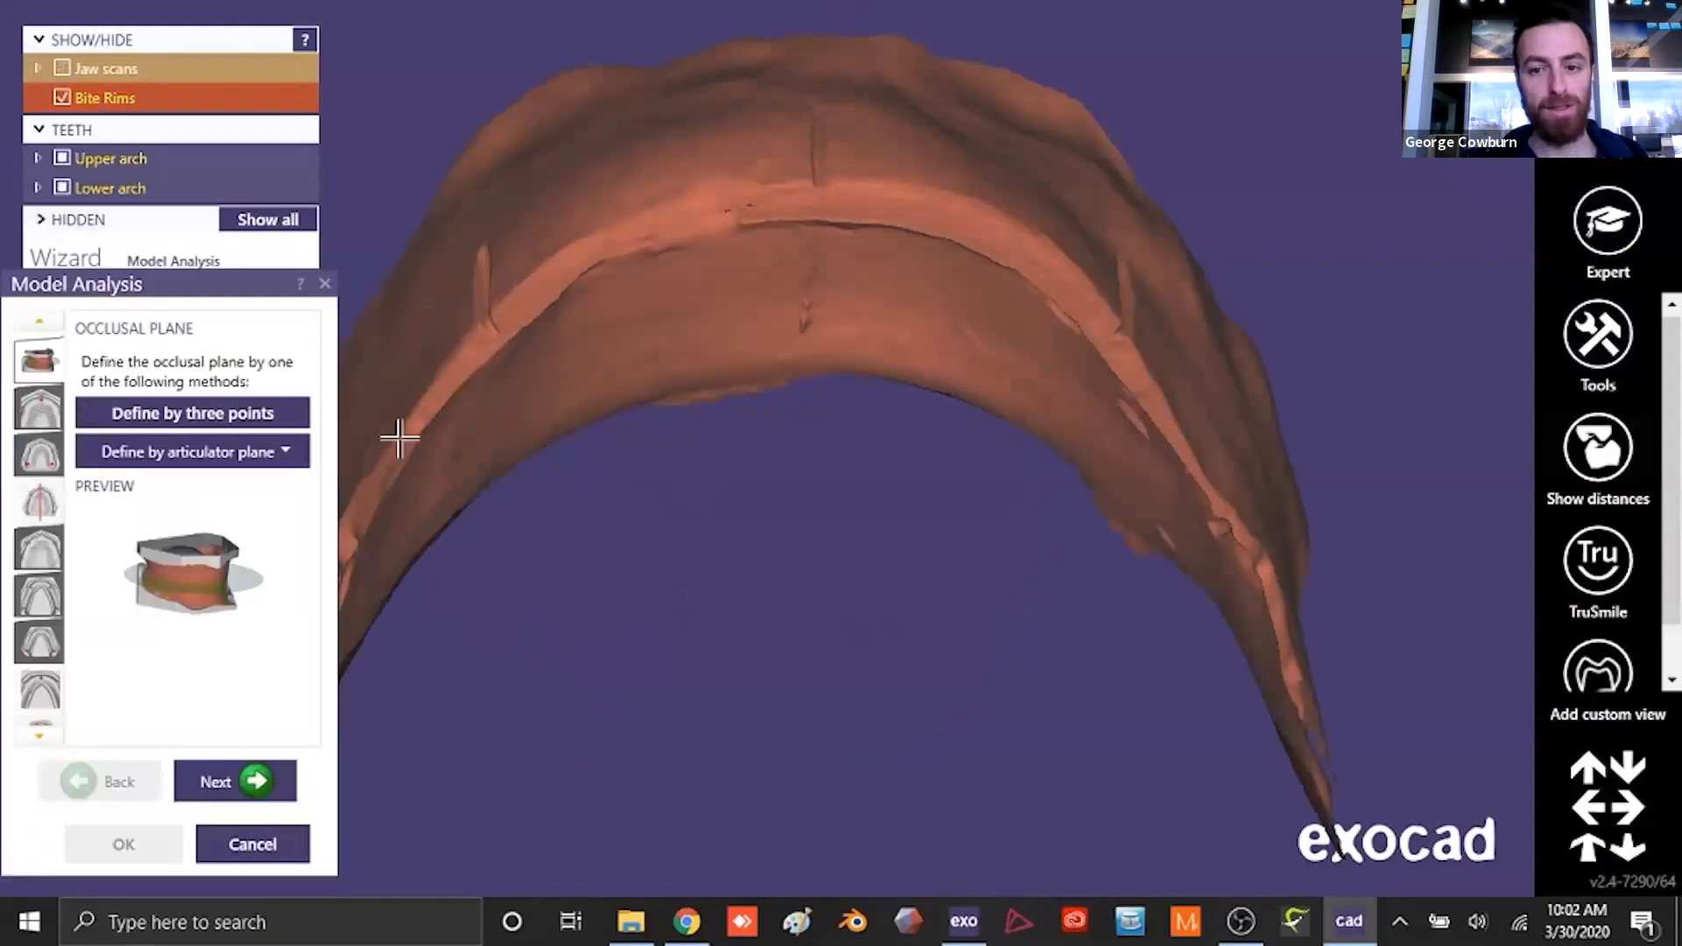
click(262, 419)
scroll(789, 289, down, 3)
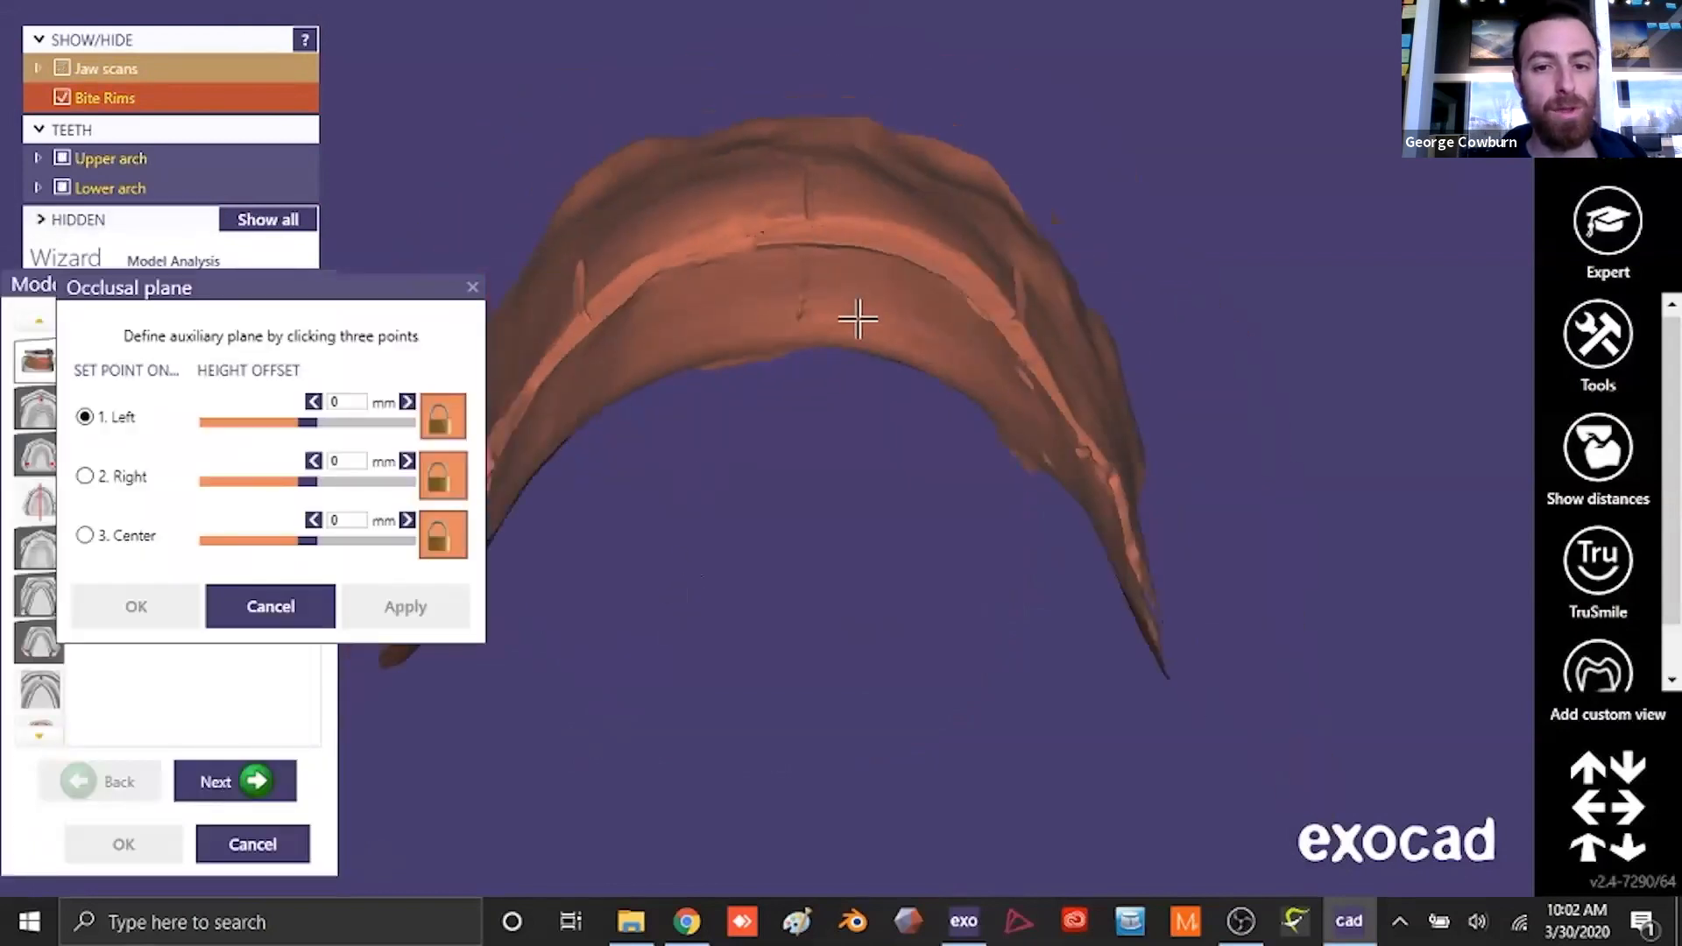
right_drag(863, 331, 980, 427)
click(964, 453)
mouse_move(807, 458)
right_down()
mouse_move(836, 462)
mouse_move(780, 462)
right_up()
click(672, 447)
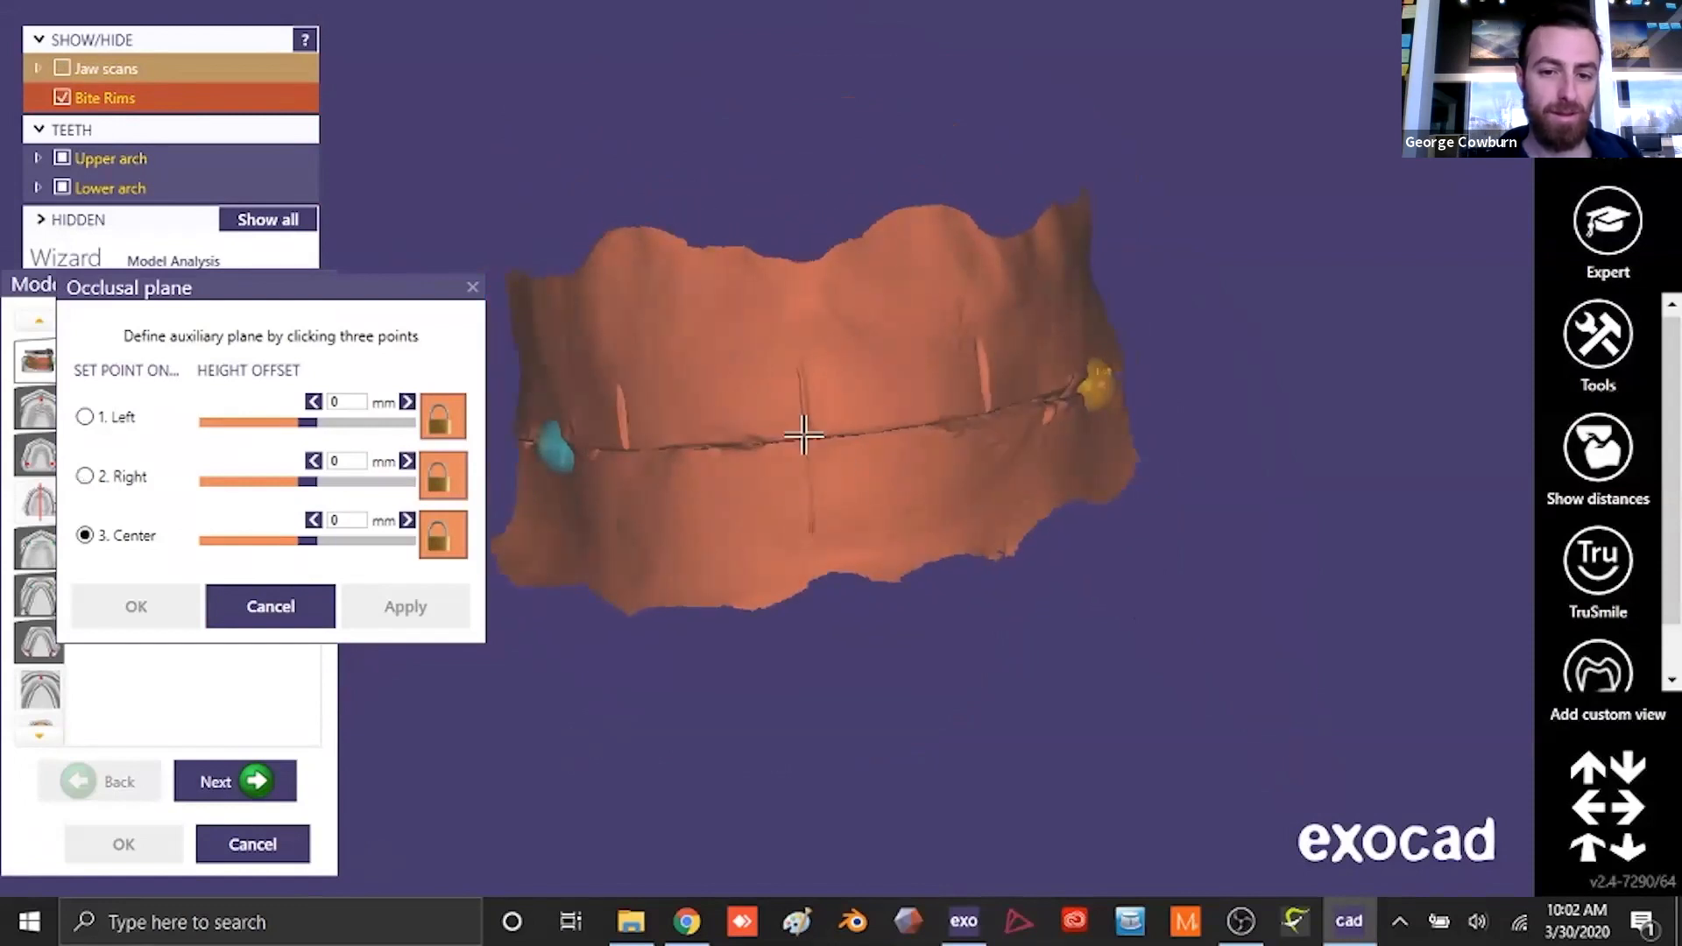
click(807, 441)
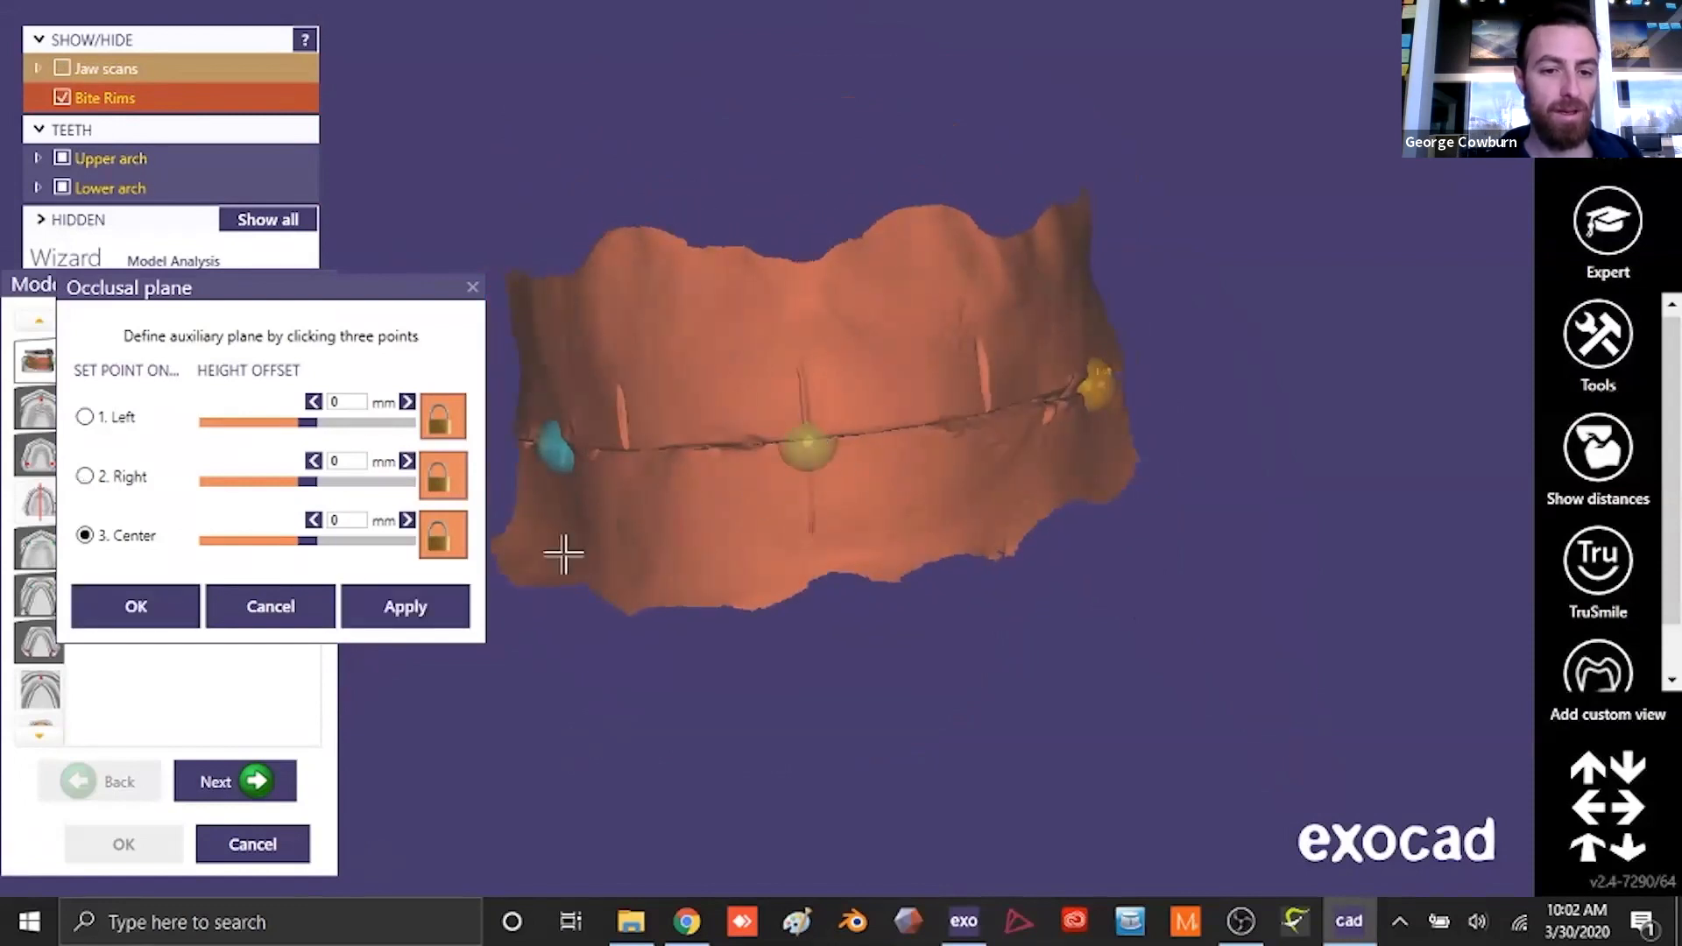
click(353, 617)
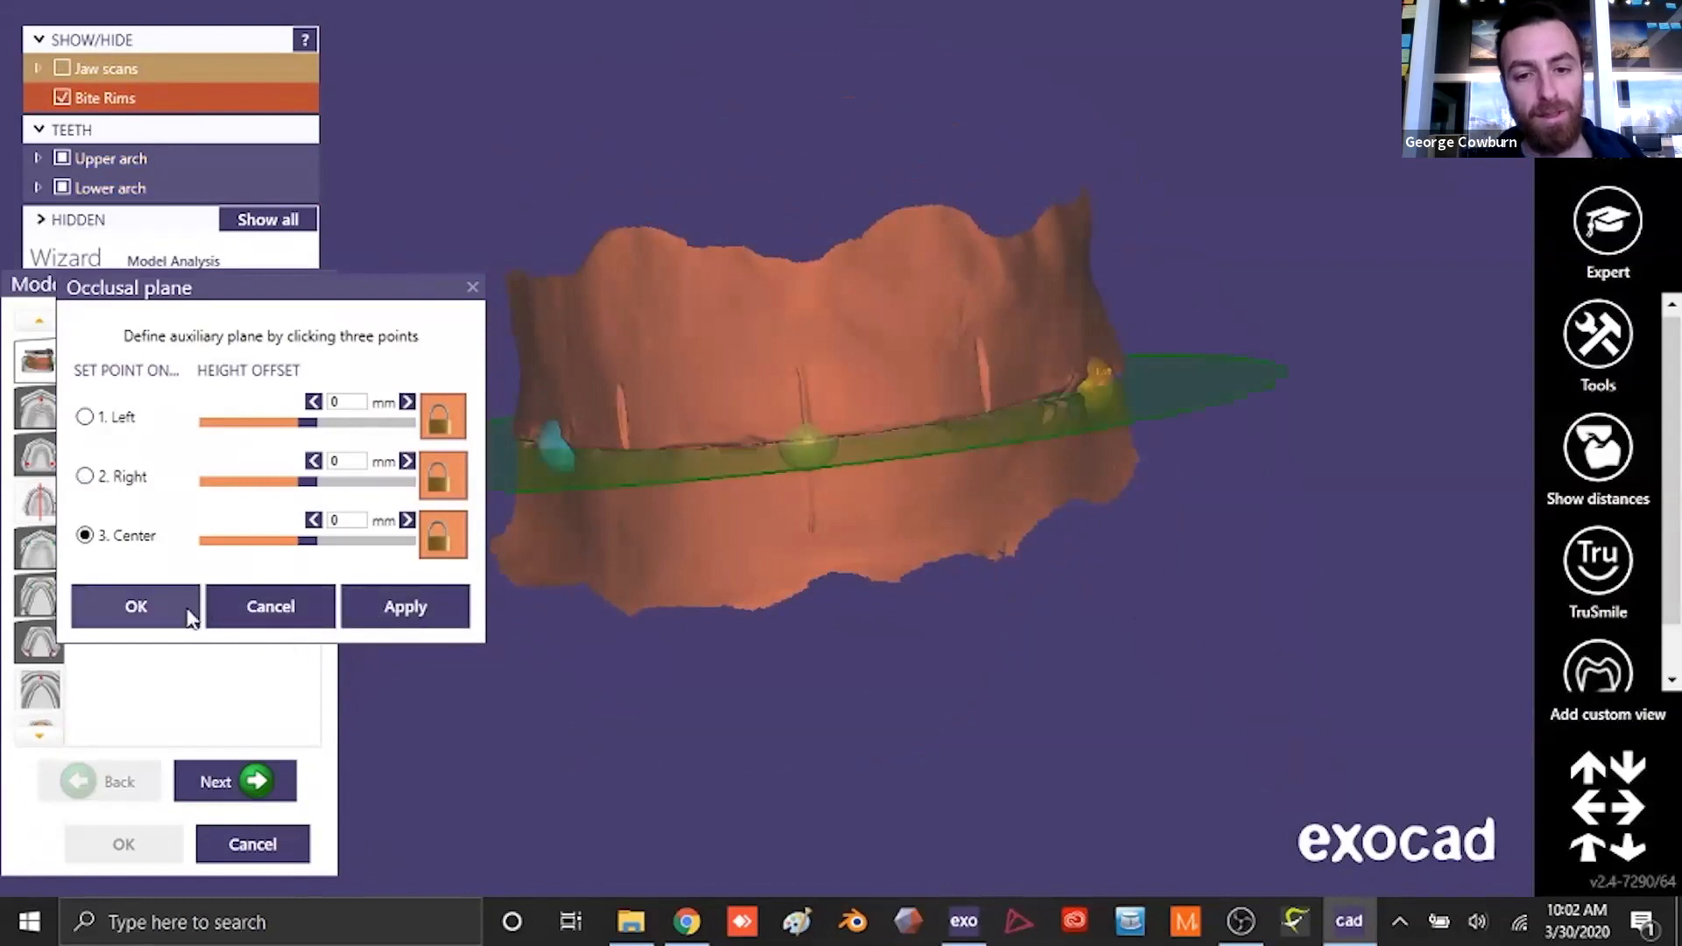
click(140, 607)
click(256, 781)
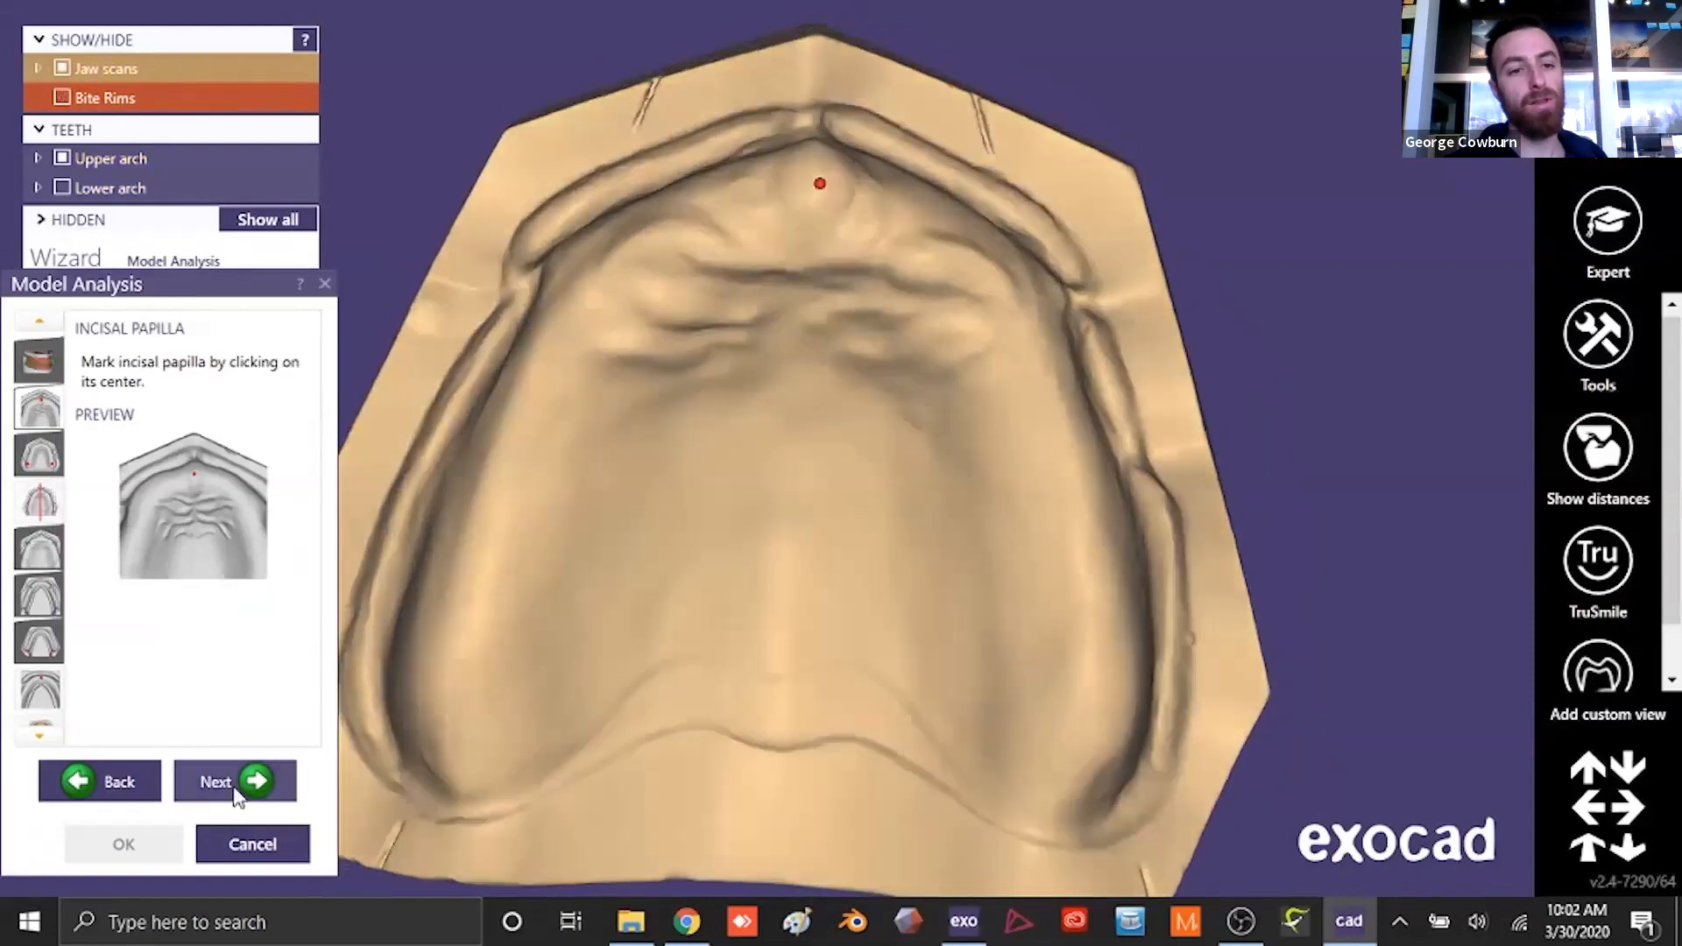
- Accept the incisal papilla mark, and mark the right and left maxillary tuberosities on the upper jaw
click(250, 780)
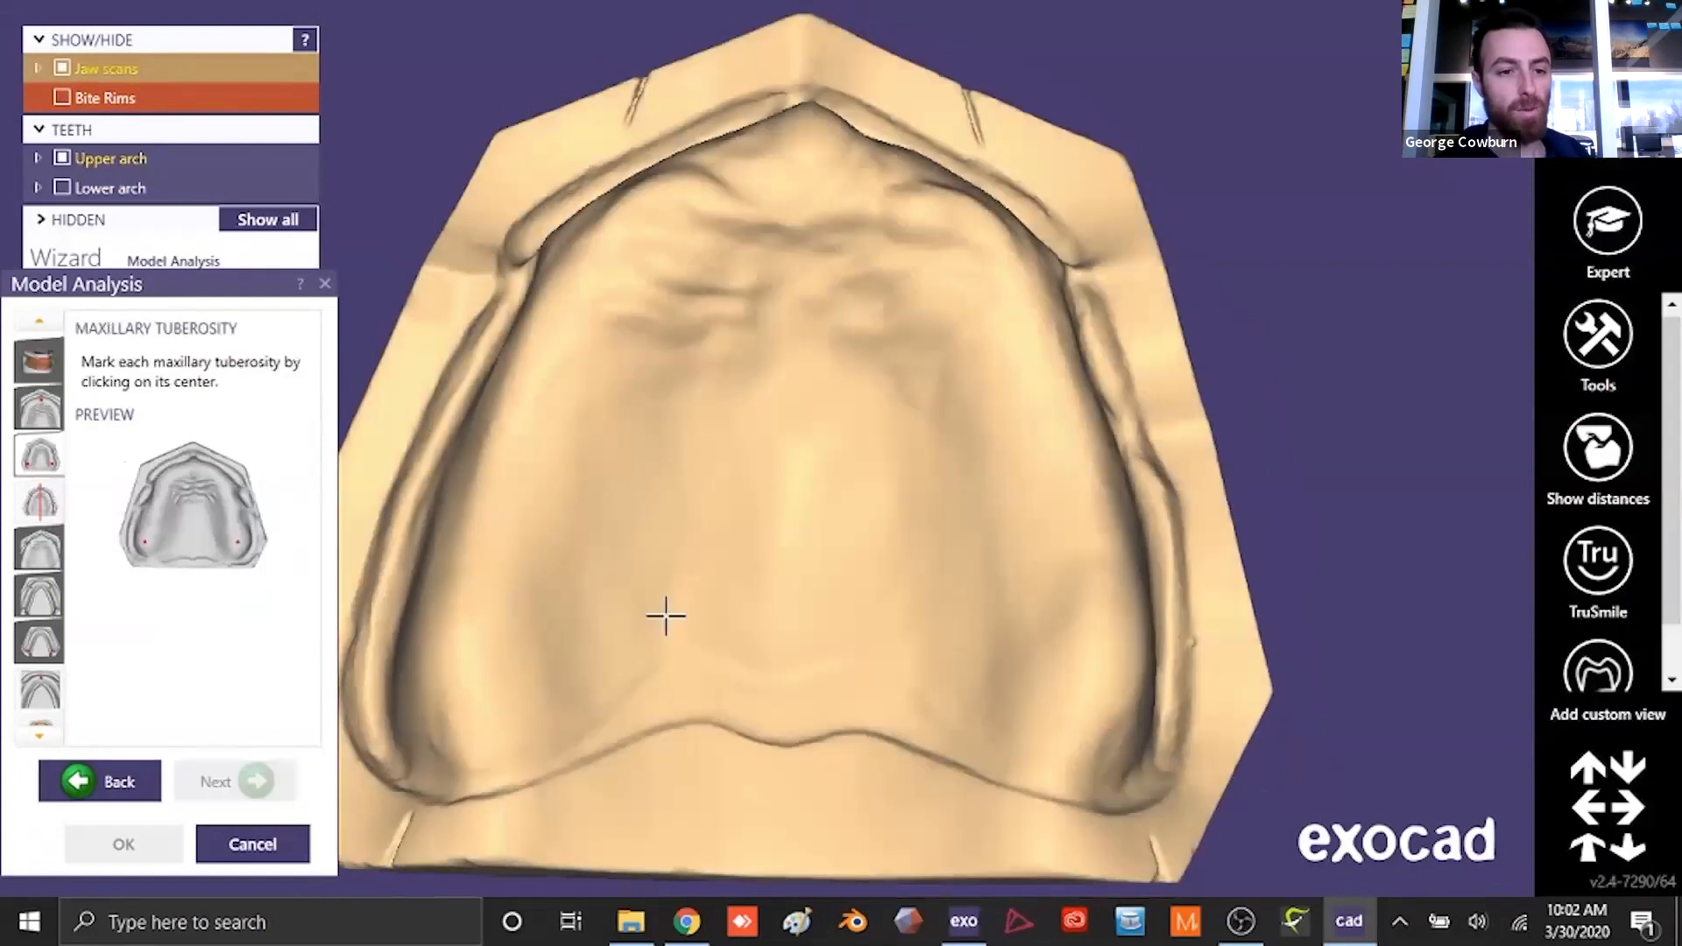
click(497, 680)
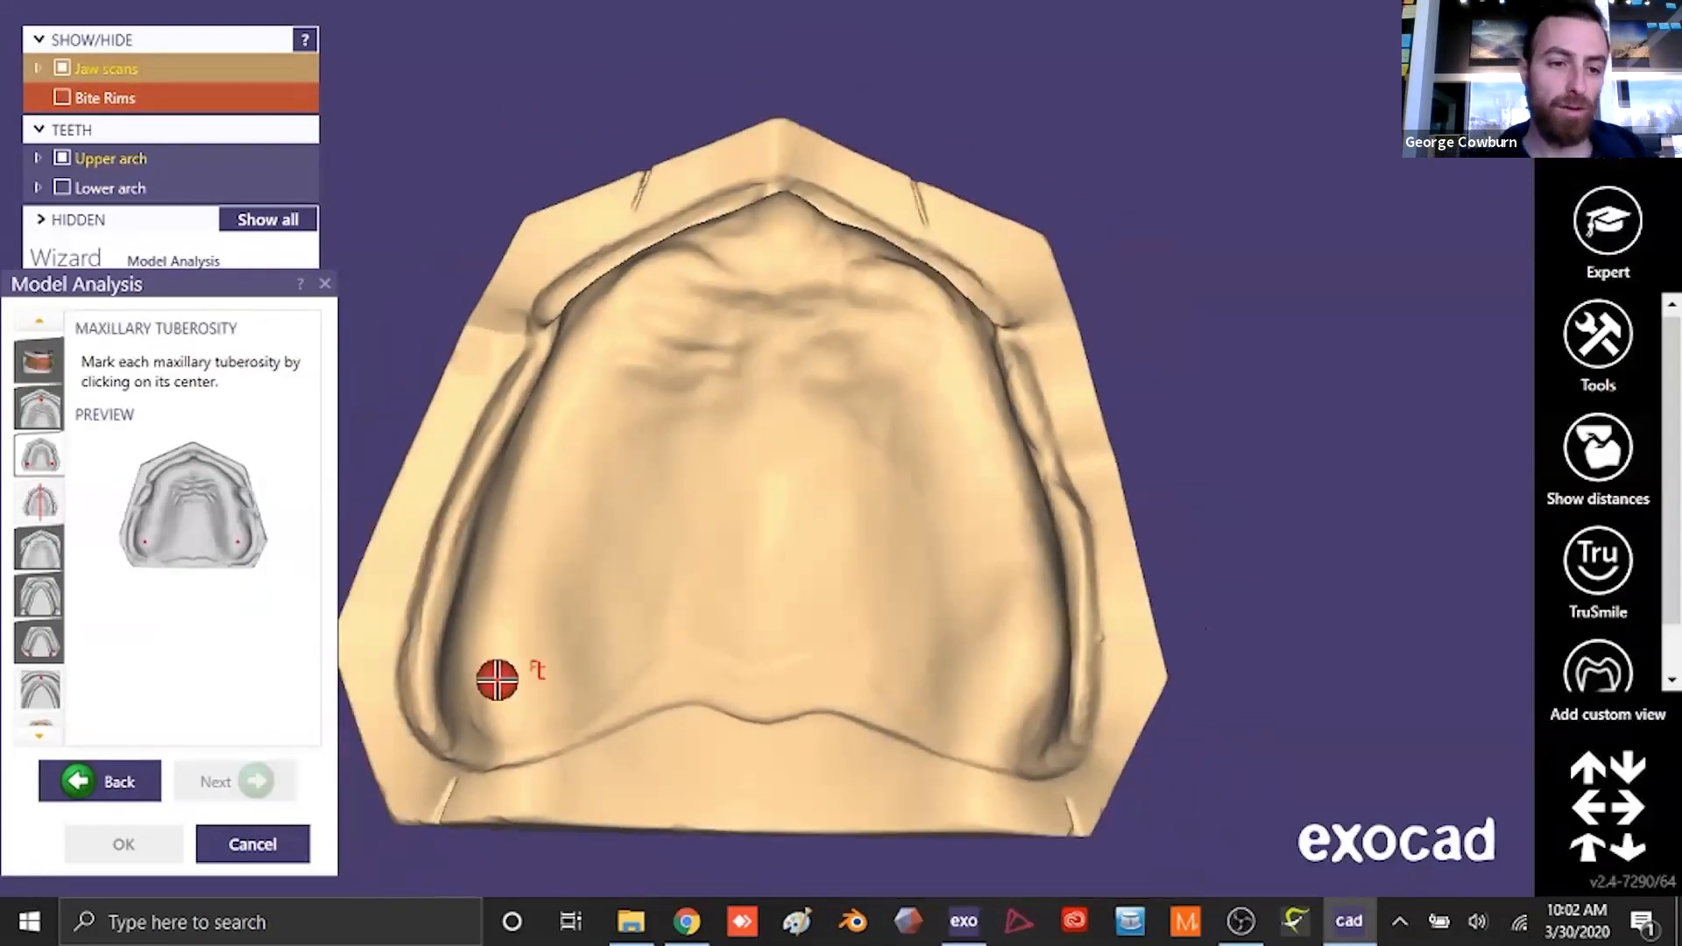
click(1034, 674)
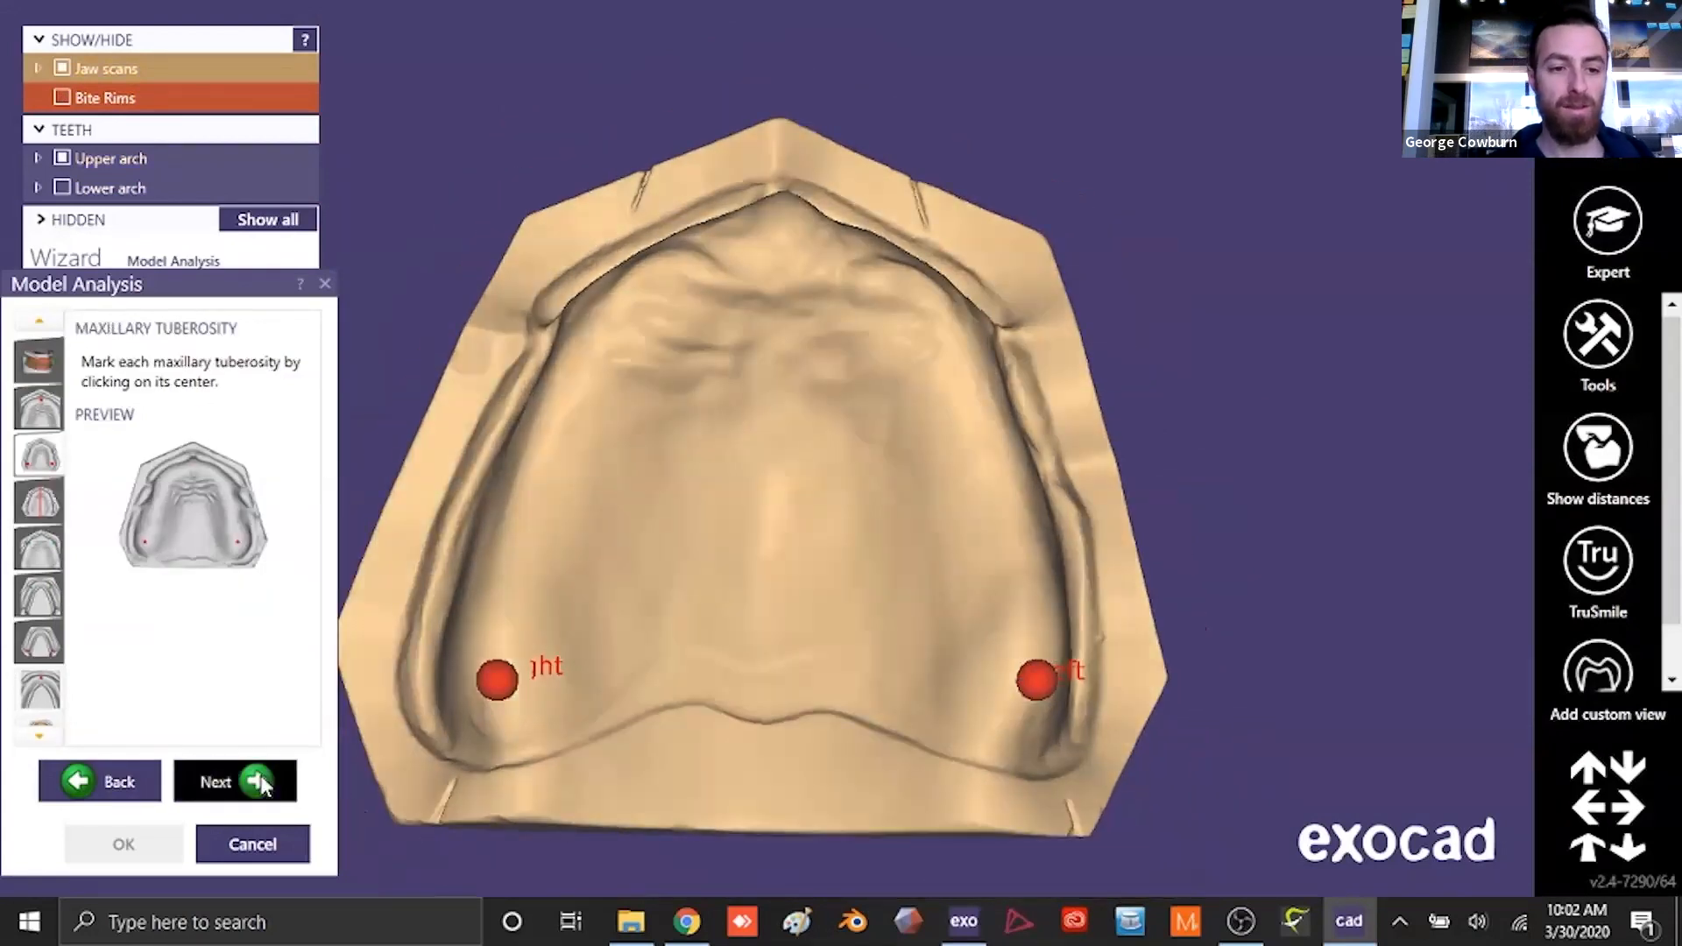
click(259, 782)
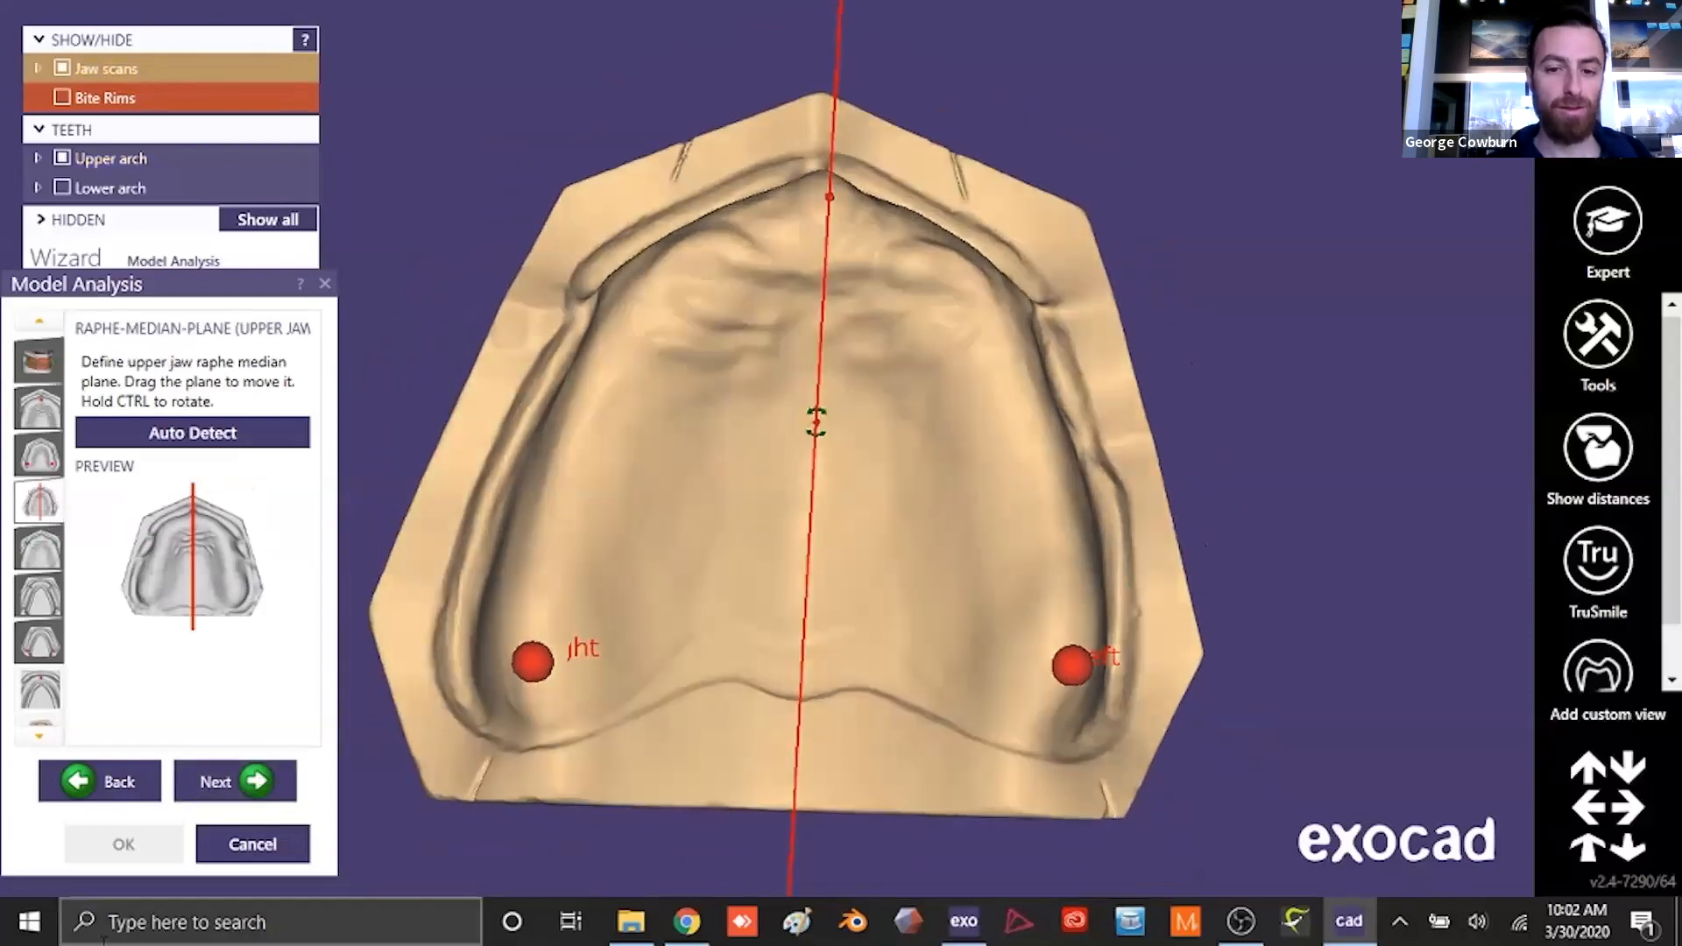
- Accept the upper jaw raphe median plane, and mark the lateral ends of the first rugae on both sides
click(266, 776)
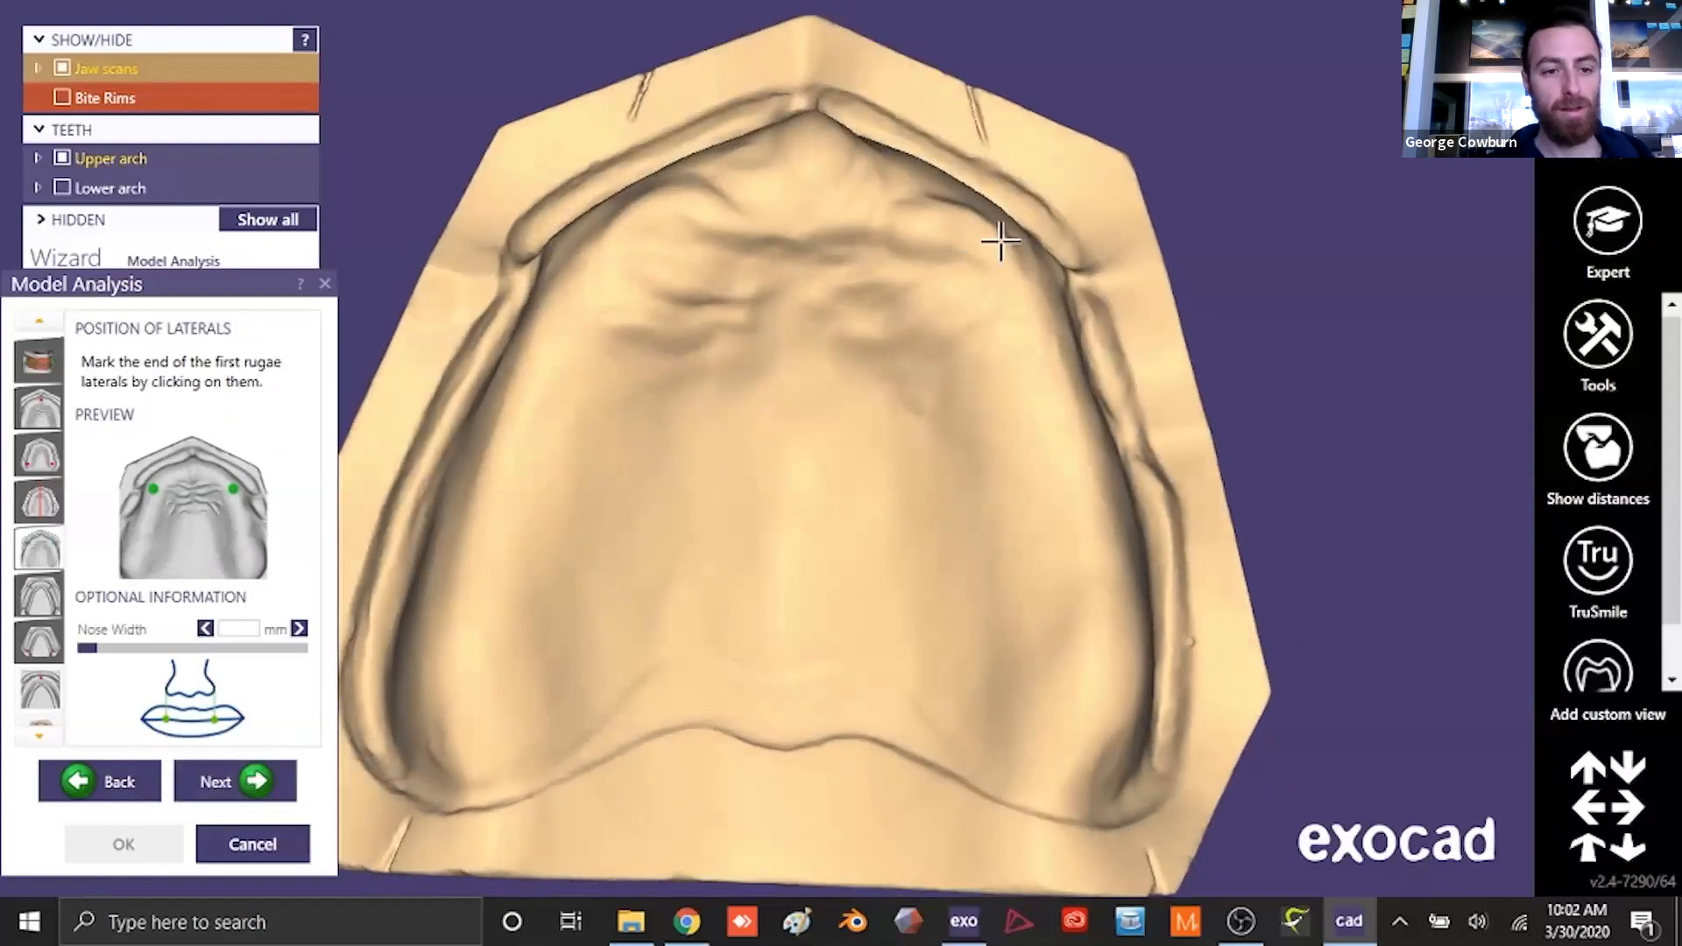
click(1001, 240)
click(646, 208)
click(251, 780)
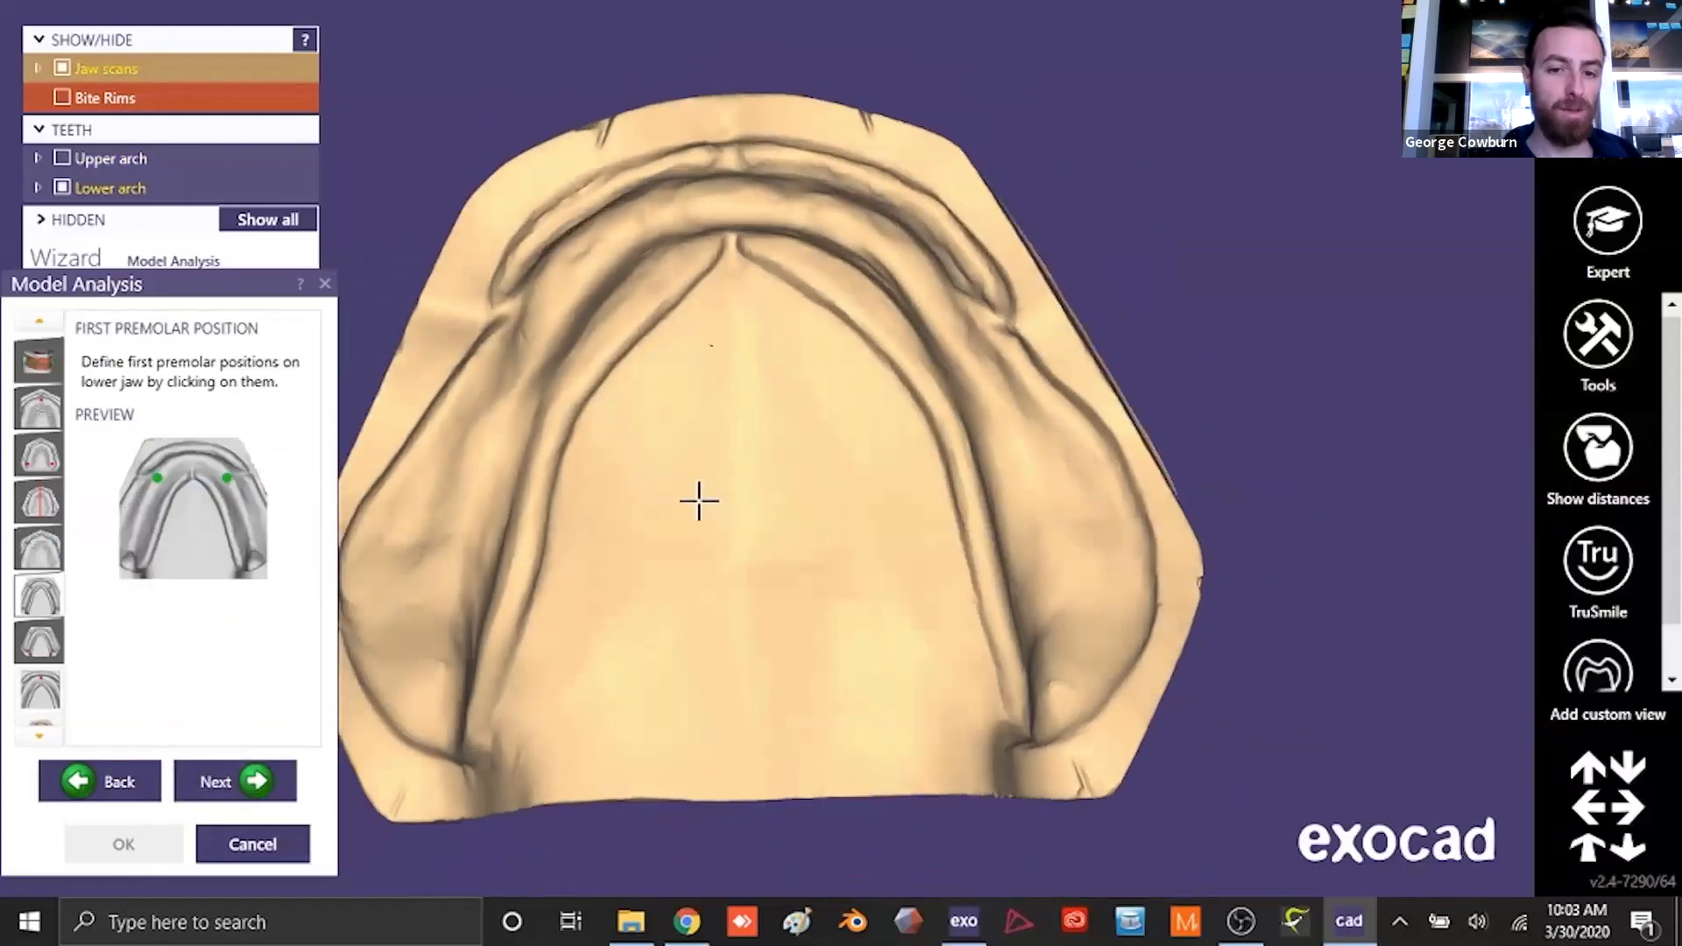
- Mark the left and right first premolar positions on the lower jaw ridge and accept them
click(550, 323)
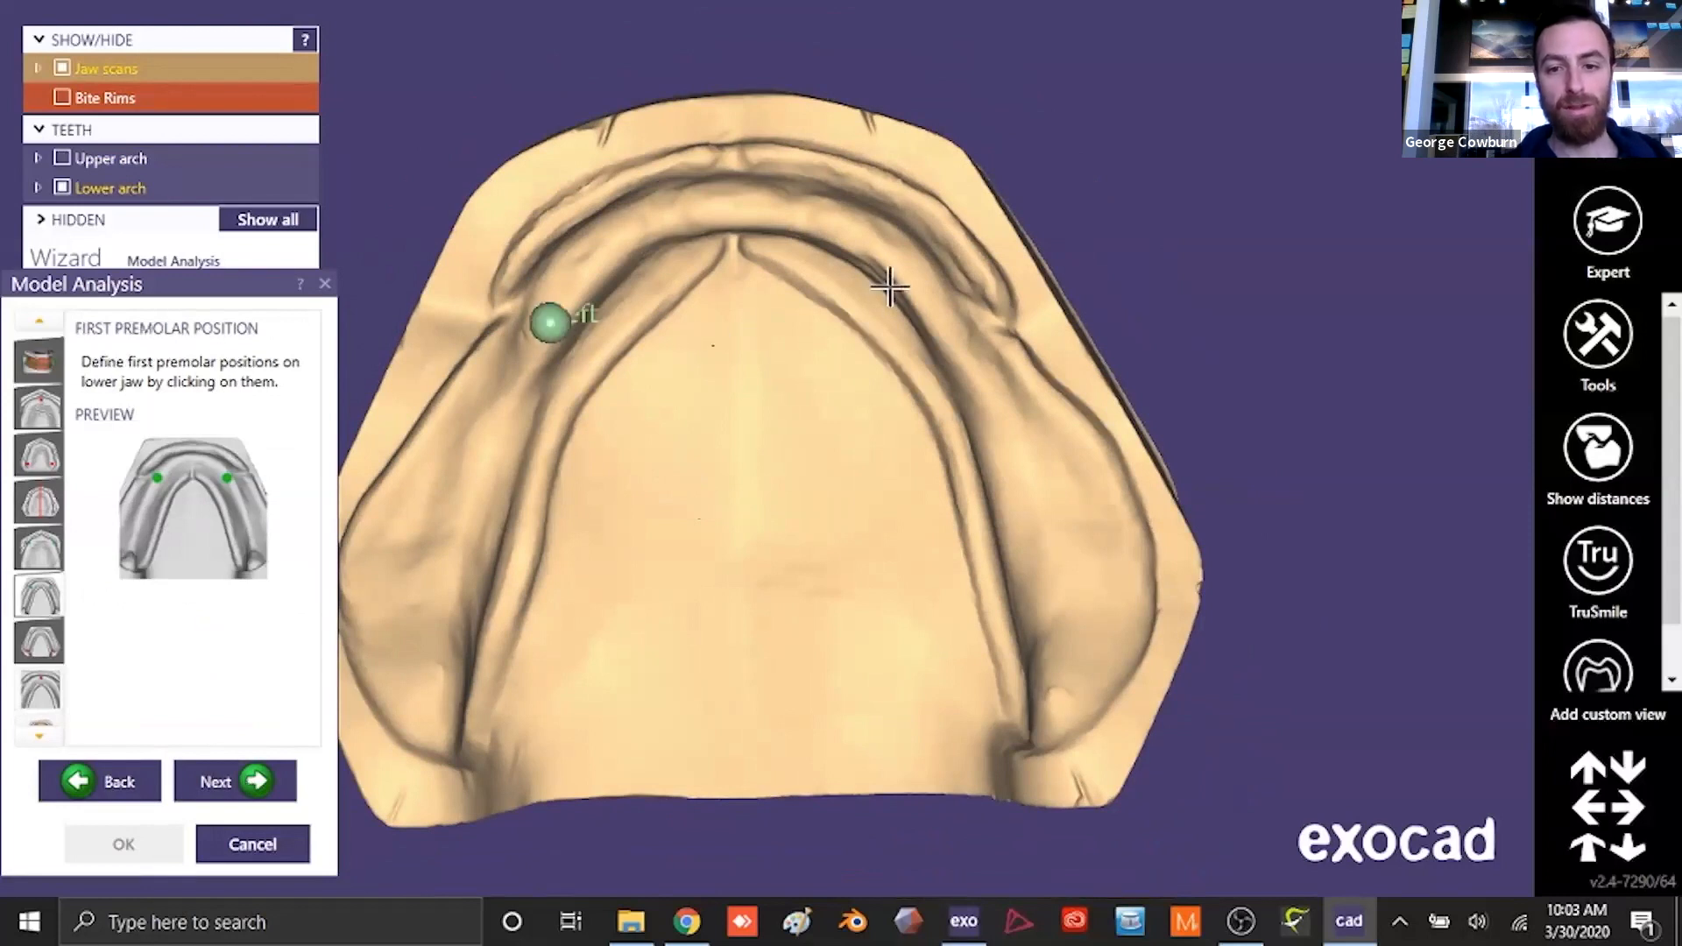
click(930, 306)
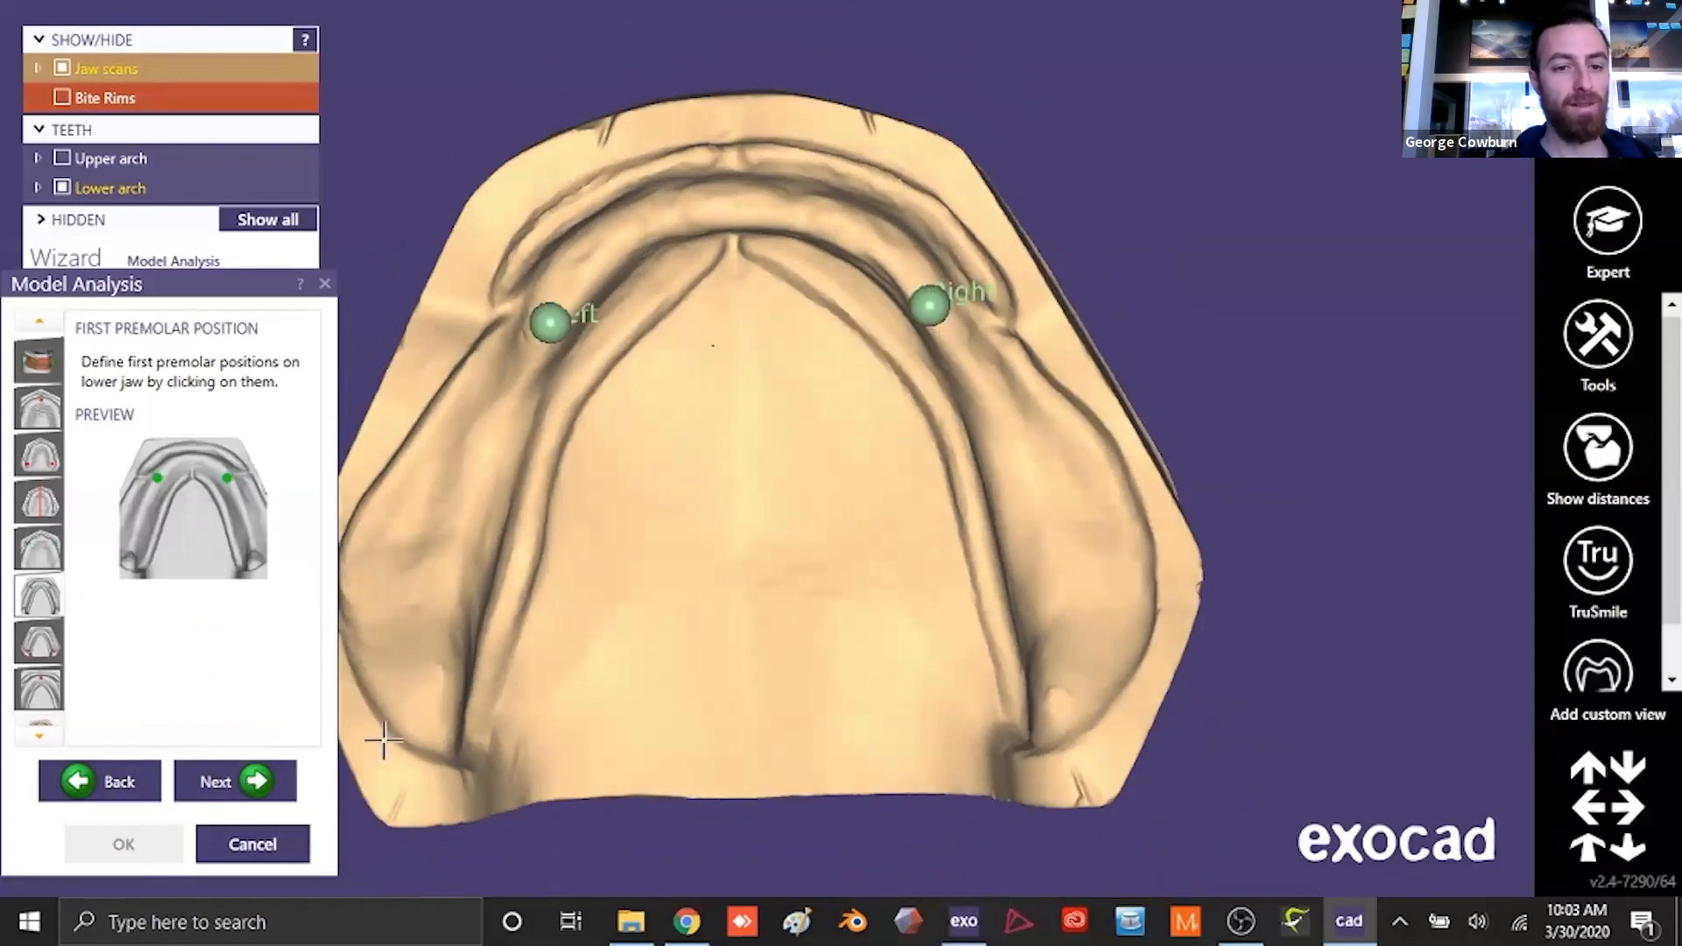
click(230, 780)
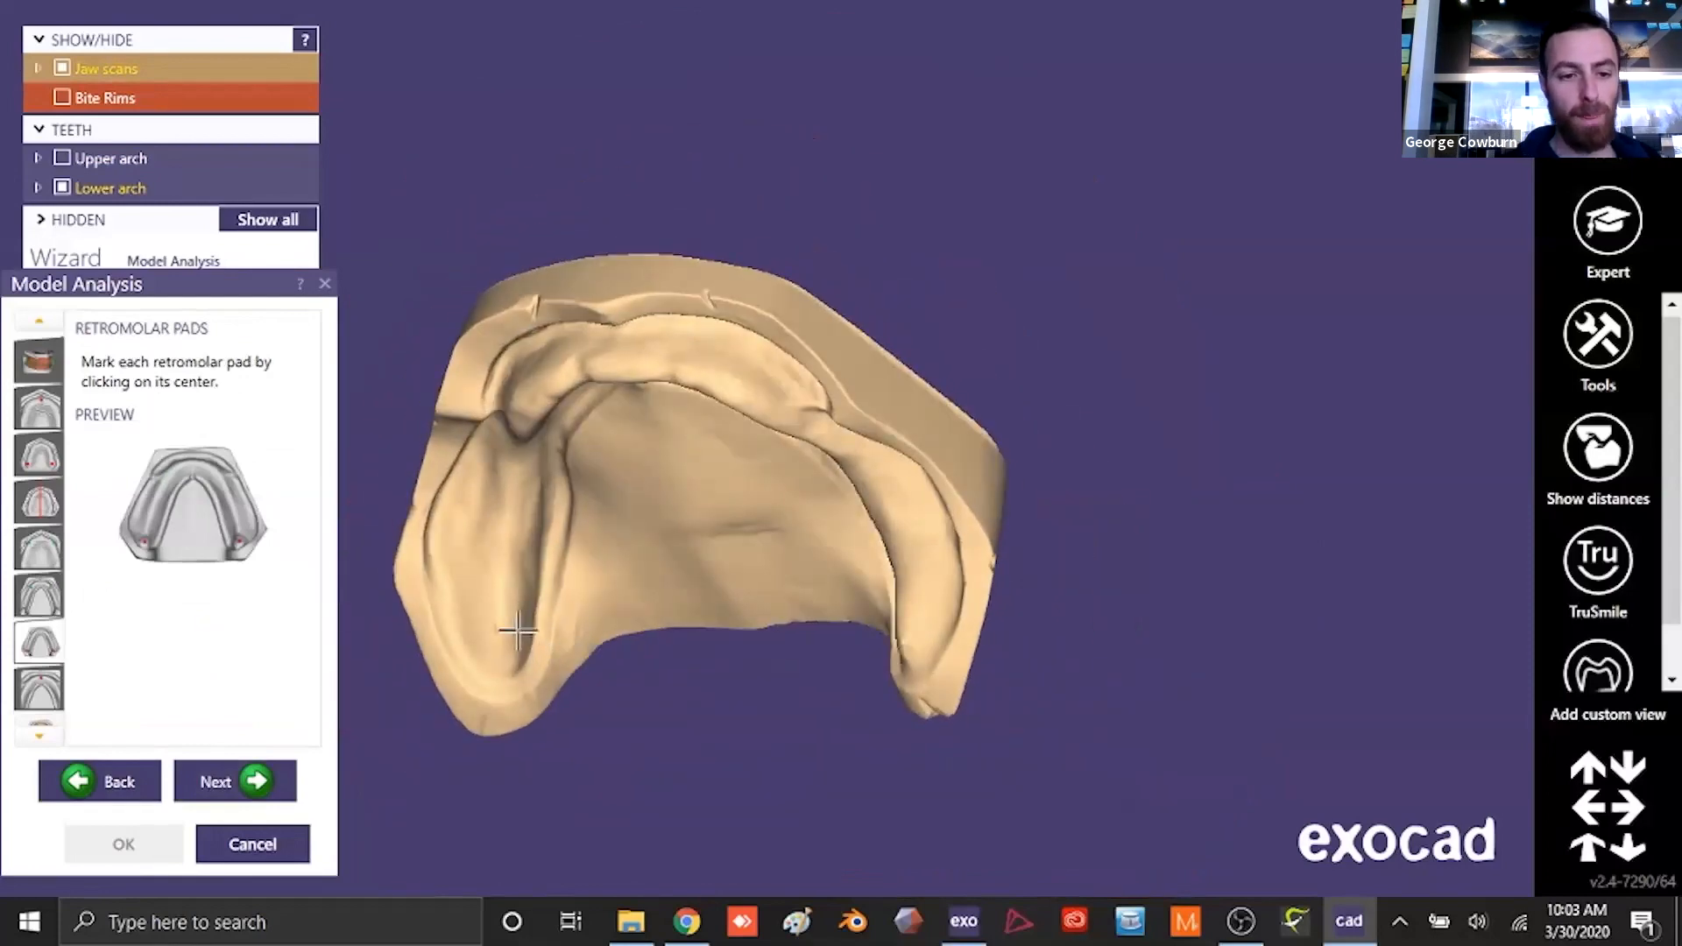
- Mark the center of the left and right retromolar pads on the lower jaw and accept them
click(509, 642)
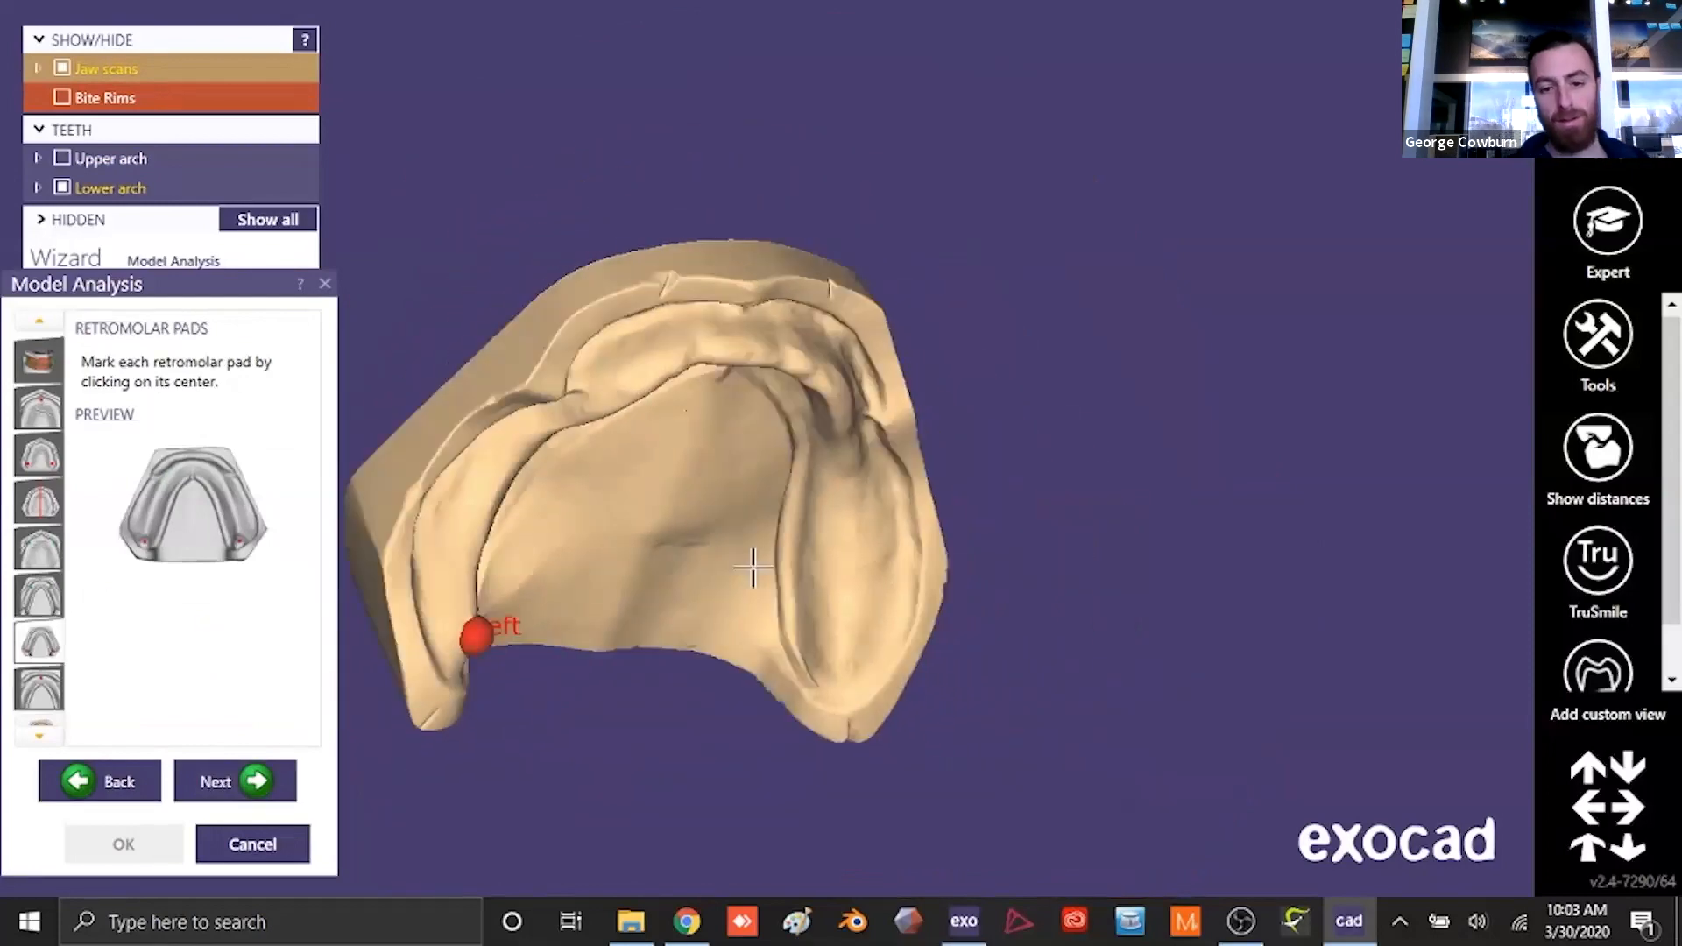
click(838, 642)
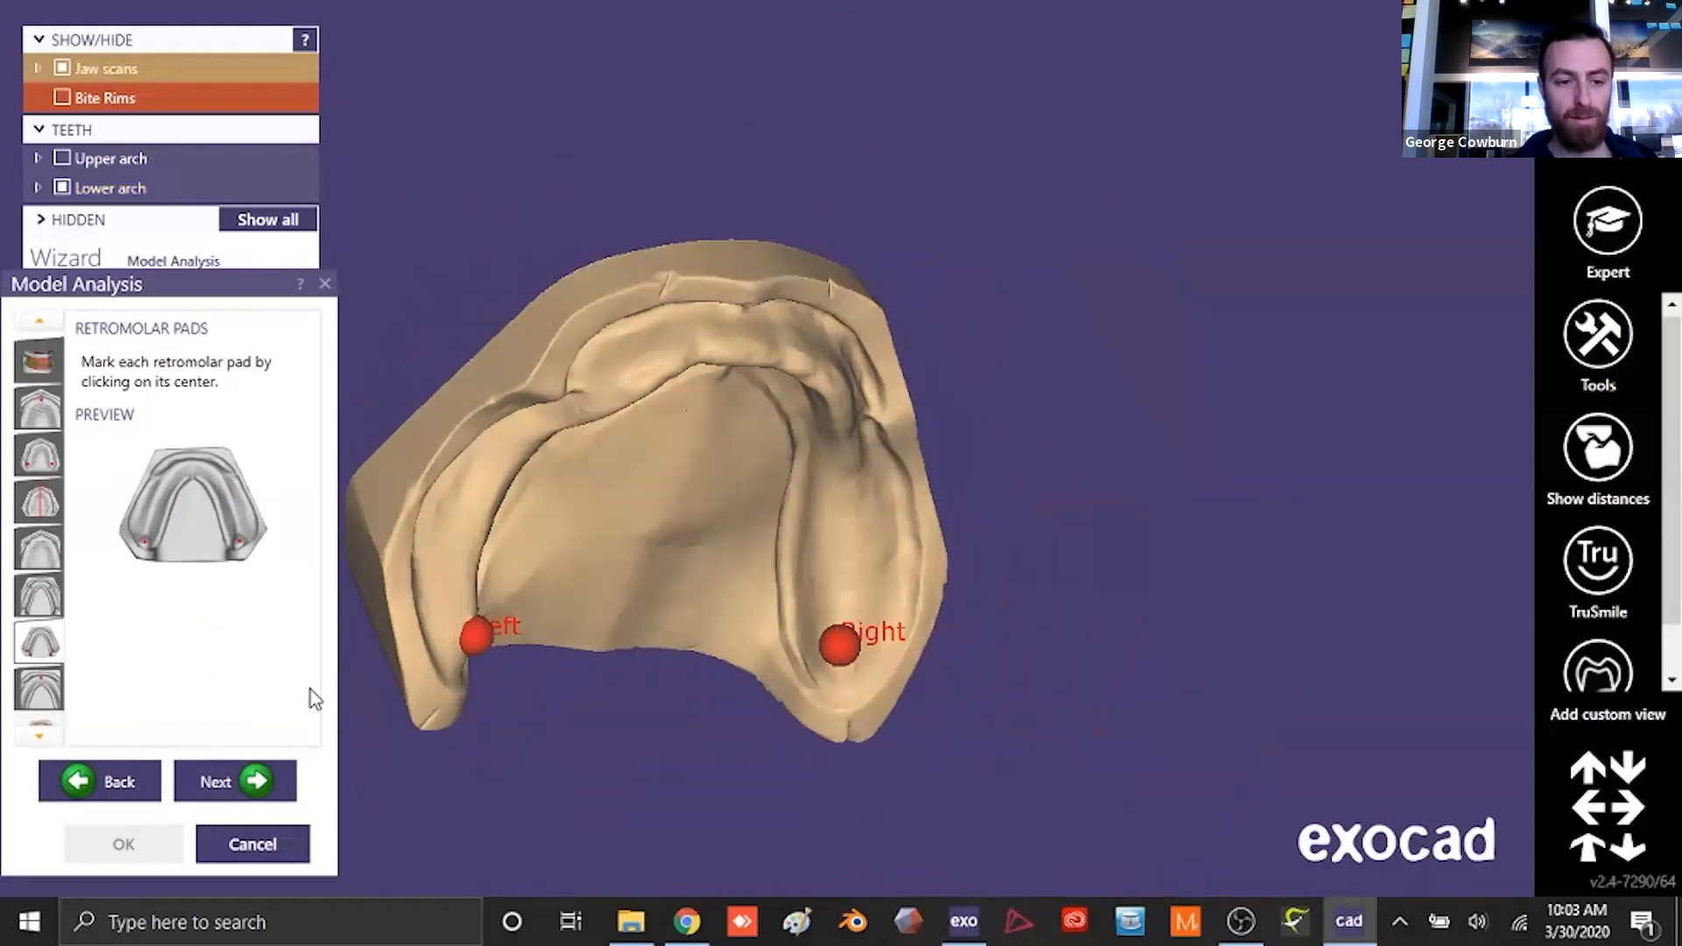
click(251, 779)
- Mark the ridge midline point at the front of the lower jaw ridge and accept it
scroll(741, 493, down, 2)
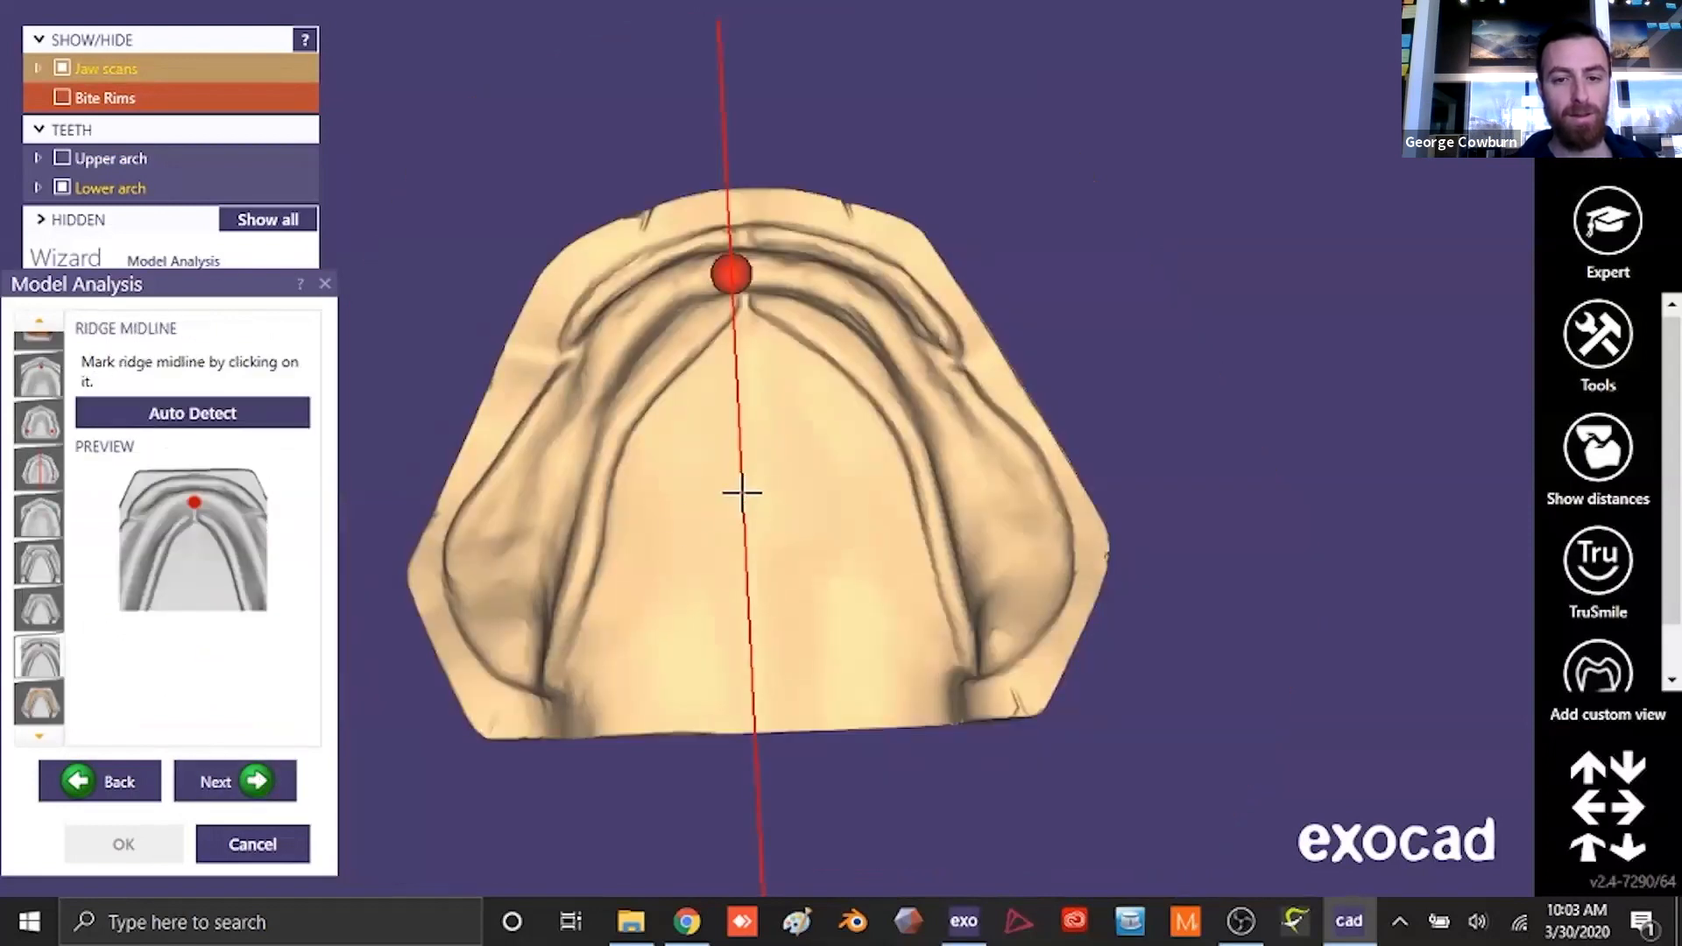
click(734, 275)
click(255, 781)
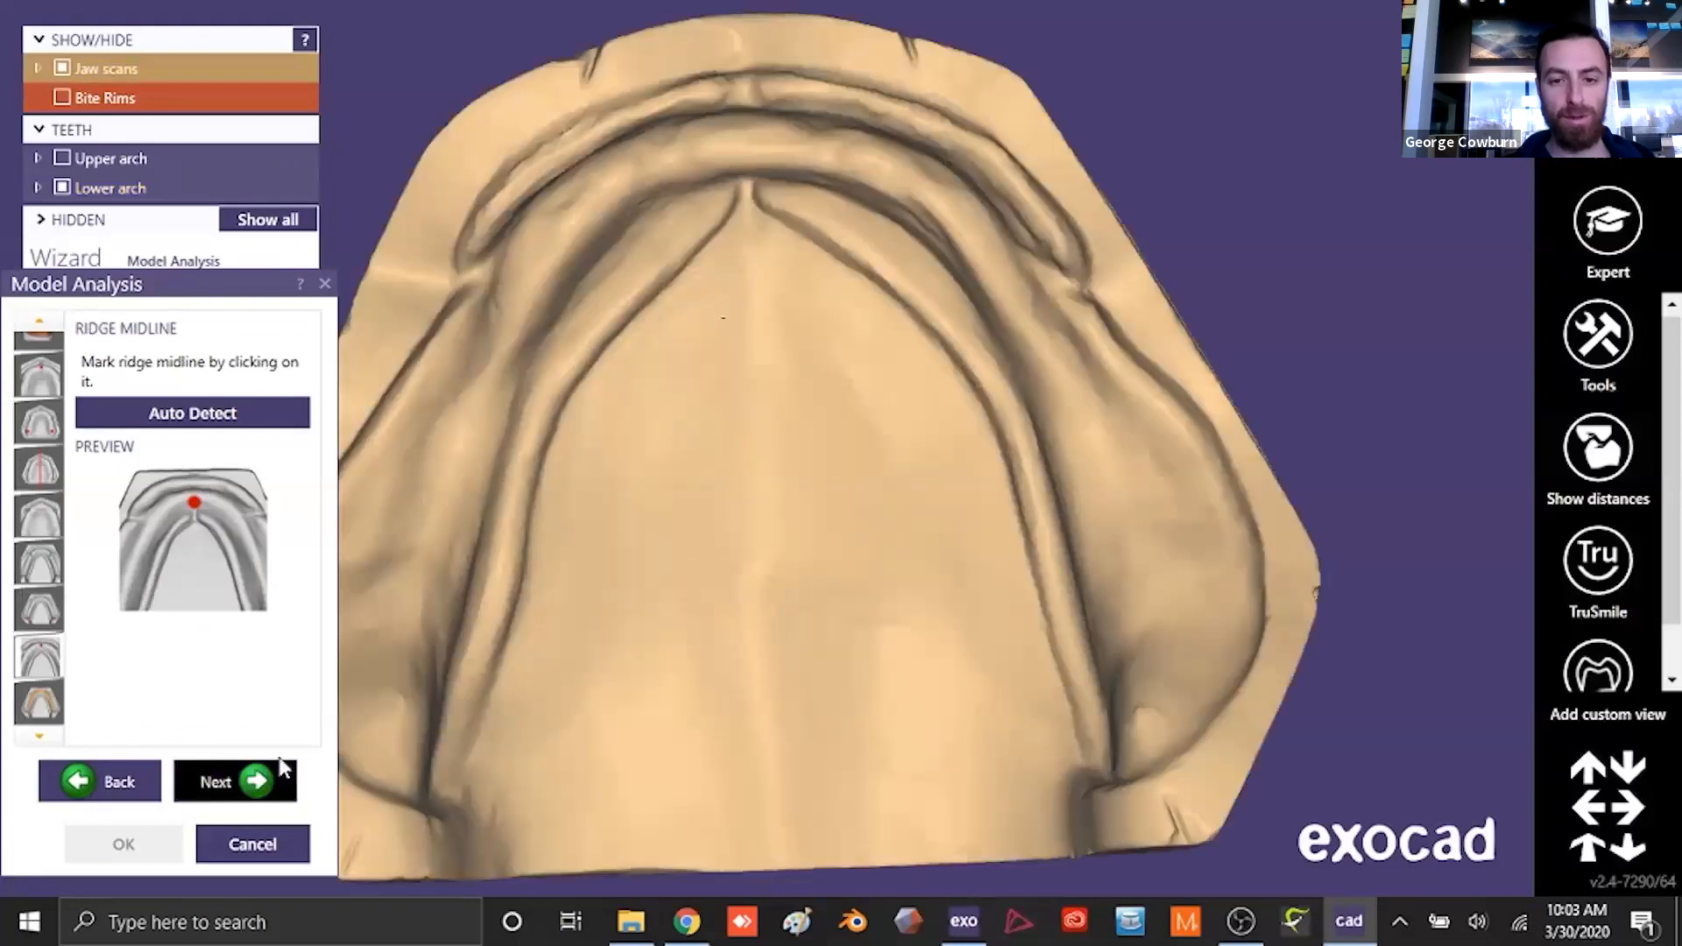
- Define the alveolar ridge line along the lower jaw ridge and accept it
scroll(739, 537, down, 2)
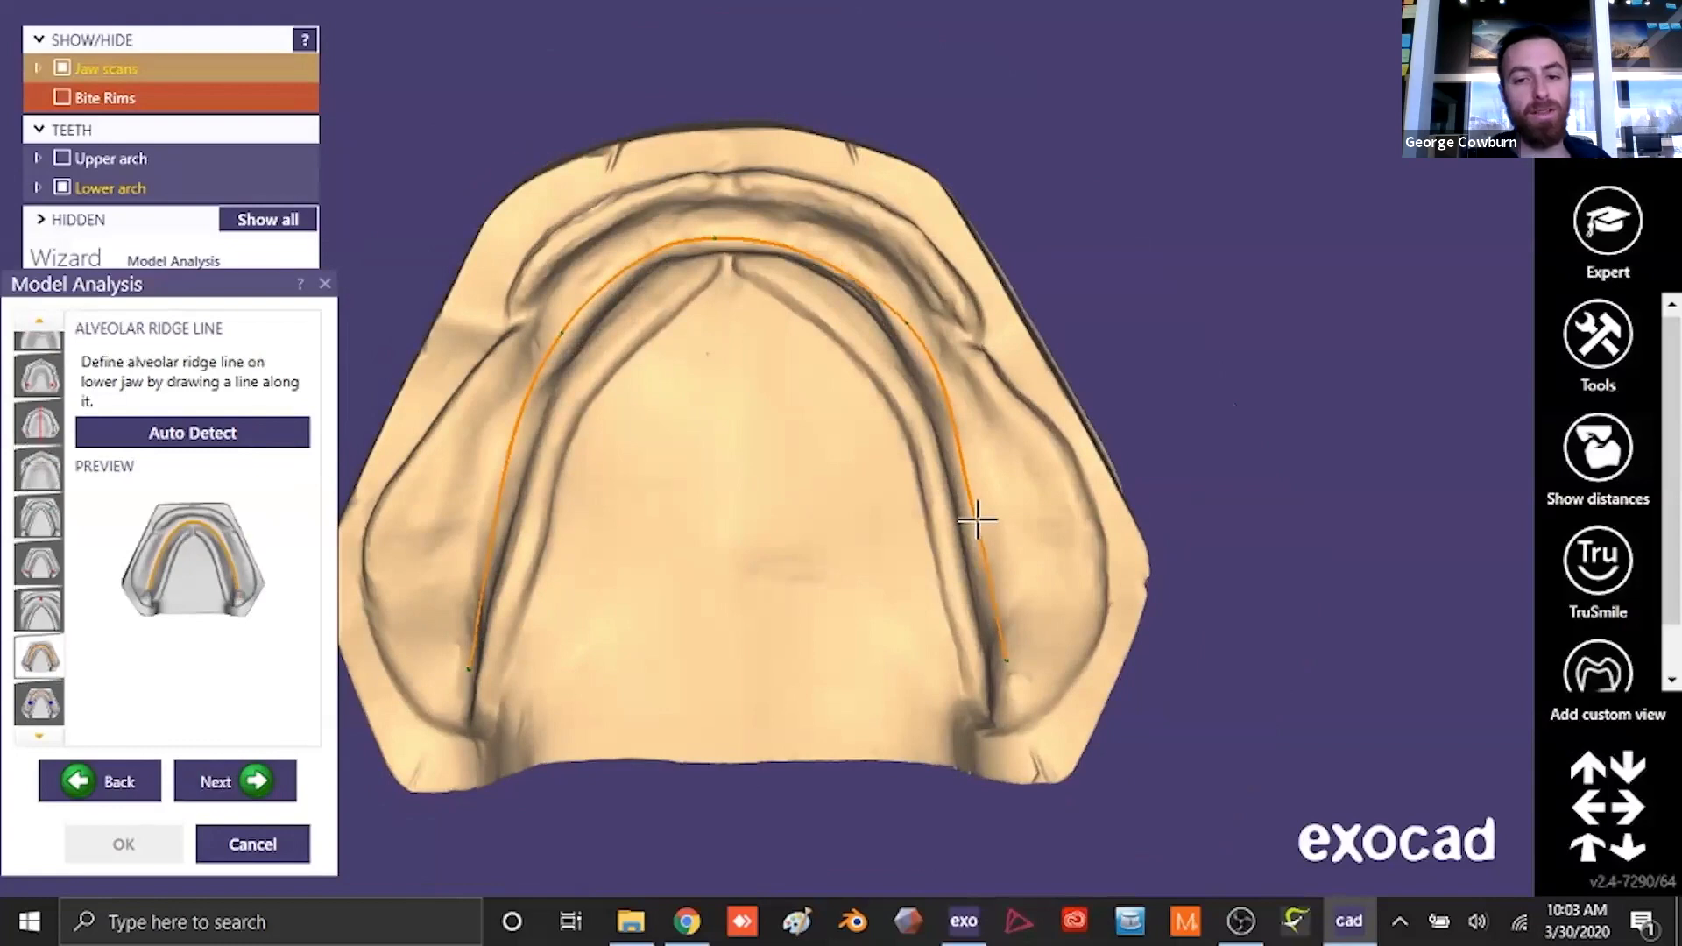
right_drag(671, 638, 248, 507)
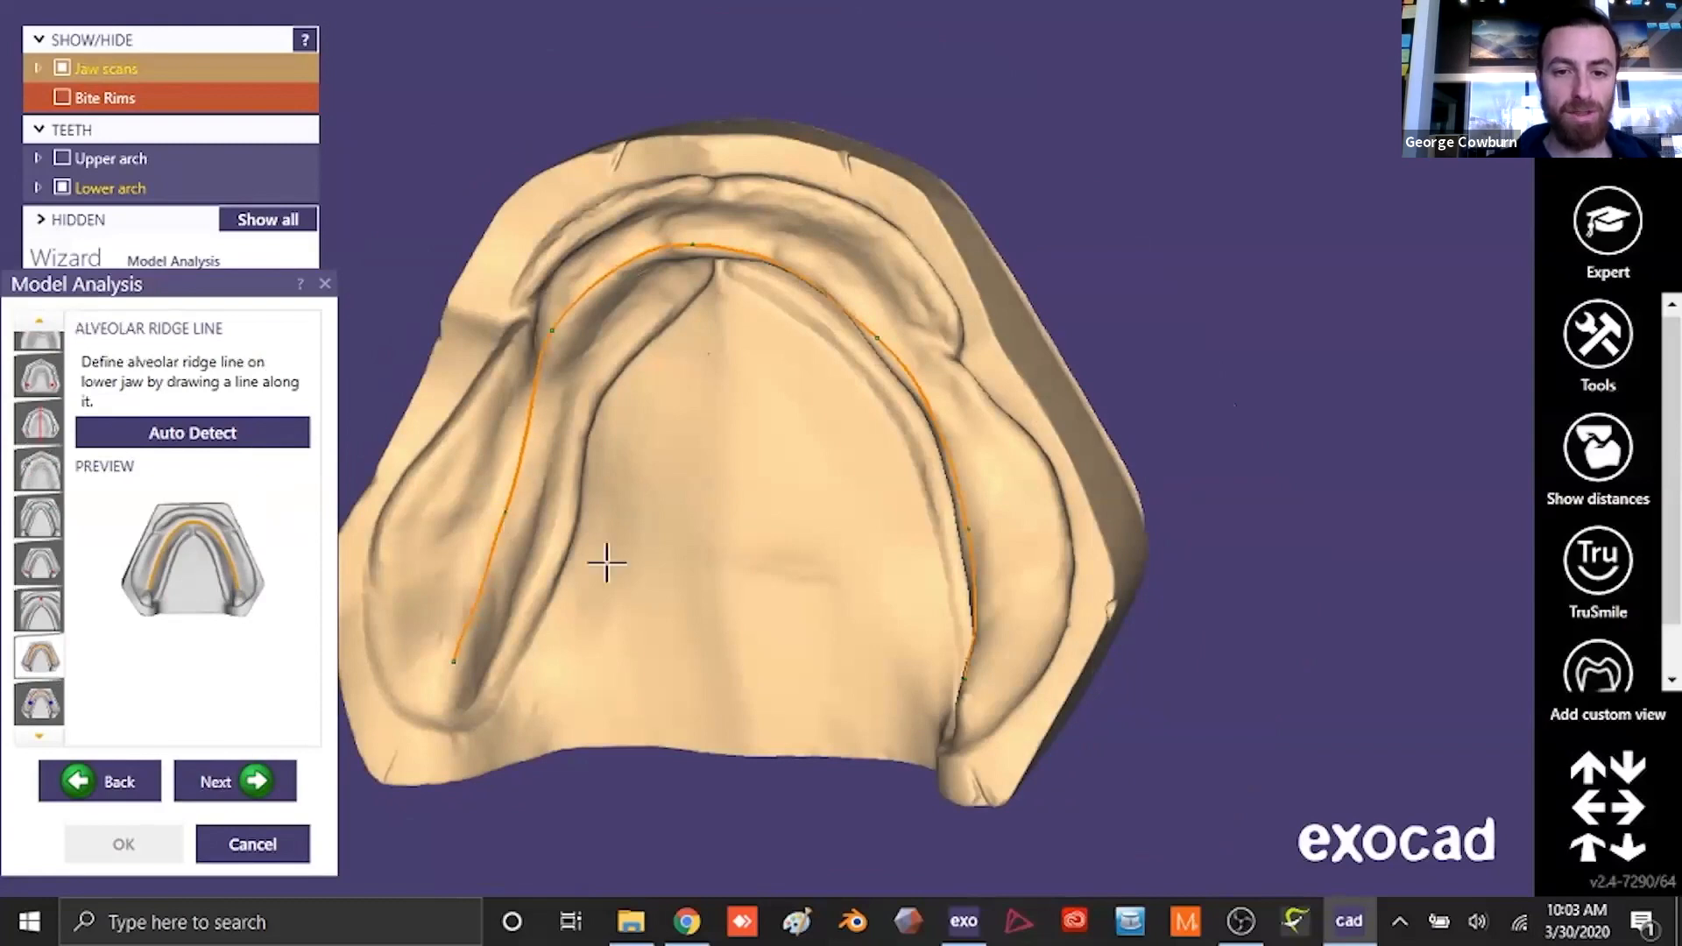
right_drag(605, 559, 623, 575)
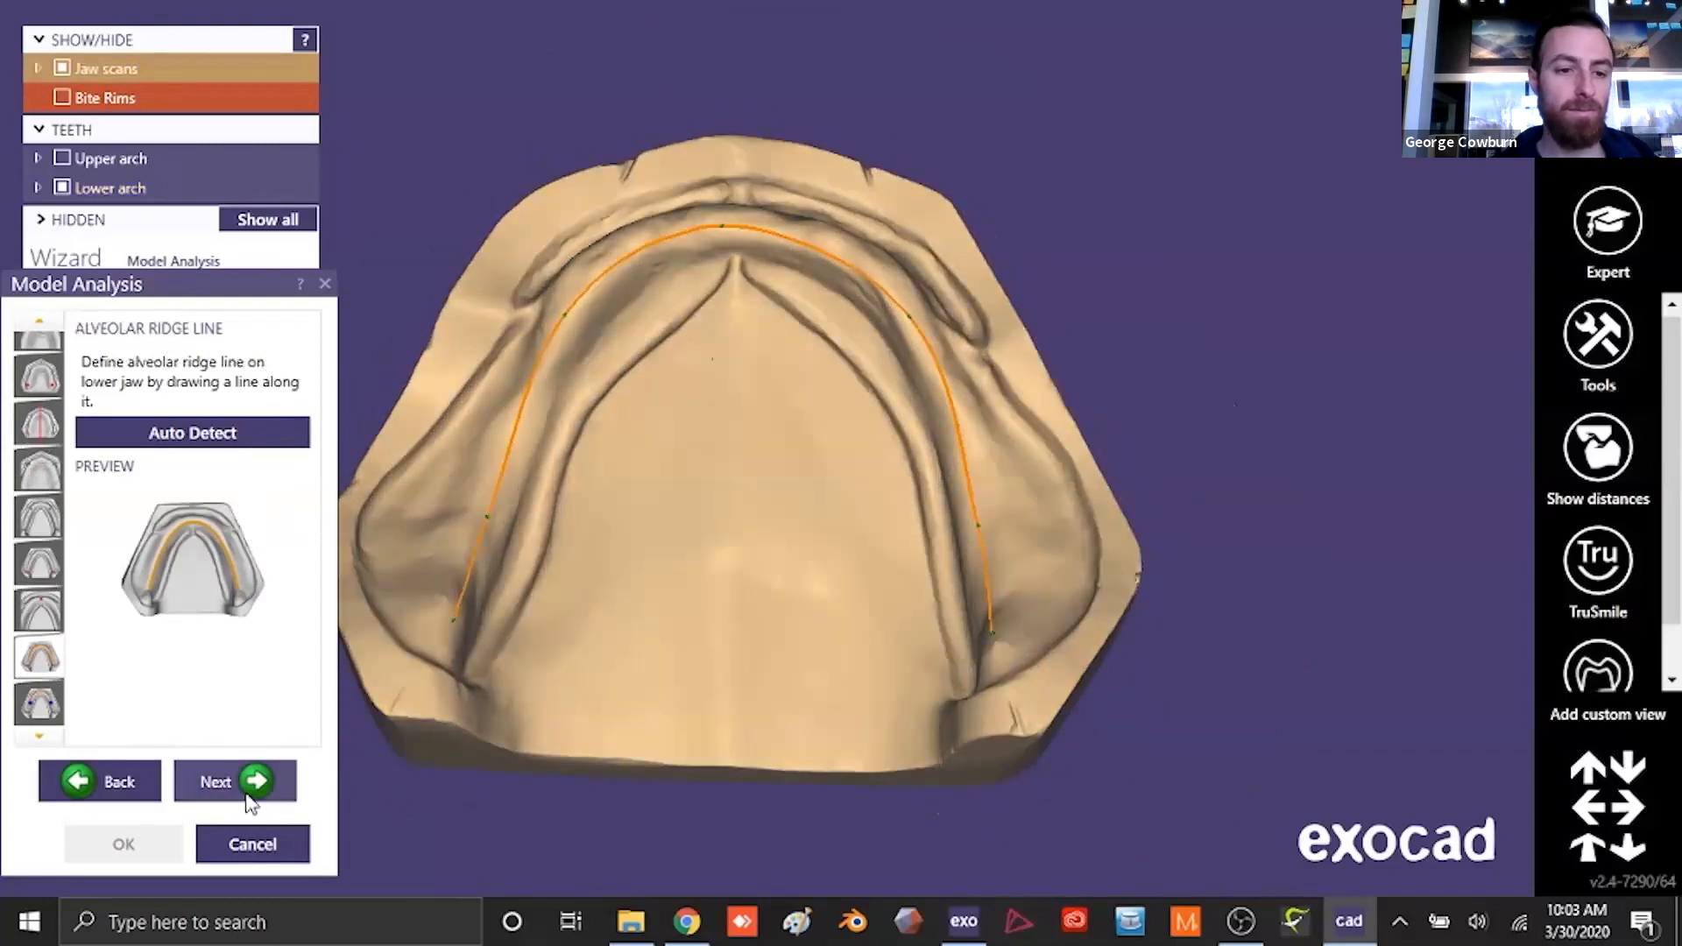
click(251, 791)
- Move both lower first molar points slightly further back along the ridge line and finish the model analysis
scroll(771, 433, down, 3)
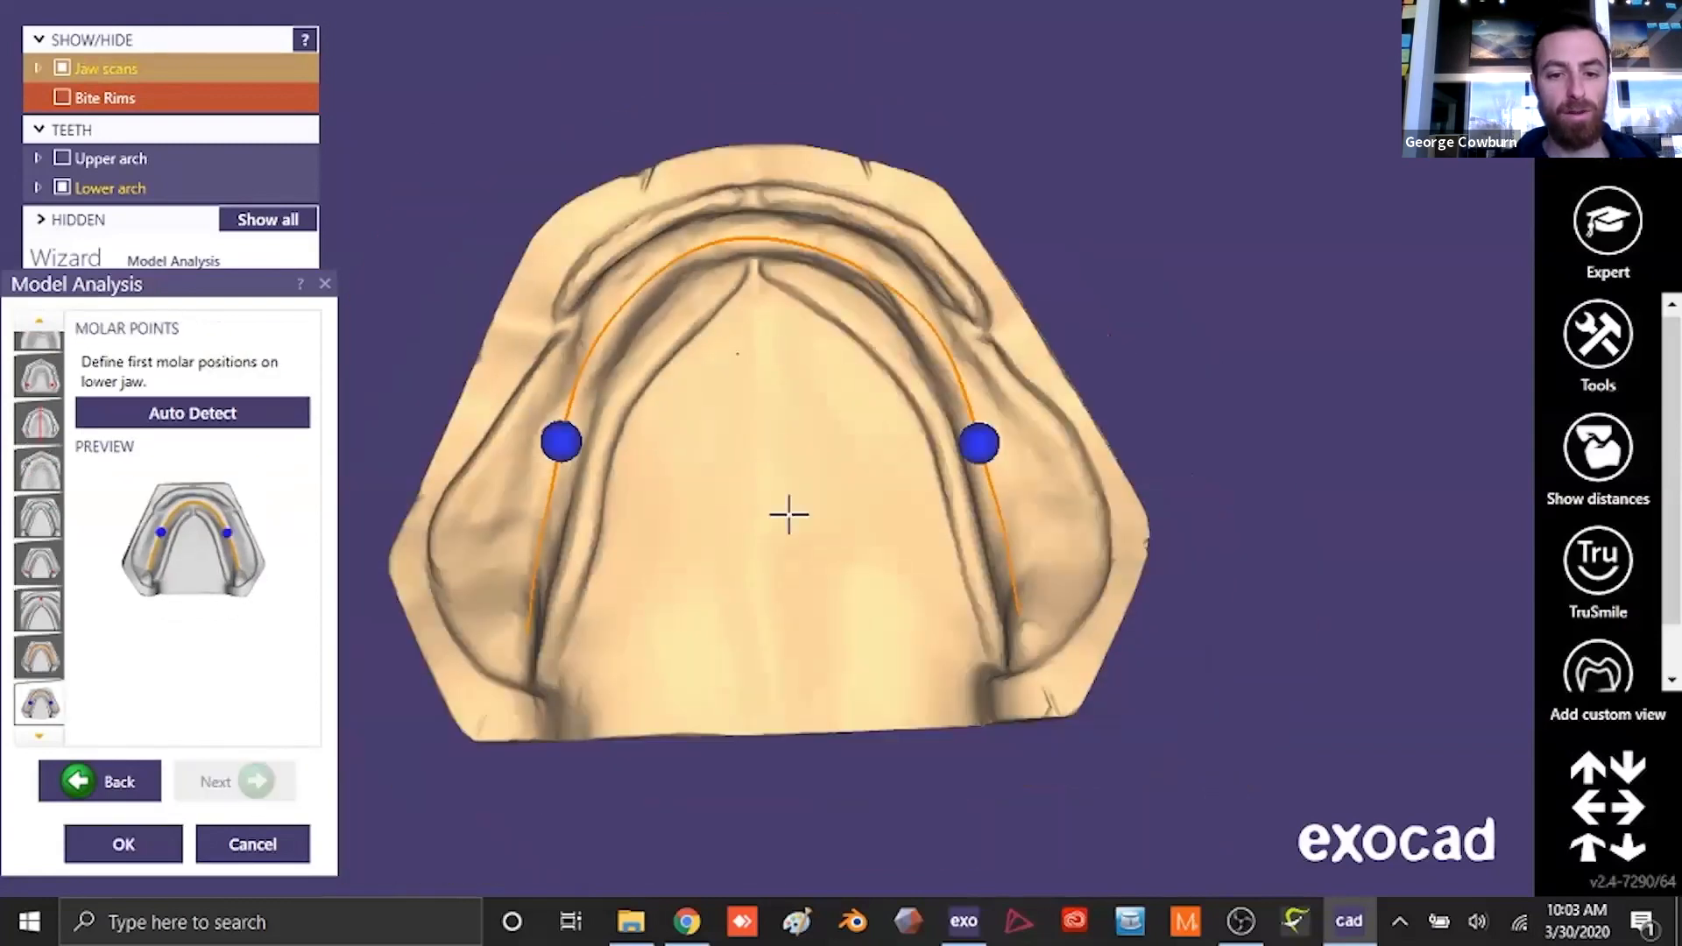
drag(563, 447, 559, 469)
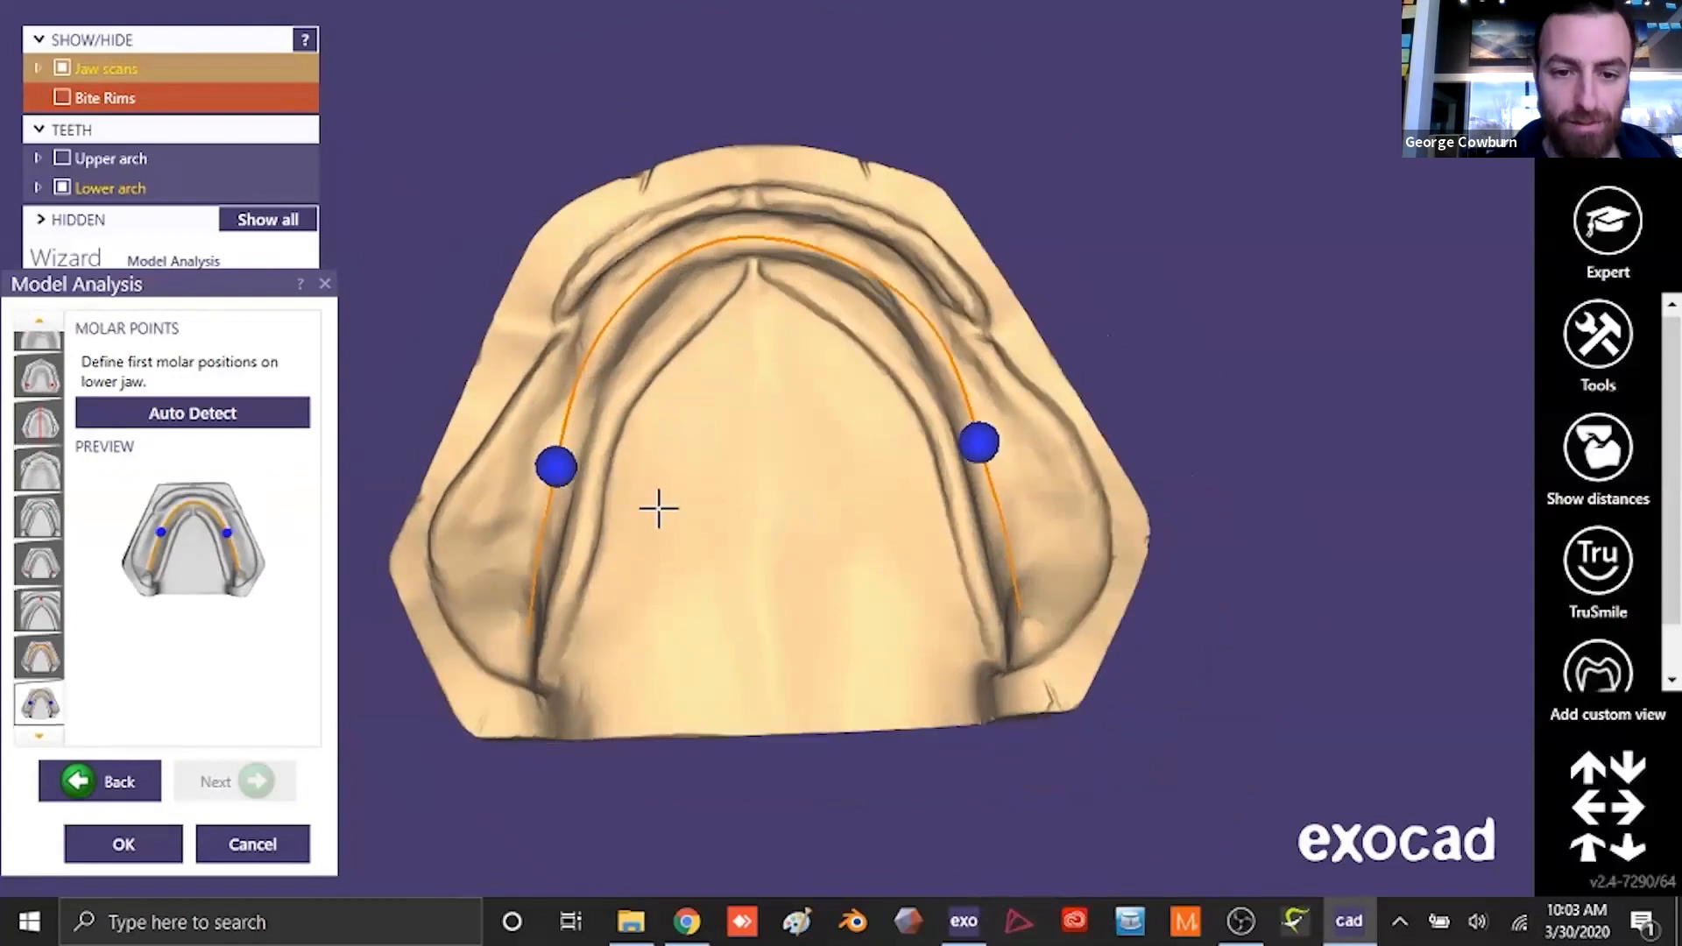
drag(556, 465, 557, 476)
drag(978, 446, 983, 473)
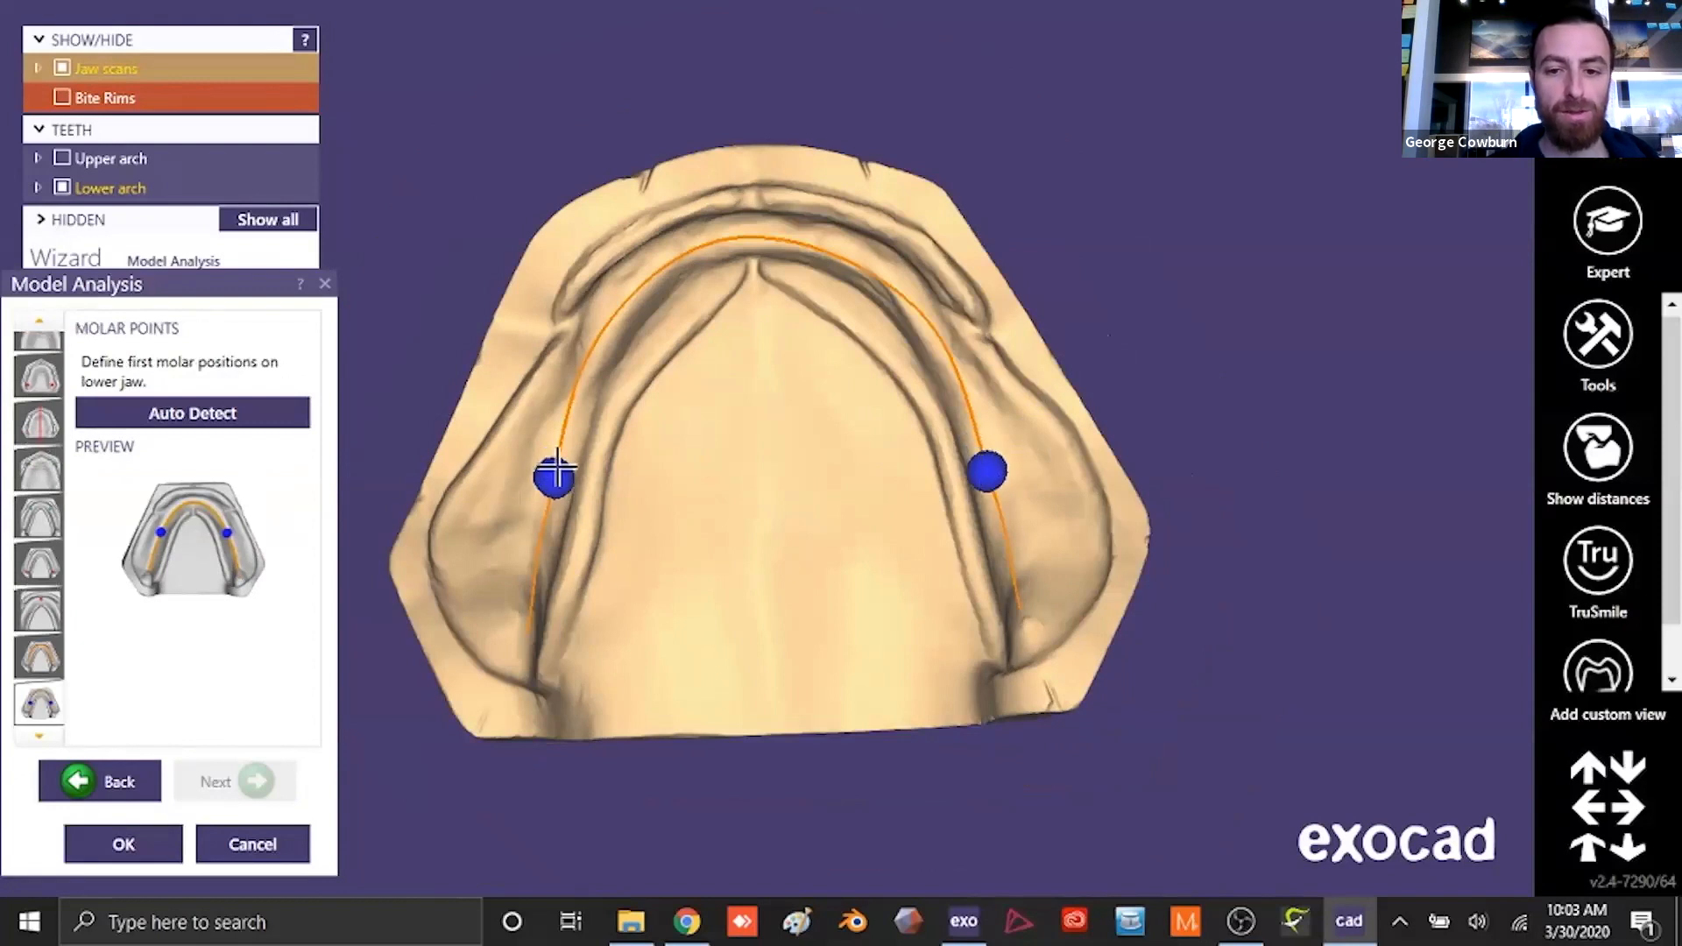
drag(555, 478, 552, 481)
click(168, 843)
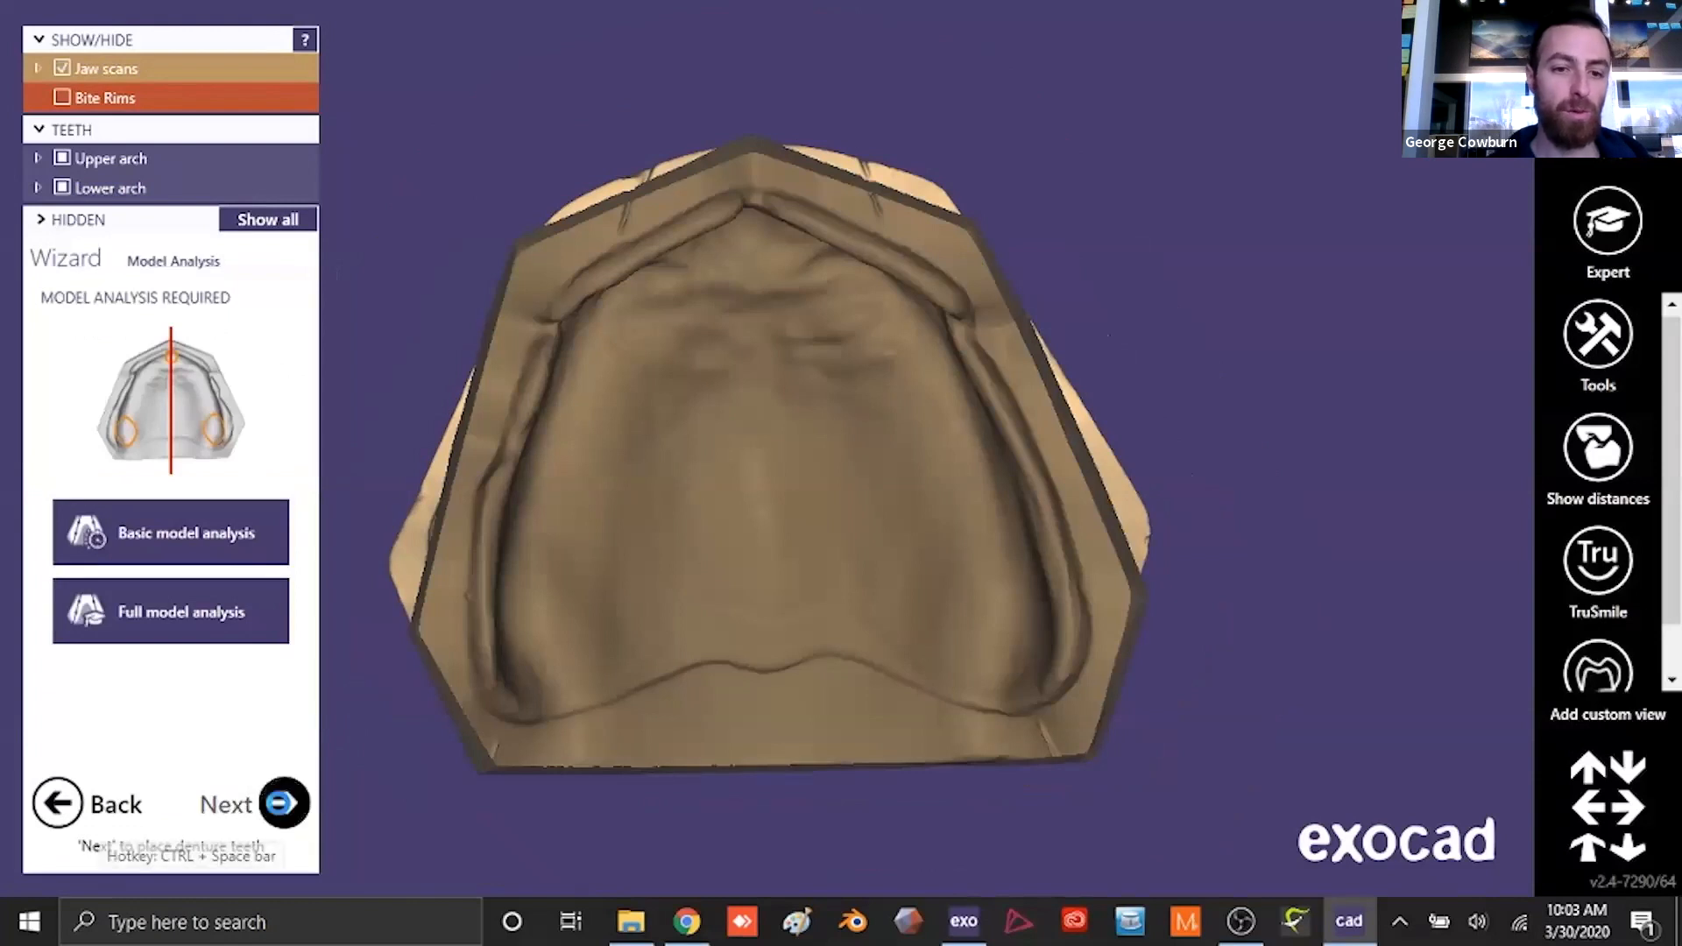
- Proceed to denture tooth placement and choose Ruthinium Acry Plus Z2 Lingualized as the posterior tooth set
click(282, 802)
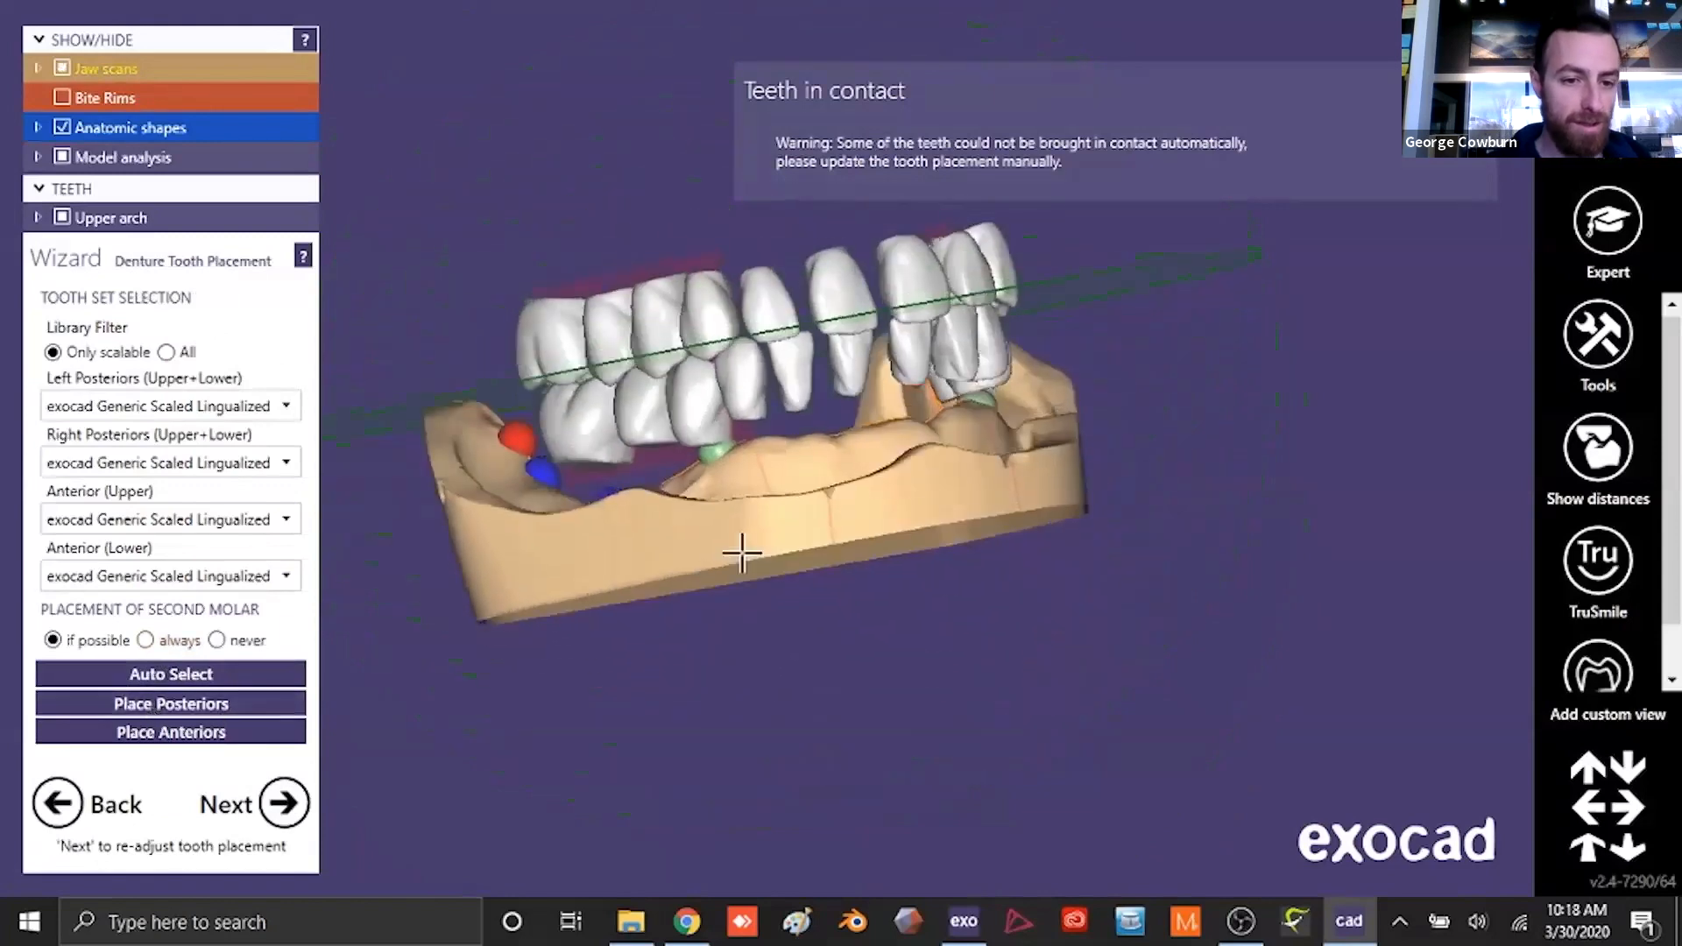
click(287, 464)
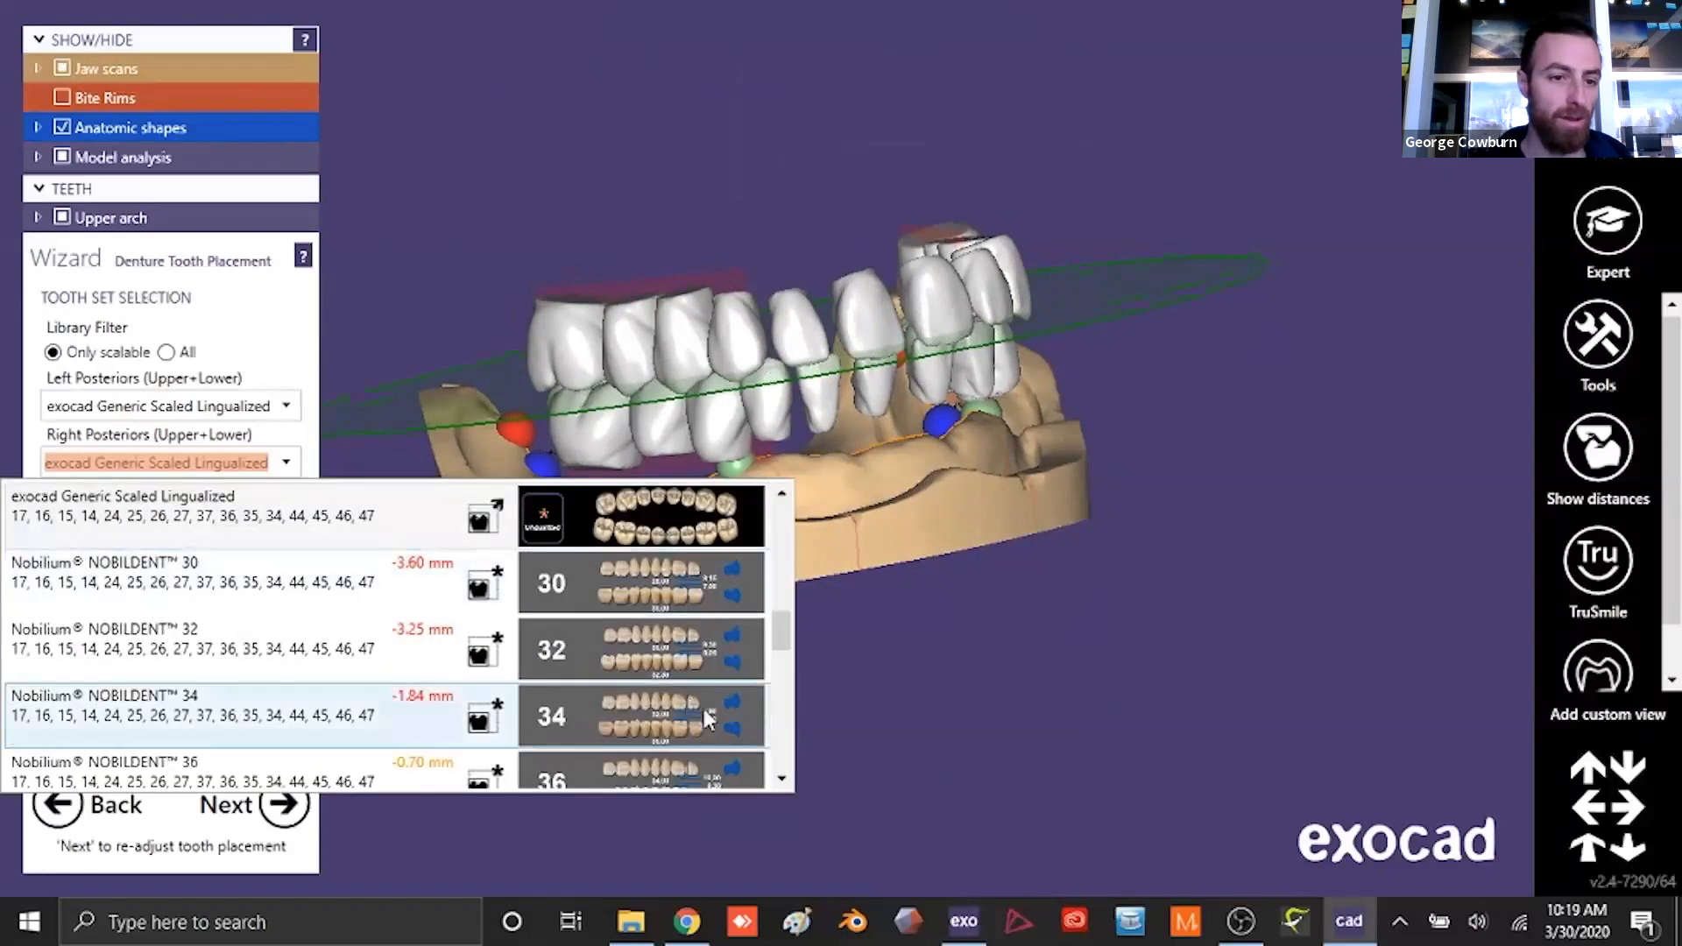
scroll(791, 784, down, 3)
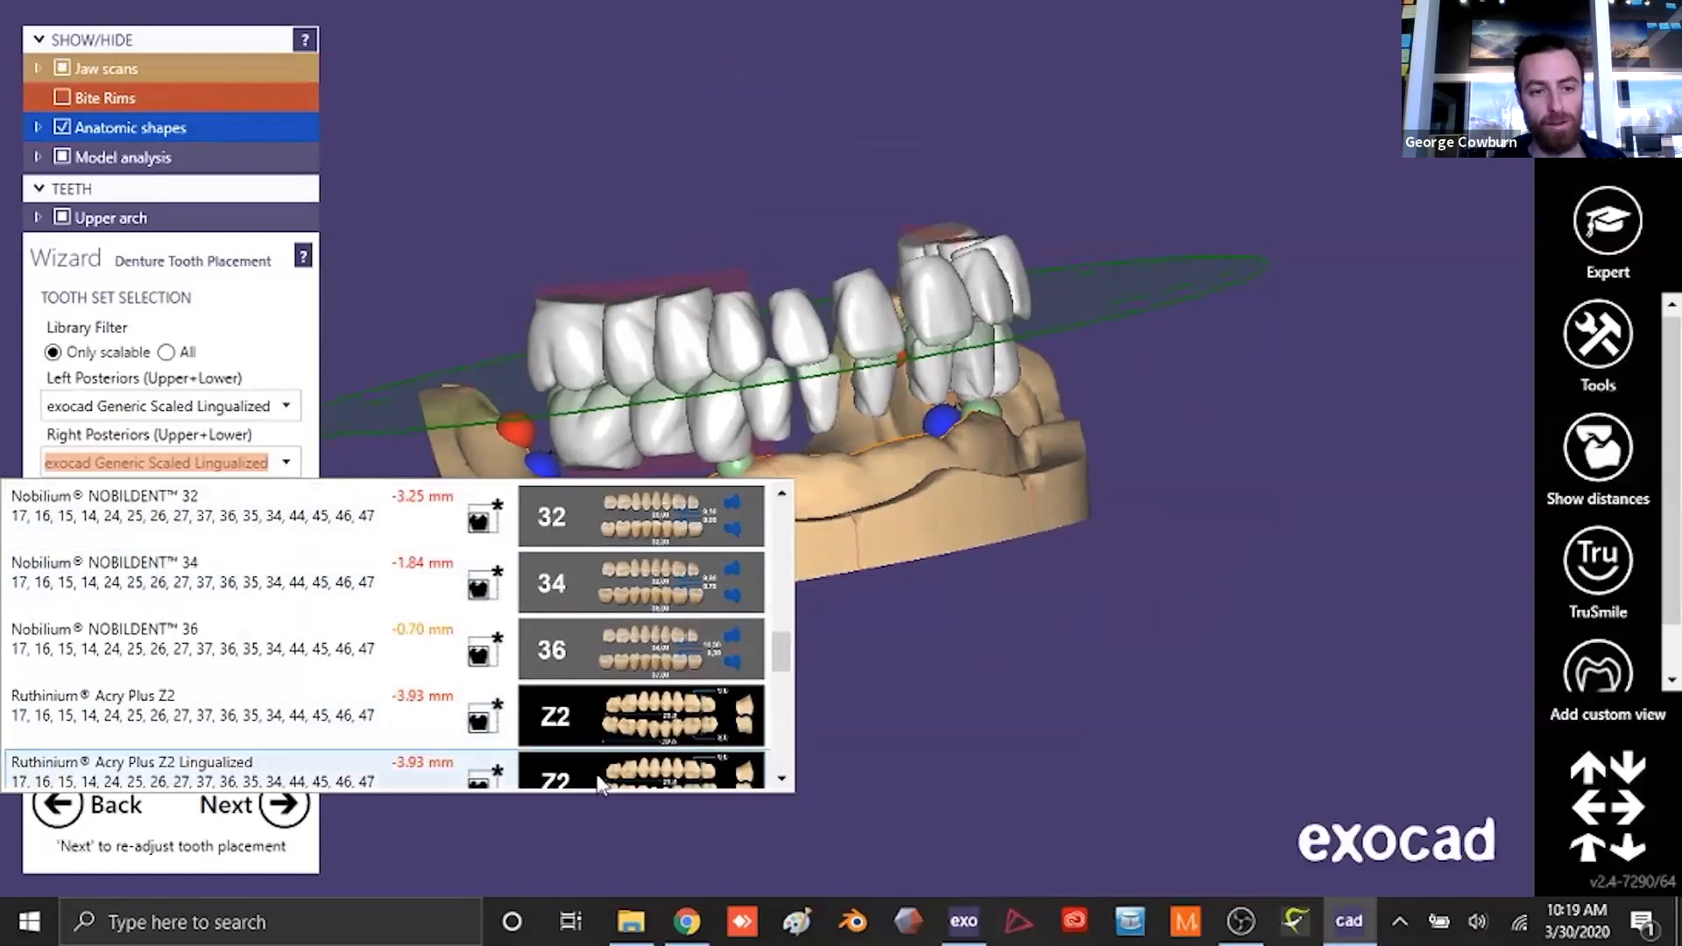
click(289, 771)
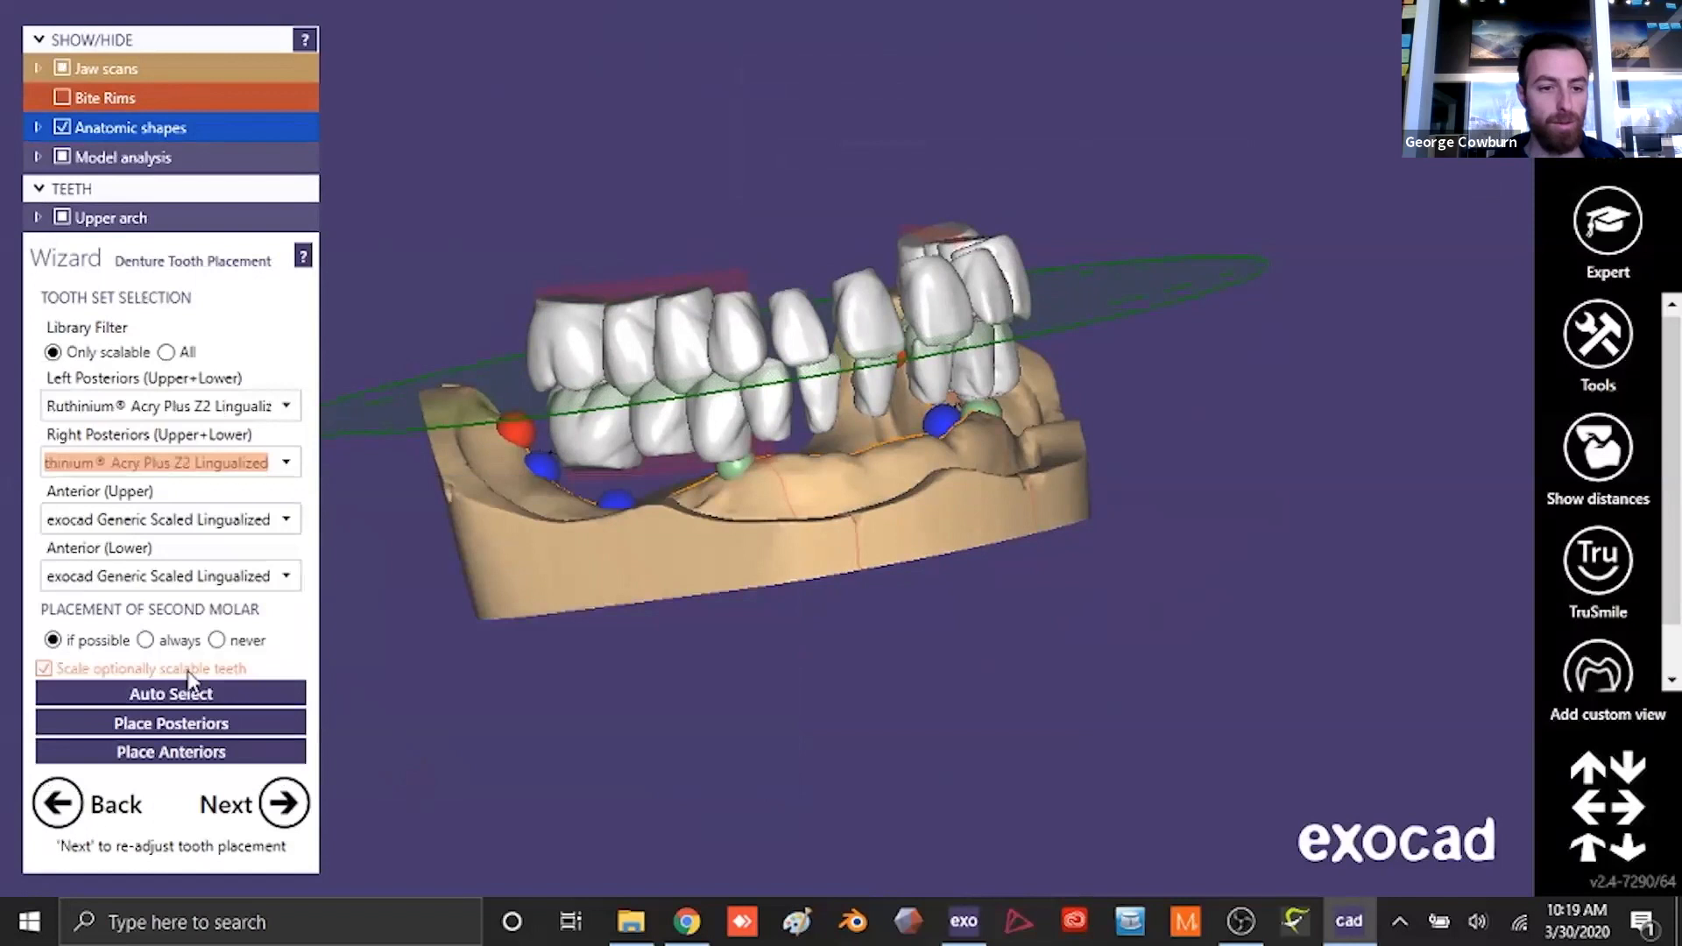
- Place the posterior teeth symmetrically without any second molars
click(212, 724)
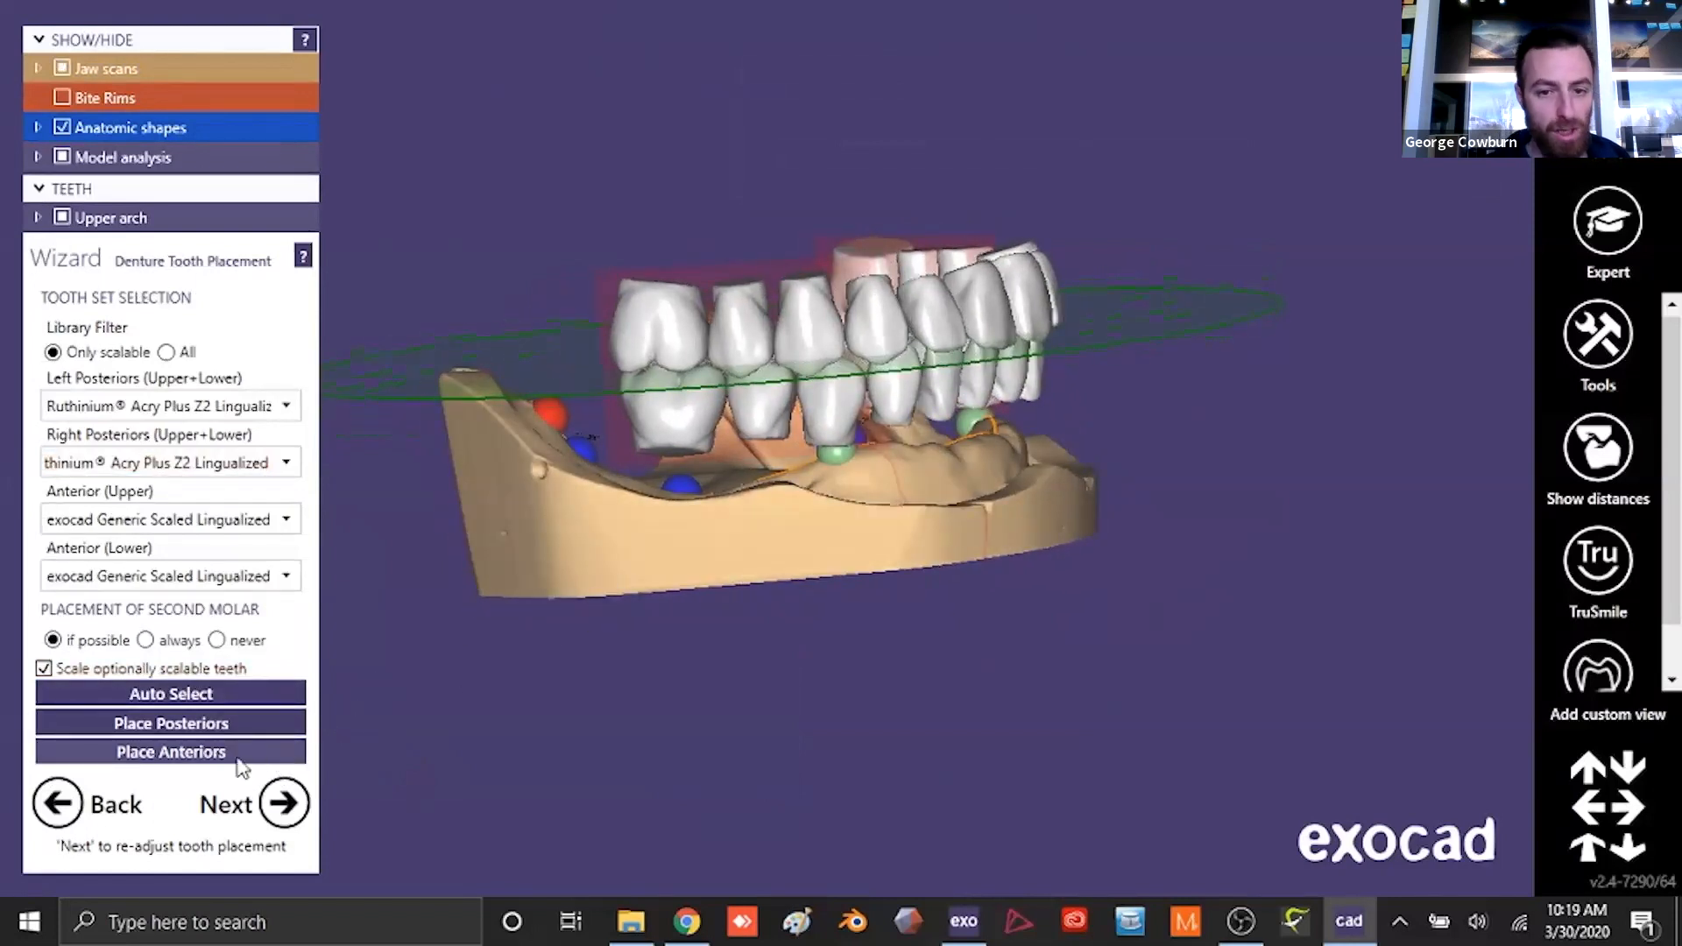
click(182, 726)
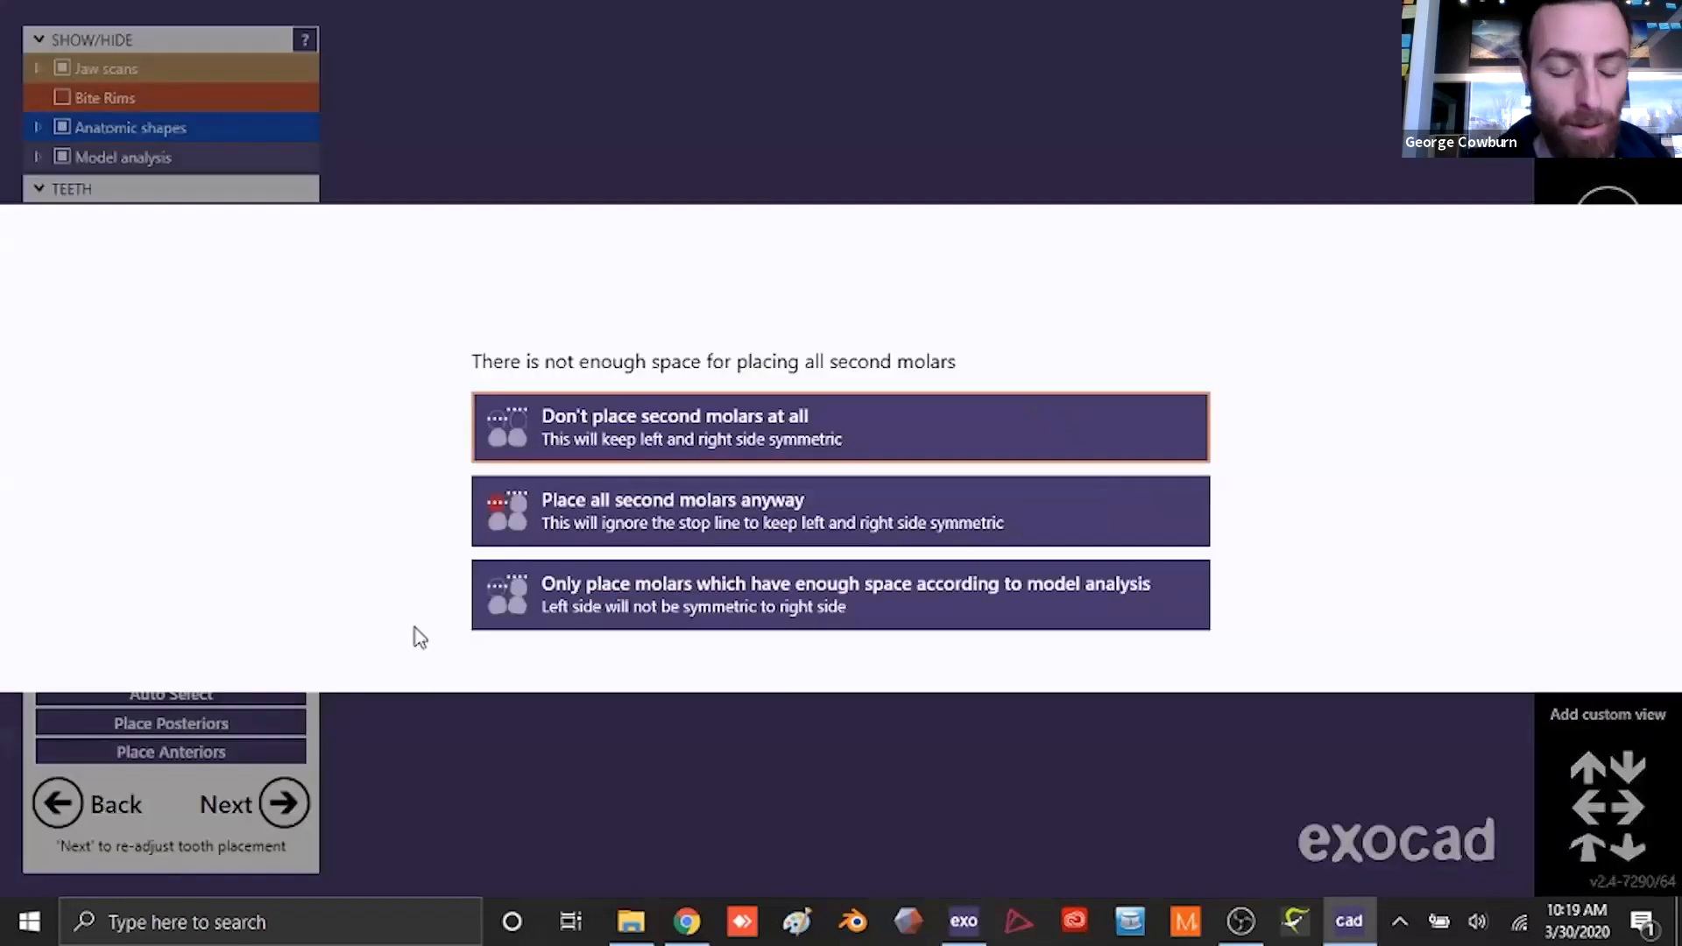
click(629, 434)
right_drag(942, 540, 738, 606)
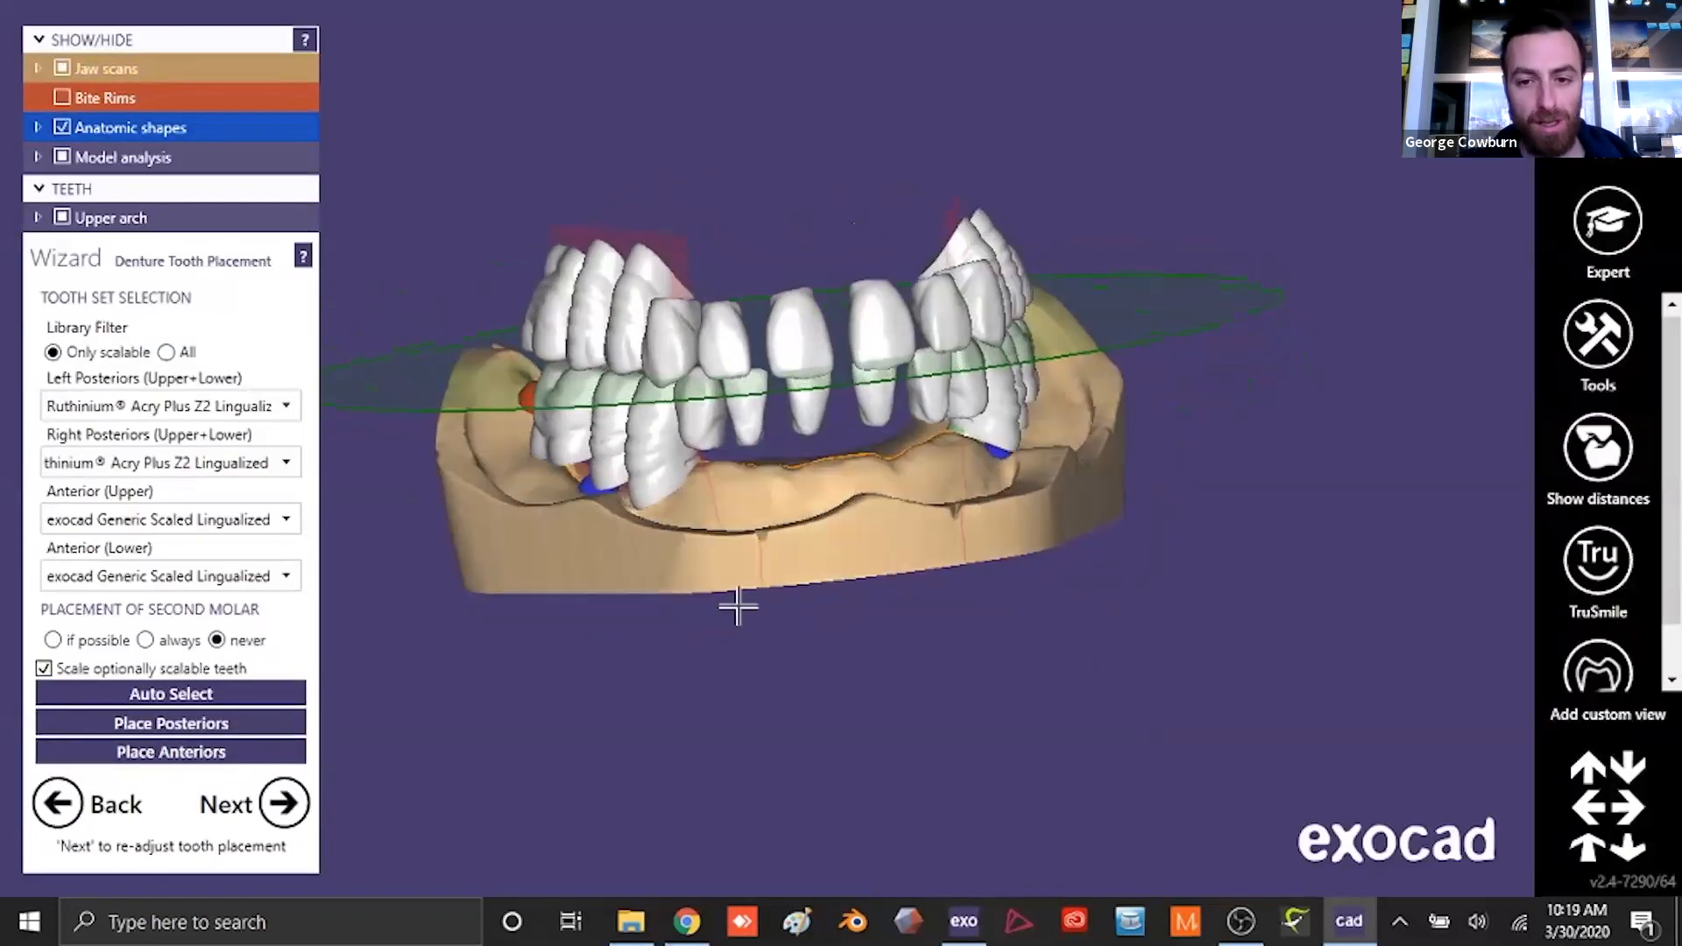
- Choose Nobilium NOBILDENT O8 for the upper anteriors and place the anterior teeth
click(288, 521)
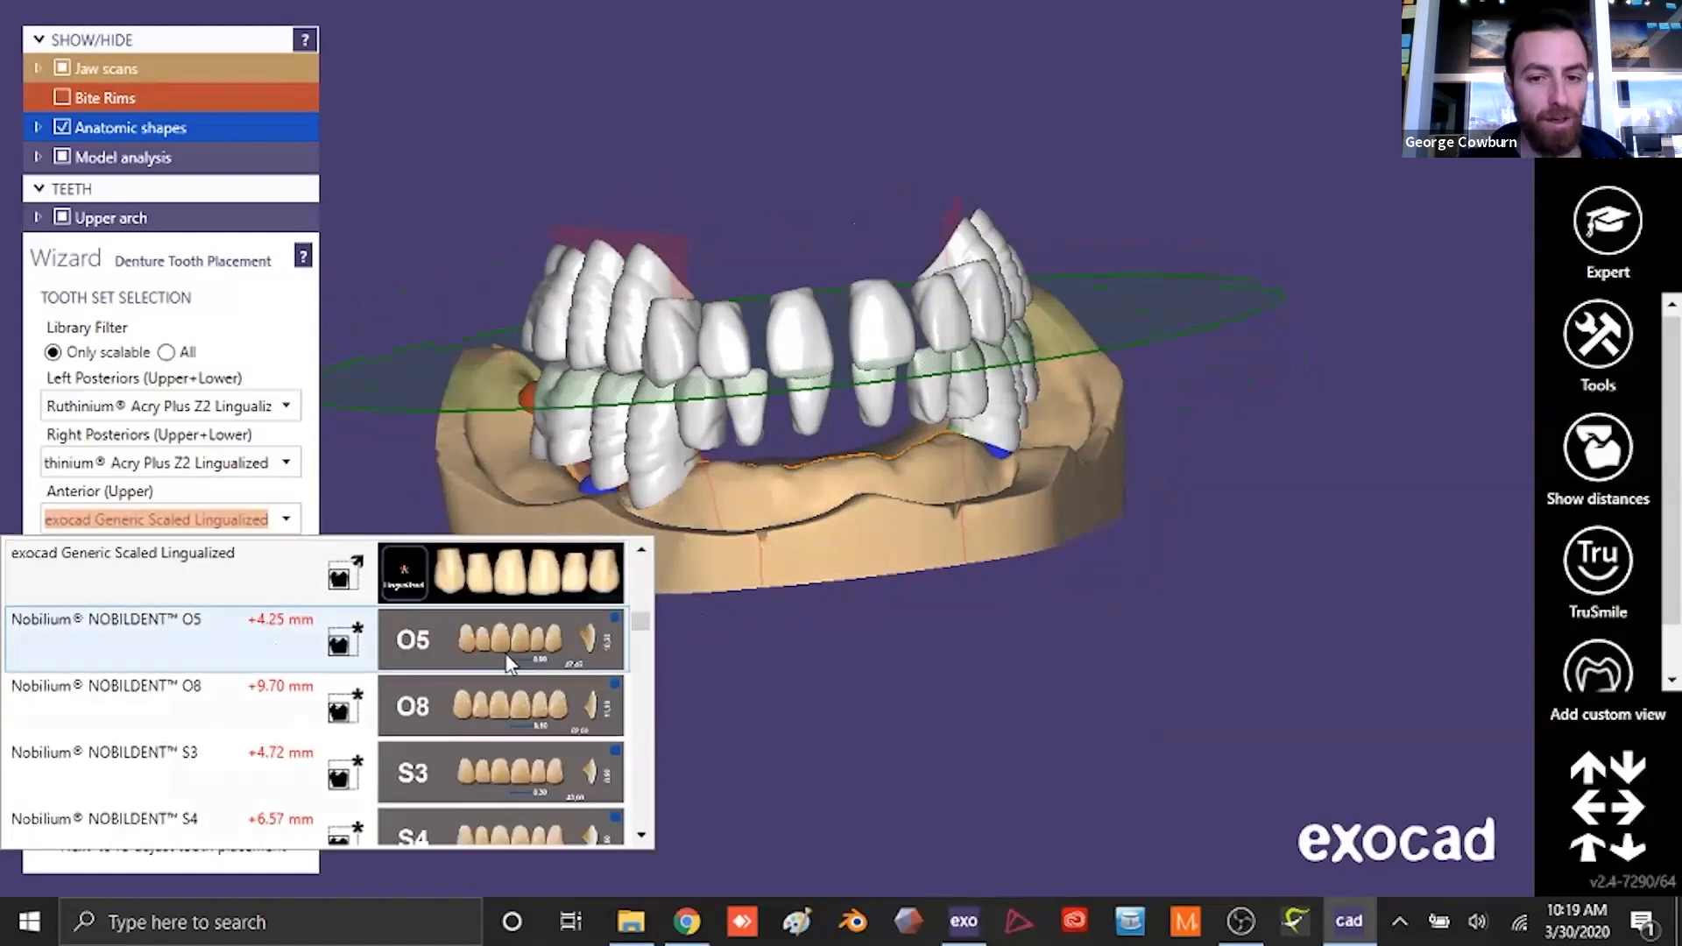
mouse_move(534, 653)
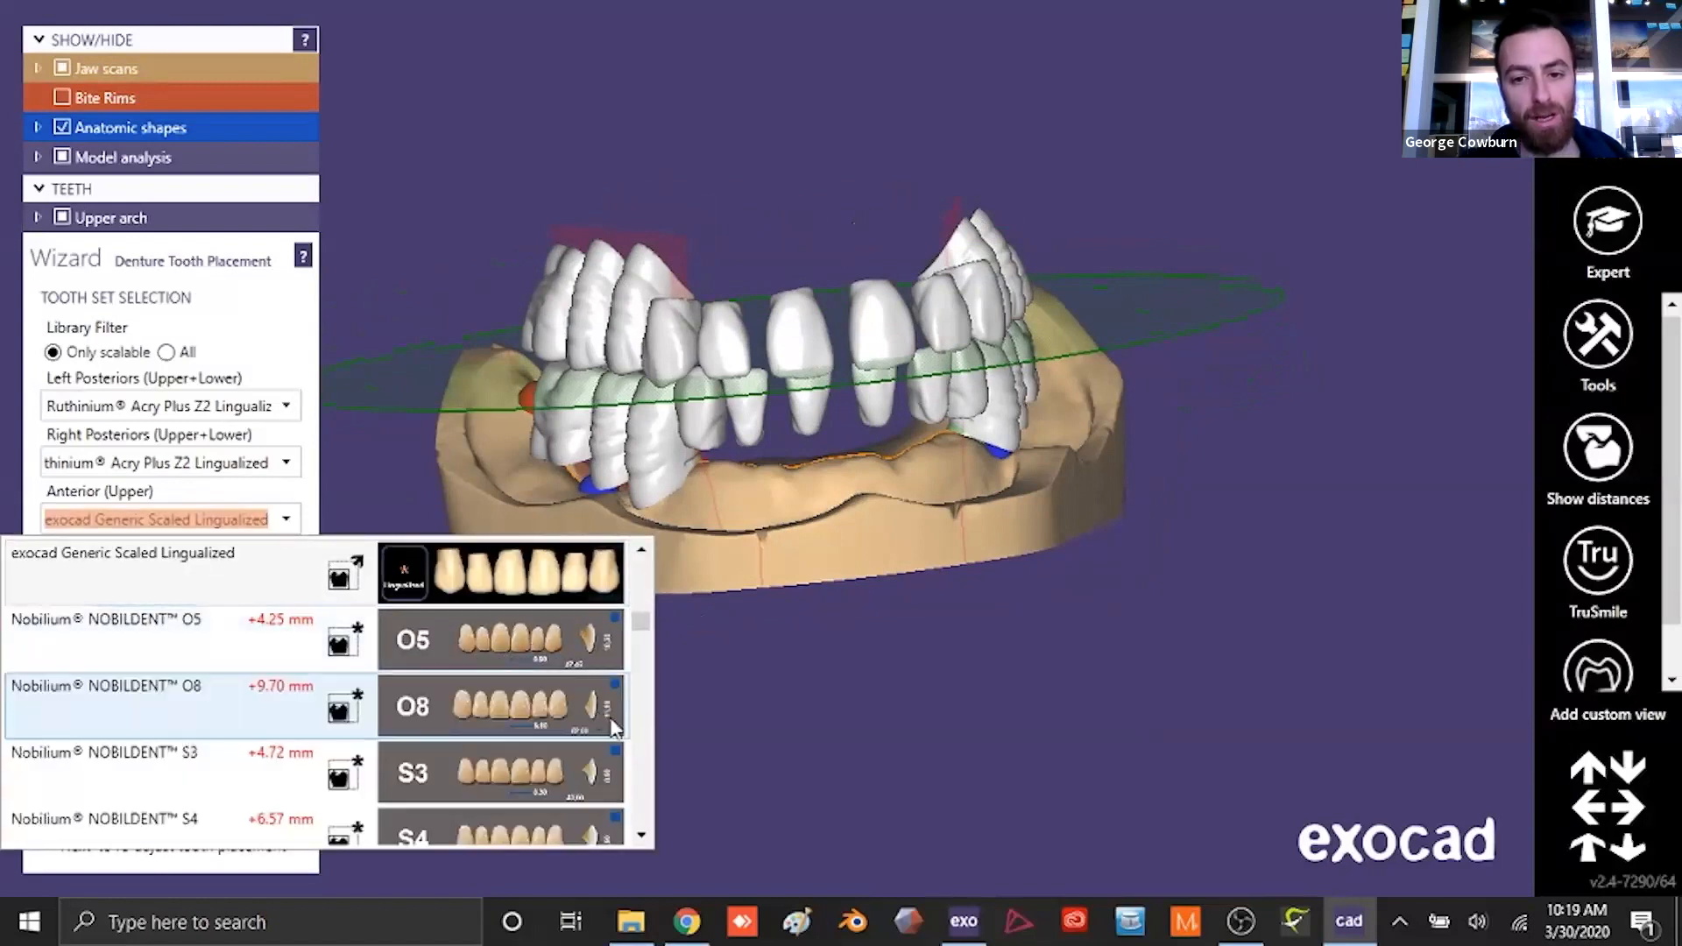
mouse_move(561, 722)
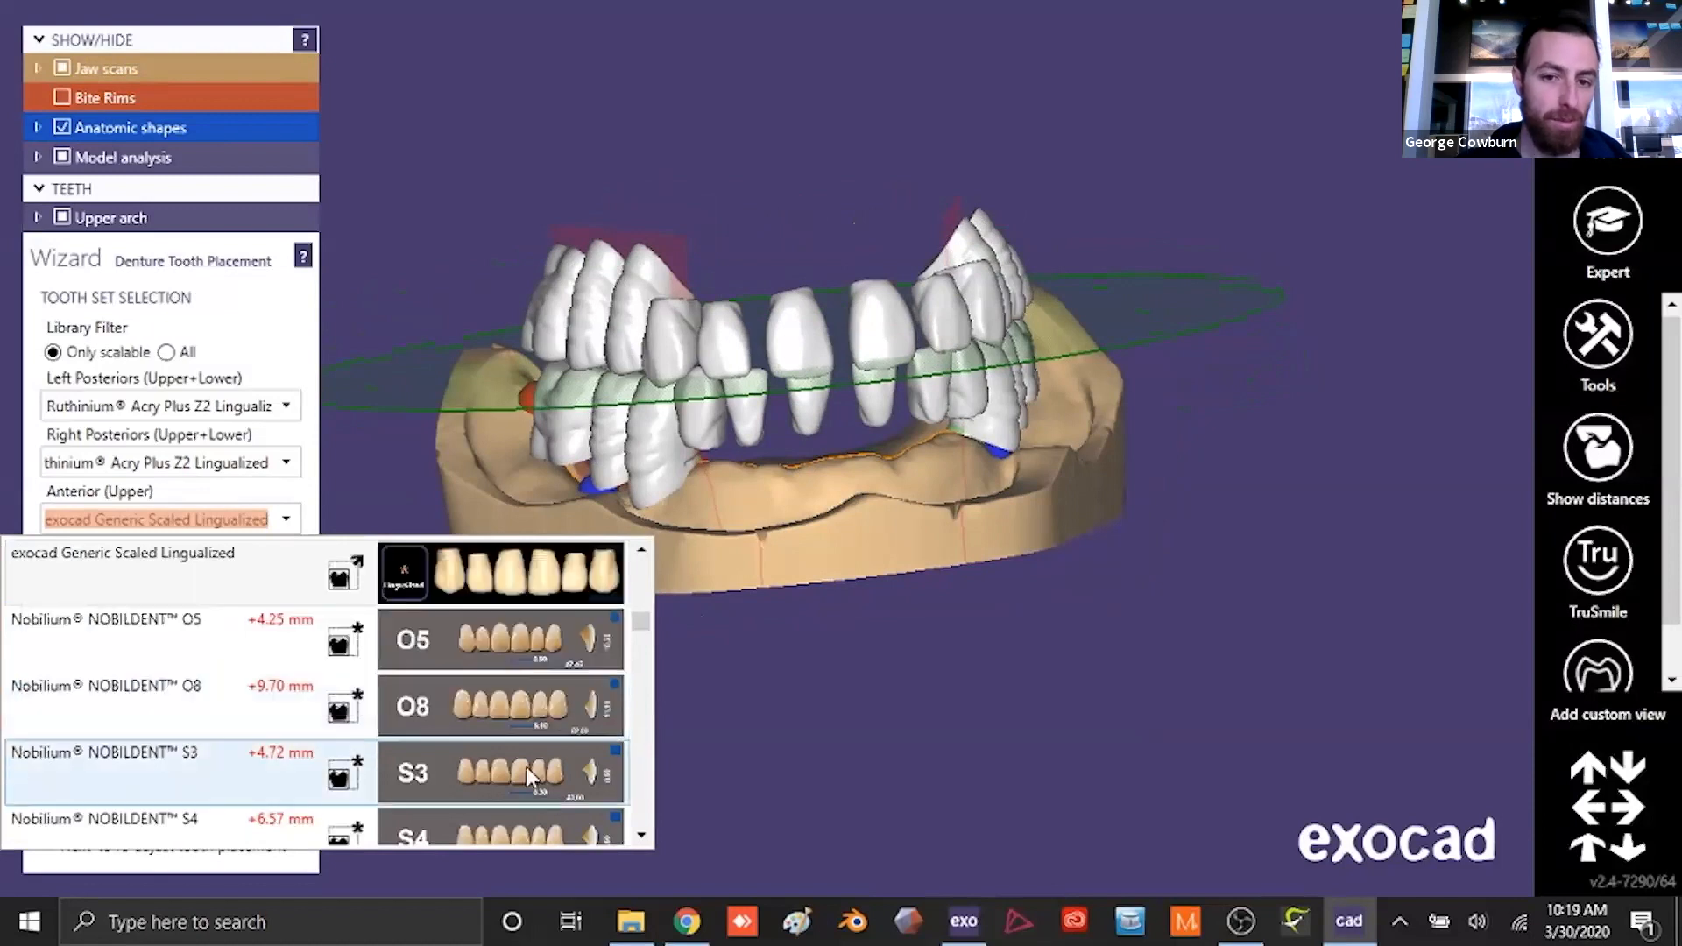
mouse_move(529, 780)
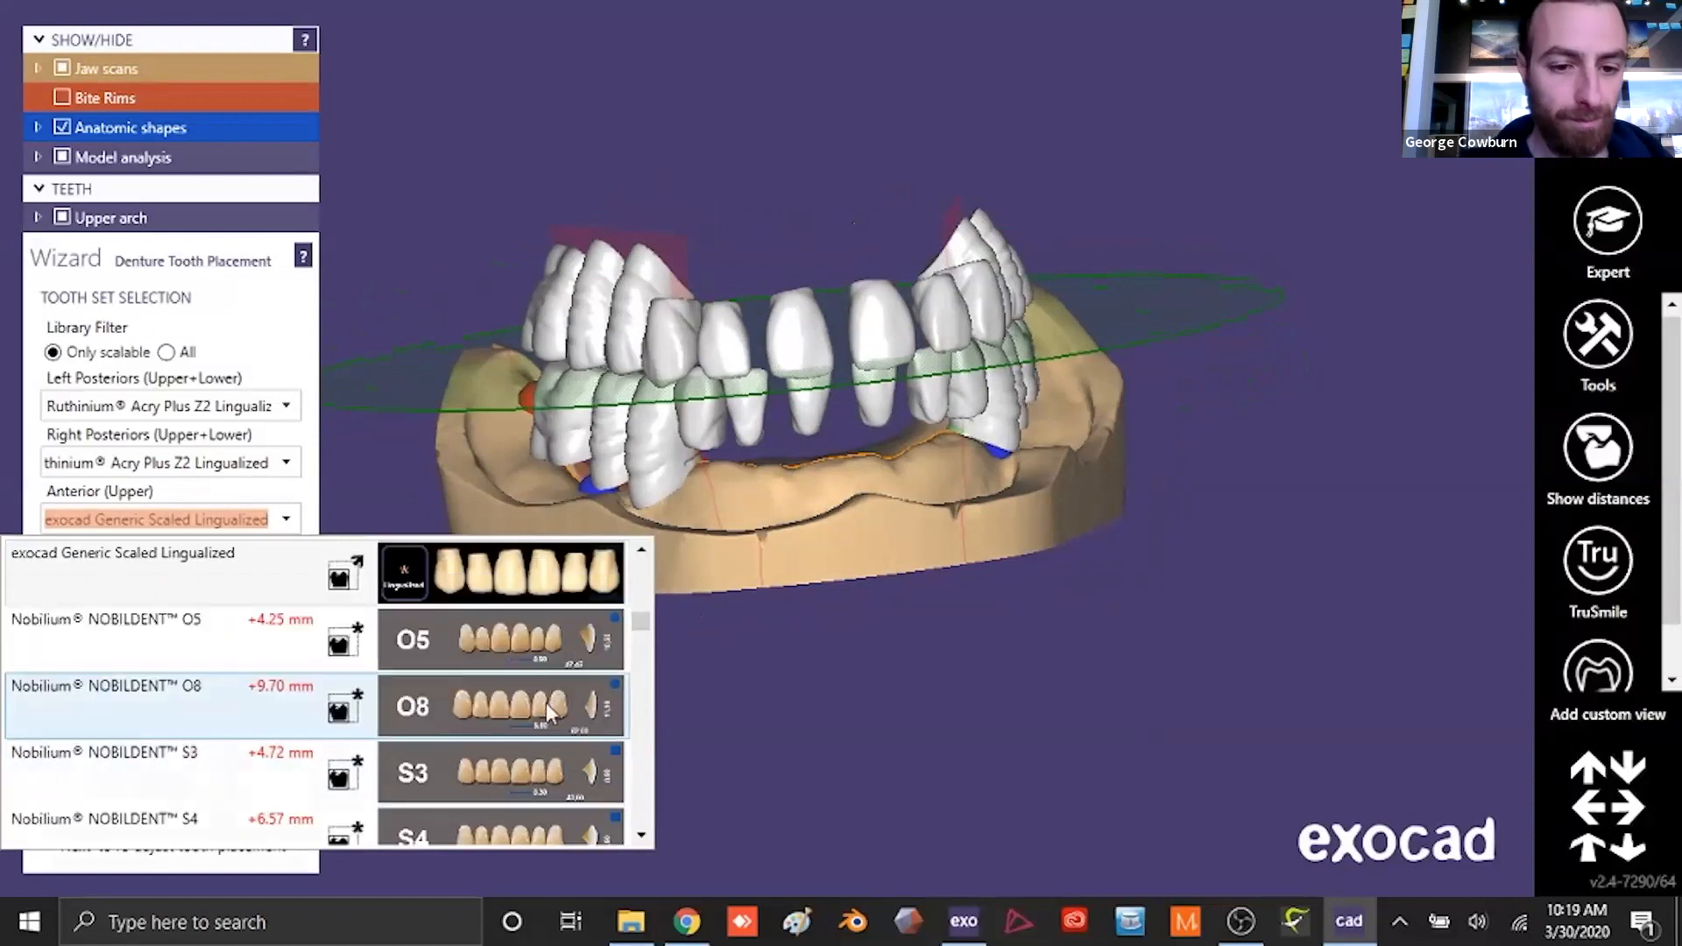
click(561, 688)
click(202, 757)
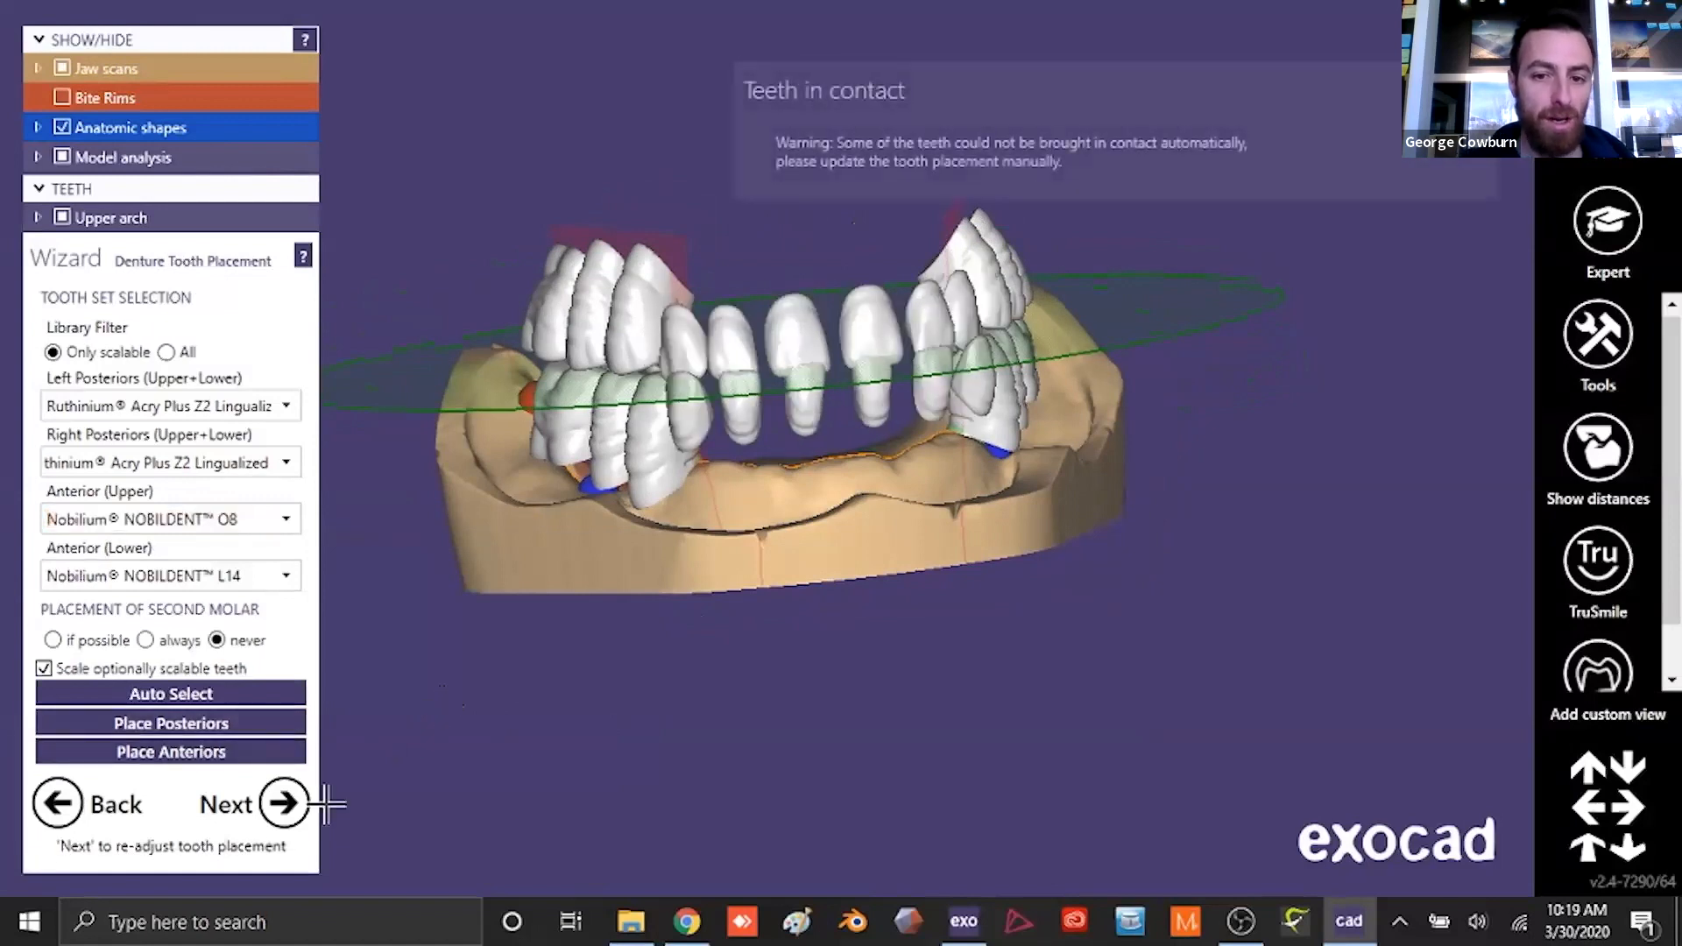
- Continue to the tooth placement adjustment and display all jaw scans
click(285, 804)
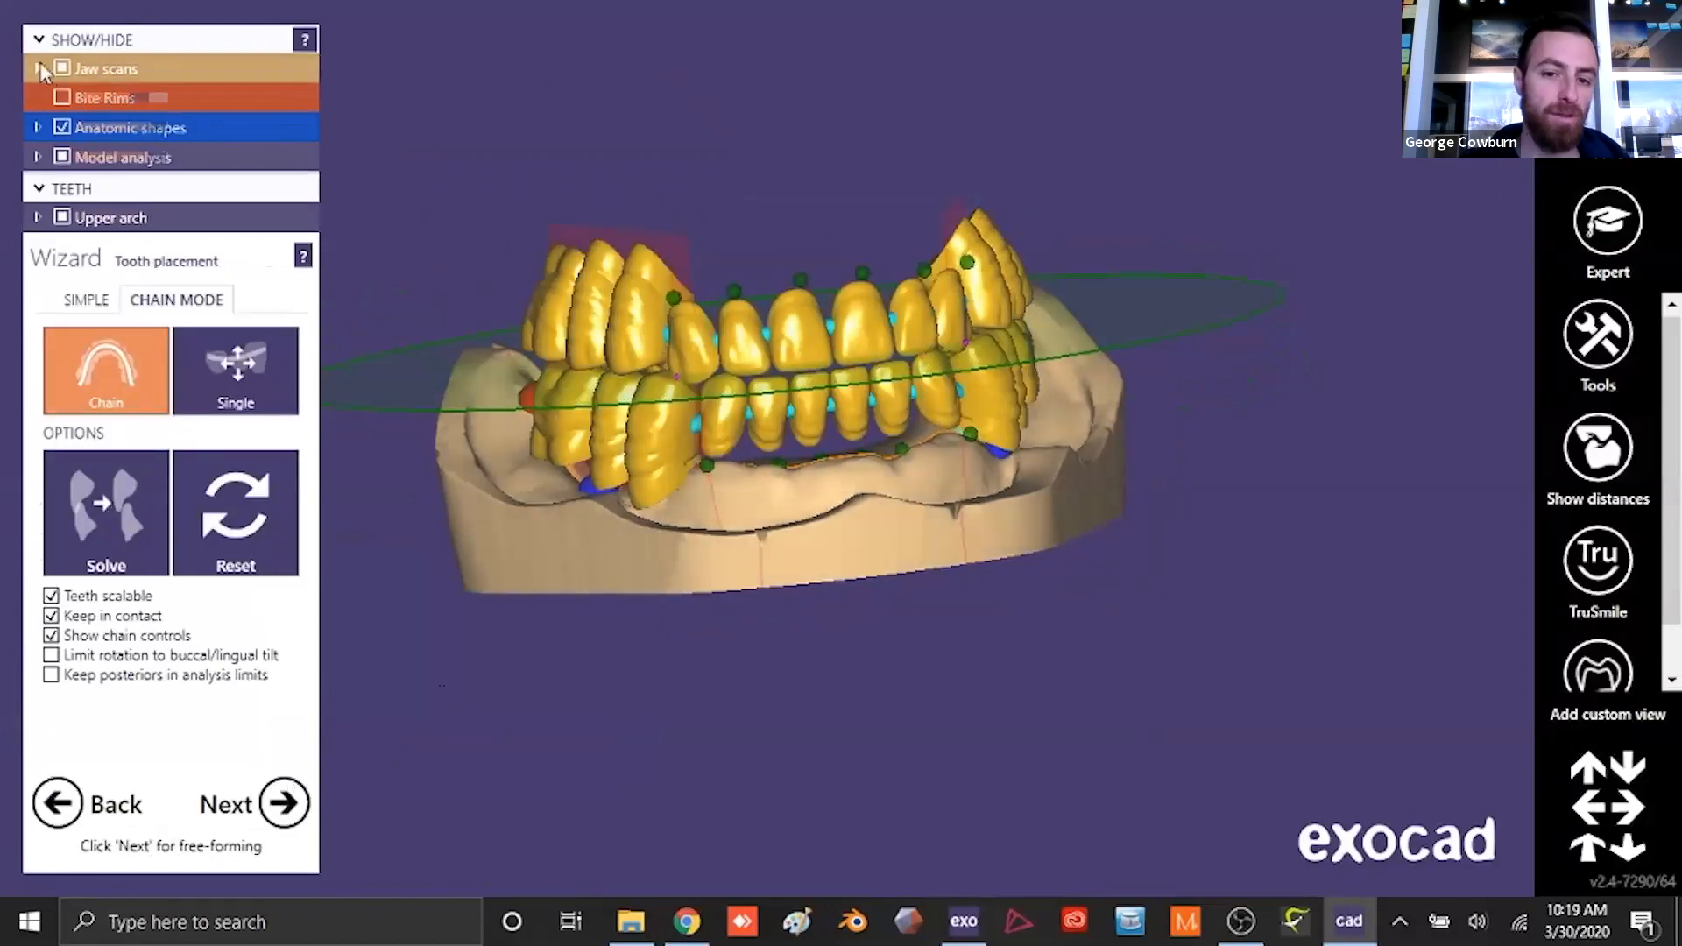
click(62, 68)
click(64, 157)
- Reposition the upper anterior teeth in chain mode so their arch follows the front of the upper ridge
right_drag(863, 545, 748, 188)
scroll(747, 189, up, 3)
scroll(748, 188, up, 5)
drag(764, 367, 773, 268)
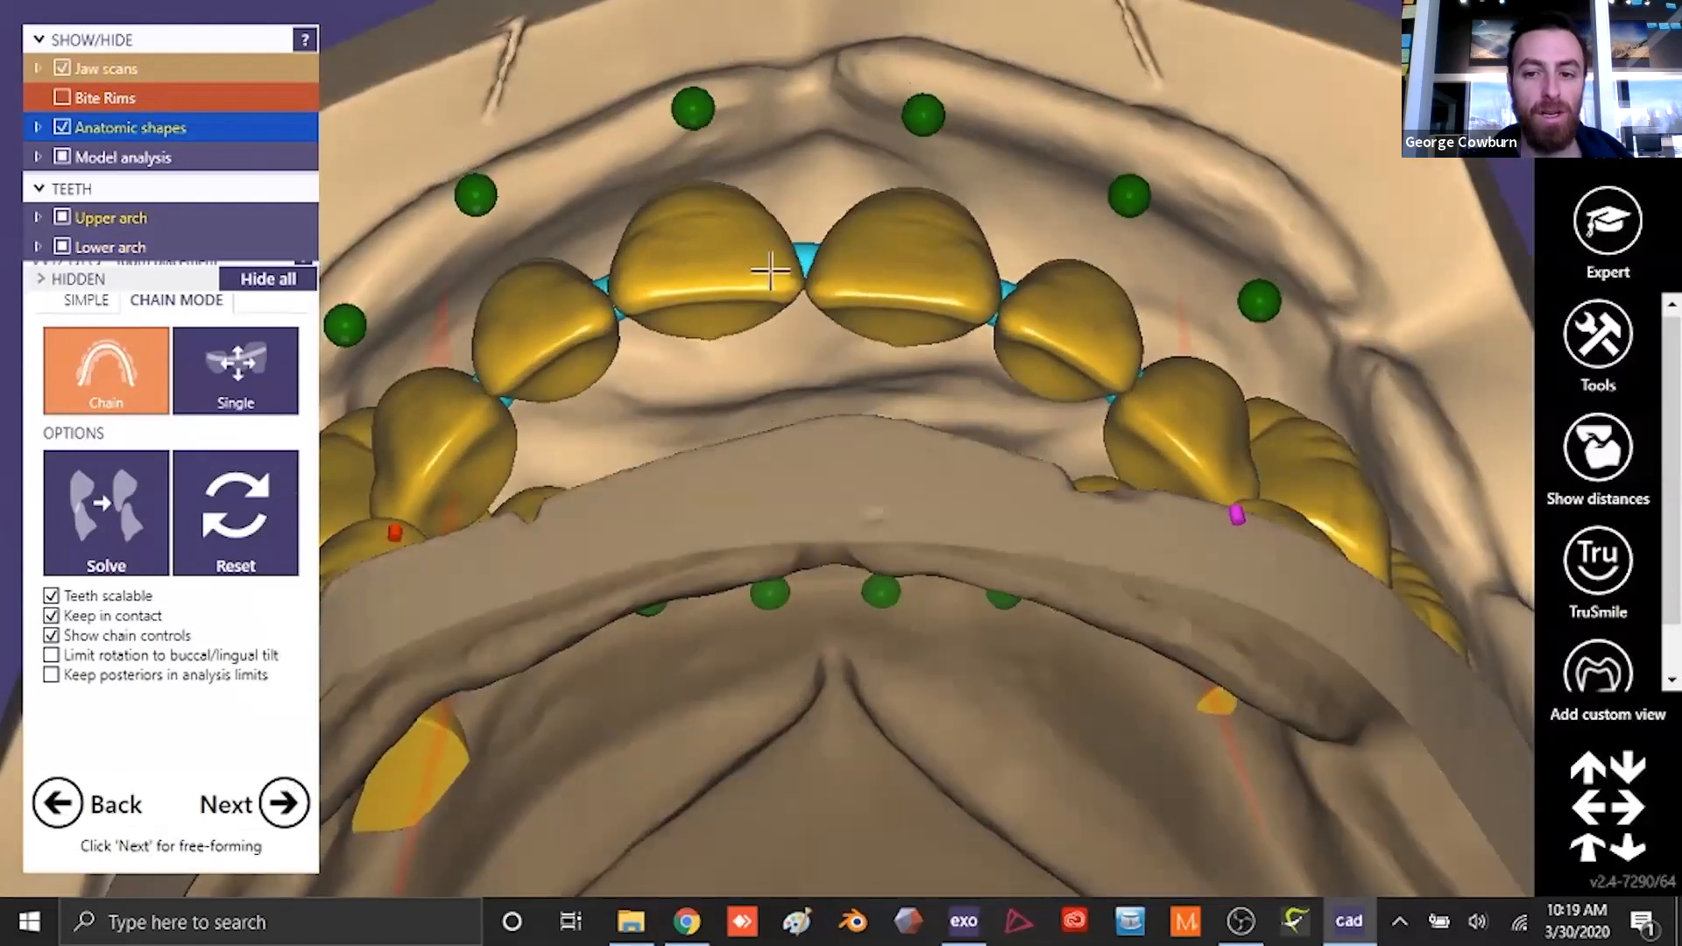
scroll(711, 468, down, 5)
right_drag(710, 469, 706, 445)
drag(936, 424, 946, 416)
right_drag(878, 468, 863, 434)
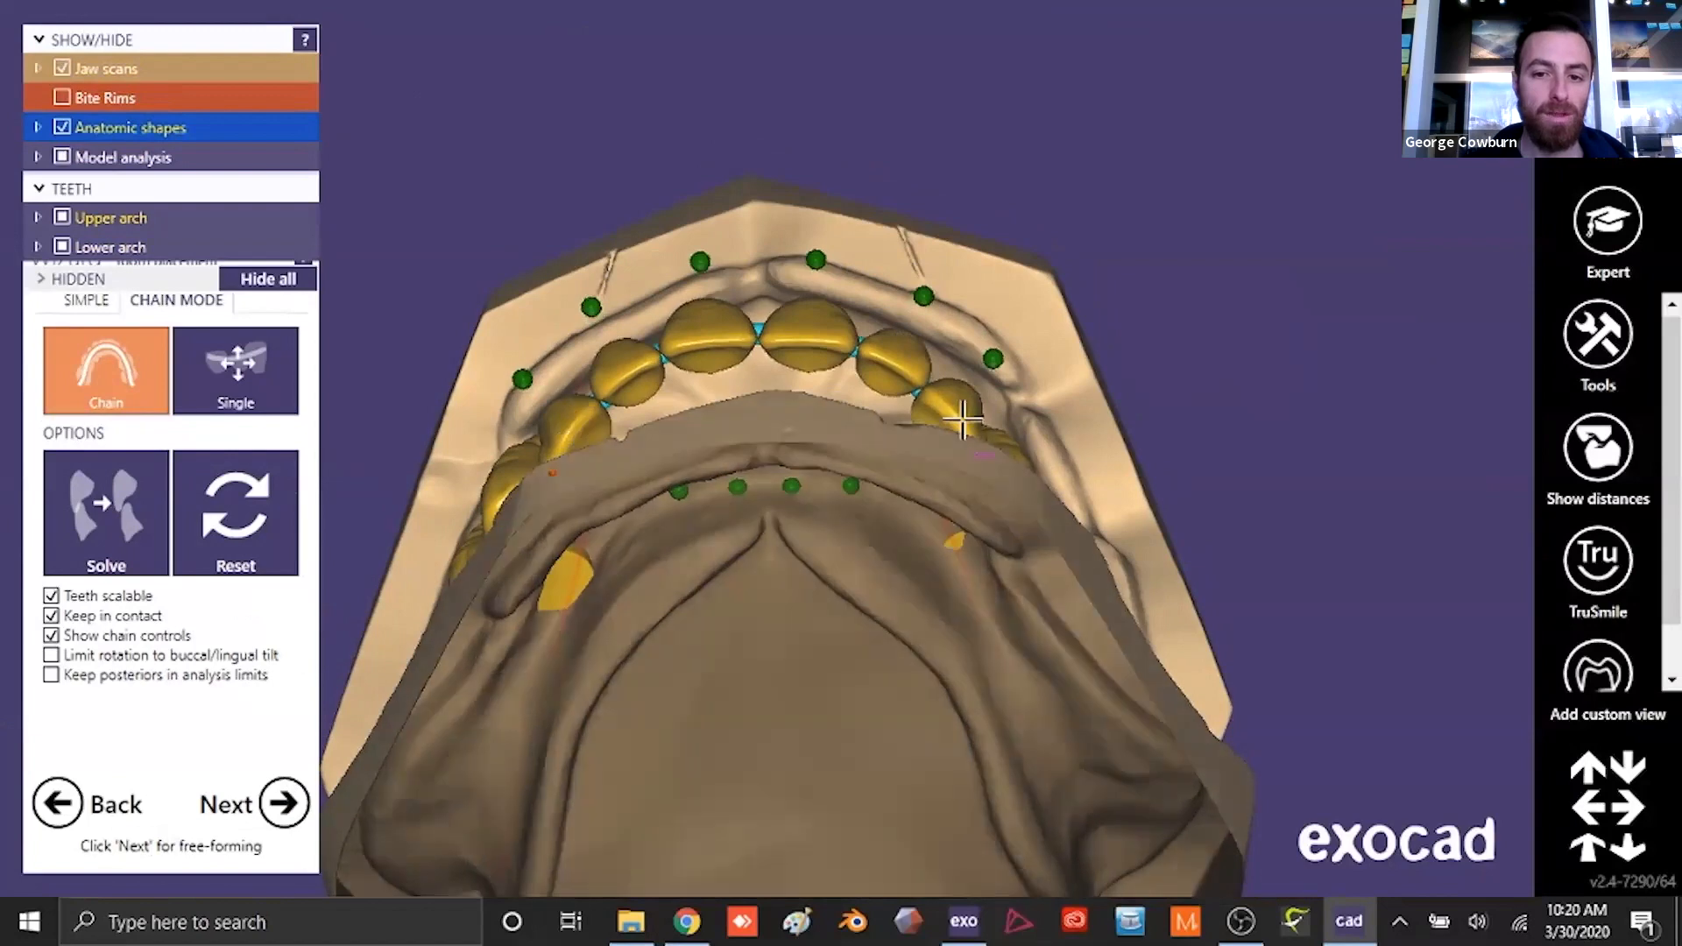
- Display the bite rims and examine the anterior teeth against them from below and from the front
scroll(861, 437, down, 4)
right_drag(861, 437, 885, 653)
scroll(886, 654, up, 4)
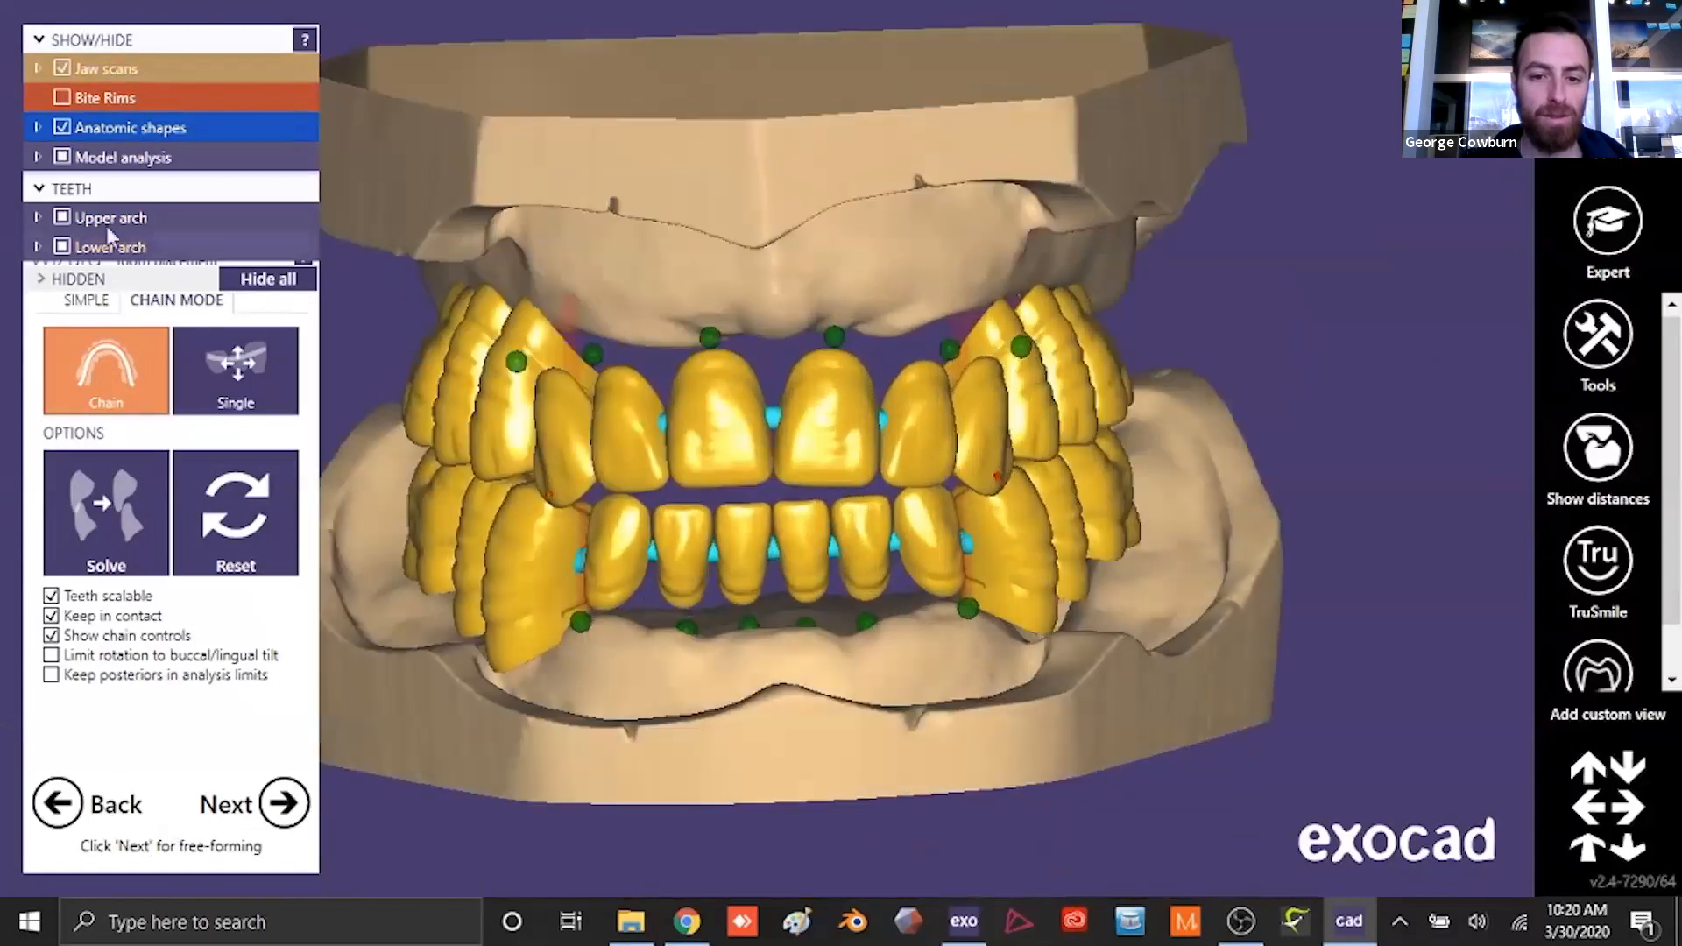
click(63, 96)
right_drag(731, 441, 731, 324)
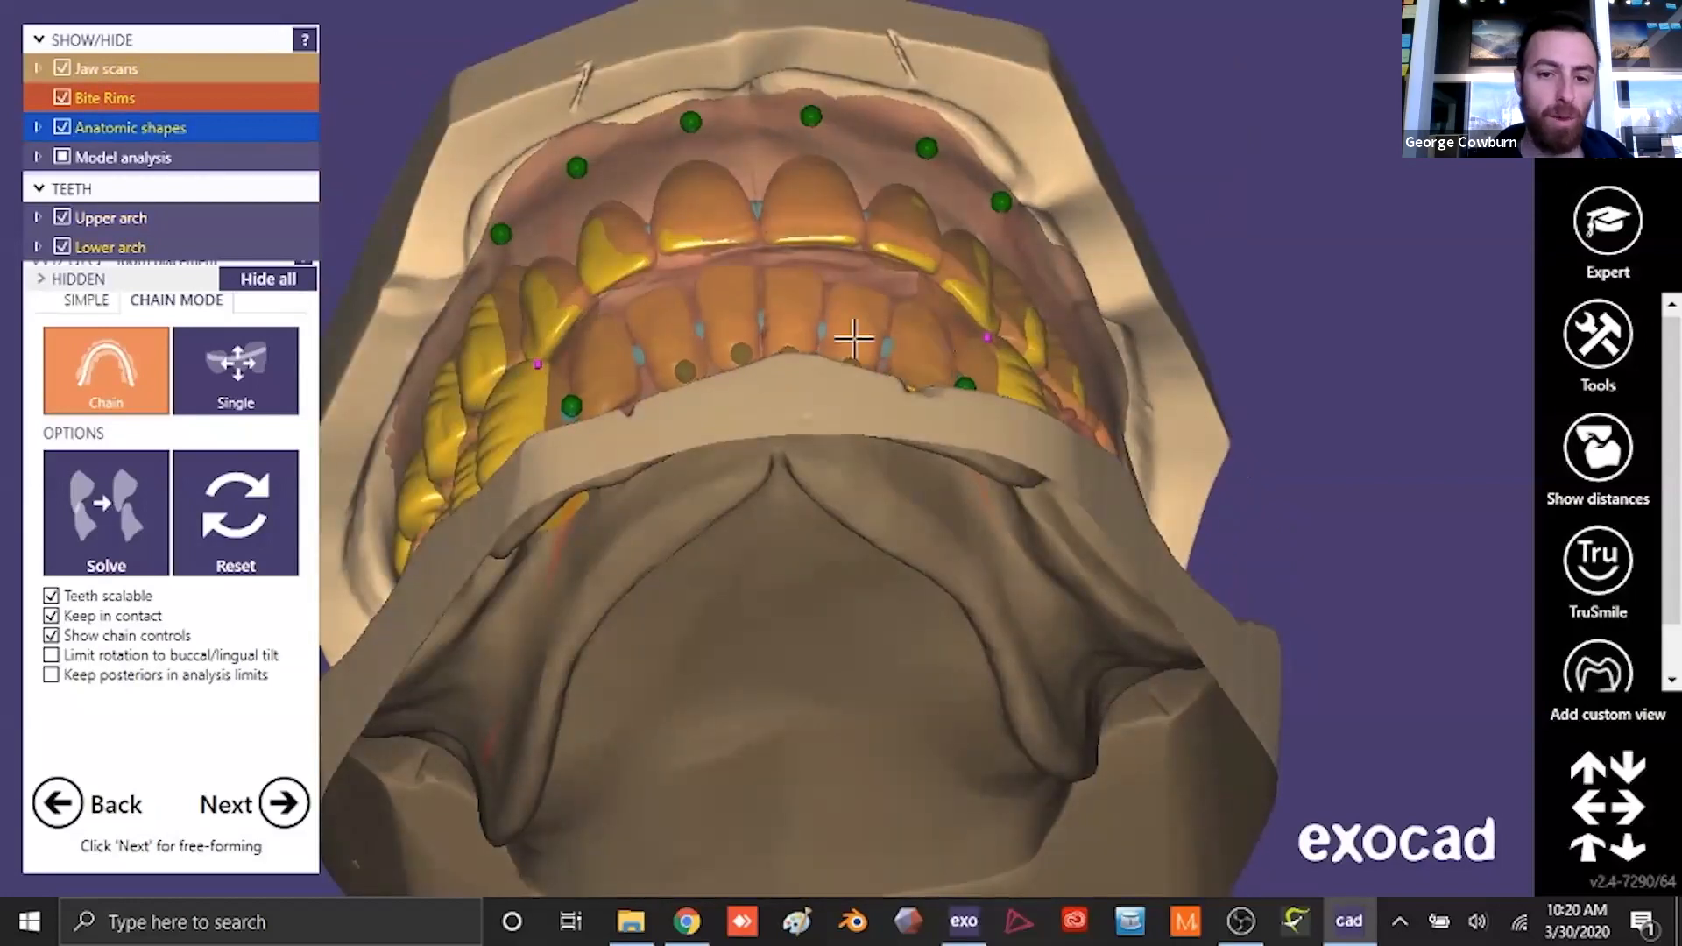
scroll(893, 450, down, 3)
right_drag(857, 333, 886, 645)
scroll(894, 450, up, 3)
- Hide the upper arch and shift the lower anterior teeth forward over the lower ridge in chain mode
click(62, 217)
right_drag(713, 552, 670, 601)
scroll(792, 361, up, 3)
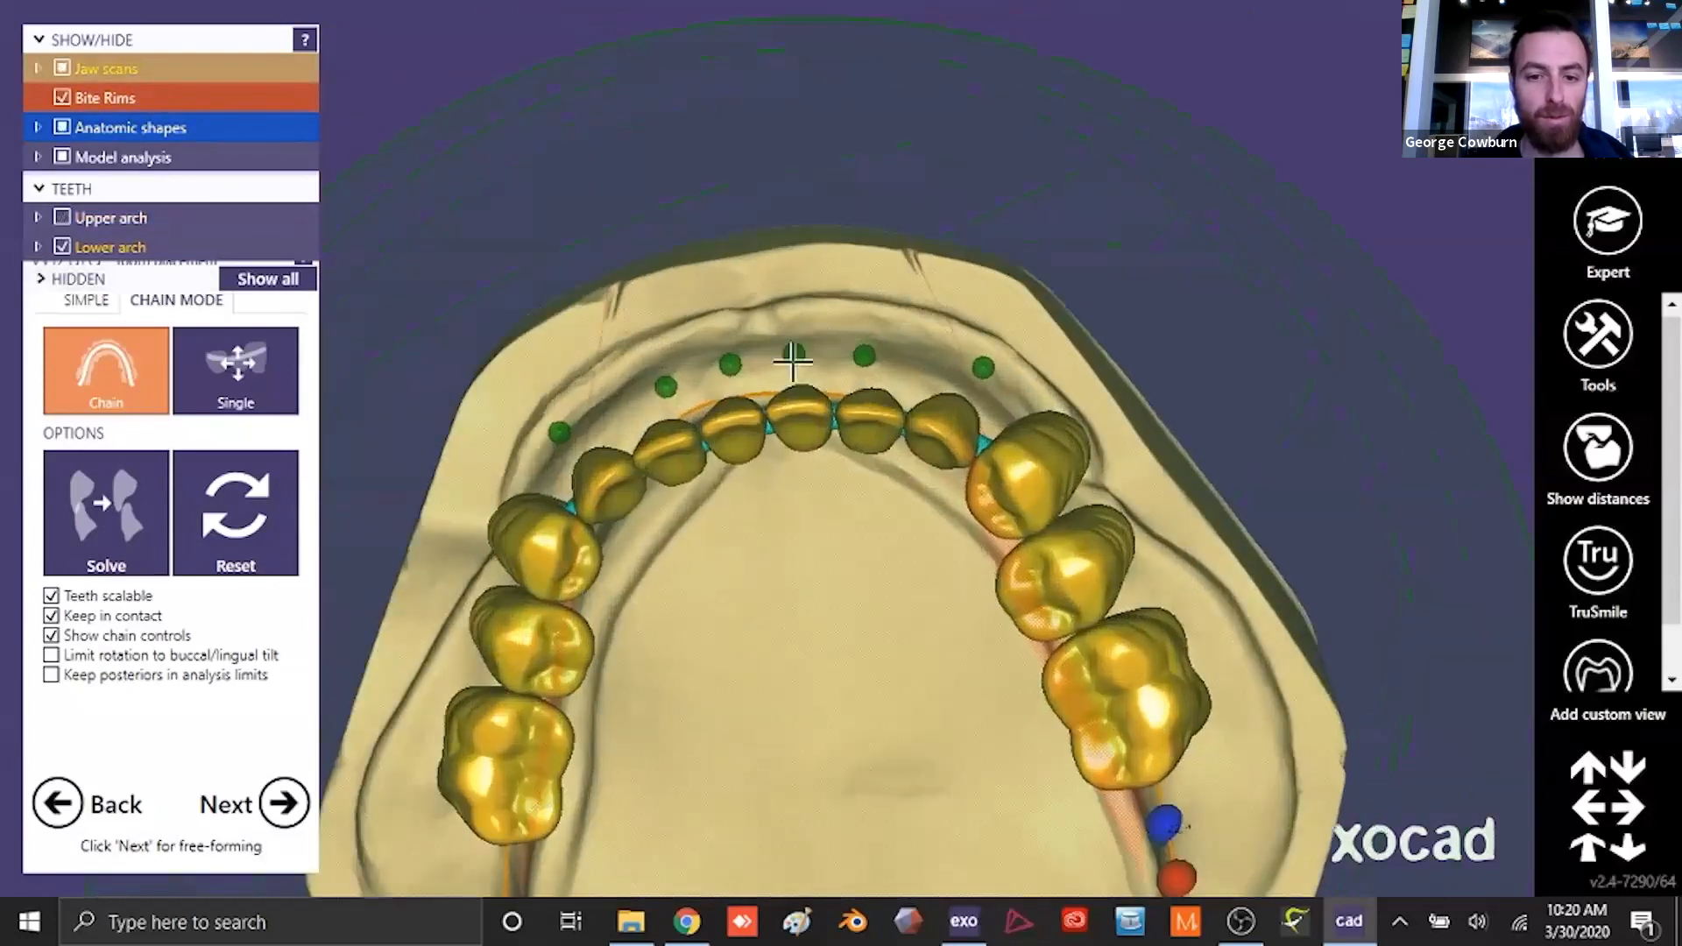
drag(734, 462, 721, 425)
scroll(603, 473, down, 5)
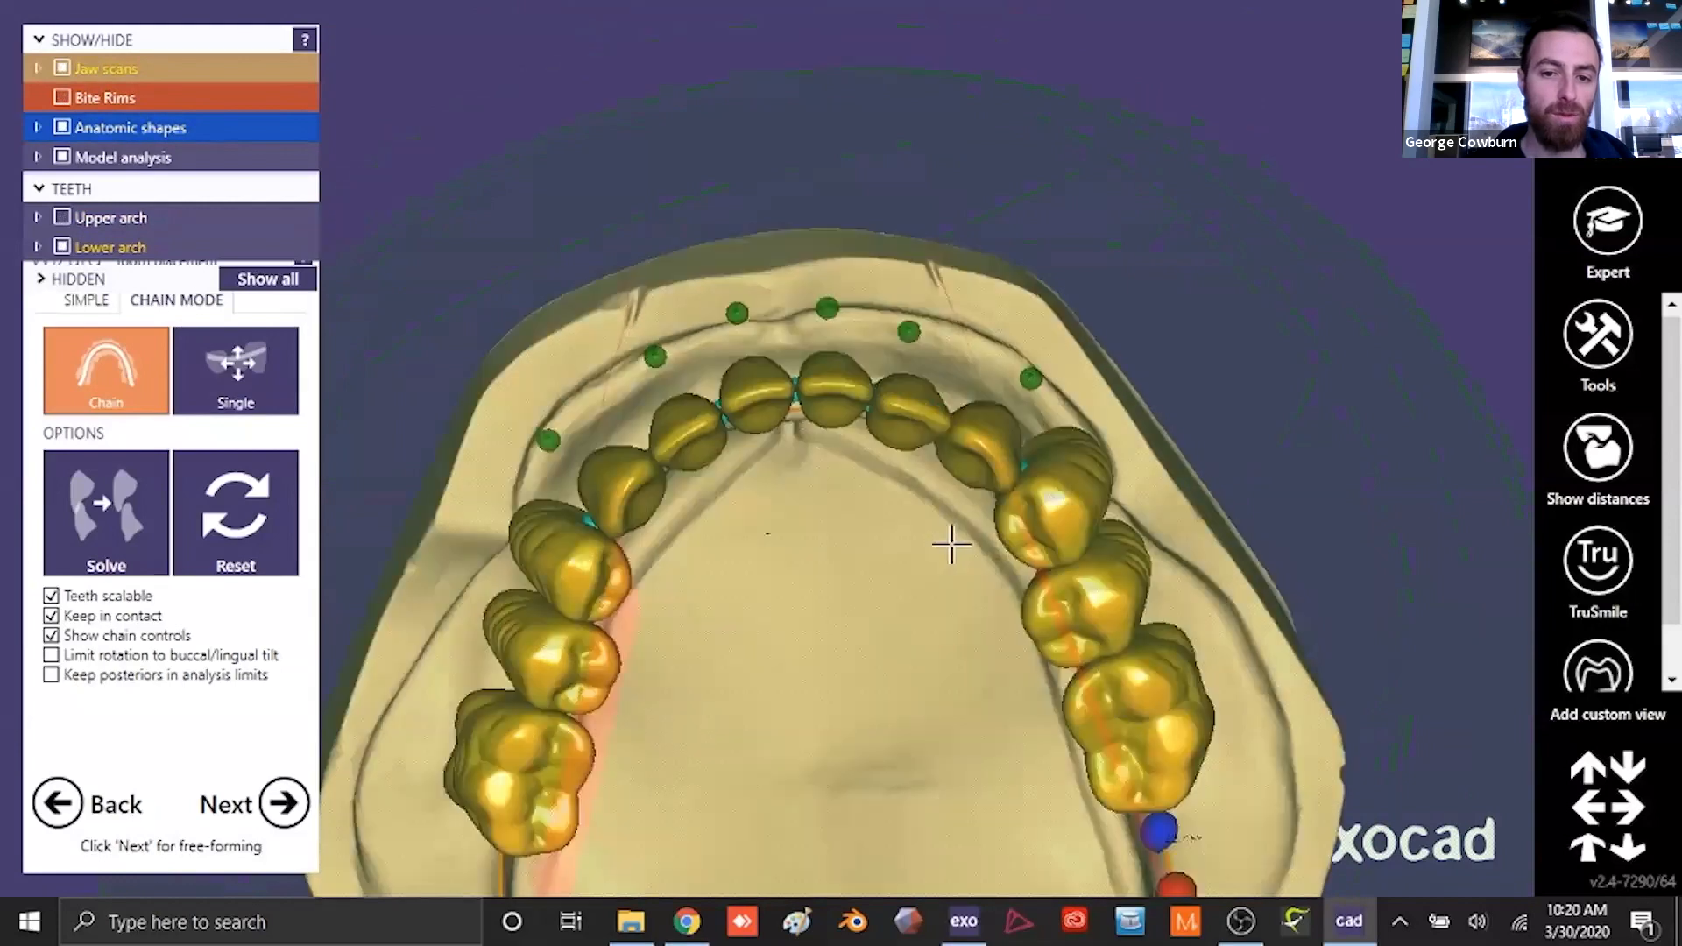
- Display the upper arch again and adjust the anterior teeth in chain mode to fit within the bite rims
click(62, 218)
click(63, 157)
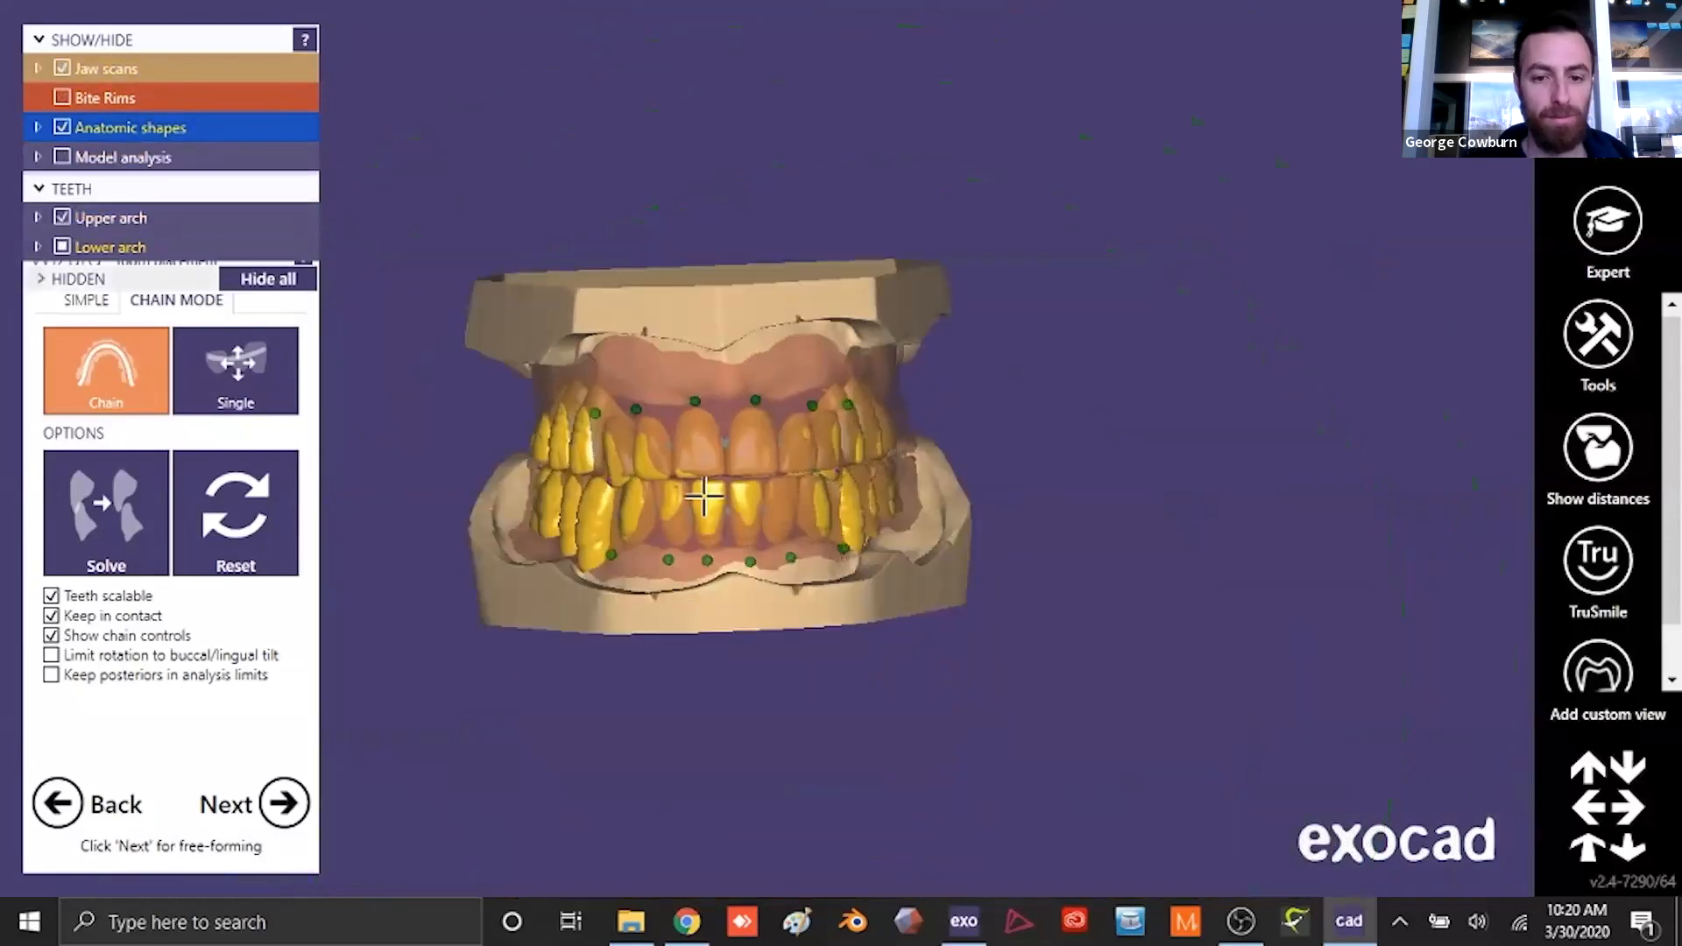
scroll(854, 543, up, 5)
right_drag(637, 508, 639, 289)
right_drag(774, 305, 482, 387)
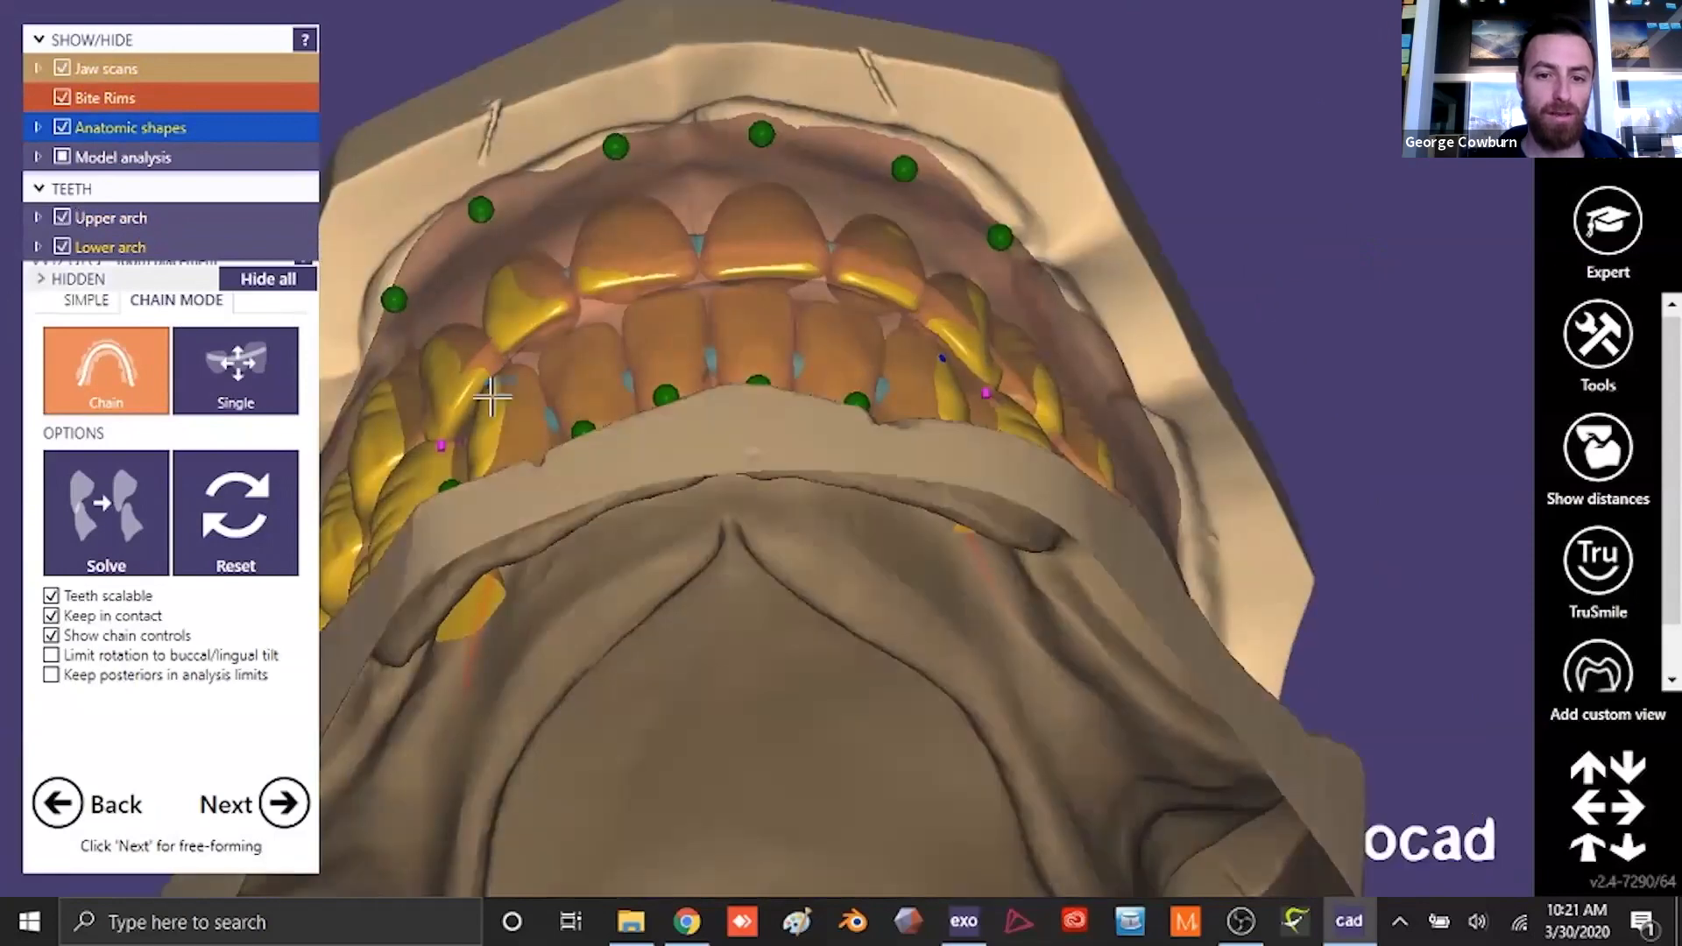
right_drag(939, 368, 1065, 736)
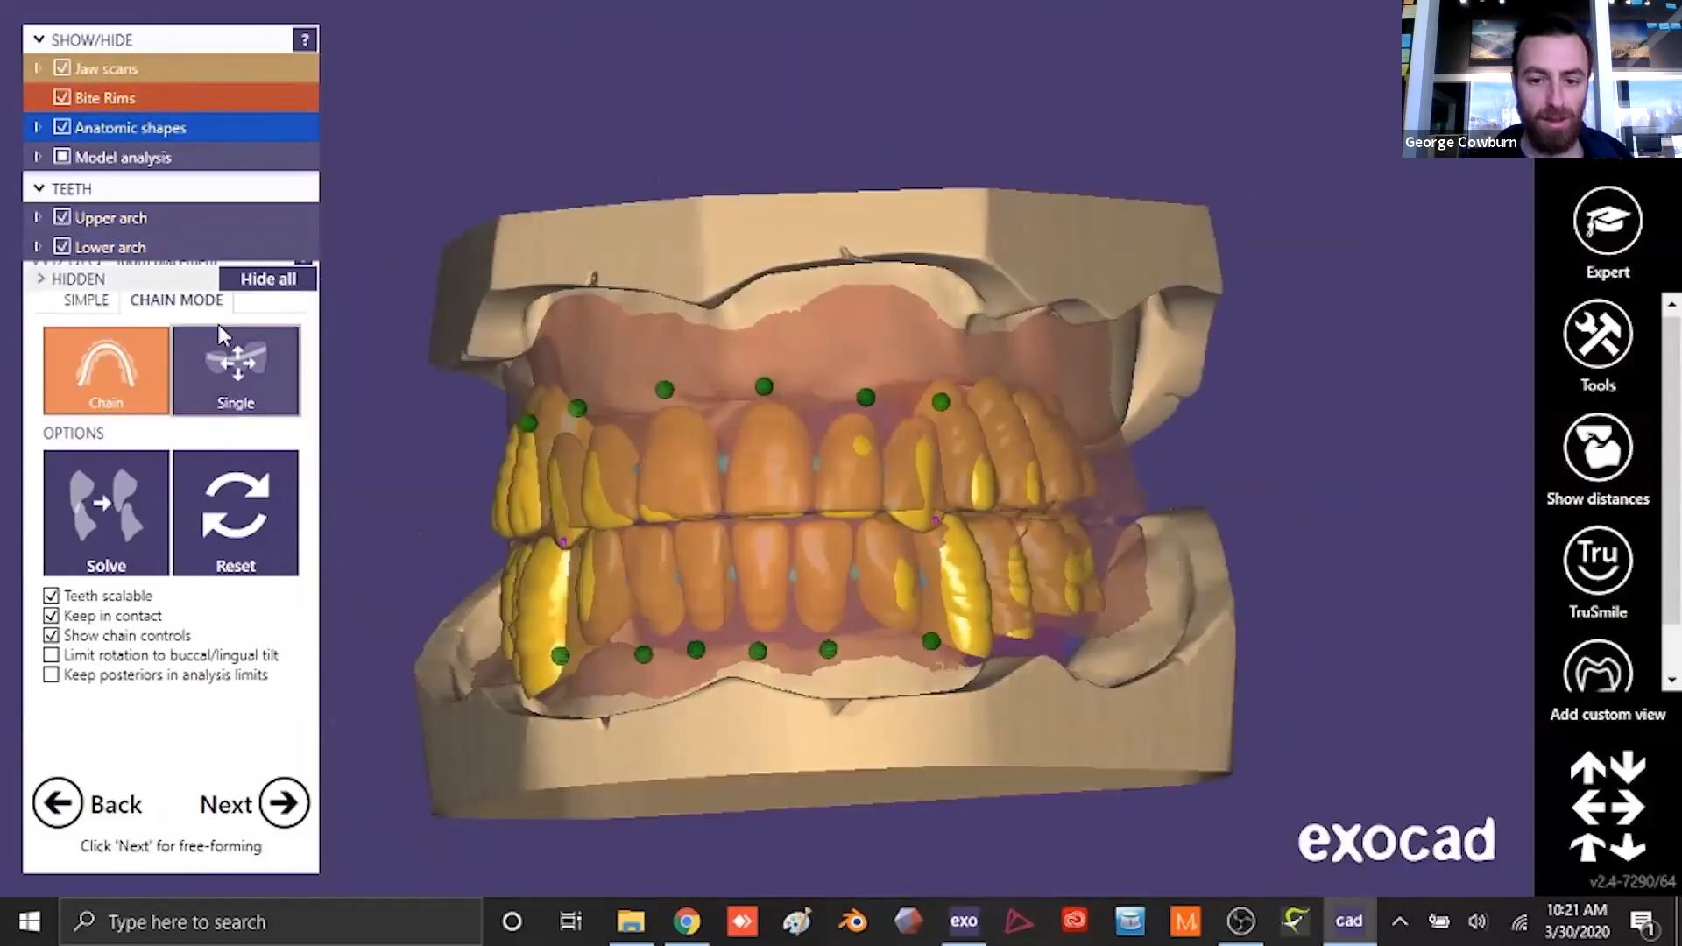
- Hide the lower arch and the model analysis to isolate the upper jaw with its teeth
click(63, 248)
right_drag(761, 788, 797, 583)
click(63, 158)
scroll(706, 470, down, 2)
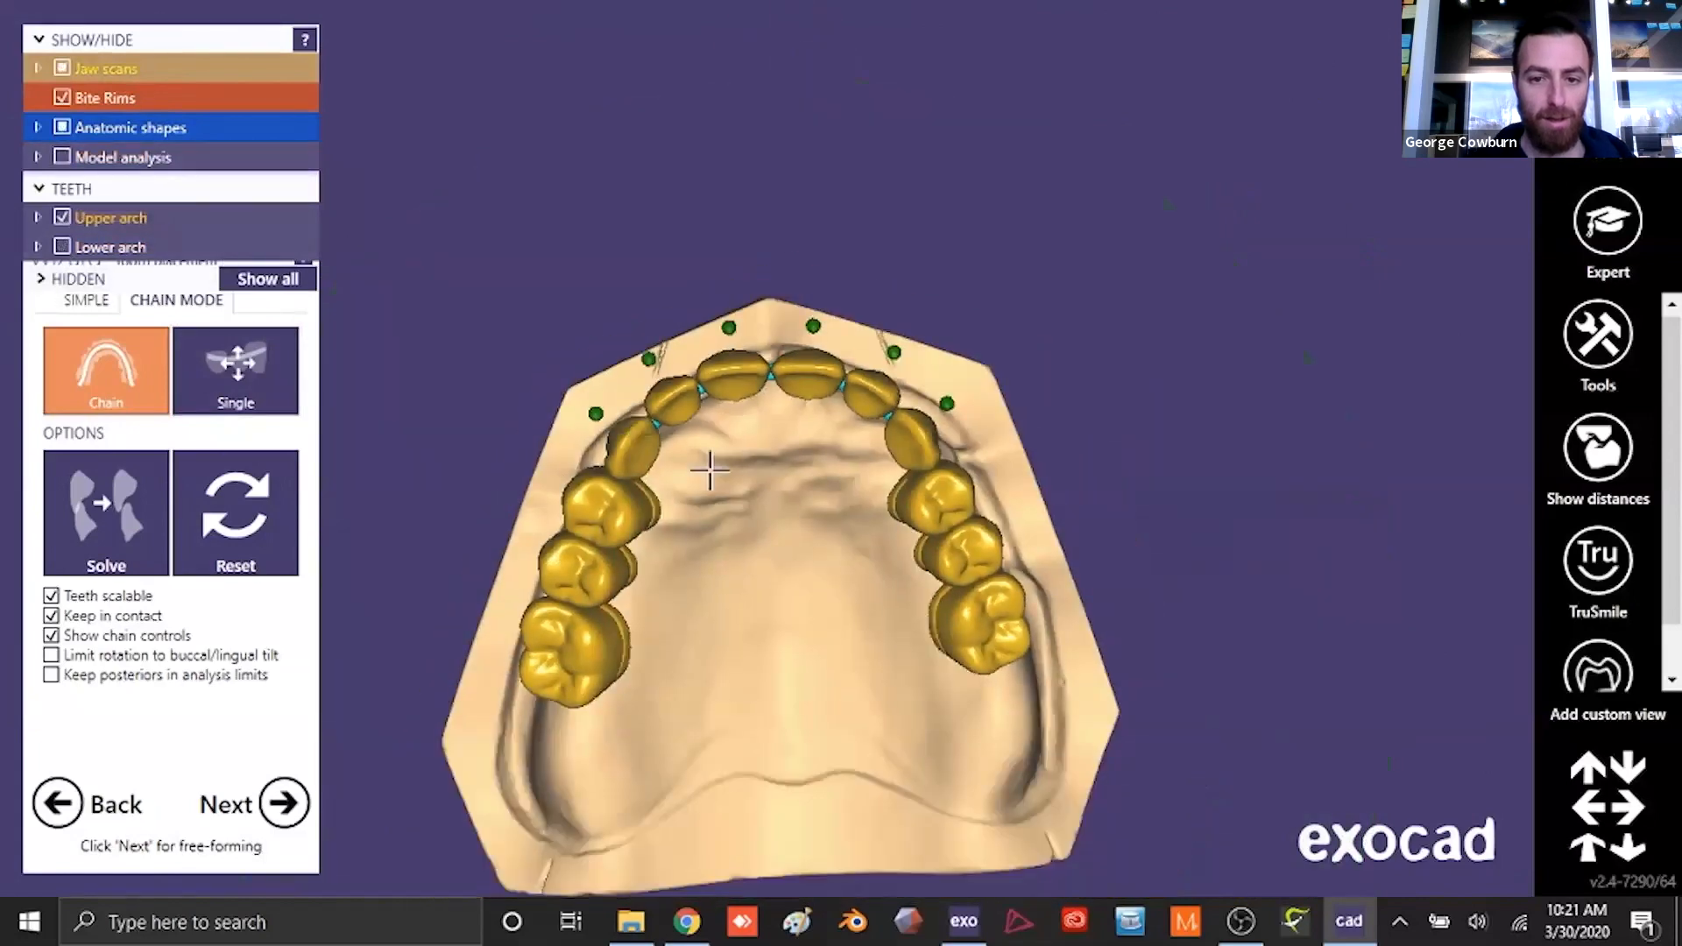
right_drag(706, 469, 807, 561)
scroll(807, 561, up, 2)
- Switch to simple placement mode and move the upper posterior teeth on the patient's right side inward toward the palate
click(86, 299)
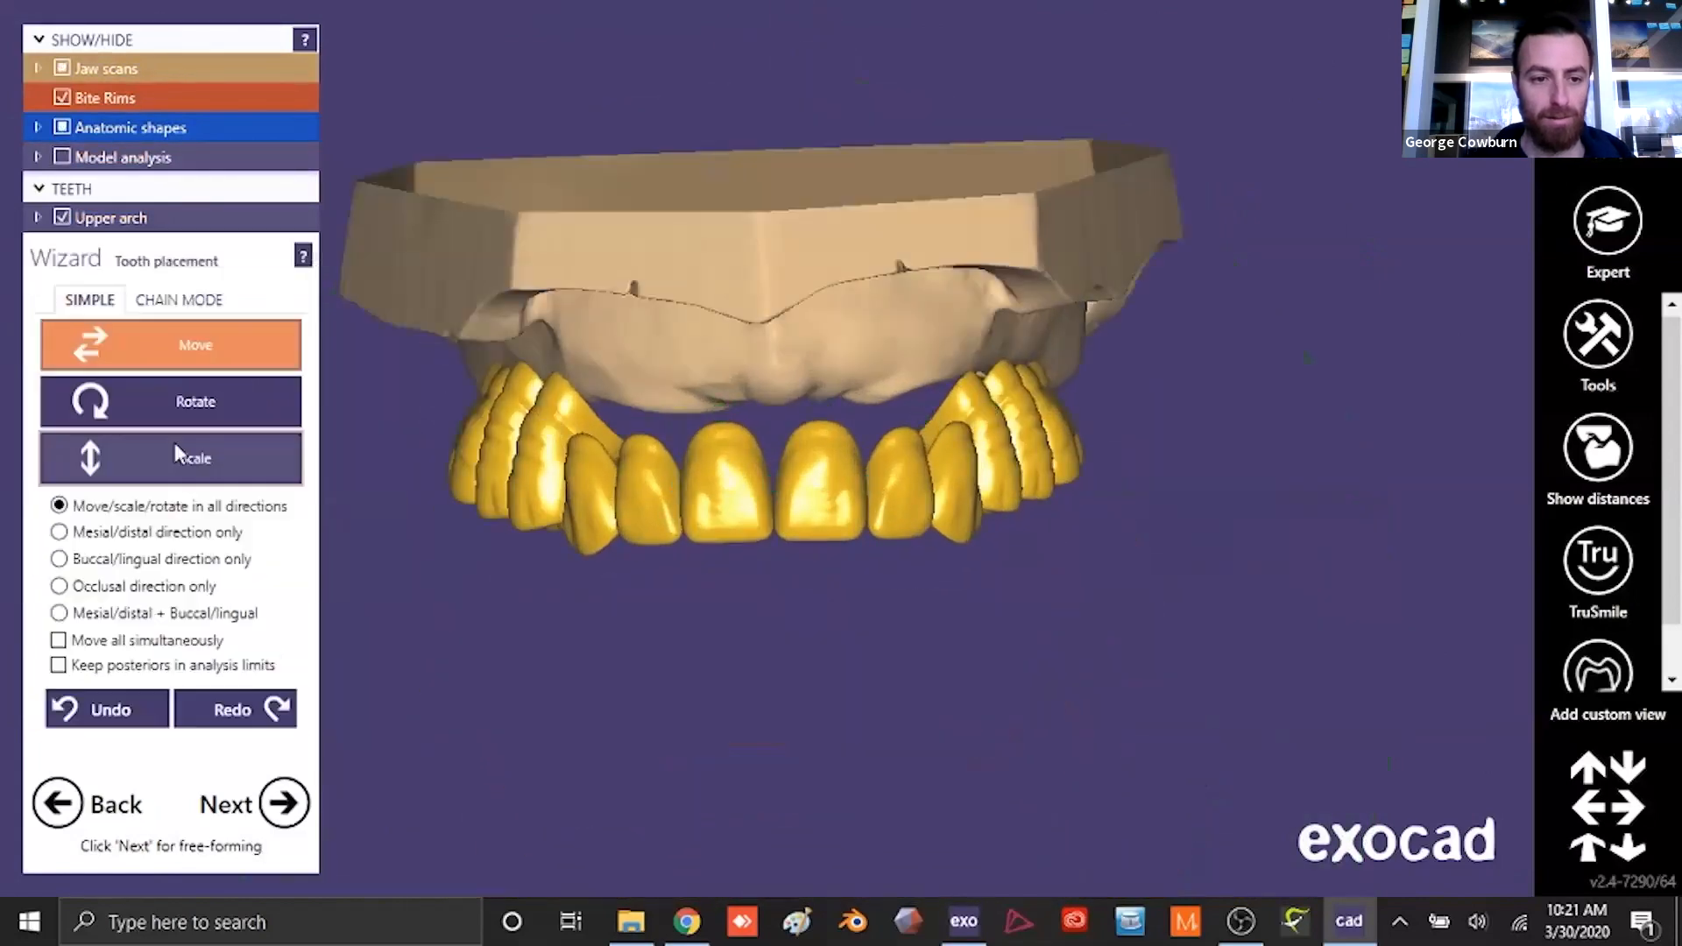
click(176, 401)
right_drag(488, 497, 727, 701)
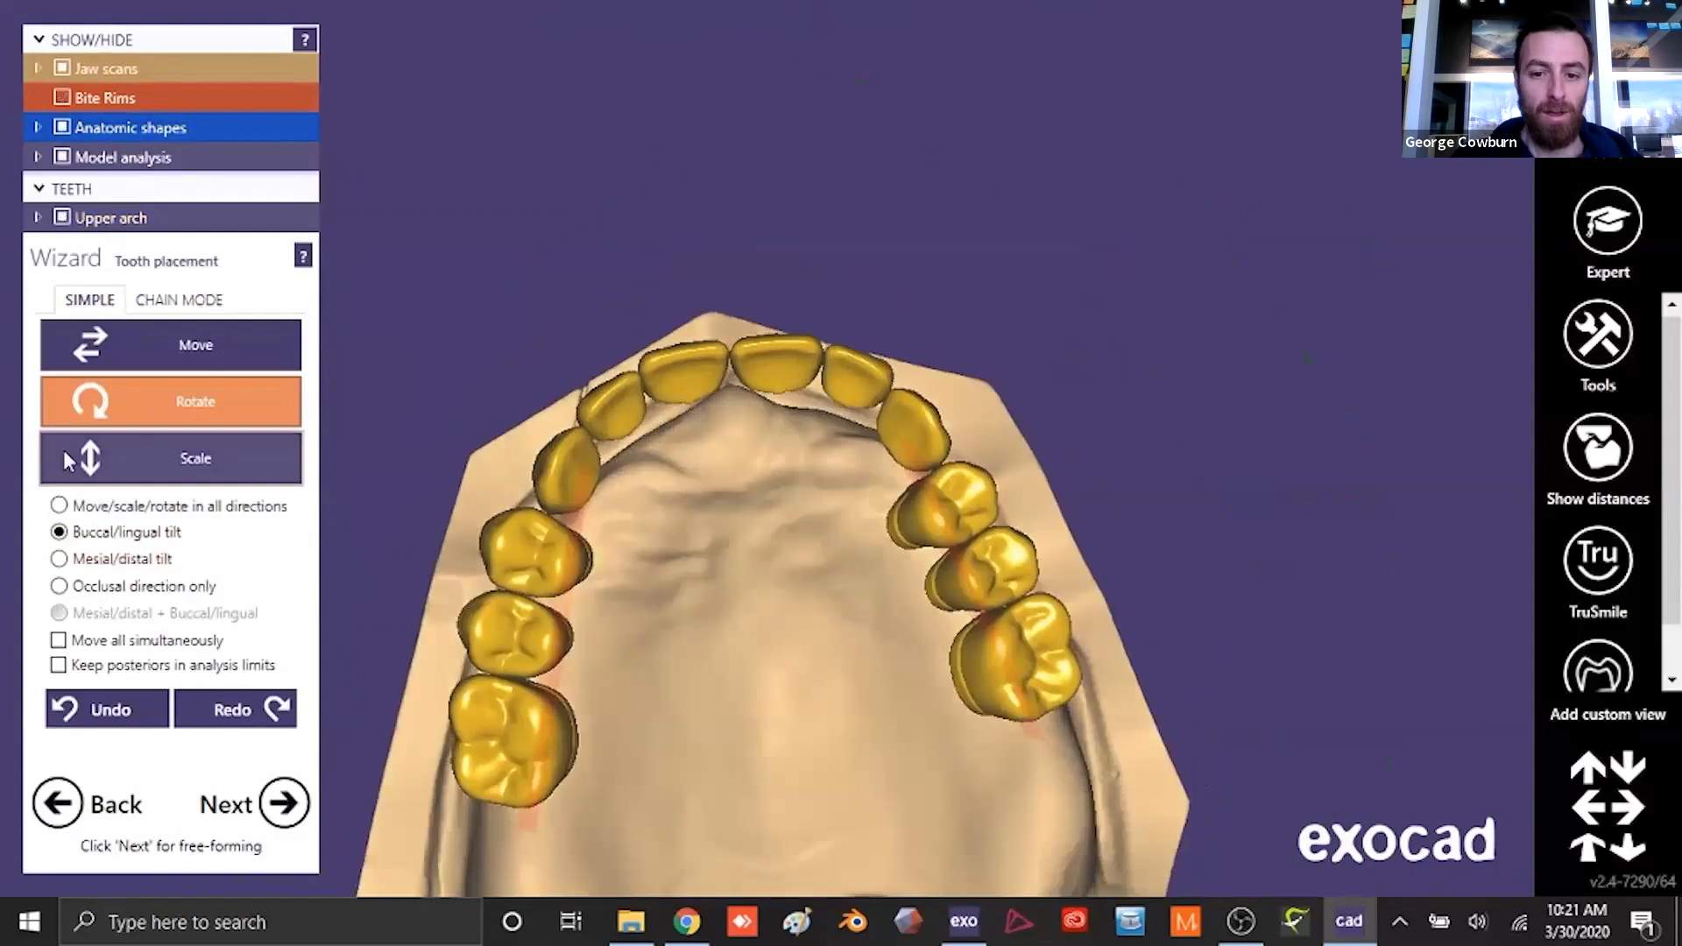
click(175, 345)
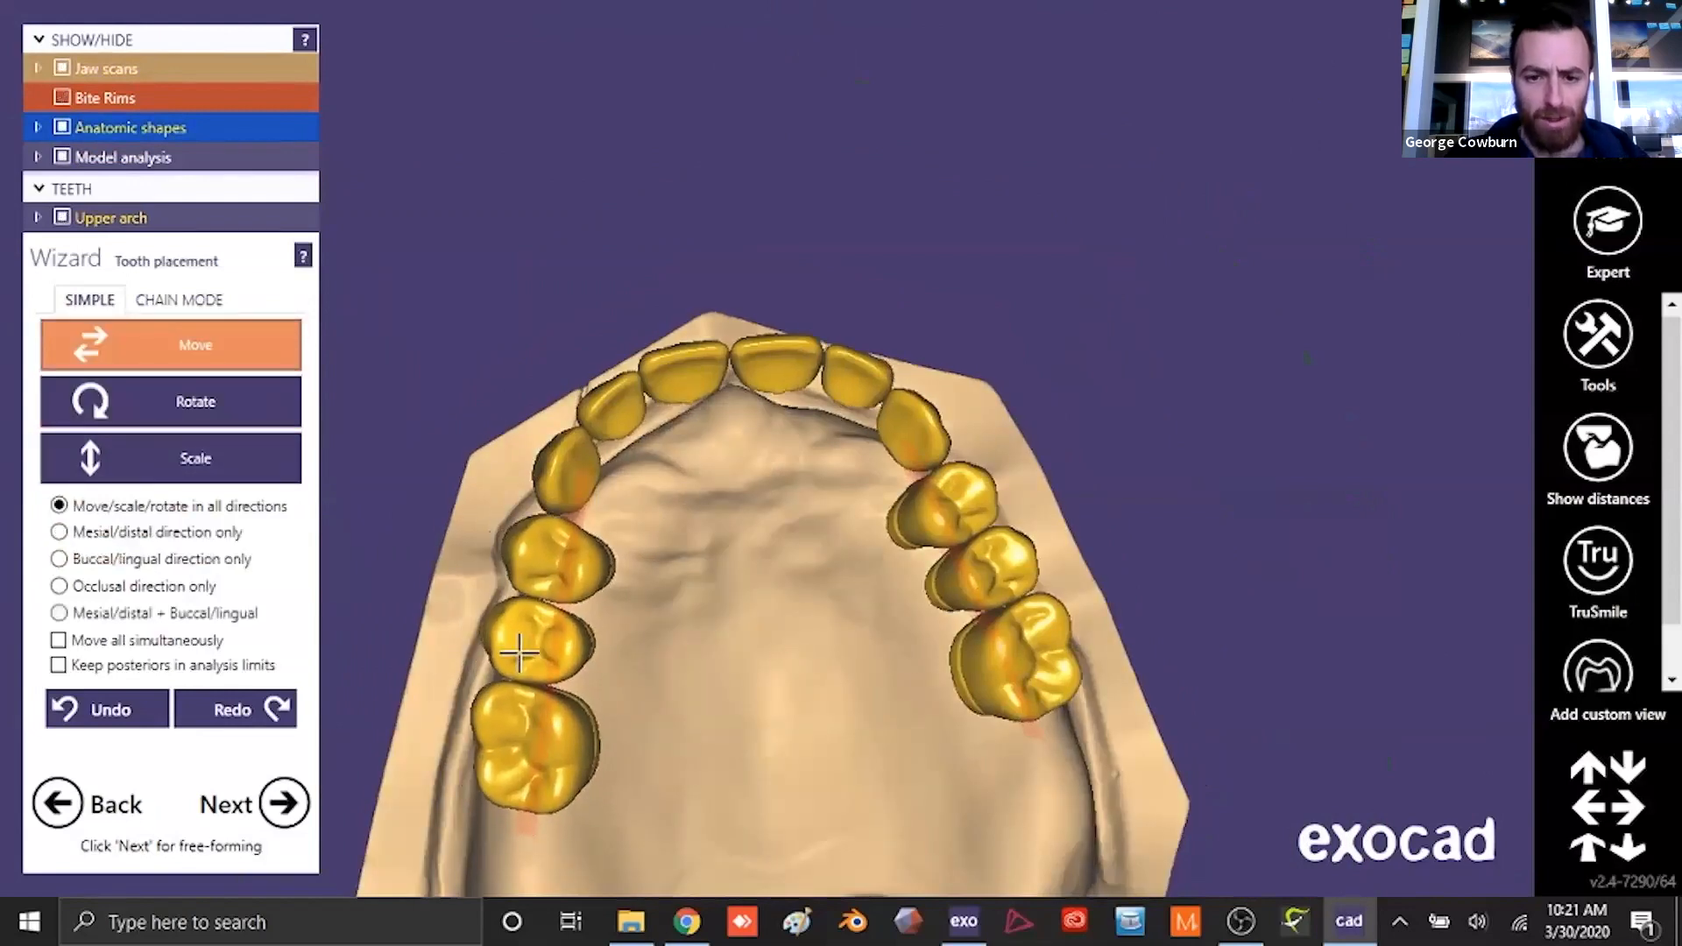
- Rotate the upper posterior teeth with the buccal/lingual tilt restriction and return to moving in all directions
click(176, 401)
click(59, 532)
right_drag(905, 619, 1034, 480)
click(172, 350)
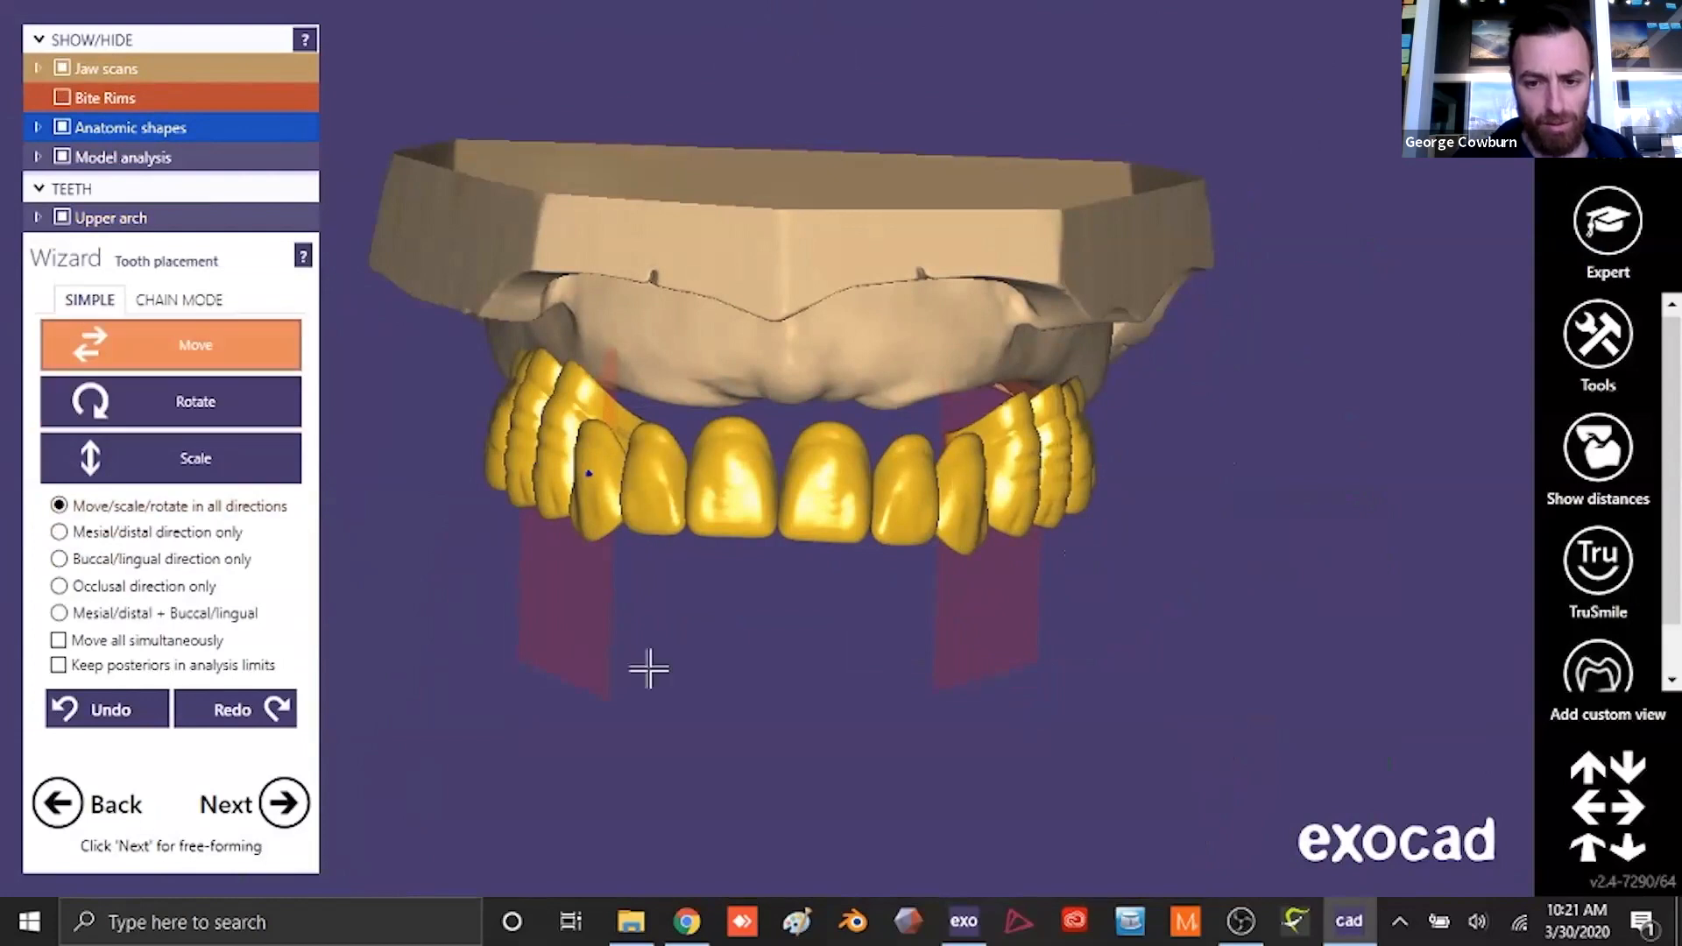
right_drag(605, 668, 963, 623)
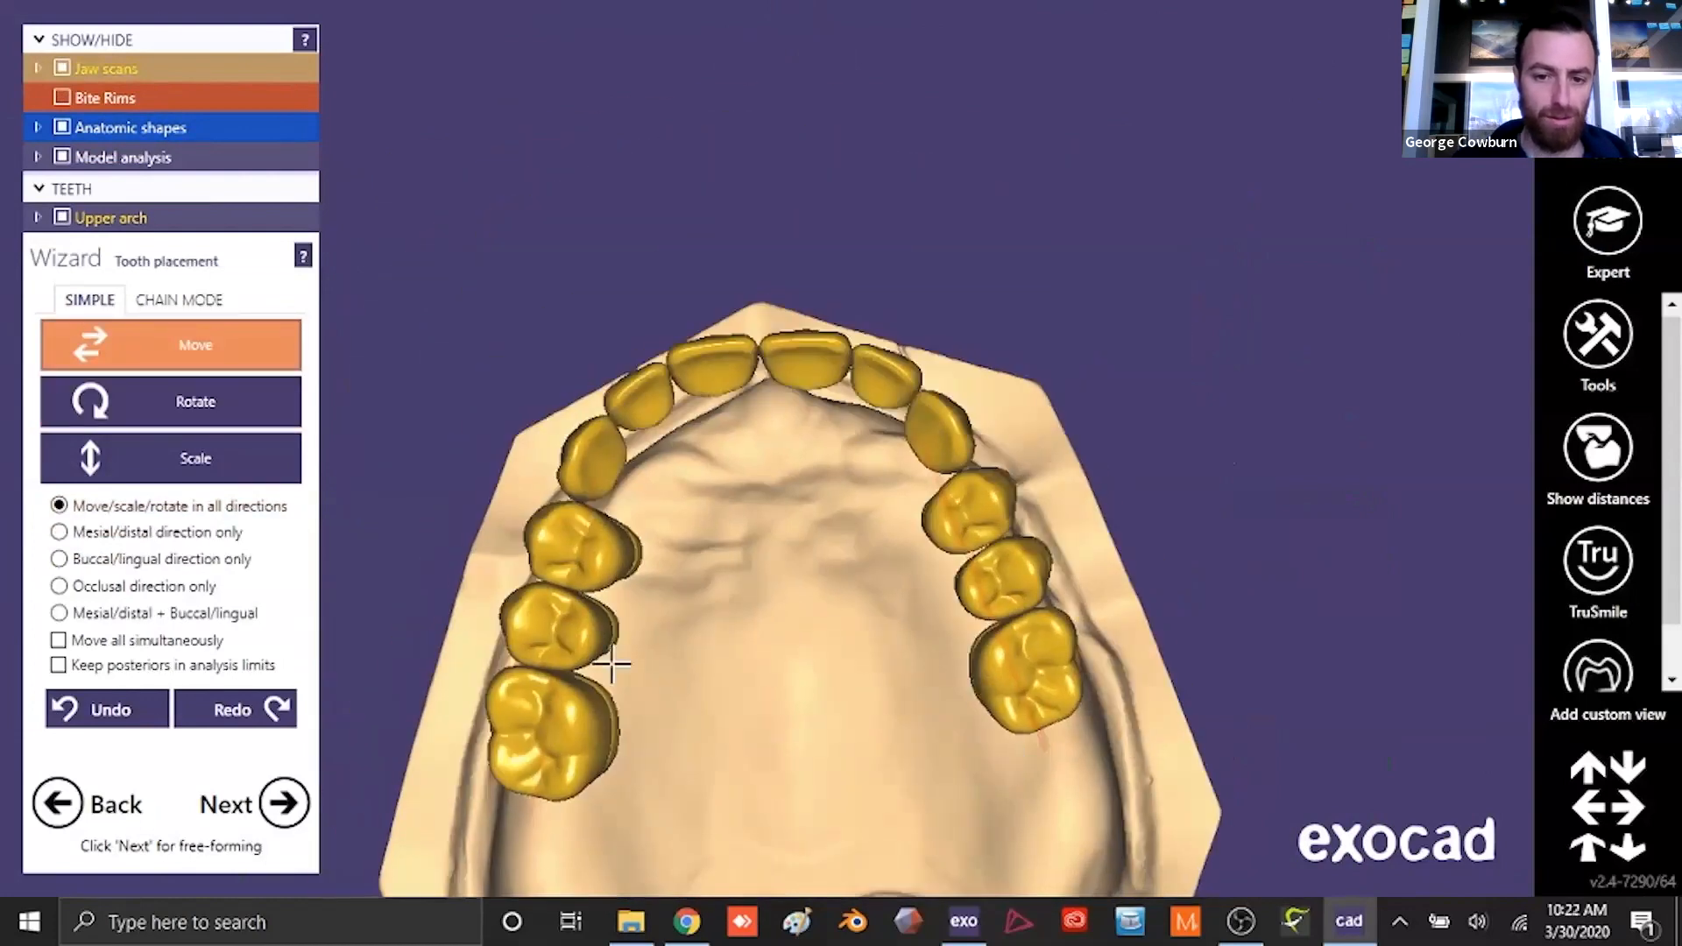
- Rotate the upper molar on the patient's right side with the rotation restricted to the occlusal direction
click(175, 401)
click(59, 586)
right_drag(683, 779, 550, 775)
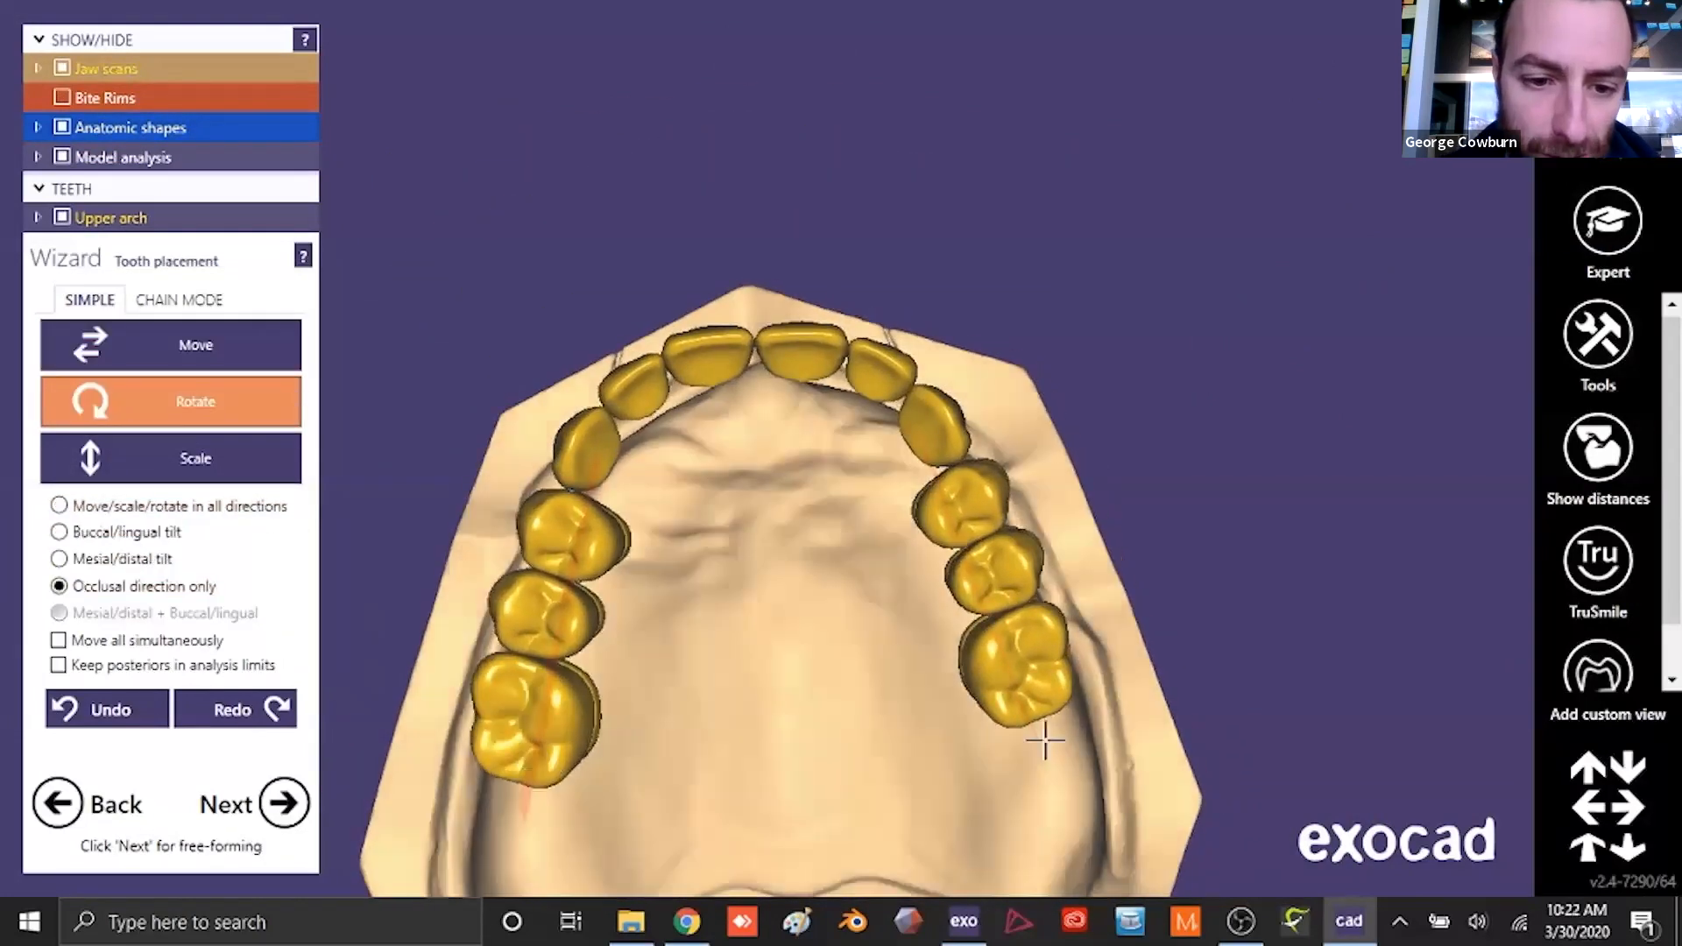
right_drag(849, 680, 844, 610)
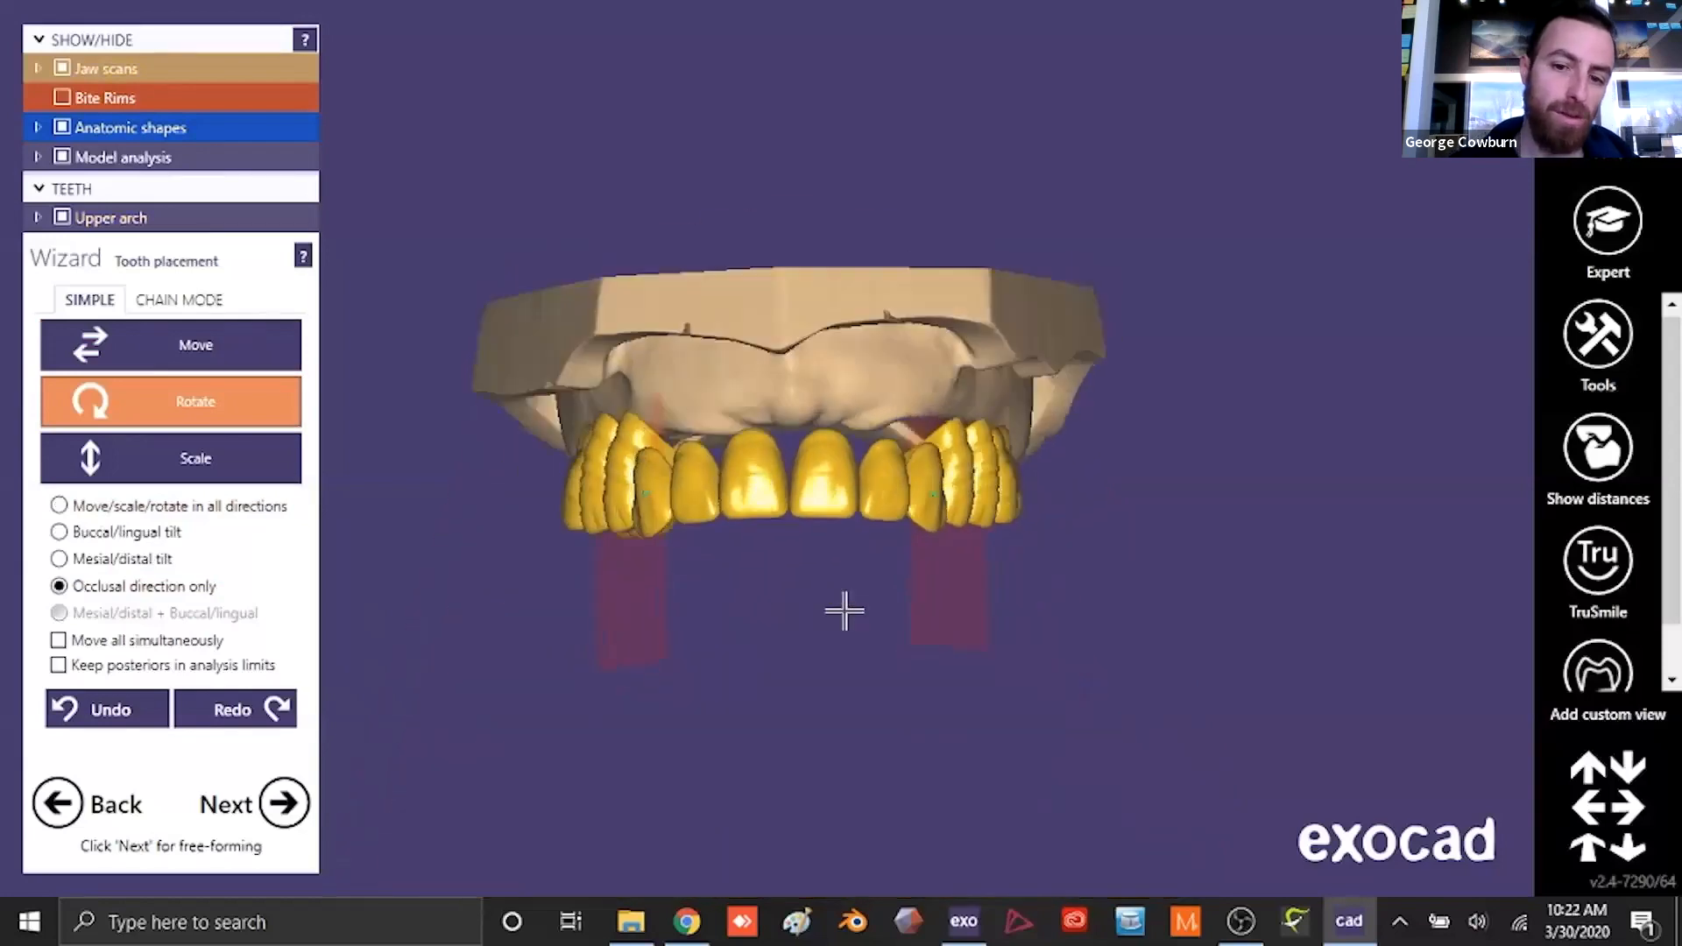
- Move the upper anterior teeth in the occlusal direction only to even out their incisal edges
scroll(843, 610, up, 3)
click(172, 345)
scroll(558, 520, up, 3)
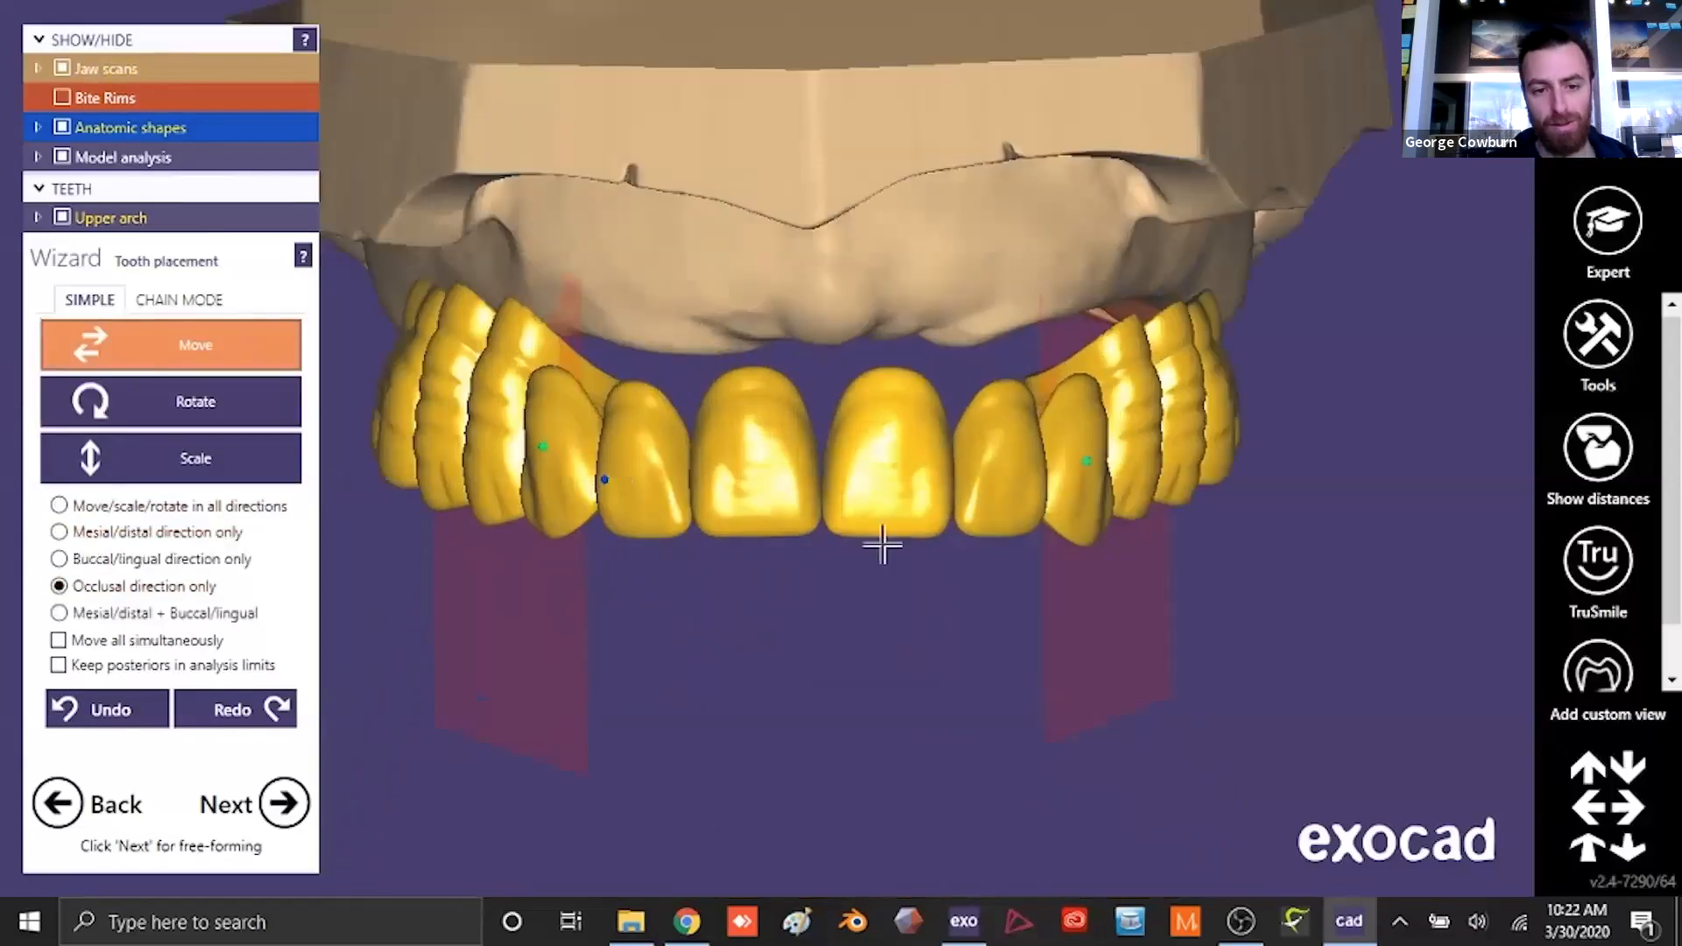
right_drag(944, 505, 1051, 474)
right_drag(884, 629, 1067, 508)
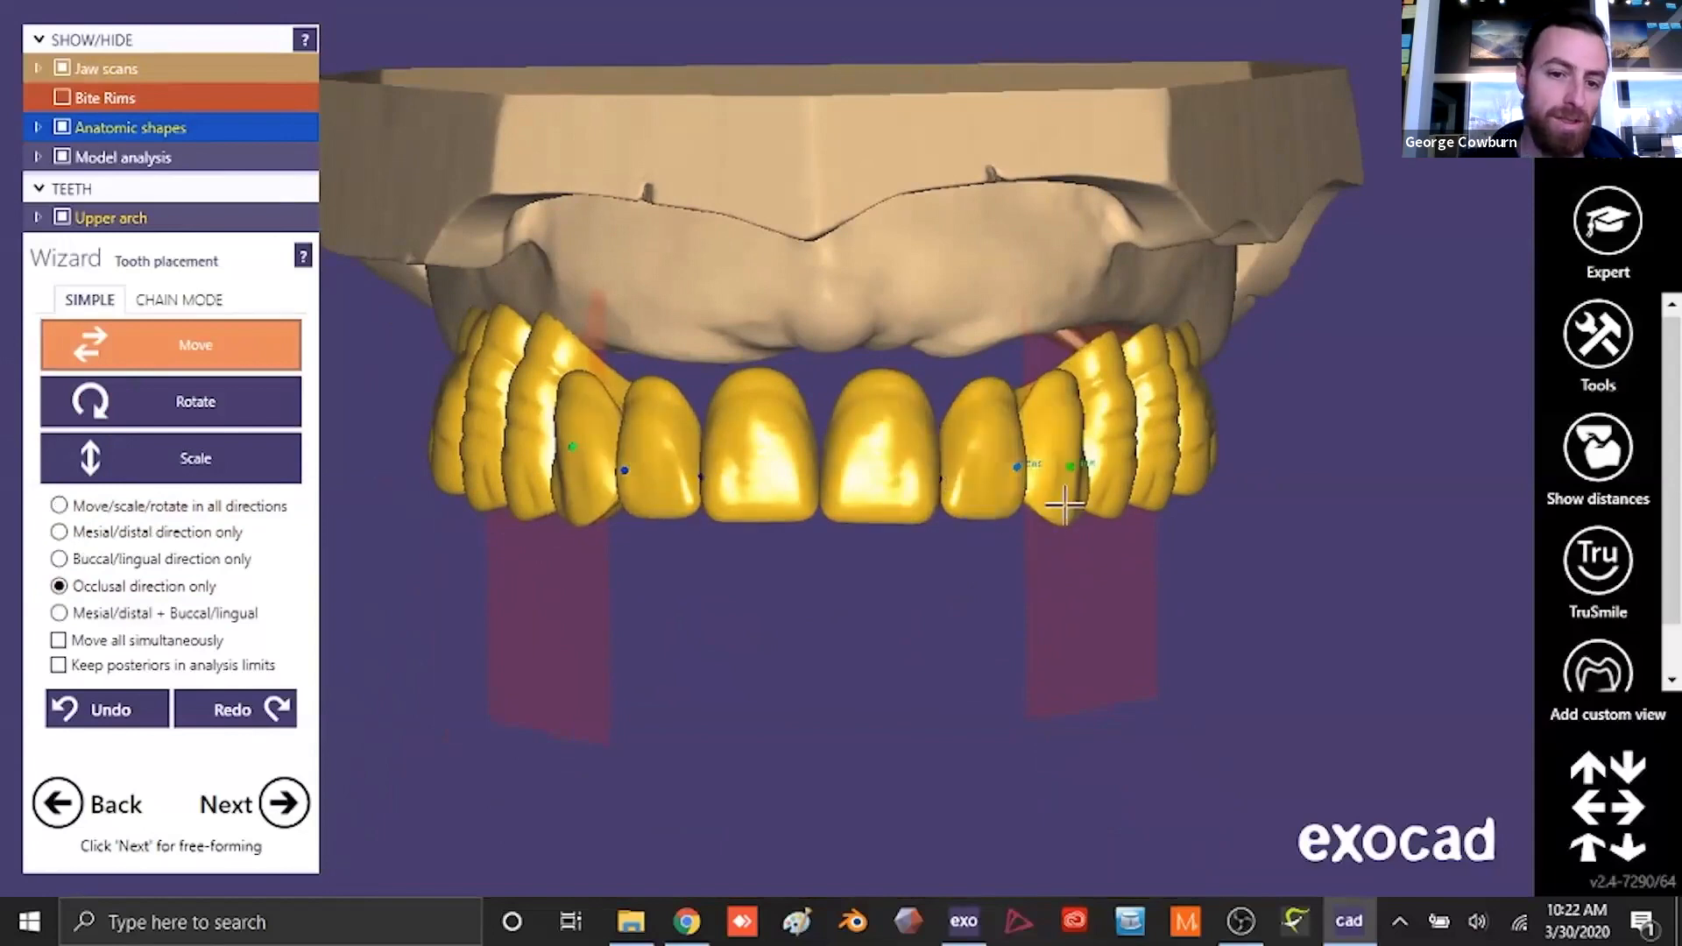
scroll(913, 613, down, 2)
right_drag(909, 701, 920, 618)
- Show the bite rims and adjust the upper posterior teeth with the mesial/distal tilt restriction to follow the rims' occlusal line
click(56, 95)
scroll(705, 399, down, 2)
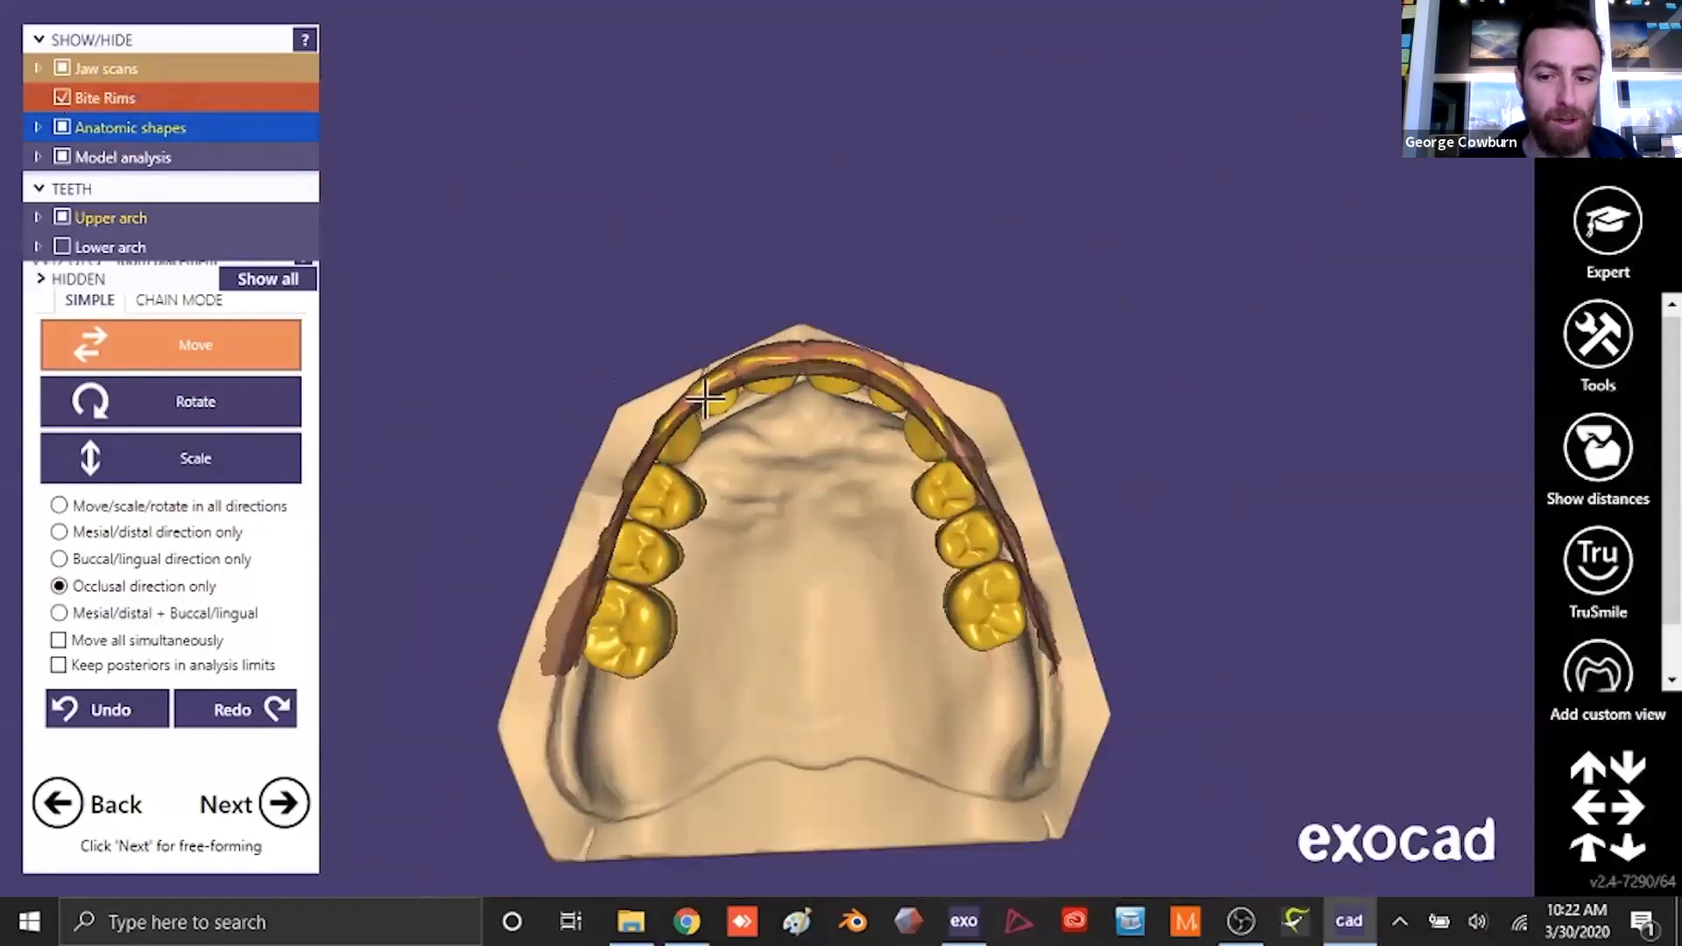
right_drag(705, 399, 755, 444)
scroll(935, 567, up, 3)
scroll(669, 555, up, 2)
click(198, 410)
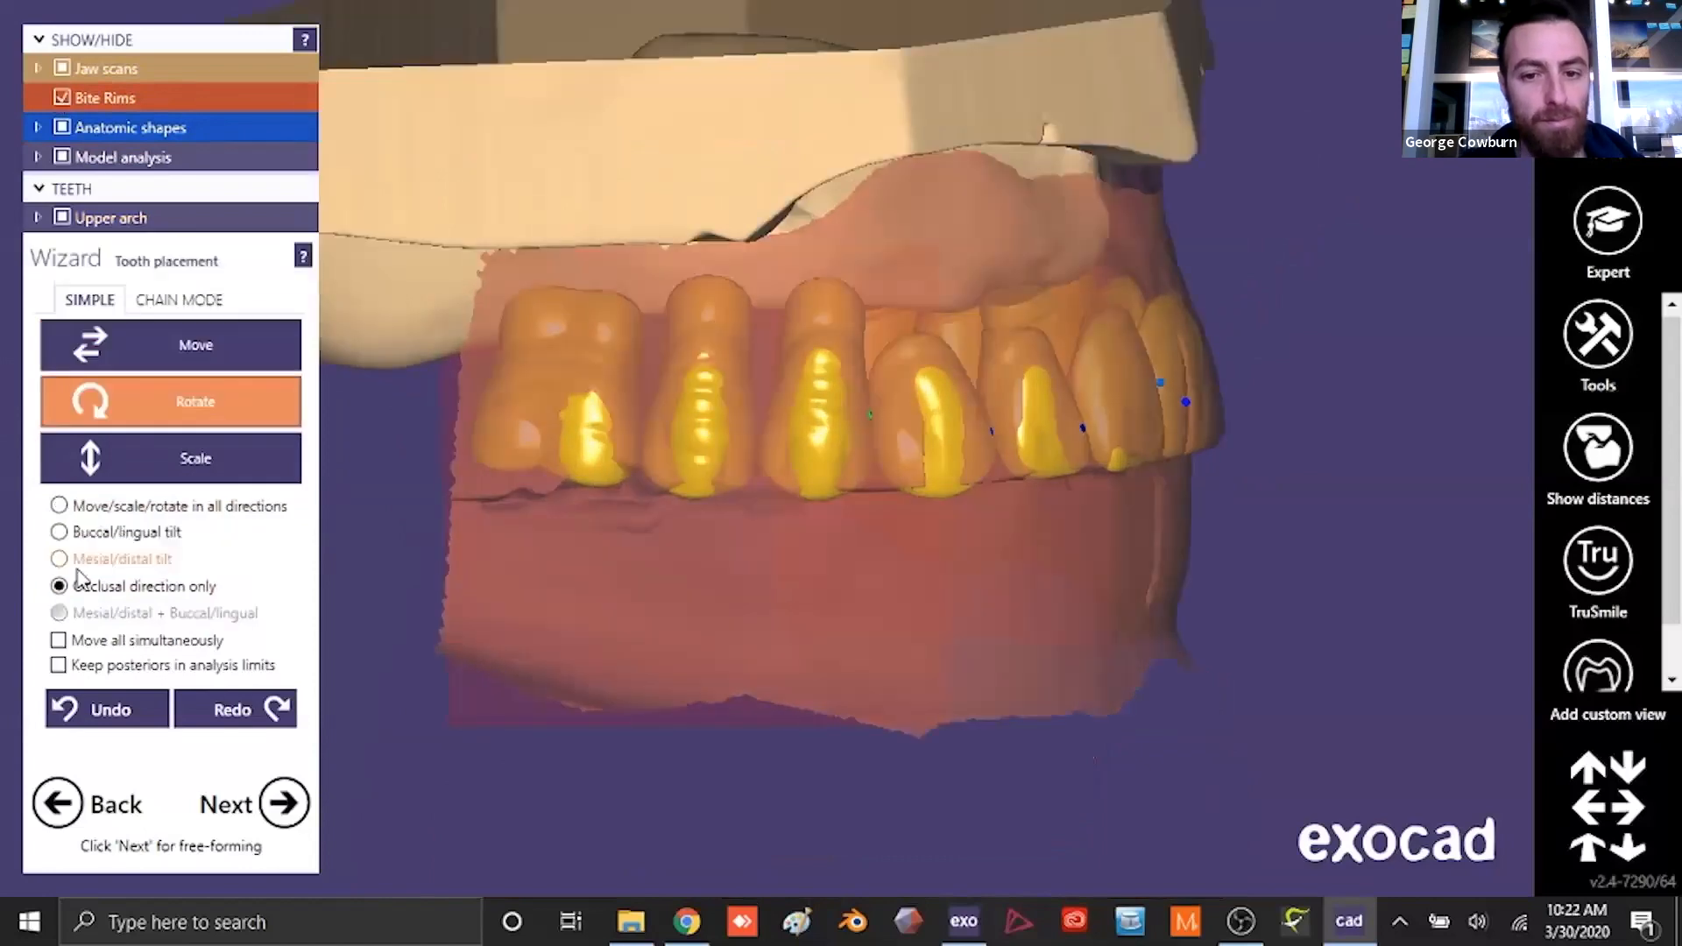
scroll(874, 531, down, 2)
right_drag(1179, 595, 1047, 607)
scroll(931, 440, up, 2)
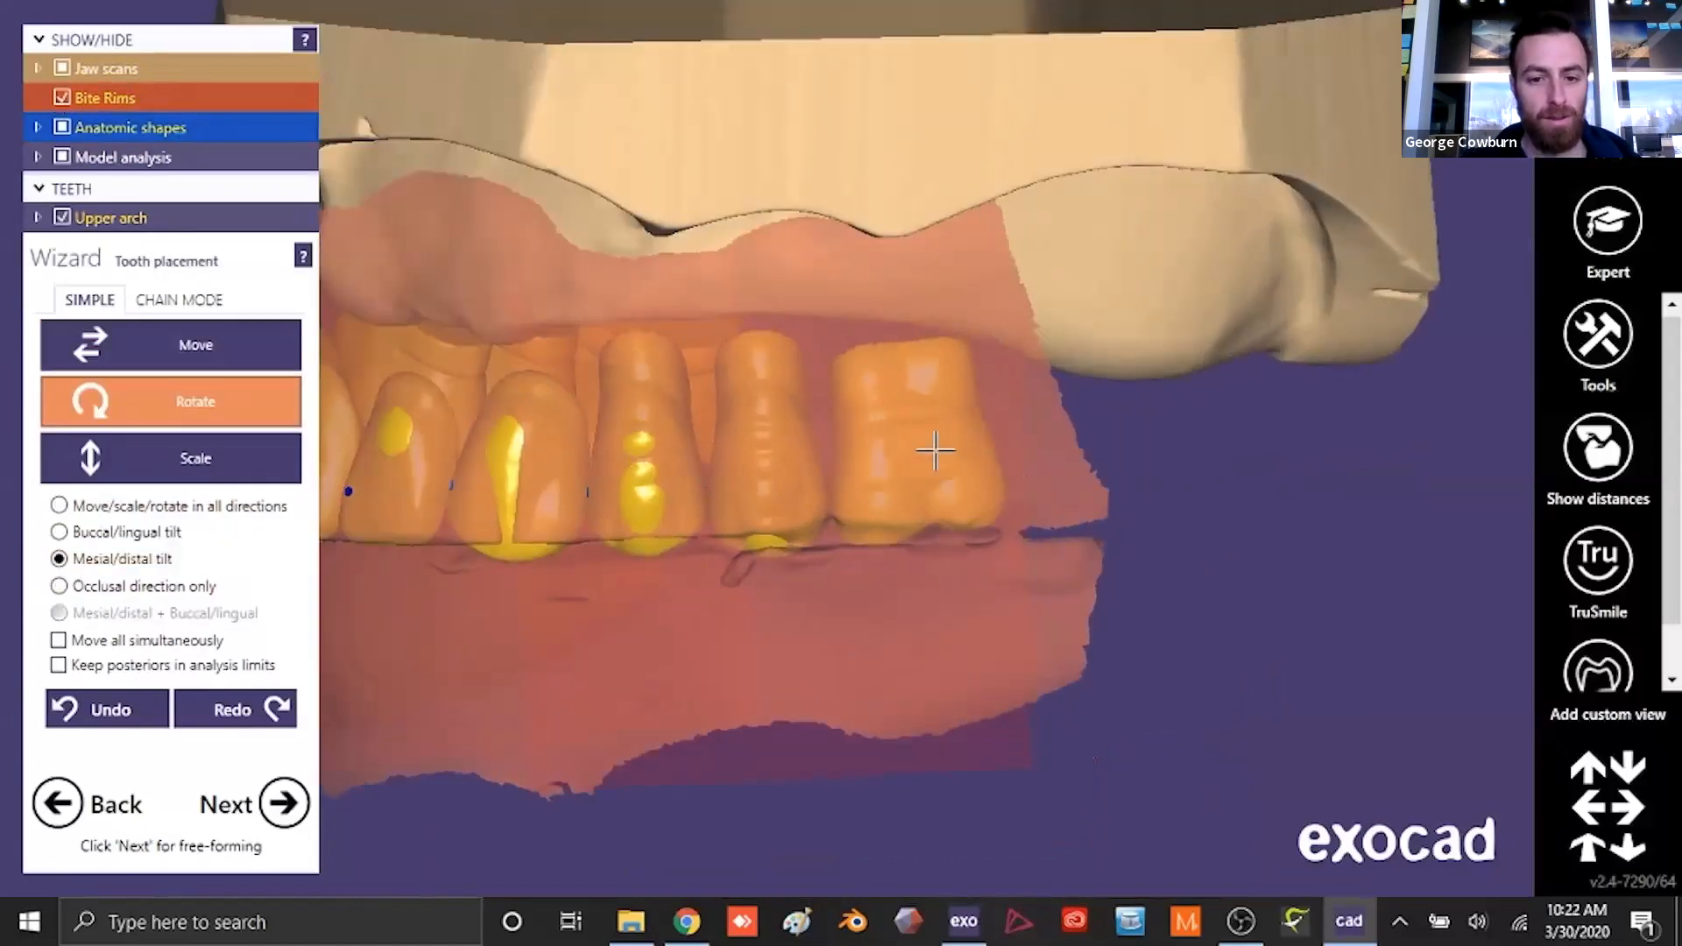
scroll(649, 690, down, 2)
right_drag(649, 692, 654, 681)
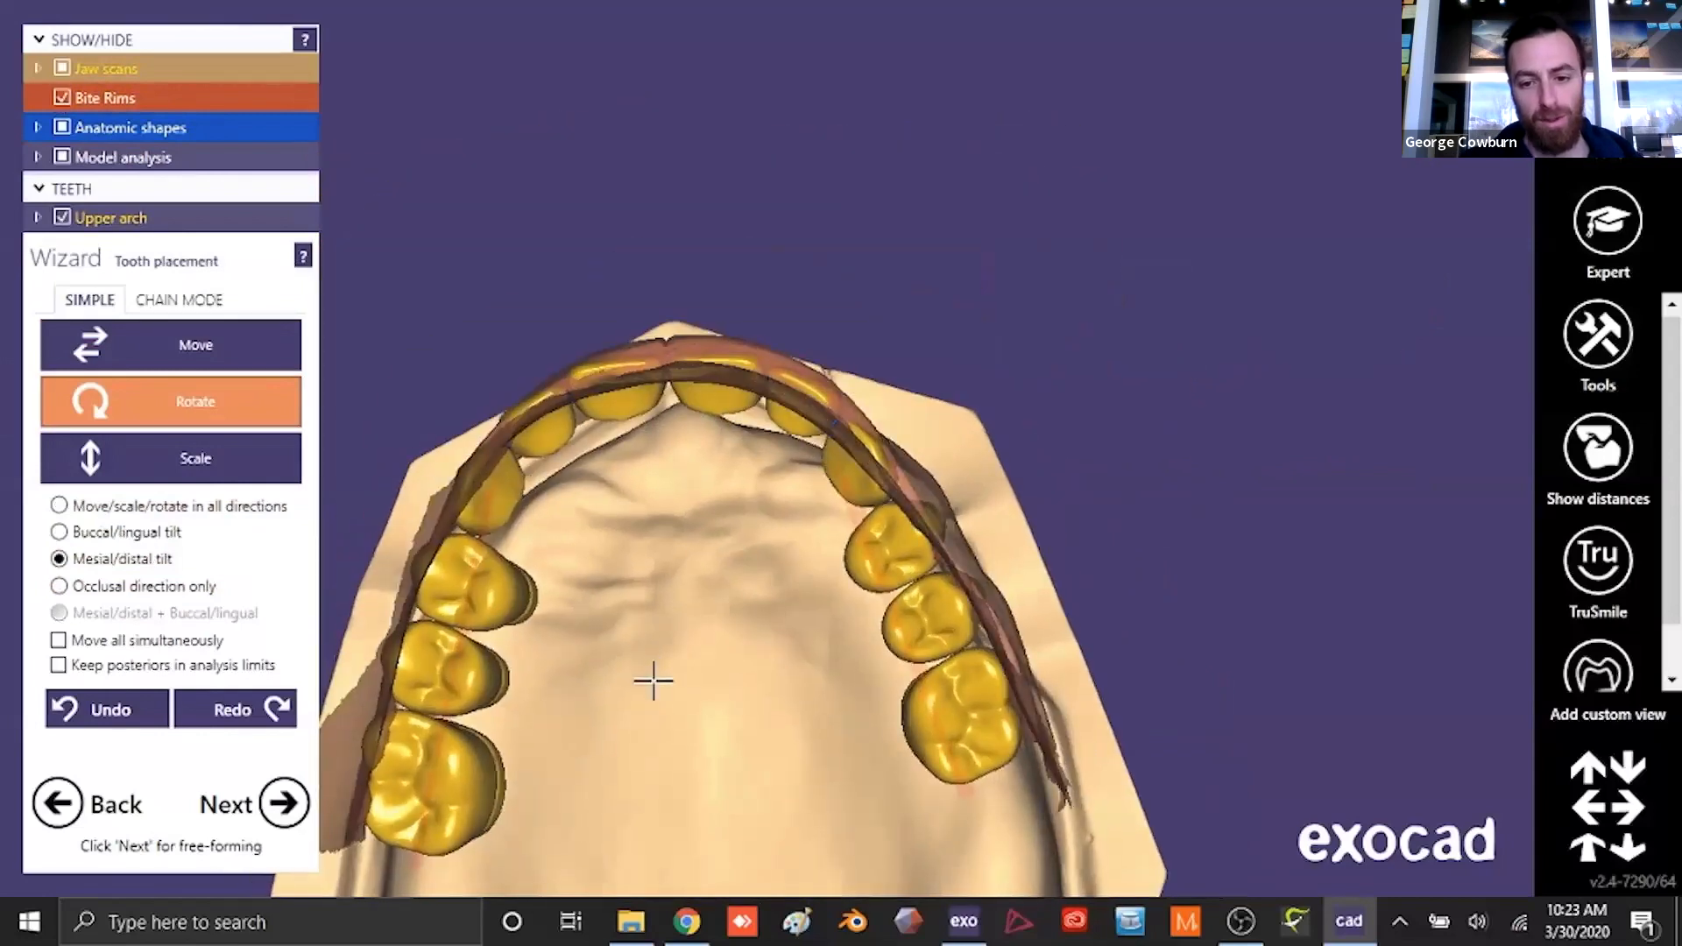
- Display both jaw scans with the lower arch again and hide the model analysis
click(63, 68)
scroll(710, 375, down, 2)
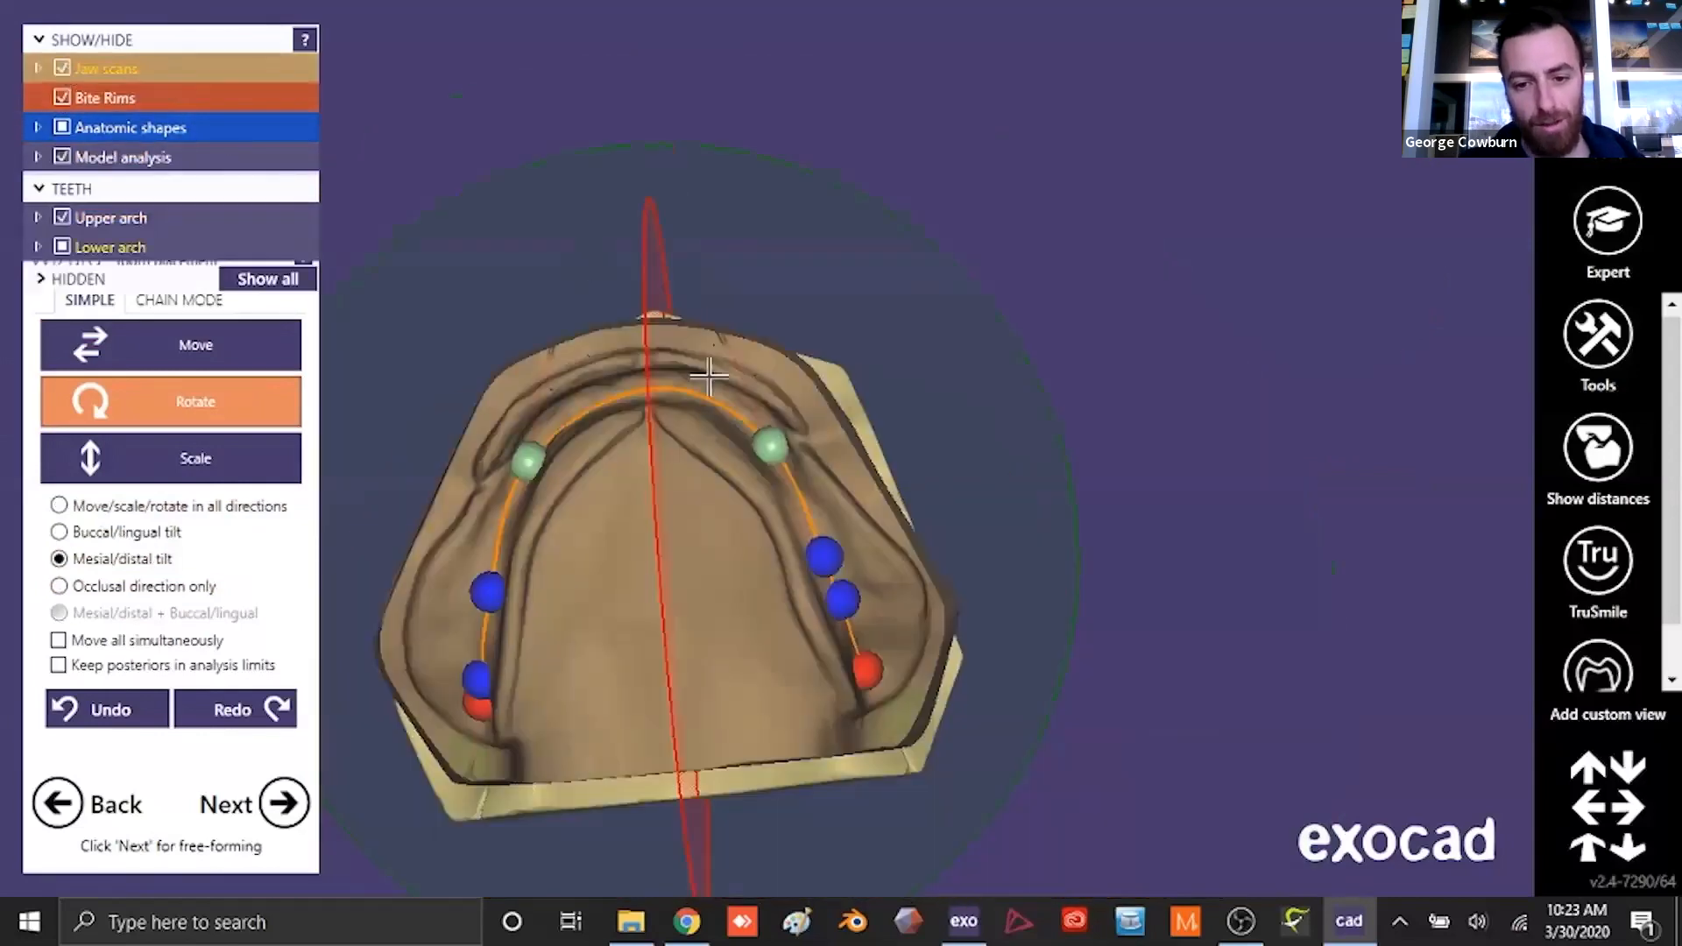
right_drag(710, 375, 703, 473)
click(62, 158)
right_drag(676, 619, 784, 618)
- Hide the upper jaw scan (16 to 26), keeping both tooth arches displayed within the bite rims
click(38, 67)
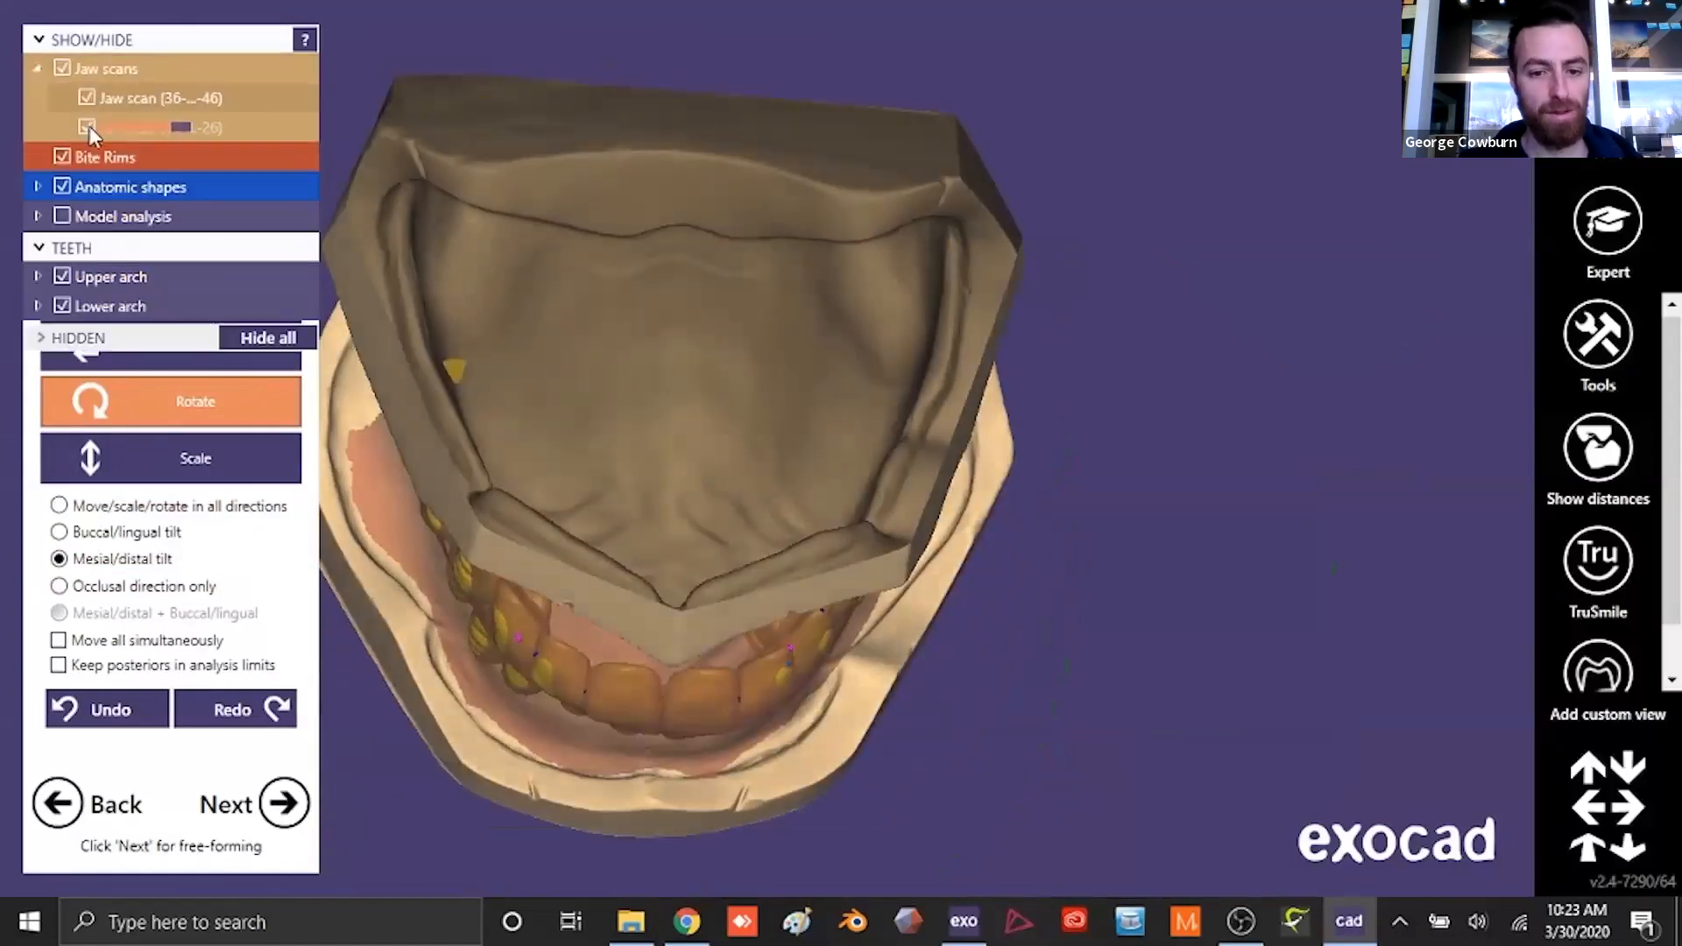
click(87, 127)
right_drag(561, 368, 555, 416)
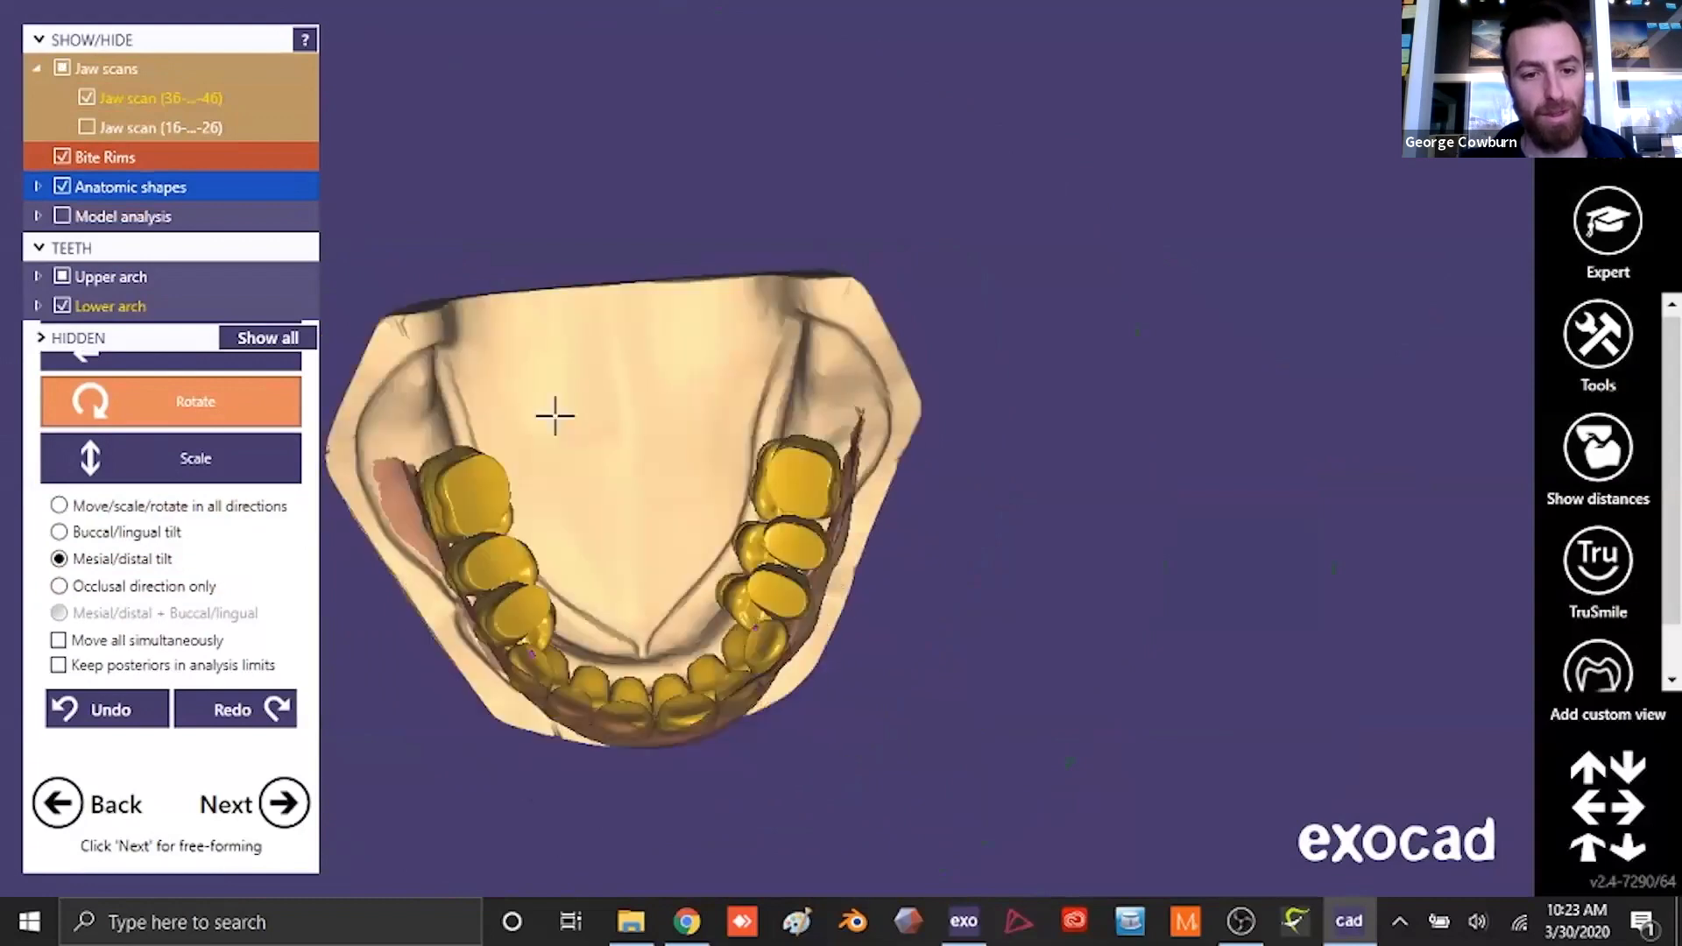
click(62, 157)
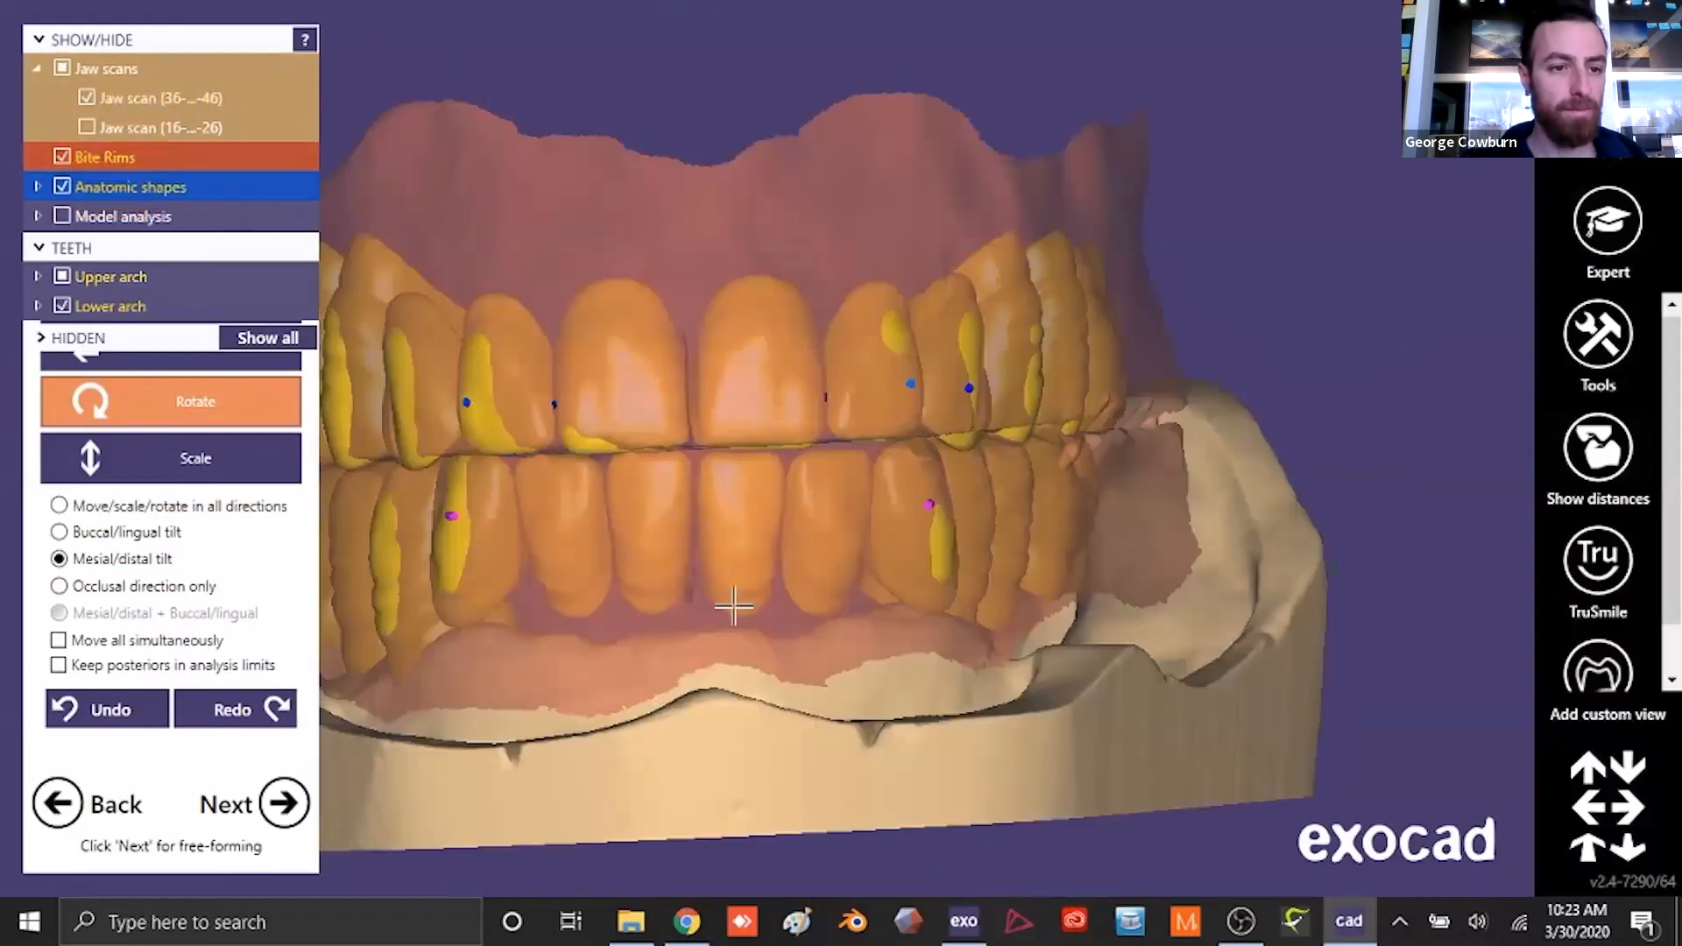
mouse_move(724, 601)
right_down()
mouse_move(734, 620)
mouse_move(743, 604)
right_up()
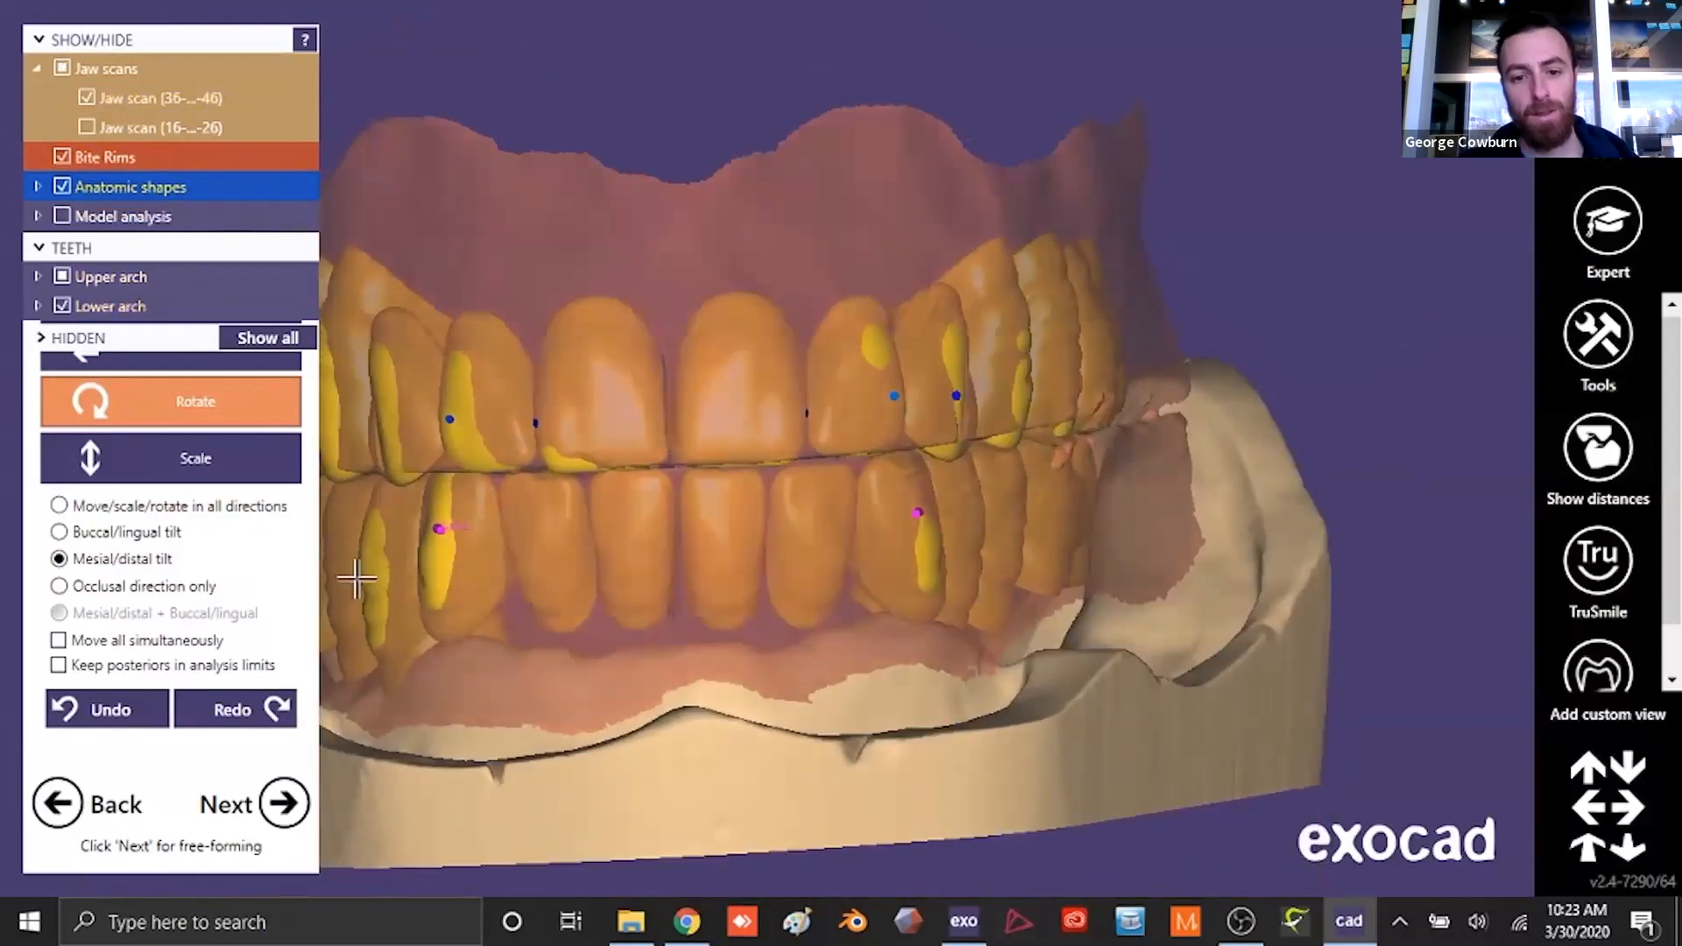
- Move the upper canine and first premolar on the patient's left side in the occlusal direction only to meet the bite rim line
click(166, 351)
scroll(572, 492, down, 4)
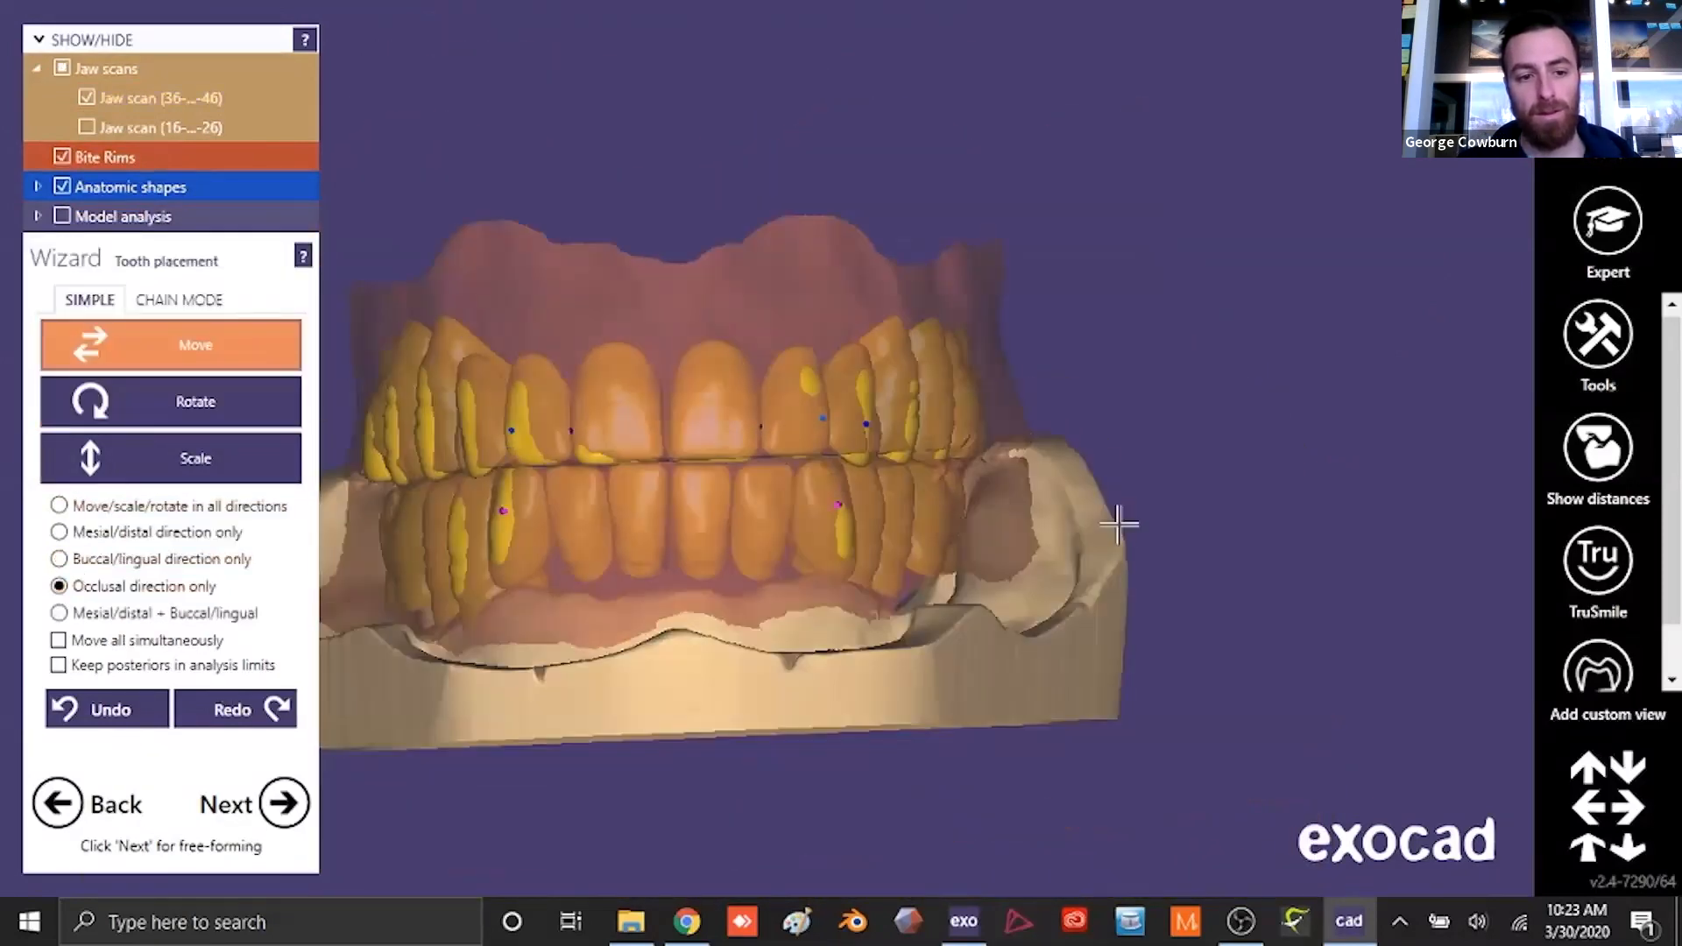
scroll(939, 526, up, 7)
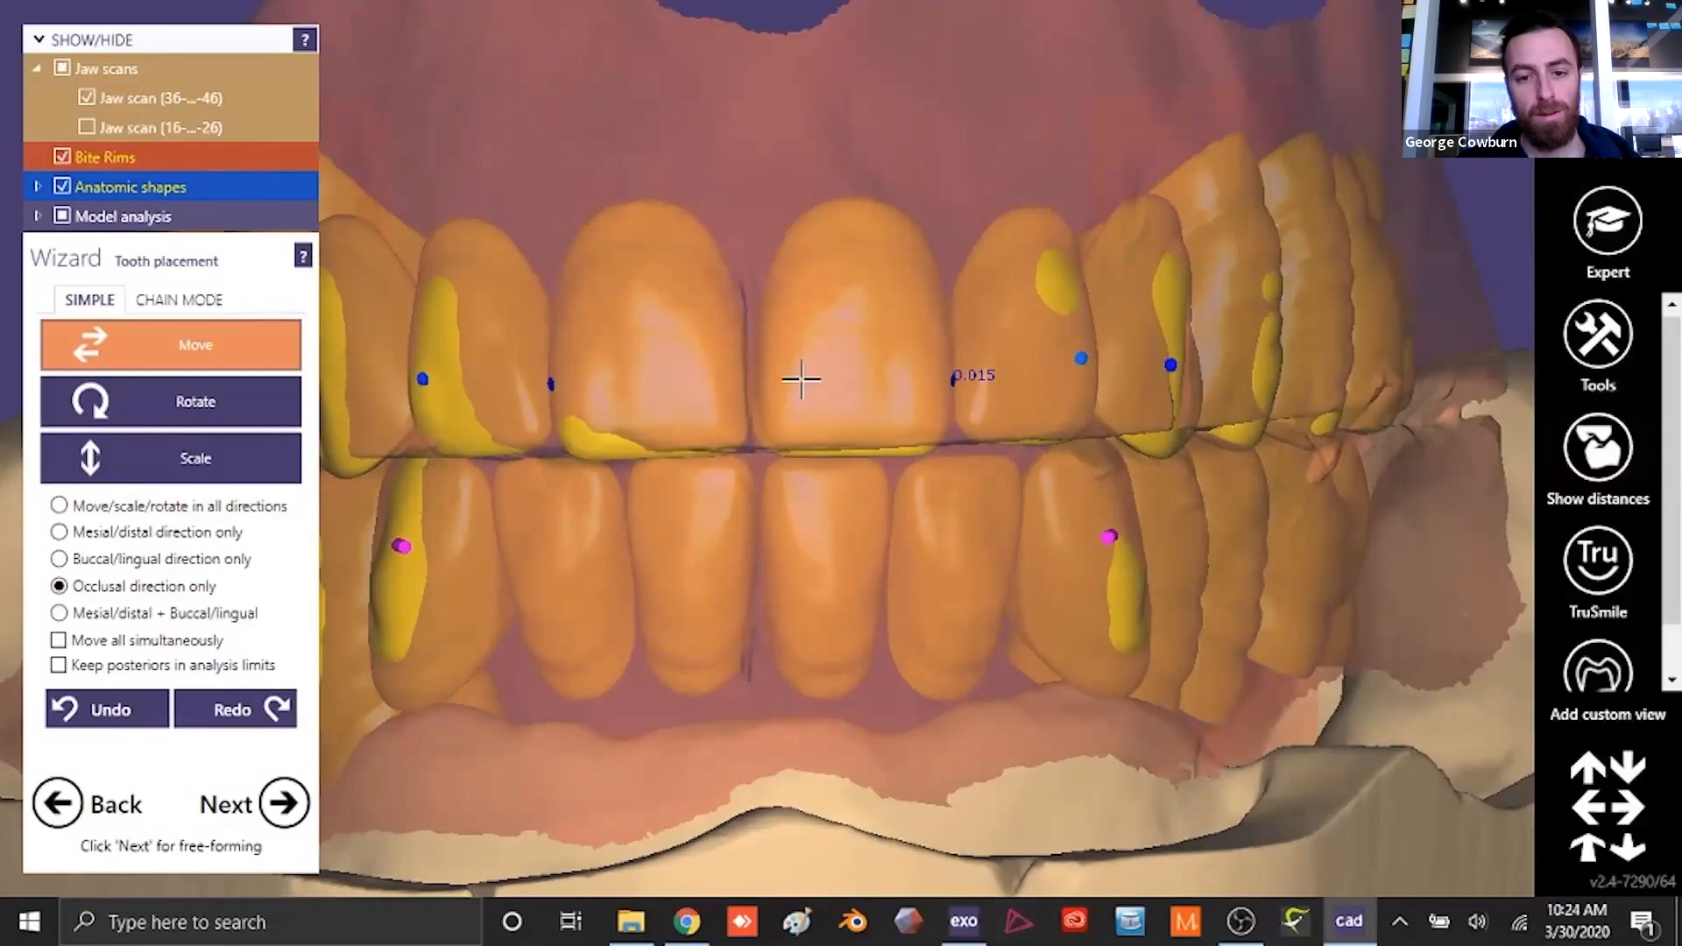
right_drag(661, 397, 900, 397)
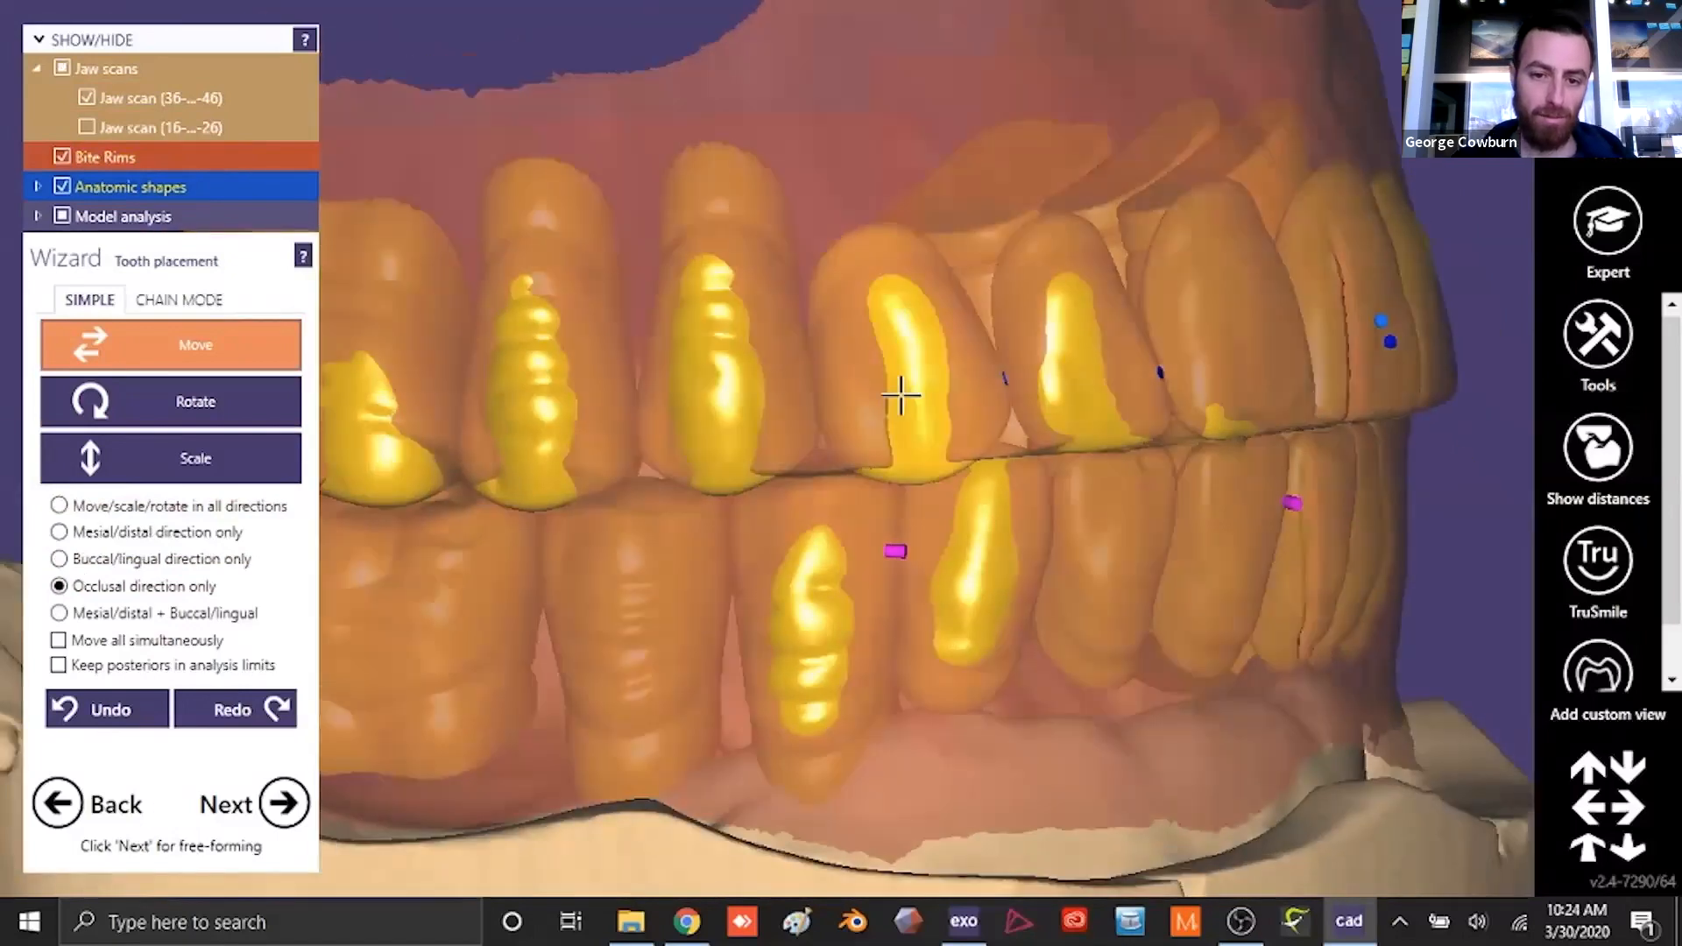
scroll(905, 416, down, 5)
right_drag(1227, 535, 771, 534)
scroll(665, 495, up, 4)
drag(646, 488, 642, 473)
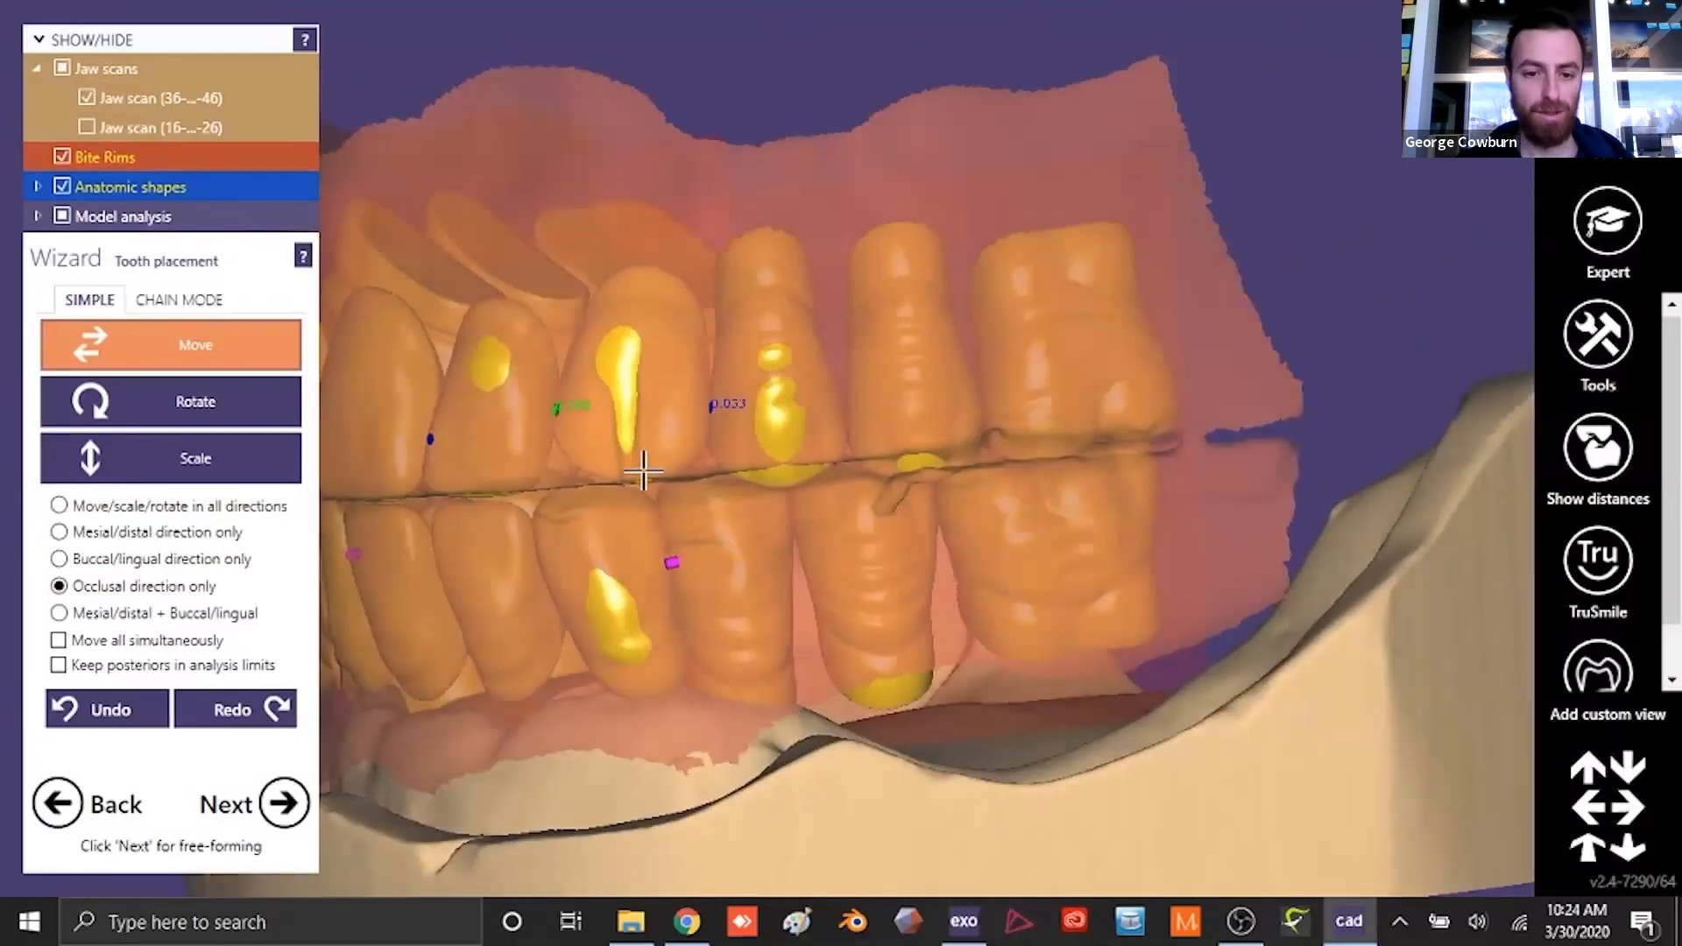
drag(778, 451, 777, 431)
scroll(777, 429, down, 5)
right_drag(883, 590, 860, 589)
scroll(848, 582, up, 5)
- Hide the bite rims and make the upper anterior teeth semi-transparent above the lower arch
click(62, 157)
scroll(954, 593, down, 5)
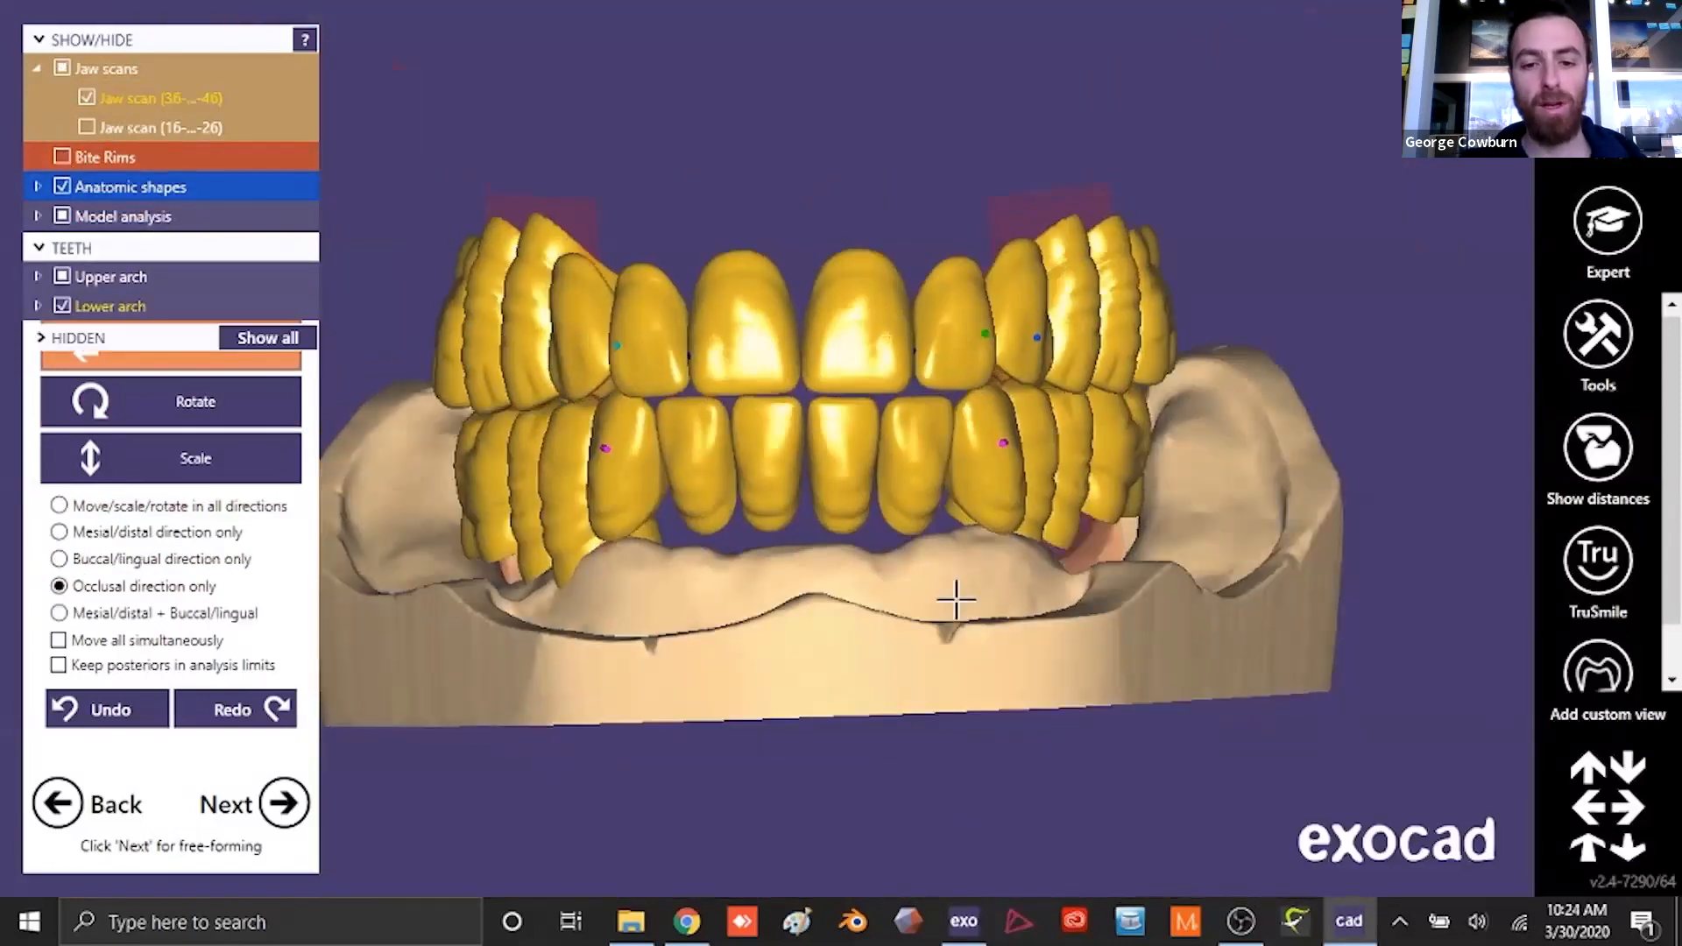
click(145, 276)
scroll(760, 497, up, 5)
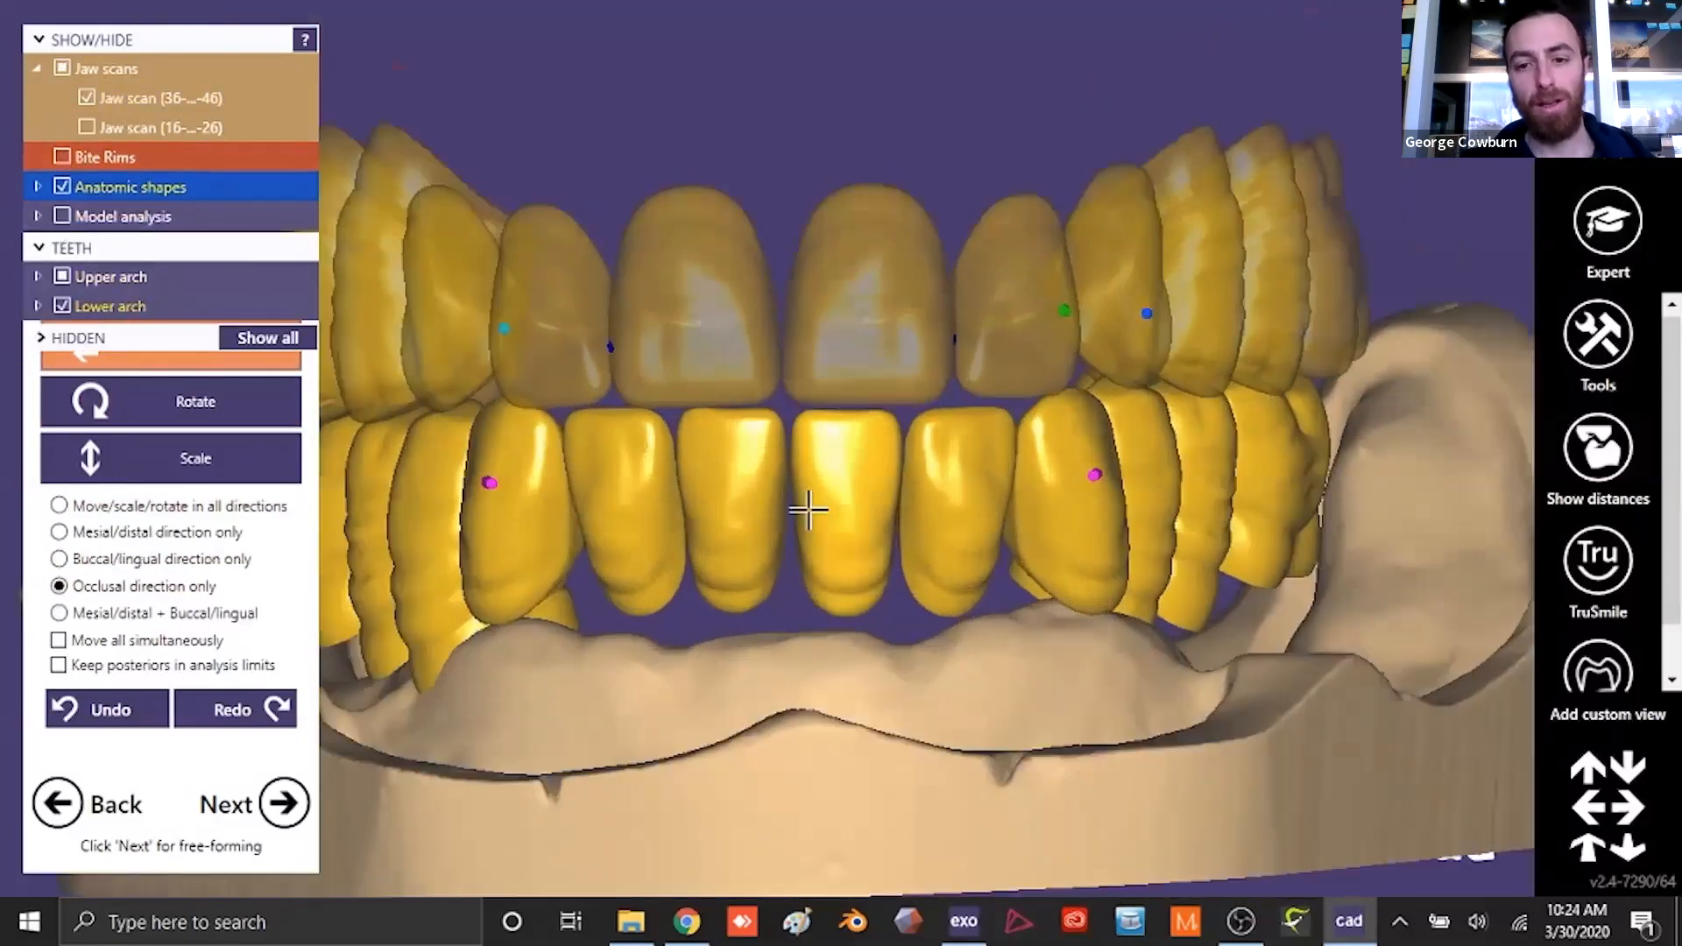
- Raise the lower central incisors in the occlusal direction and check their height against the bite rims before hiding the rims again
drag(818, 497, 818, 473)
click(102, 158)
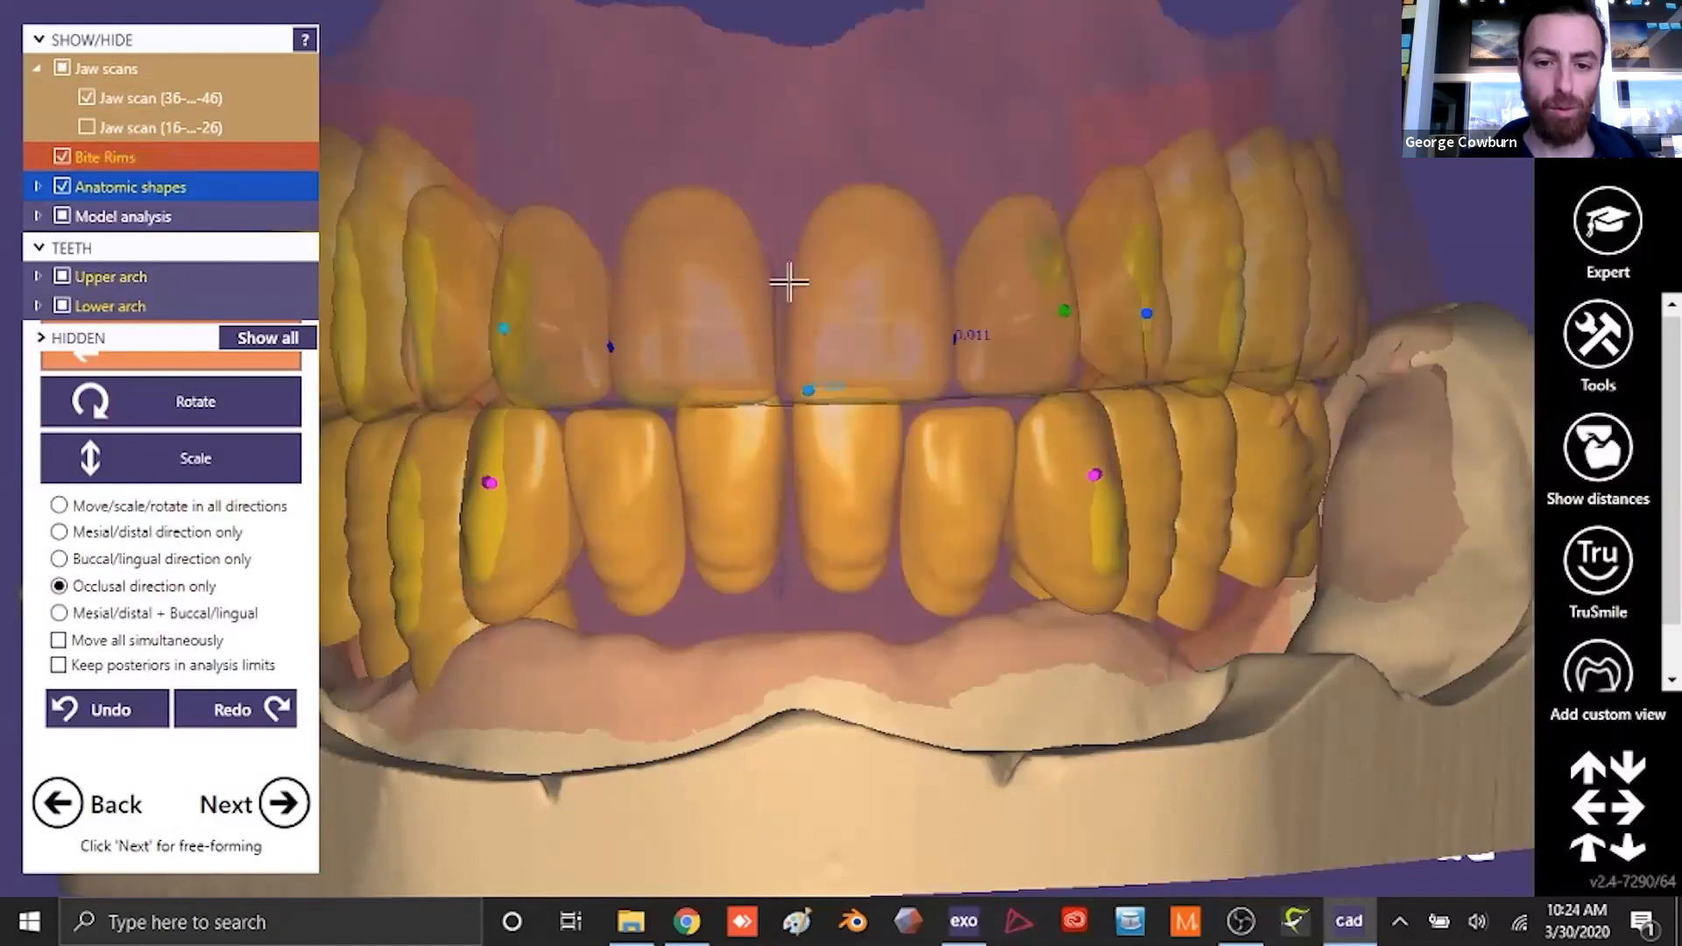
click(62, 158)
- Shift the lower central incisors in the mesial/distal direction toward the midline and fine-tune their height in the occlusal direction
click(59, 532)
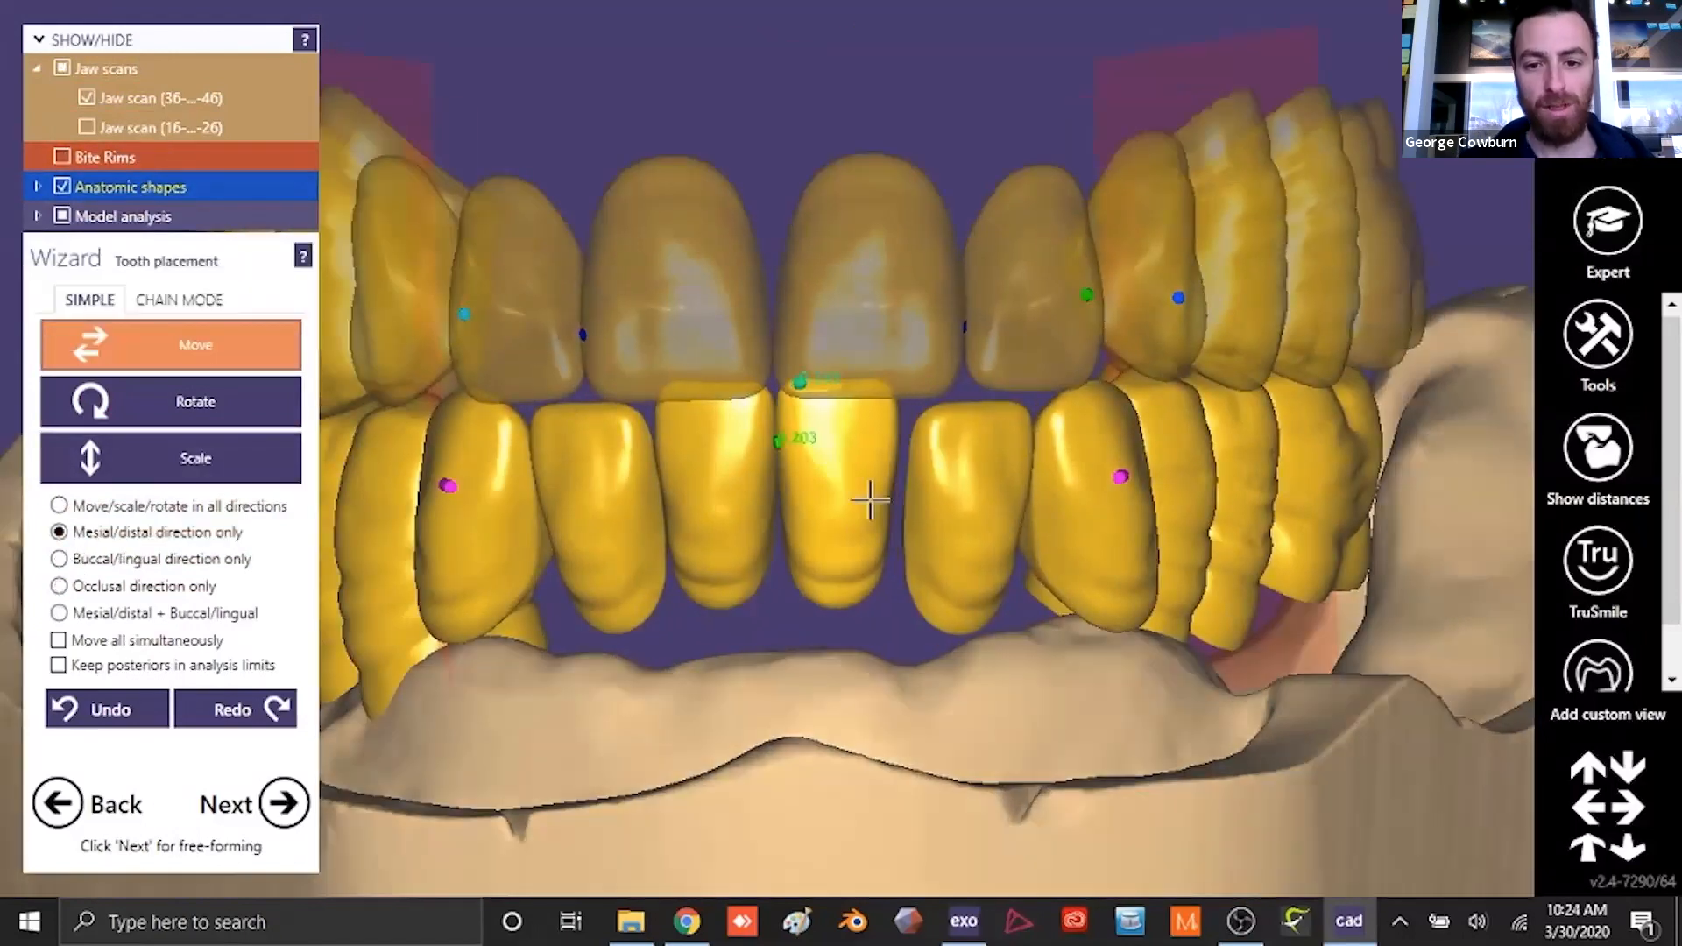
scroll(761, 480, up, 3)
click(59, 586)
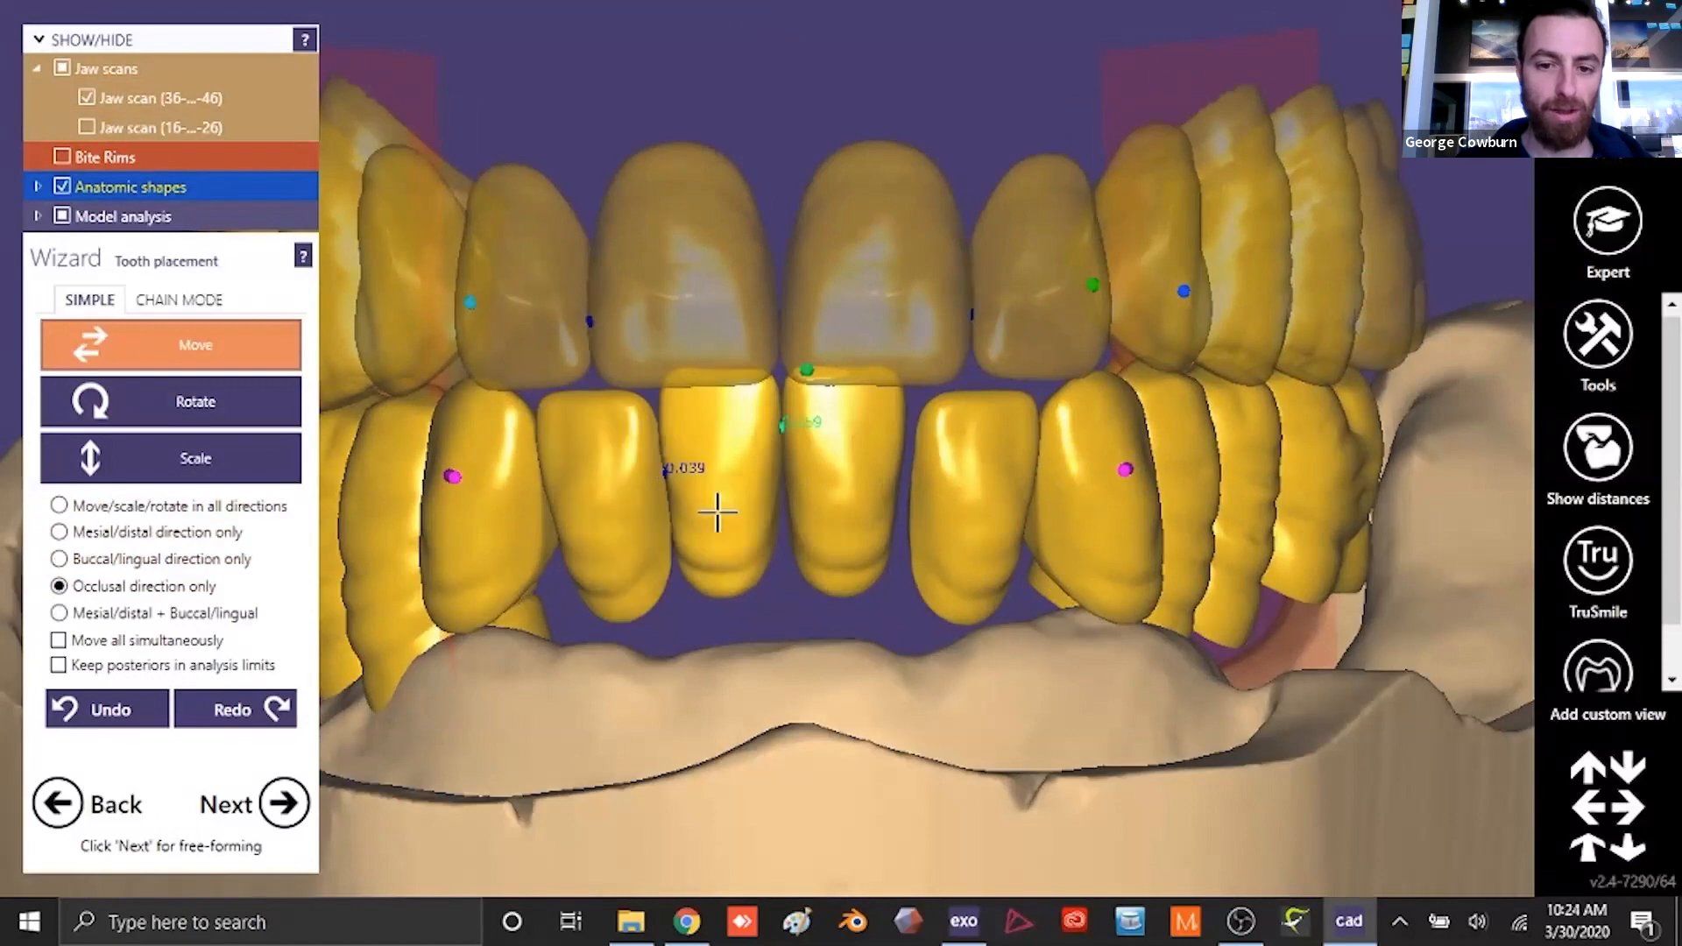
scroll(841, 654, down, 3)
right_drag(841, 654, 845, 643)
scroll(845, 642, up, 3)
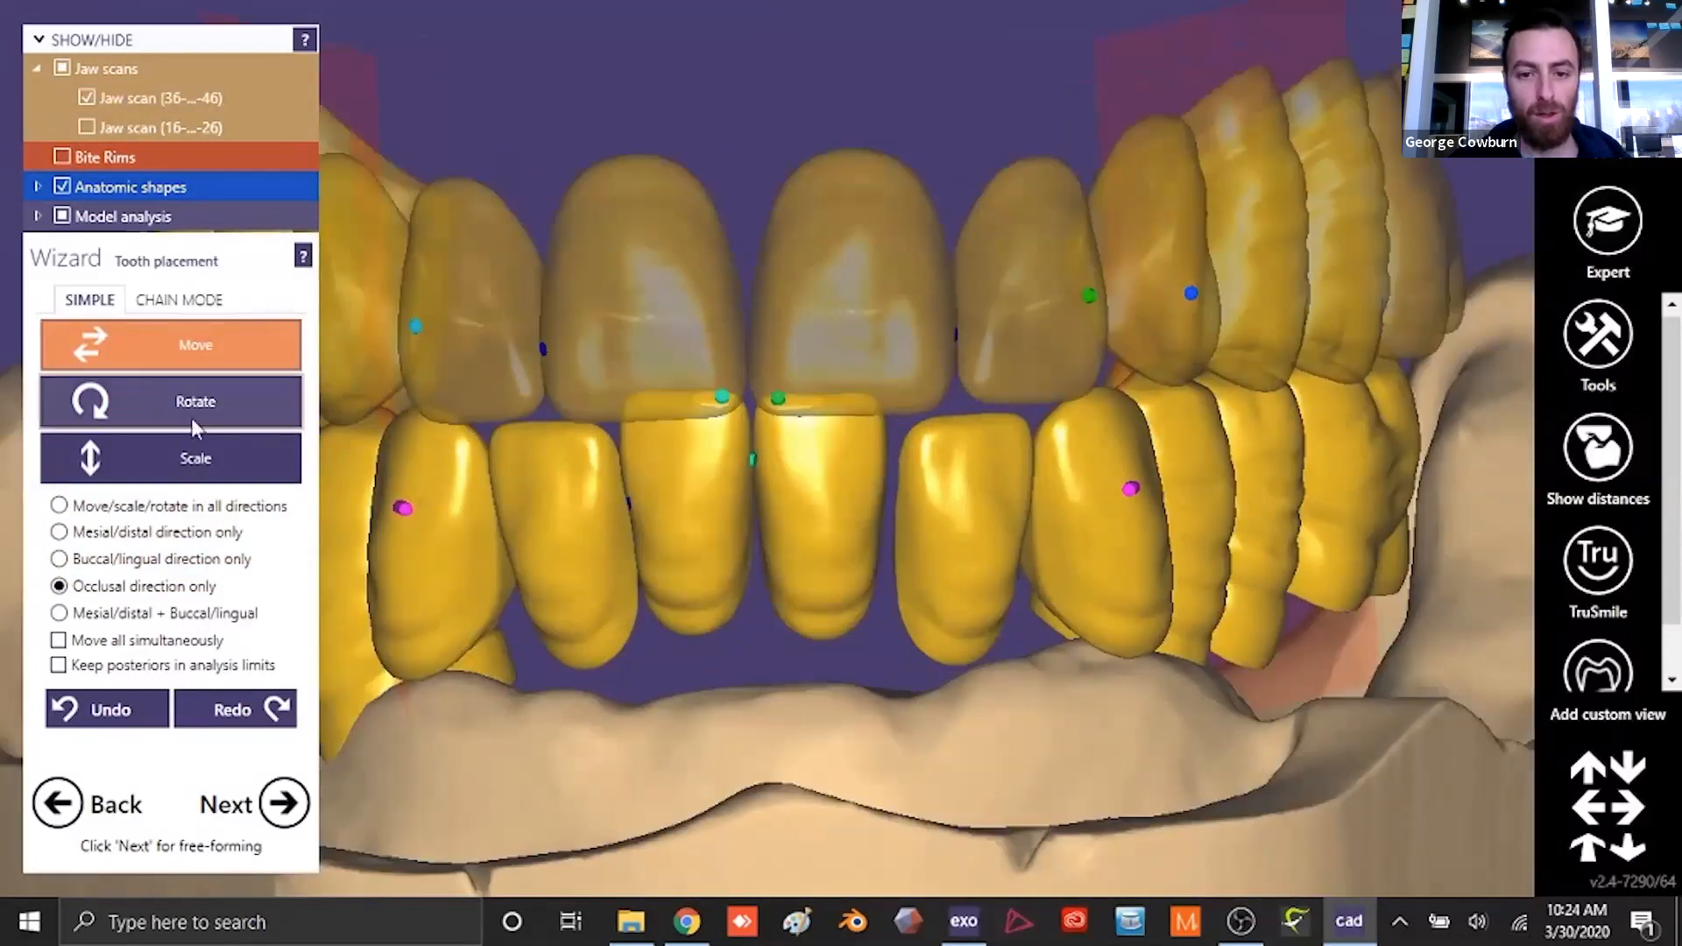
- Rotate the lower central incisor on the patient's right side with the mesial/distal tilt restriction
click(193, 417)
right_drag(904, 723, 904, 721)
drag(696, 604, 702, 603)
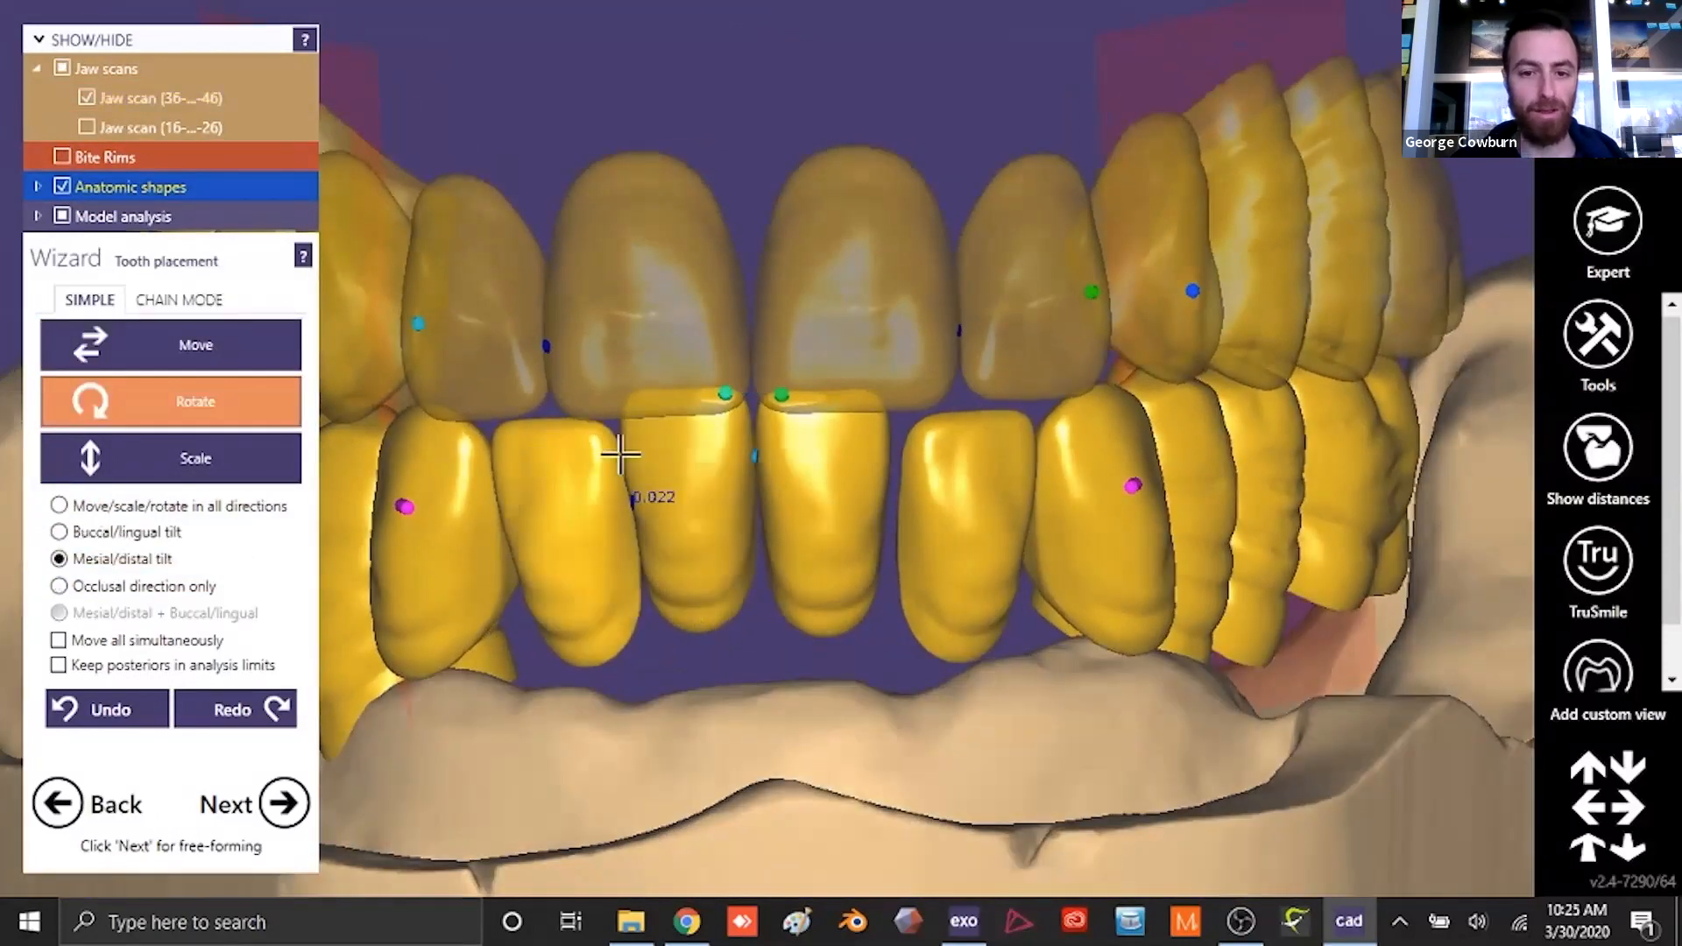
- Adjust the lower central incisors in the buccal/lingual direction only, behind the upper incisors
click(196, 344)
right_drag(756, 522, 883, 627)
scroll(882, 628, up, 3)
click(61, 558)
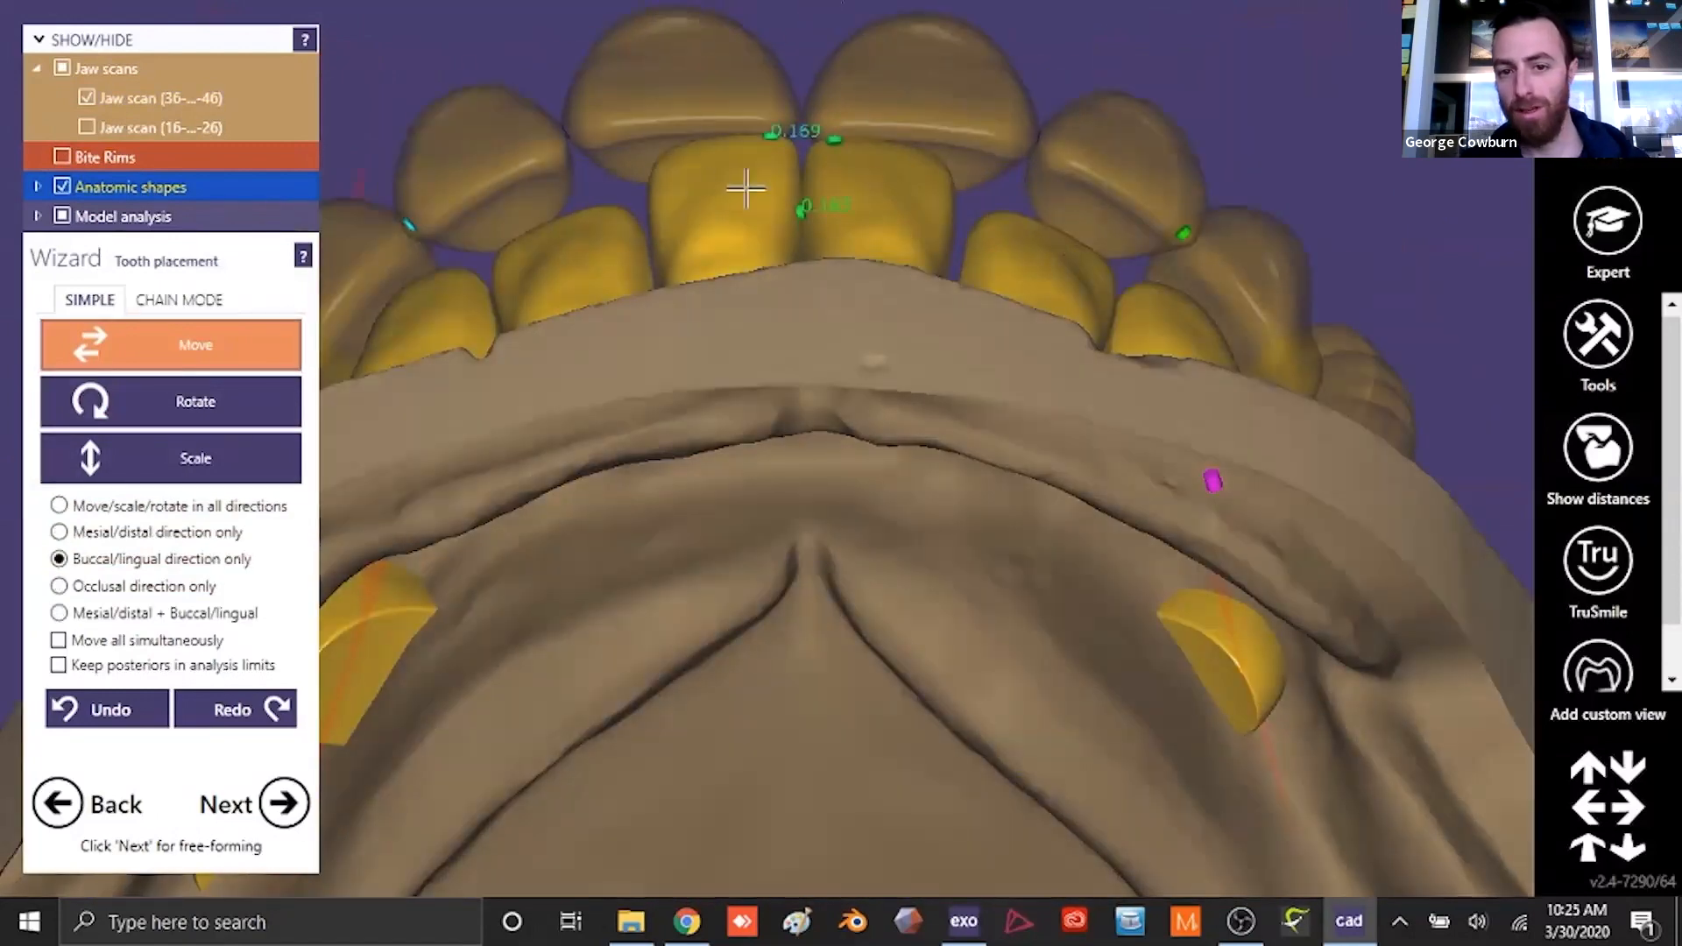
scroll(950, 288, down, 4)
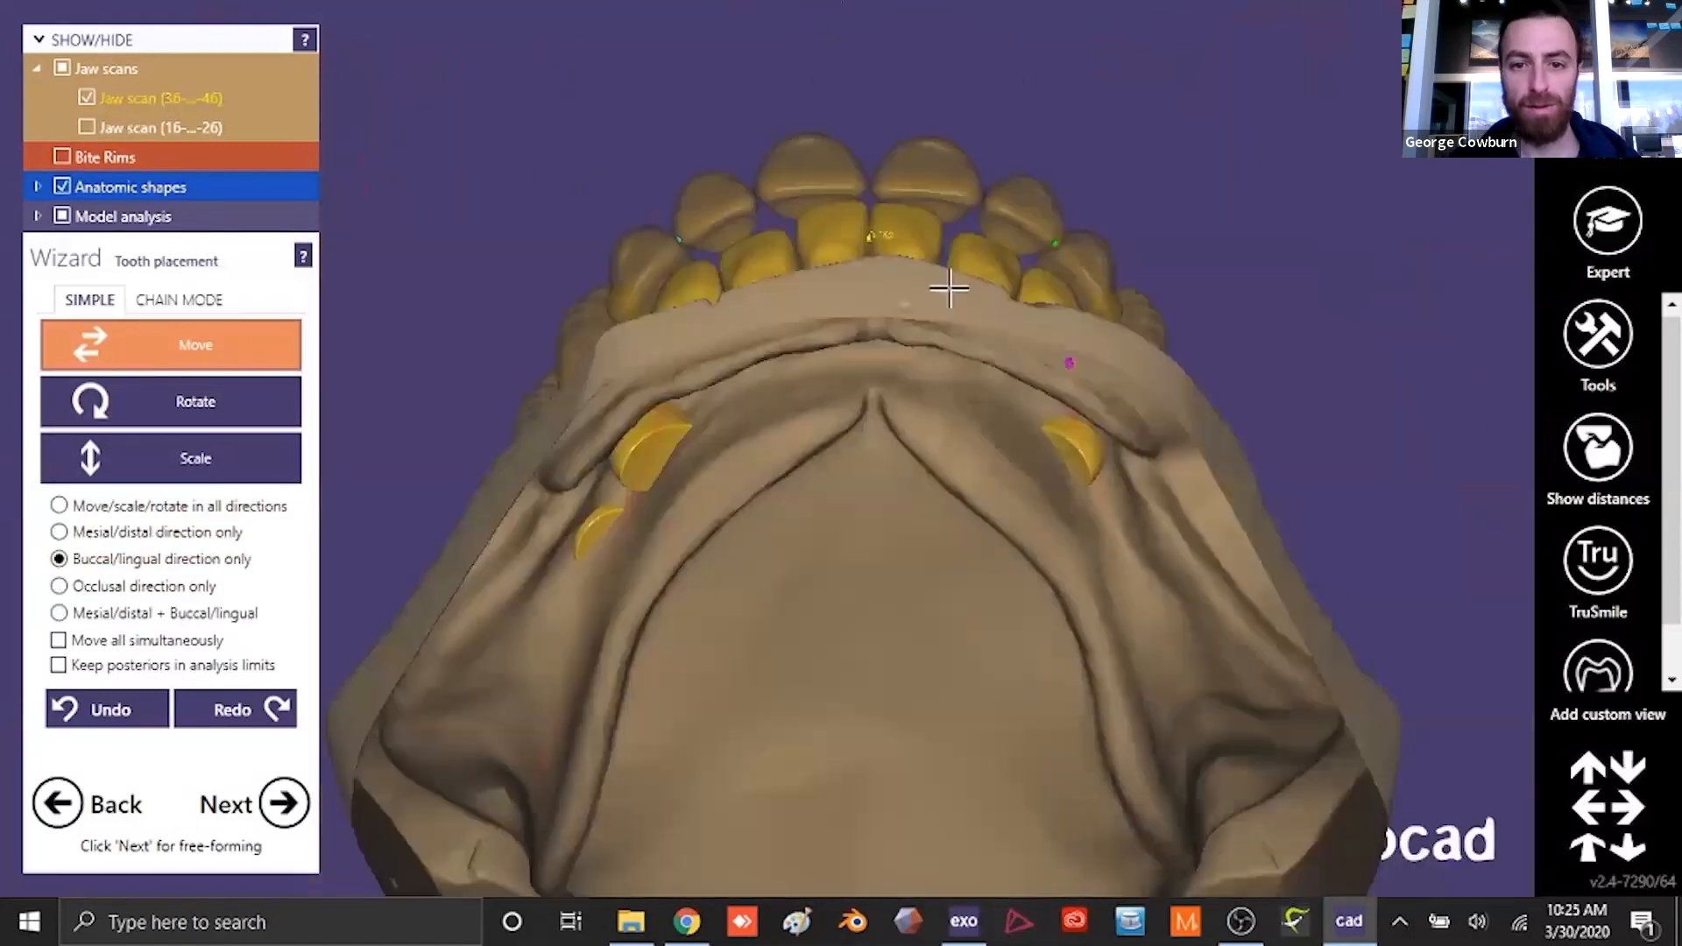
right_drag(950, 289, 965, 341)
- Refine the spacing of the lower central incisors in the mesial/distal direction and their height in the occlusal direction
scroll(938, 543, up, 4)
drag(767, 416, 763, 413)
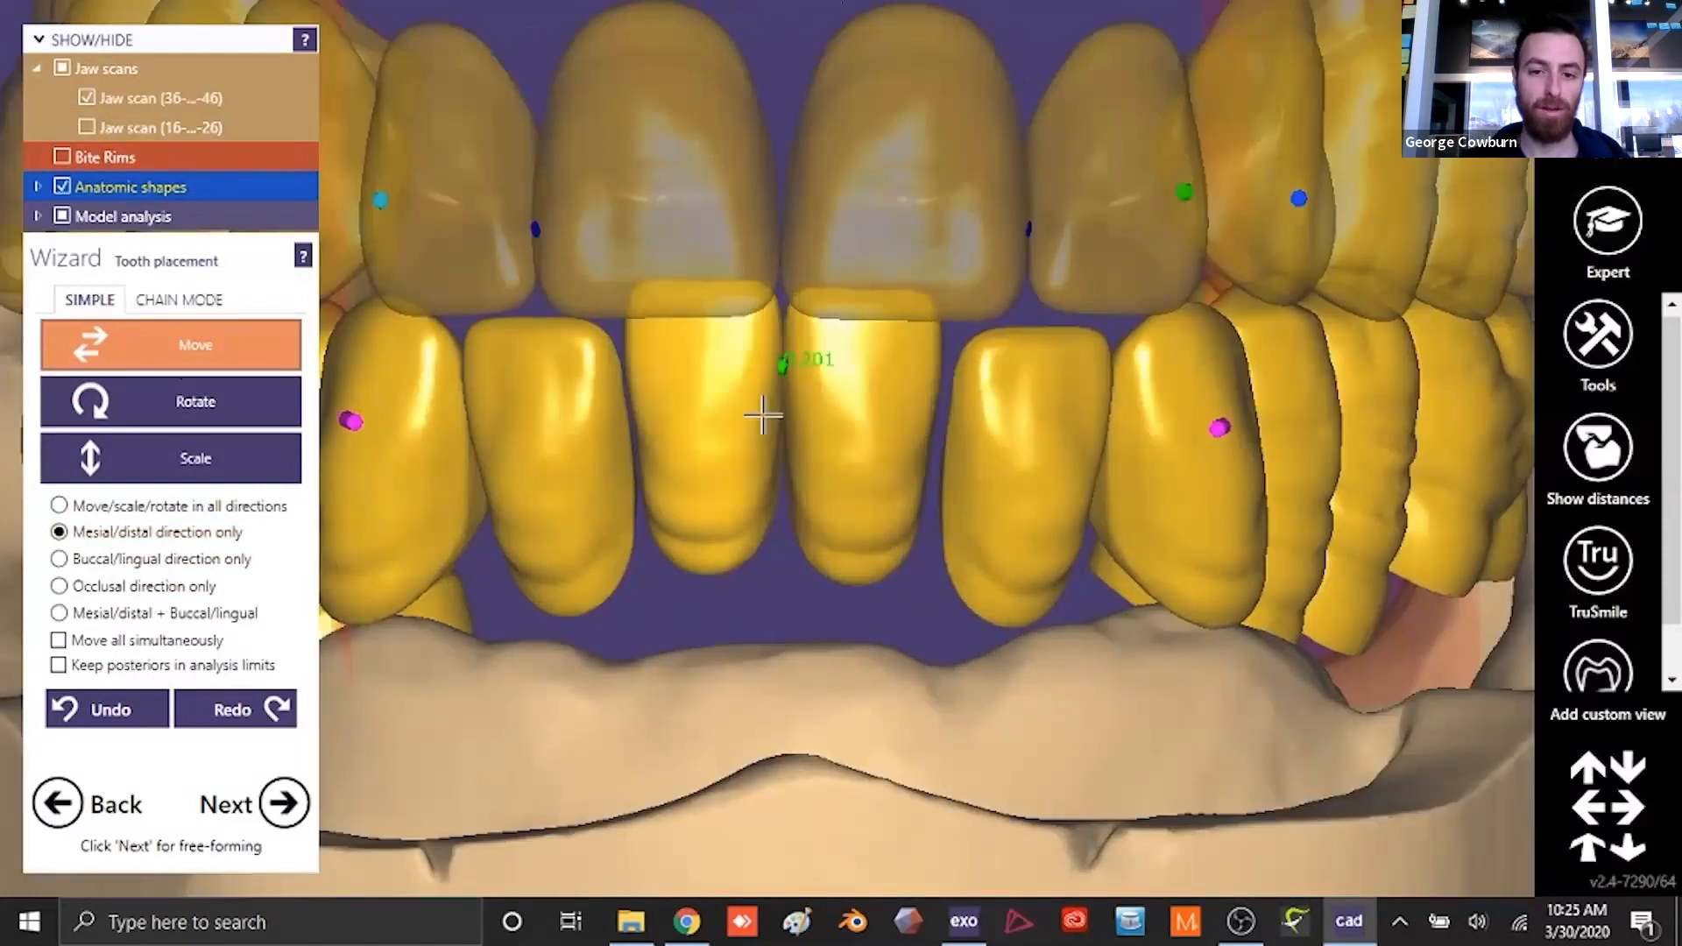
drag(855, 451, 862, 452)
mouse_move(862, 452)
right_down()
mouse_move(897, 455)
mouse_move(872, 485)
right_up()
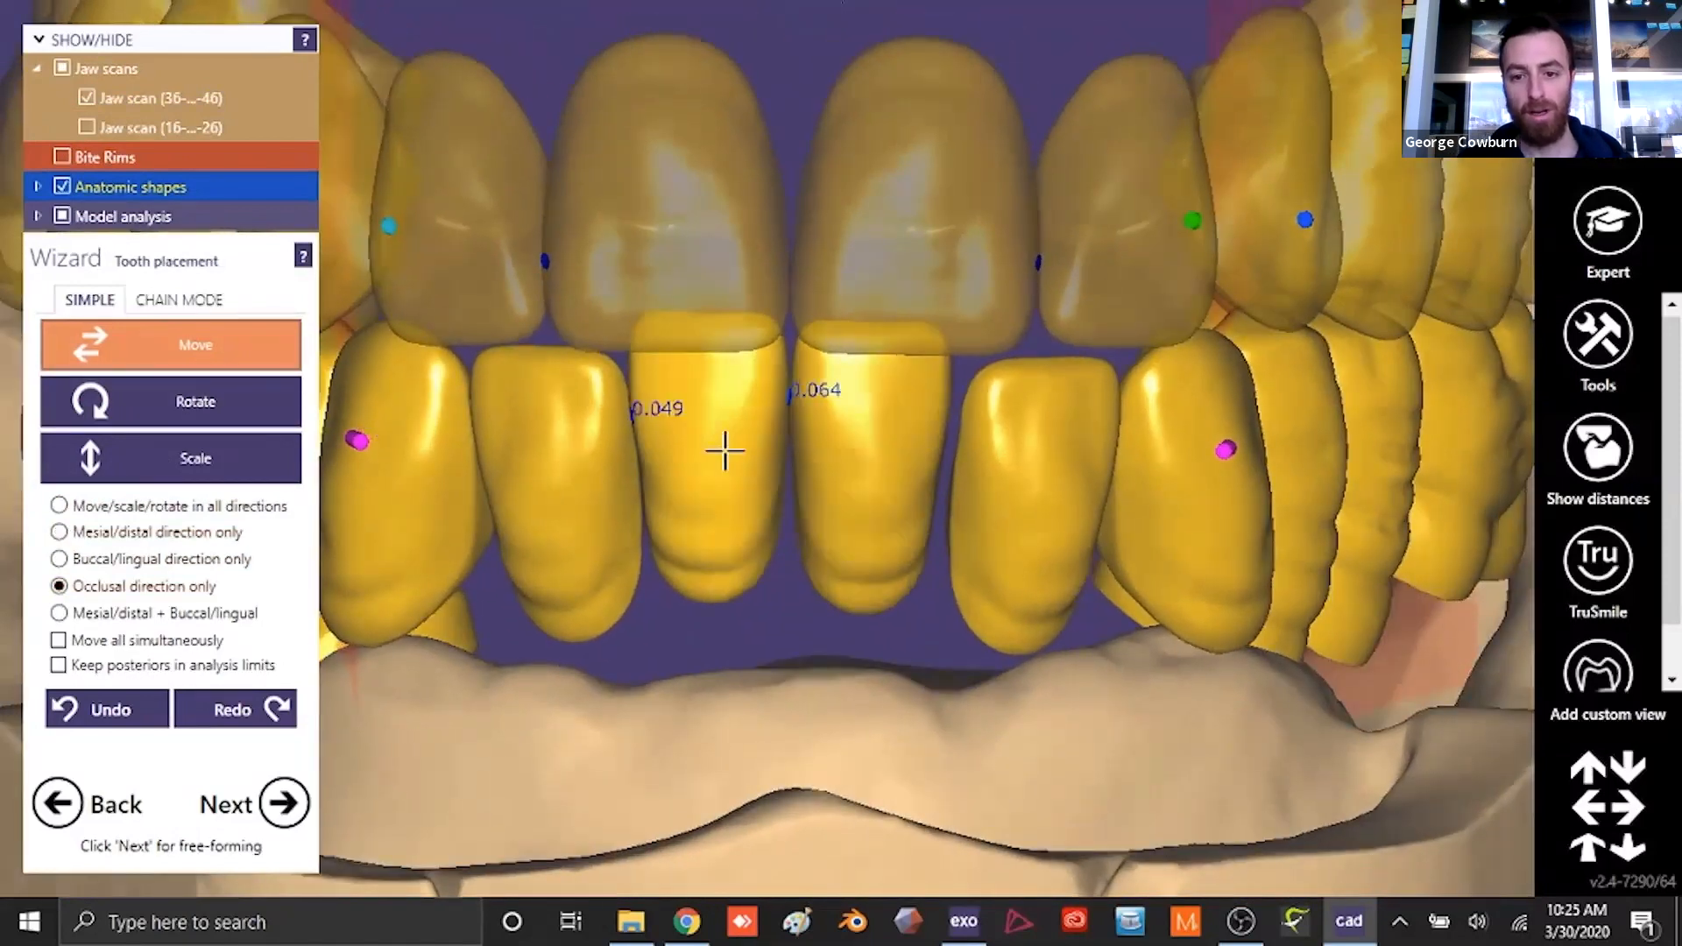
scroll(823, 526, down, 4)
right_drag(852, 548, 859, 614)
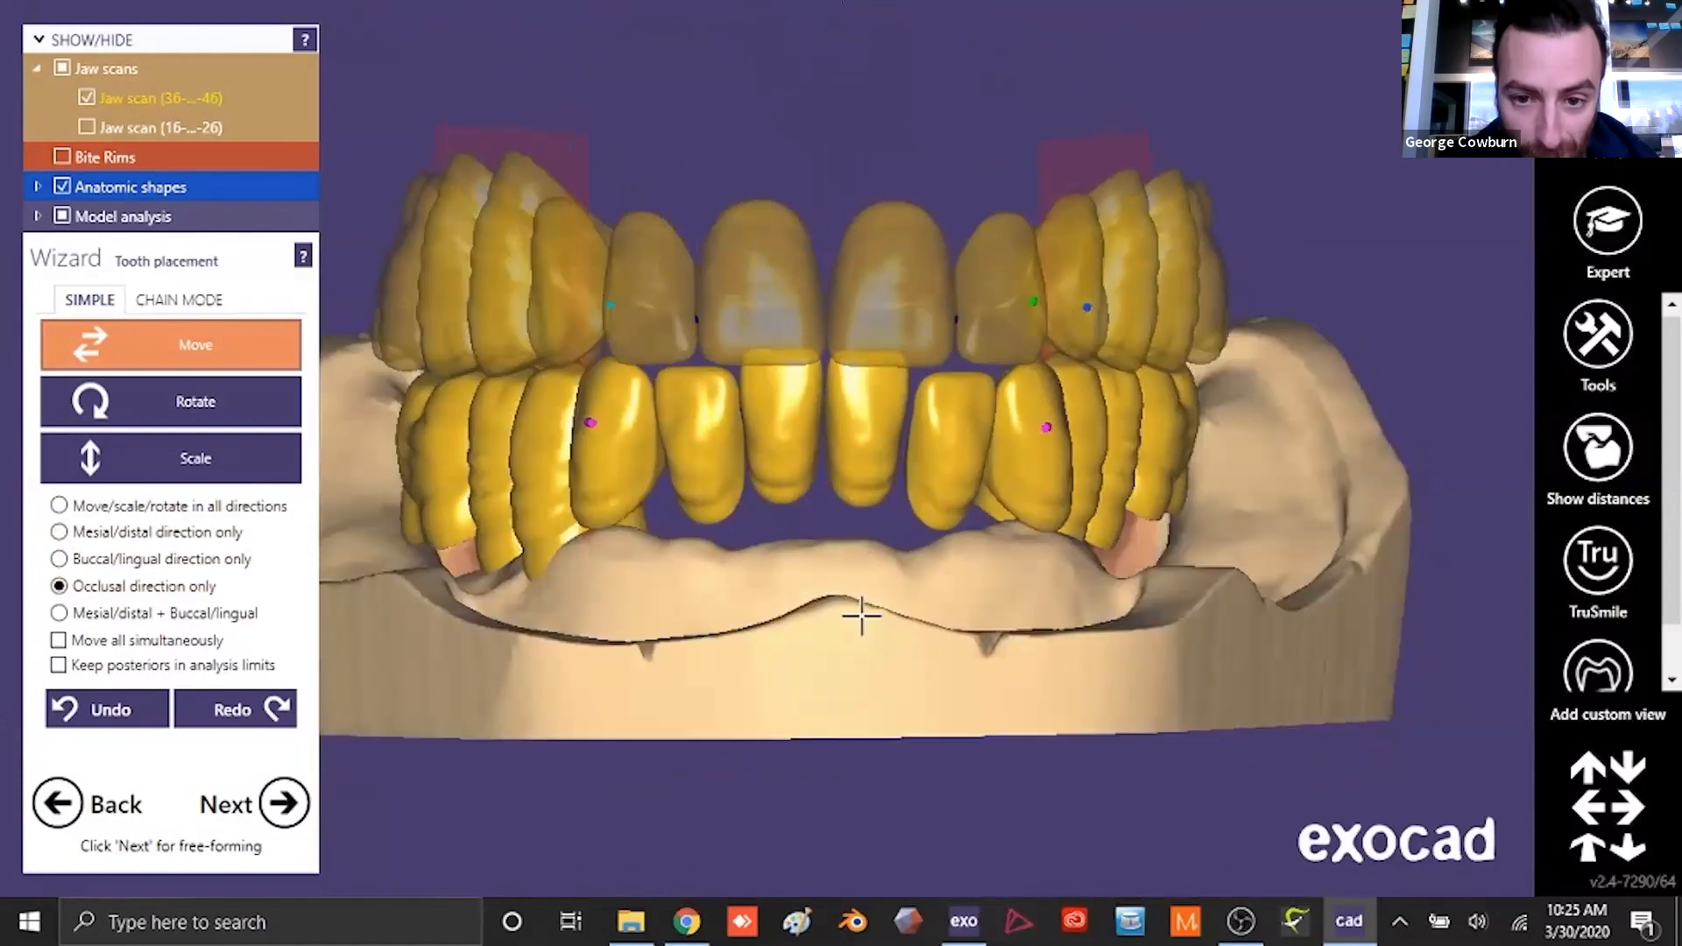
- Raise the lower lateral incisors in the occlusal direction to the level of the lower central incisors
scroll(765, 394, up, 4)
drag(606, 486, 605, 458)
right_drag(962, 462, 883, 484)
scroll(883, 484, down, 4)
scroll(883, 485, up, 4)
- Move the lower incisors in the mesial/distal direction only to close the gaps between neighbouring teeth
click(59, 532)
right_drag(789, 537, 969, 611)
scroll(881, 458, down, 4)
scroll(923, 495, up, 4)
scroll(924, 496, down, 4)
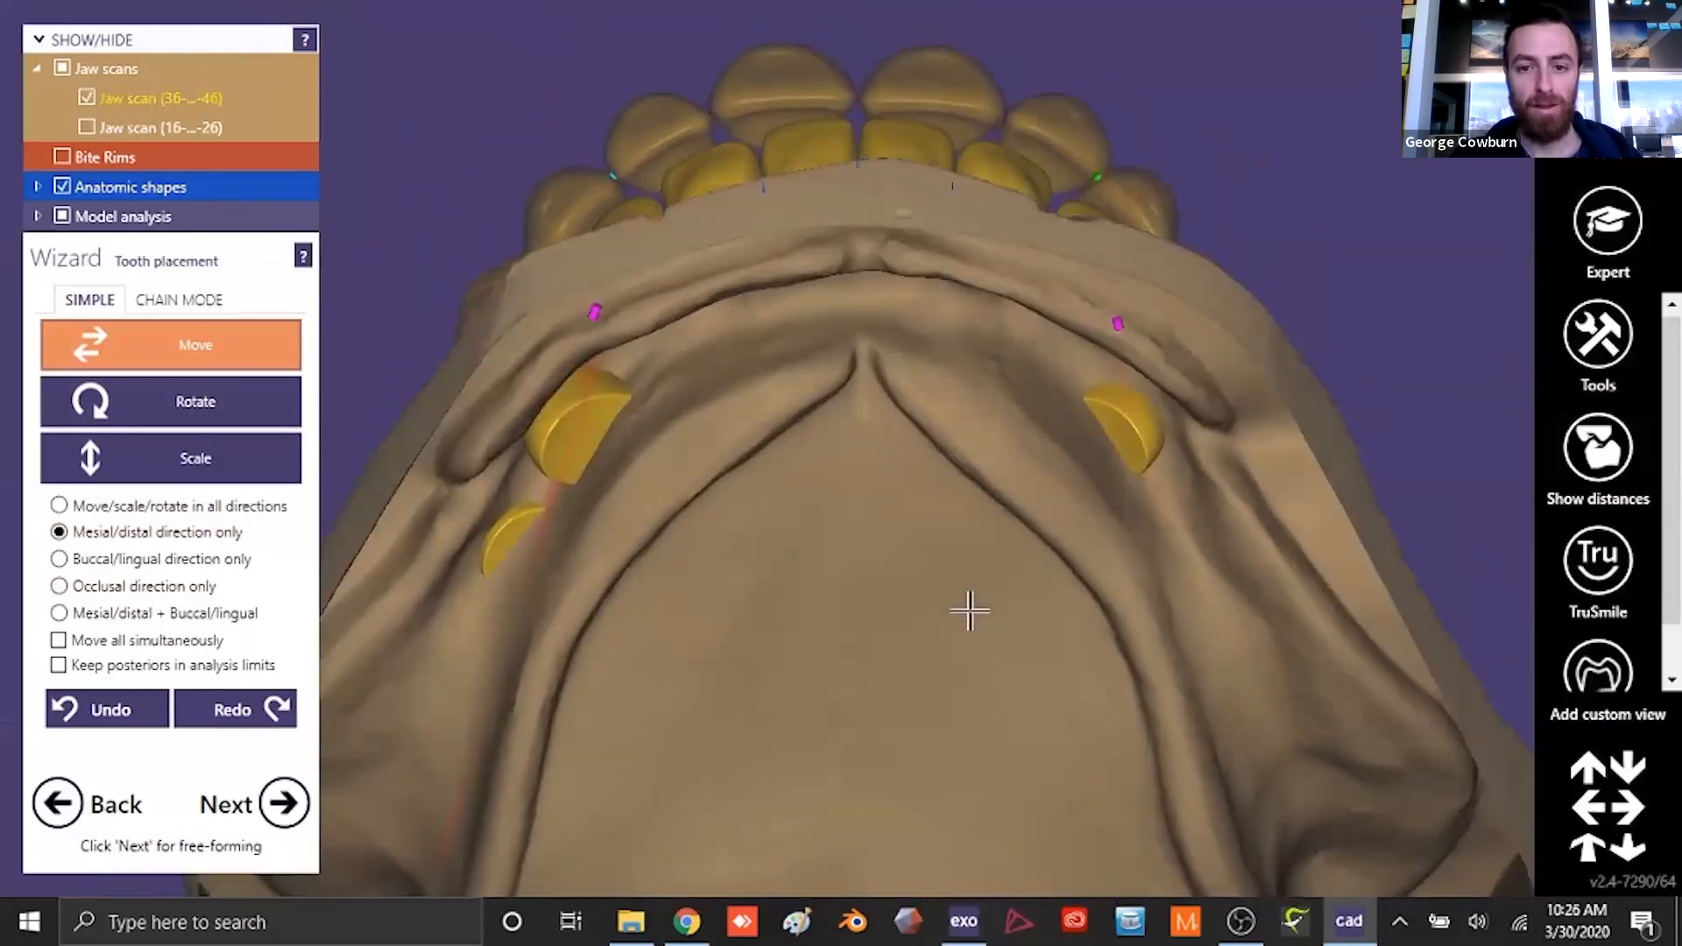
scroll(824, 126, up, 4)
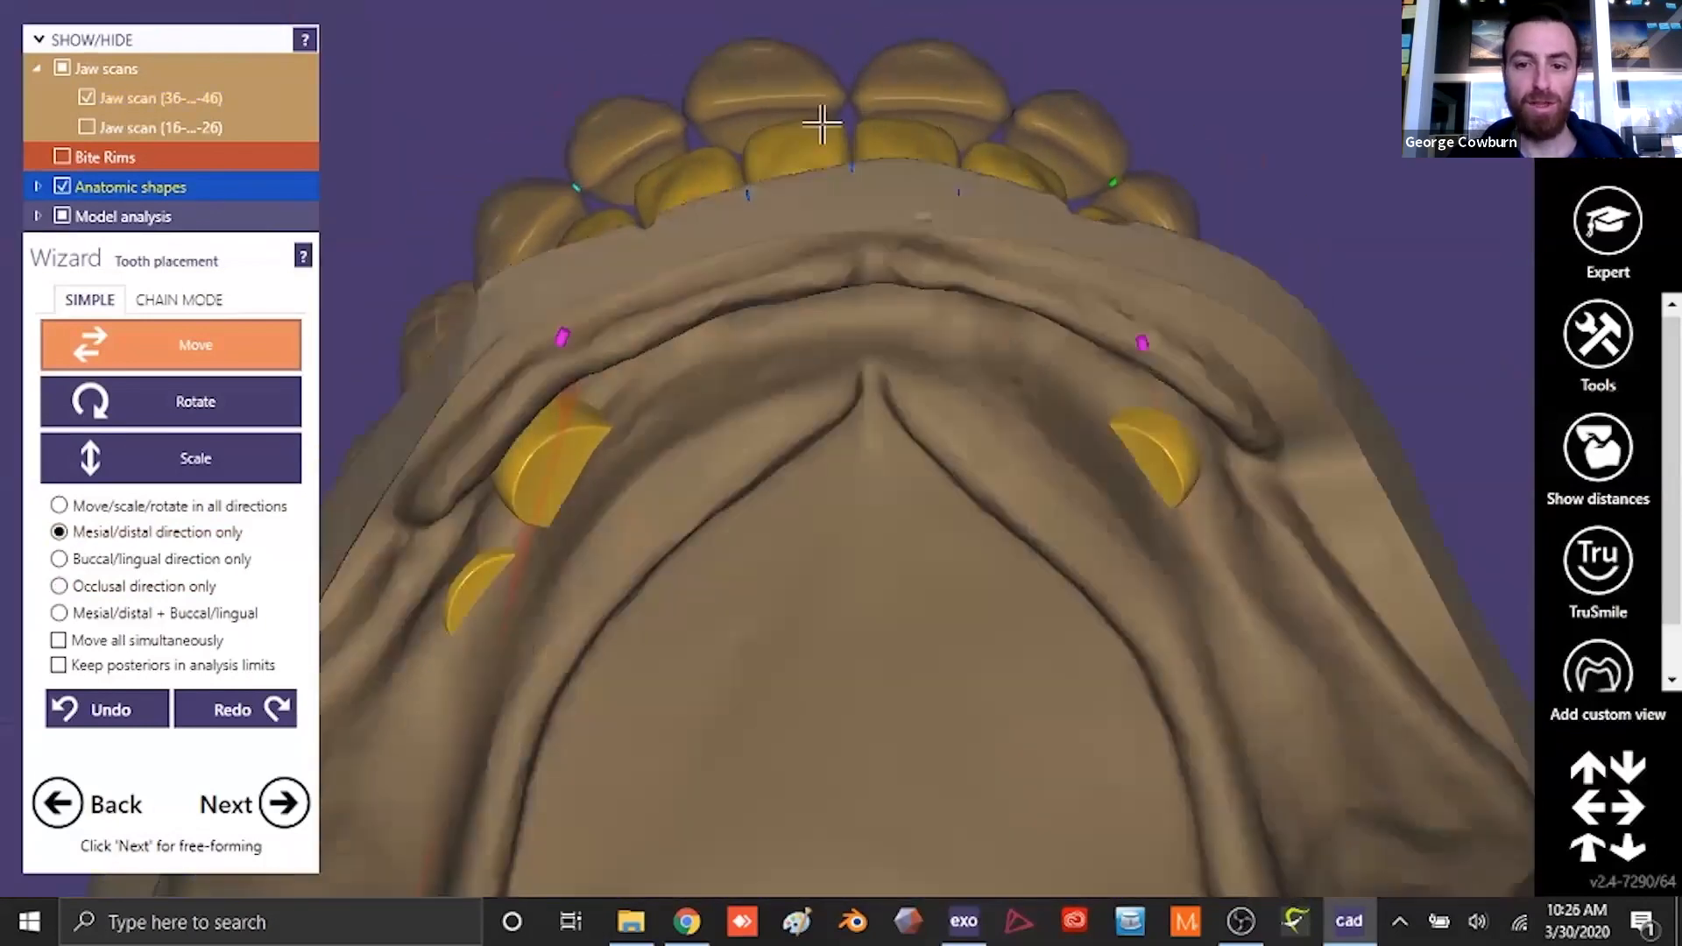
- Rotate the lower incisors to align them along the arch, using the mesial/distal tilt restriction
click(147, 403)
right_drag(820, 140, 973, 621)
scroll(950, 248, down, 4)
scroll(1022, 612, up, 4)
scroll(863, 281, up, 4)
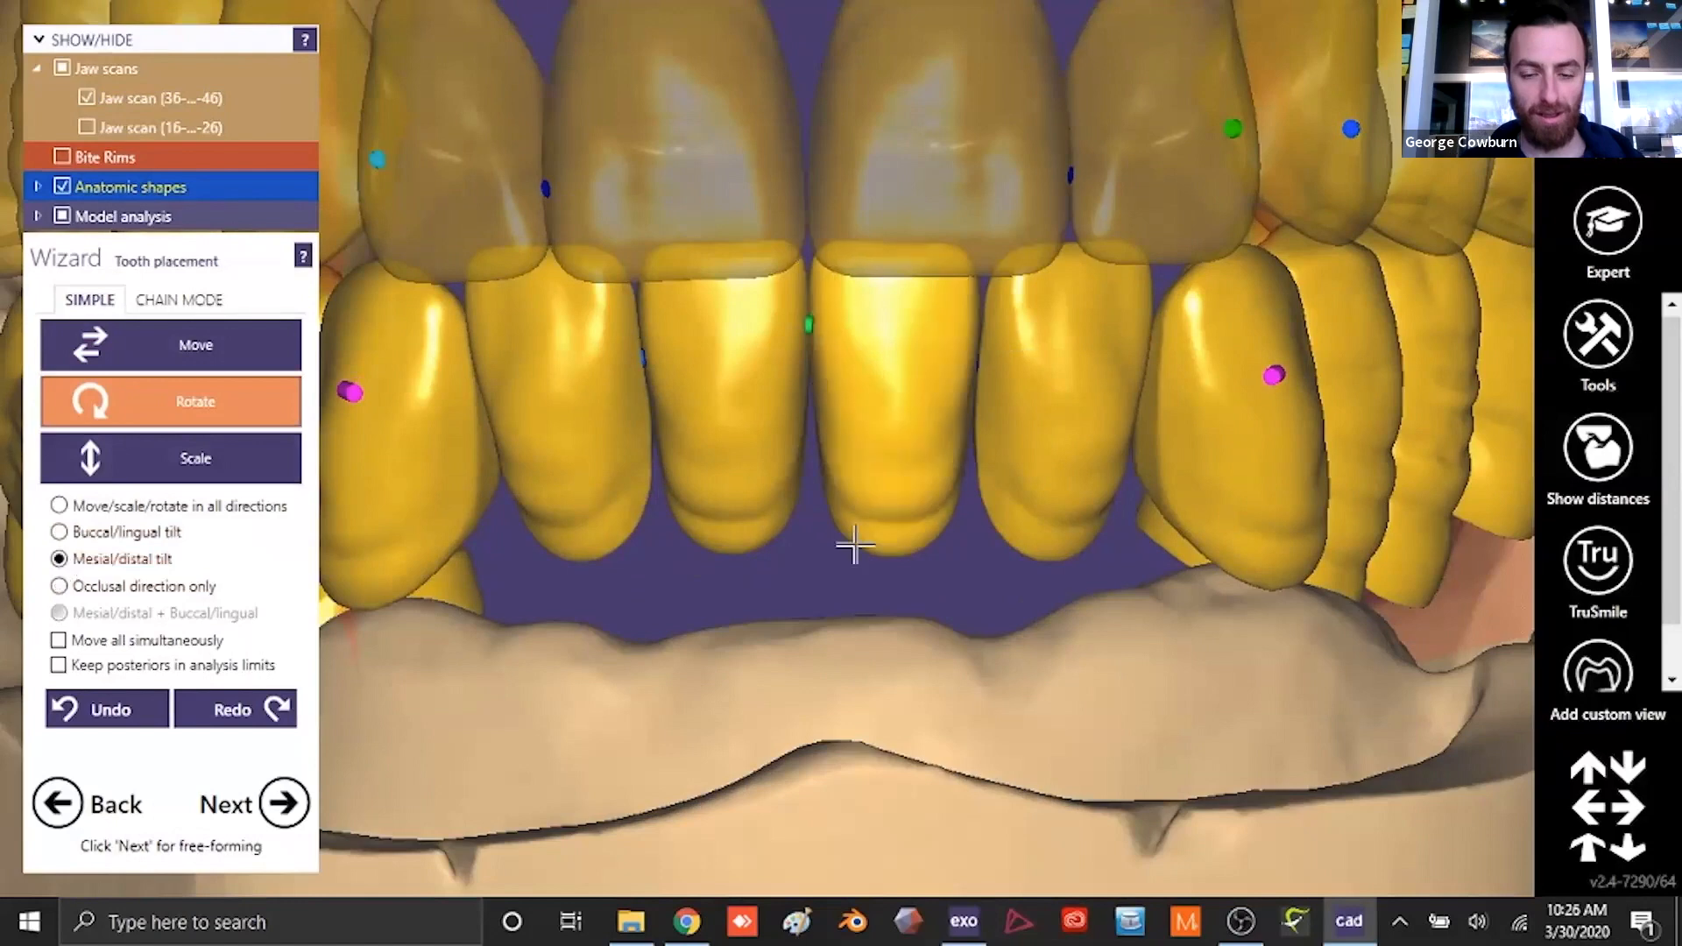
- Rotate the lower canine on the patient's left side with the buccal/lingual tilt restriction and switch to moving in the buccal/lingual direction
click(203, 345)
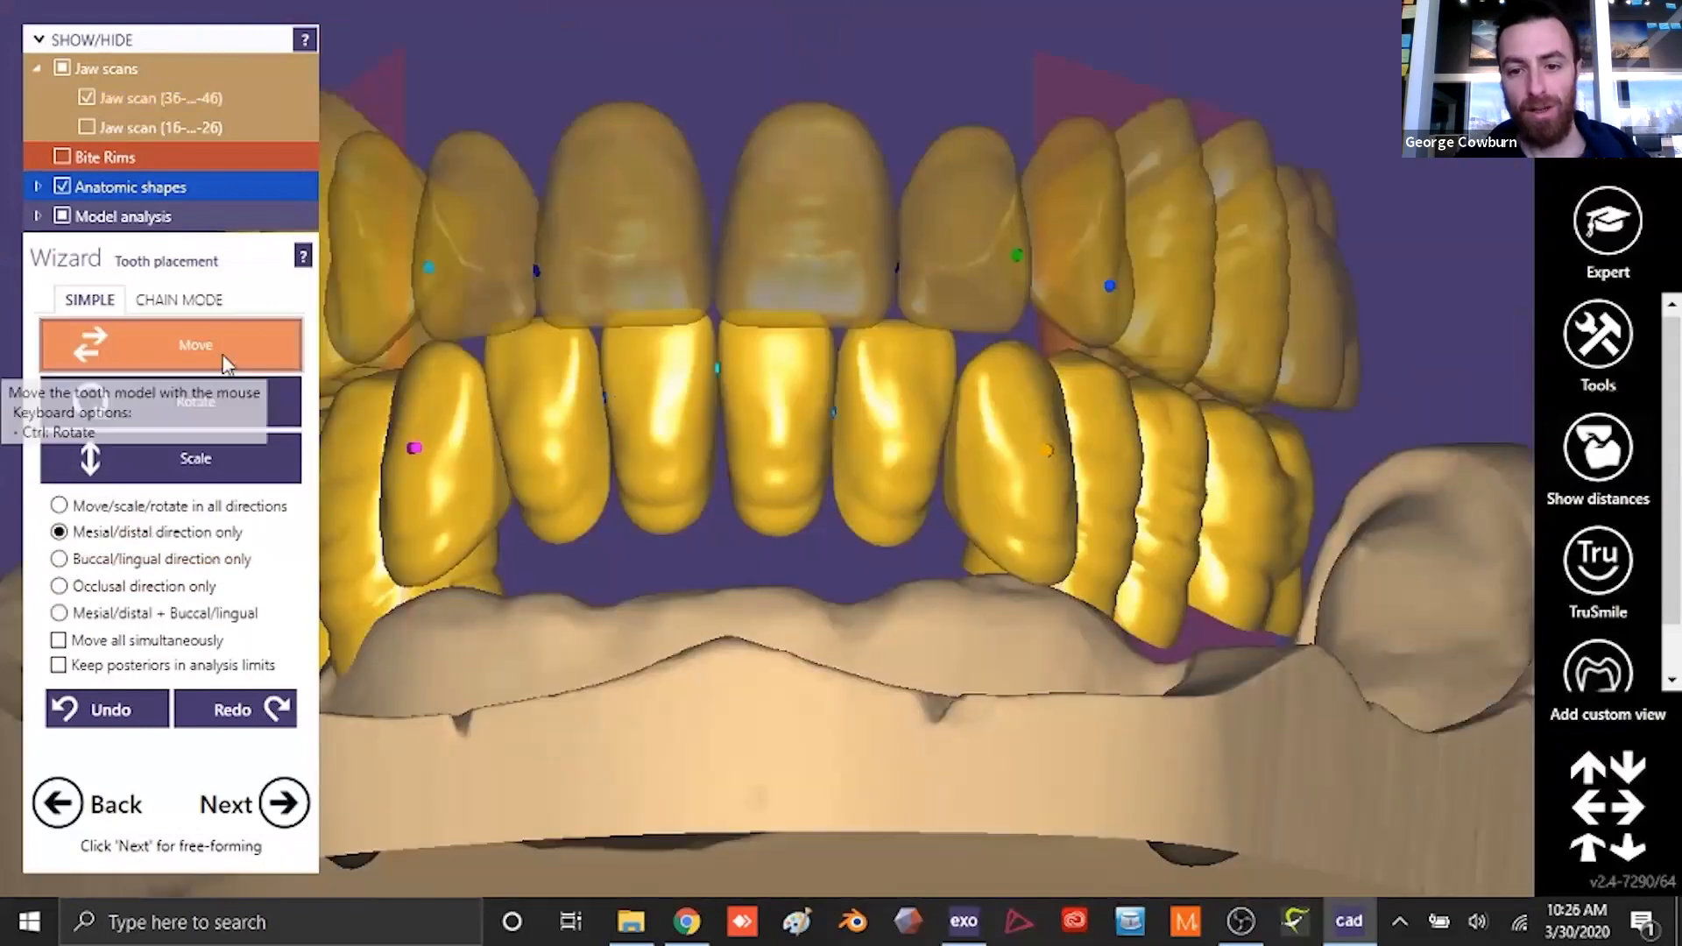
click(140, 401)
scroll(957, 436, up, 2)
drag(1034, 447, 1060, 386)
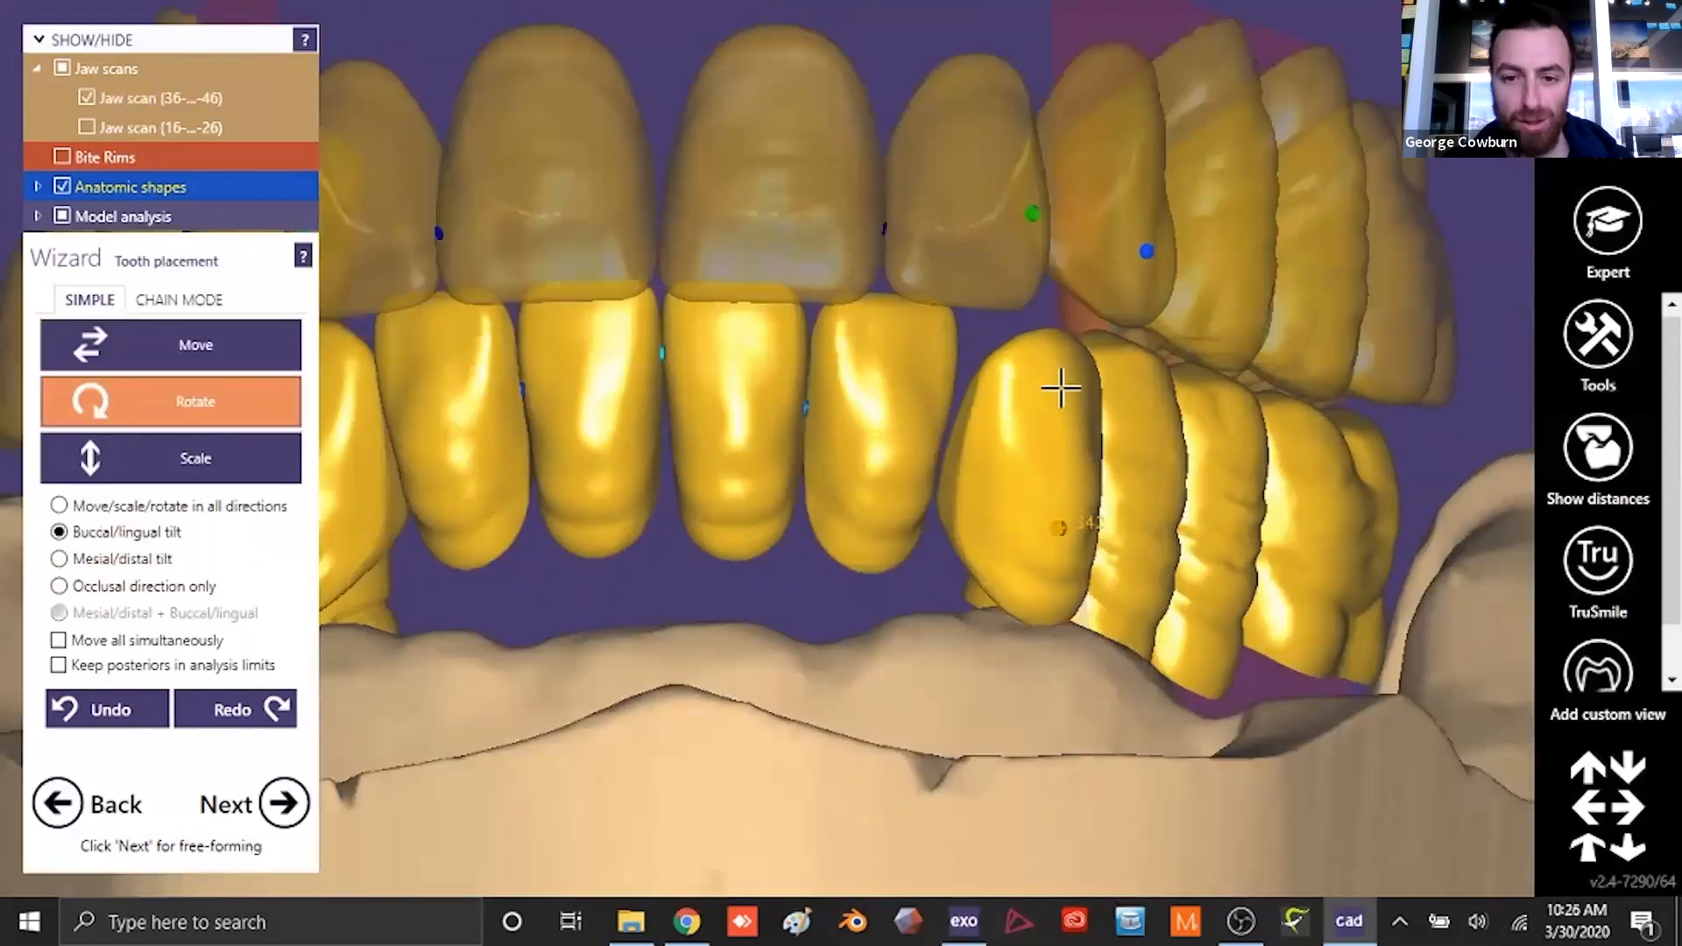
click(186, 347)
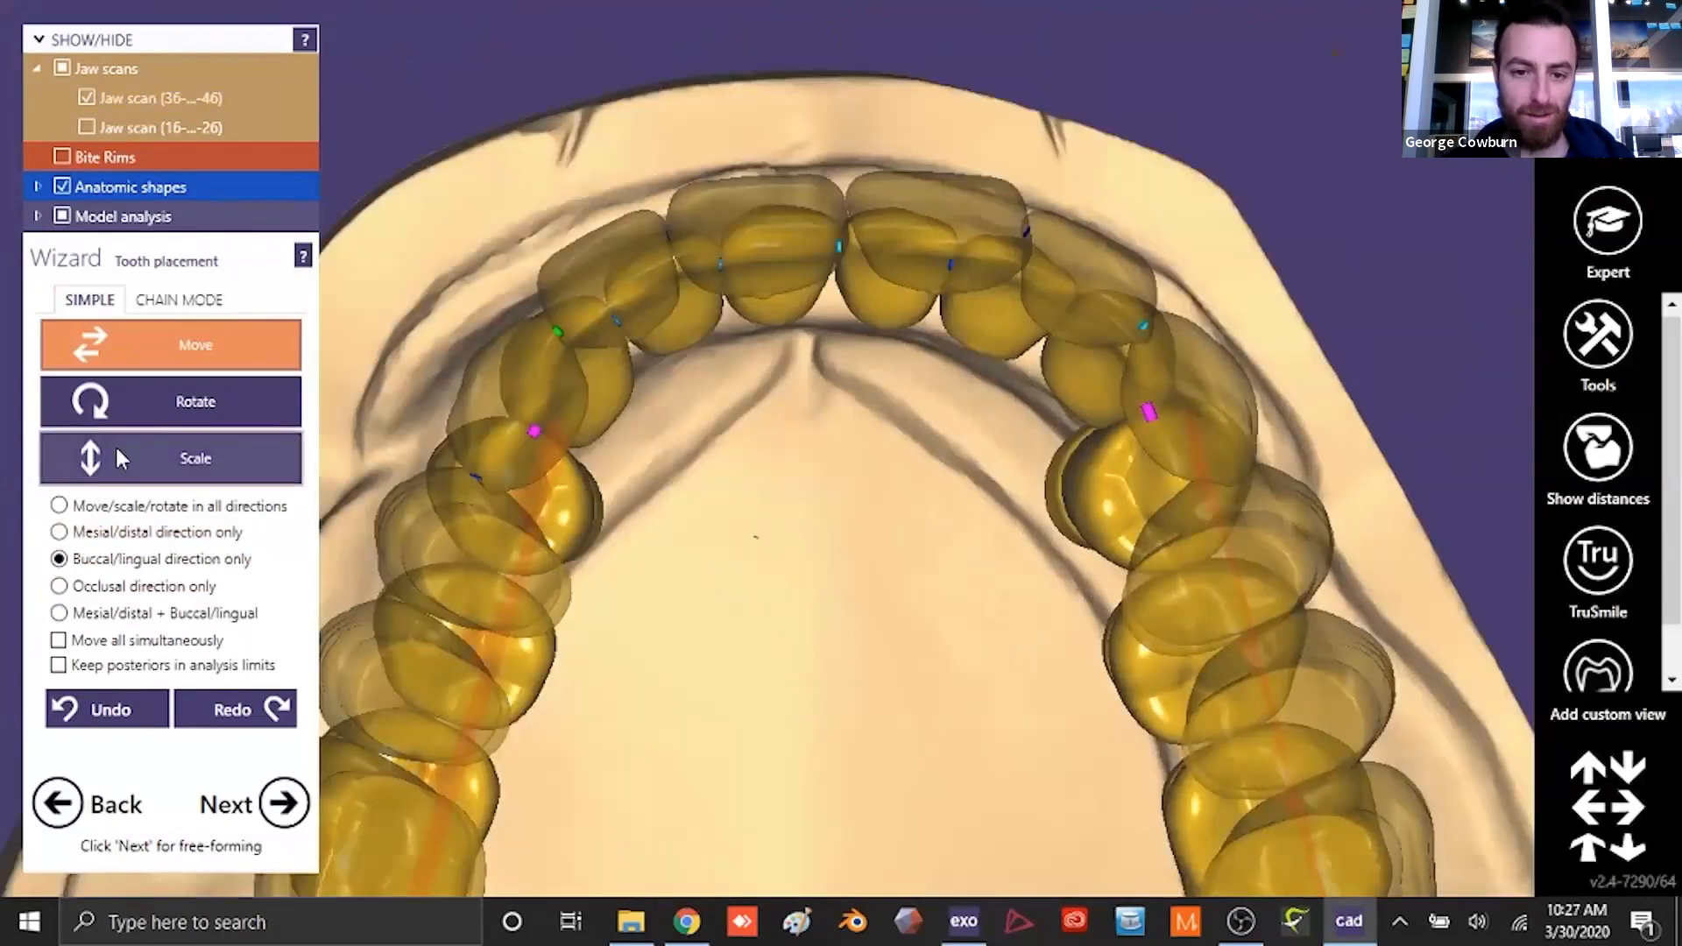
- Adjust the height of the lower canine on the patient's left side, moving it in the occlusal direction only
click(118, 403)
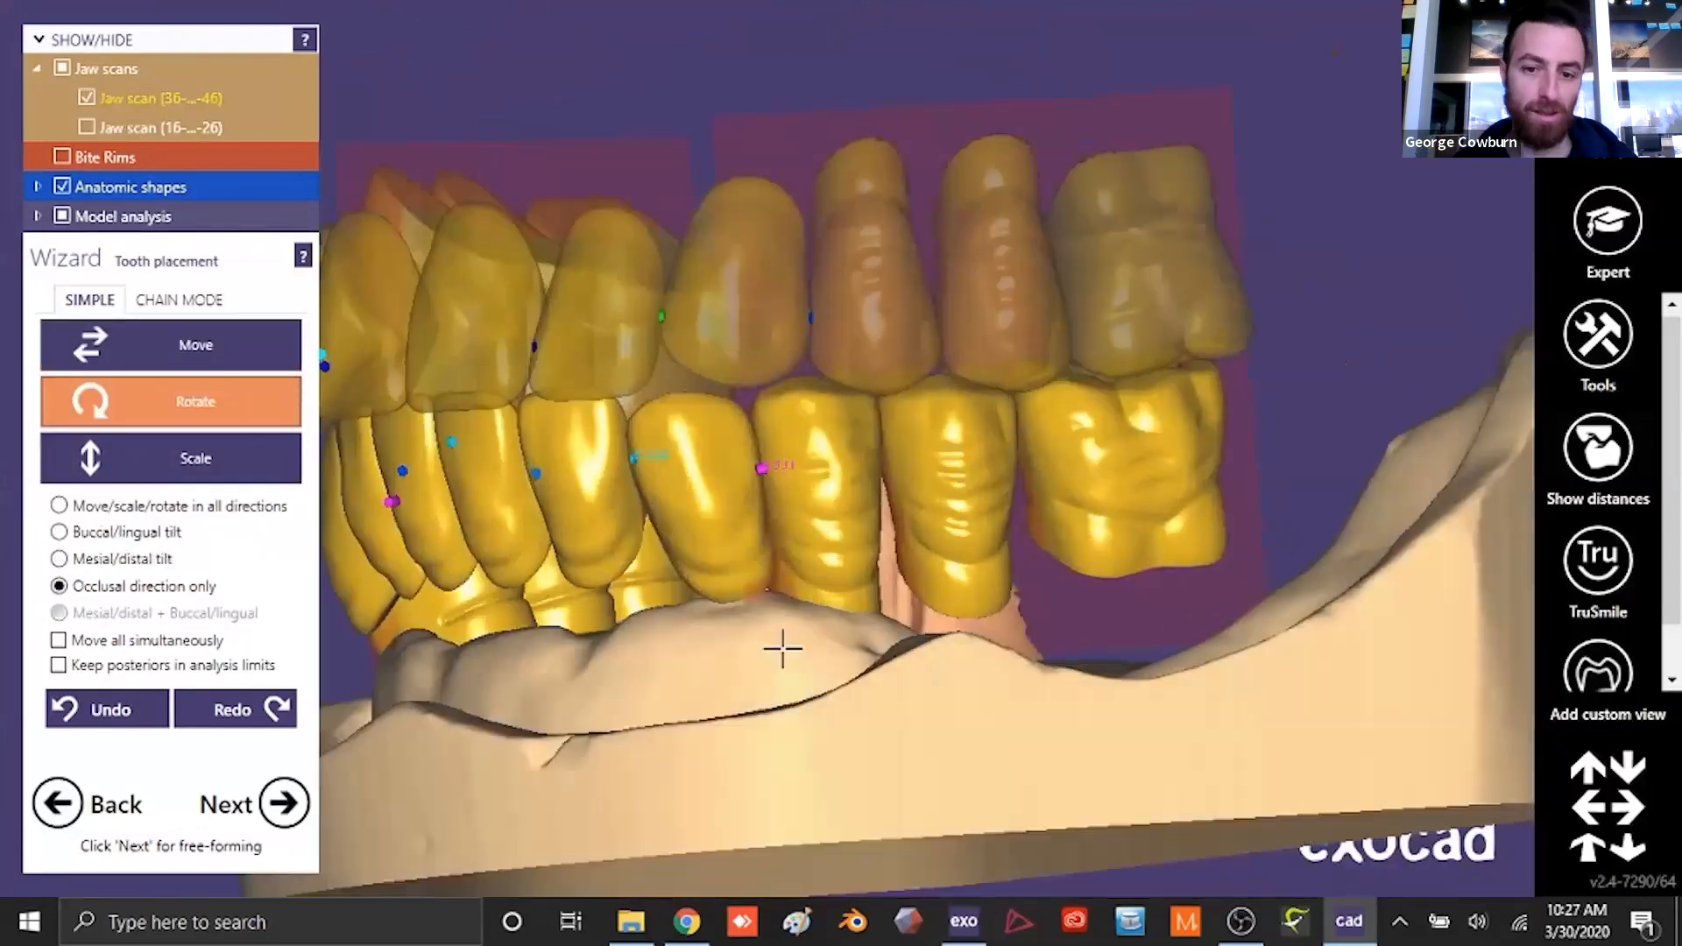
right_drag(783, 648, 793, 652)
click(114, 348)
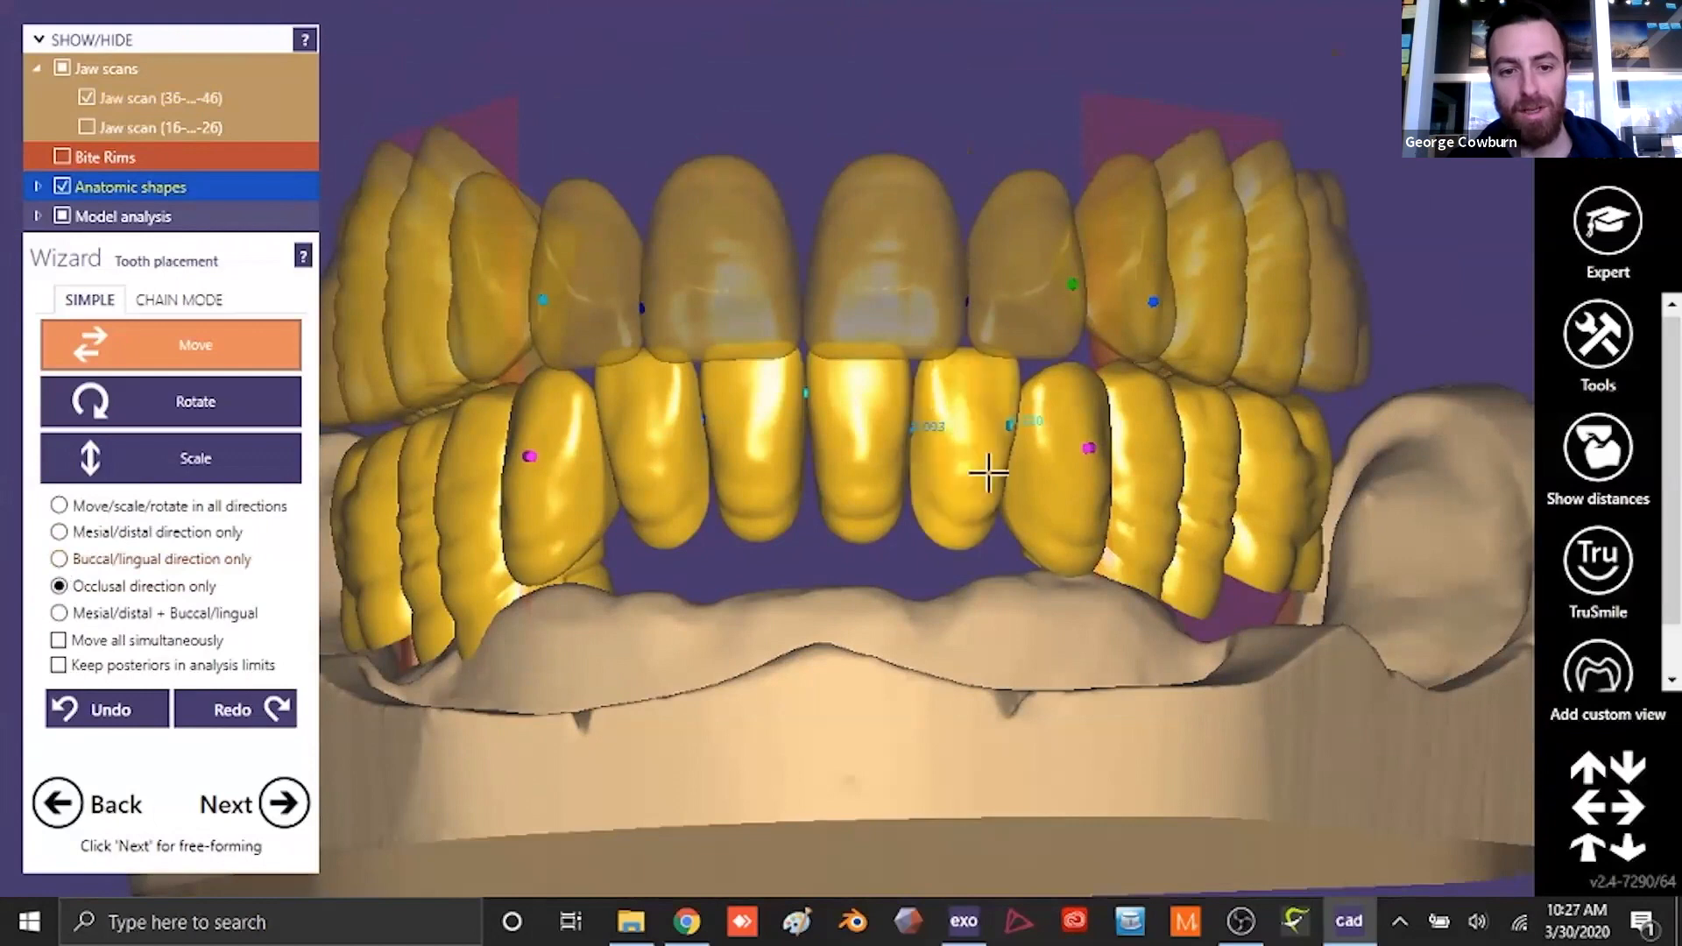
drag(1076, 484, 1076, 495)
scroll(1073, 610, down, 4)
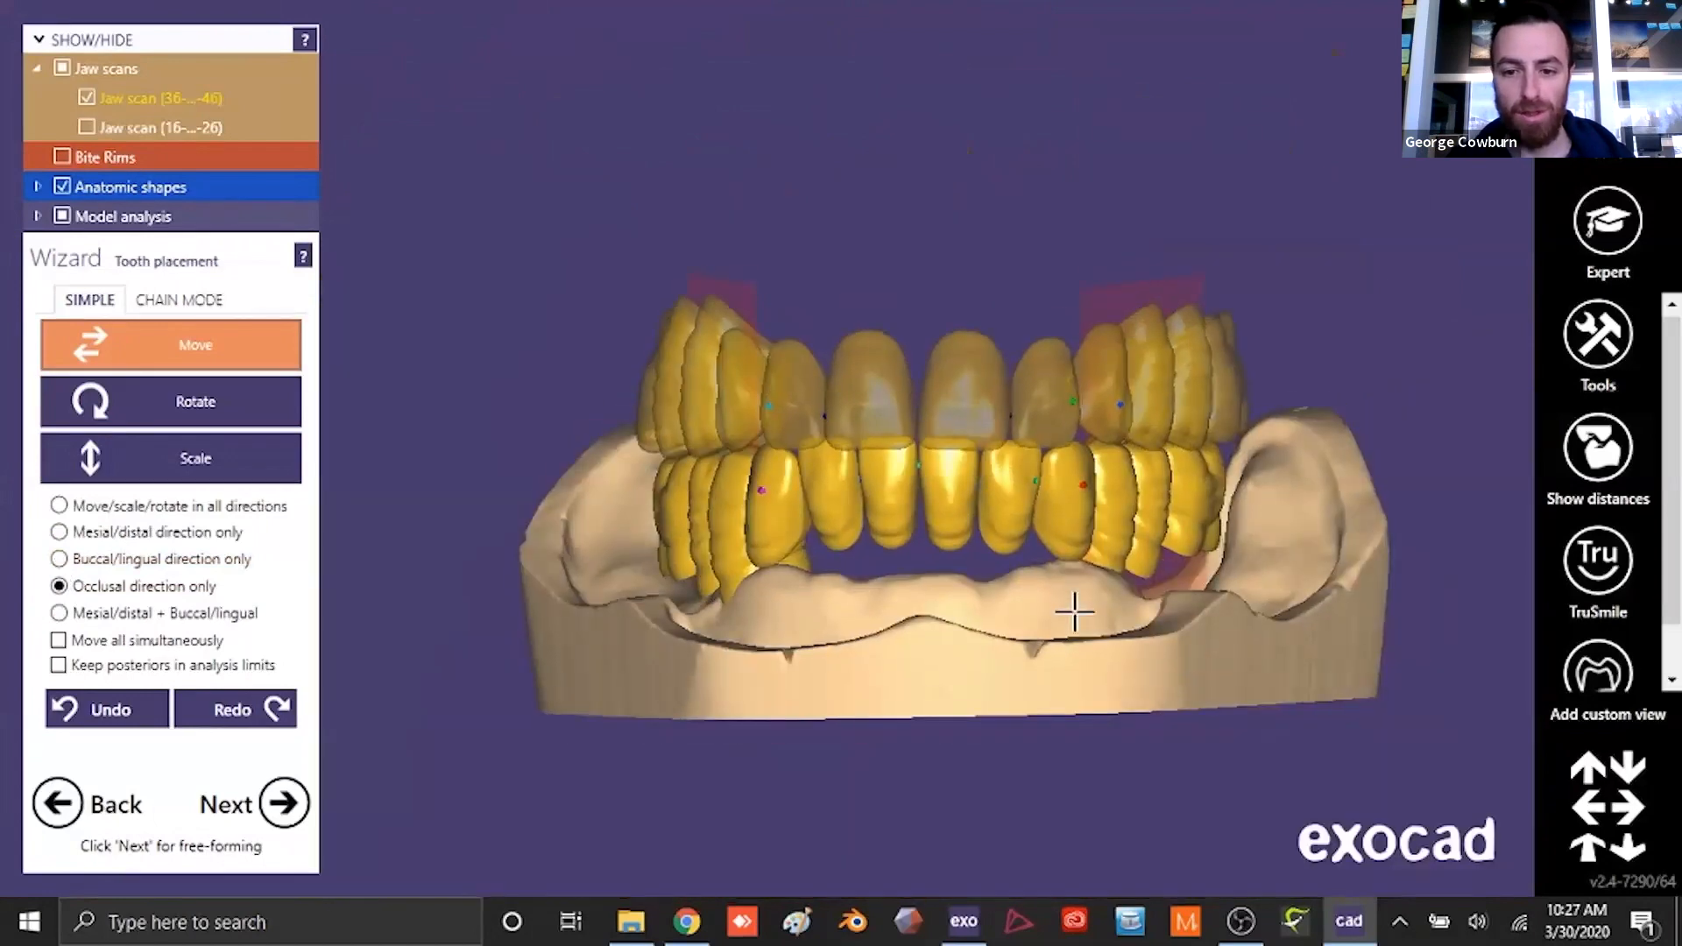
right_drag(866, 682, 997, 652)
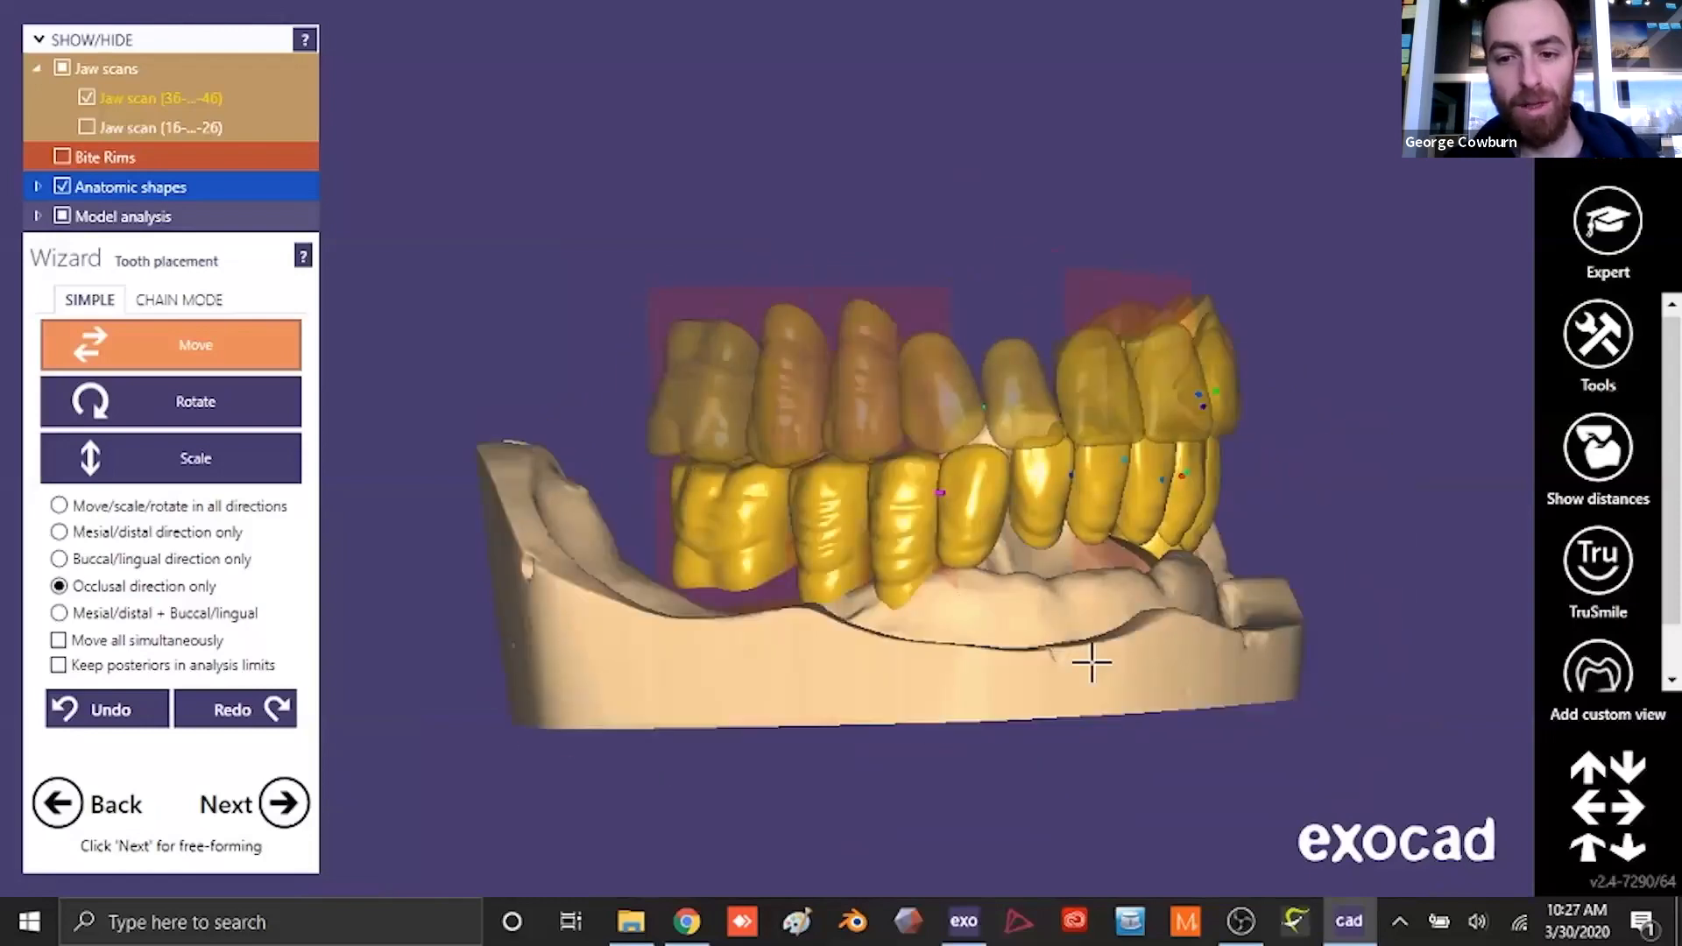
- Adjust the lower canine on the patient's right side in the mesial/distal direction and its buccal/lingual tilt
scroll(1092, 663, up, 4)
click(113, 532)
right_drag(777, 706, 1104, 602)
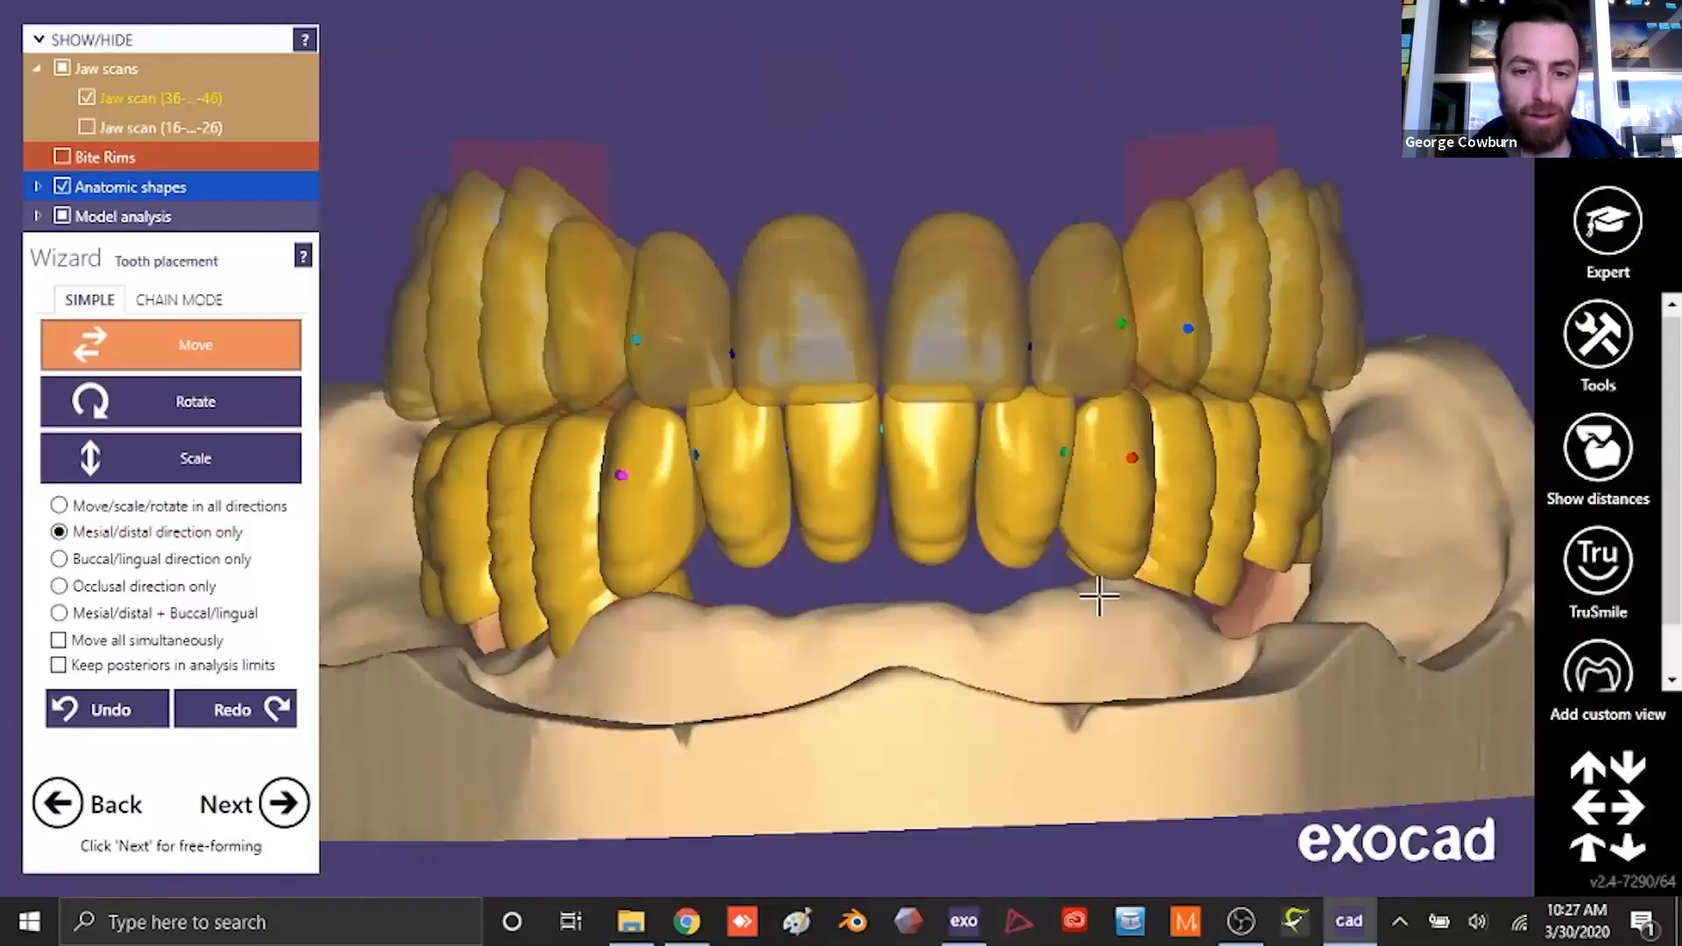
click(195, 401)
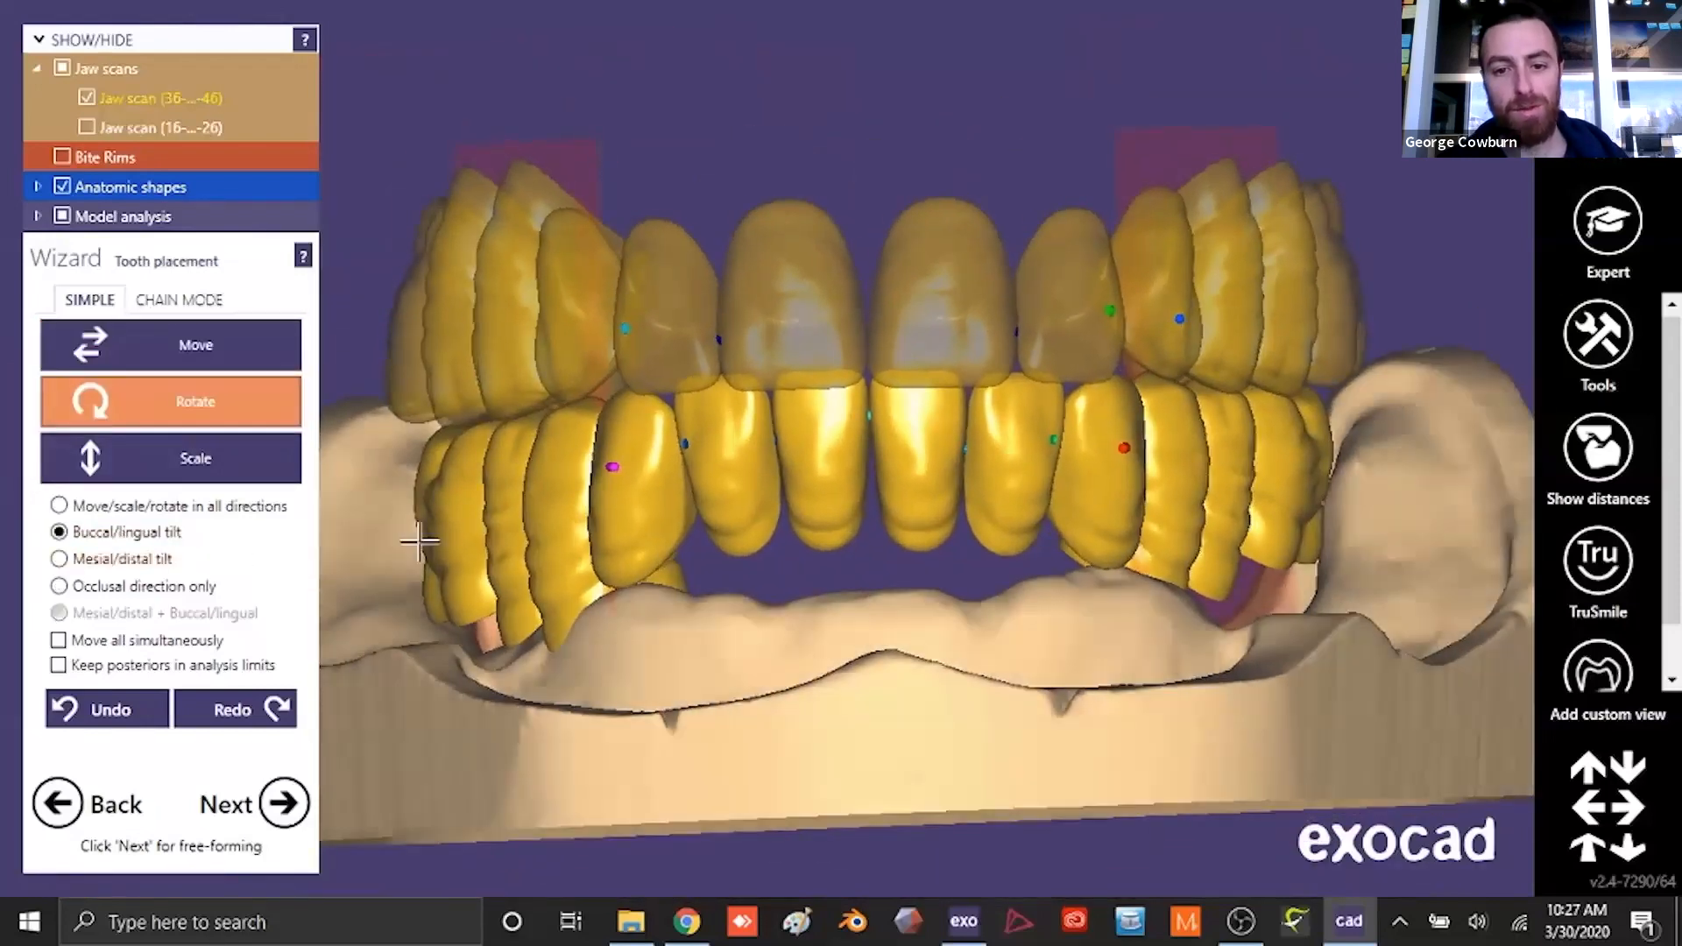
- Move the lower canine on the patient's right side in the buccal/lingual direction and raise it occlusally to the incisors' level
click(140, 349)
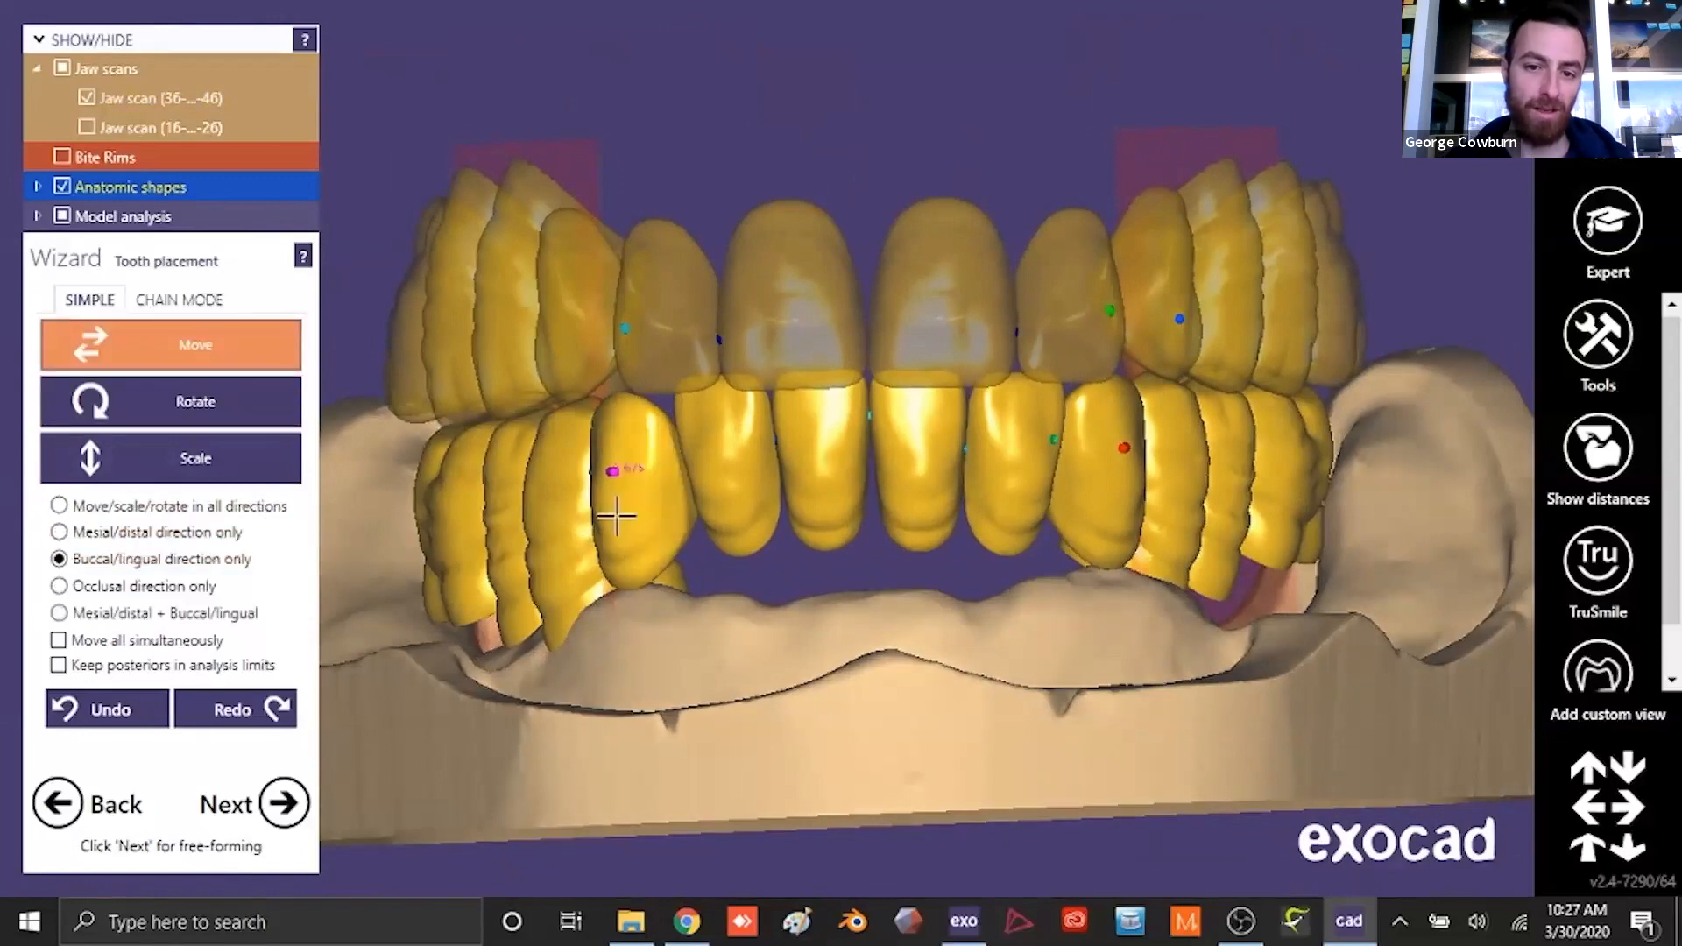
scroll(923, 630, down, 2)
right_drag(923, 631, 924, 627)
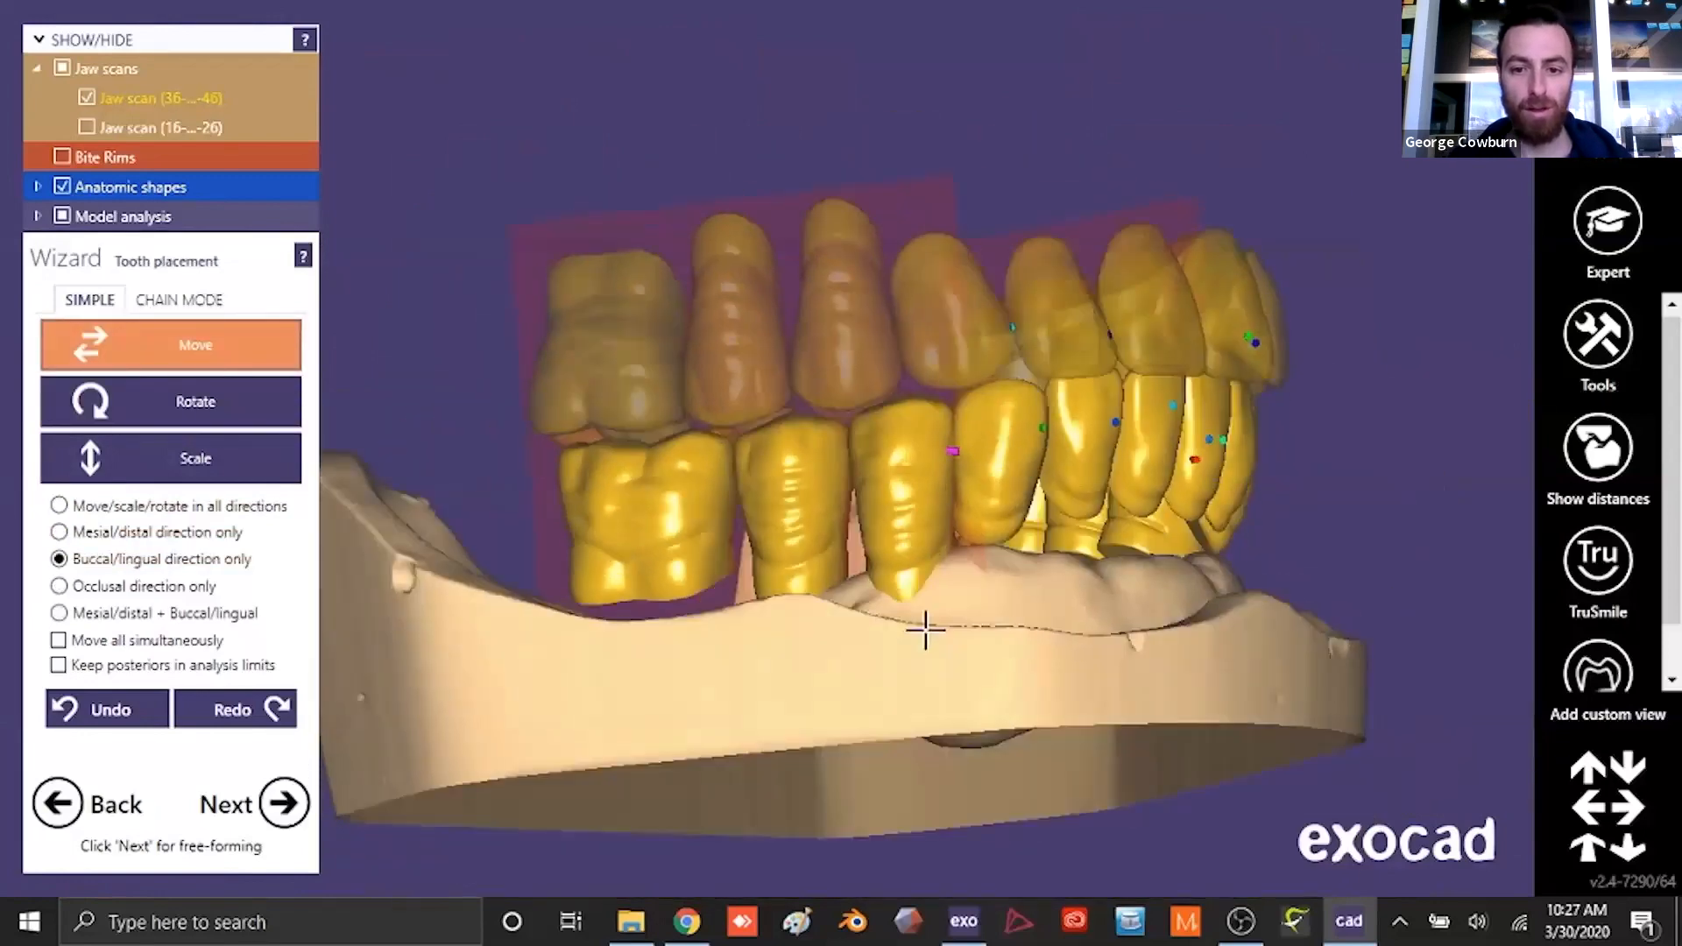
scroll(924, 627, up, 2)
scroll(987, 485, down, 3)
right_drag(987, 486, 1103, 693)
scroll(946, 450, up, 2)
right_drag(1012, 650, 992, 660)
- Show the bite rims and make them translucent to compare the tooth positions of both arches with them
click(62, 156)
drag(123, 158, 190, 165)
scroll(954, 424, down, 2)
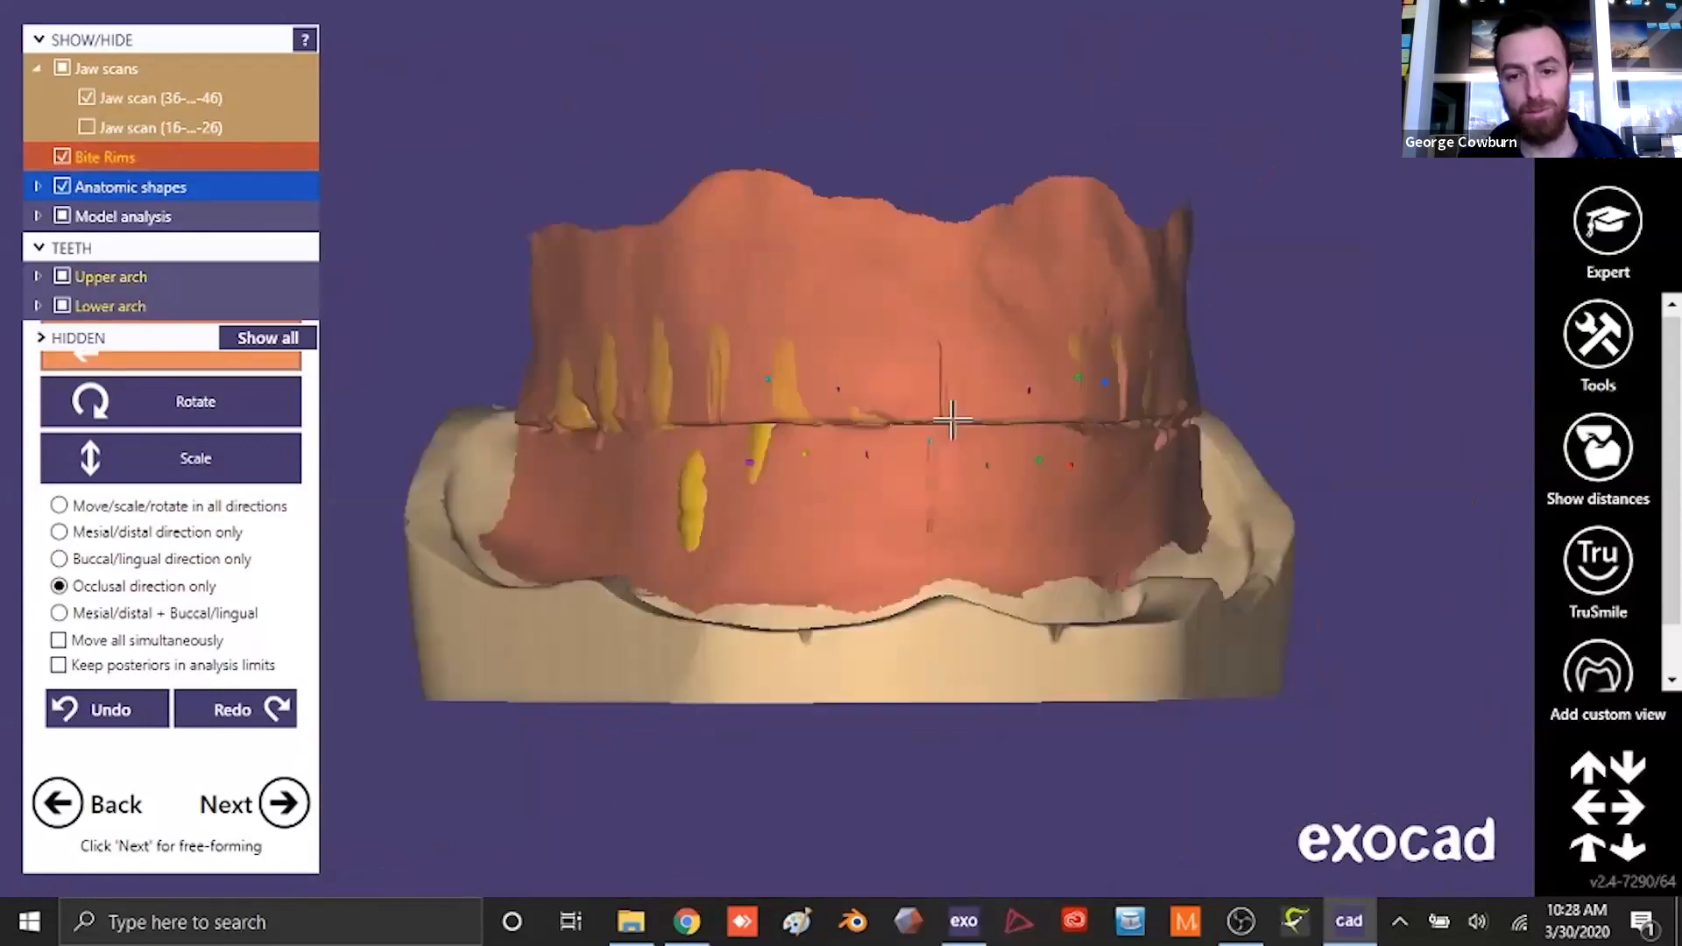
right_drag(954, 424, 1008, 422)
drag(154, 162, 122, 161)
right_drag(653, 368, 647, 365)
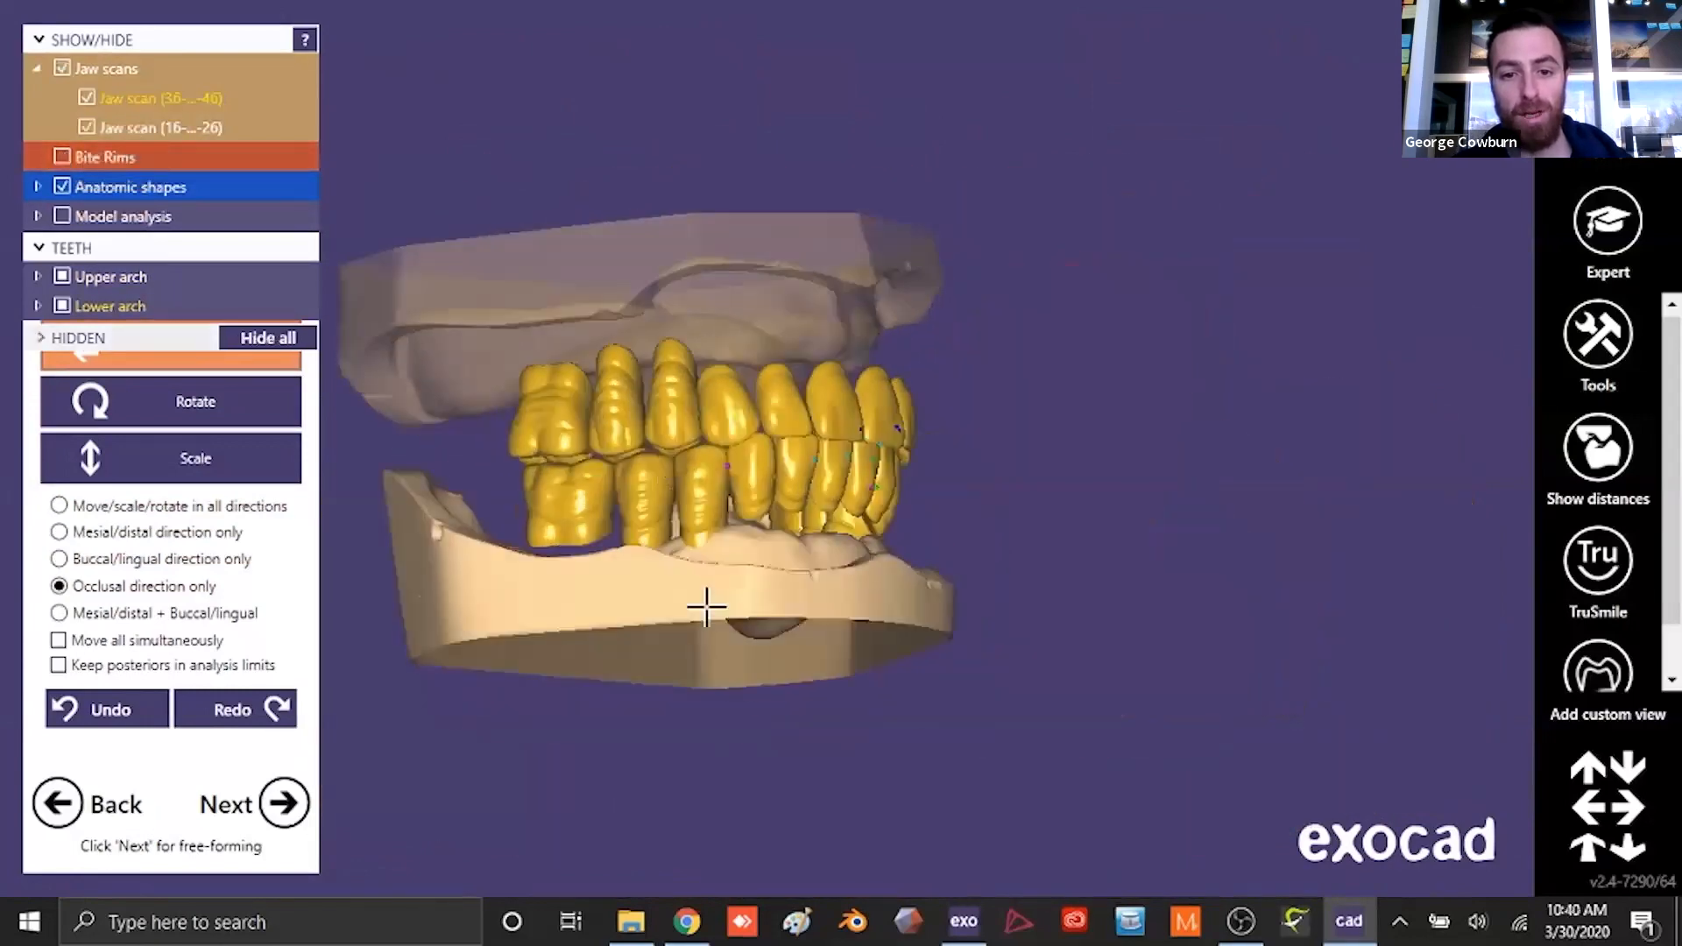
right_drag(706, 601, 848, 601)
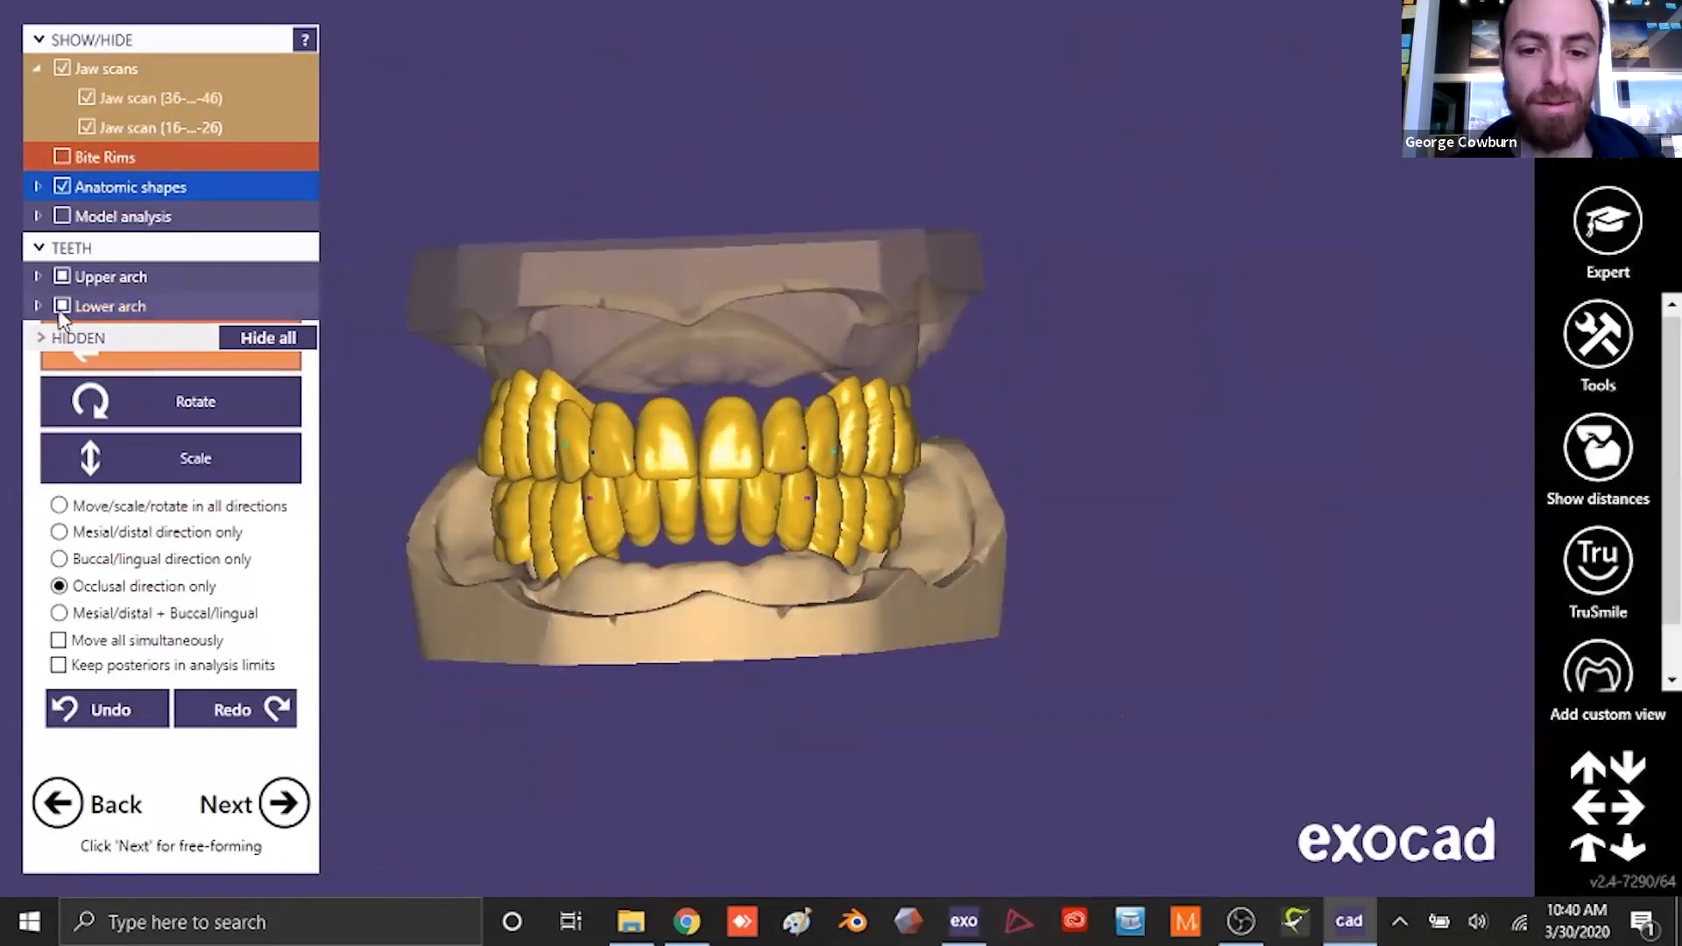
- View the upper arch and the lower arch separately, and display both arches together with their jaw scans
click(66, 310)
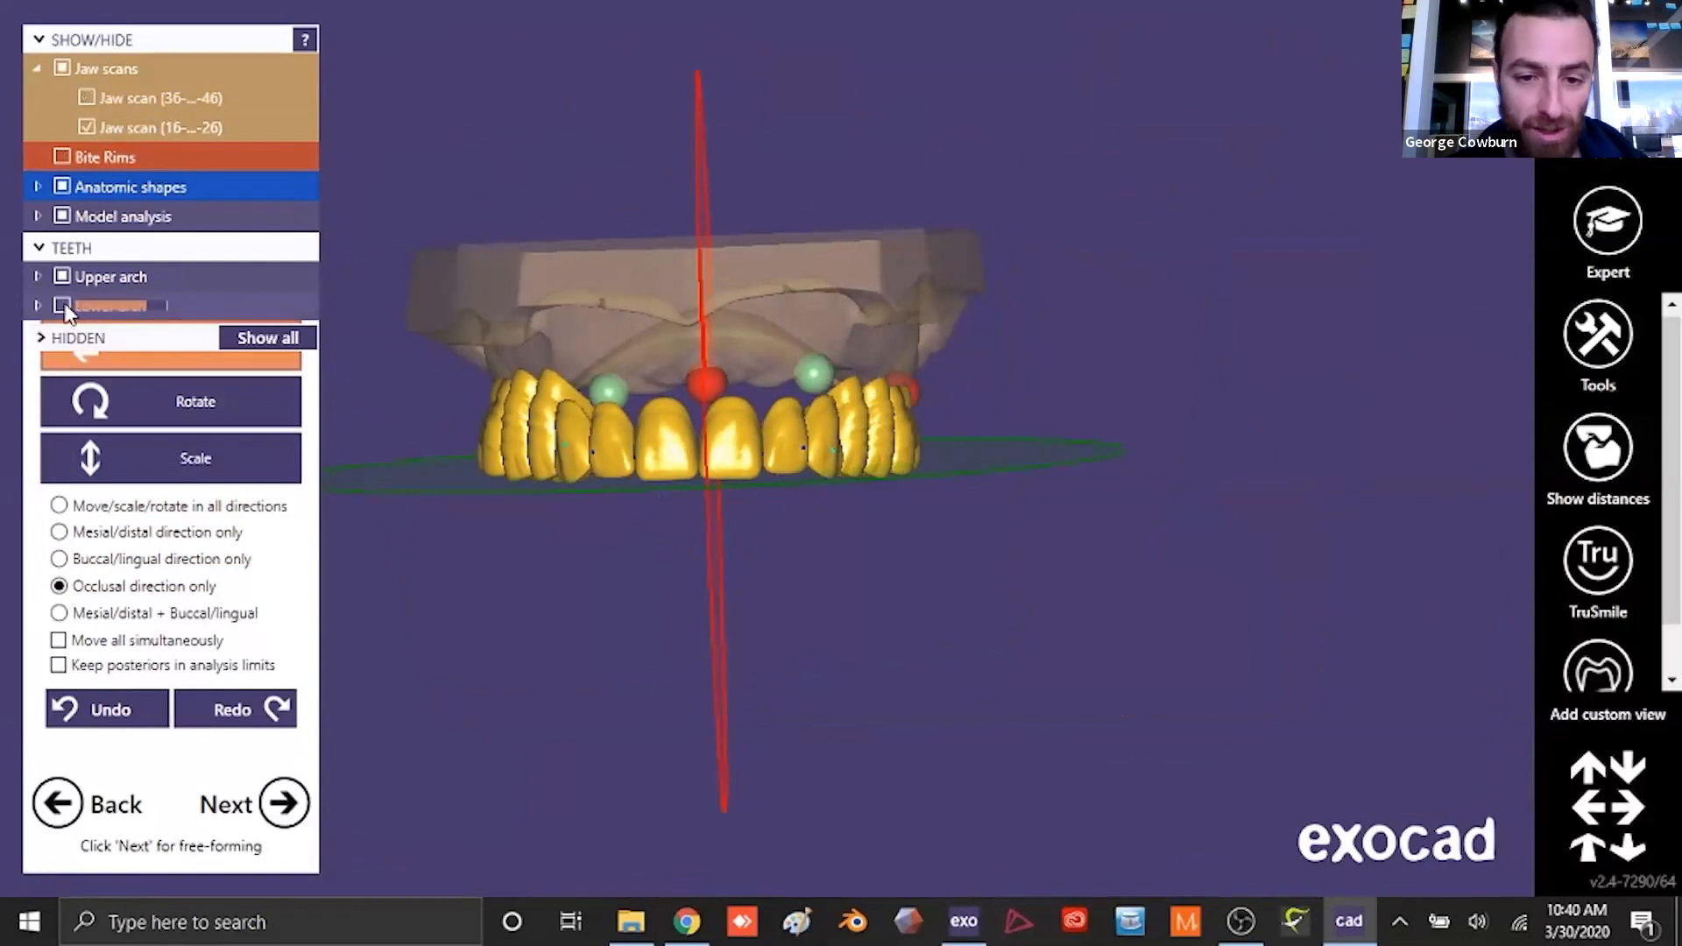
click(63, 306)
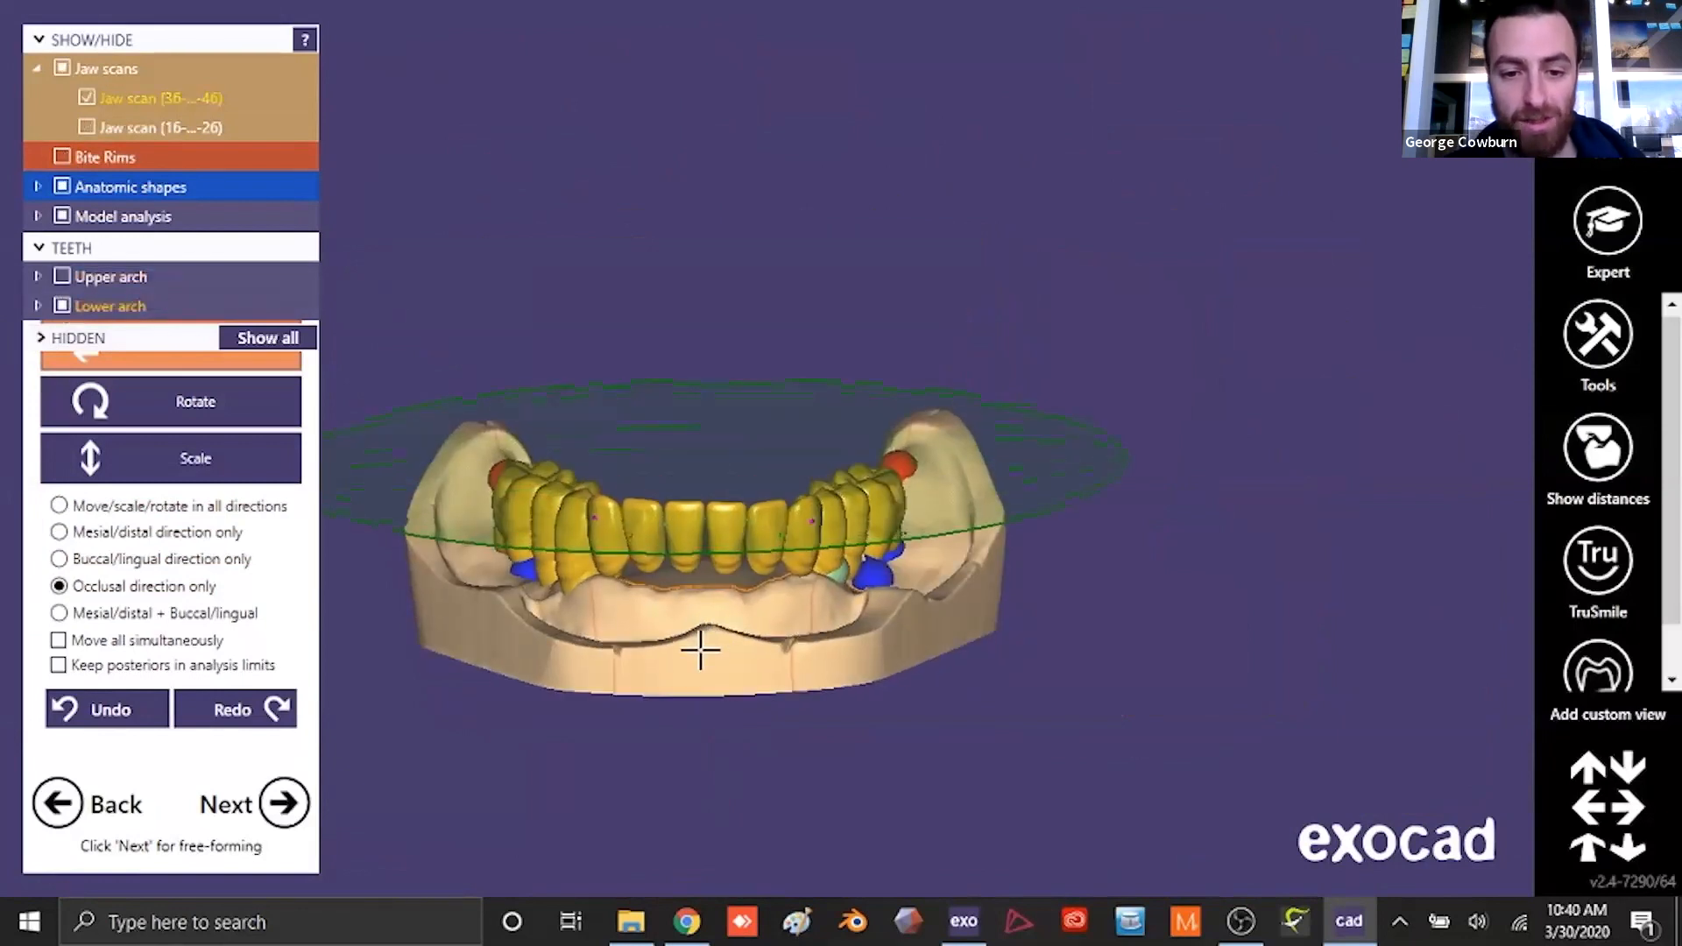
click(63, 276)
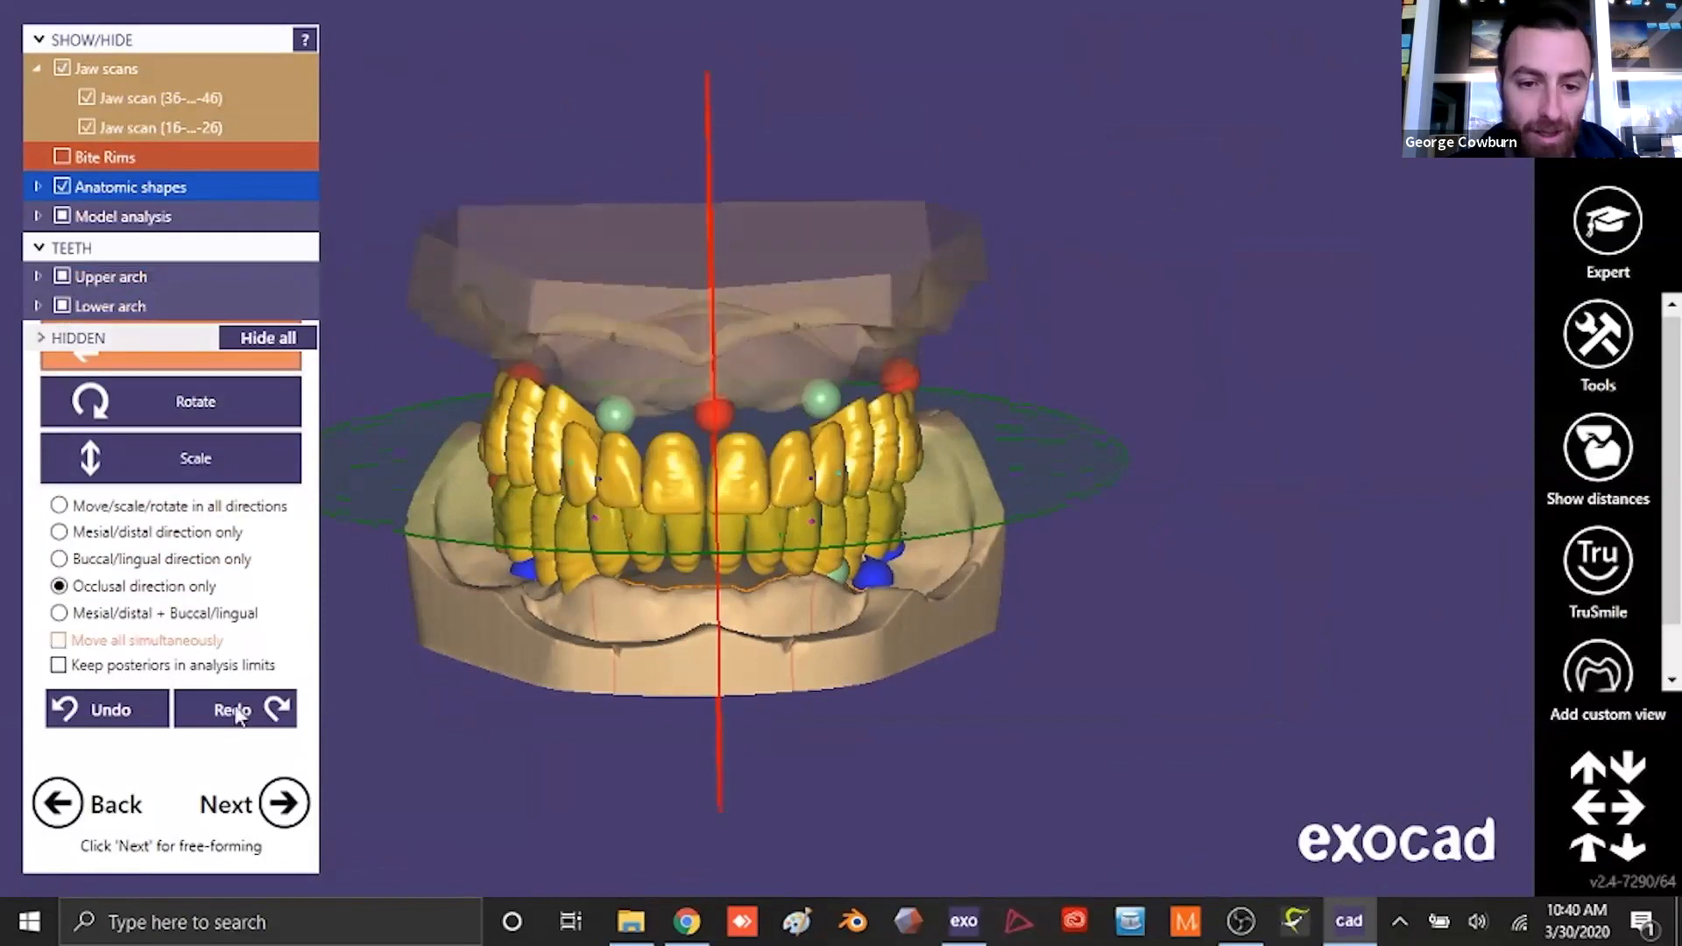
- Continue to free-forming despite the intersecting teeth and cut the occlusal and approximal intersections with 0.1 mm and 0 mm distances
click(249, 758)
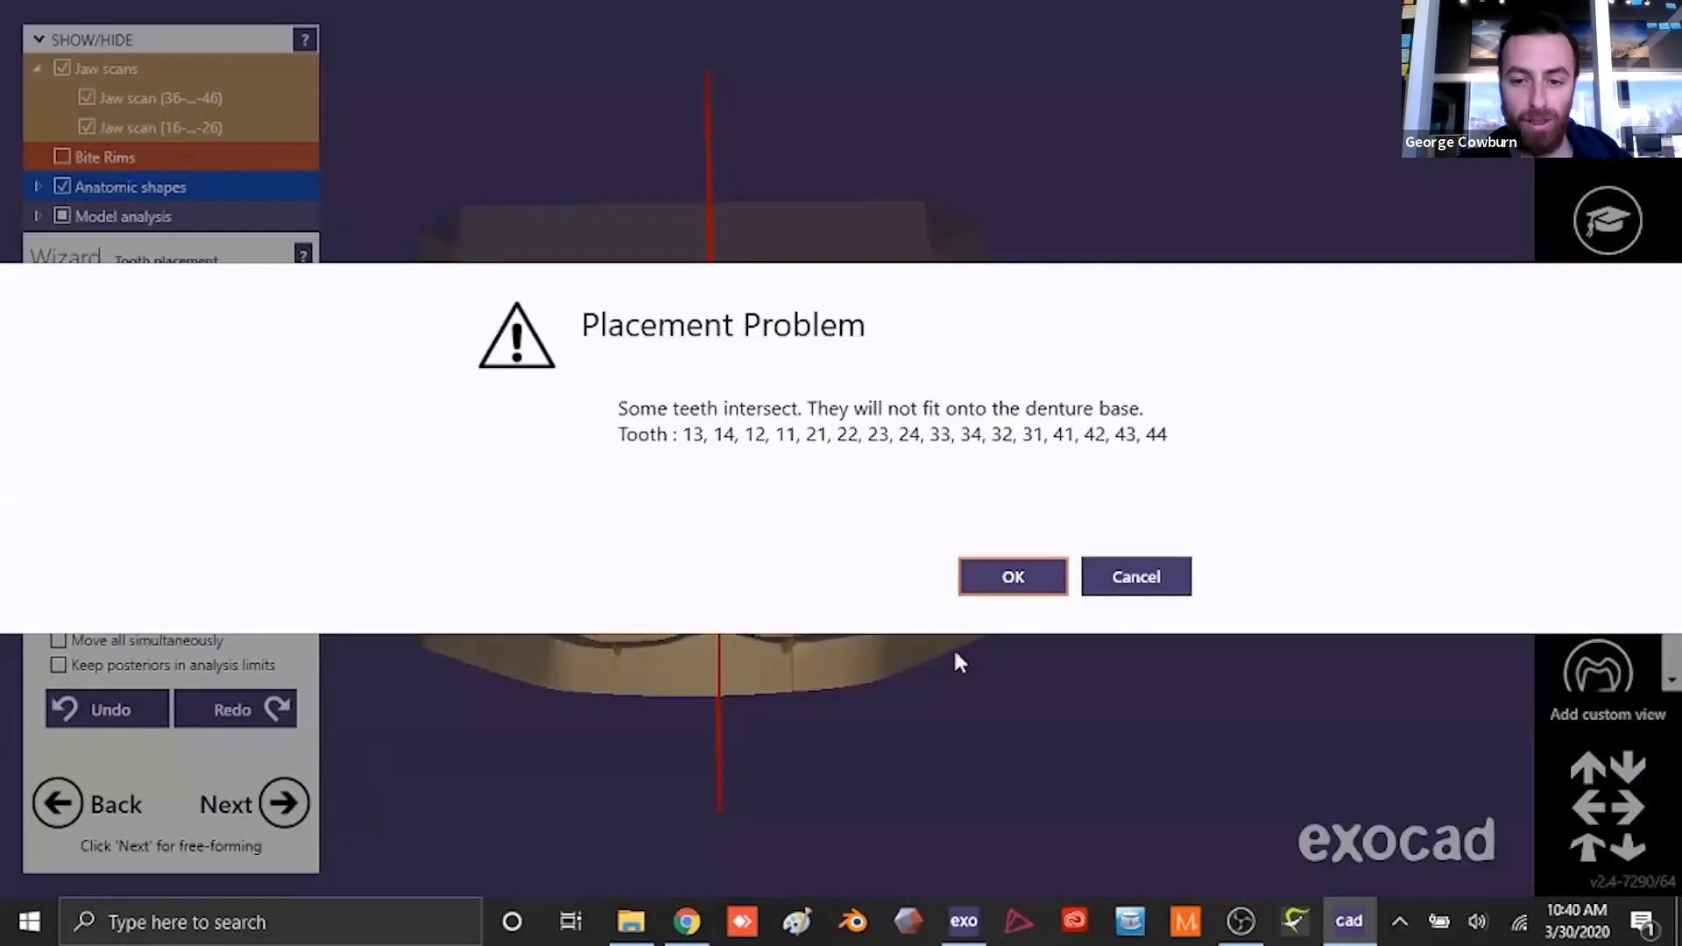
click(1008, 576)
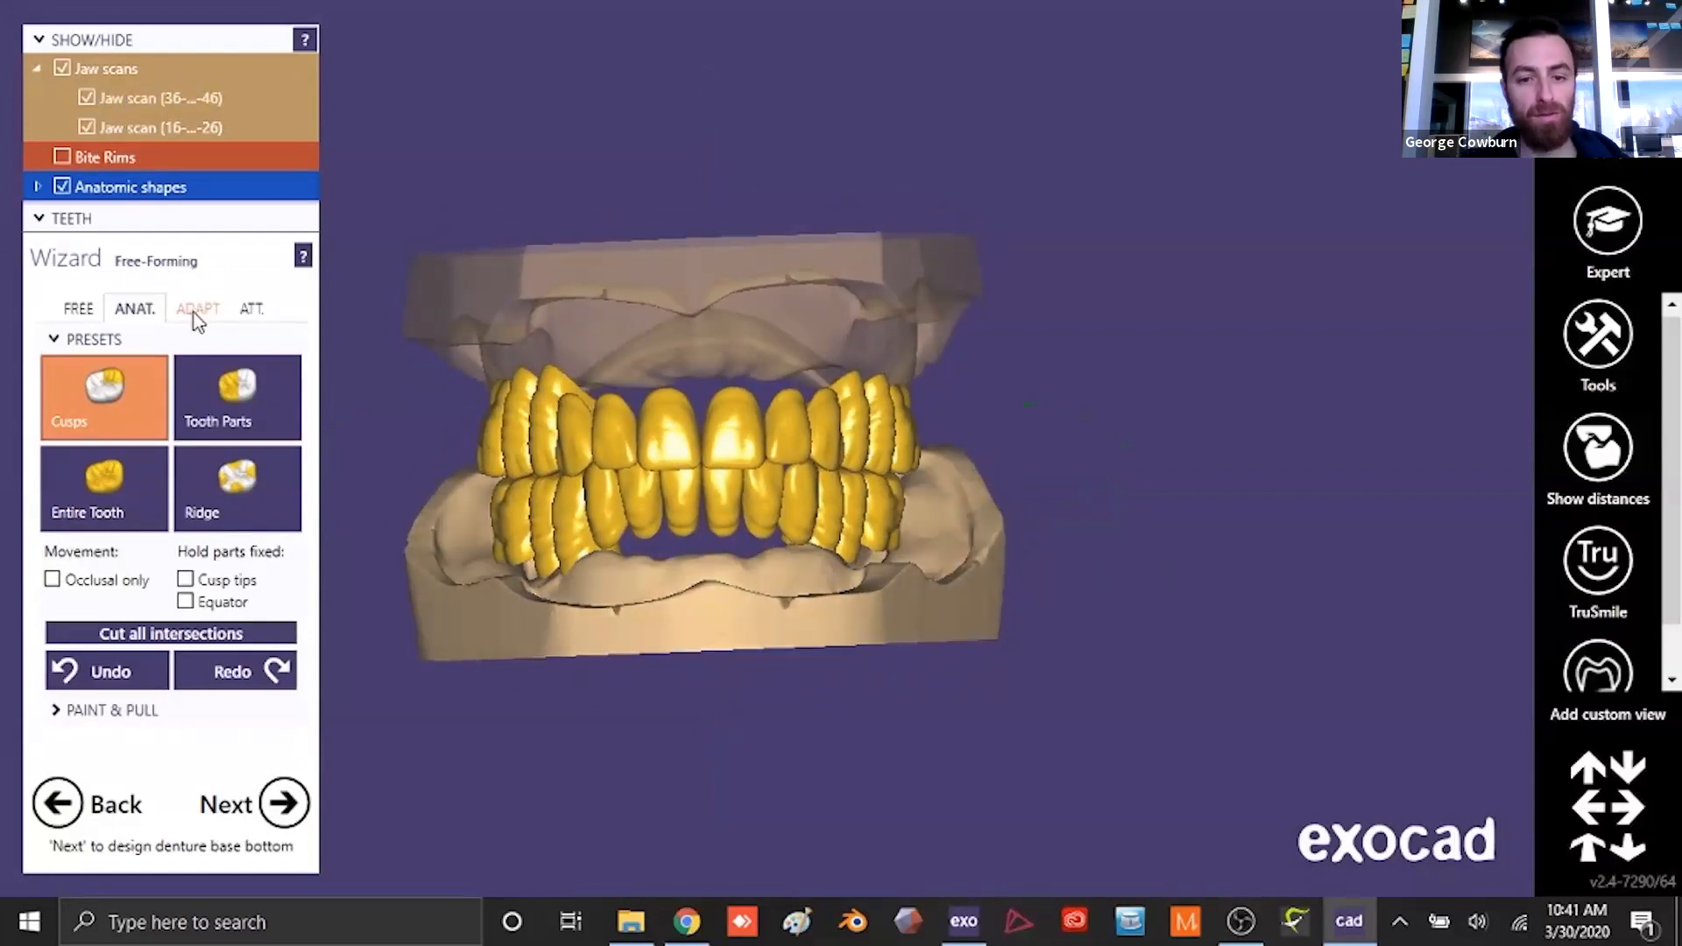
click(196, 310)
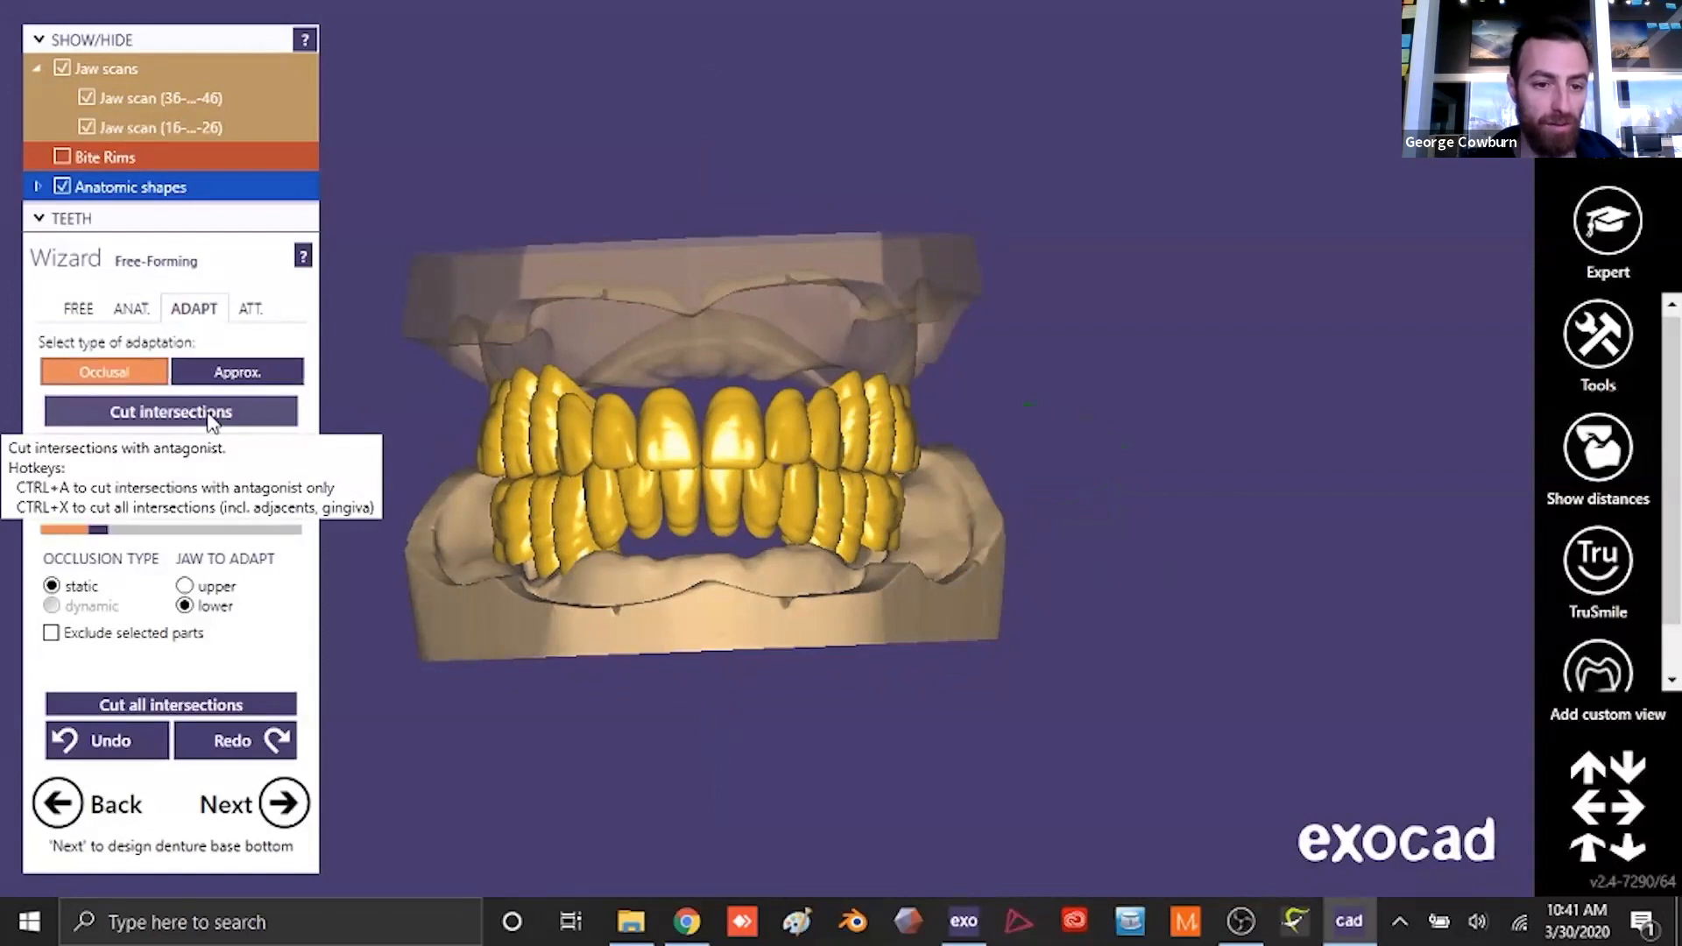
click(211, 421)
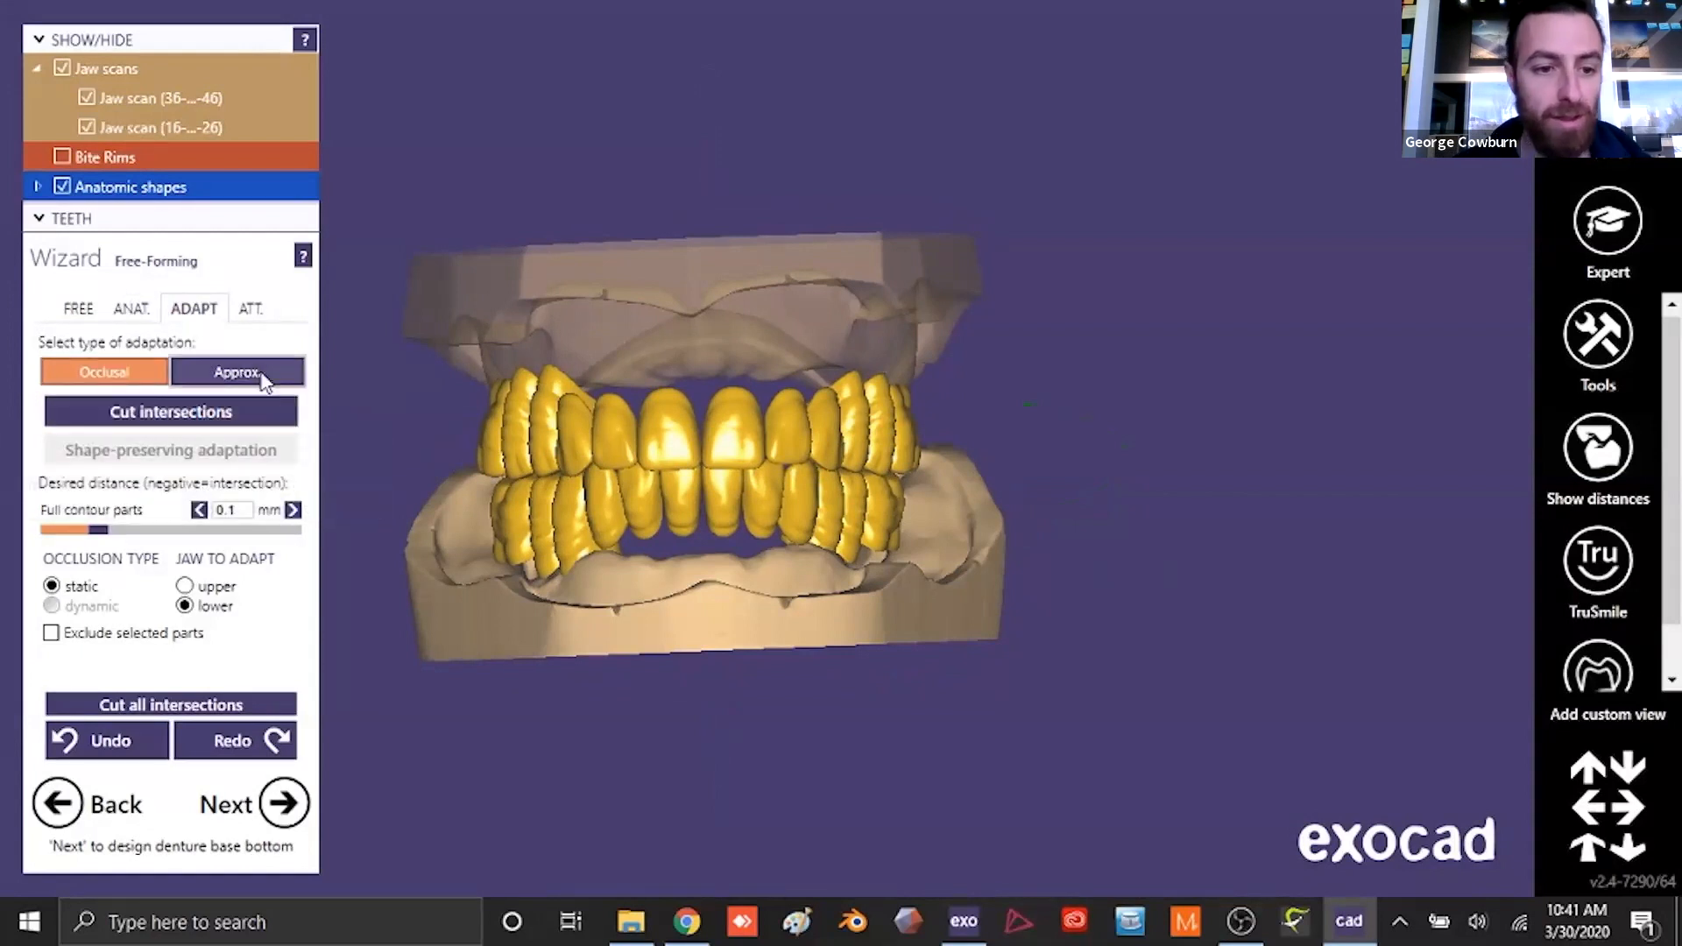
click(265, 376)
click(211, 419)
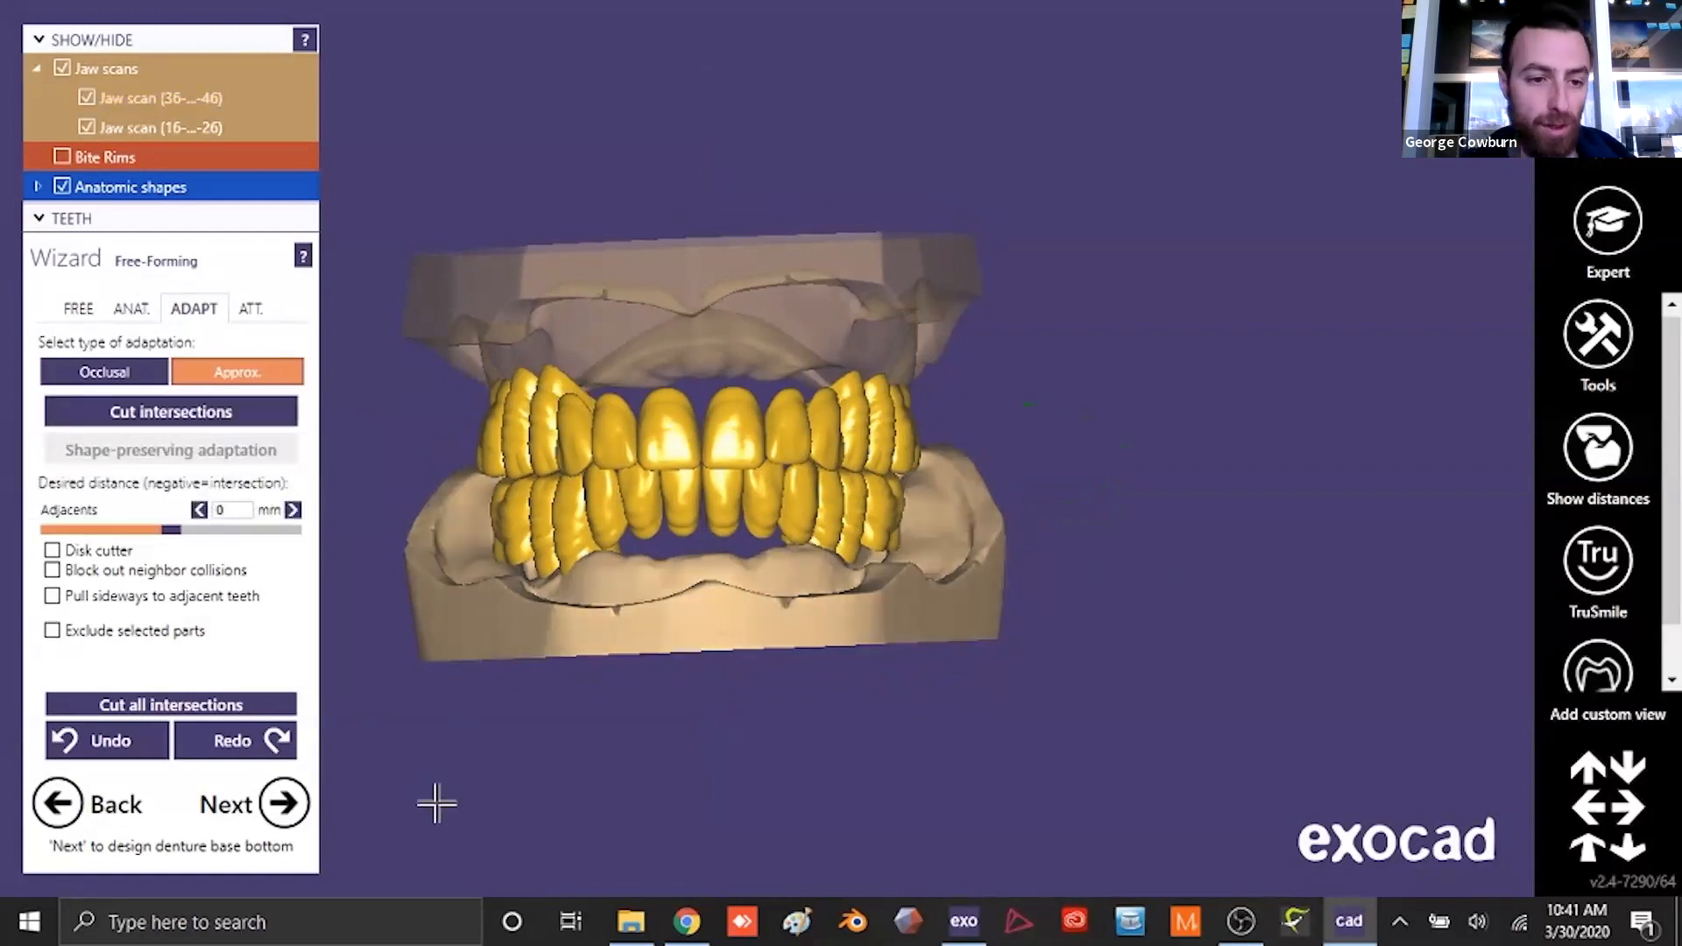
right_drag(443, 776, 512, 711)
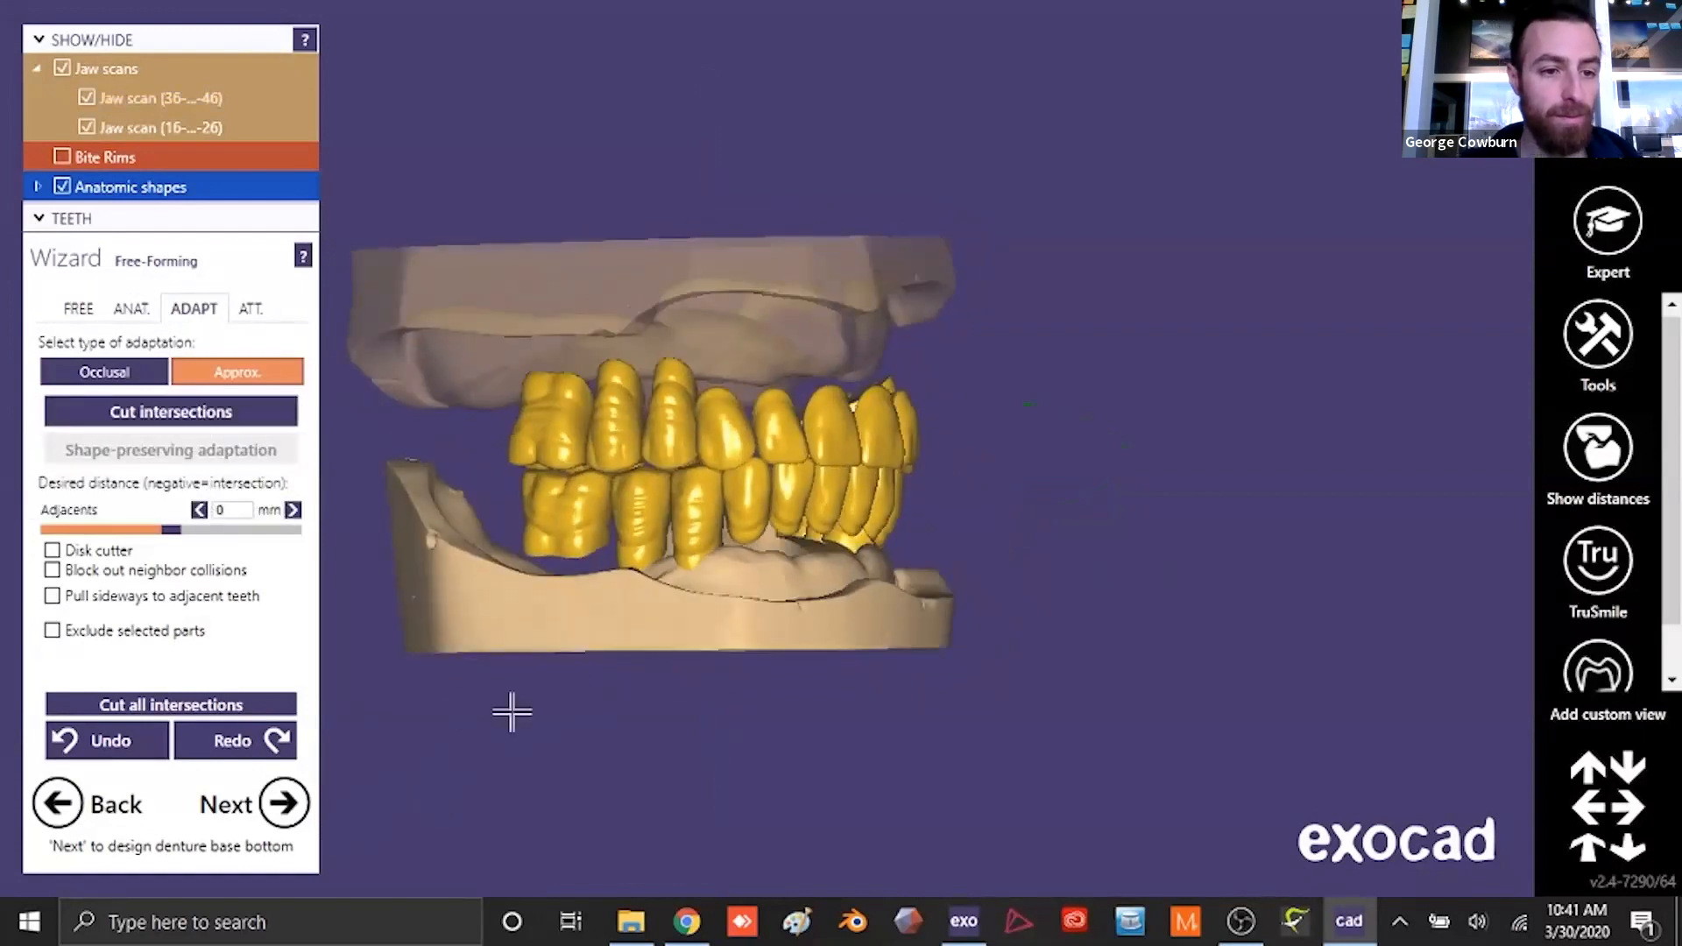
- Apply the upper denture base bottom with the insertion direction from the occlusal view, 0 mm offset and undercuts allowed to 0.5 mm
click(300, 789)
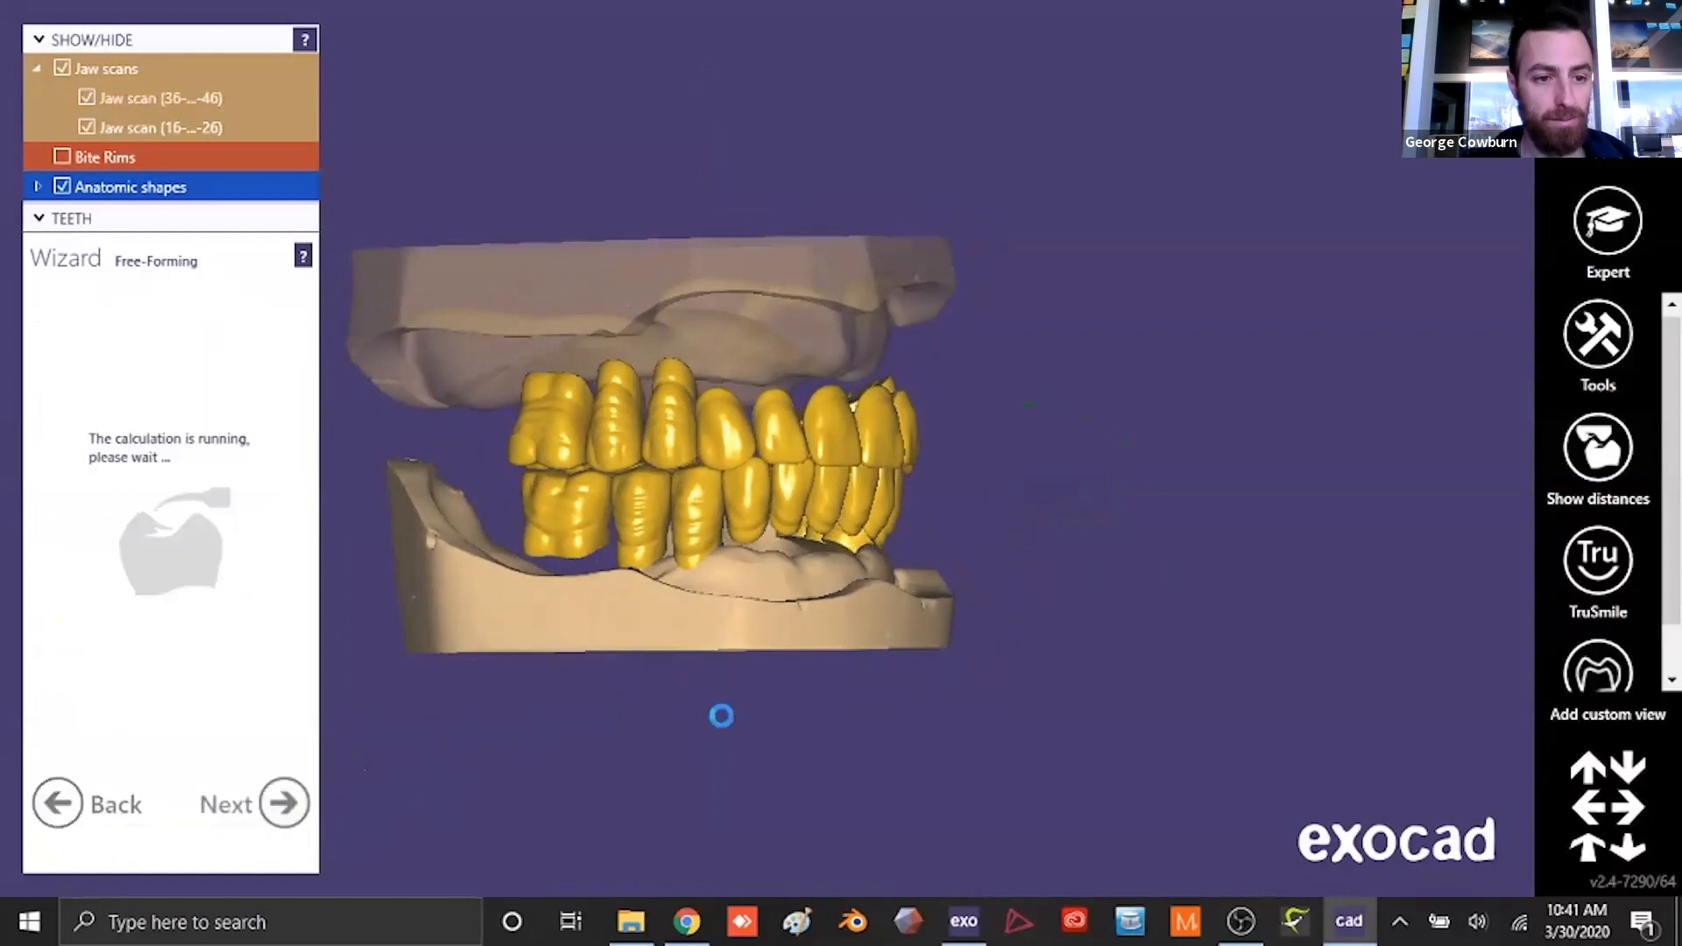
right_drag(685, 583, 746, 572)
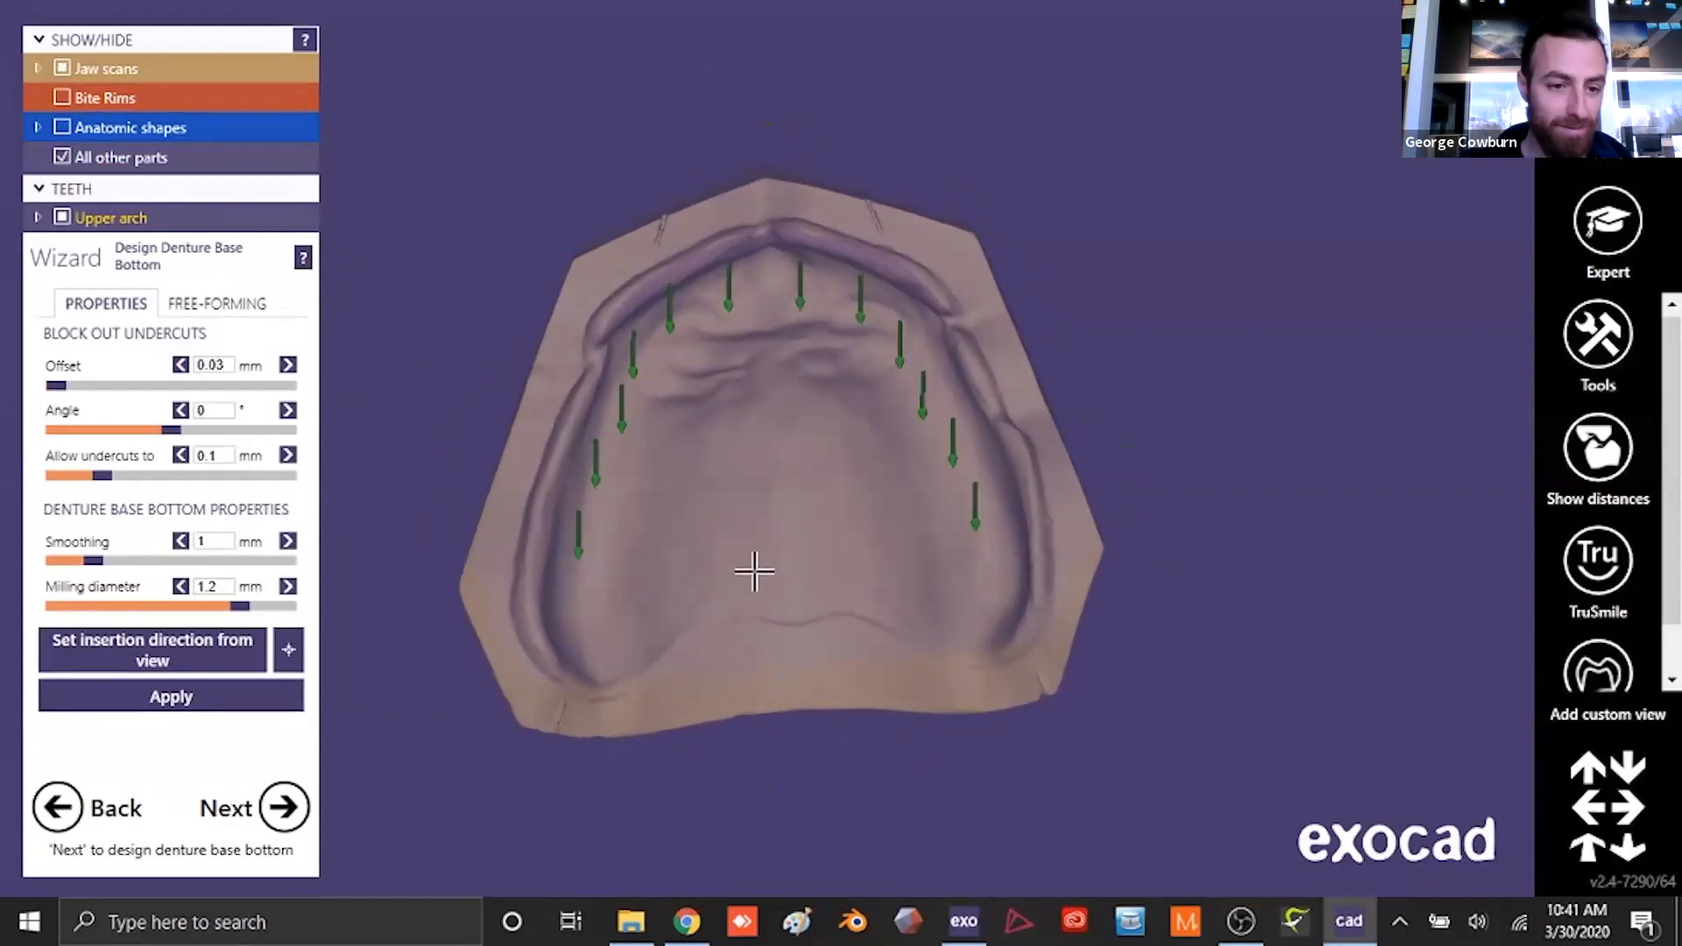
click(224, 641)
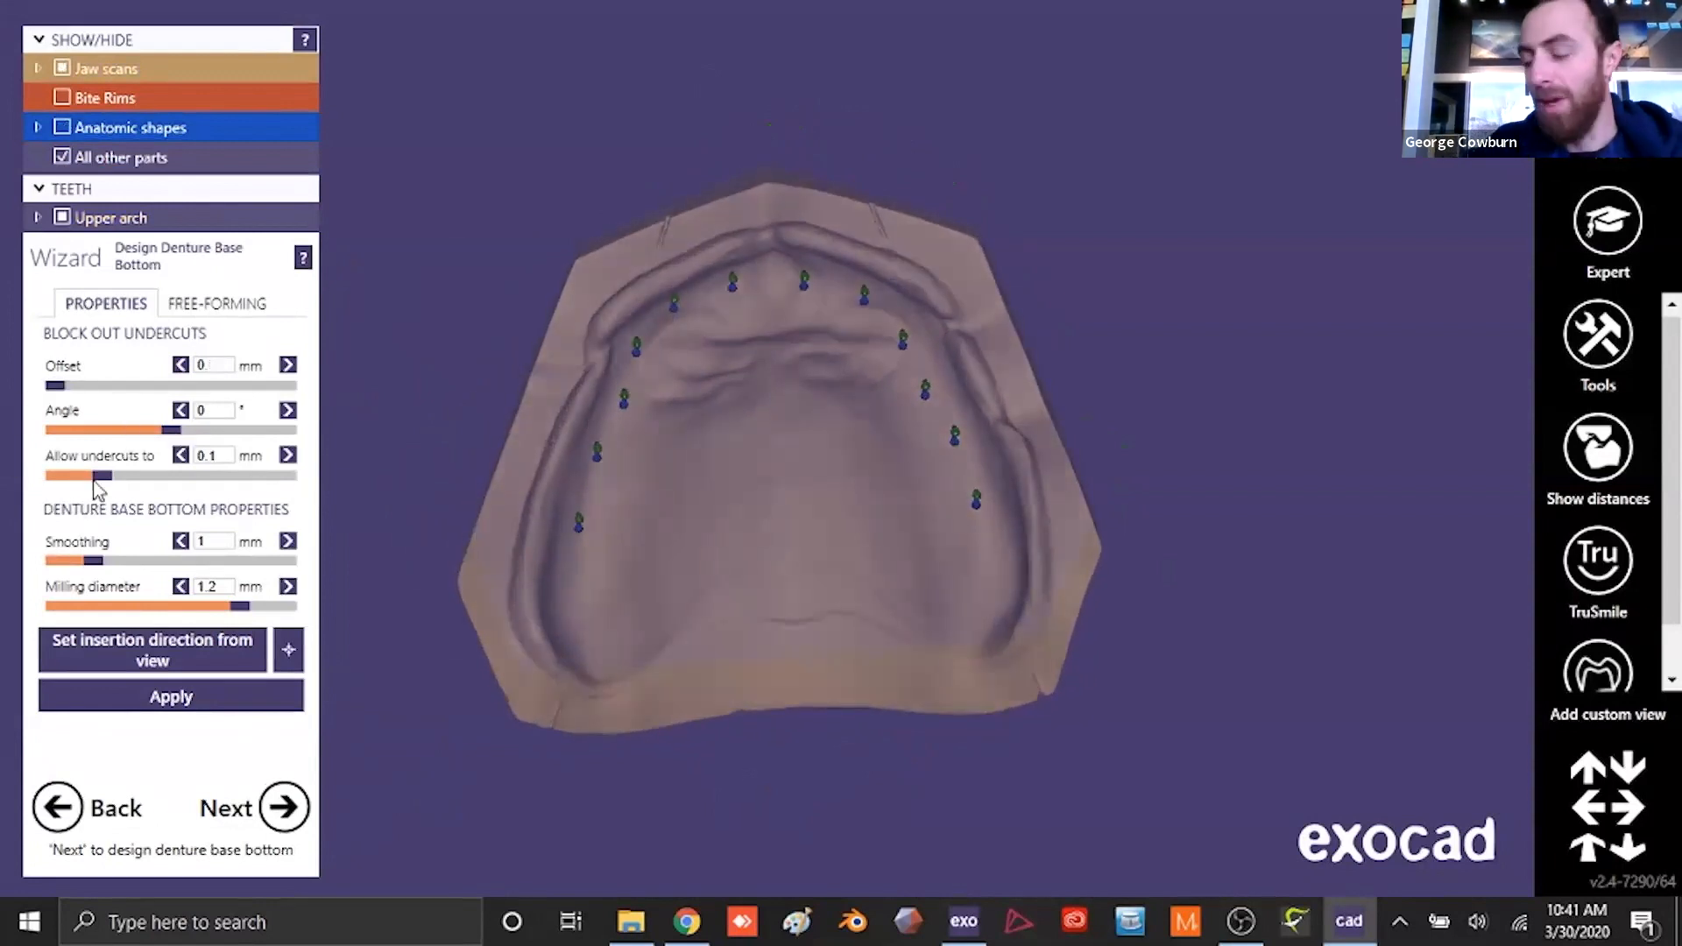
drag(98, 478, 294, 478)
click(198, 701)
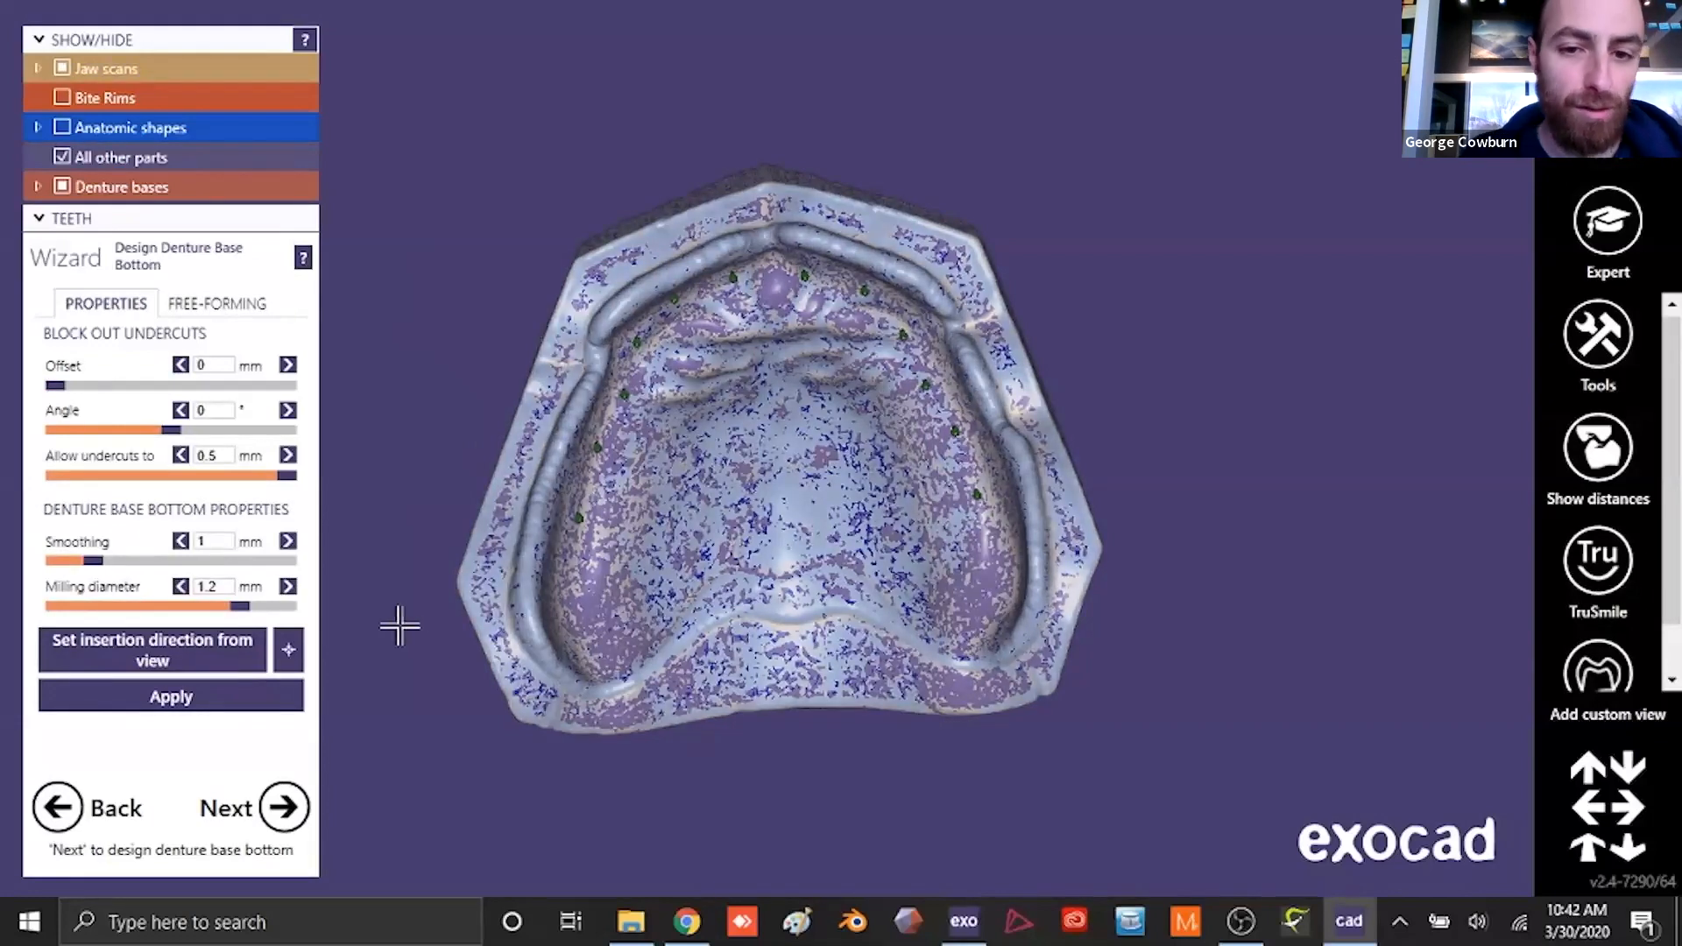
right_drag(879, 568, 903, 571)
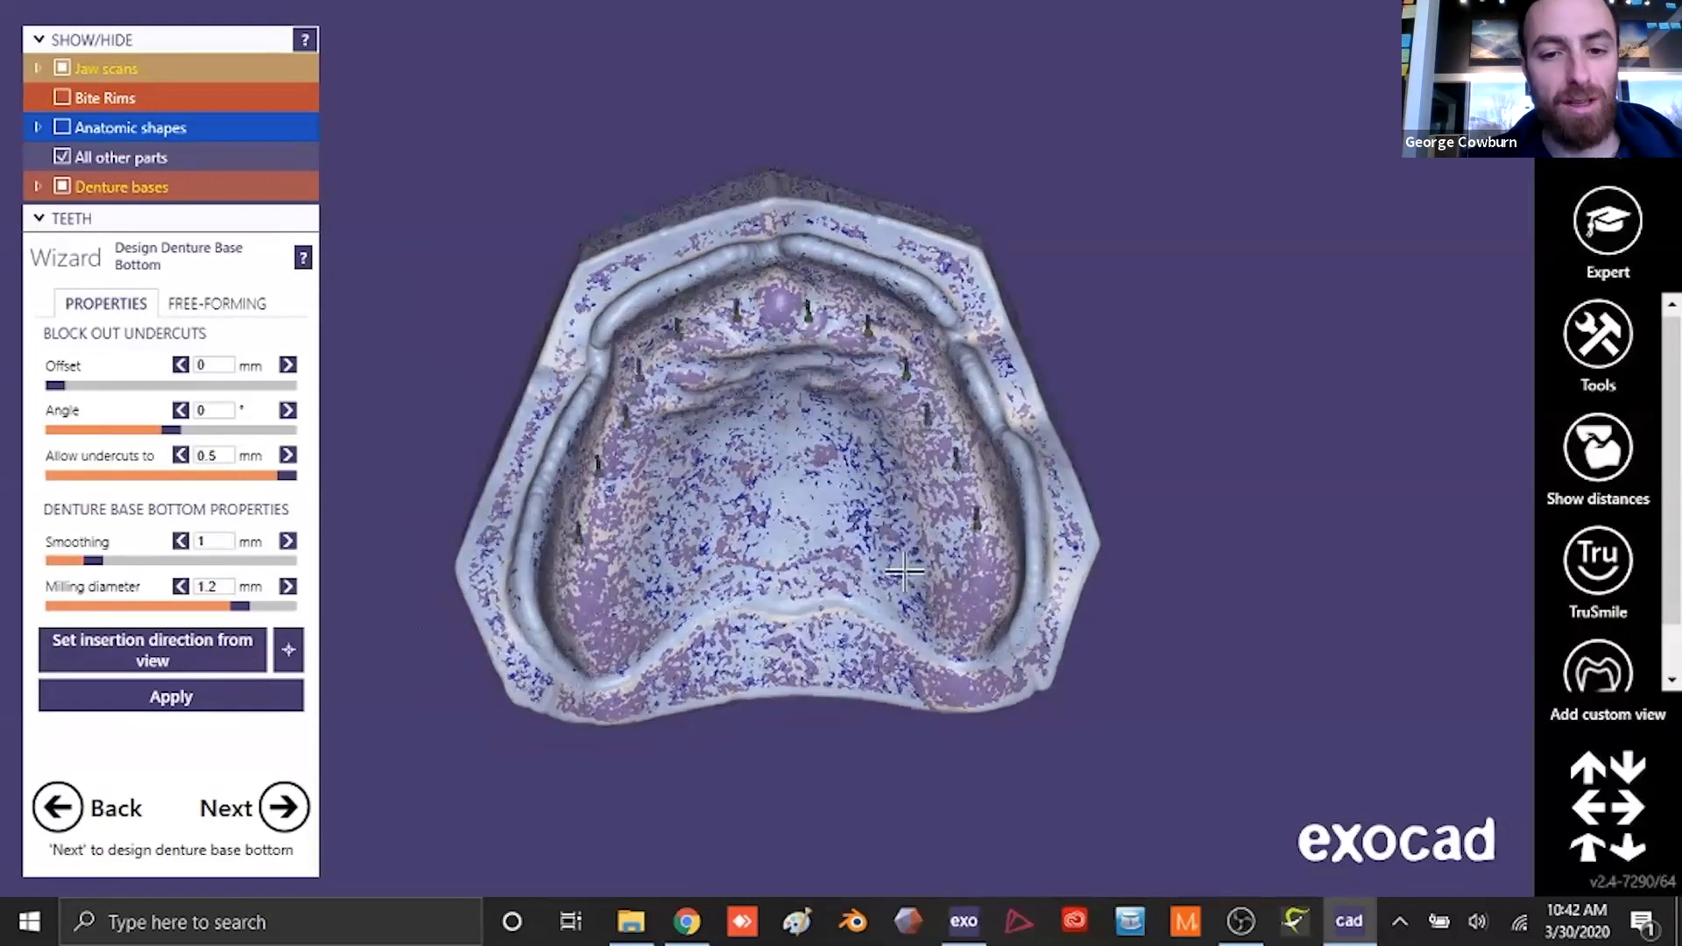
- Apply the lower denture base bottom with the insertion direction from the occlusal view, 0 mm offset and undercuts allowed to 0.5 mm
click(301, 796)
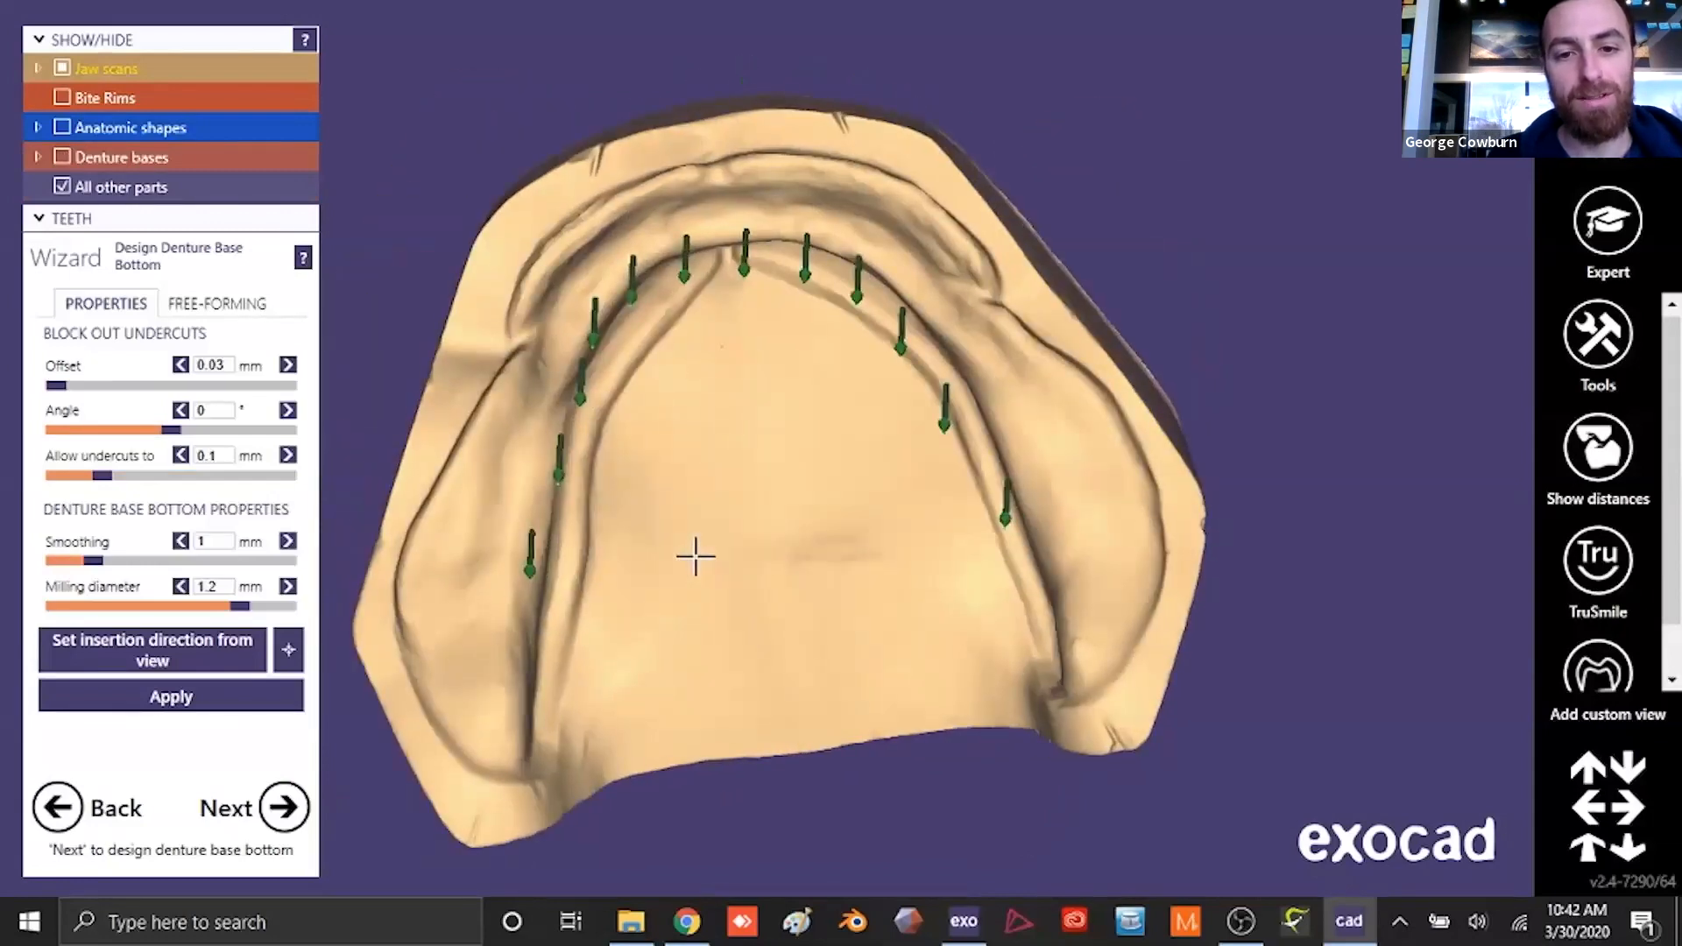
click(235, 649)
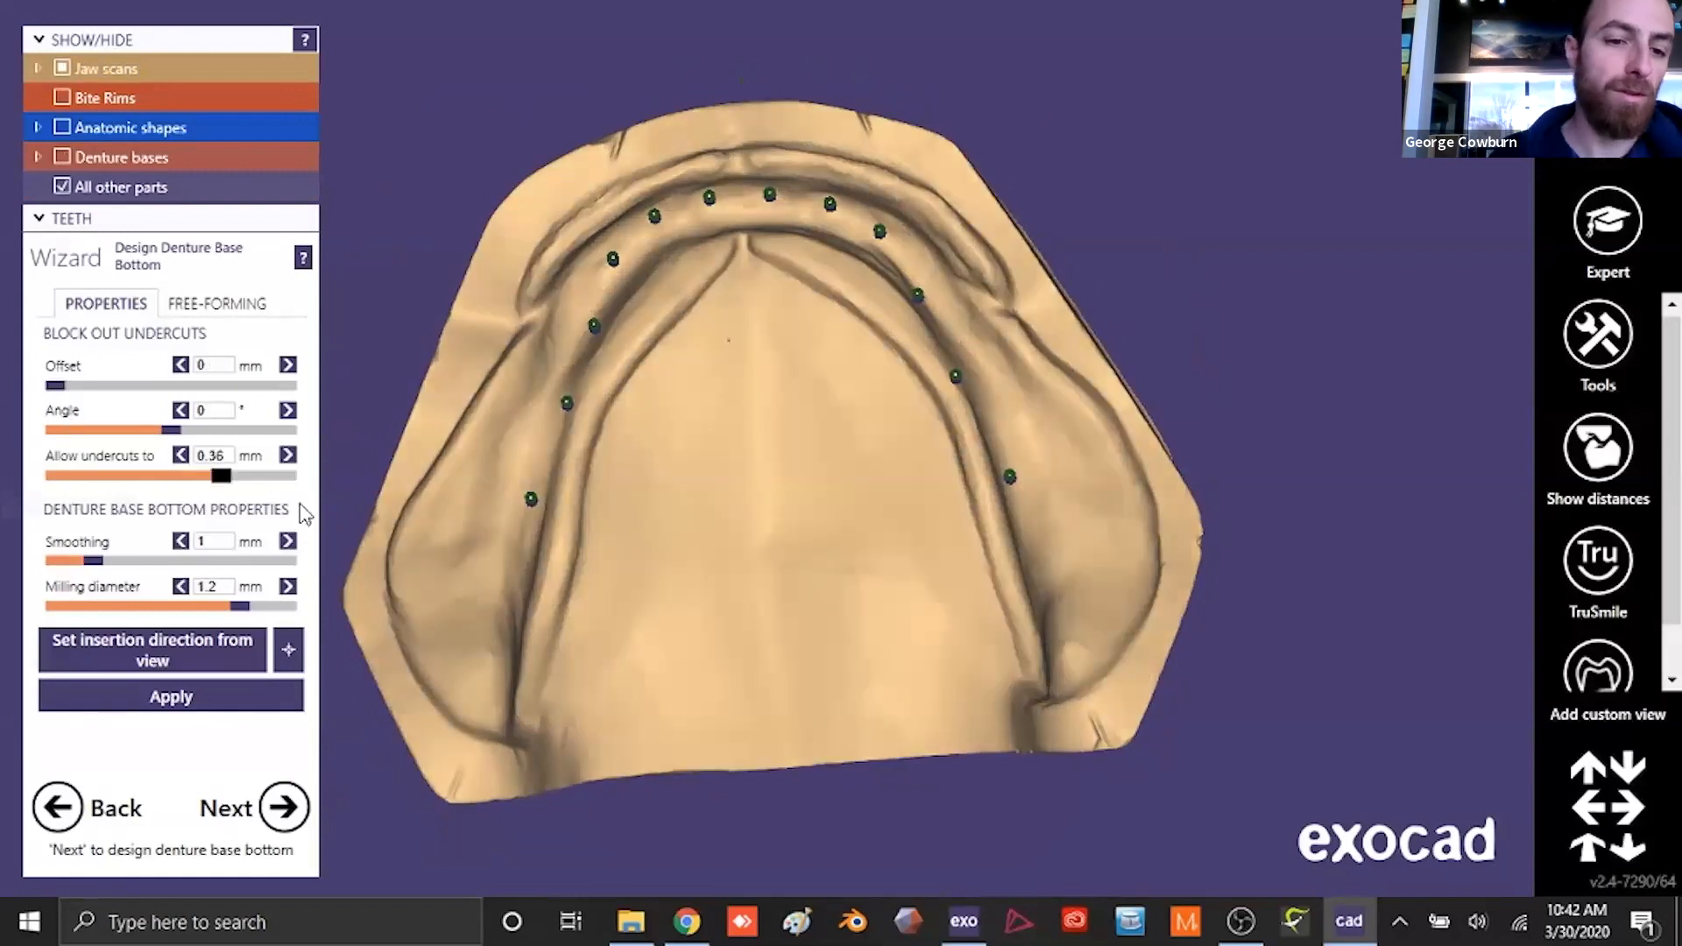
drag(301, 505, 316, 512)
click(244, 697)
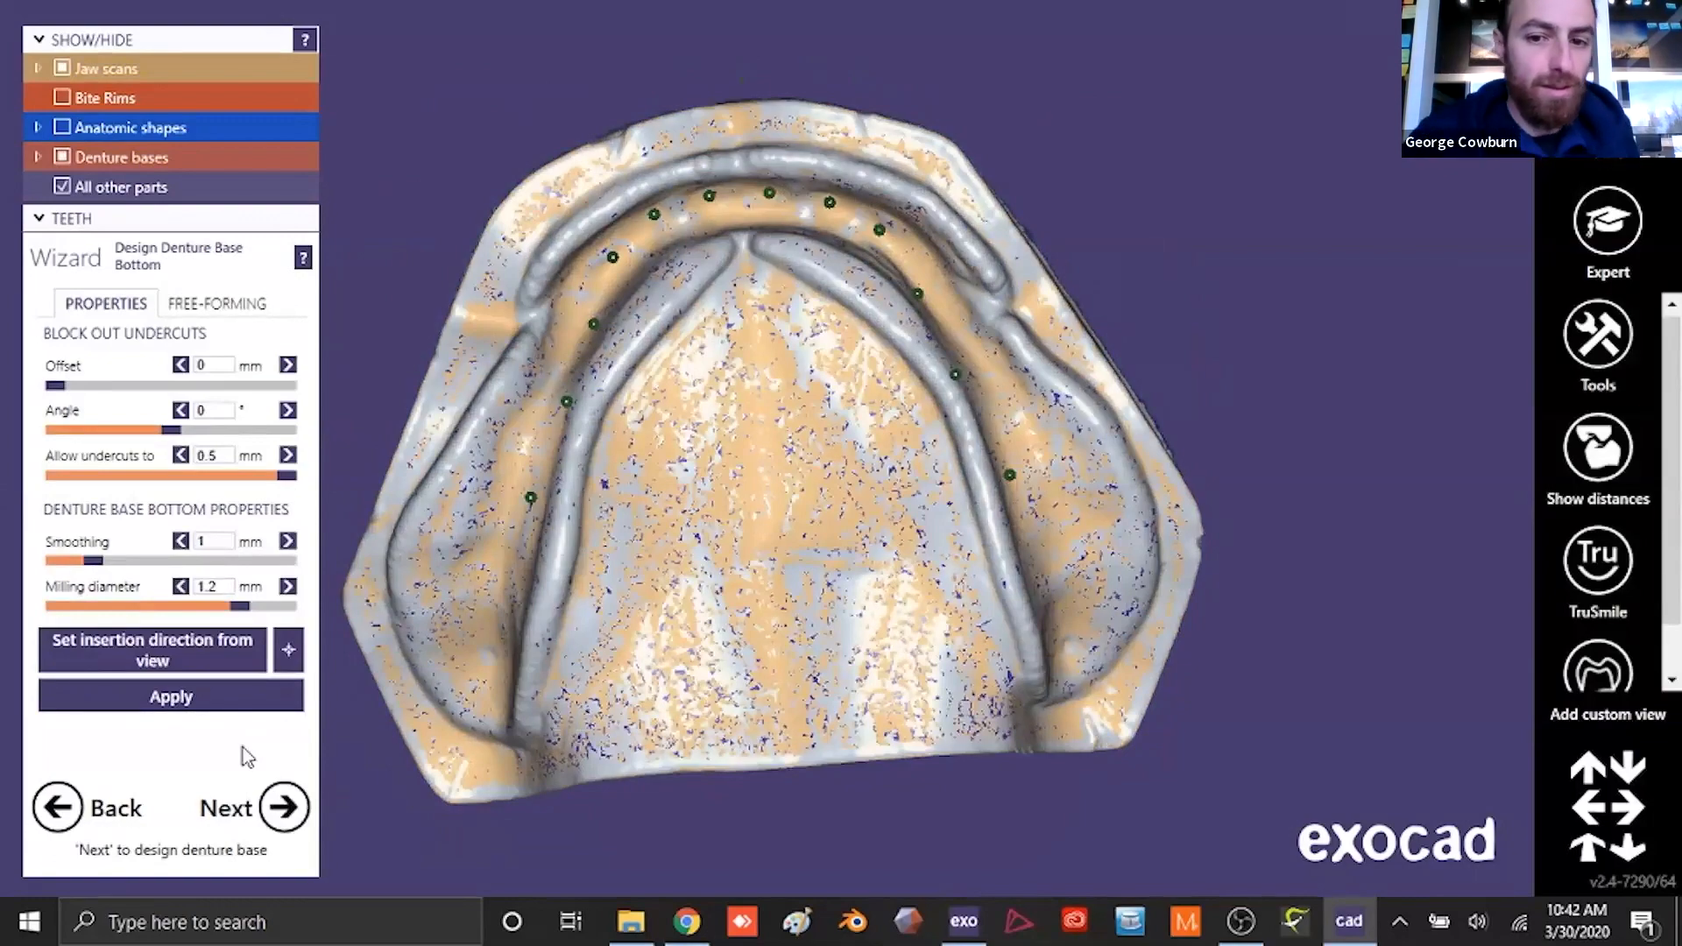
- Proceed to the denture base design and draw the upper base outline along the vestibular sulcus and across the posterior palate
click(282, 807)
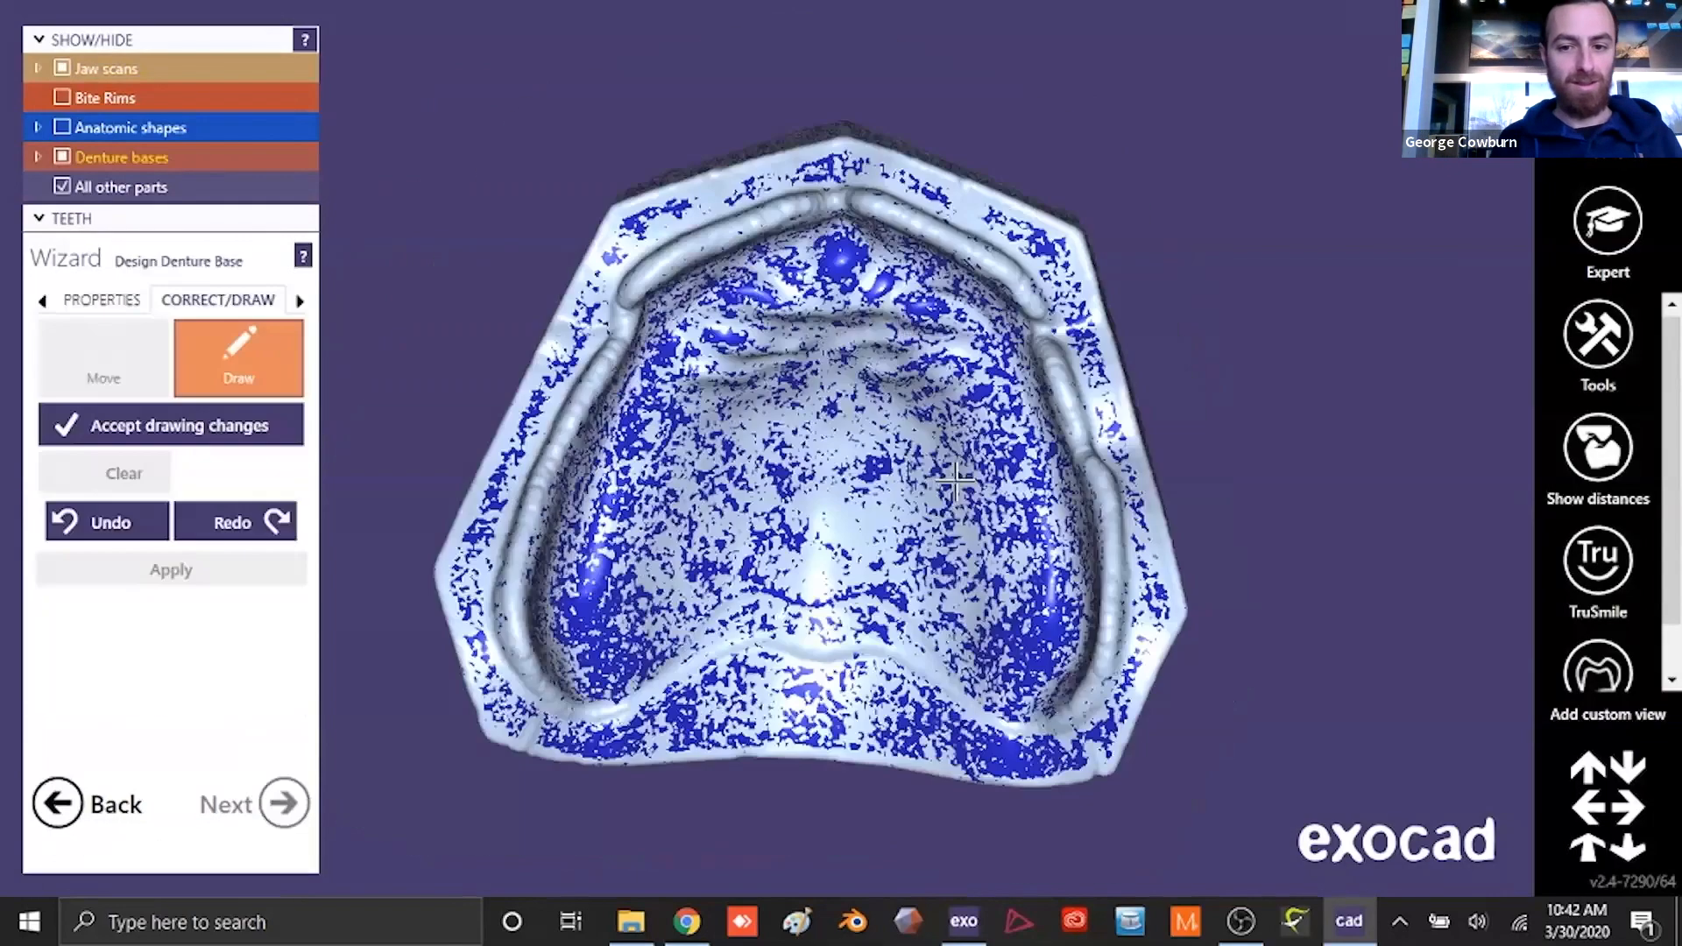
right_drag(876, 455, 931, 518)
scroll(575, 669, up, 3)
scroll(574, 669, up, 1)
mouse_move(554, 638)
mouse_down()
mouse_move(461, 601)
mouse_move(413, 511)
mouse_up()
mouse_move(592, 359)
right_down()
mouse_move(587, 346)
mouse_move(964, 490)
mouse_move(990, 455)
right_up()
scroll(585, 346, down, 2)
middle_drag(955, 289, 960, 481)
scroll(960, 481, up, 4)
drag(768, 317, 862, 224)
mouse_move(862, 223)
right_down()
mouse_move(868, 167)
mouse_move(1213, 126)
mouse_move(1021, 350)
right_up()
scroll(1213, 125, down, 4)
scroll(1007, 376, up, 5)
scroll(964, 351, down, 2)
mouse_move(883, 184)
right_down()
mouse_move(942, 200)
mouse_move(999, 61)
right_up()
drag(908, 42, 1264, 235)
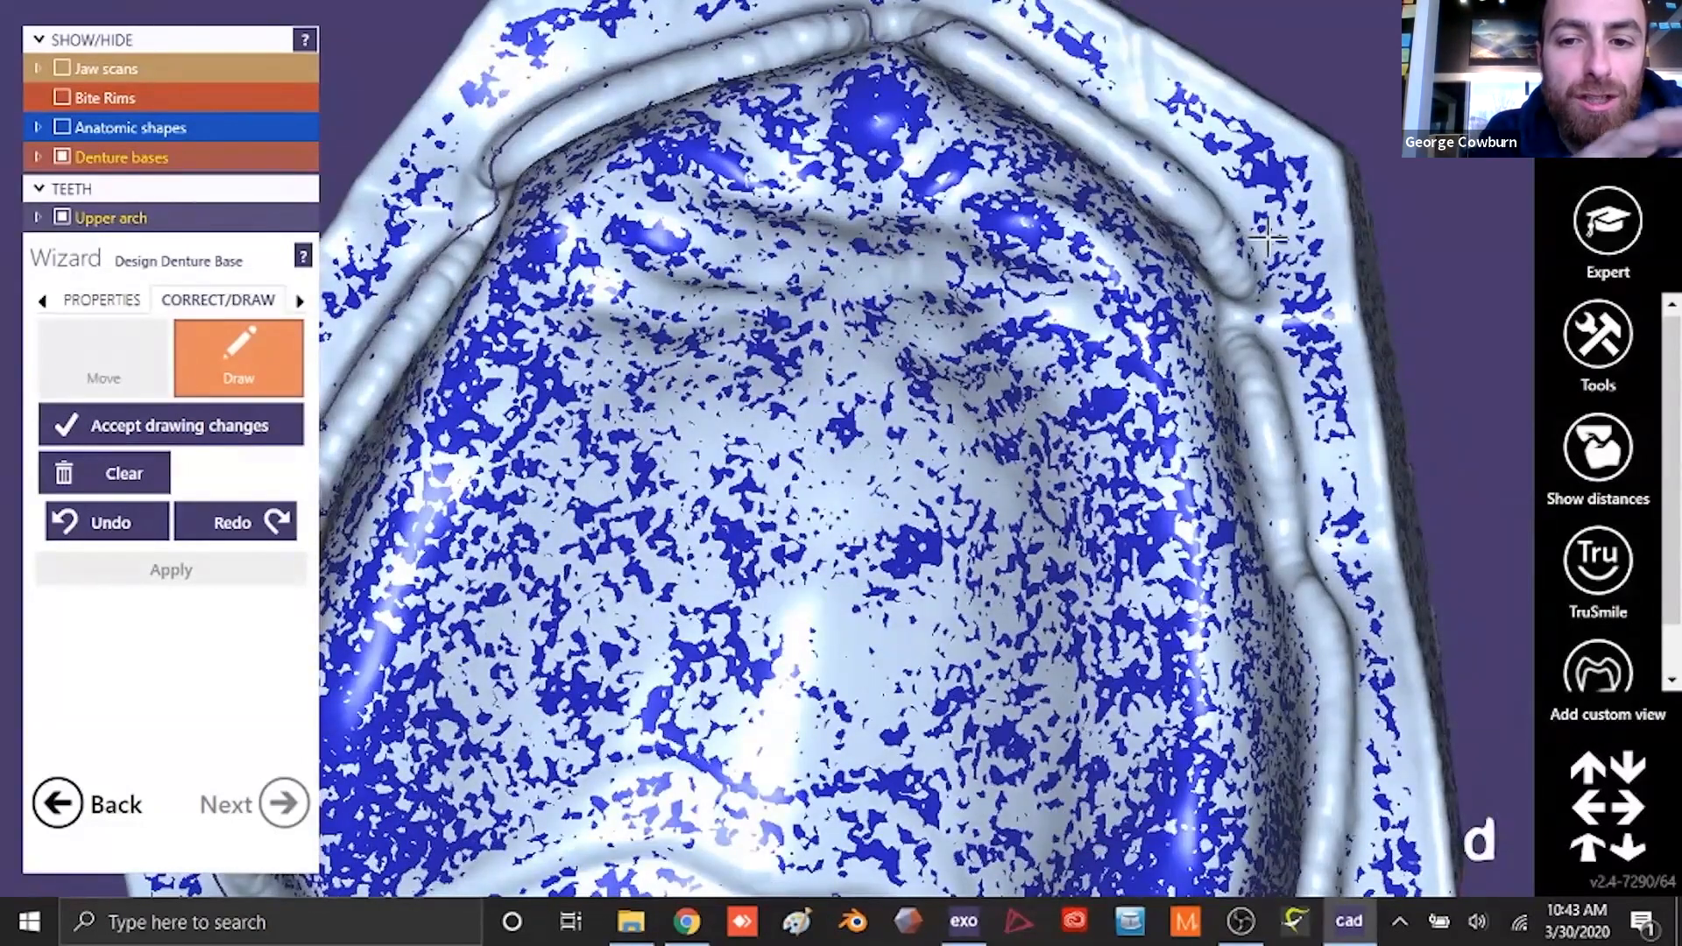
right_drag(1268, 236, 1261, 267)
drag(1260, 267, 1242, 289)
mouse_move(1243, 289)
right_down()
mouse_move(1267, 283)
mouse_move(1103, 417)
mouse_move(1091, 298)
mouse_move(1108, 192)
mouse_move(1175, 232)
right_up()
drag(1176, 232, 1305, 449)
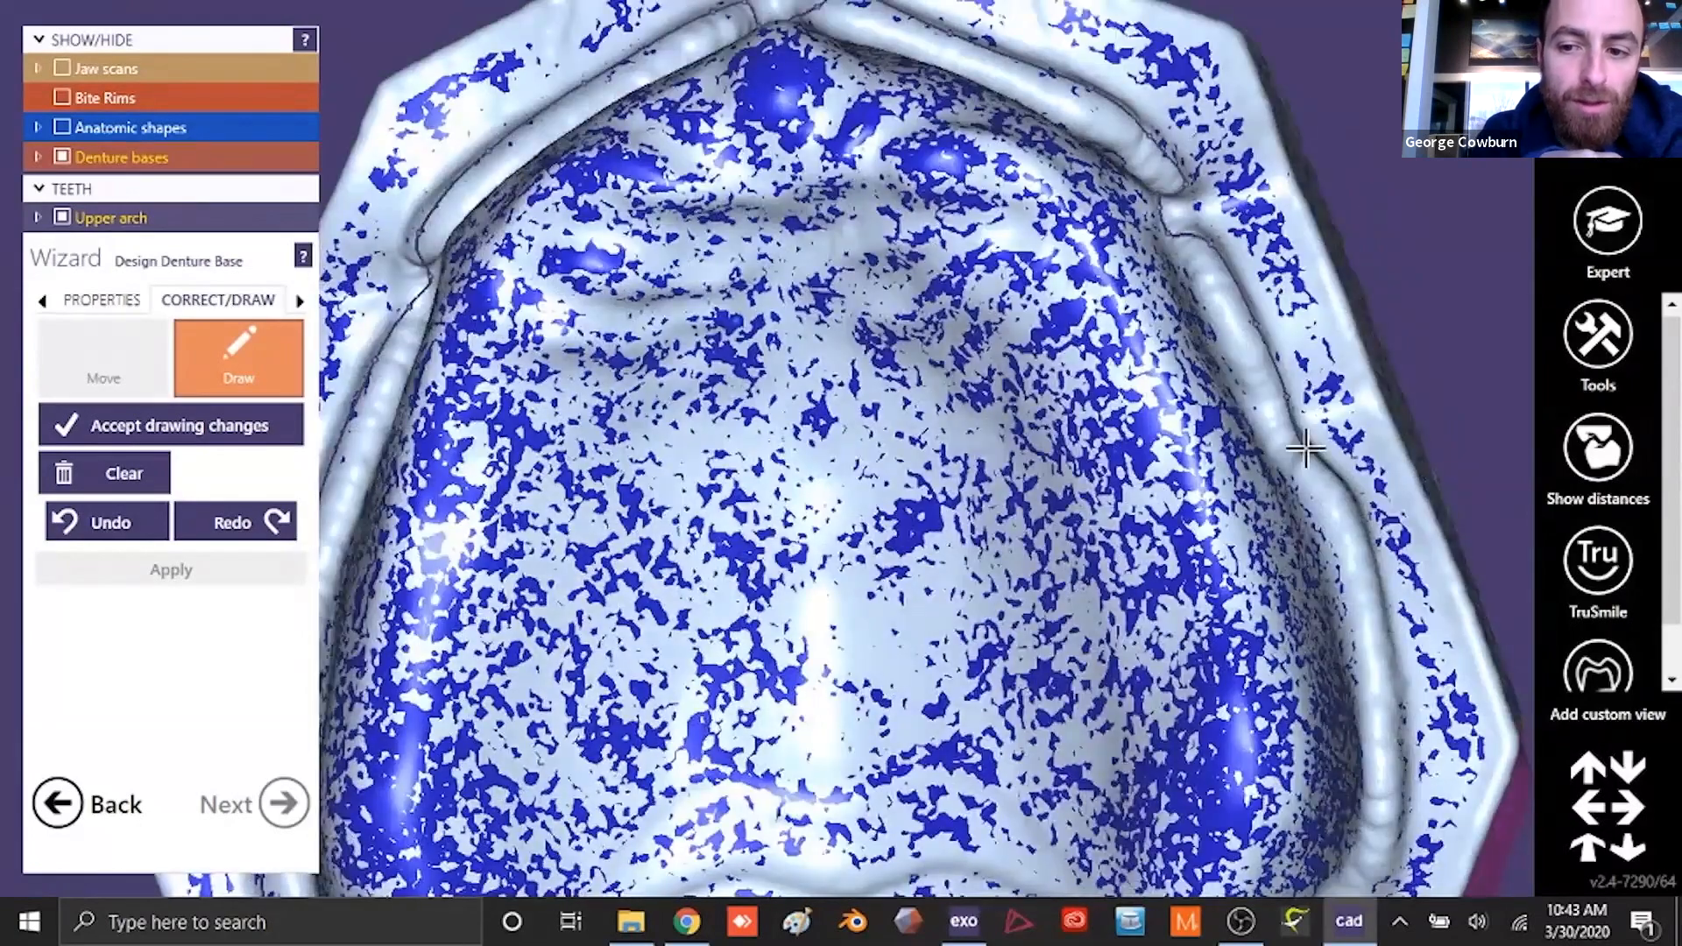
scroll(1323, 488, down, 5)
right_drag(1277, 512, 977, 152)
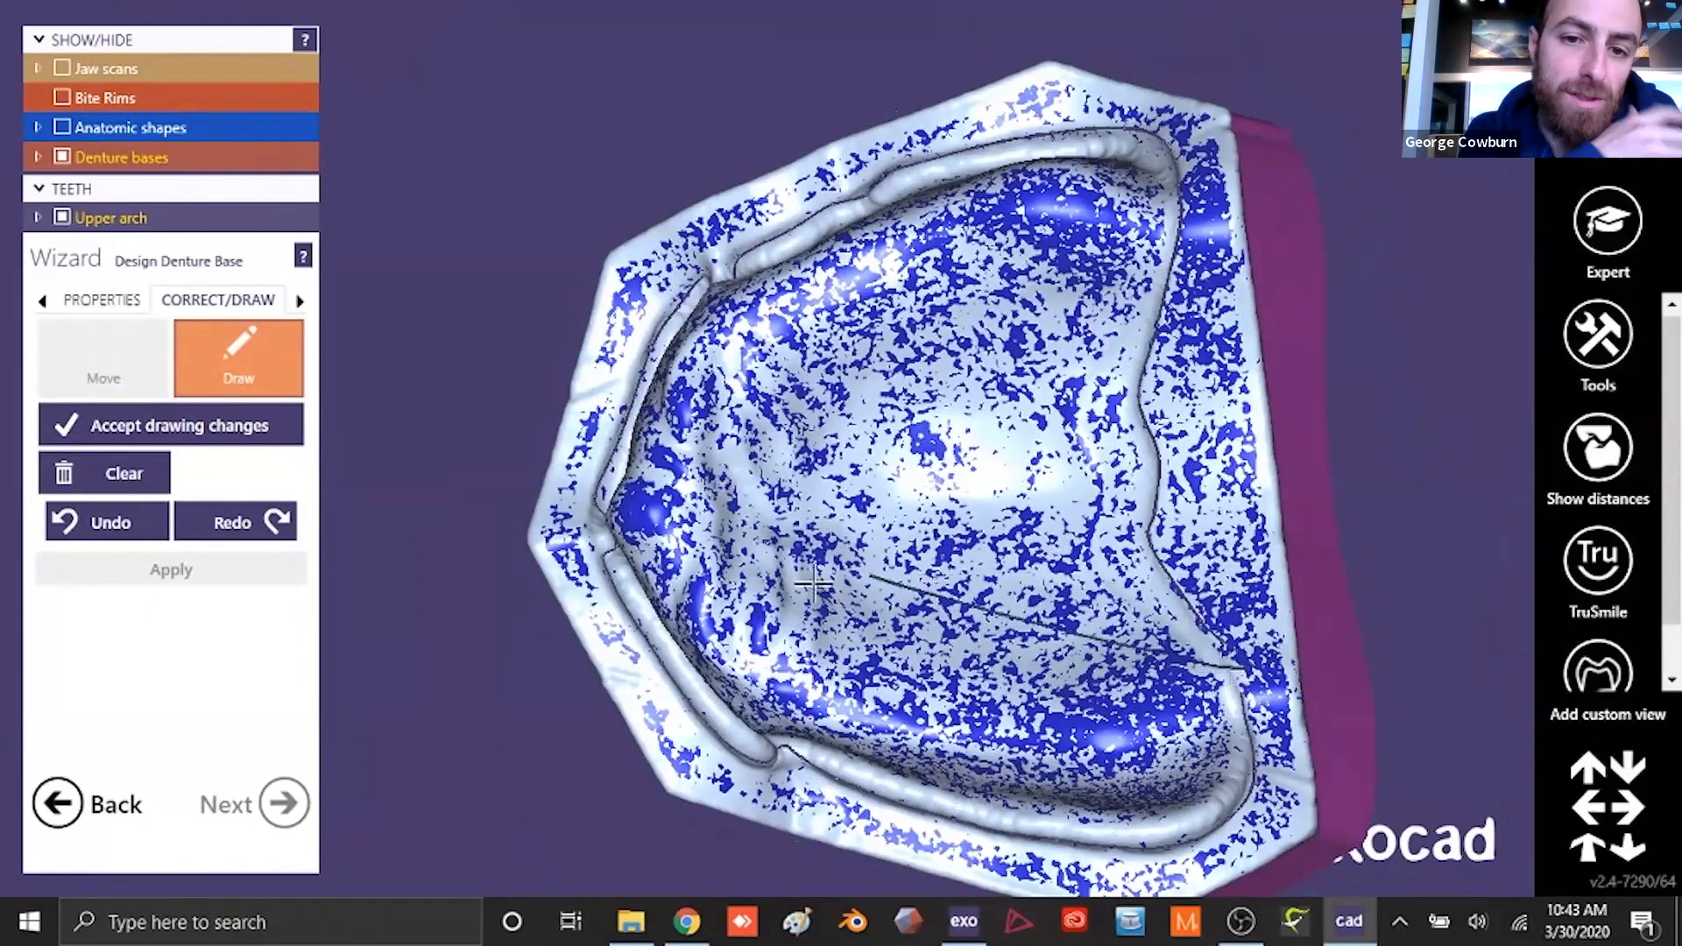
- Accept the drawn outline and apply it to generate the upper denture base
click(207, 436)
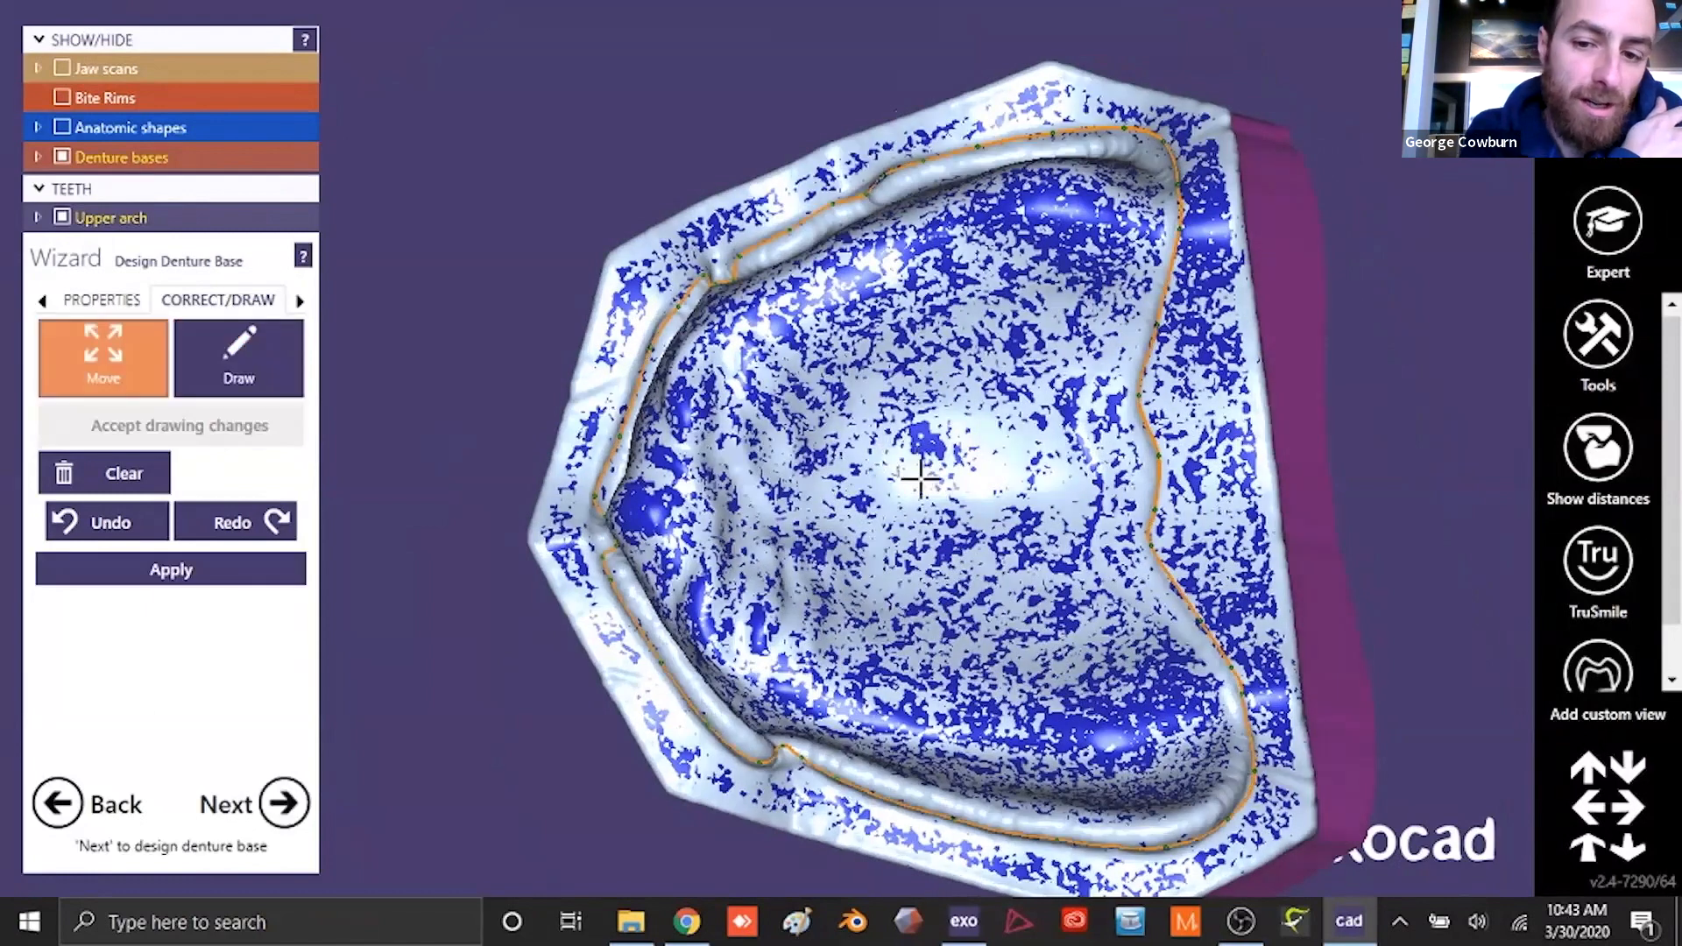
right_drag(916, 470, 920, 485)
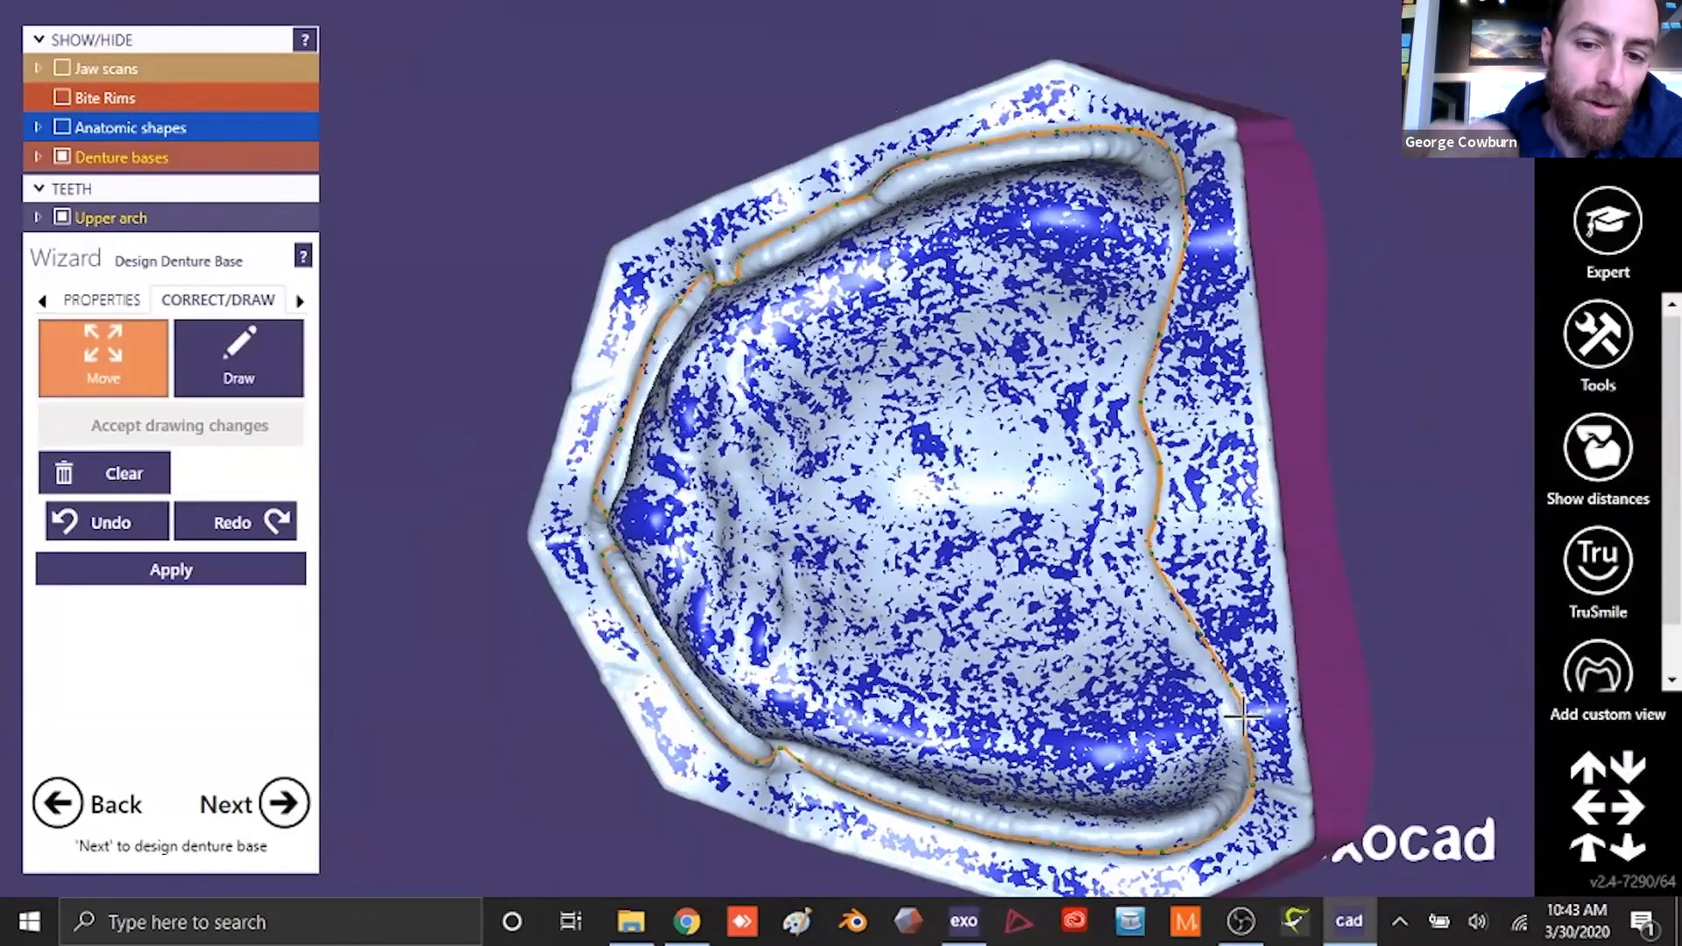
click(249, 580)
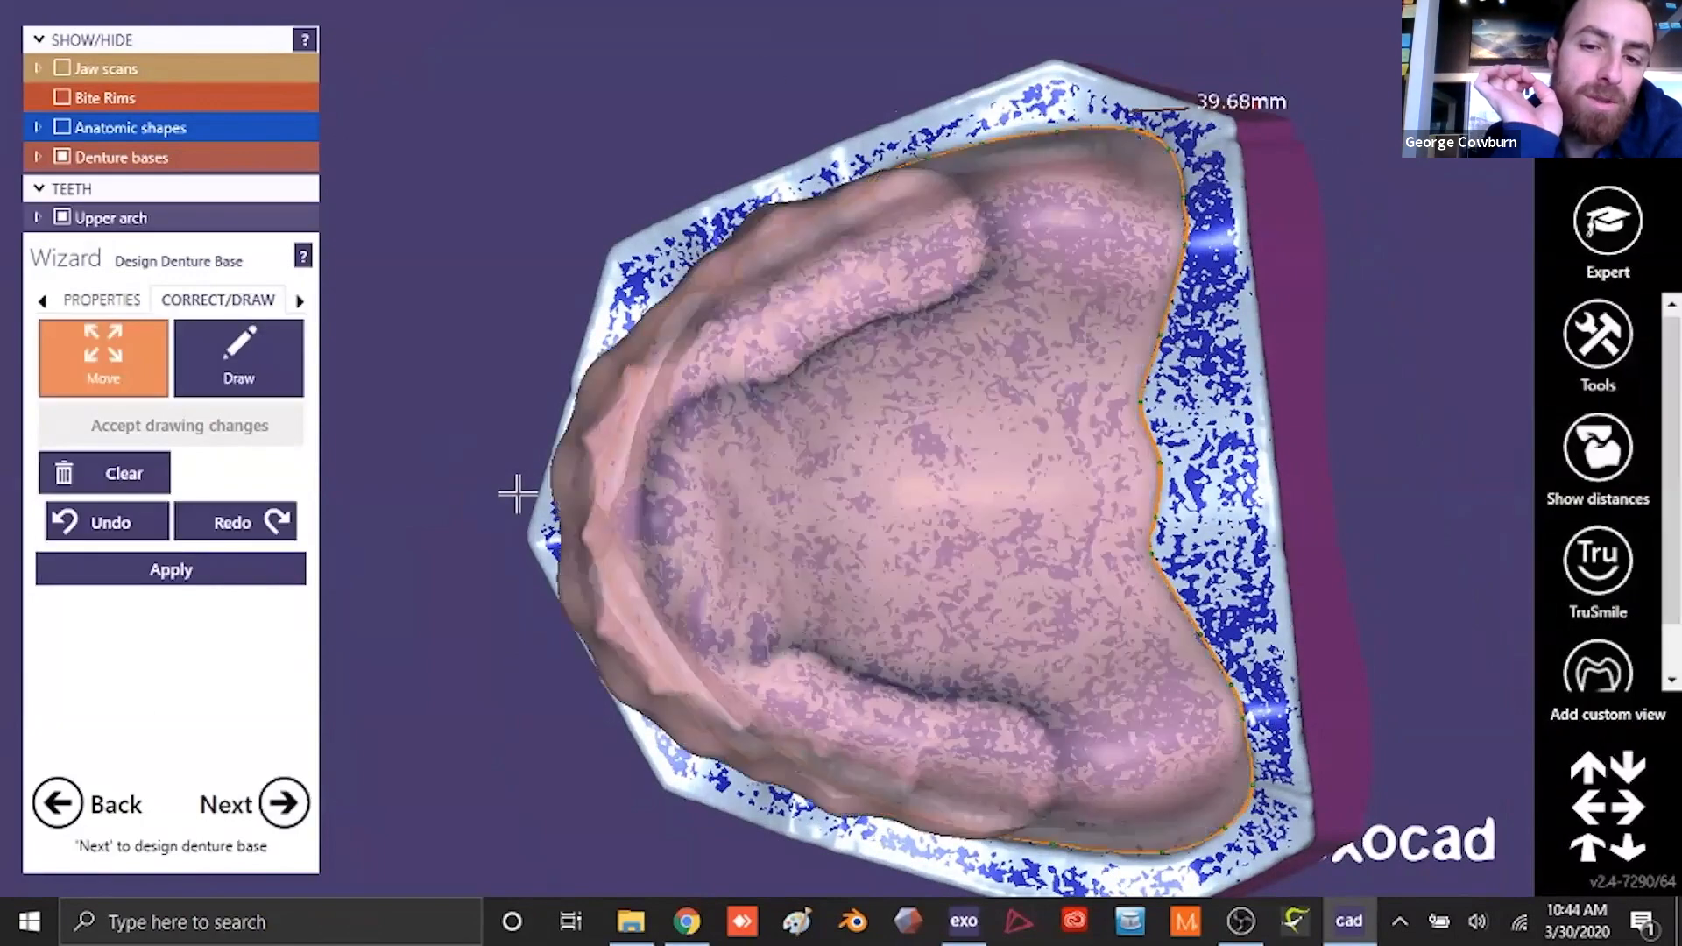
- Finish the upper denture base and continue to the lower one, ignoring the 30 mm milling height limit
right_drag(518, 491, 828, 337)
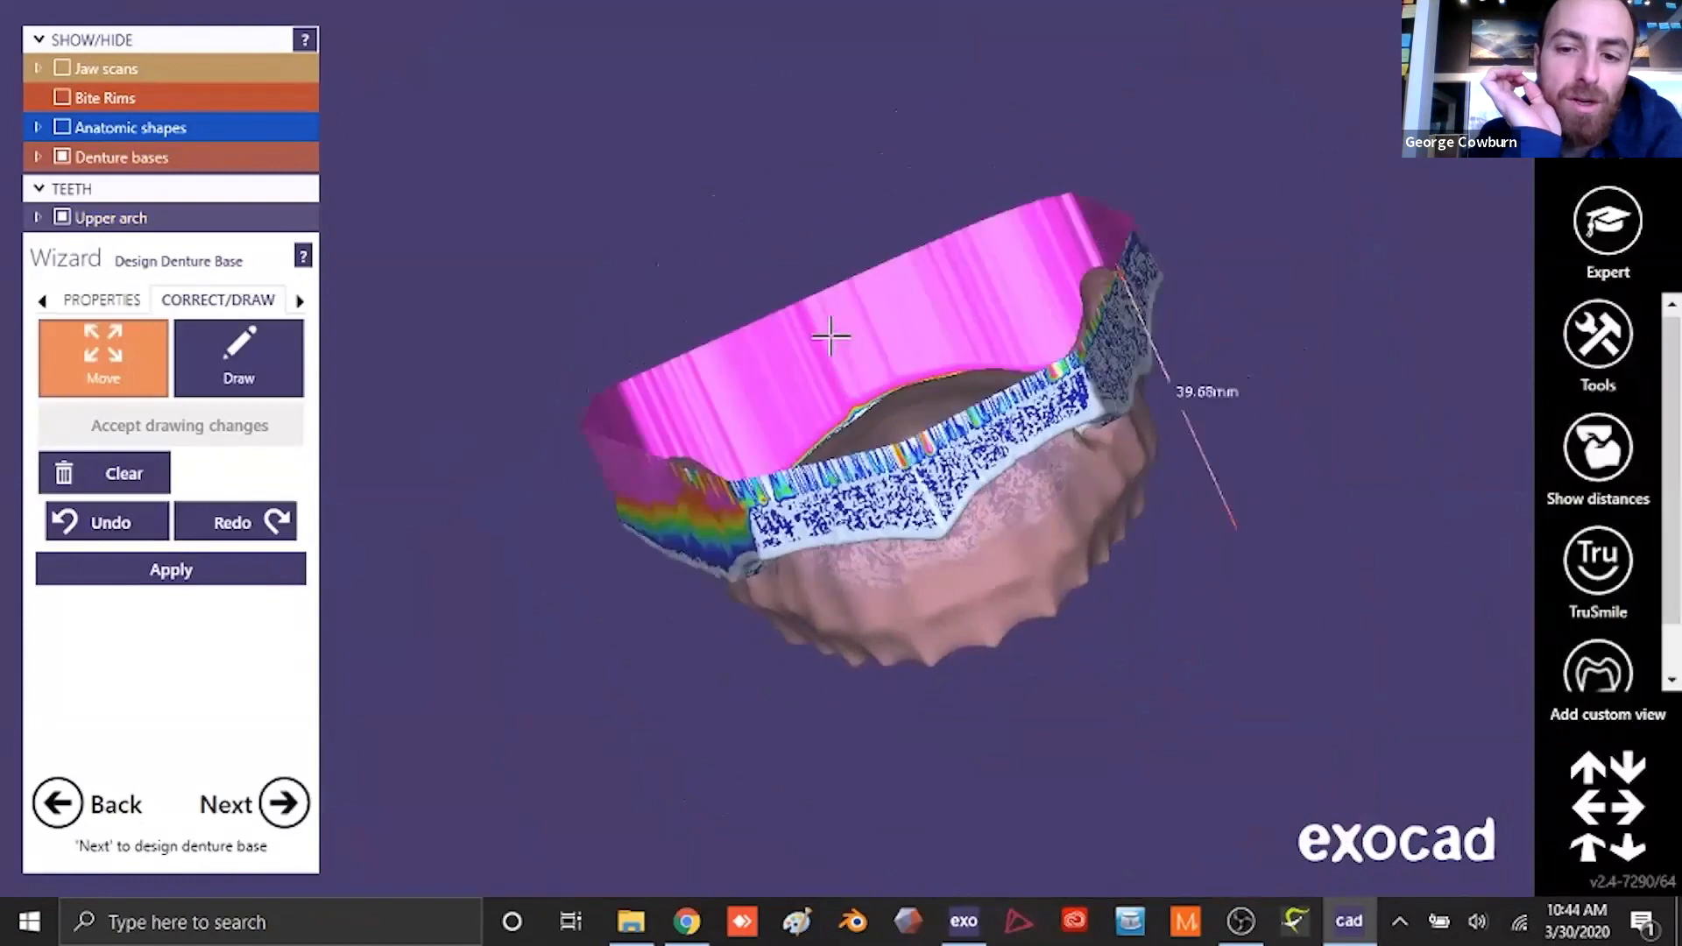
click(282, 802)
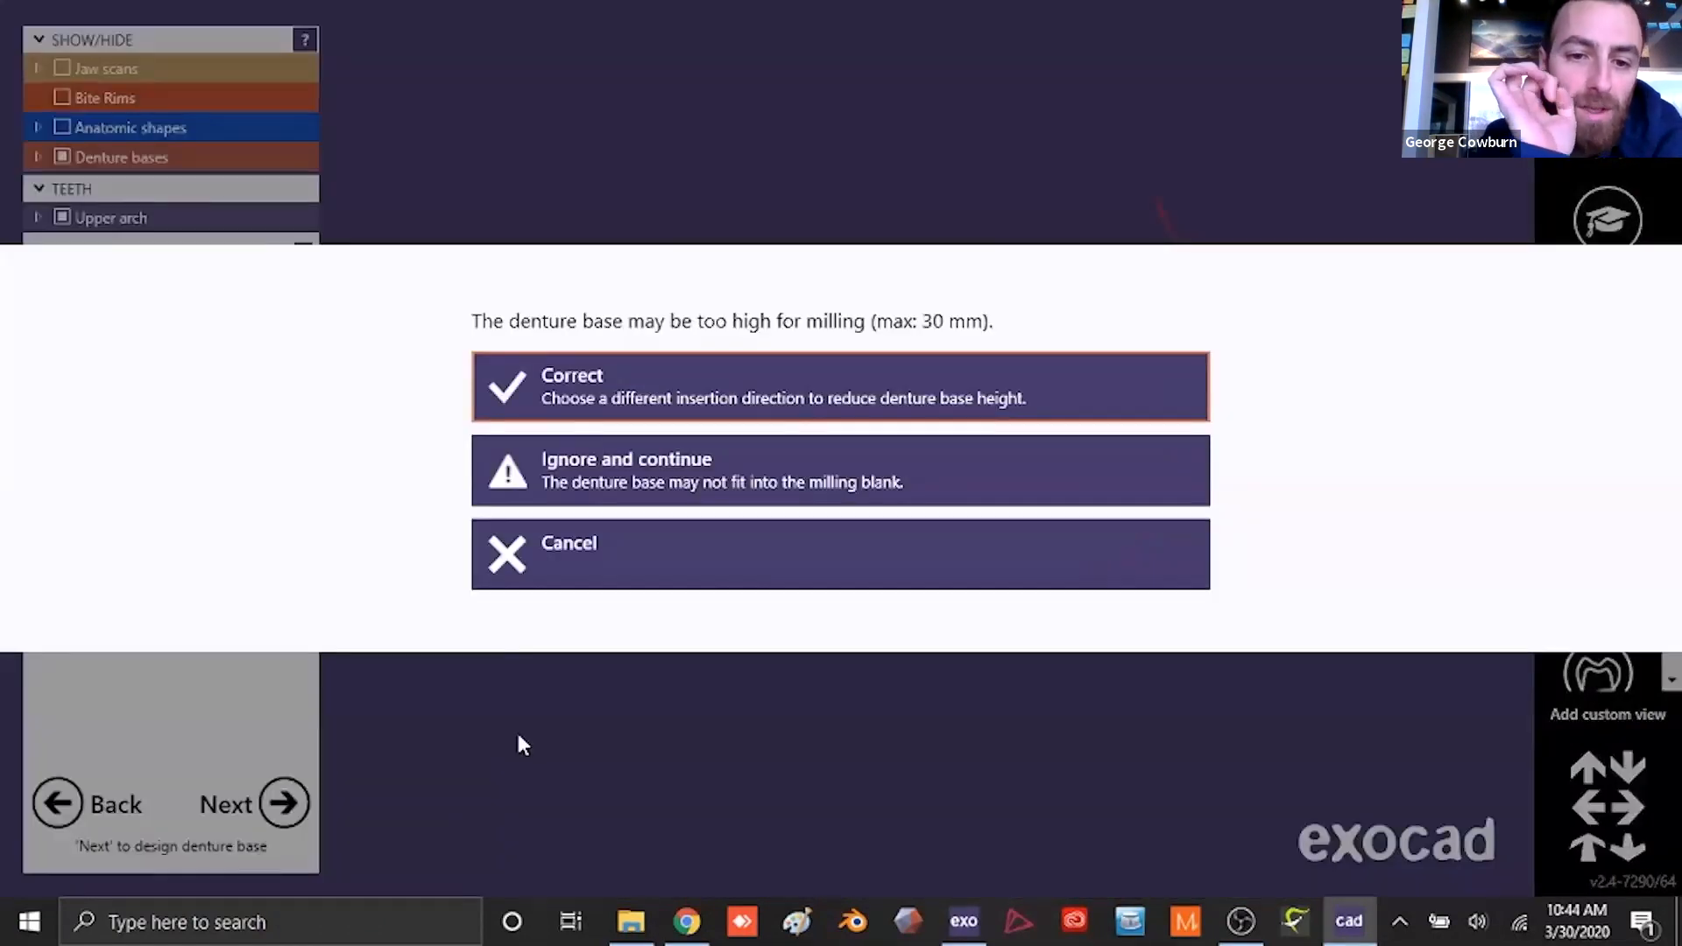
click(657, 476)
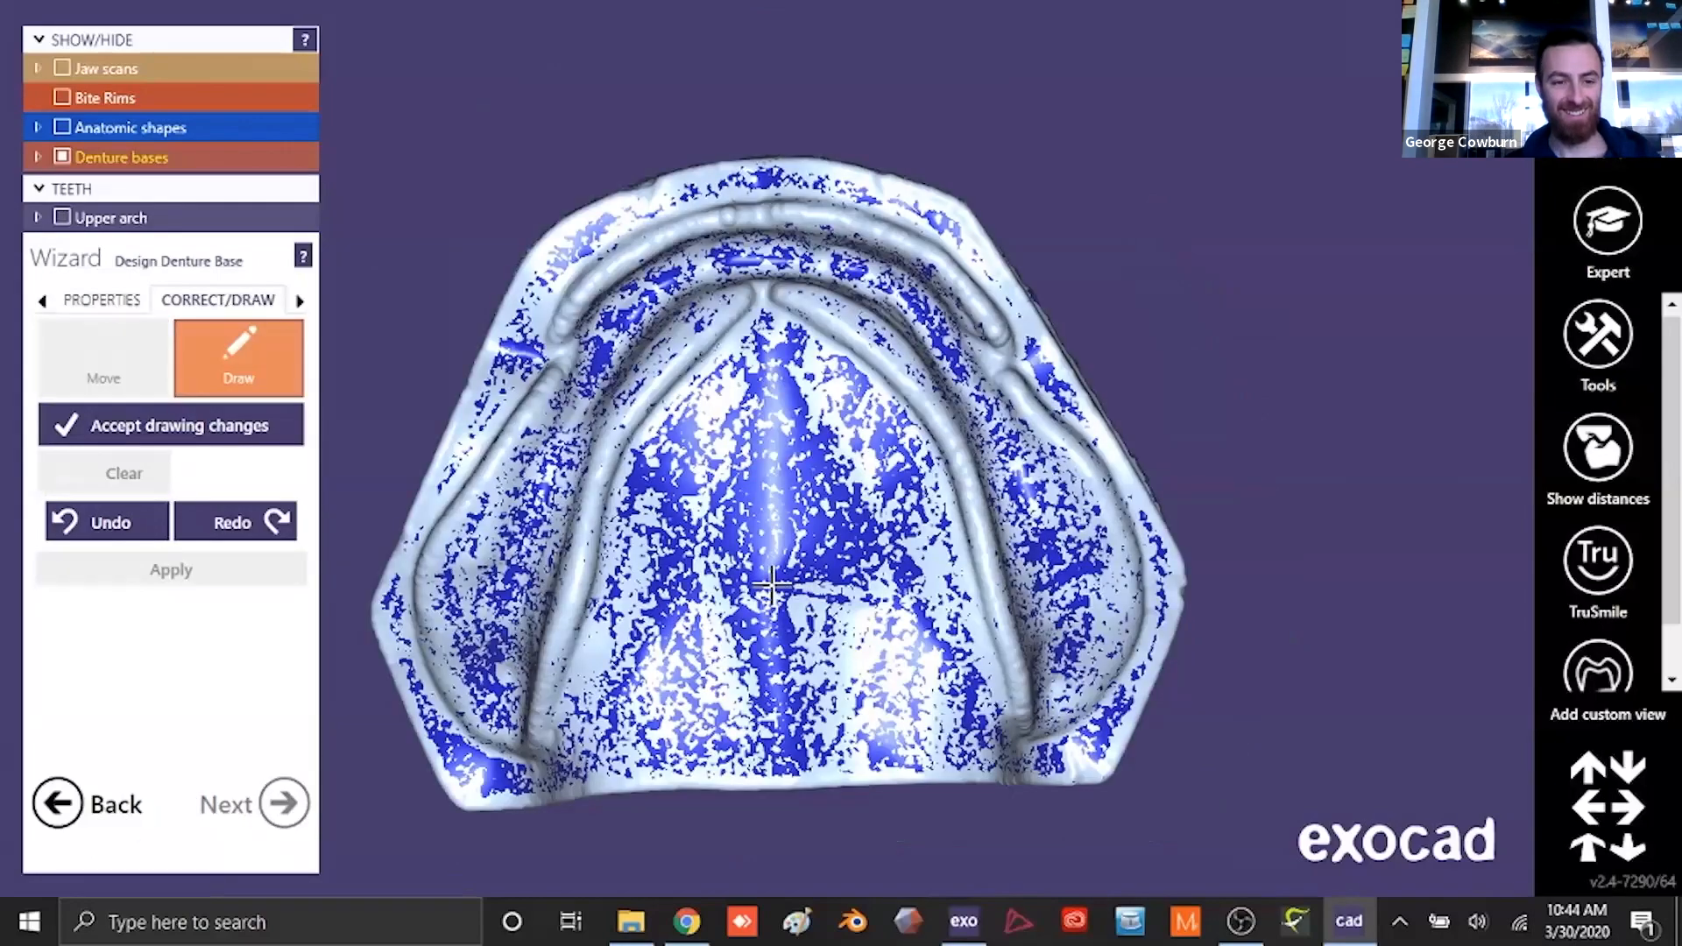
- Draw the first part of the lower base outline along one side's vestibular border, around the buccal frenum, to the anterior midline
right_drag(771, 584, 697, 605)
click(487, 773)
click(422, 541)
right_drag(429, 539, 398, 565)
right_drag(605, 405, 635, 399)
scroll(548, 375, up, 4)
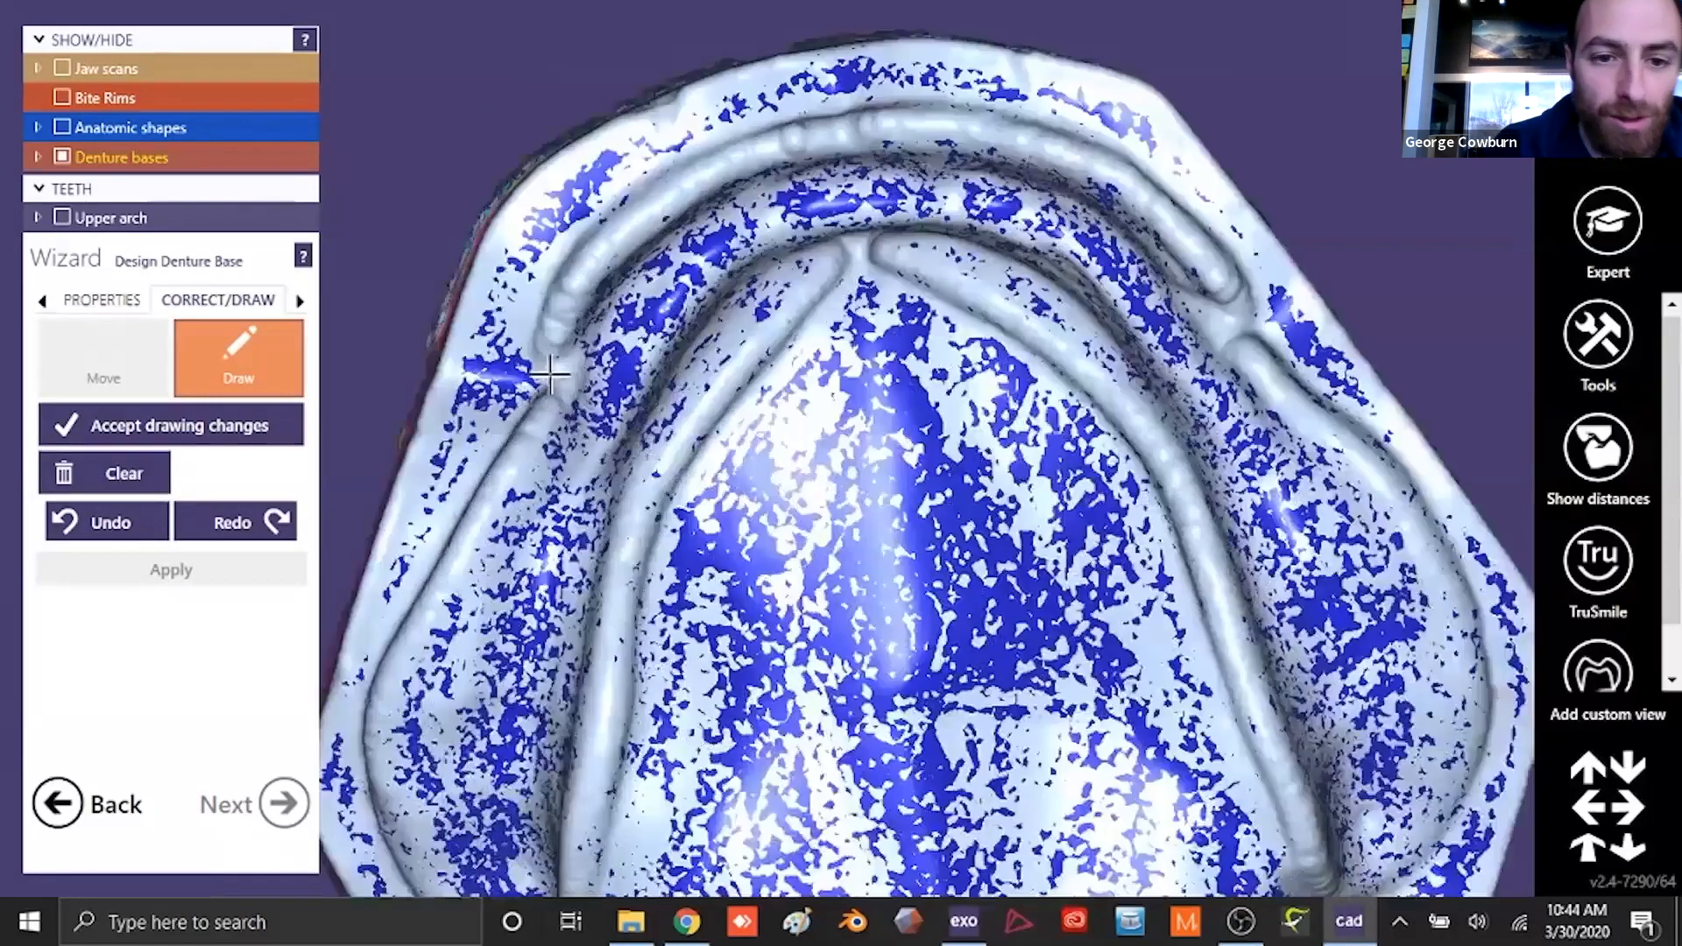
drag(570, 377, 637, 313)
right_drag(637, 313, 613, 340)
click(680, 192)
mouse_move(680, 192)
right_down()
mouse_move(662, 195)
mouse_move(672, 182)
right_up()
click(799, 130)
mouse_move(799, 129)
right_down()
mouse_move(785, 150)
mouse_move(810, 140)
right_up()
click(878, 133)
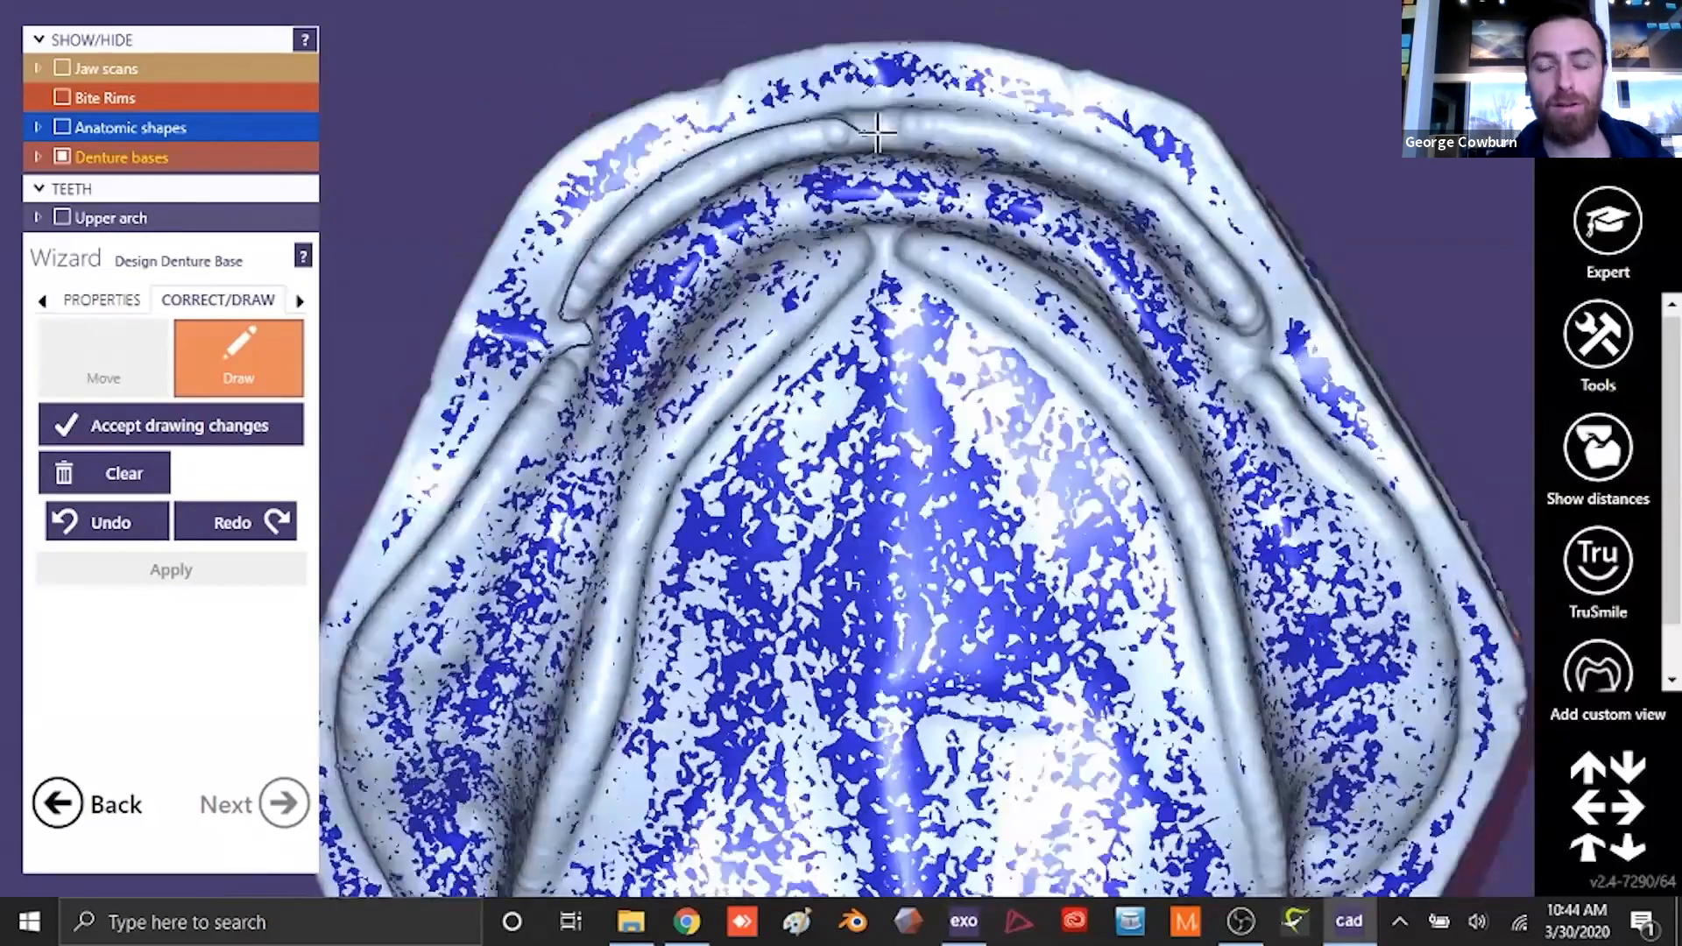
- Continue the lower base outline along the opposite vestibular border, around the posterior pad and forward along the lingual border
click(1435, 593)
scroll(1434, 593, down, 4)
right_drag(1428, 592, 1052, 421)
scroll(1051, 420, up, 4)
click(1095, 259)
click(1225, 398)
right_drag(1091, 530, 1051, 508)
click(825, 458)
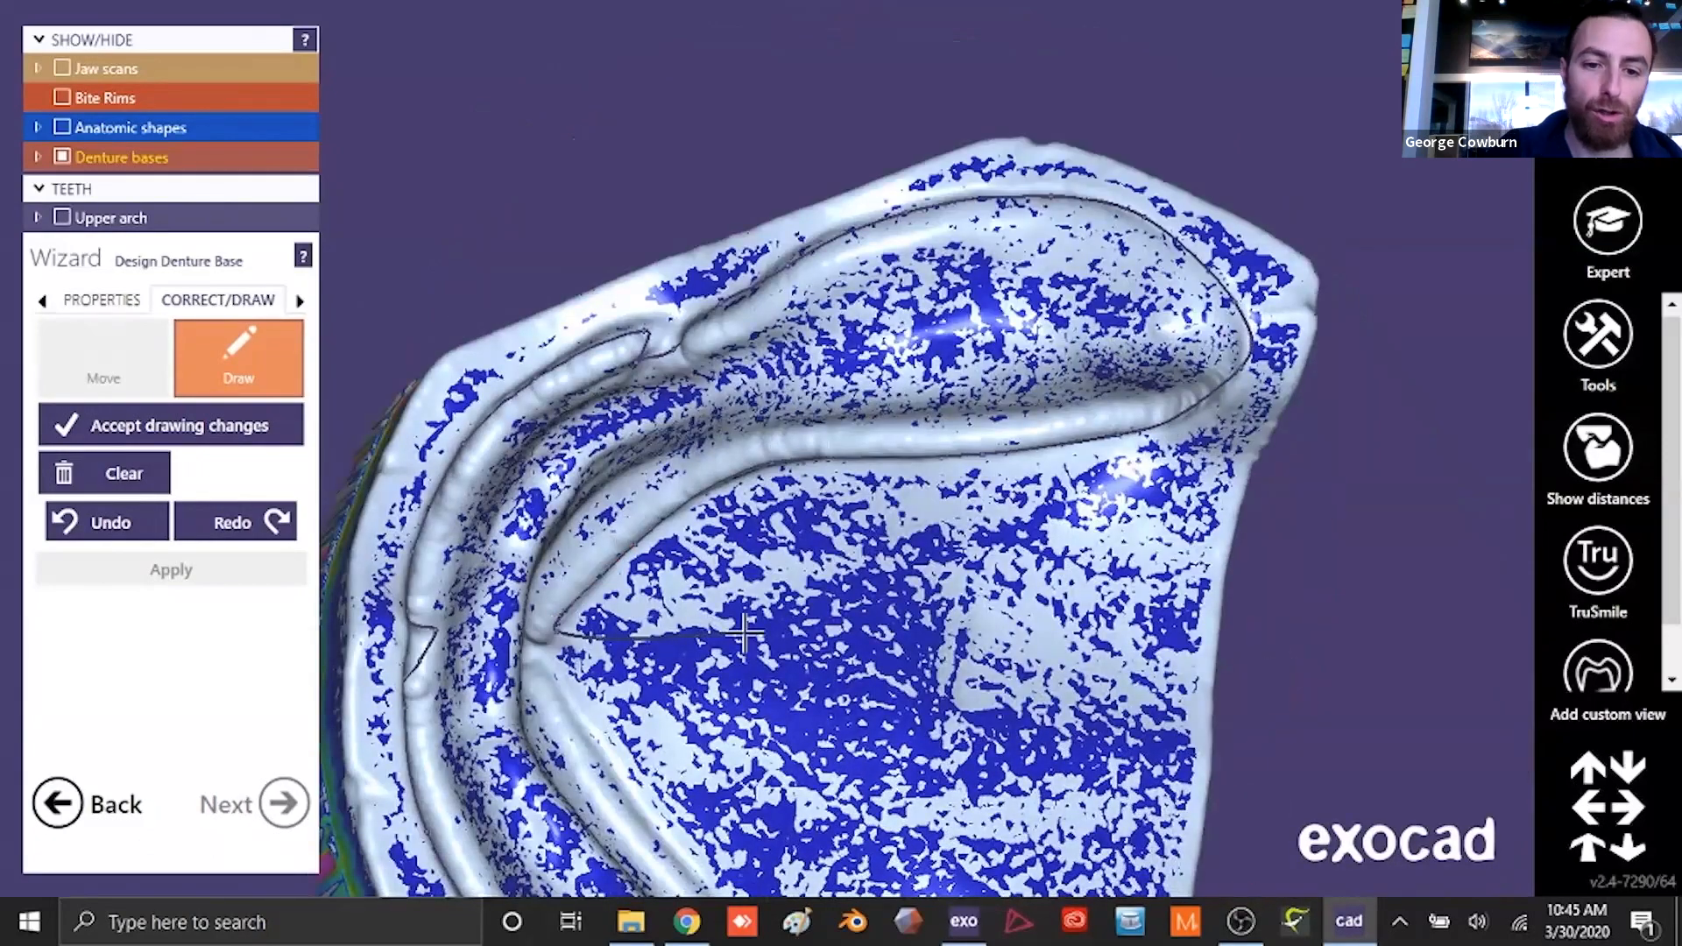
- Complete the lower base outline along the remaining lingual border to a closed loop and accept the drawing
scroll(744, 633, down, 5)
right_drag(744, 633, 797, 543)
scroll(797, 526, up, 6)
click(544, 613)
scroll(714, 620, down, 3)
right_drag(714, 620, 698, 542)
right_drag(668, 658, 710, 569)
scroll(657, 649, down, 3)
click(178, 435)
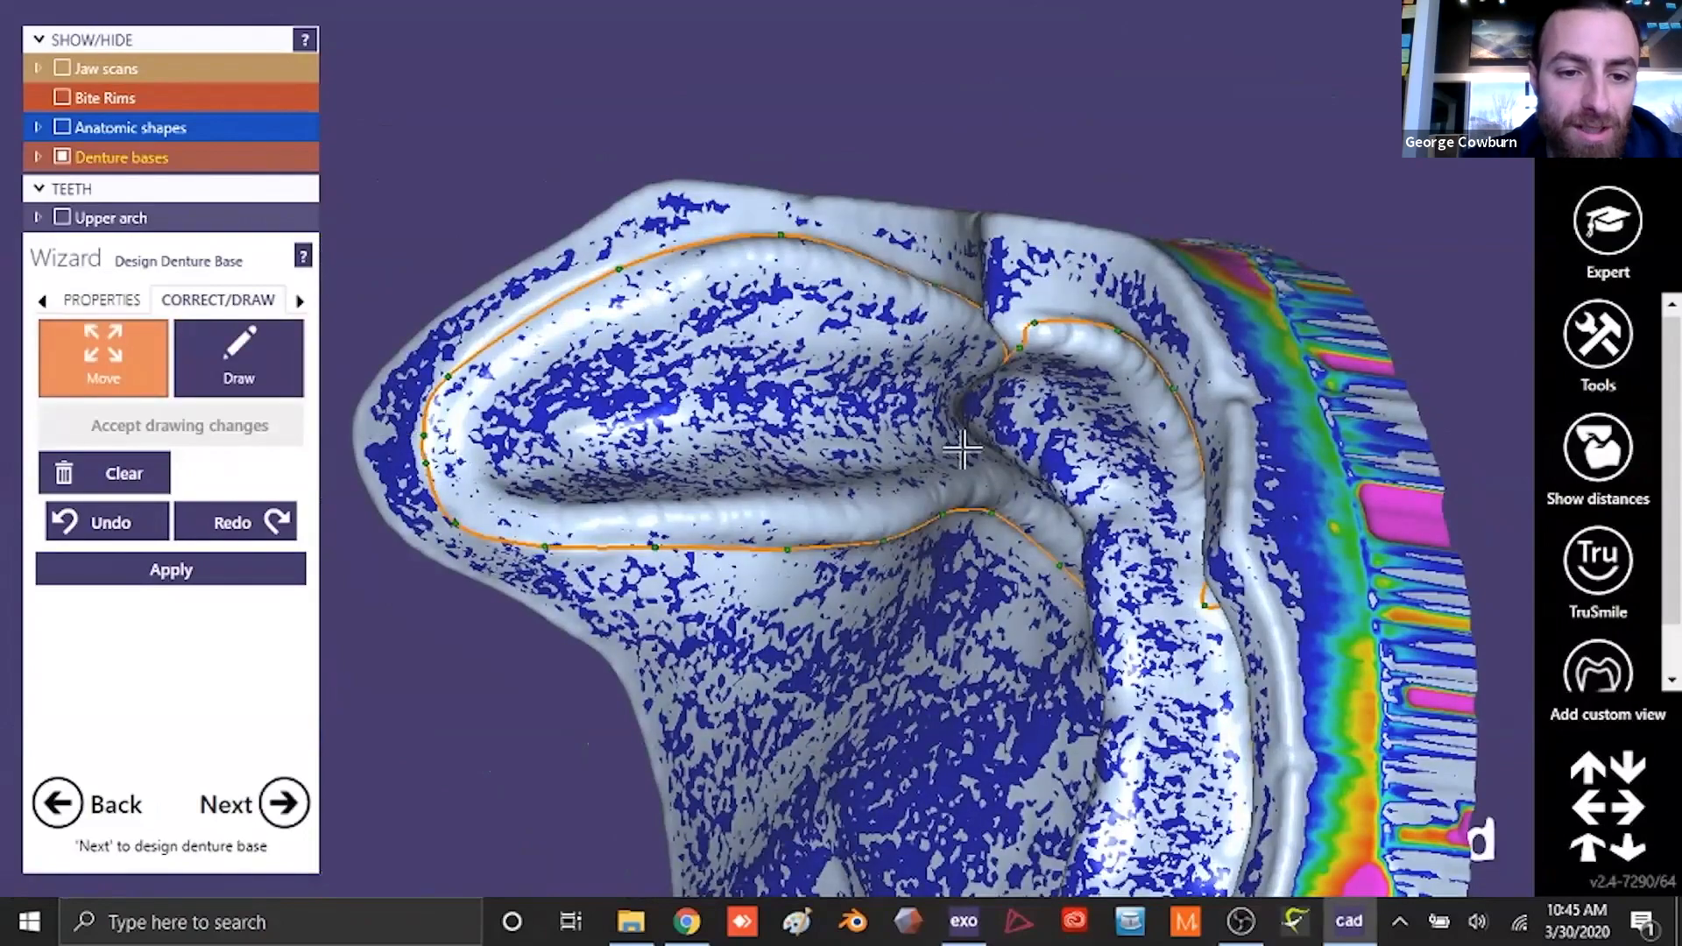
- Refine the lower outline's control points around the buccal frenum notches and apply the outline to generate the lower base
scroll(962, 450, down, 3)
scroll(806, 333, up, 5)
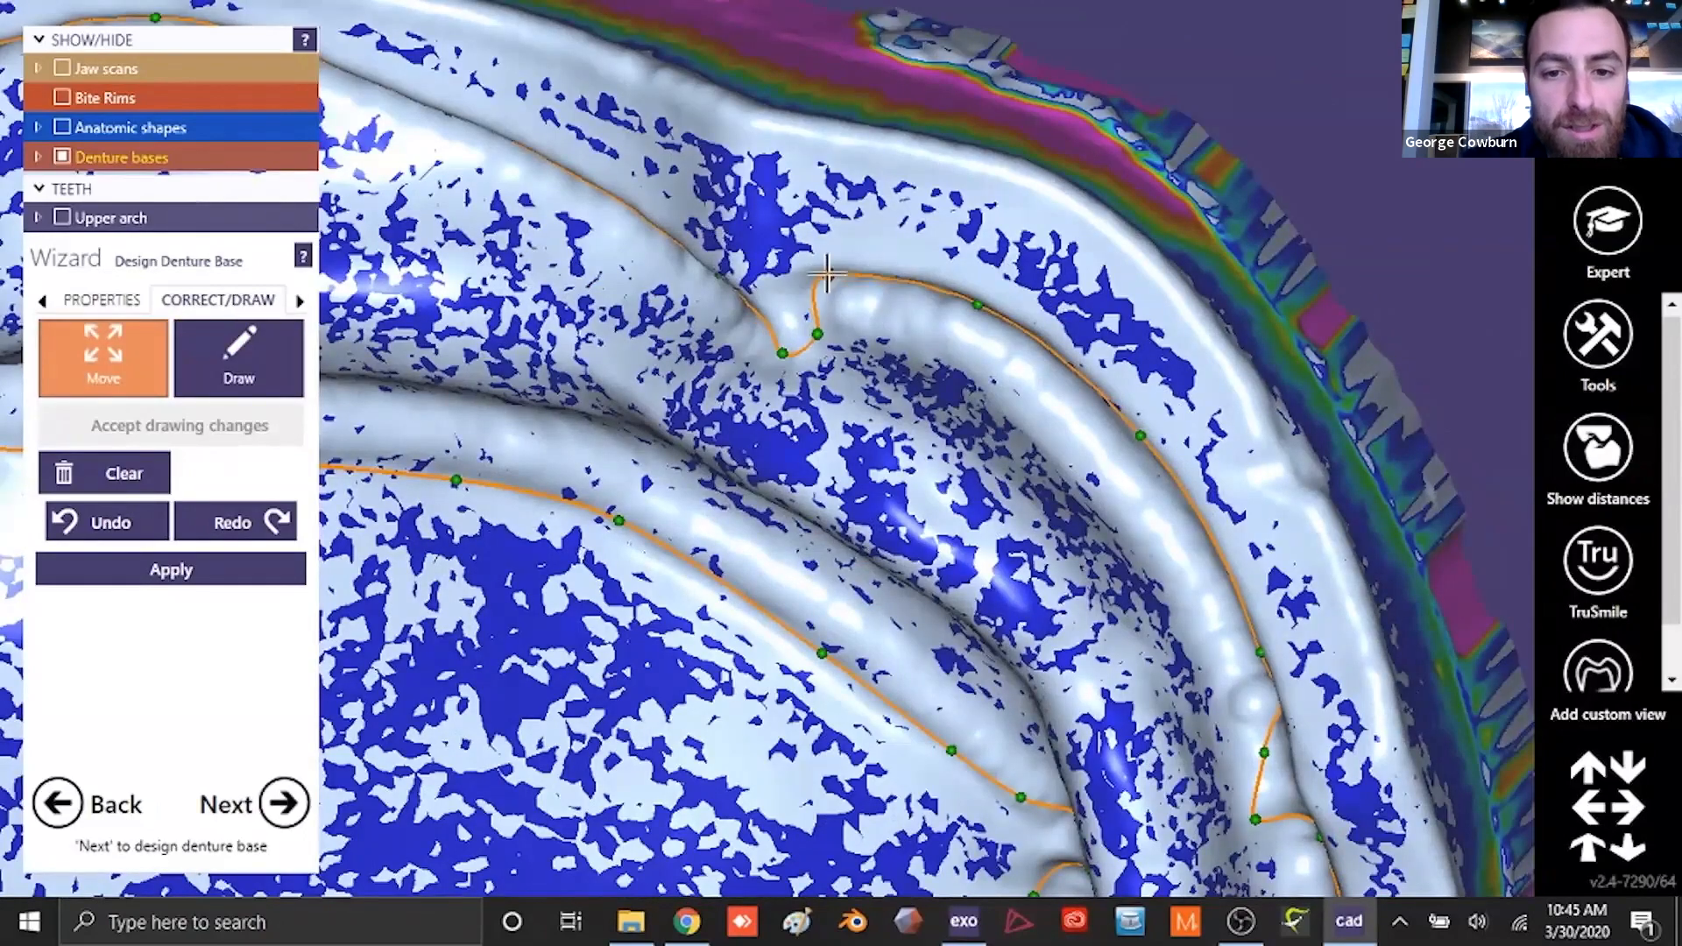
scroll(826, 274, down, 3)
scroll(853, 326, up, 5)
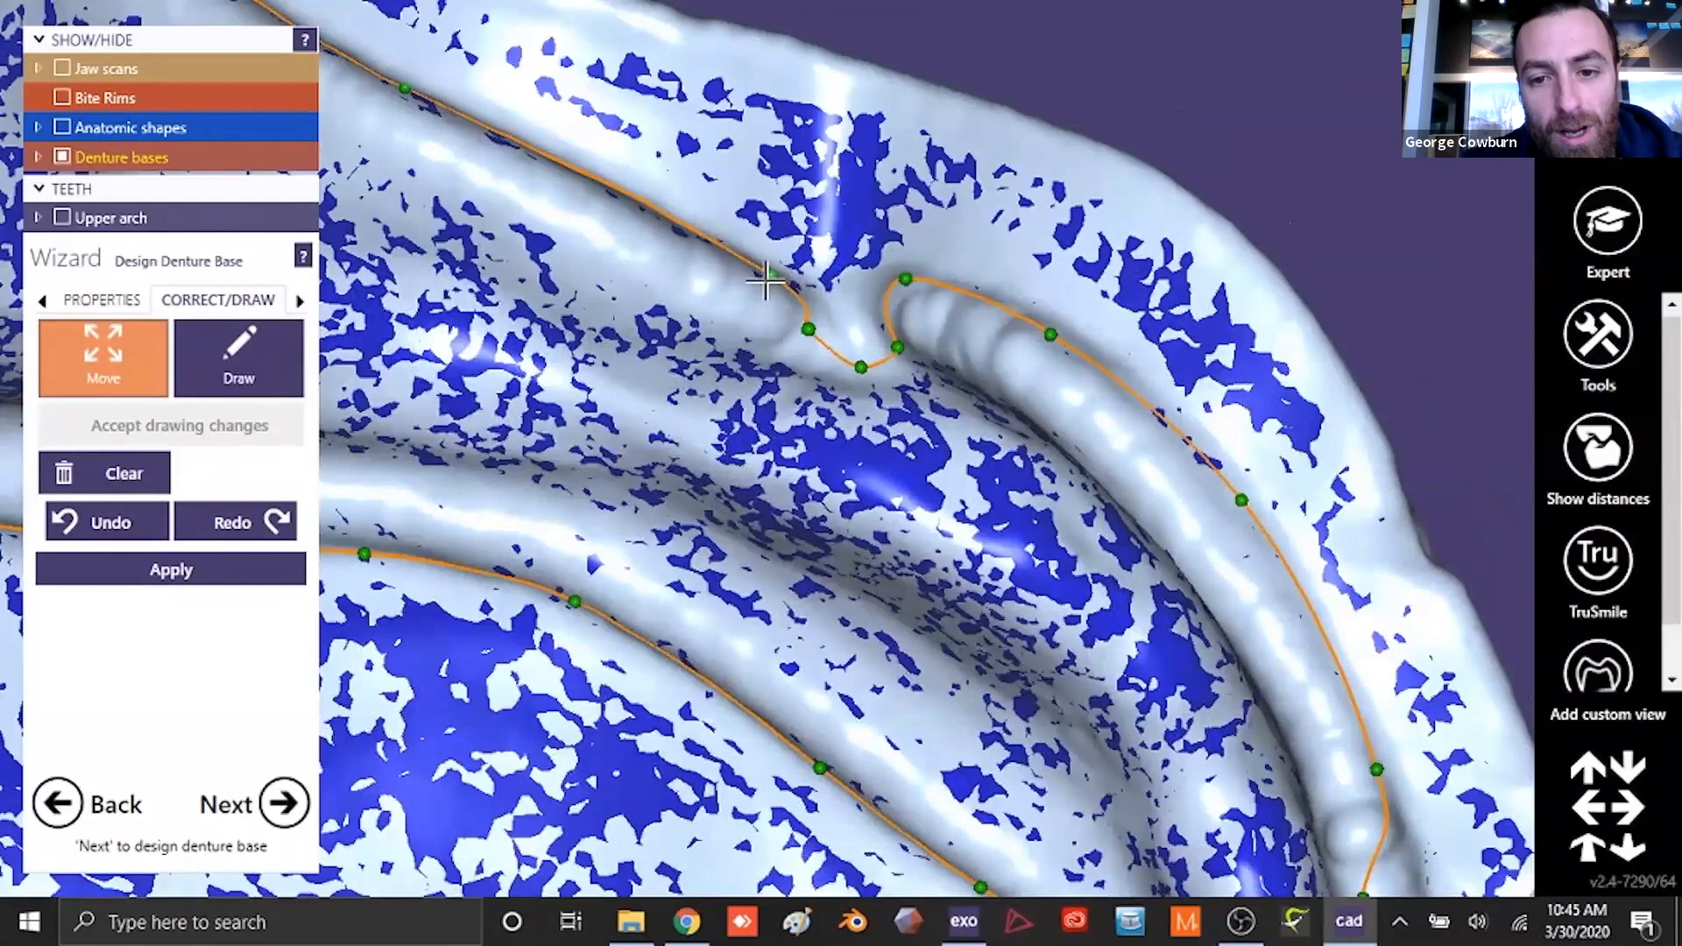
scroll(889, 356, down, 5)
mouse_move(892, 357)
right_down()
mouse_move(920, 263)
mouse_move(999, 324)
mouse_move(1049, 590)
mouse_move(959, 517)
mouse_move(850, 307)
mouse_move(913, 420)
mouse_move(894, 378)
right_up()
scroll(845, 429, up, 4)
scroll(864, 300, down, 5)
scroll(841, 307, up, 4)
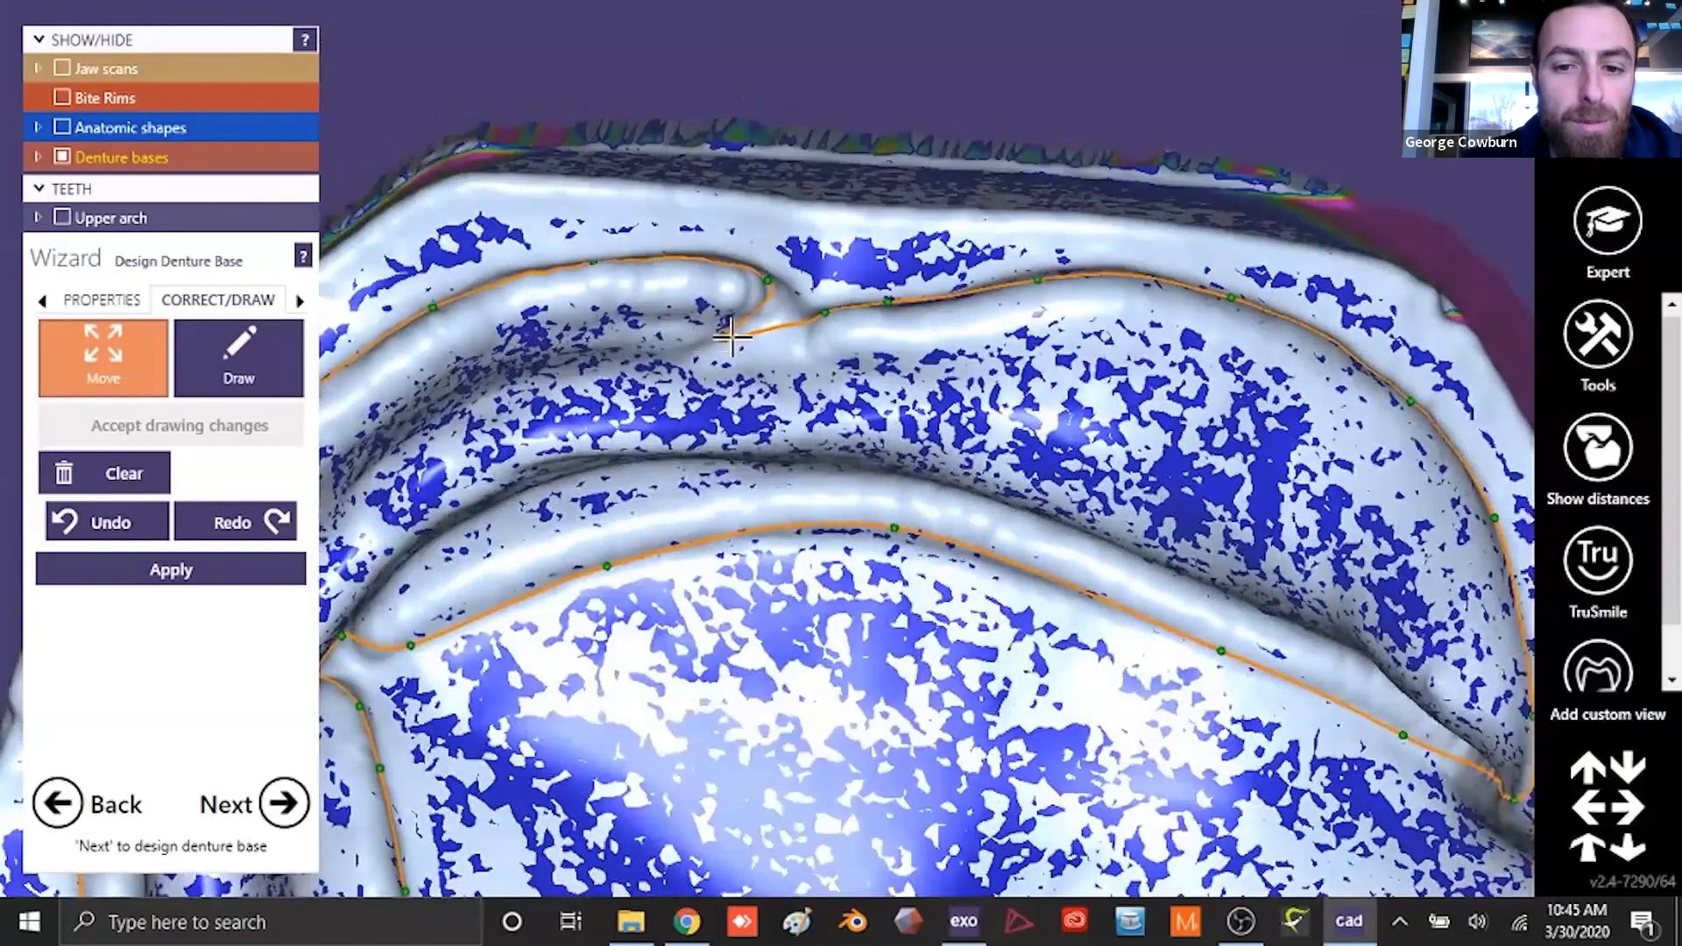
click(254, 578)
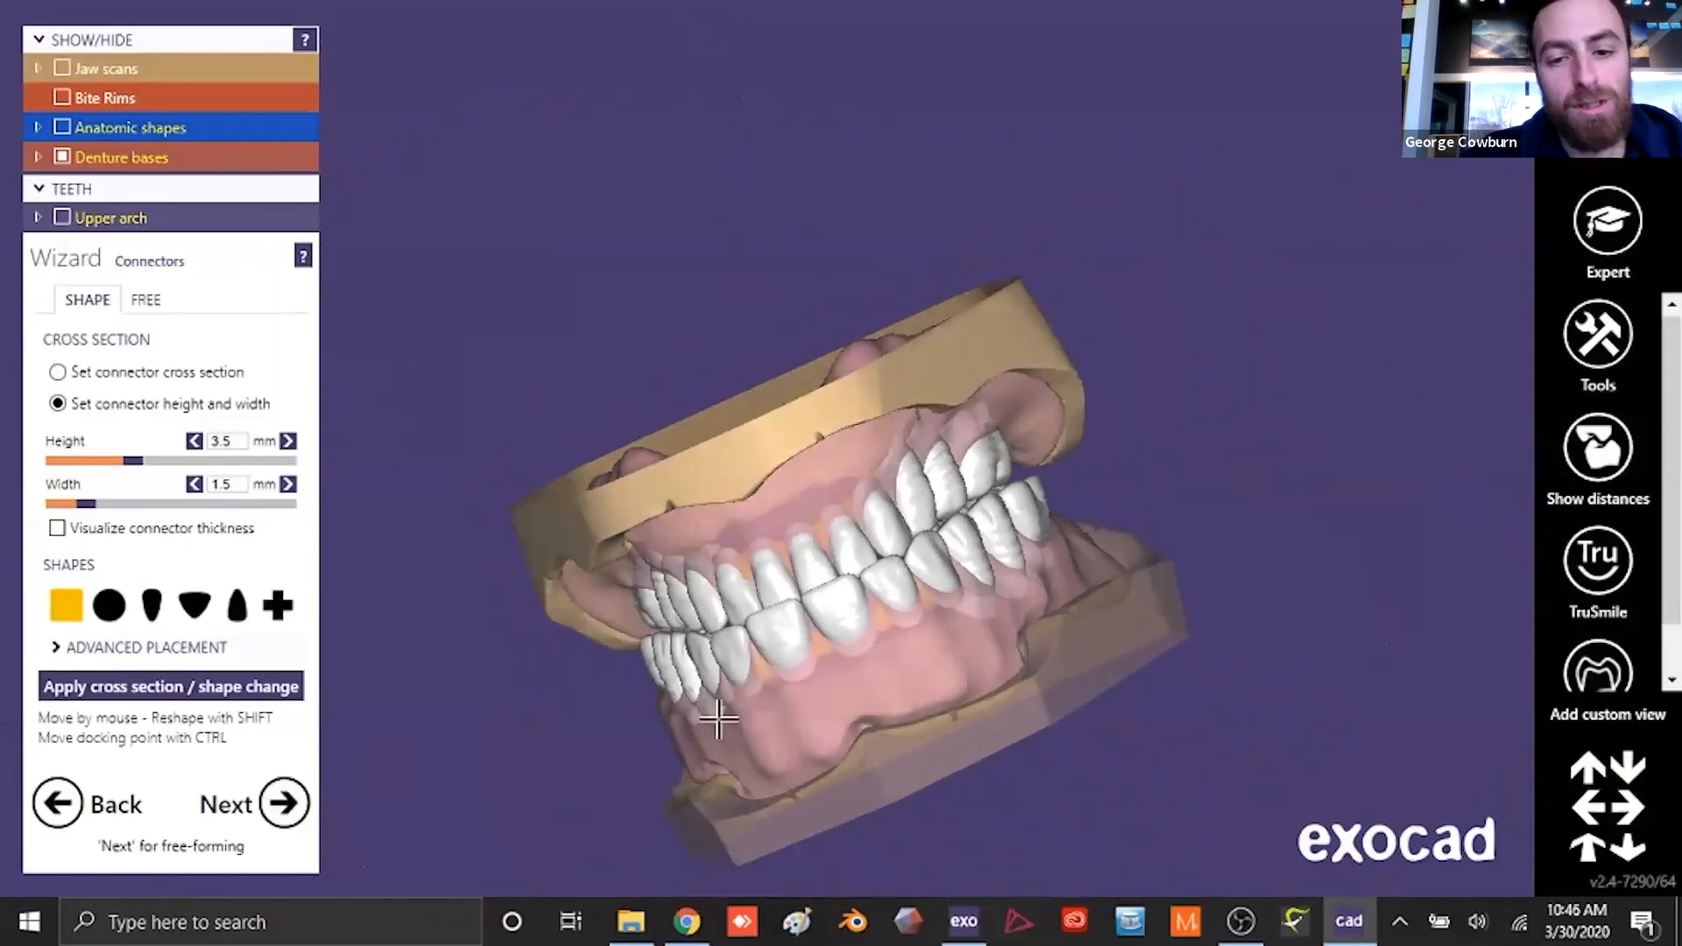
- Hide the denture bases to expose the tooth connectors from the front
right_drag(718, 719, 820, 47)
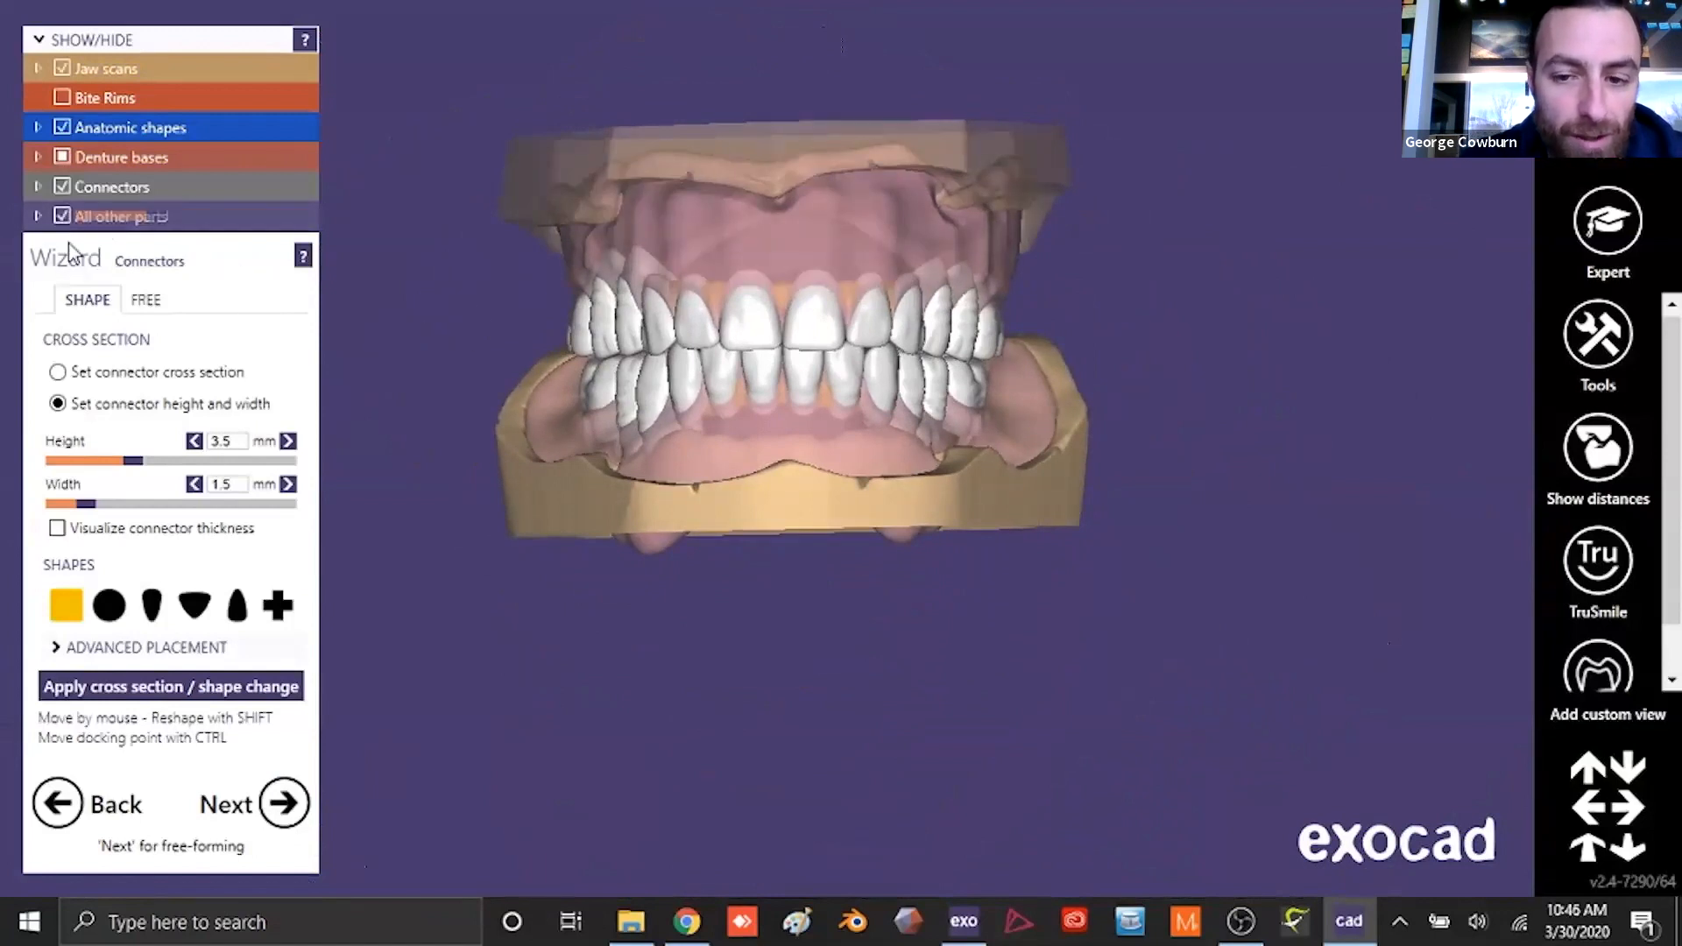
click(63, 157)
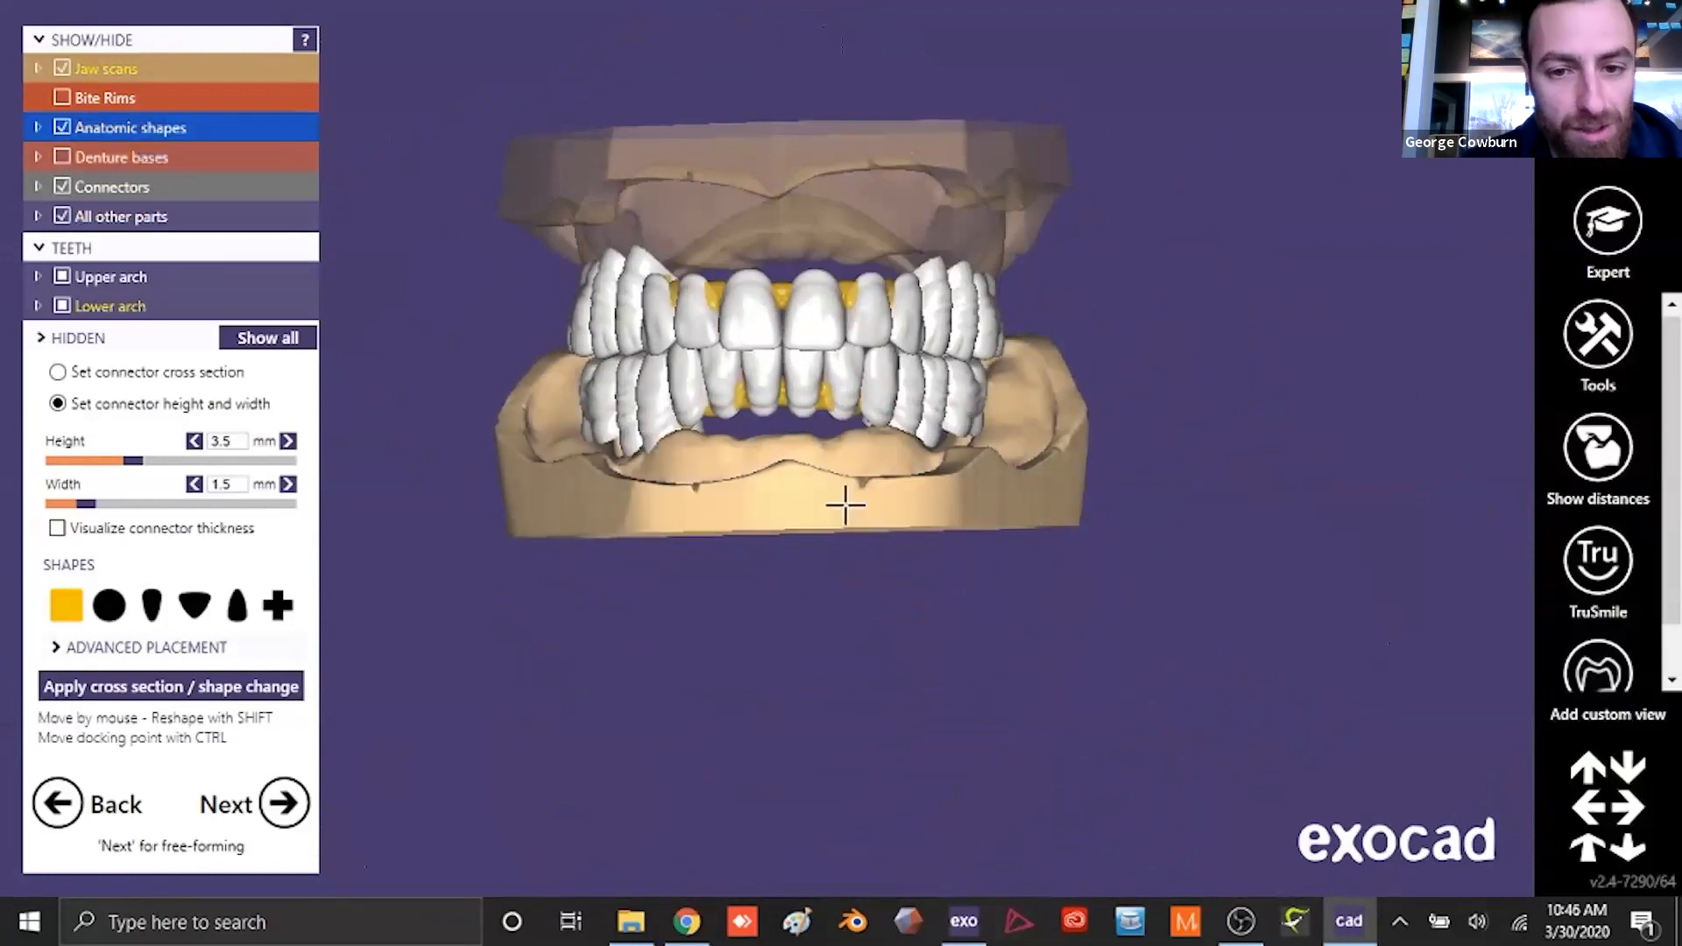
scroll(777, 345, up, 3)
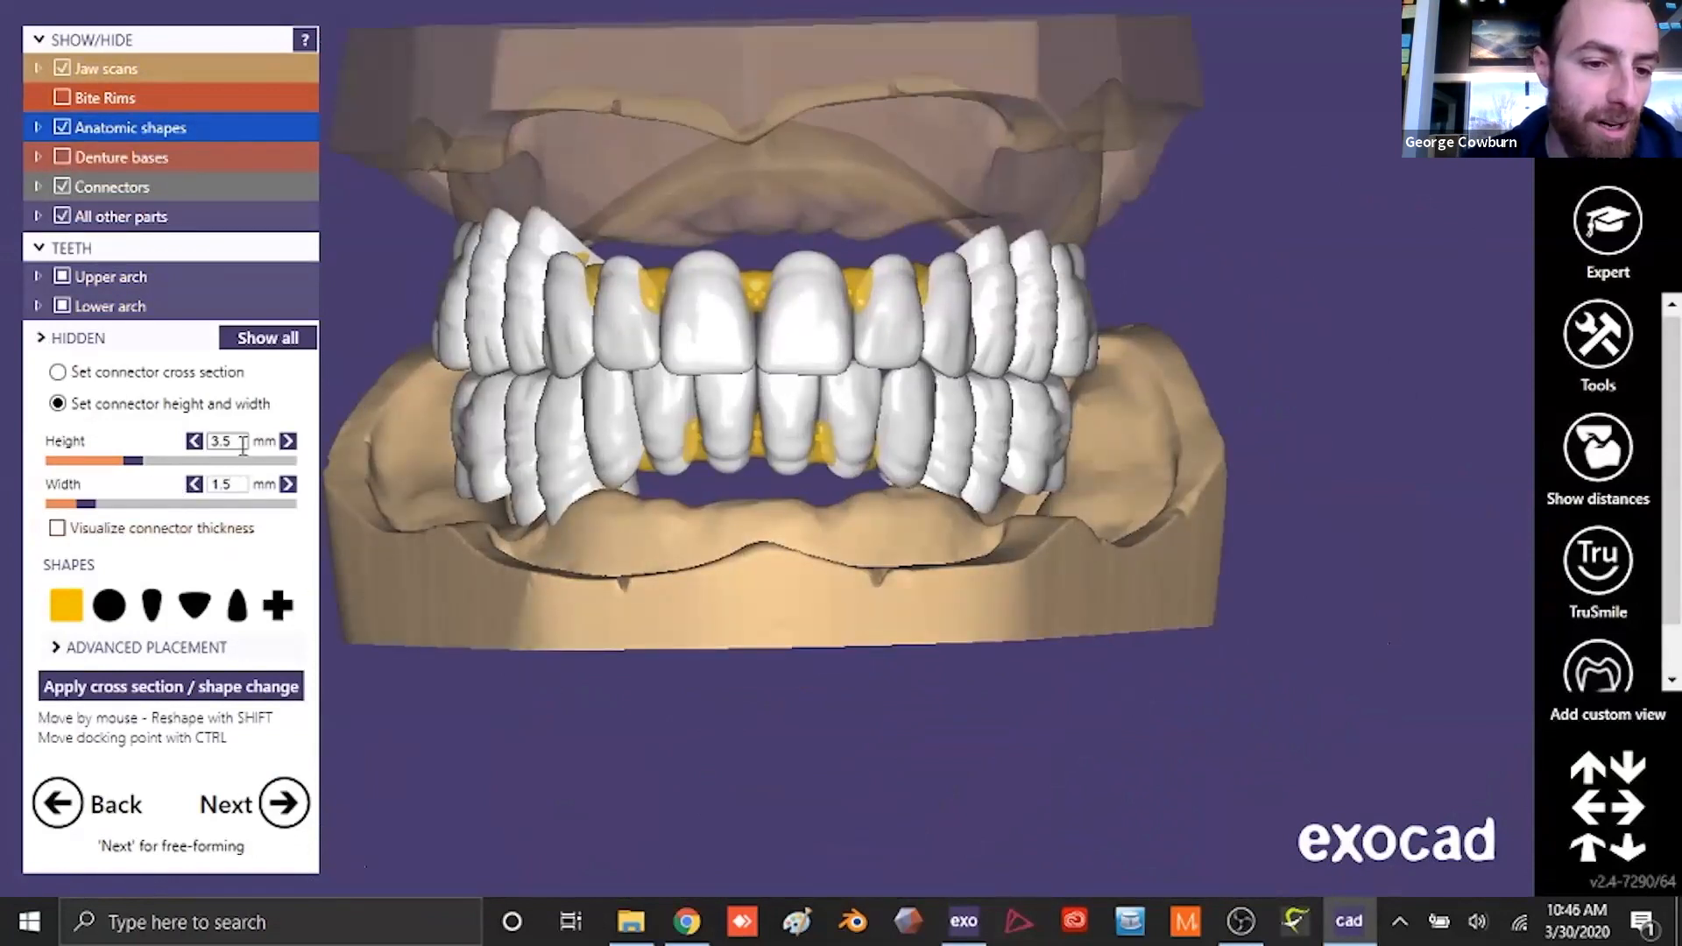
- Set the connector height to 2 mm at 1.5 mm width and apply it with the tapered, downward-narrowing cross-section shape
drag(246, 440, 189, 440)
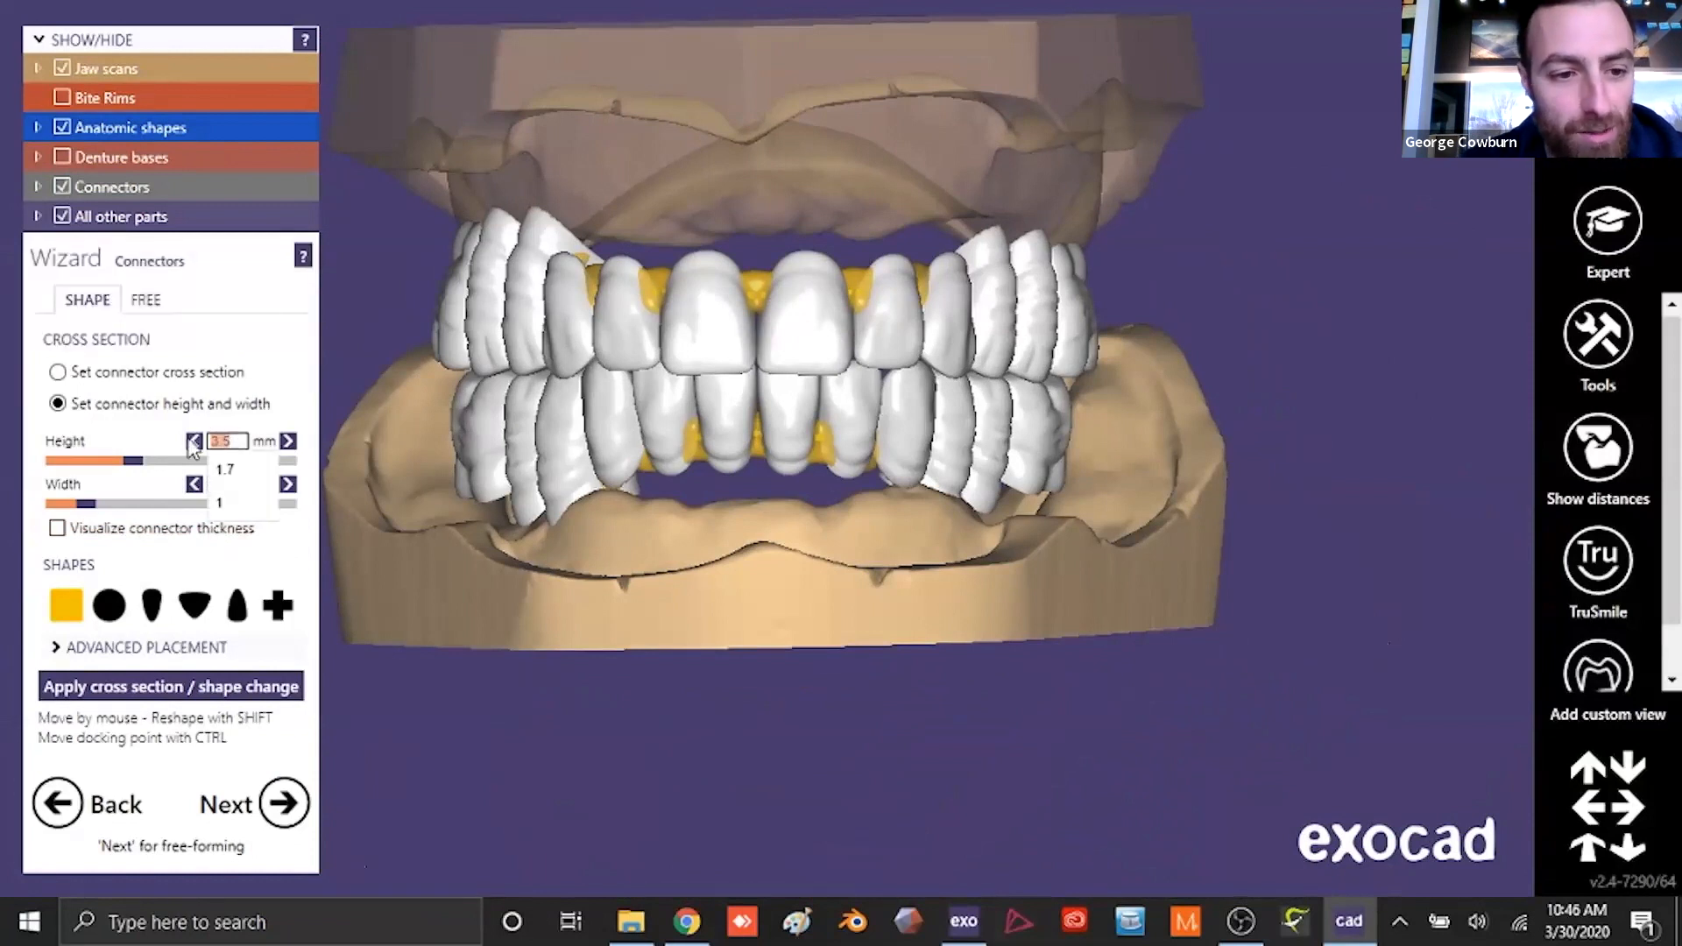
text(2)
click(240, 485)
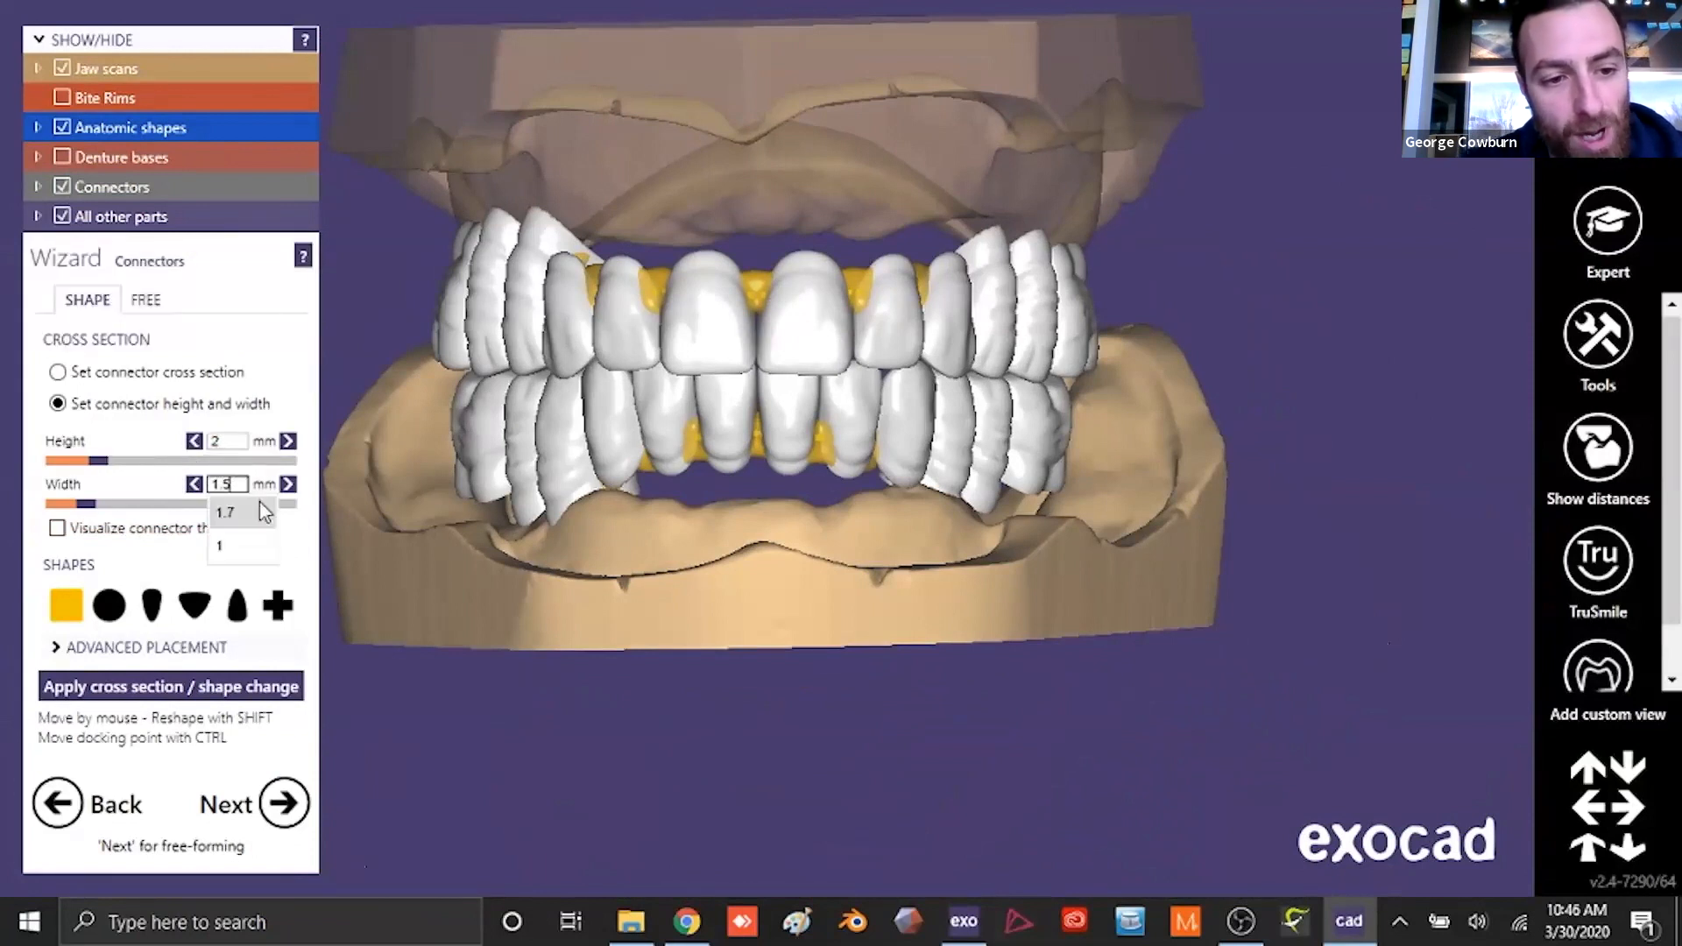
click(205, 691)
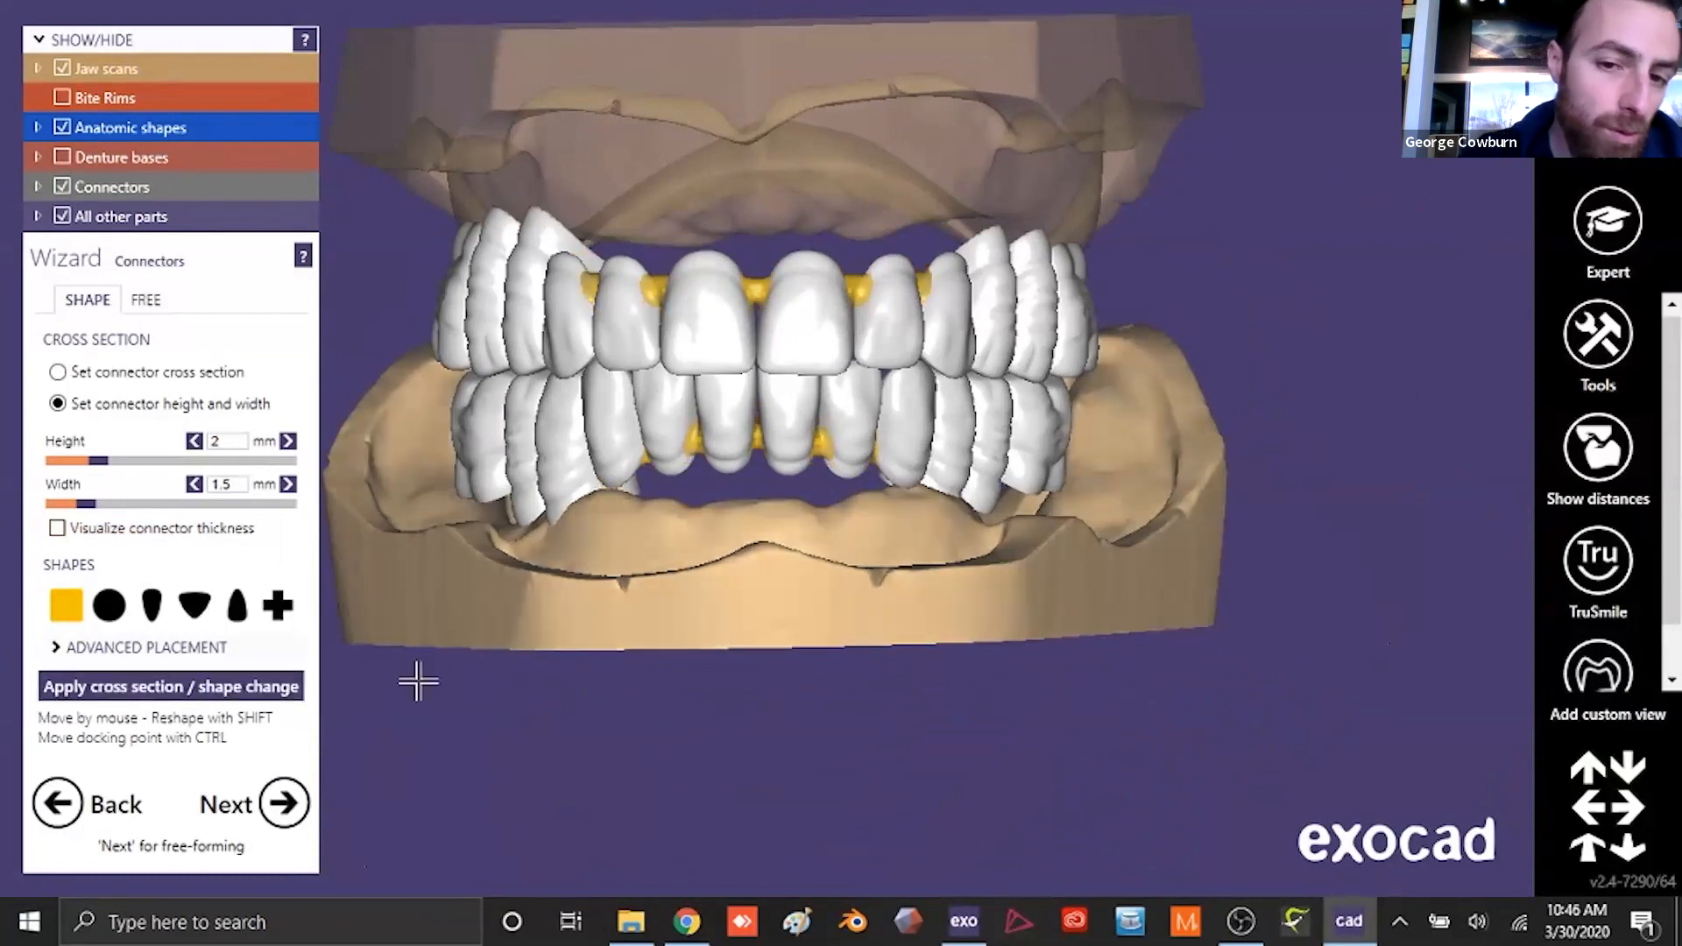
click(151, 604)
click(205, 690)
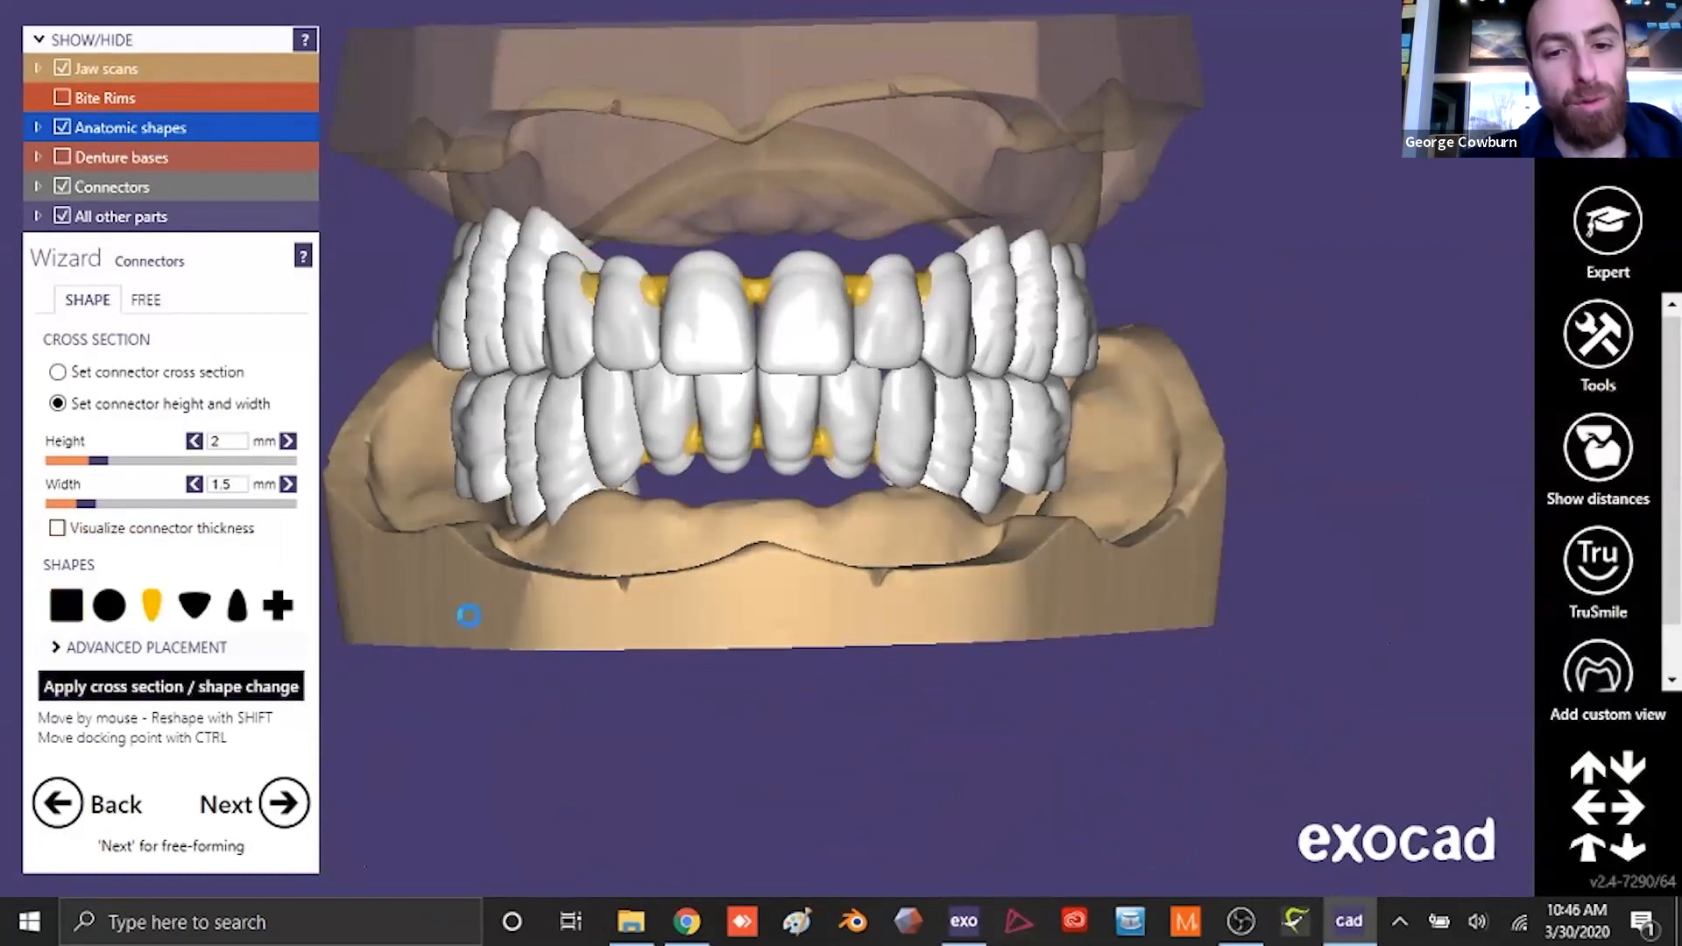
- Reposition the connectors between the upper and lower front and side teeth within the interdental gaps
scroll(781, 293, up, 3)
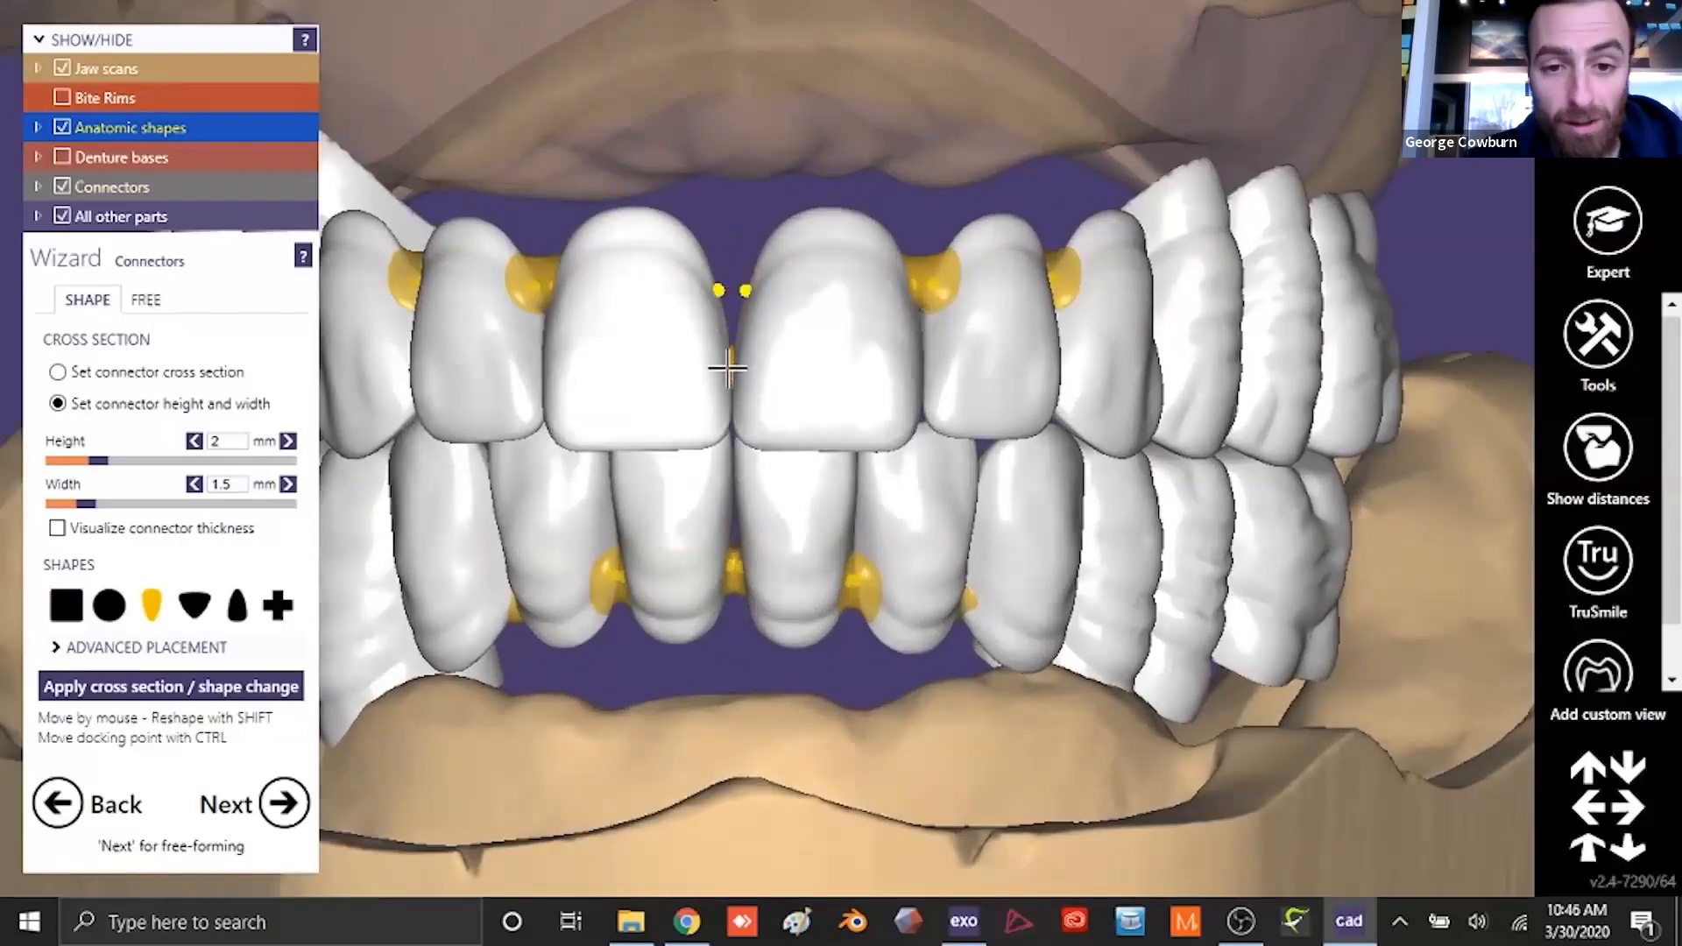
right_drag(799, 403, 810, 397)
right_drag(646, 334, 879, 362)
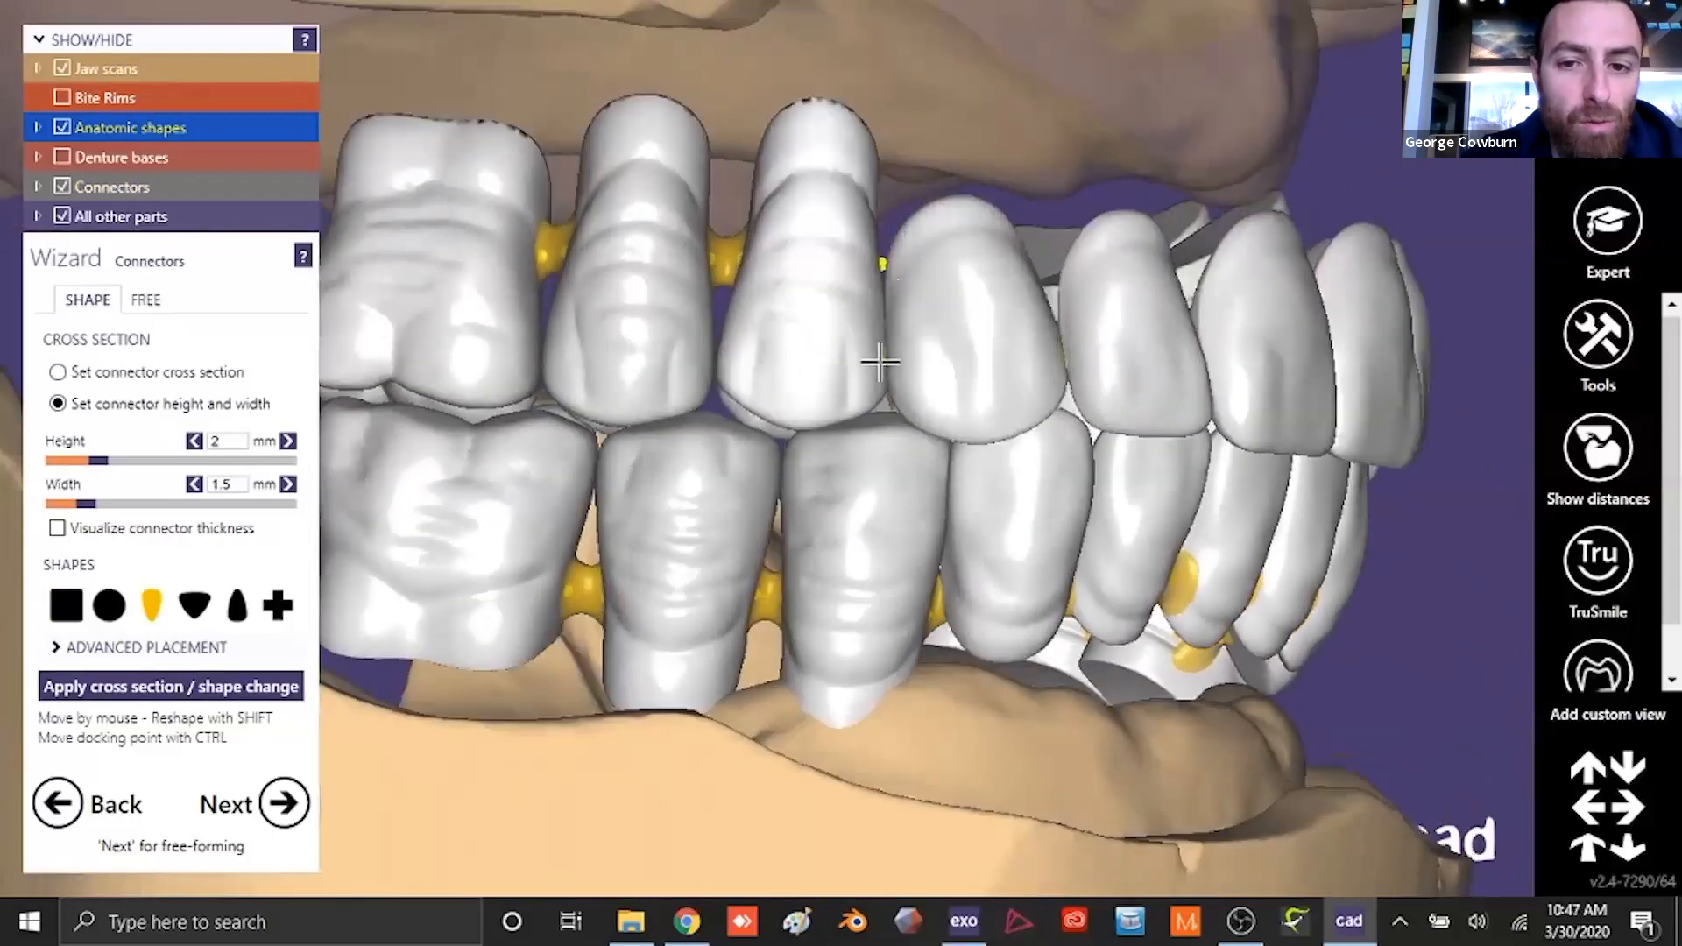
right_drag(623, 357, 626, 571)
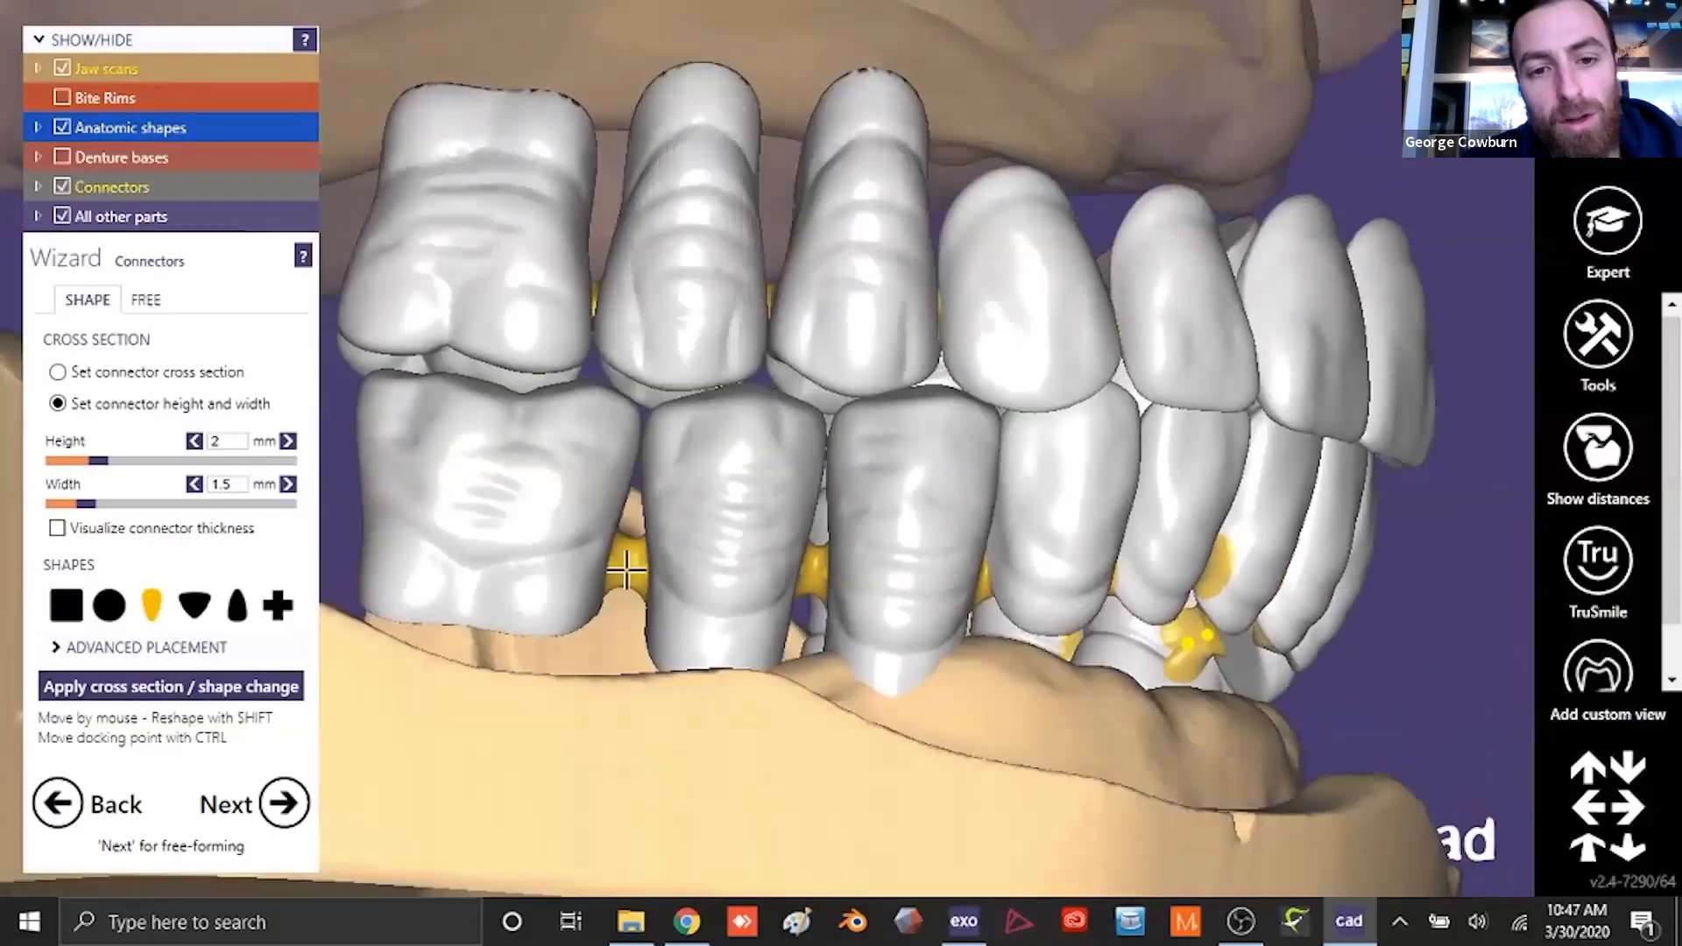
right_drag(819, 481, 792, 555)
right_drag(796, 484, 668, 511)
right_drag(593, 248, 828, 326)
right_drag(979, 369, 674, 631)
- Hide the upper jaw scan and upper arch to isolate the lower teeth in an occlusal view
scroll(748, 496, down, 5)
mouse_move(61, 67)
click(62, 278)
right_drag(473, 526, 781, 564)
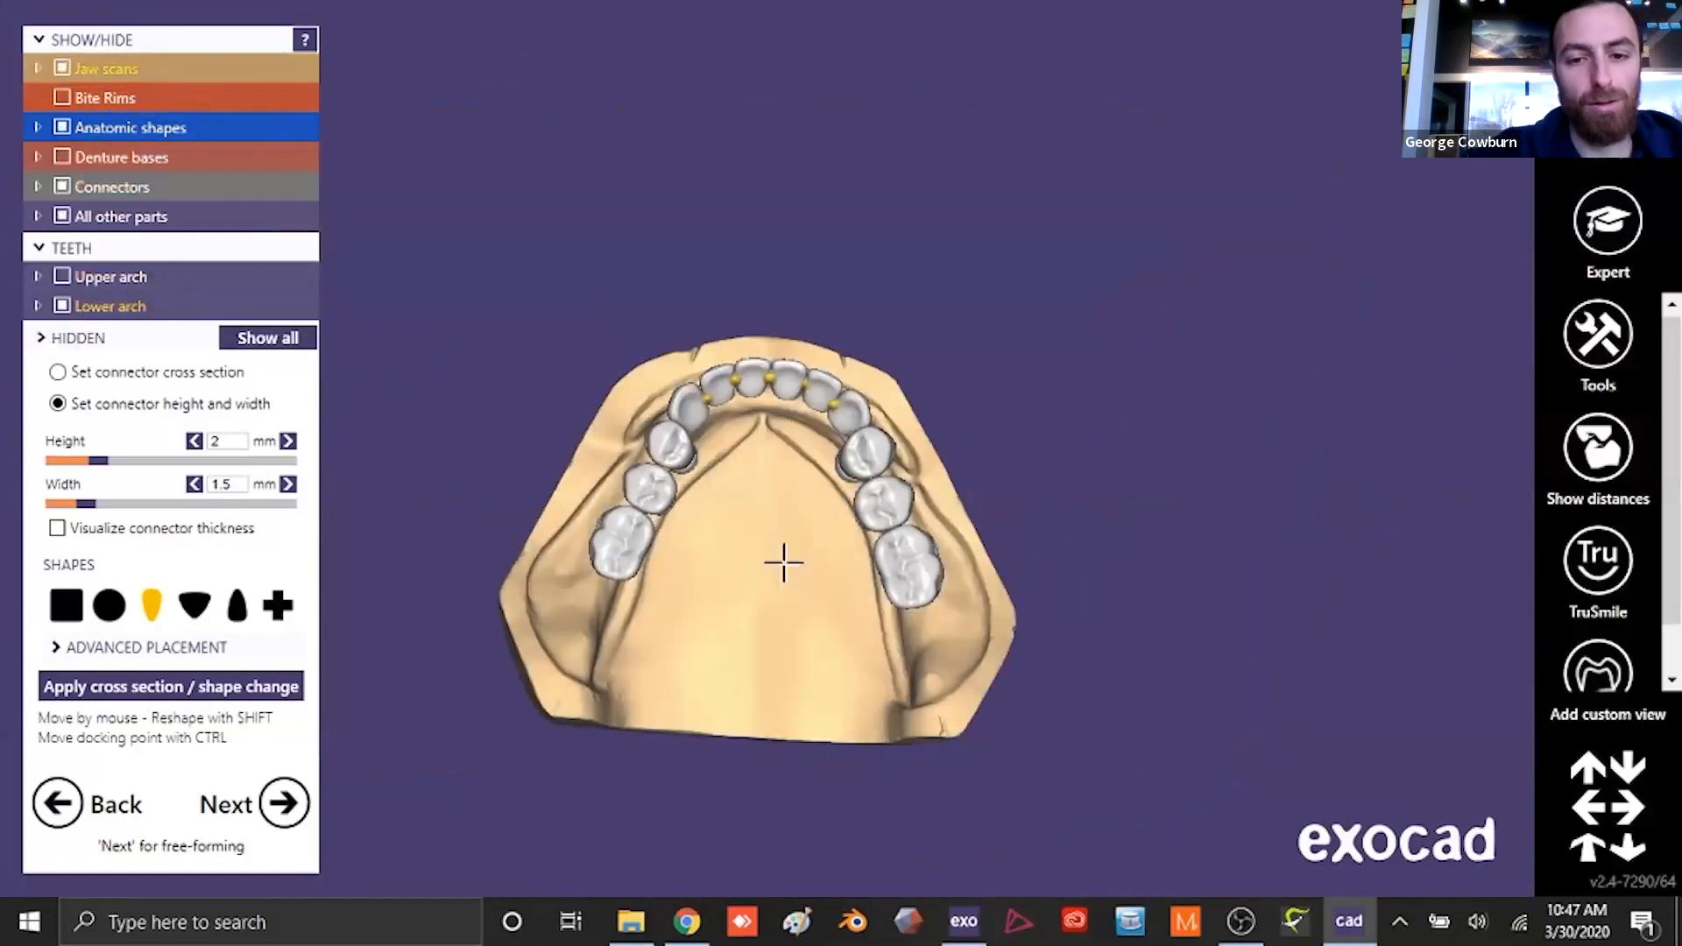
scroll(593, 386, up, 5)
scroll(746, 165, up, 2)
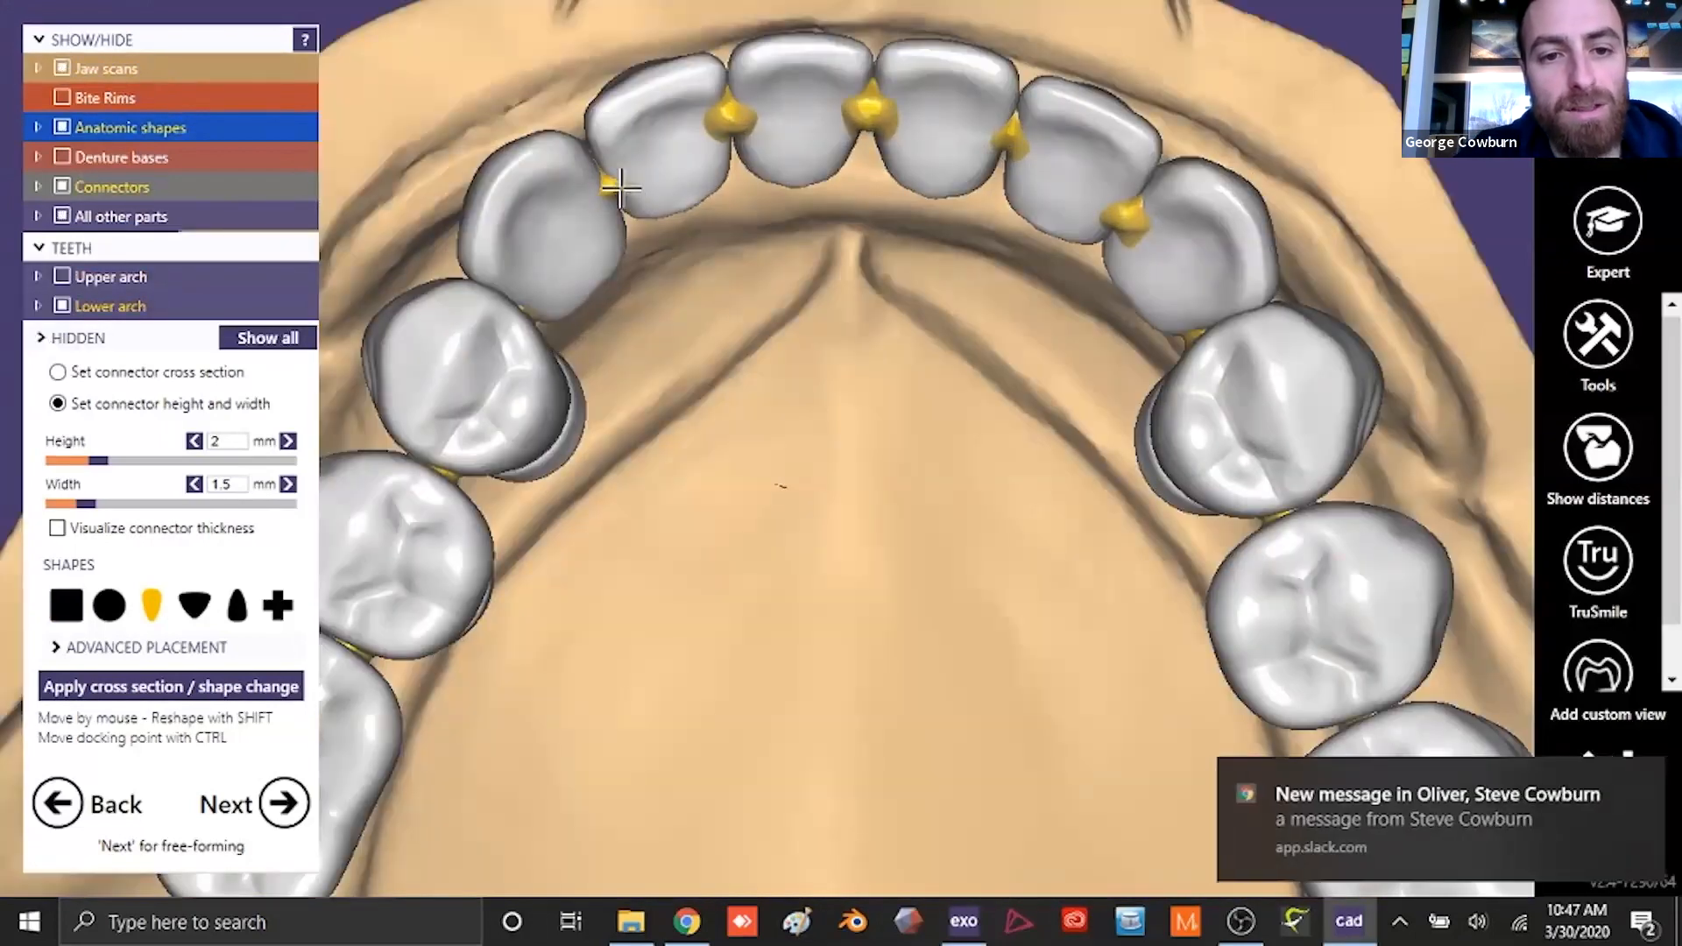
- Adjust the positions of the connectors between the lower anterior teeth from the occlusal and lingual sides
scroll(747, 131, up, 3)
right_drag(691, 36, 823, 380)
scroll(823, 380, up, 2)
right_drag(856, 289, 983, 282)
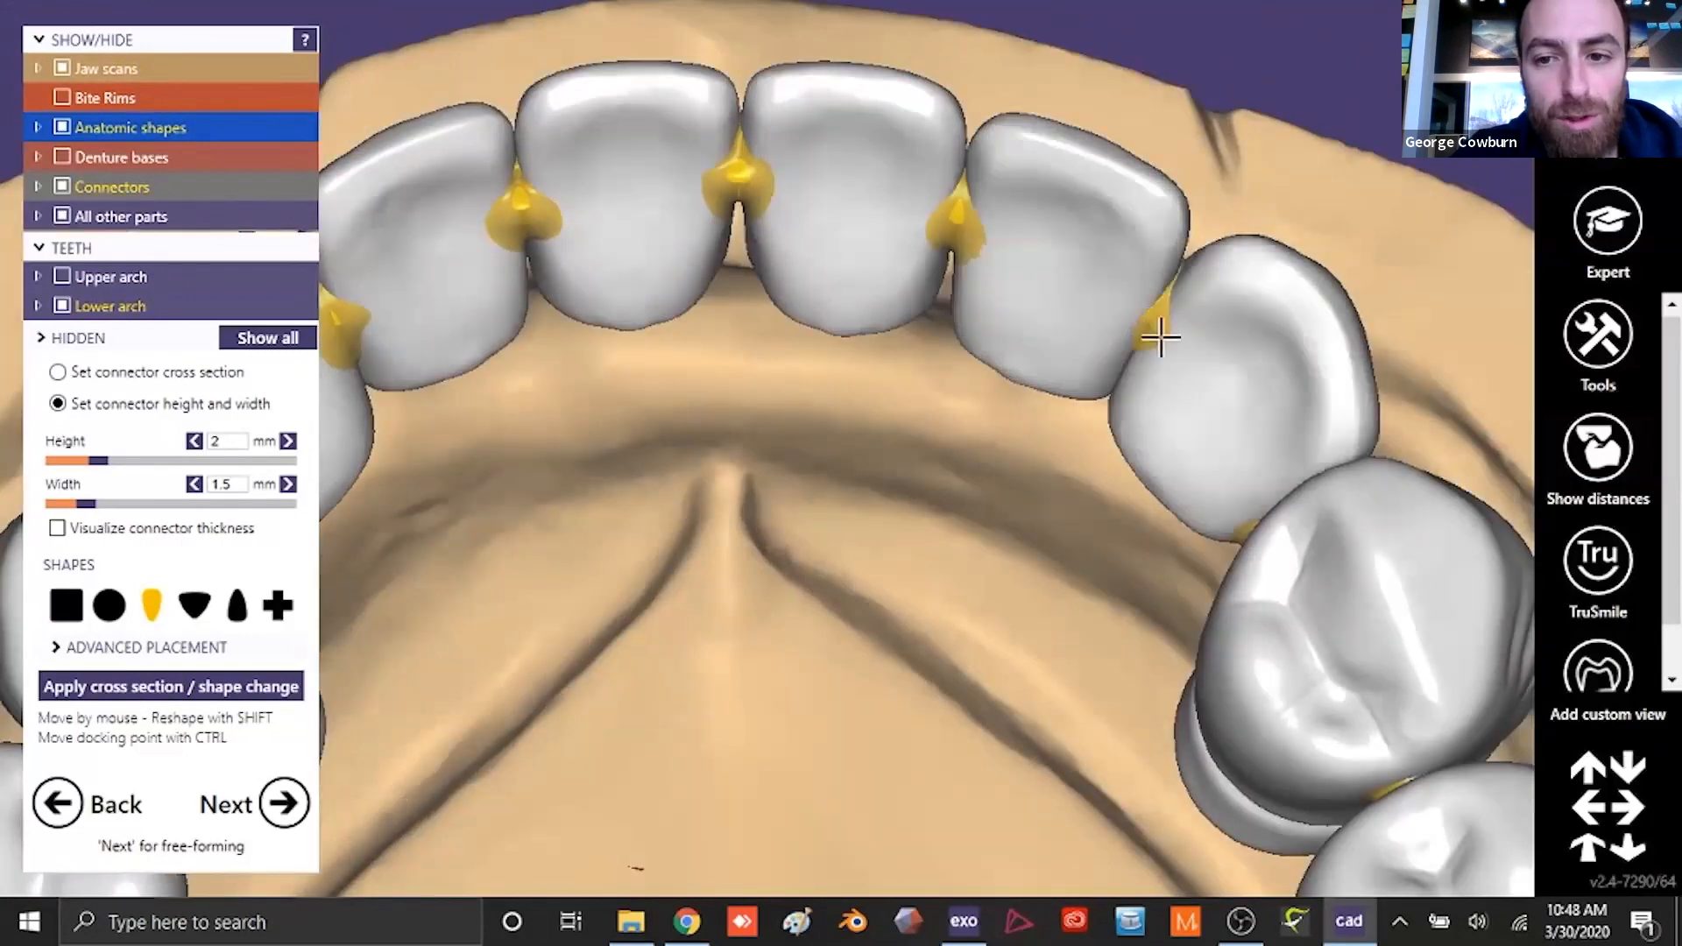
right_drag(788, 207, 810, 123)
scroll(939, 199, down, 5)
right_drag(938, 199, 997, 637)
scroll(744, 274, up, 3)
scroll(751, 360, down, 2)
scroll(1022, 477, up, 4)
scroll(1021, 477, down, 4)
right_drag(1021, 476, 902, 431)
scroll(999, 581, down, 3)
scroll(957, 522, up, 4)
scroll(903, 431, down, 4)
- Show the upper arch instead of the lower and check the placement of the connectors between the upper teeth
click(62, 277)
click(61, 305)
scroll(706, 613, up, 4)
right_drag(705, 613, 696, 438)
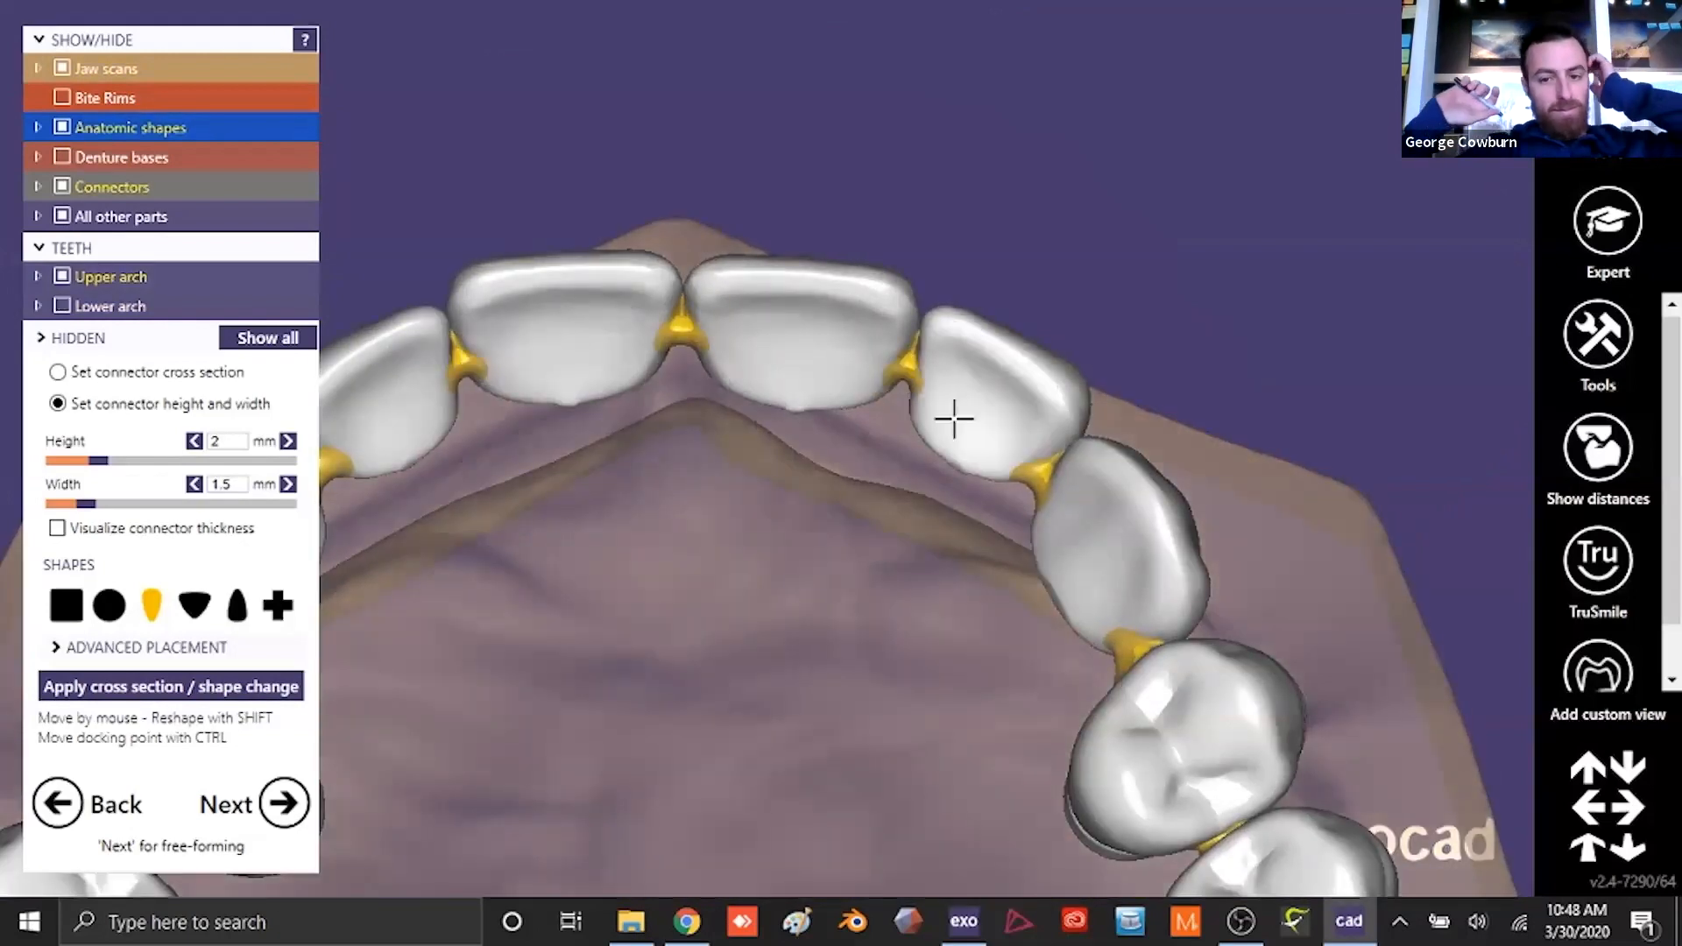
scroll(984, 627, down, 4)
scroll(582, 465, up, 3)
scroll(856, 631, down, 3)
right_drag(856, 631, 1183, 491)
- Accept the connectors and proceed to free-forming of the denture bases
click(284, 803)
right_drag(903, 605, 897, 451)
scroll(895, 428, down, 3)
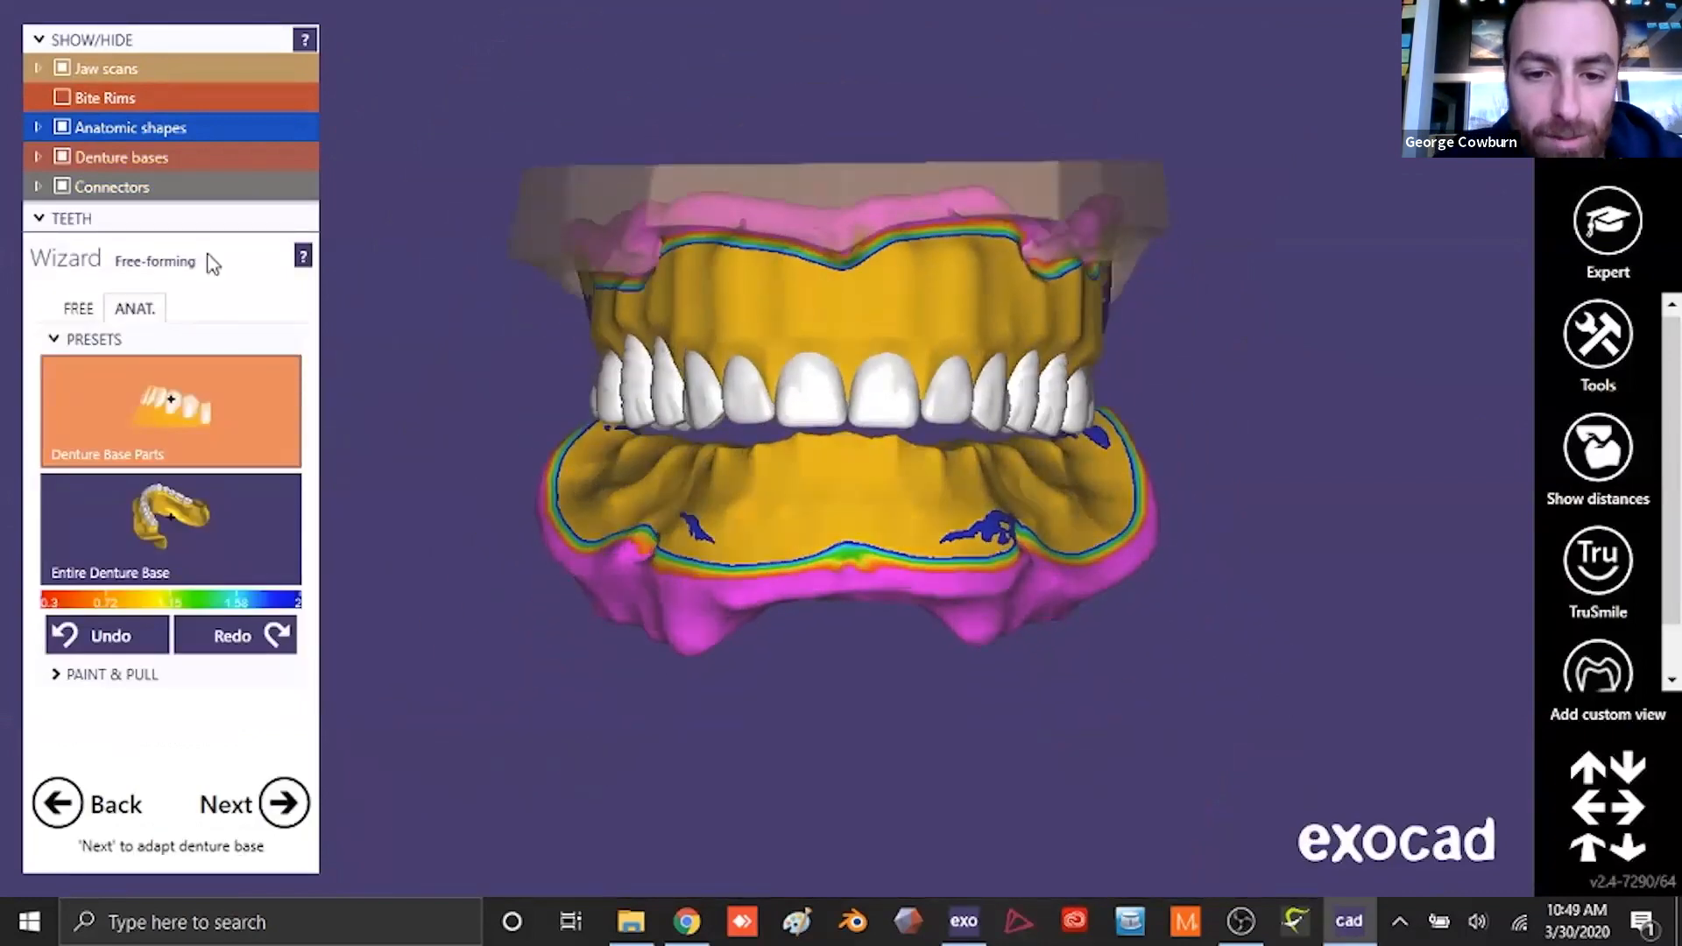
- Isolate the upper denture by hiding the lower parts, and make the upper jaw scan opaque
click(63, 66)
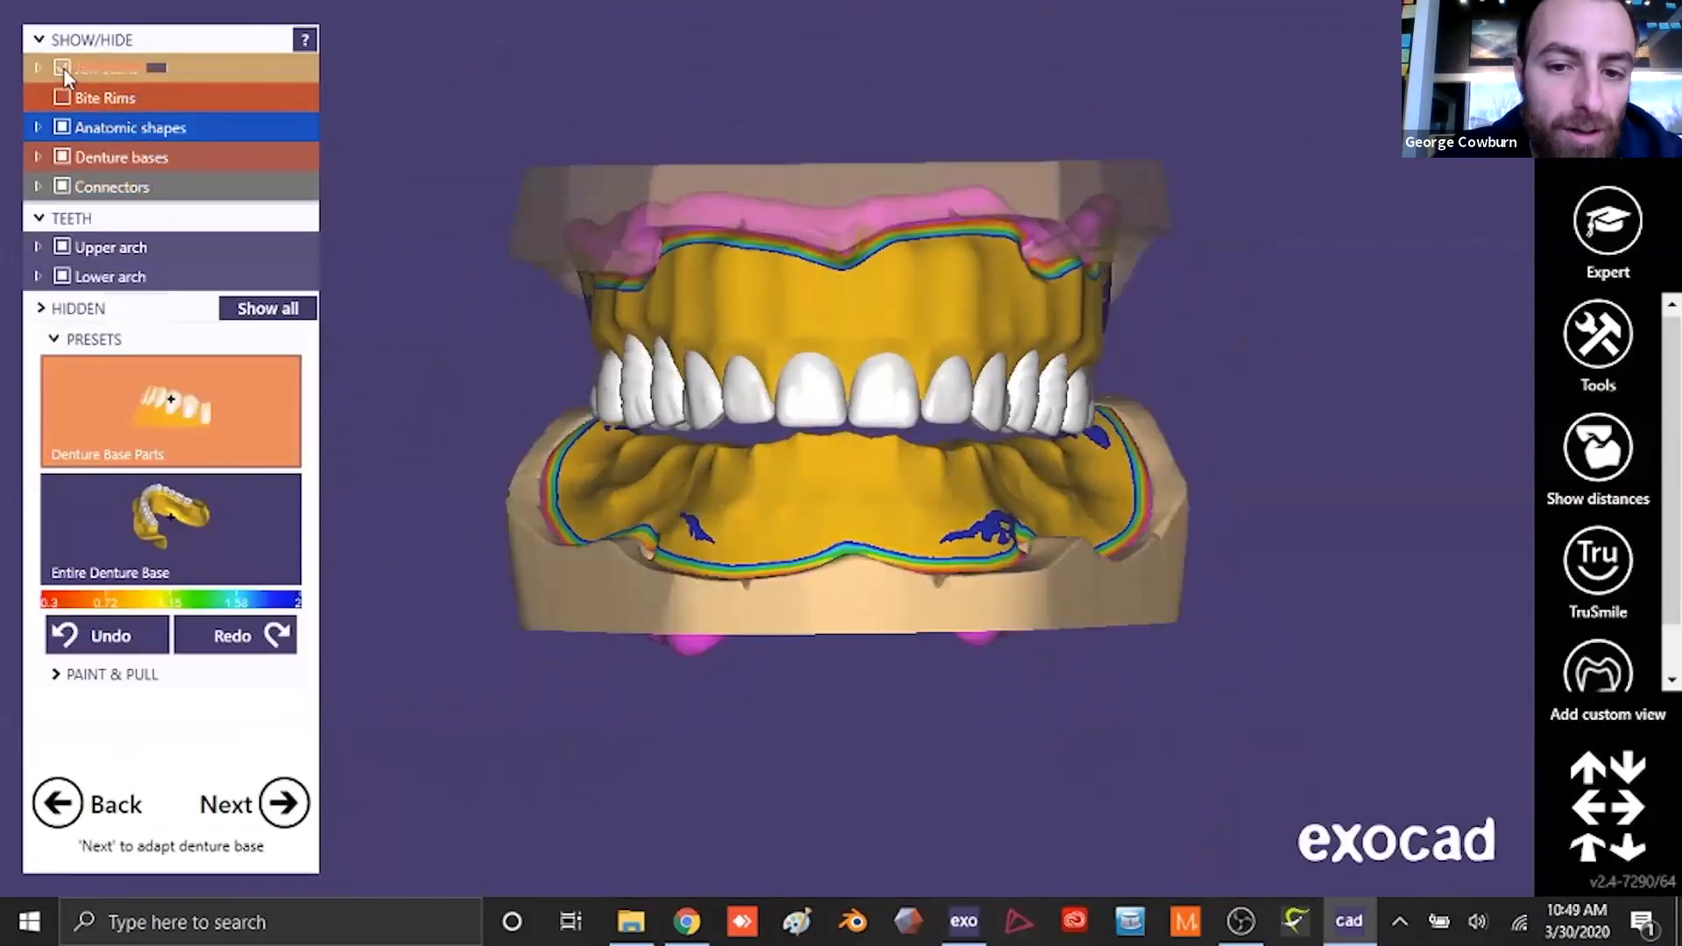
click(62, 127)
click(62, 276)
right_drag(780, 552, 882, 566)
drag(143, 72, 164, 71)
- Sculpt depressions between the root prominences across the upper base's labial and buccal gingiva using the Denture Base Parts preset
mouse_move(981, 395)
right_down()
mouse_move(895, 379)
mouse_move(993, 391)
mouse_move(968, 412)
right_up()
scroll(384, 435, up, 4)
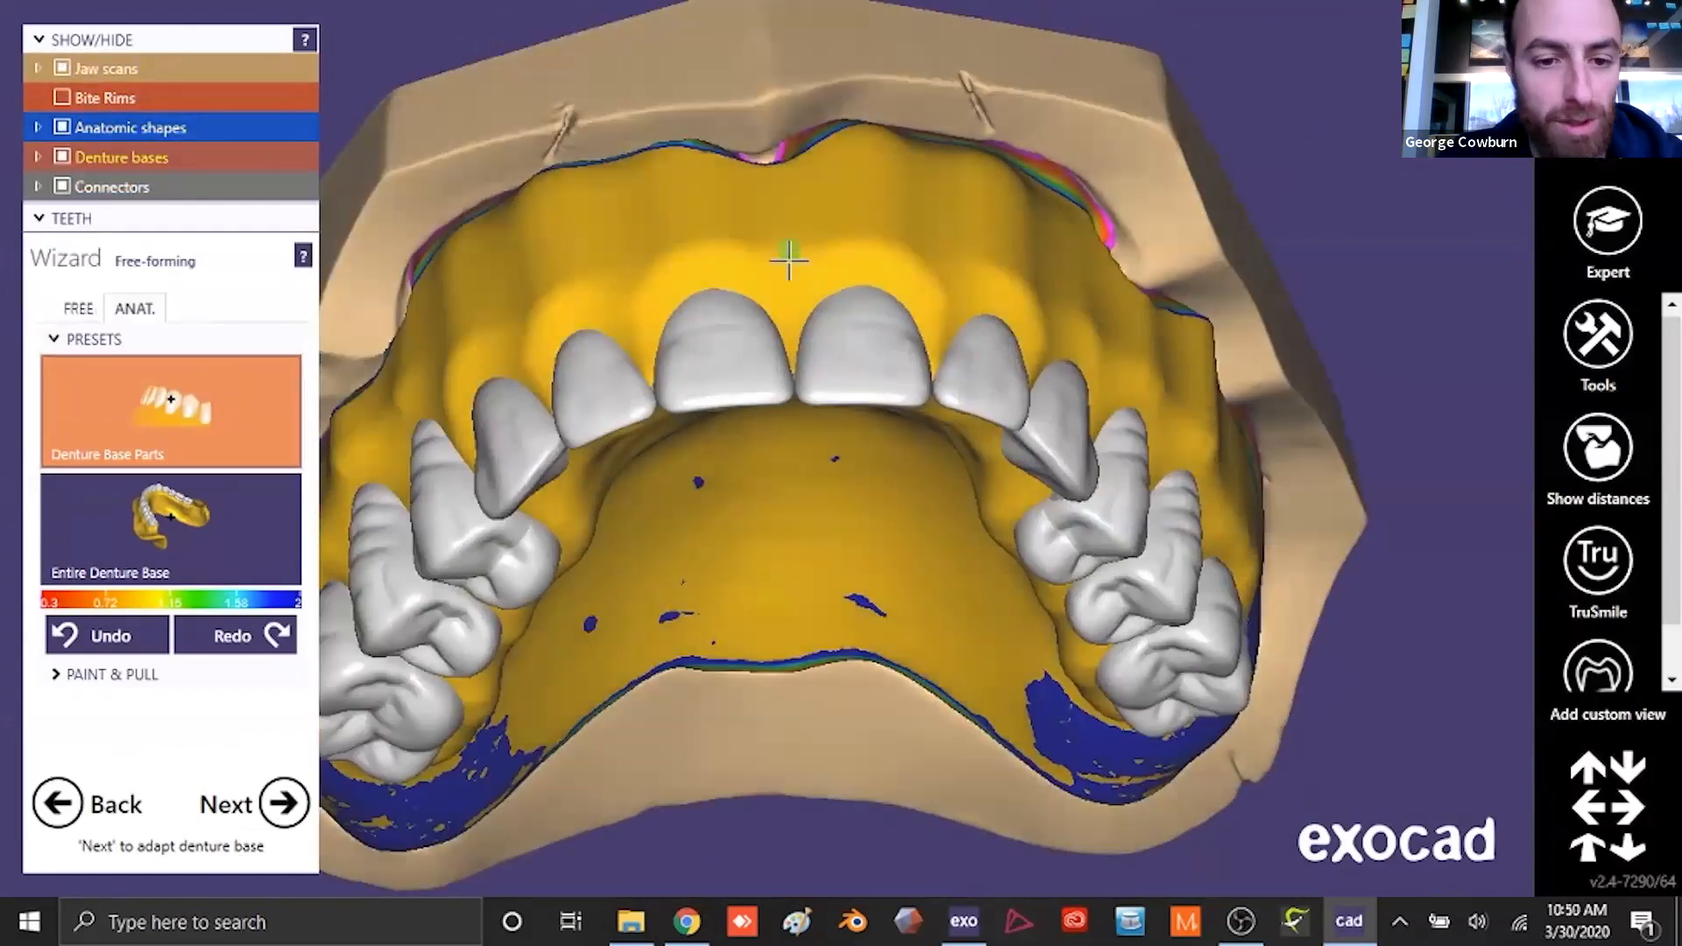
right_drag(777, 191, 1077, 274)
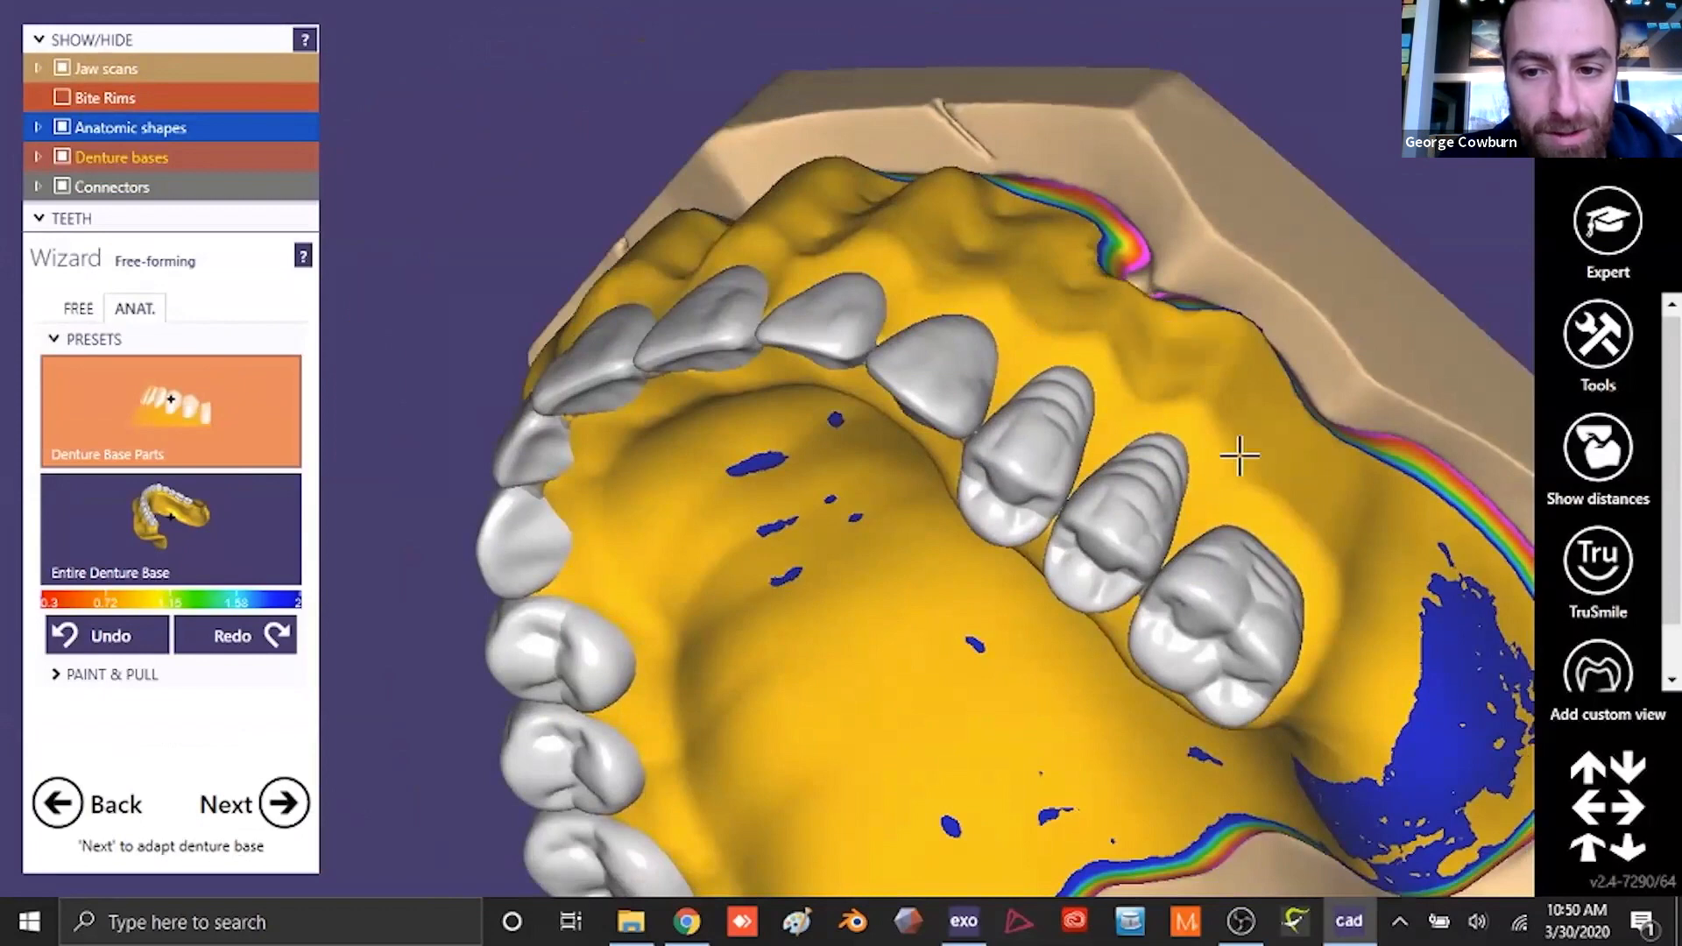
right_drag(1262, 424, 1064, 409)
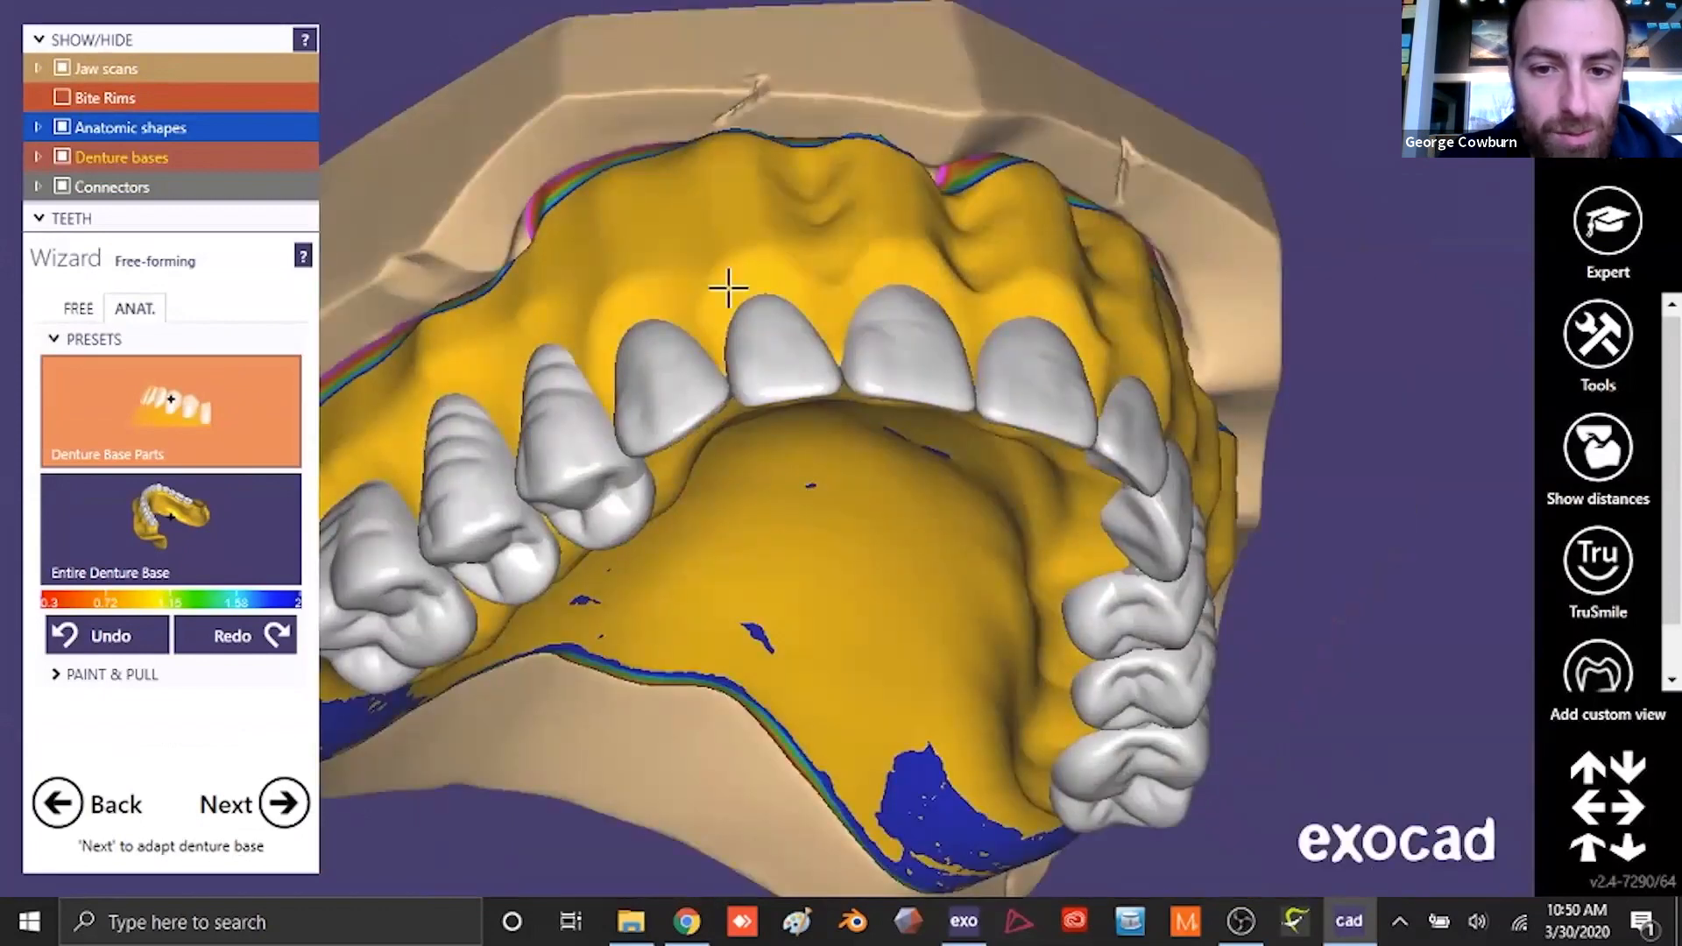
right_drag(672, 221, 633, 300)
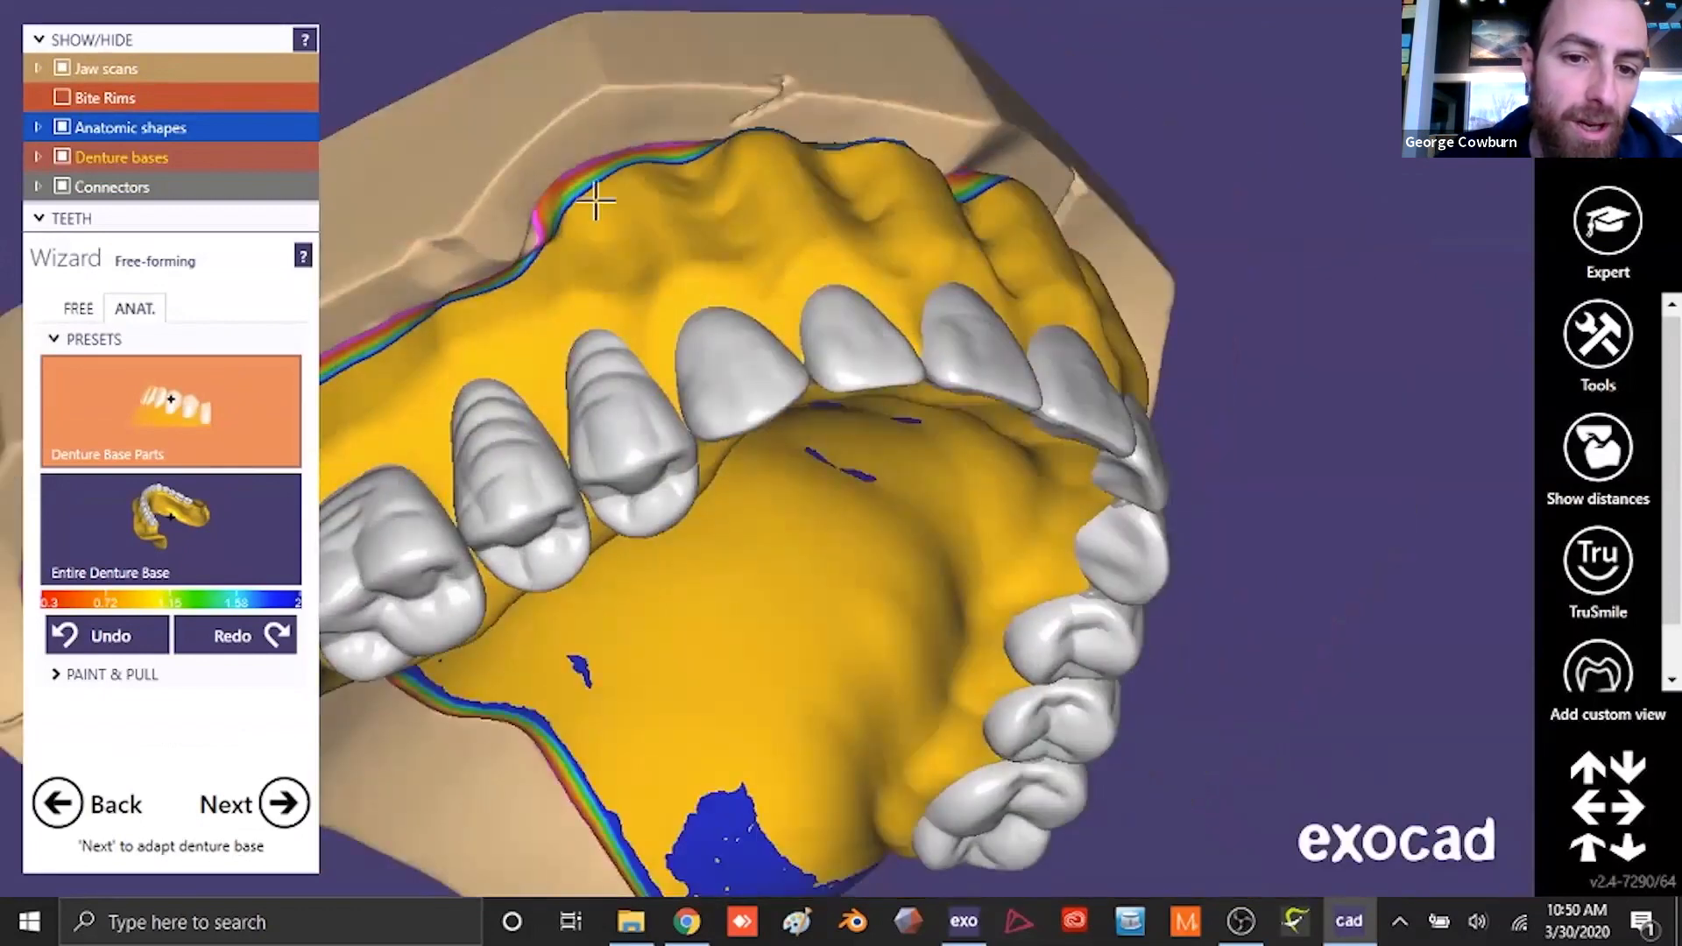
right_drag(596, 201, 597, 347)
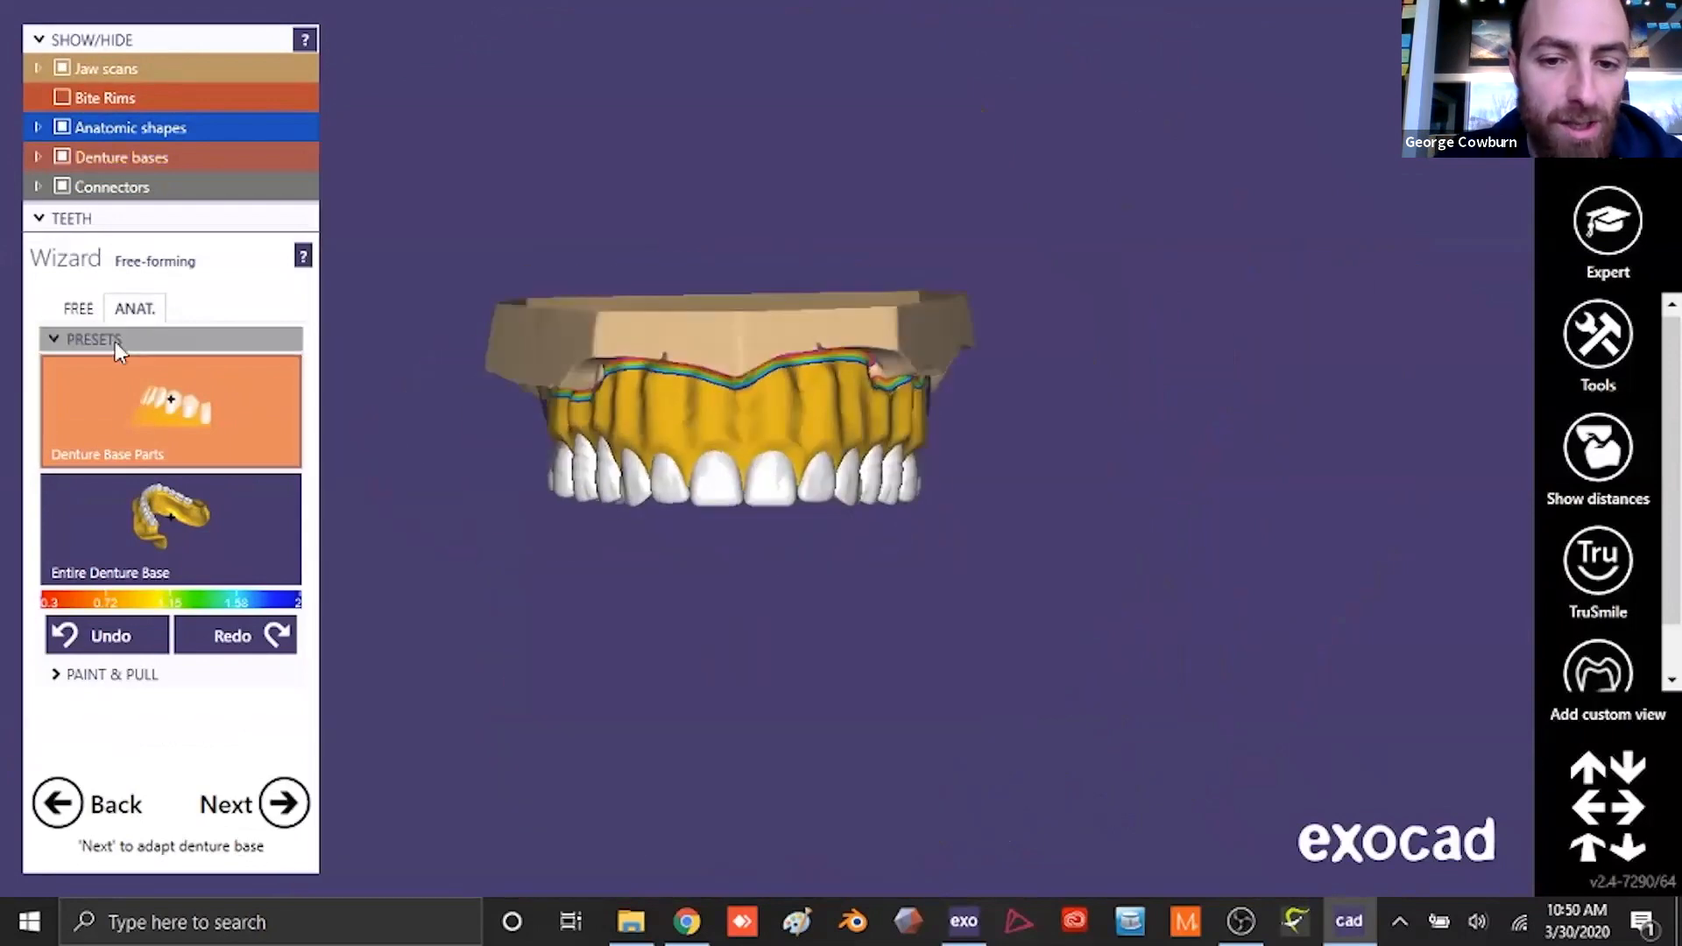
- Smooth the labial and right buccal gingiva of the upper base with free Smooth/Flatten at full strength and a smaller brush
click(78, 309)
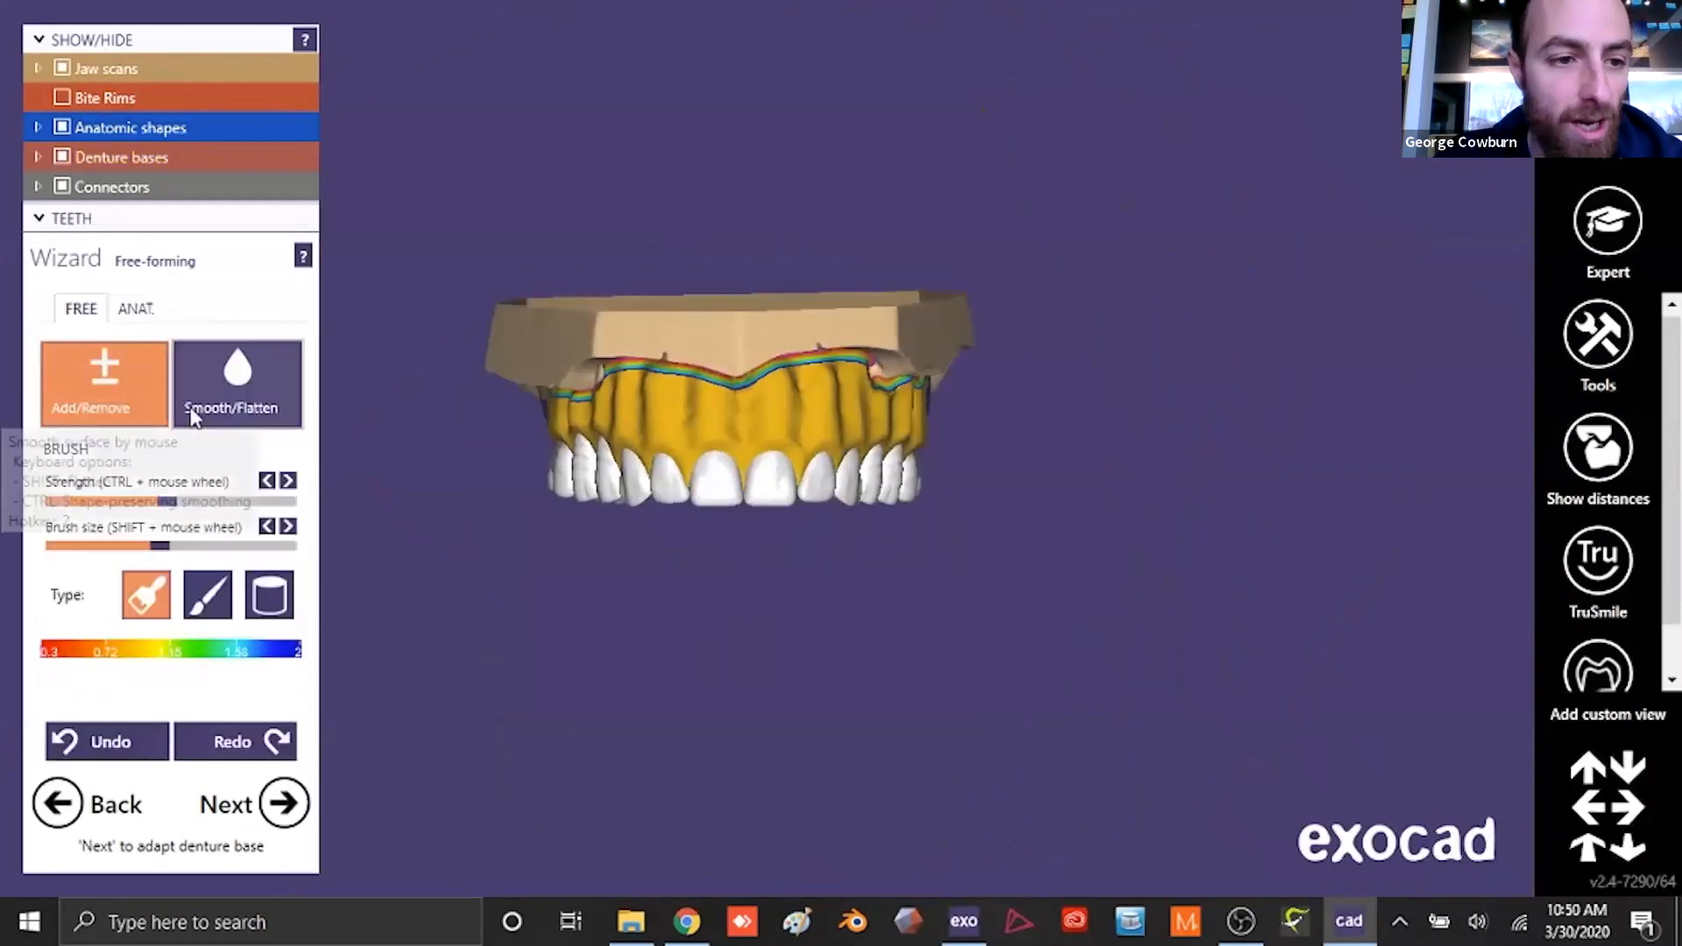
click(194, 418)
scroll(582, 555, up, 5)
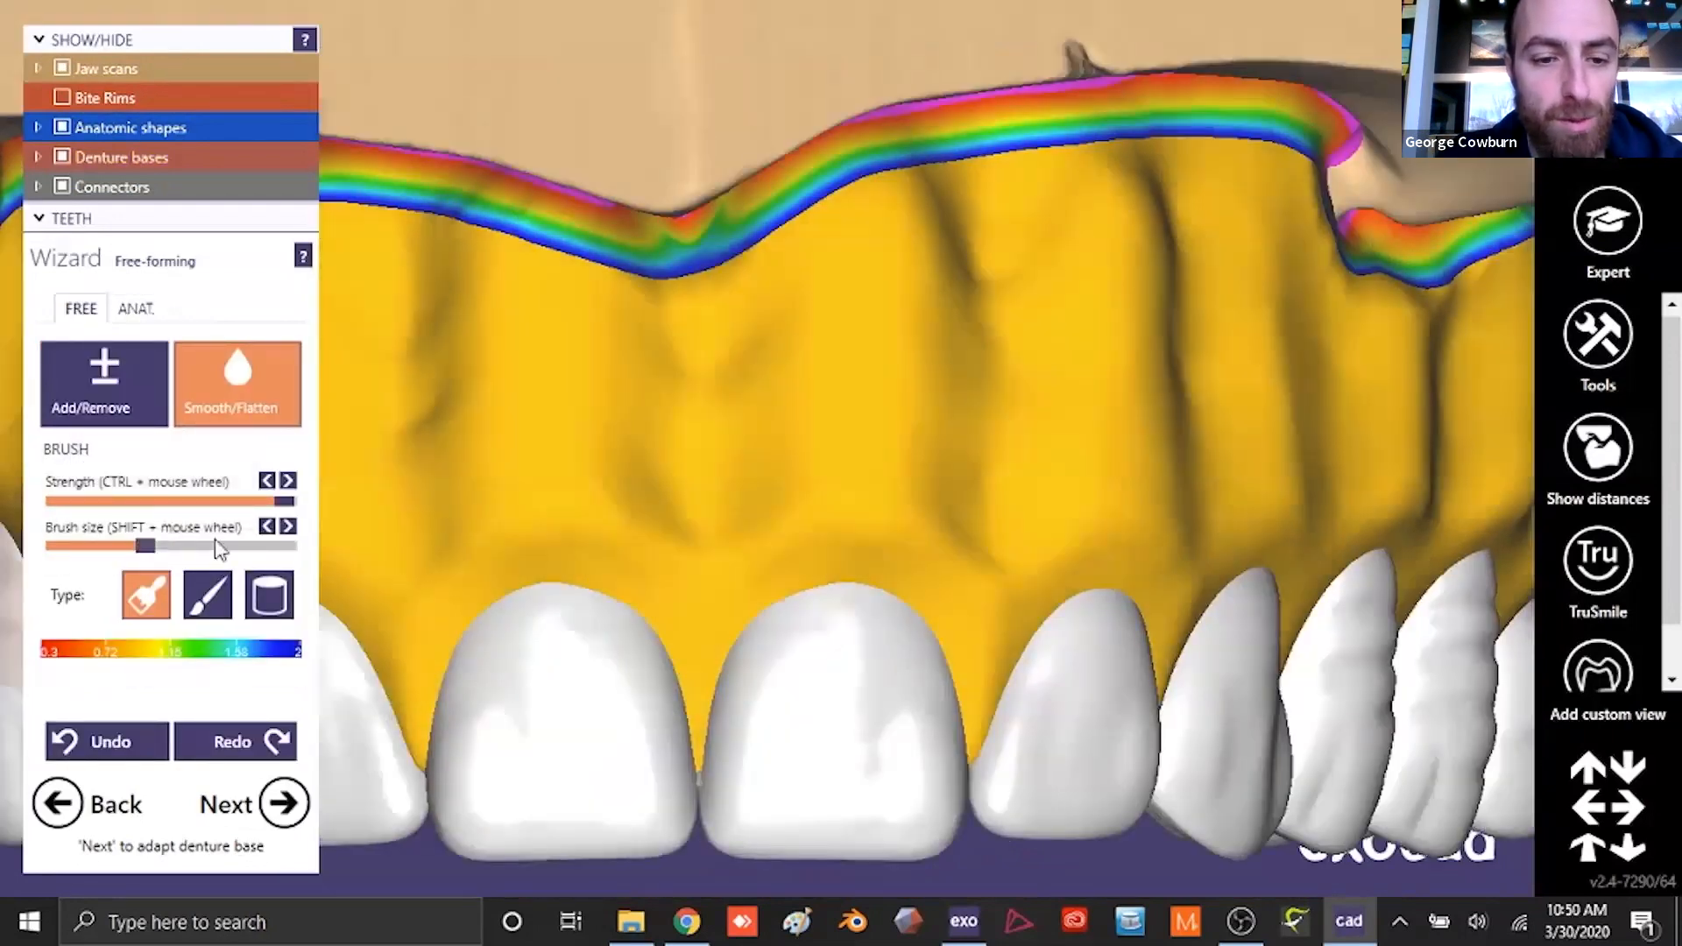
scroll(907, 307, down, 3)
drag(147, 549, 126, 548)
mouse_move(925, 314)
mouse_down()
mouse_move(639, 379)
mouse_move(610, 445)
mouse_up()
scroll(837, 507, down, 3)
right_drag(837, 507, 989, 473)
scroll(988, 391, up, 2)
mouse_move(988, 392)
mouse_down()
mouse_move(1051, 412)
mouse_move(837, 345)
mouse_move(815, 450)
mouse_move(648, 337)
mouse_up()
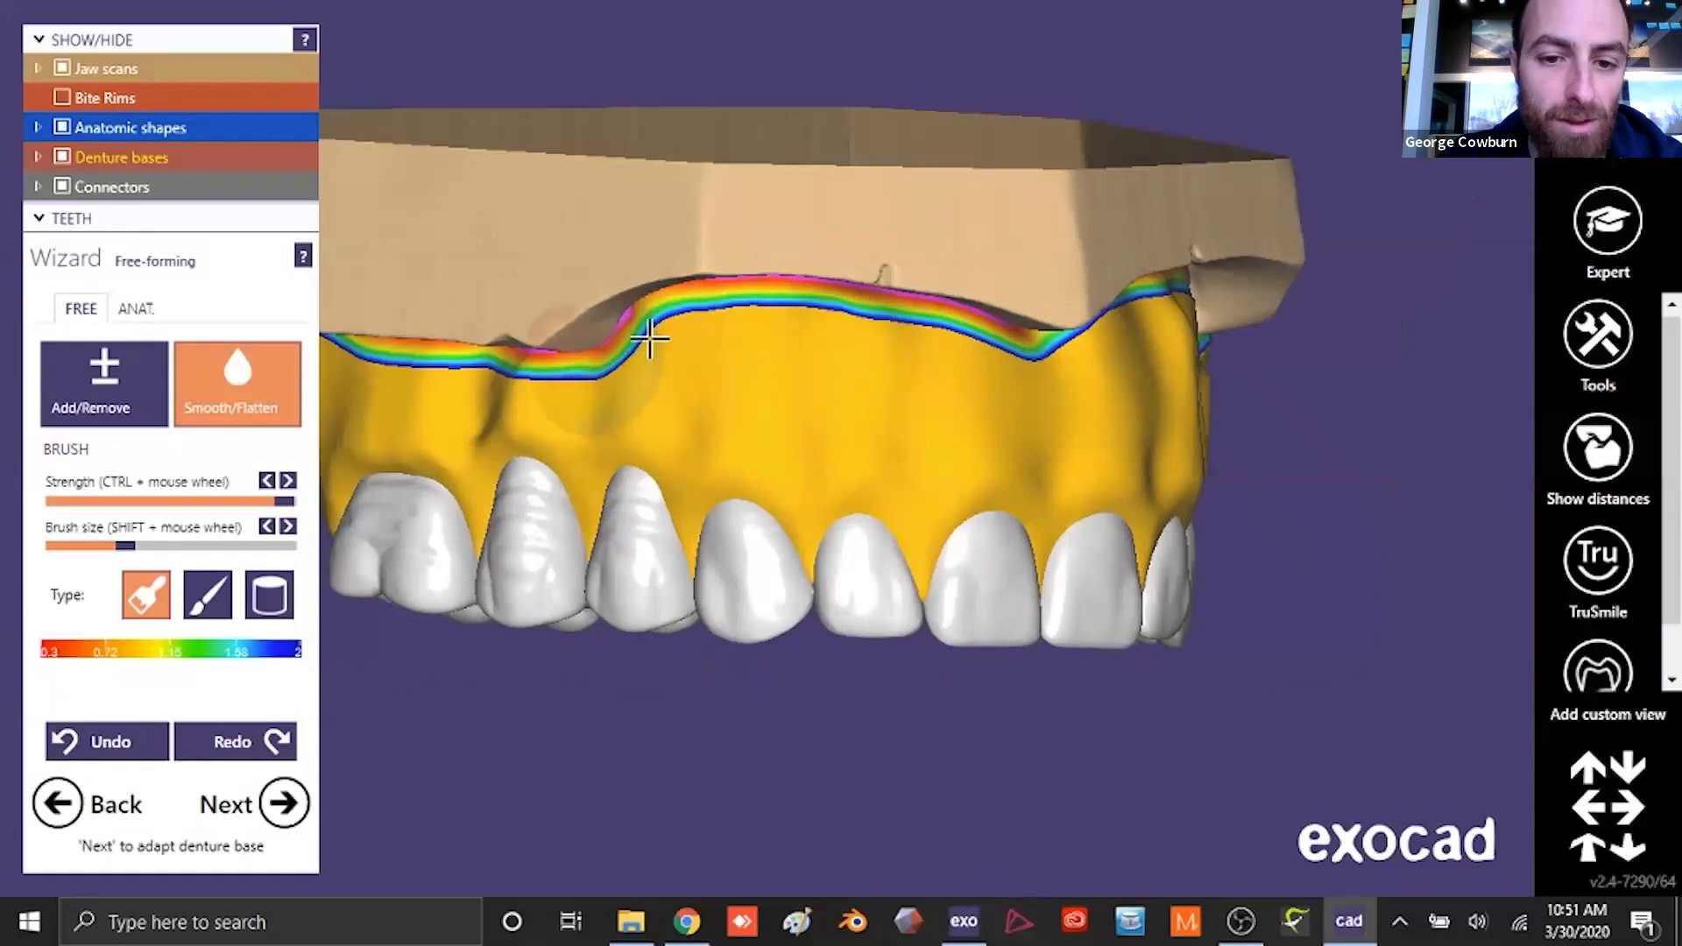
right_drag(721, 462, 642, 402)
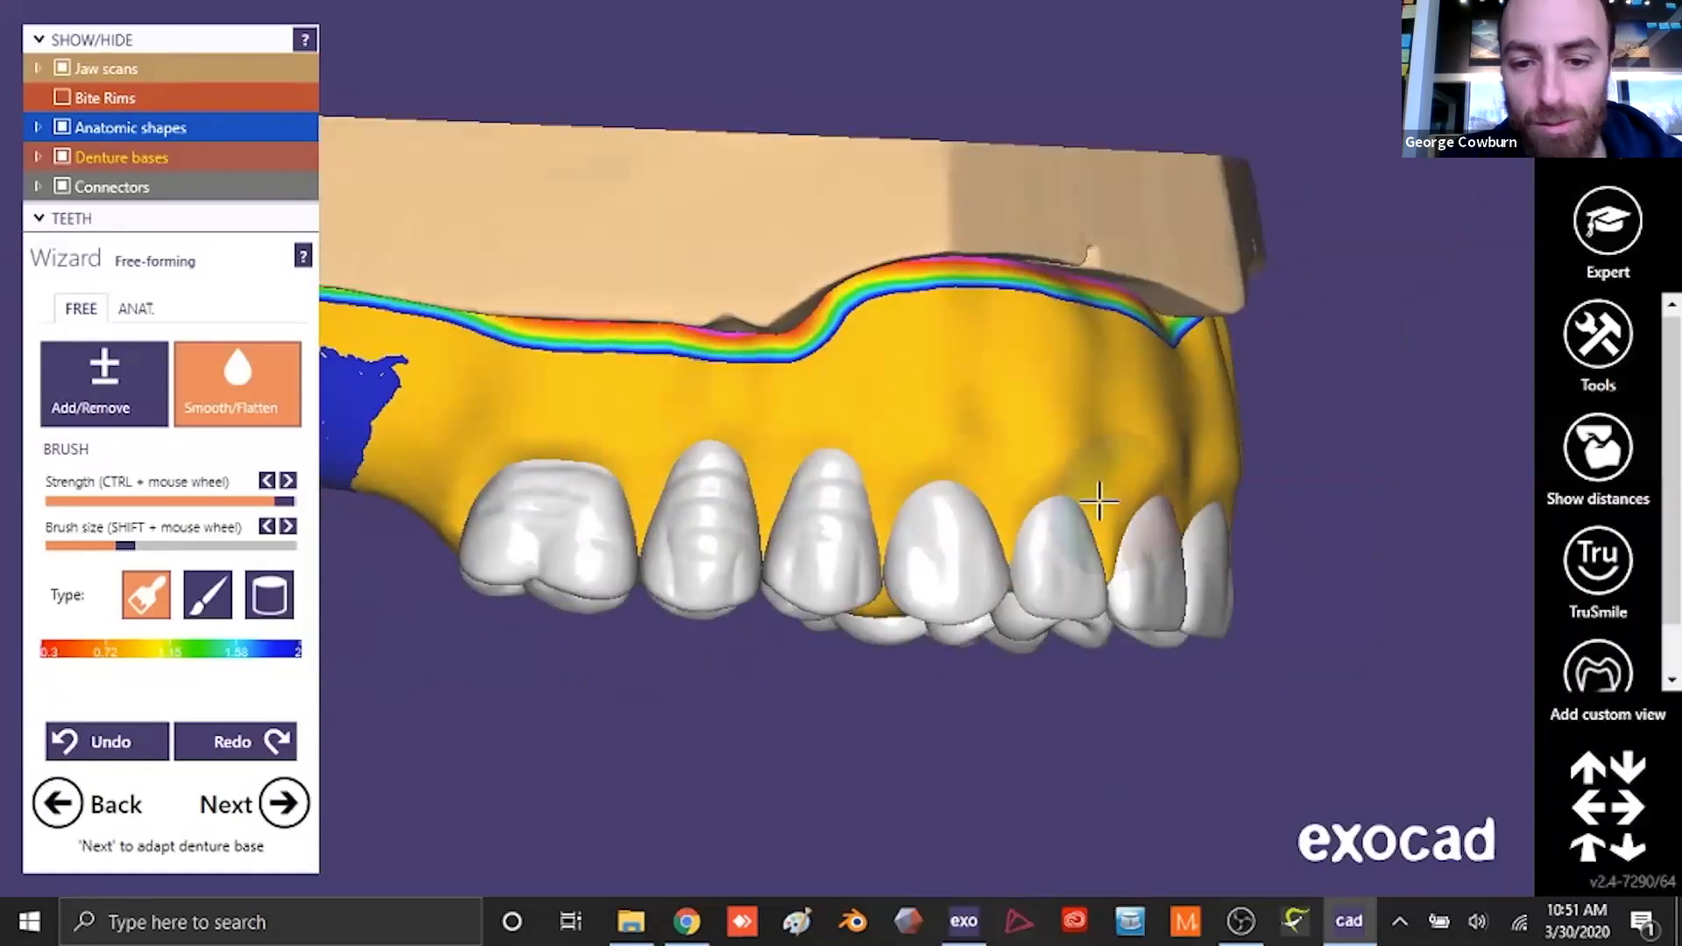
right_drag(1099, 501, 626, 329)
- Smooth the left buccal gingiva of the upper base back to the molar with the same Smooth/Flatten brush
right_drag(952, 432, 679, 435)
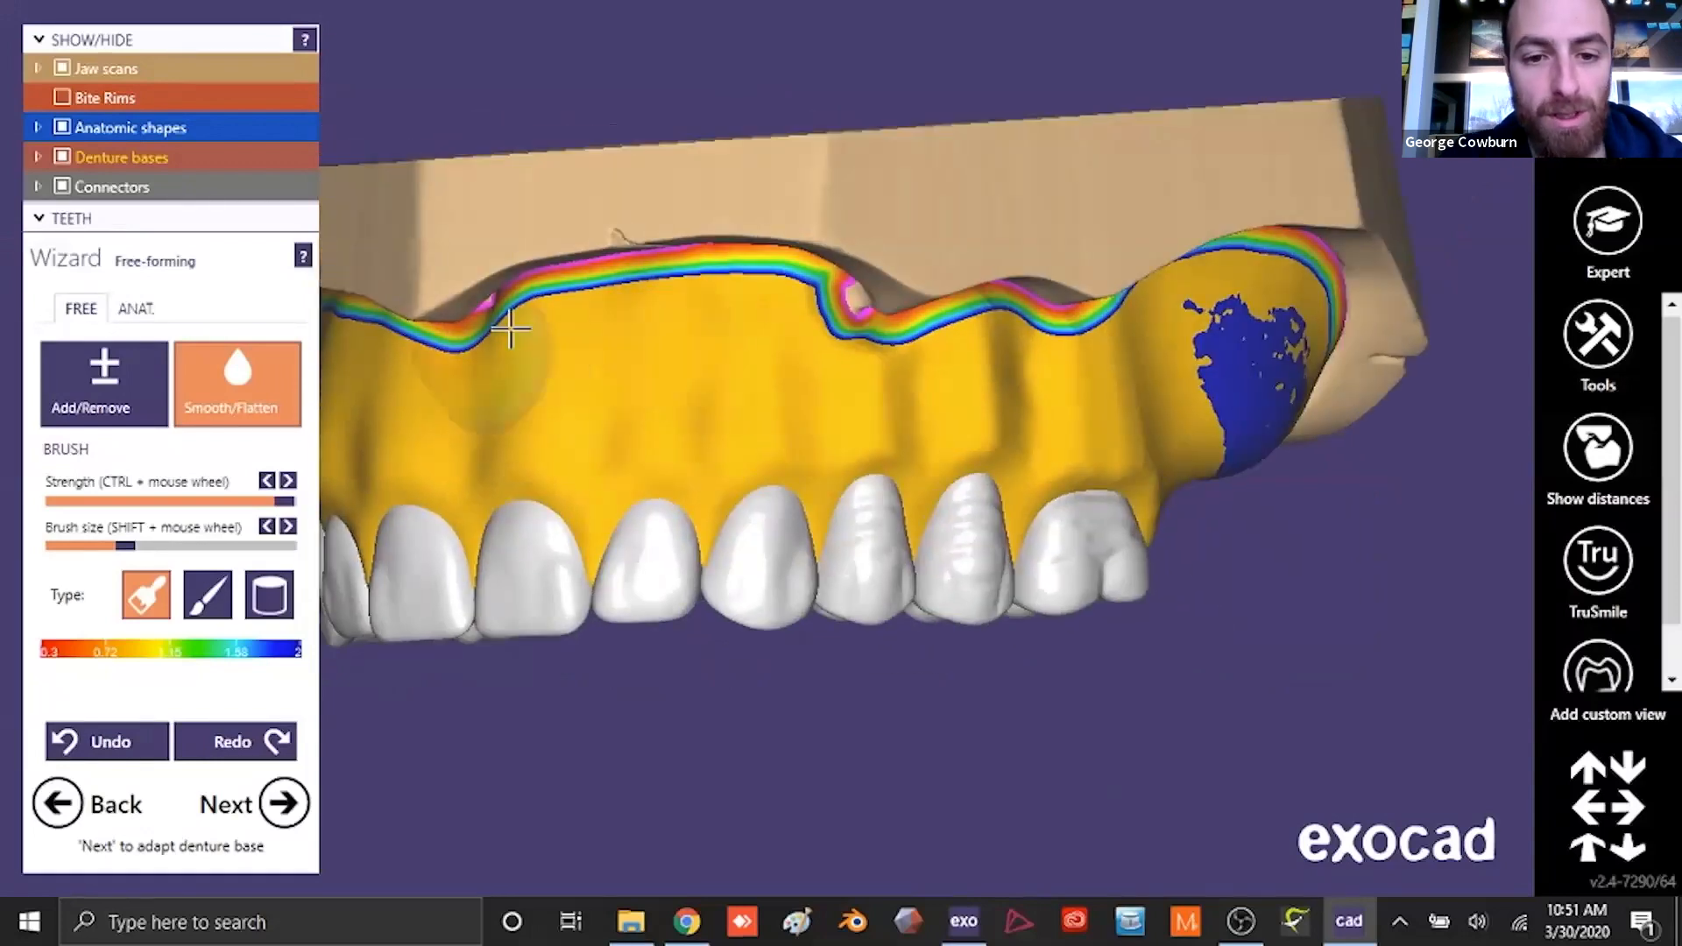
right_drag(875, 435, 961, 470)
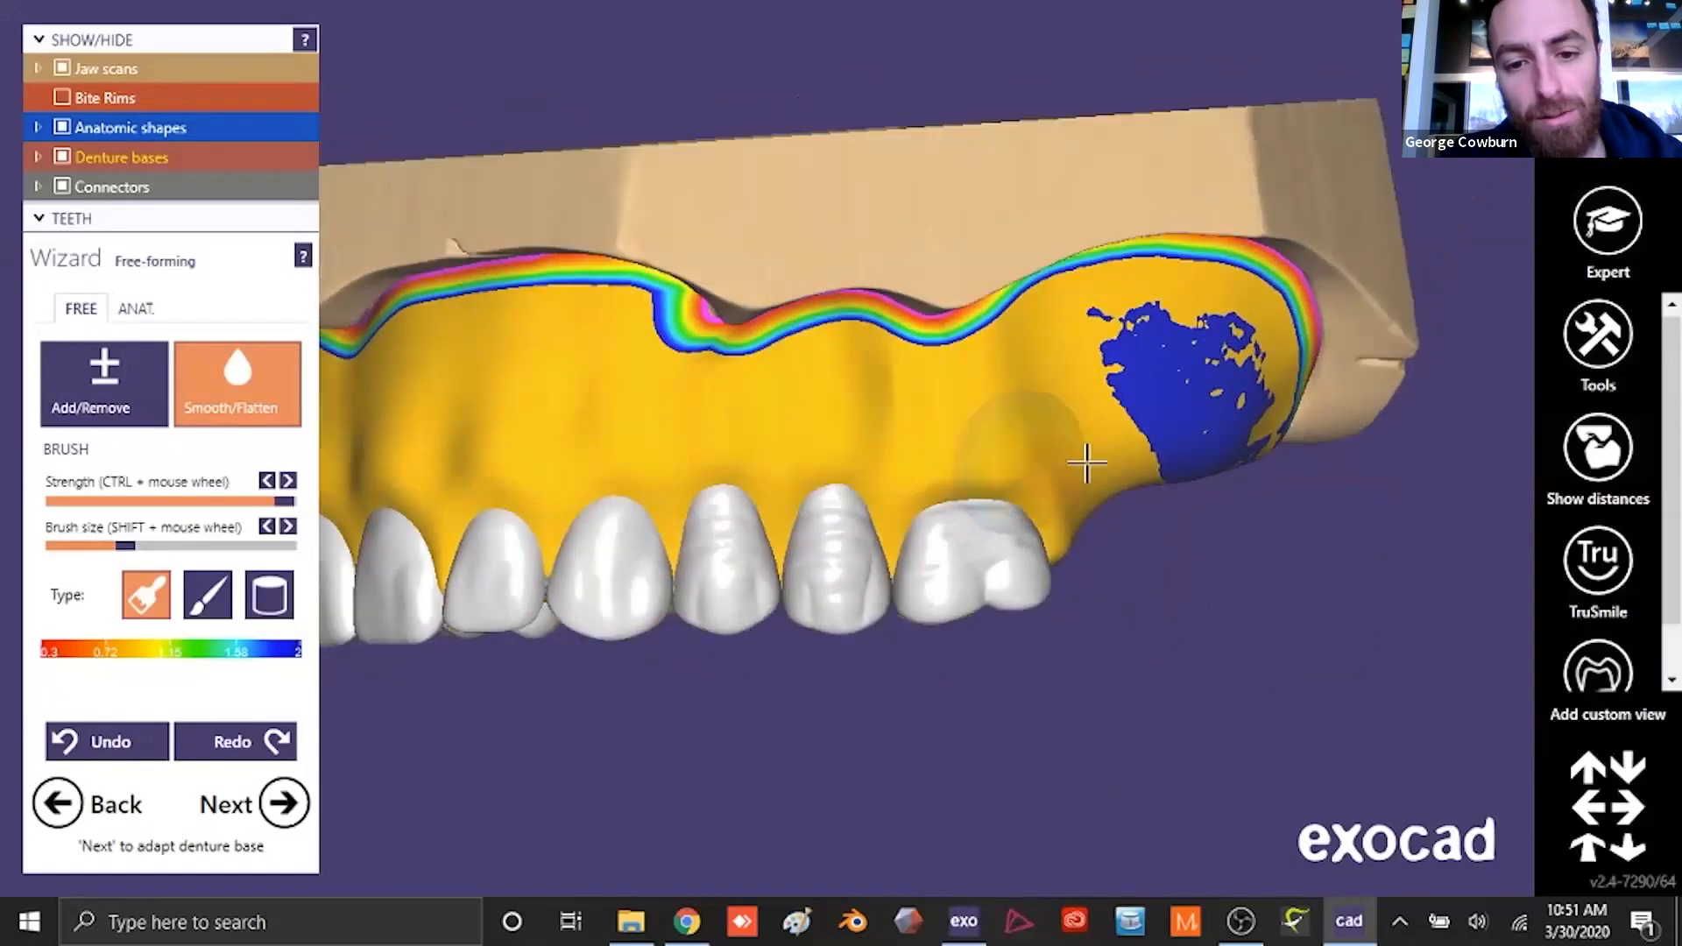
scroll(714, 460, down, 4)
right_drag(714, 460, 871, 523)
scroll(871, 524, up, 4)
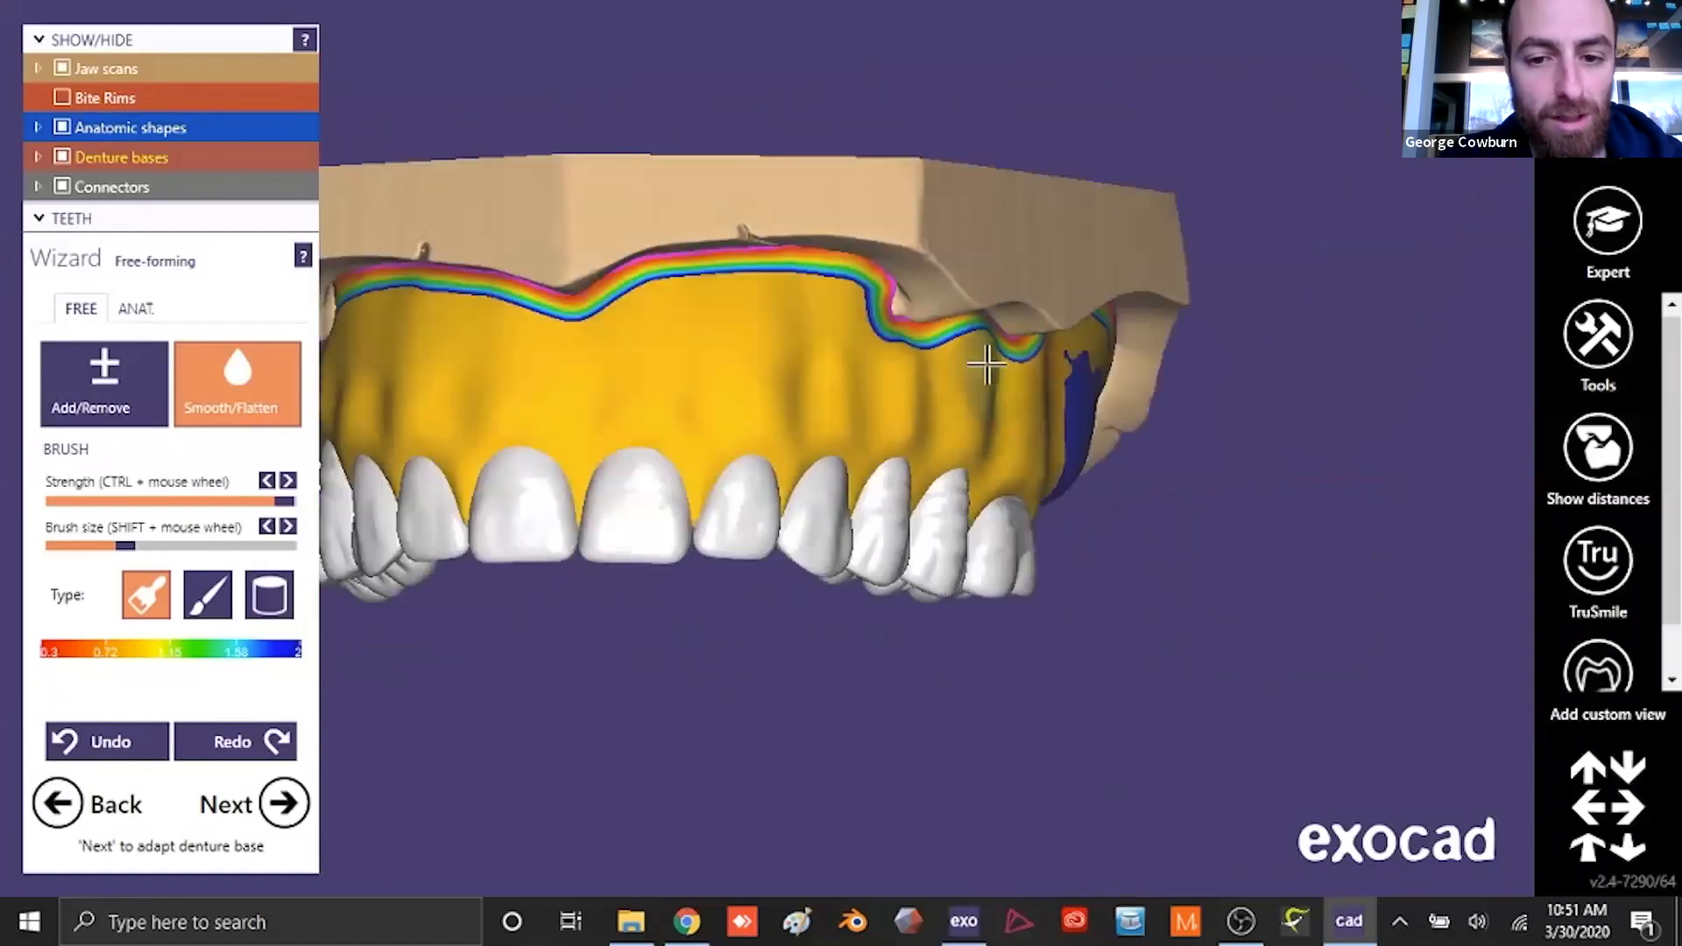
scroll(753, 517, down, 4)
right_drag(753, 517, 771, 525)
- Carve back the gingival margin above the upper left central incisor with a very small Add/Remove brush, and smooth it
scroll(771, 526, up, 4)
click(132, 391)
drag(123, 546, 68, 551)
scroll(770, 424, up, 4)
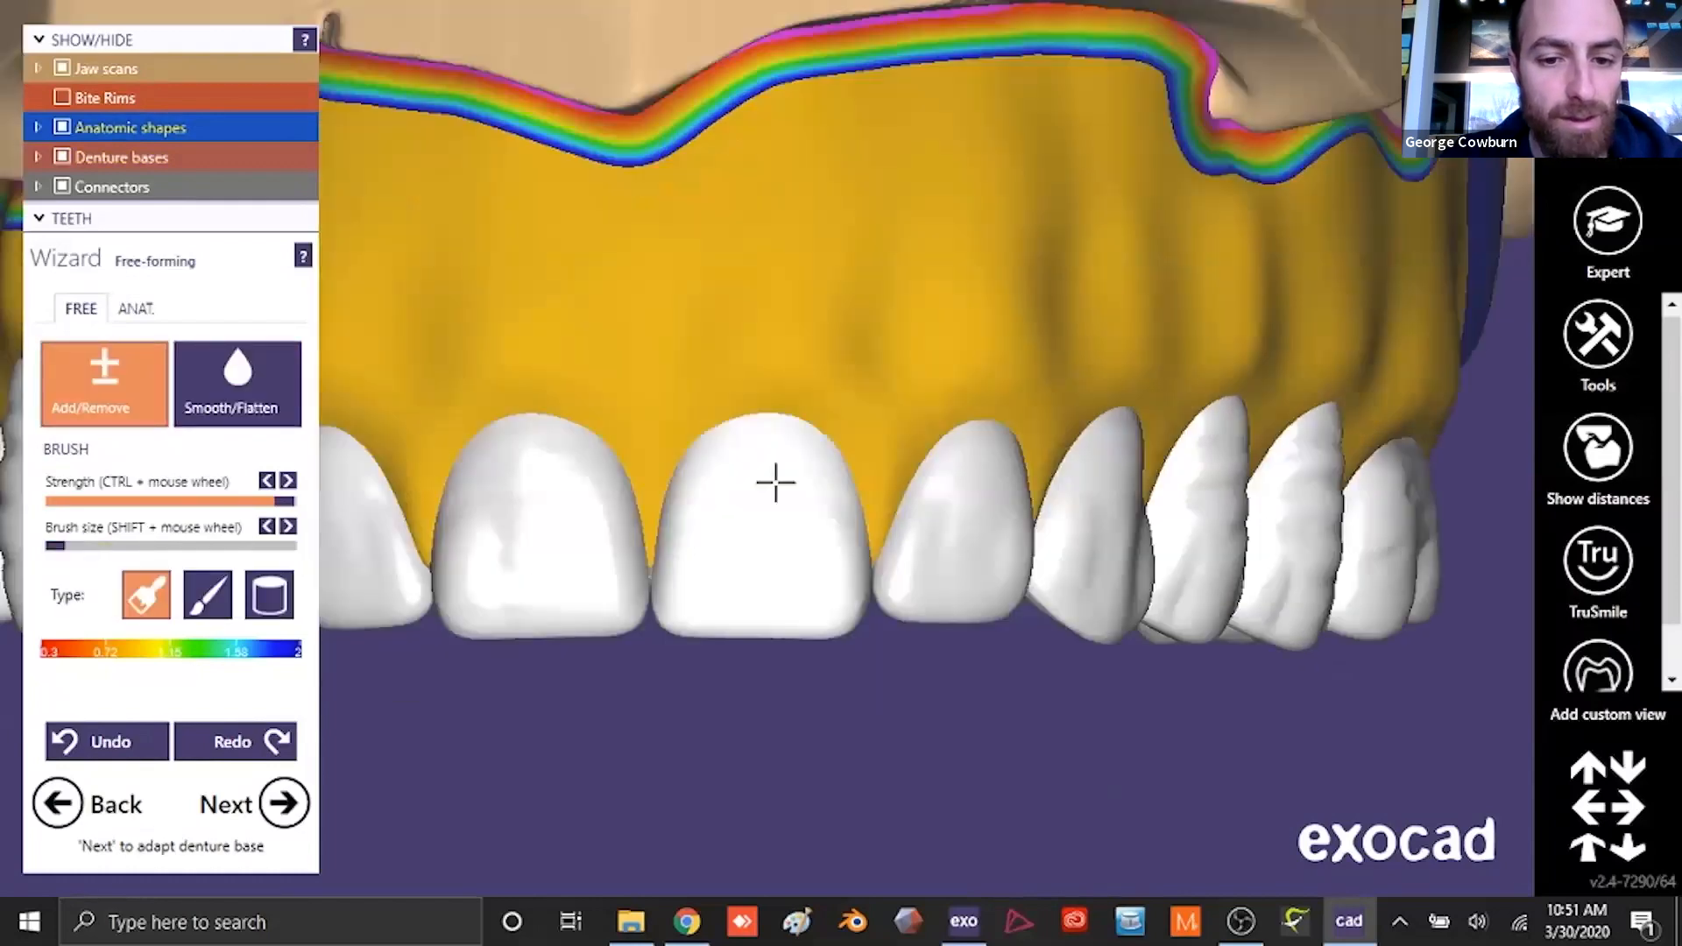
drag(823, 420, 771, 399)
right_drag(697, 417, 778, 398)
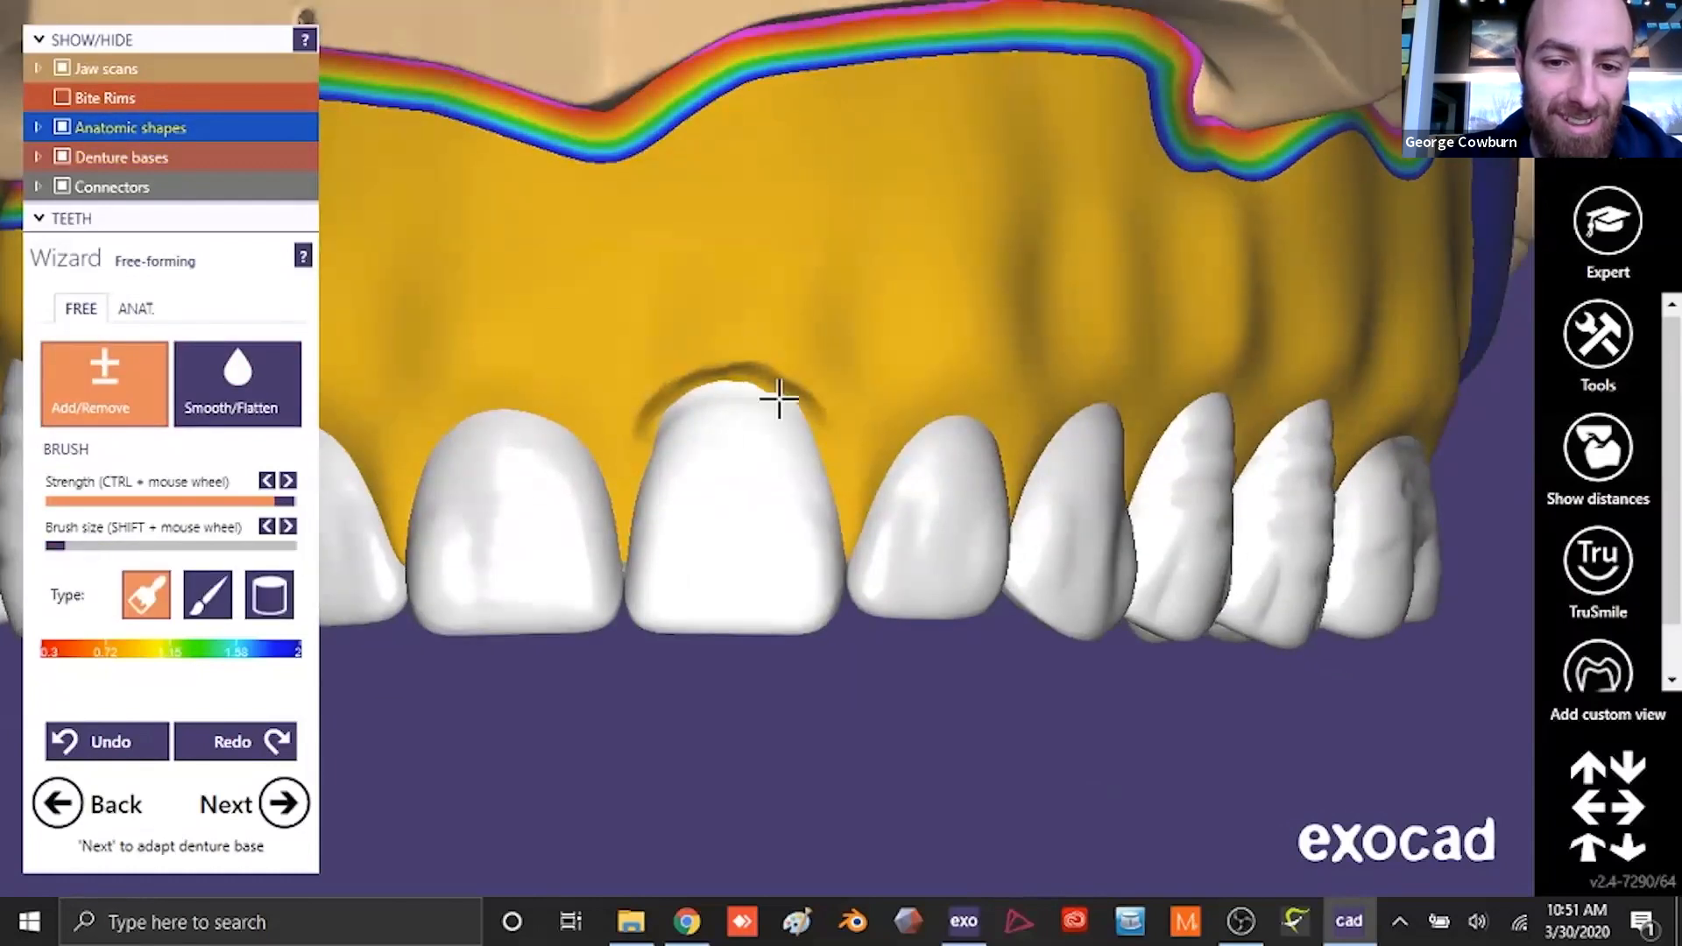
right_drag(714, 449, 769, 384)
click(247, 394)
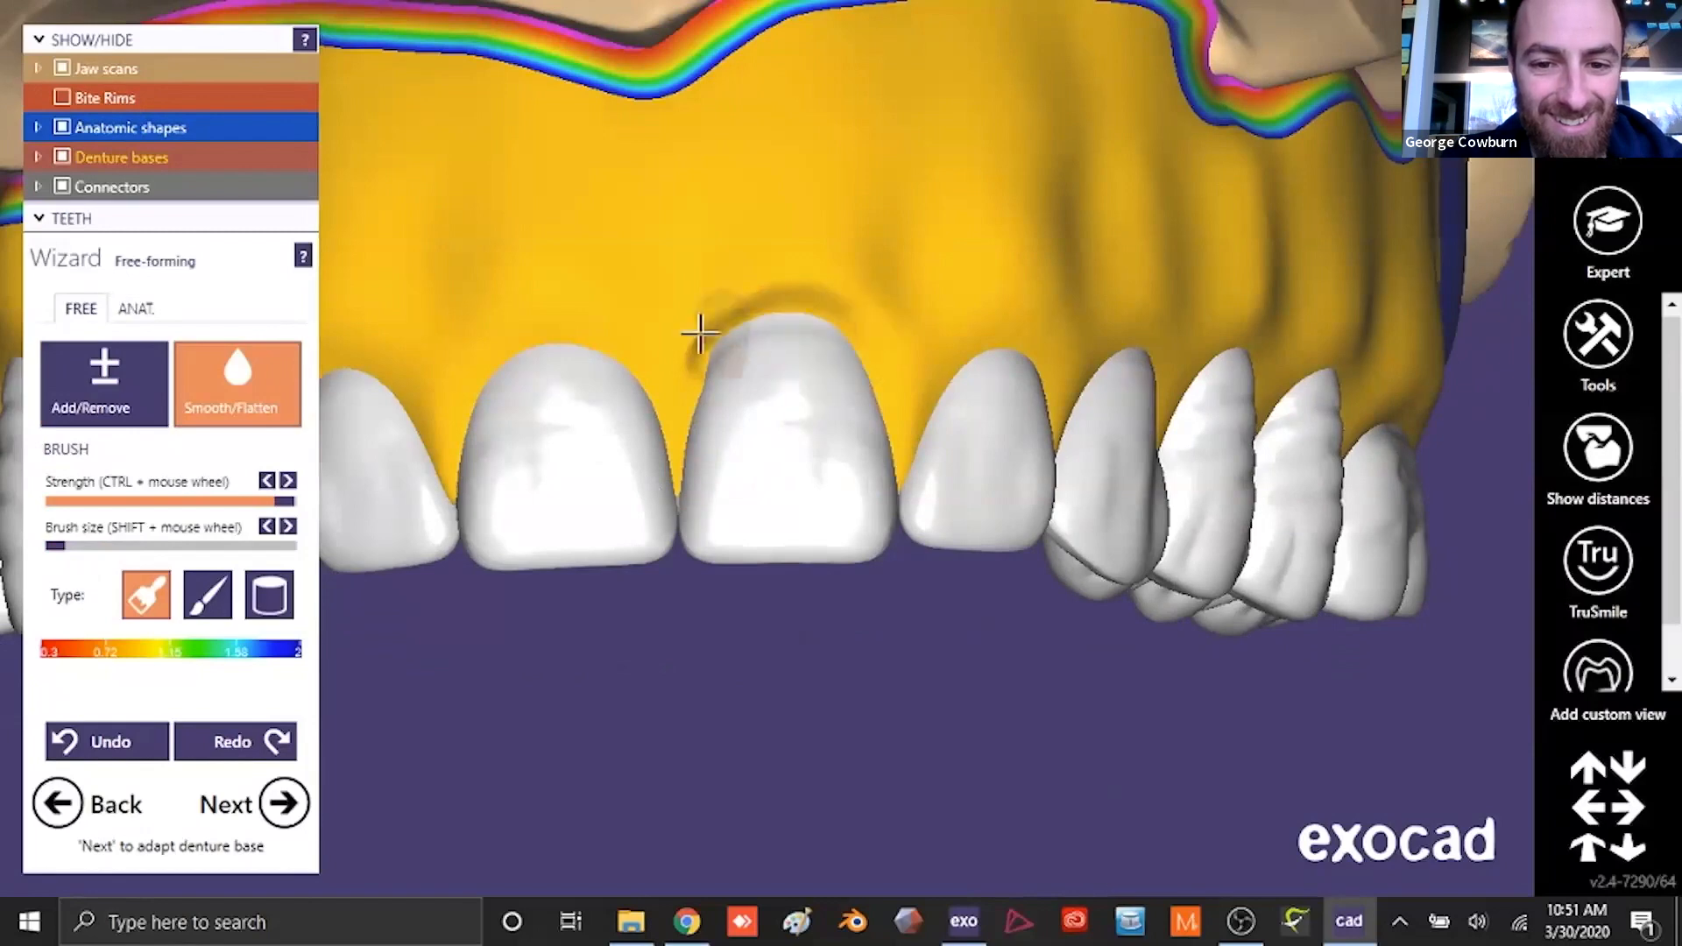
scroll(839, 425, down, 4)
right_drag(610, 433, 672, 447)
scroll(672, 447, up, 4)
- Carve back the gingival margin above the upper right central incisor to match its neighbour, and smooth it
click(105, 385)
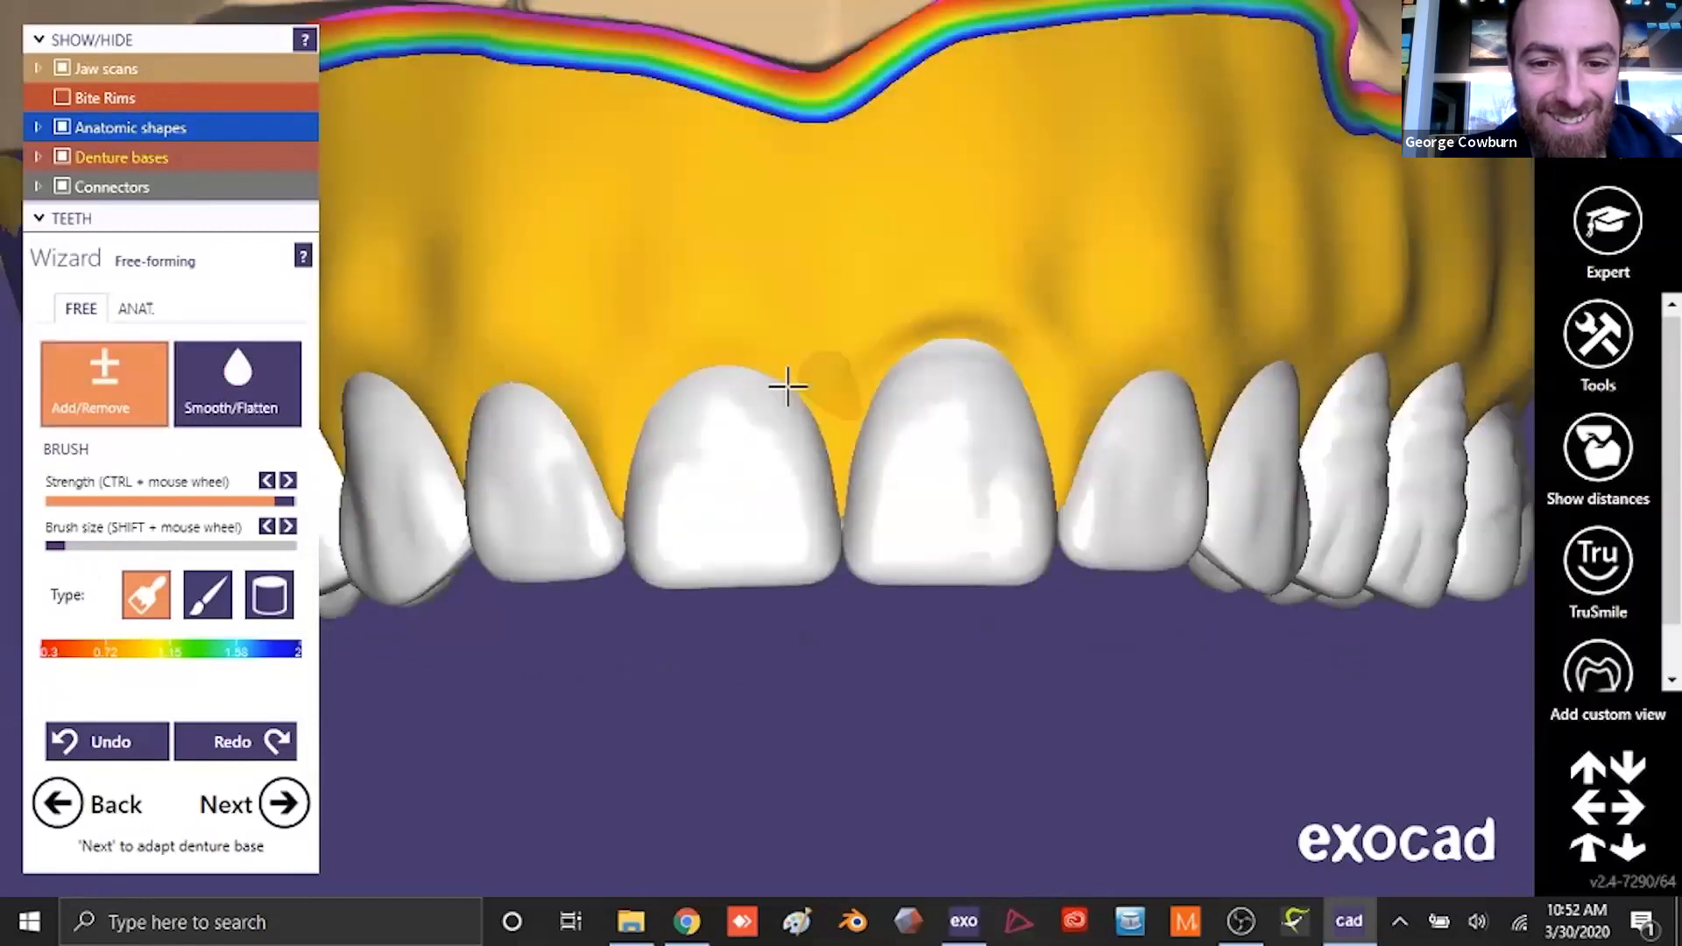
mouse_move(796, 383)
mouse_down()
mouse_move(657, 371)
mouse_move(722, 338)
mouse_move(658, 359)
mouse_up()
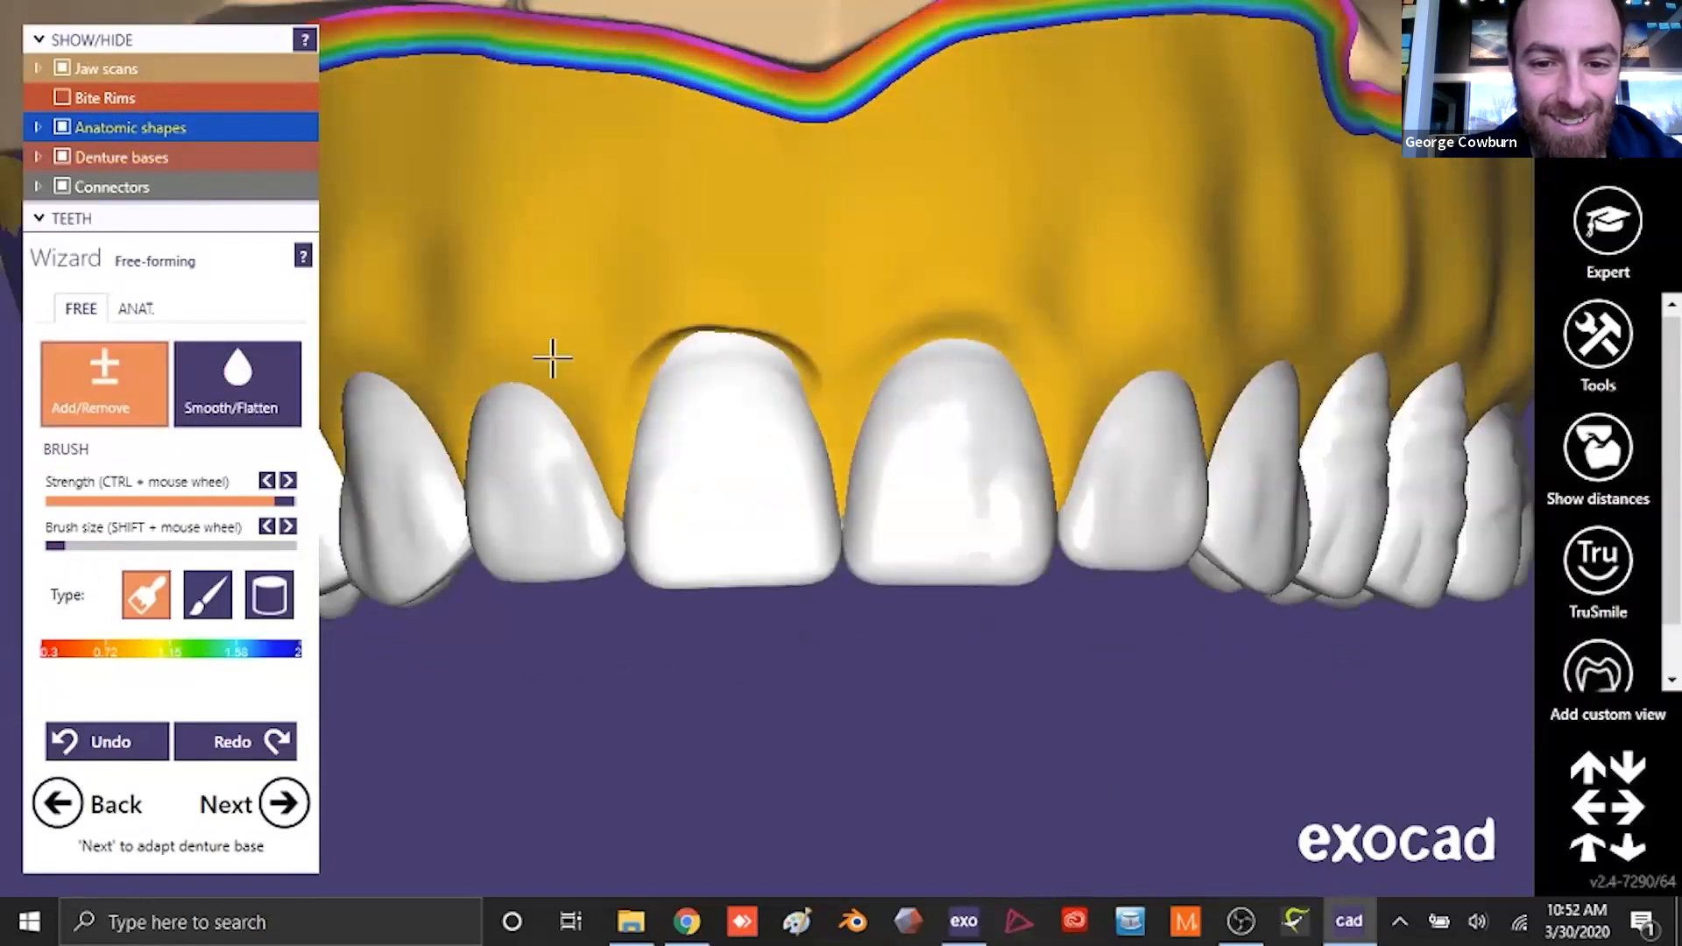
click(241, 385)
mouse_move(775, 331)
mouse_down()
mouse_move(810, 377)
mouse_move(706, 340)
mouse_up()
click(132, 385)
click(254, 387)
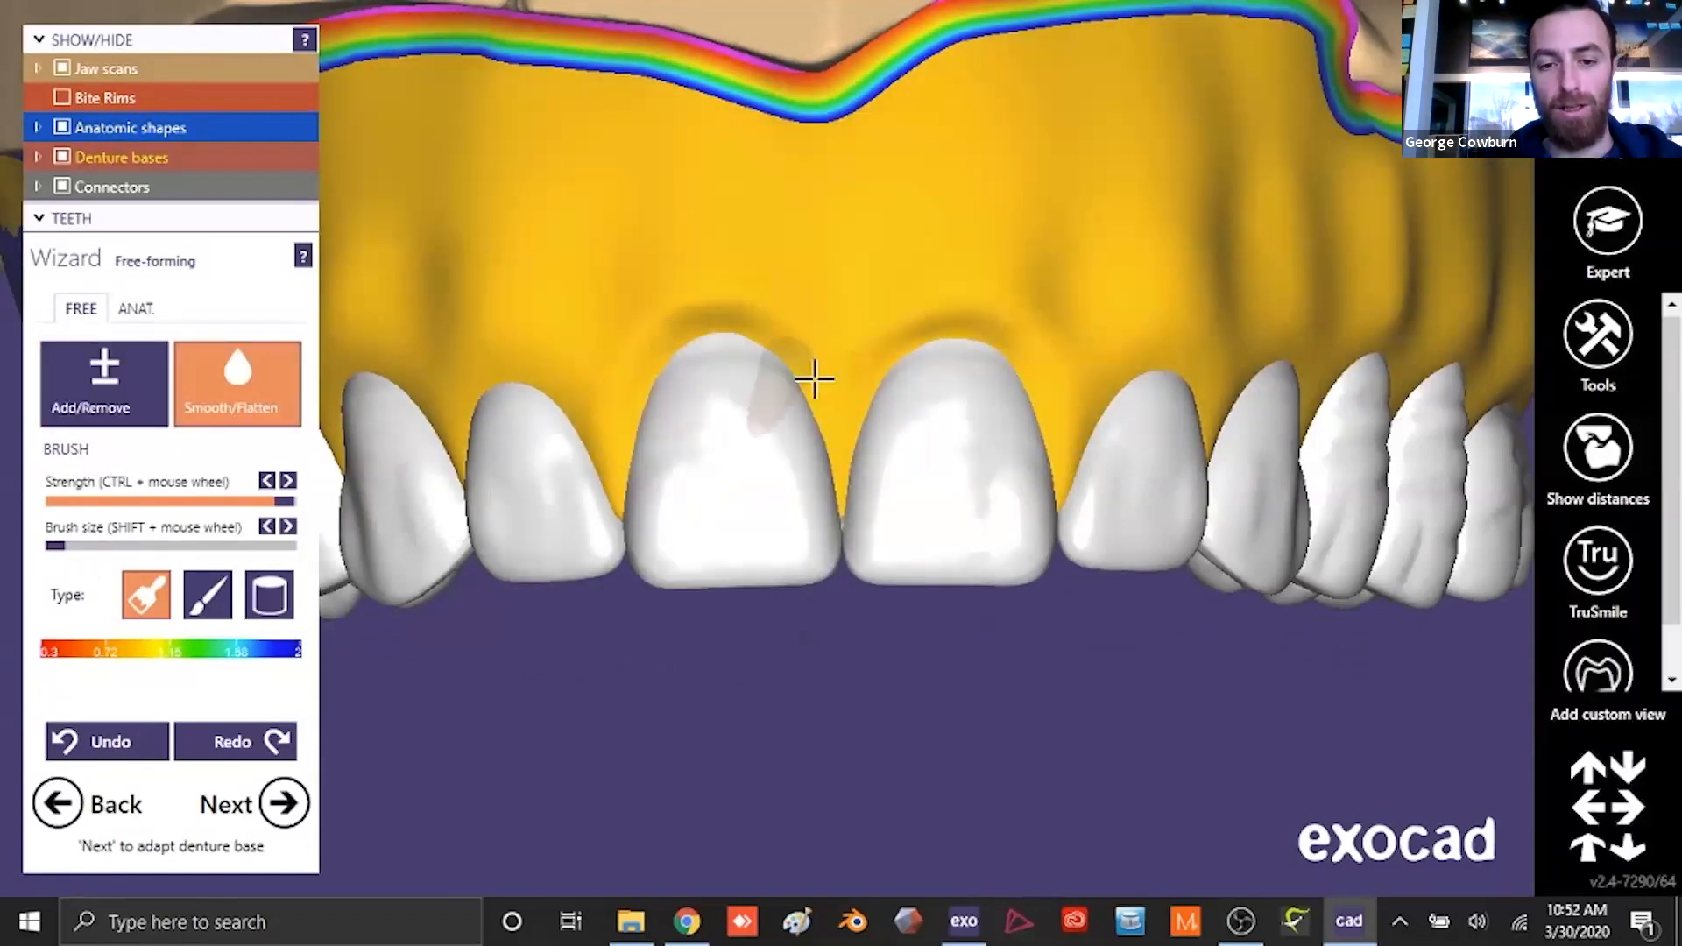
scroll(815, 379, down, 5)
scroll(826, 446, up, 5)
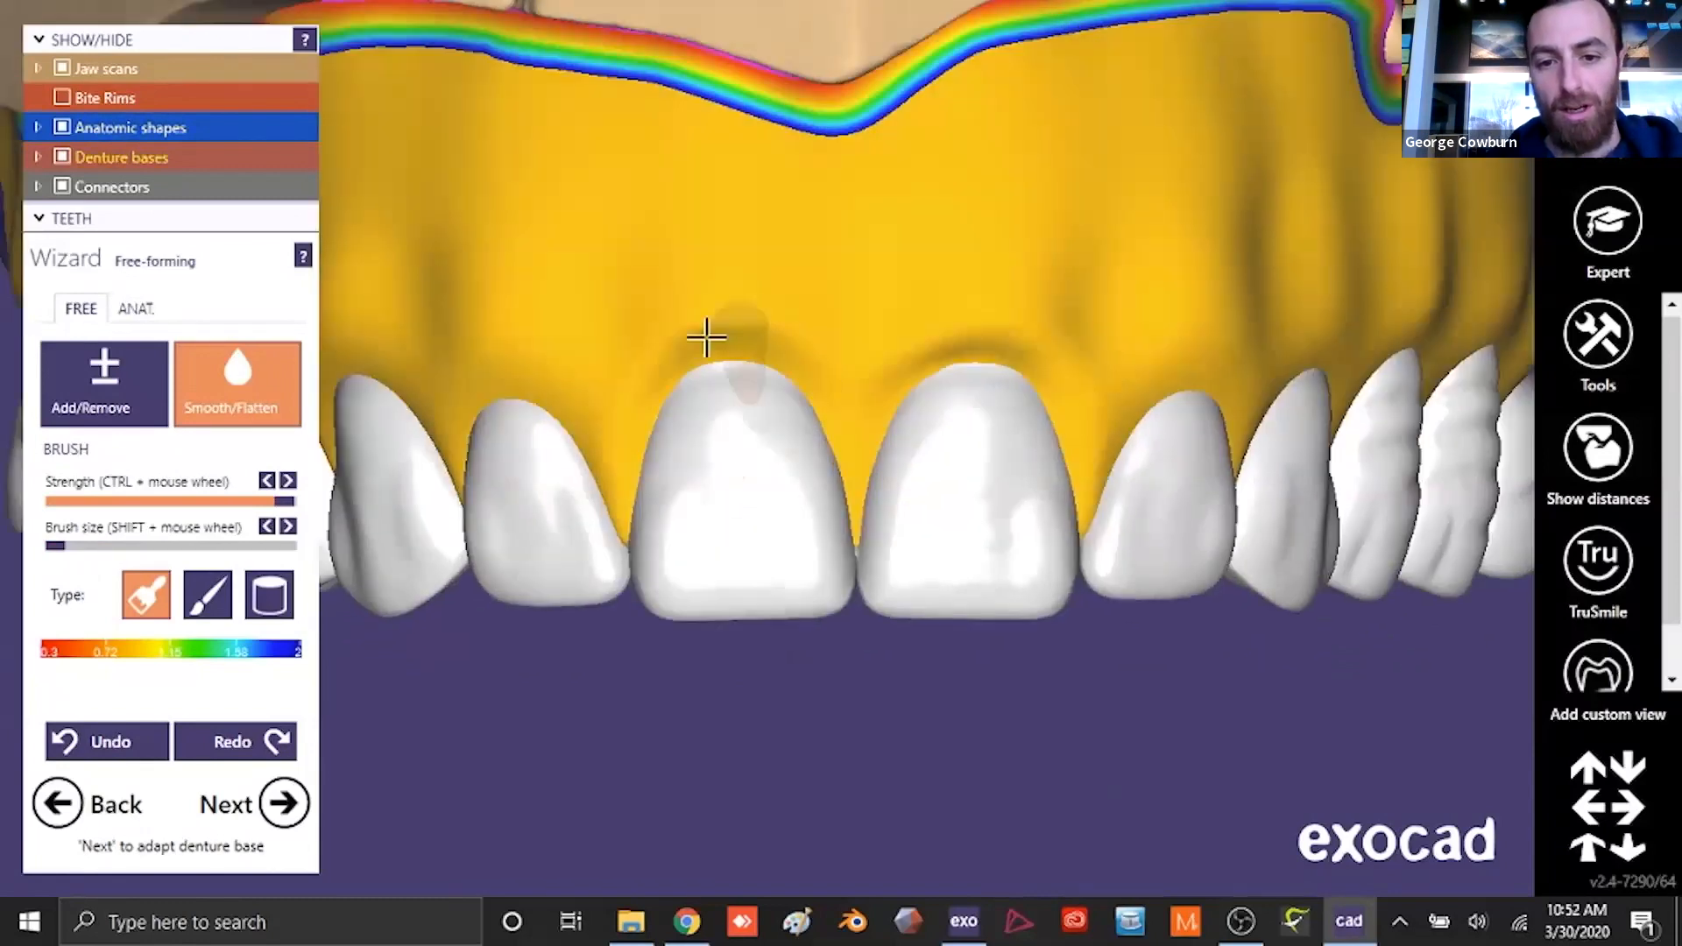
- Build up the right side of the palate beside the posterior teeth with a larger Add/Remove brush, and smooth it
scroll(902, 530, down, 5)
mouse_move(908, 537)
right_down()
mouse_move(991, 548)
mouse_move(873, 547)
mouse_move(871, 687)
mouse_move(849, 589)
right_up()
click(104, 384)
drag(55, 548, 130, 547)
mouse_move(675, 593)
mouse_down()
mouse_move(841, 691)
mouse_move(648, 646)
mouse_move(526, 714)
mouse_up()
click(291, 421)
mouse_move(920, 627)
mouse_down()
mouse_move(777, 623)
mouse_move(842, 732)
mouse_move(665, 676)
mouse_move(582, 582)
mouse_move(841, 698)
mouse_move(701, 607)
mouse_up()
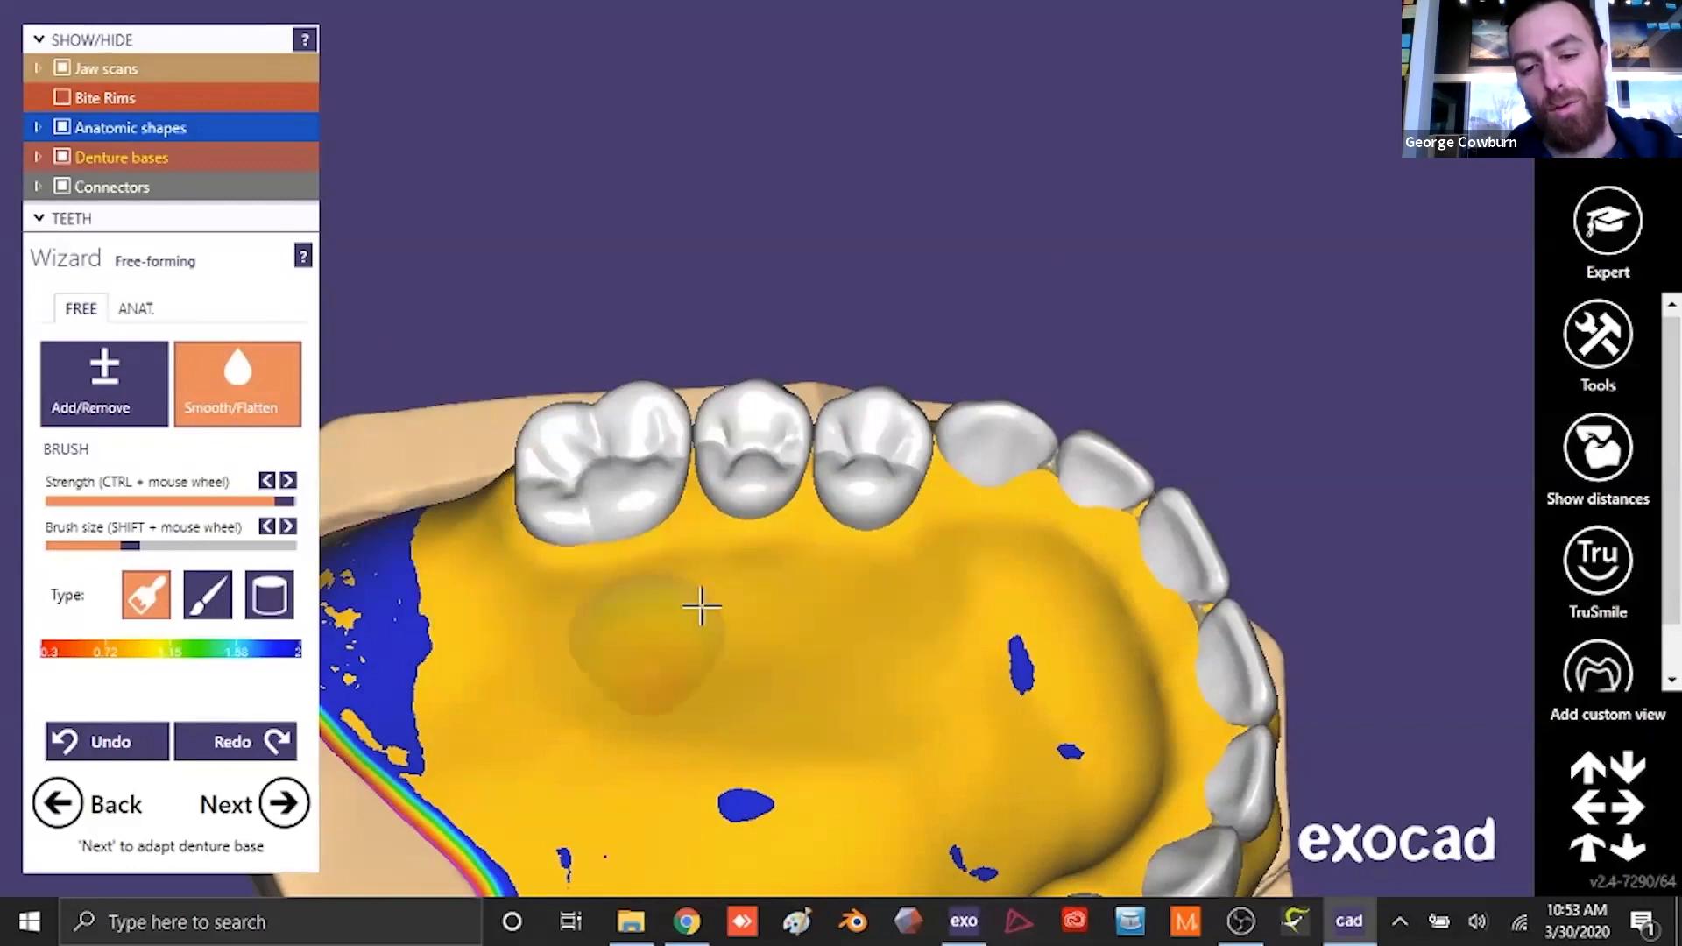
scroll(785, 629, down, 5)
right_drag(785, 630, 792, 633)
scroll(824, 579, up, 5)
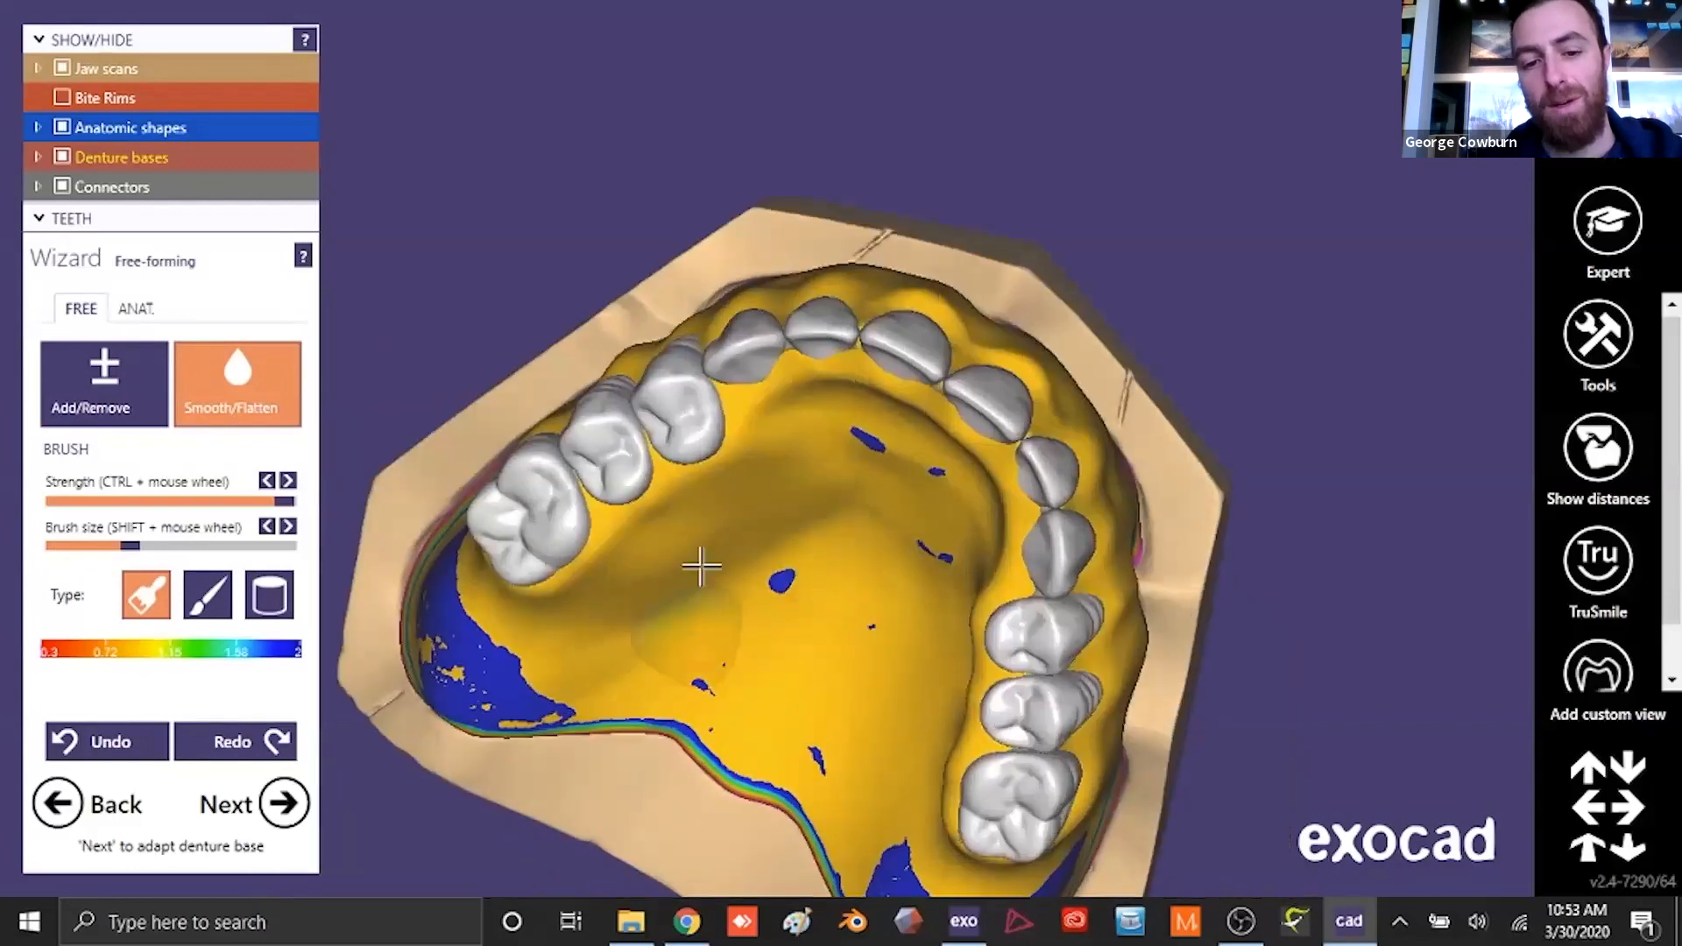
- Add material to the left side of the palate beside the posterior teeth, and smooth the palatal surface
scroll(672, 644, down, 5)
right_drag(692, 644, 911, 605)
click(105, 379)
scroll(740, 735, up, 4)
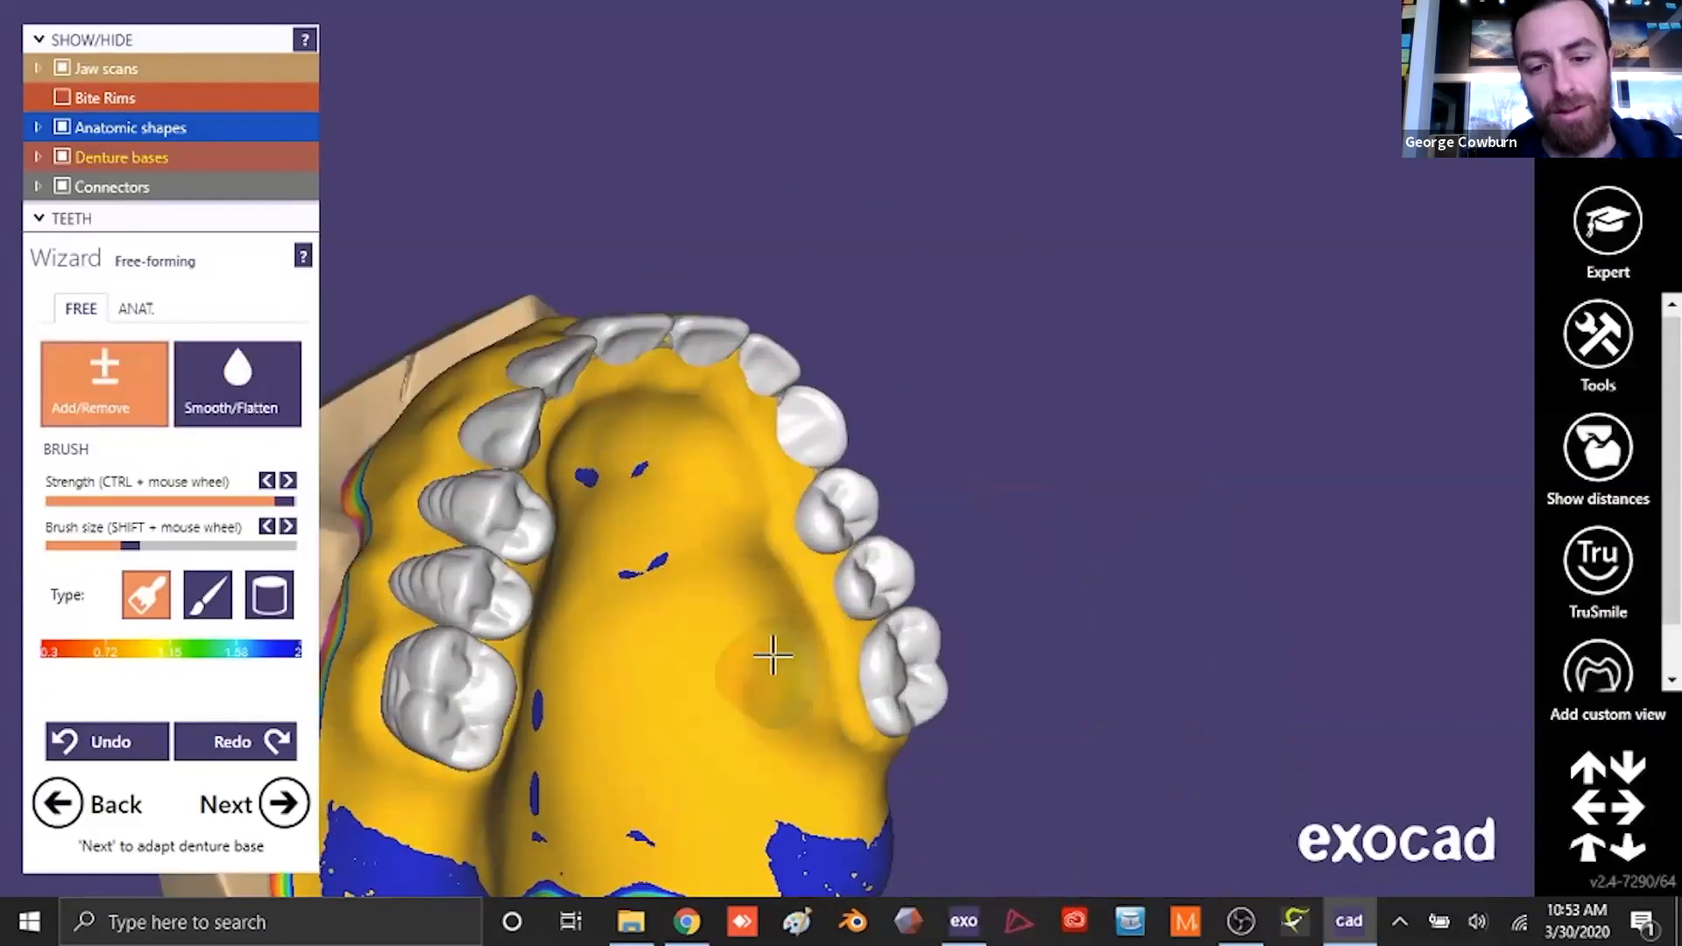
click(275, 409)
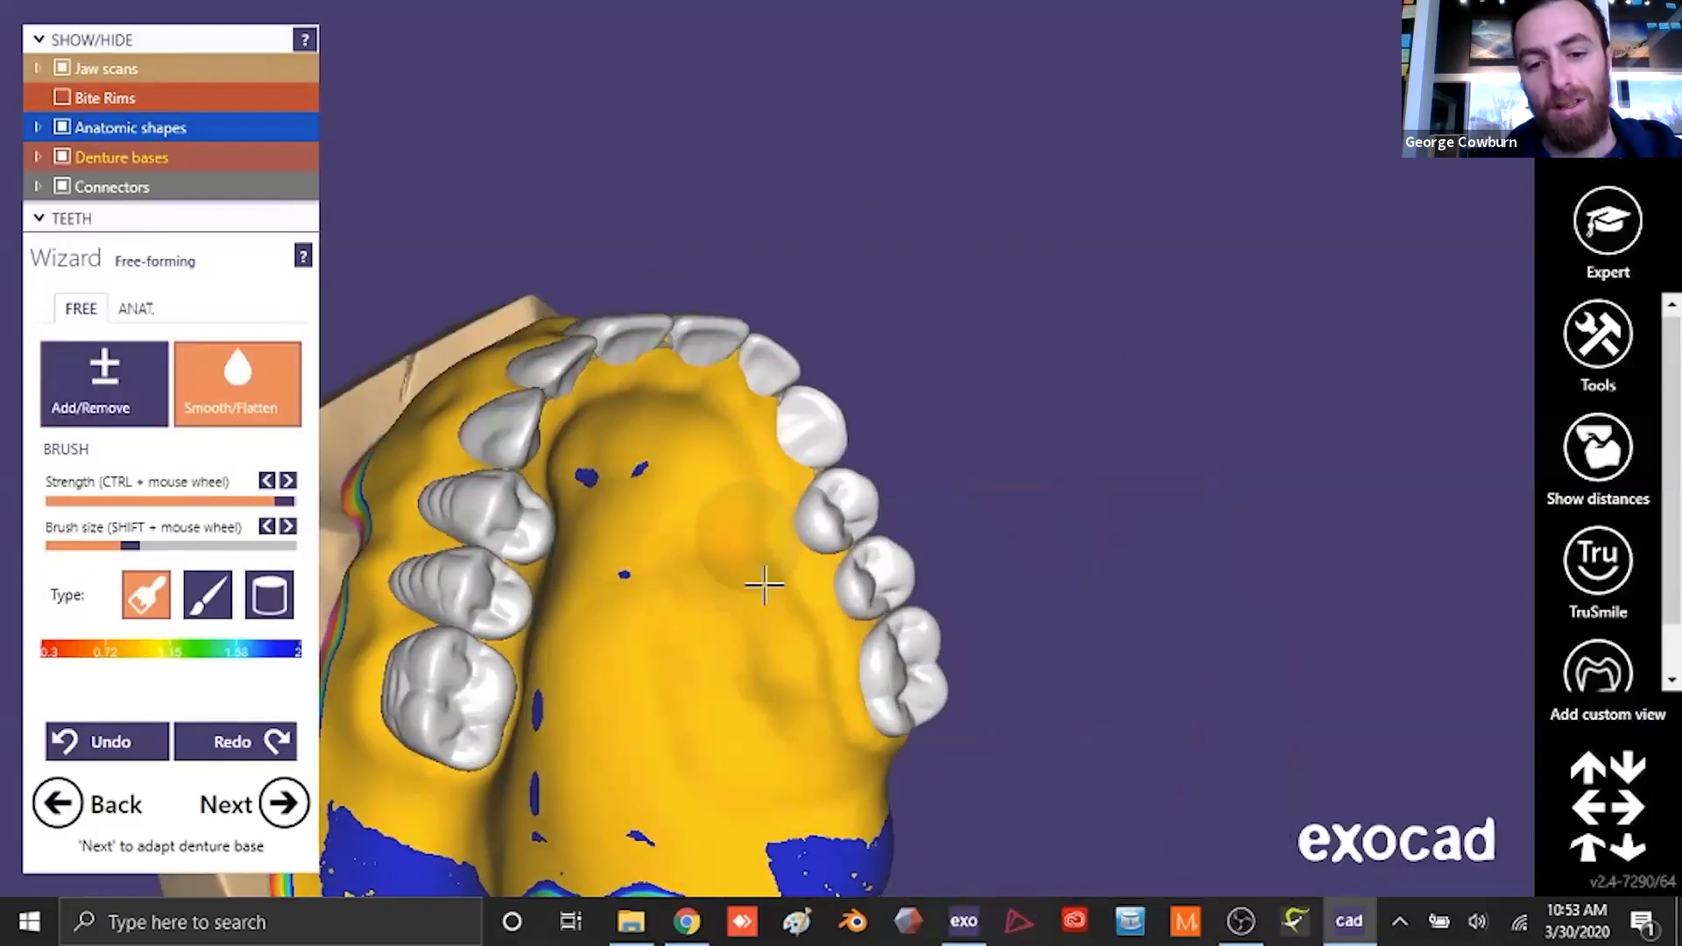
right_drag(638, 569, 731, 523)
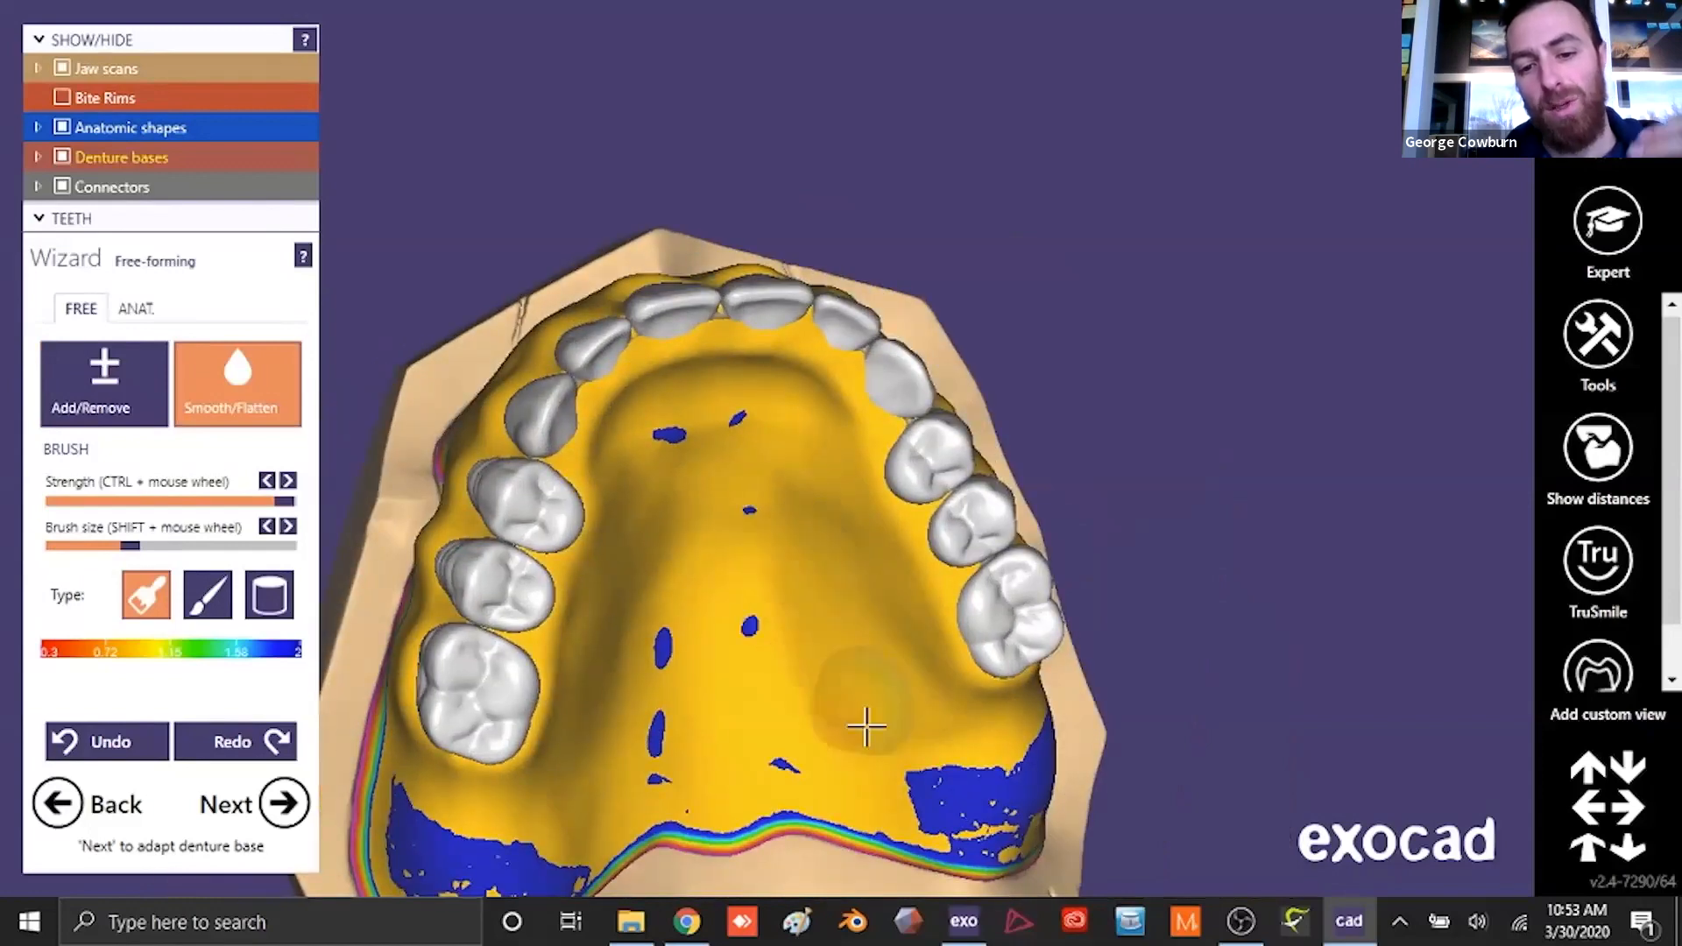
right_drag(620, 624, 841, 434)
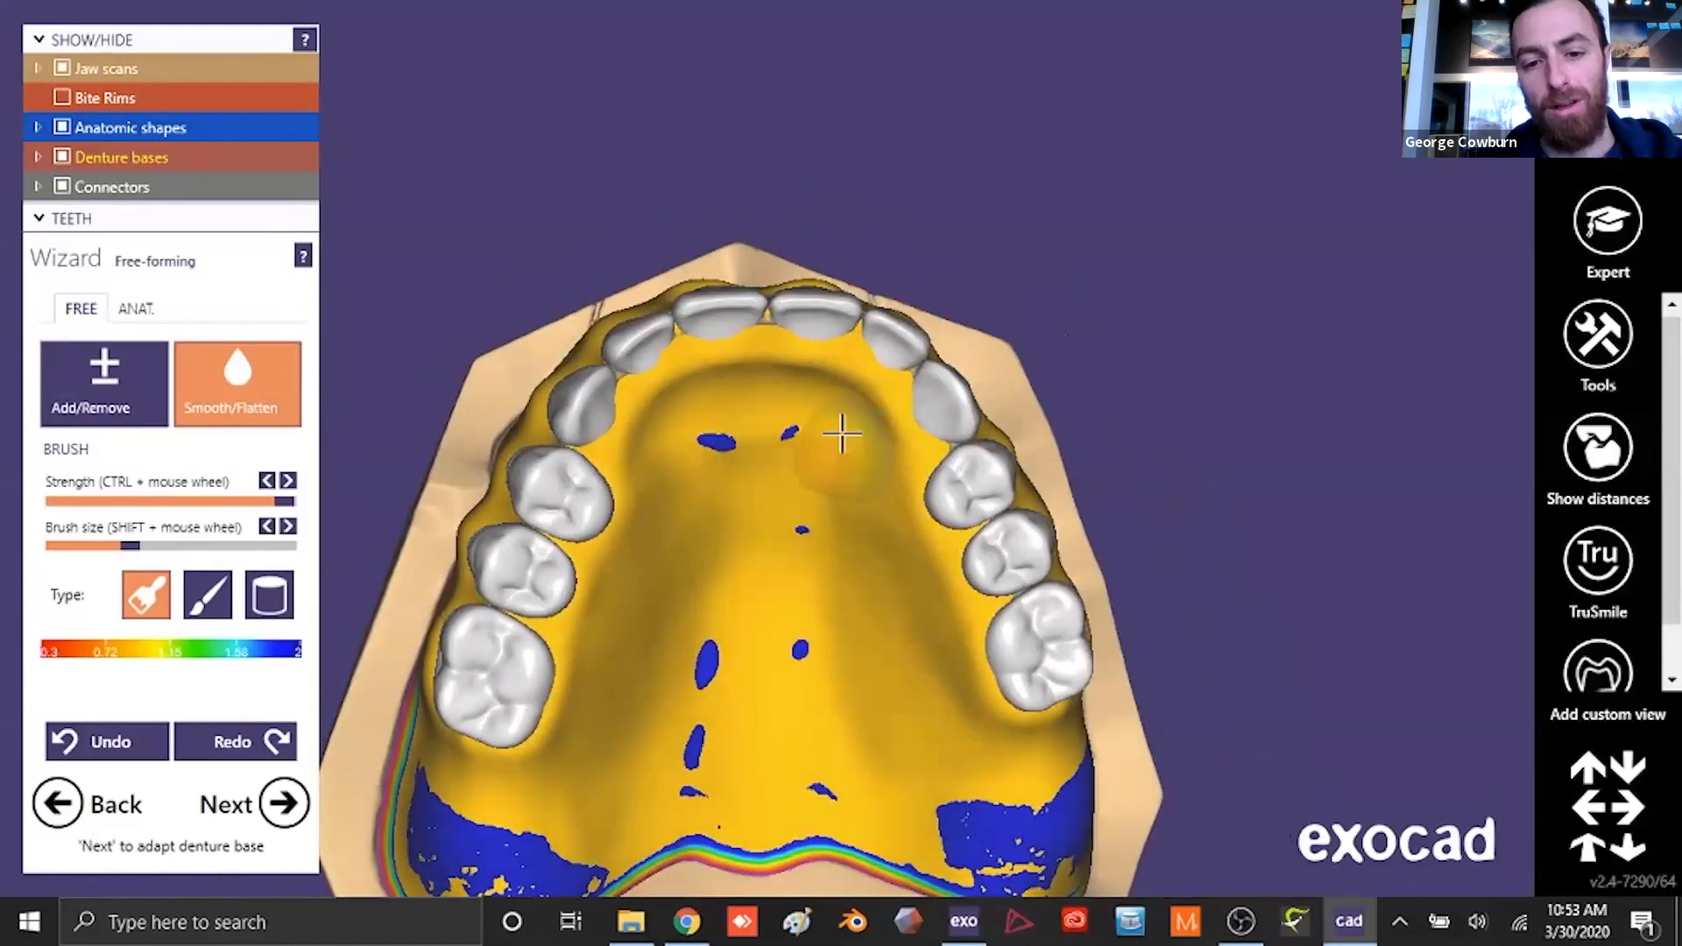
- Thicken the anterior palate behind the upper incisors and smooth it into the rest of the palate
click(108, 390)
mouse_move(653, 426)
mouse_down()
mouse_move(815, 409)
mouse_move(699, 484)
mouse_move(781, 491)
mouse_up()
click(236, 394)
drag(792, 408, 740, 447)
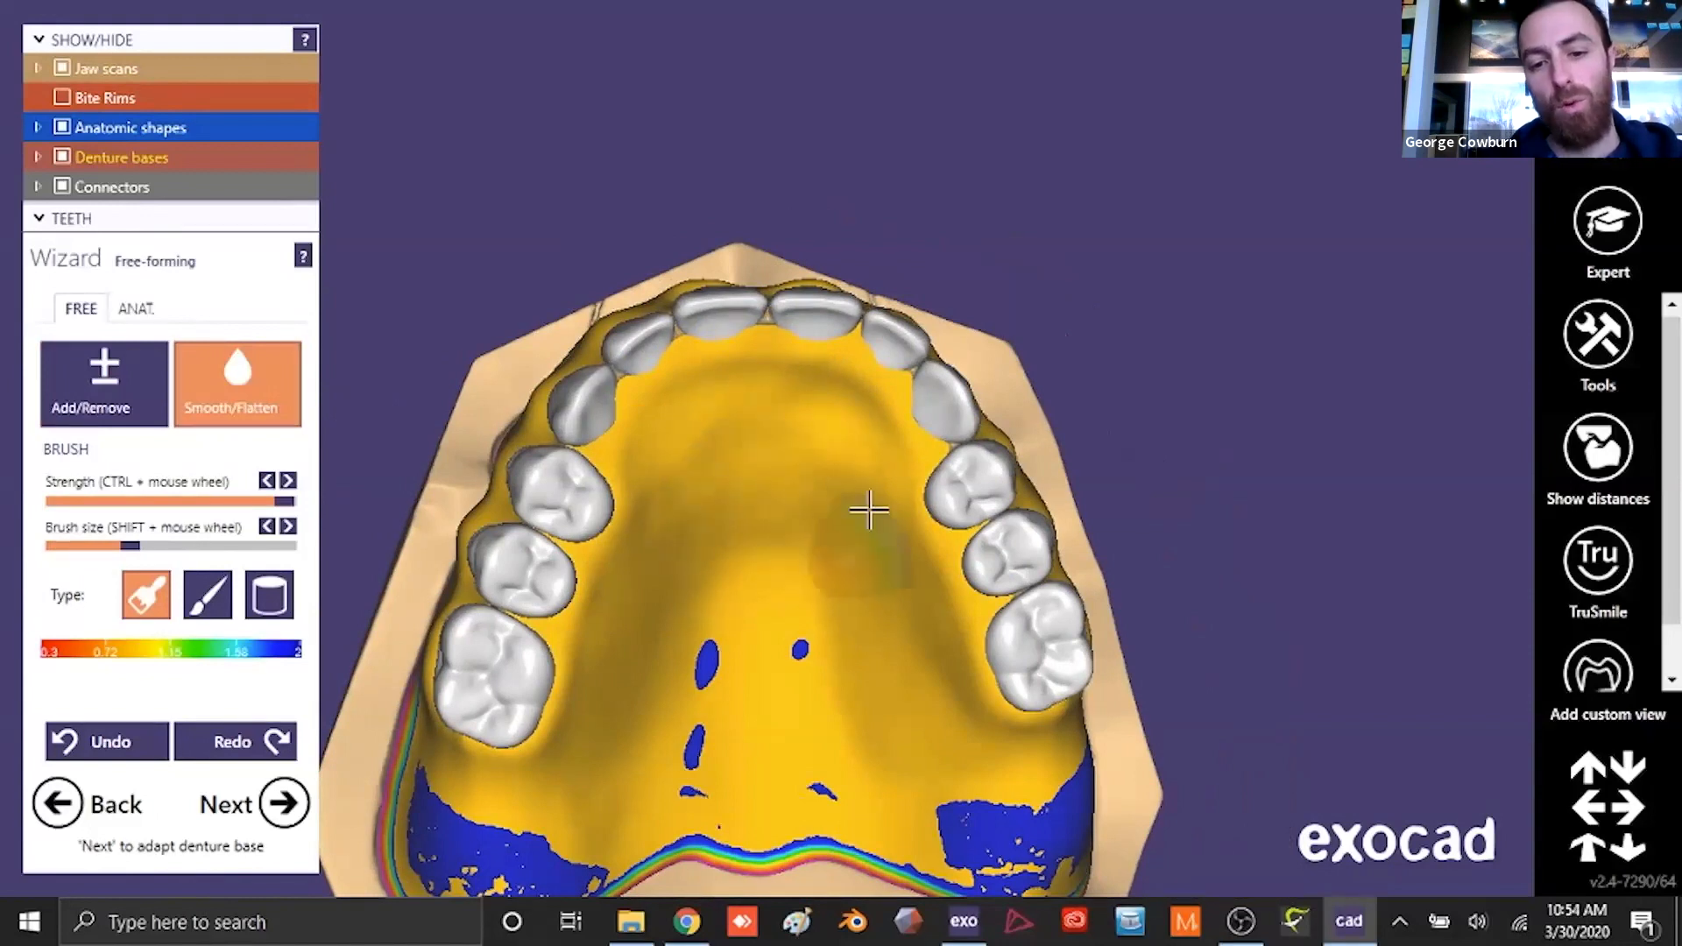
mouse_move(722, 540)
mouse_down()
mouse_move(867, 443)
mouse_move(785, 371)
mouse_move(819, 353)
mouse_move(827, 497)
mouse_up()
- Turn off the false color texture on the upper denture base and inspect the base from the front and below
scroll(811, 698, down, 4)
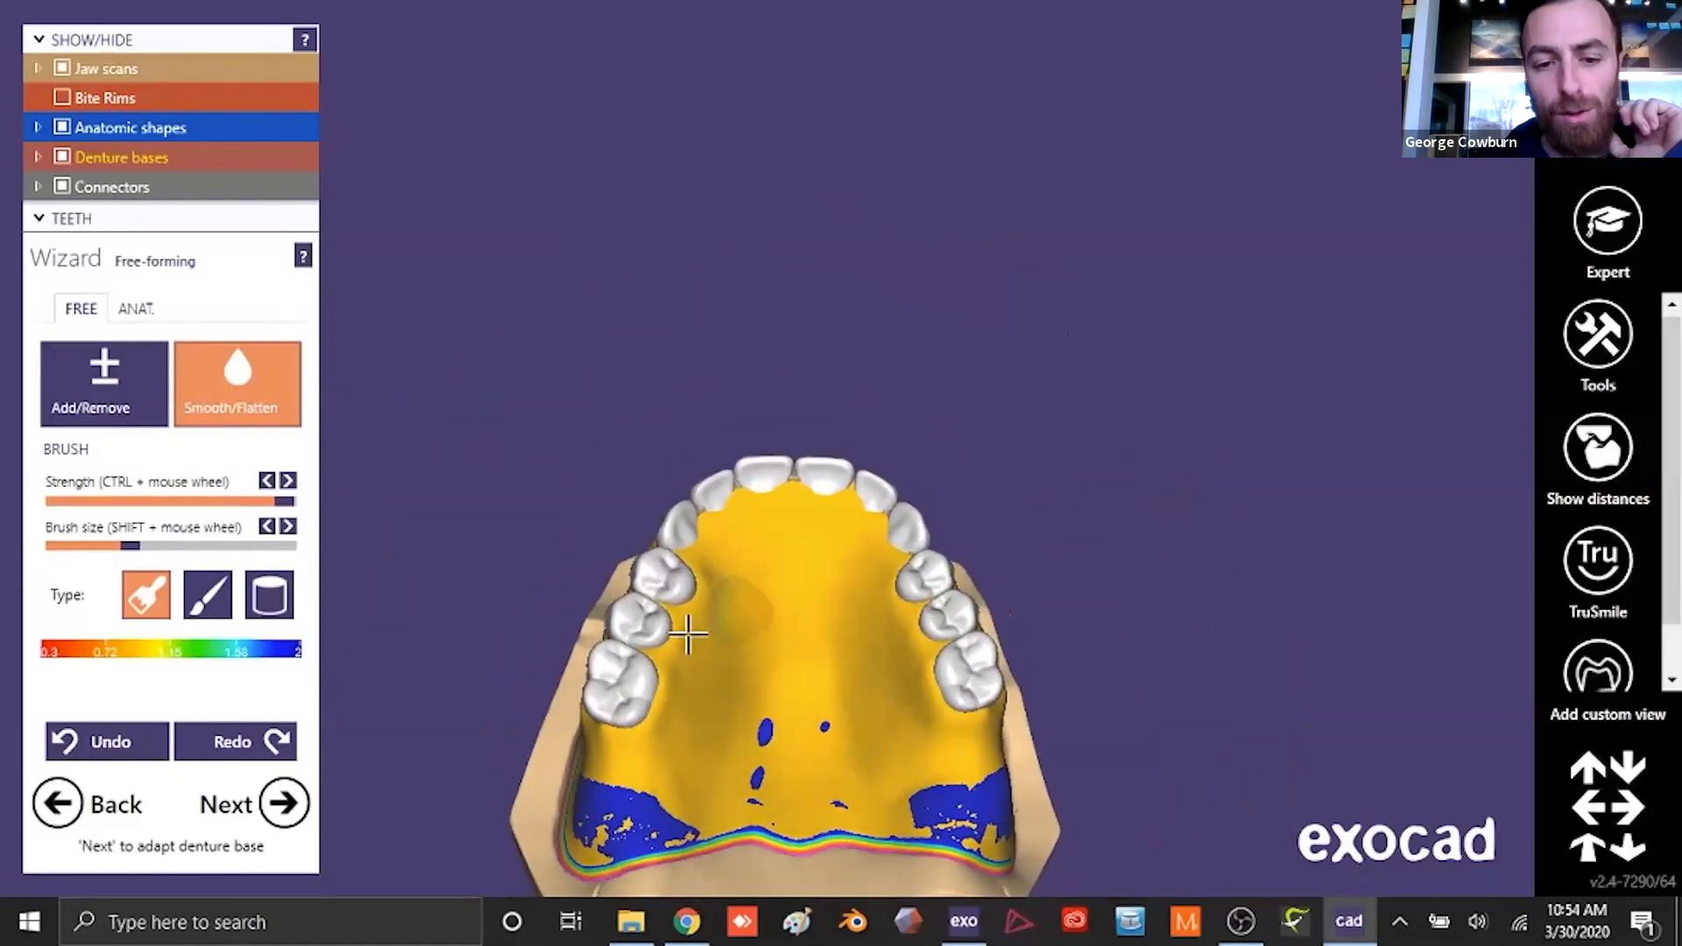
right_click(642, 815)
mouse_move(1091, 779)
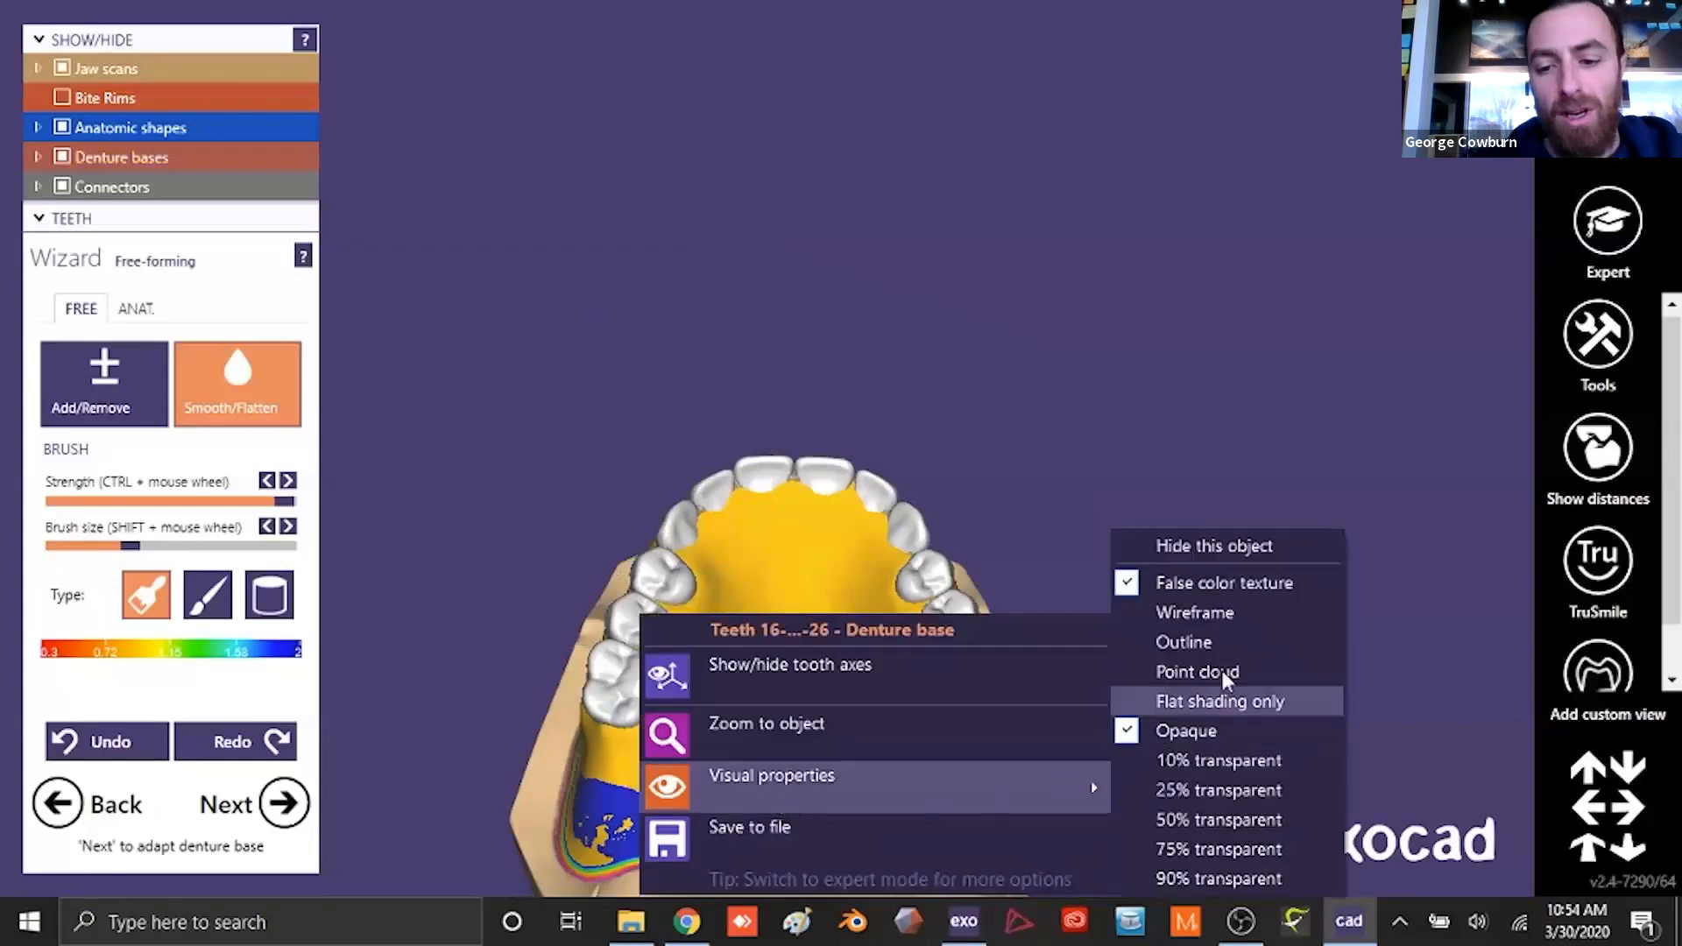
click(1225, 583)
scroll(996, 587, down, 2)
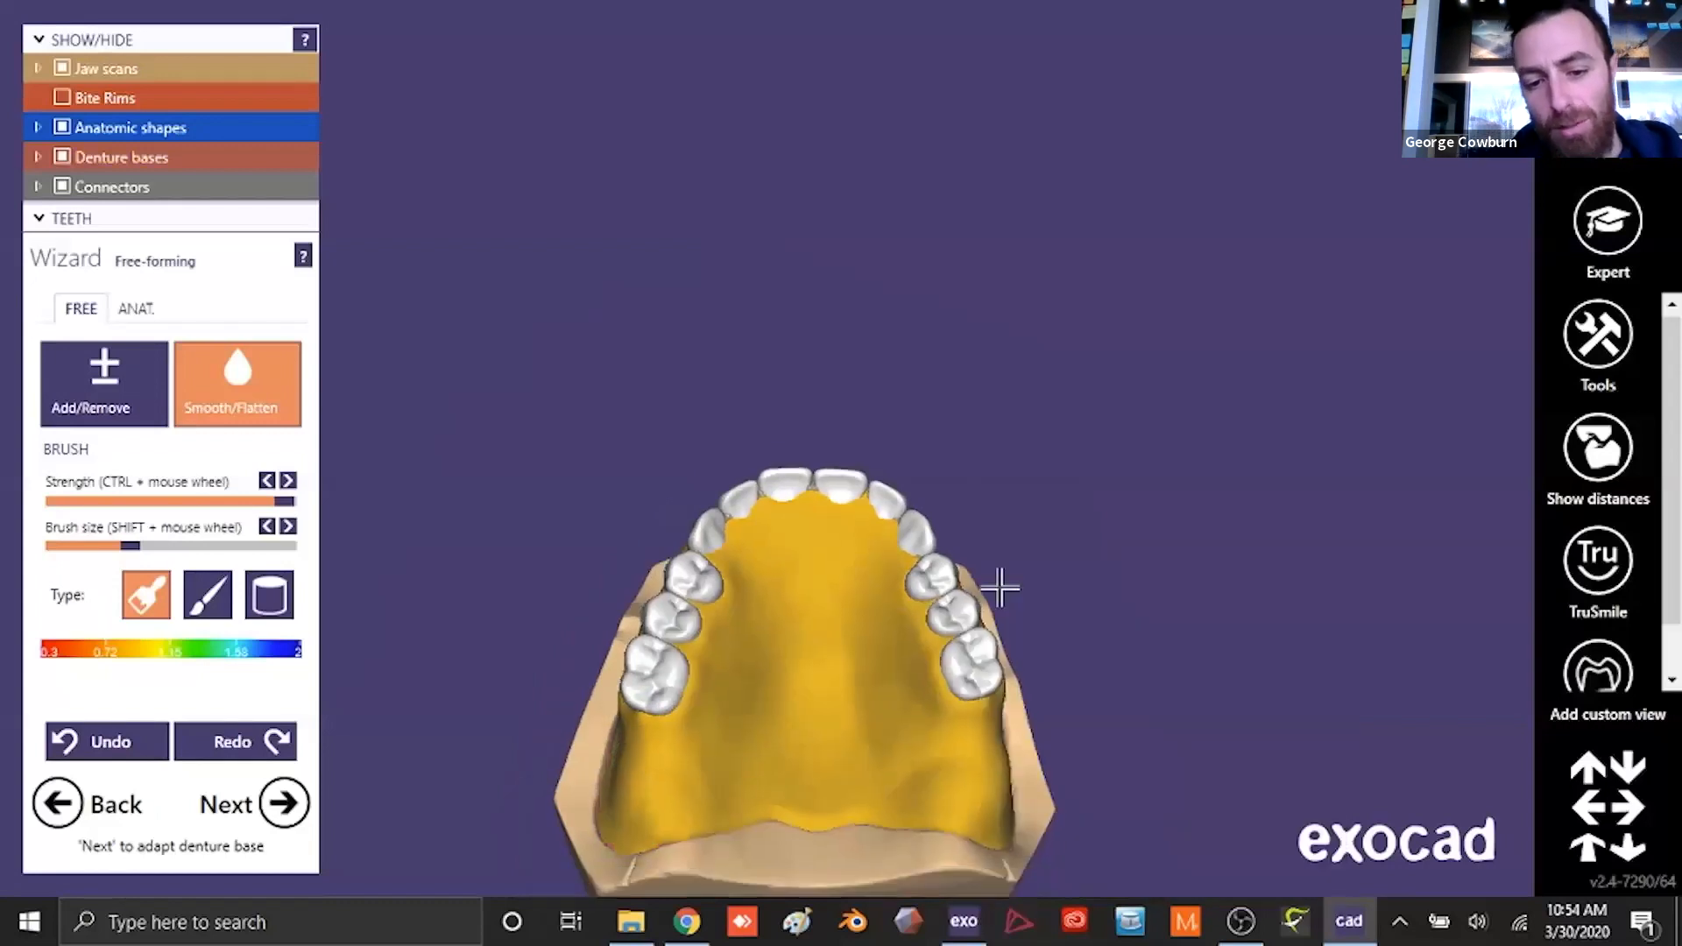
right_drag(996, 594, 1021, 455)
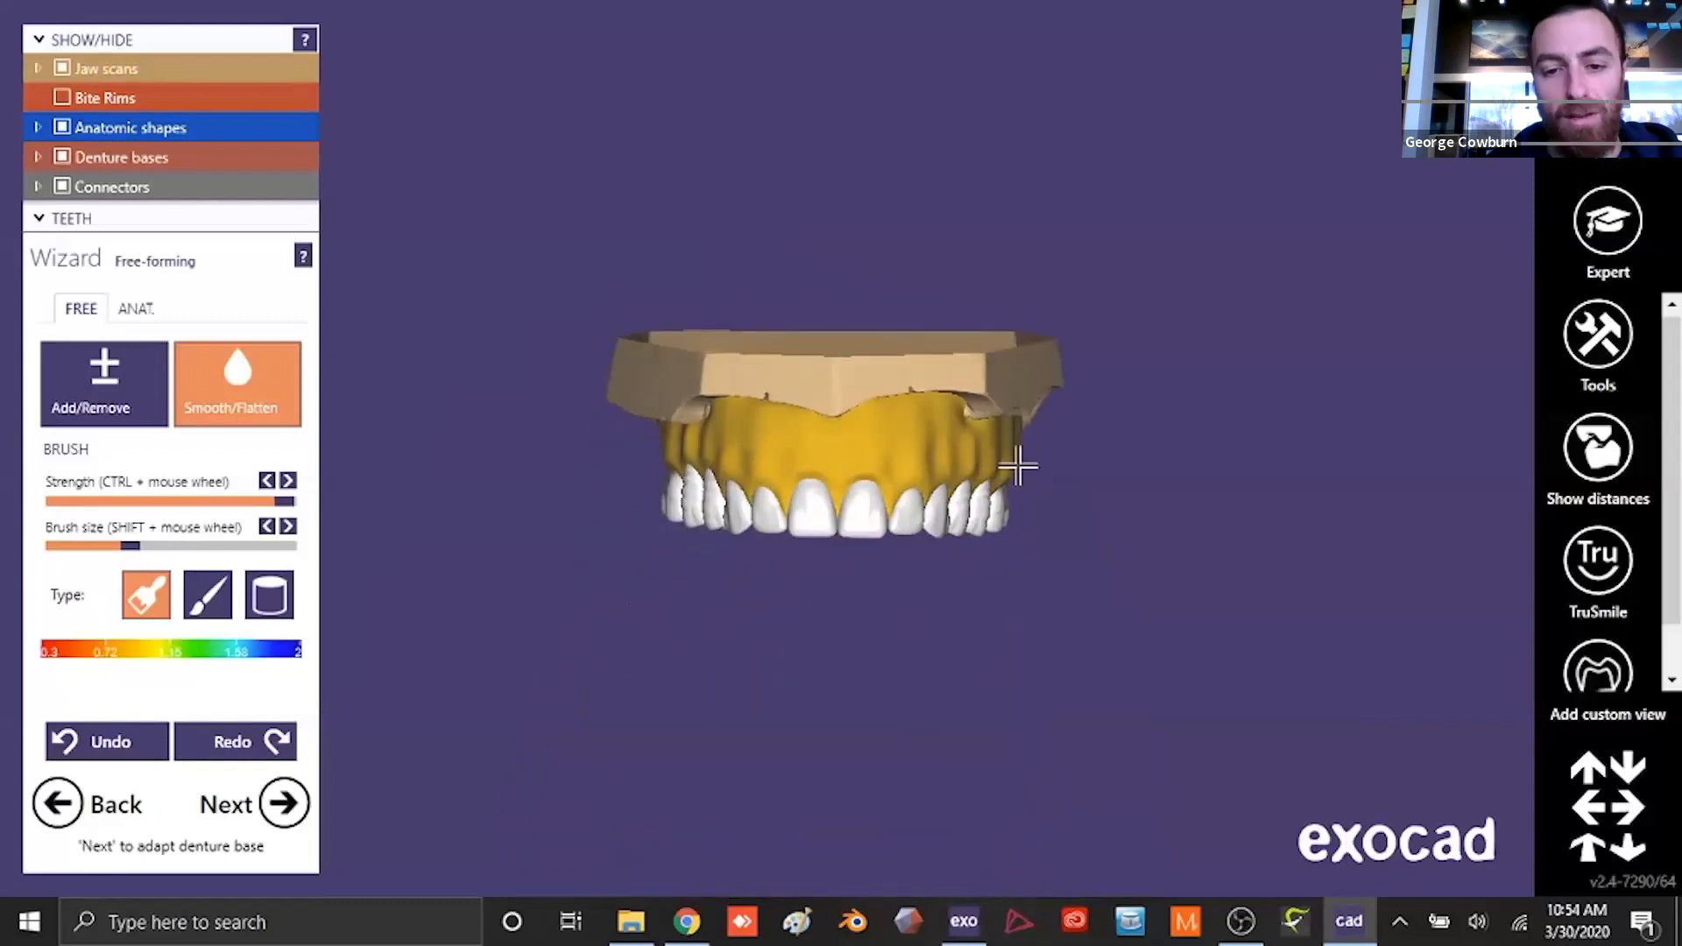
scroll(893, 417, up, 2)
right_drag(900, 417, 767, 317)
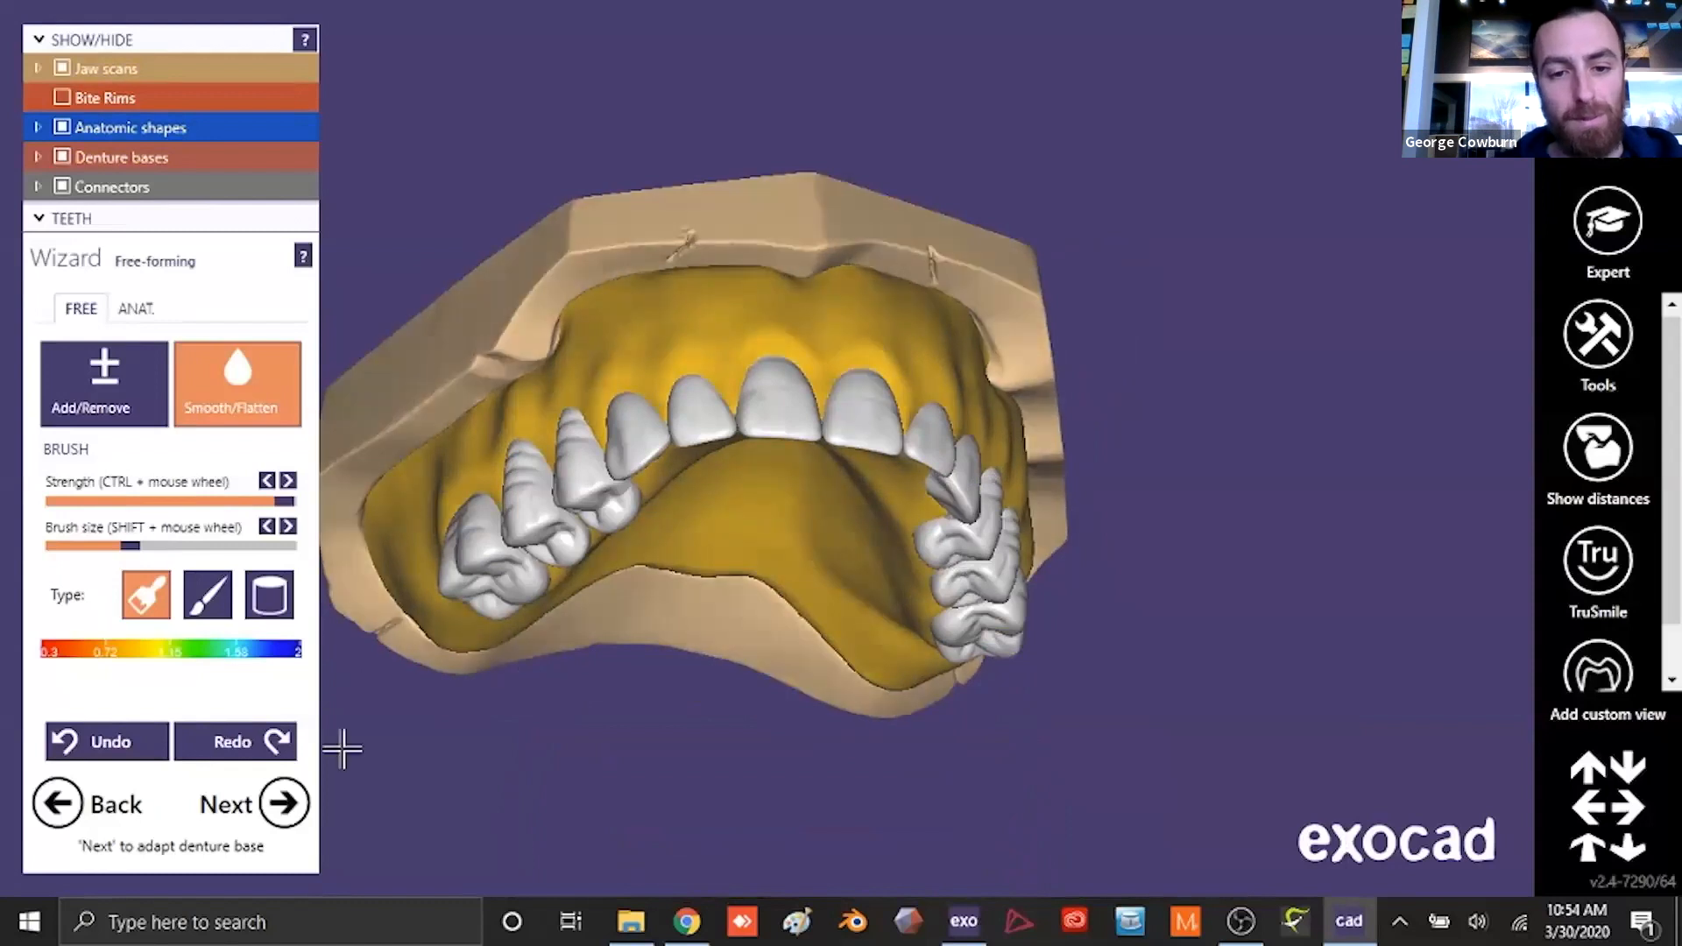
- Isolate the lower denture by hiding the upper arch parts, the connectors and the lower denture base bottom layers
click(62, 69)
click(62, 68)
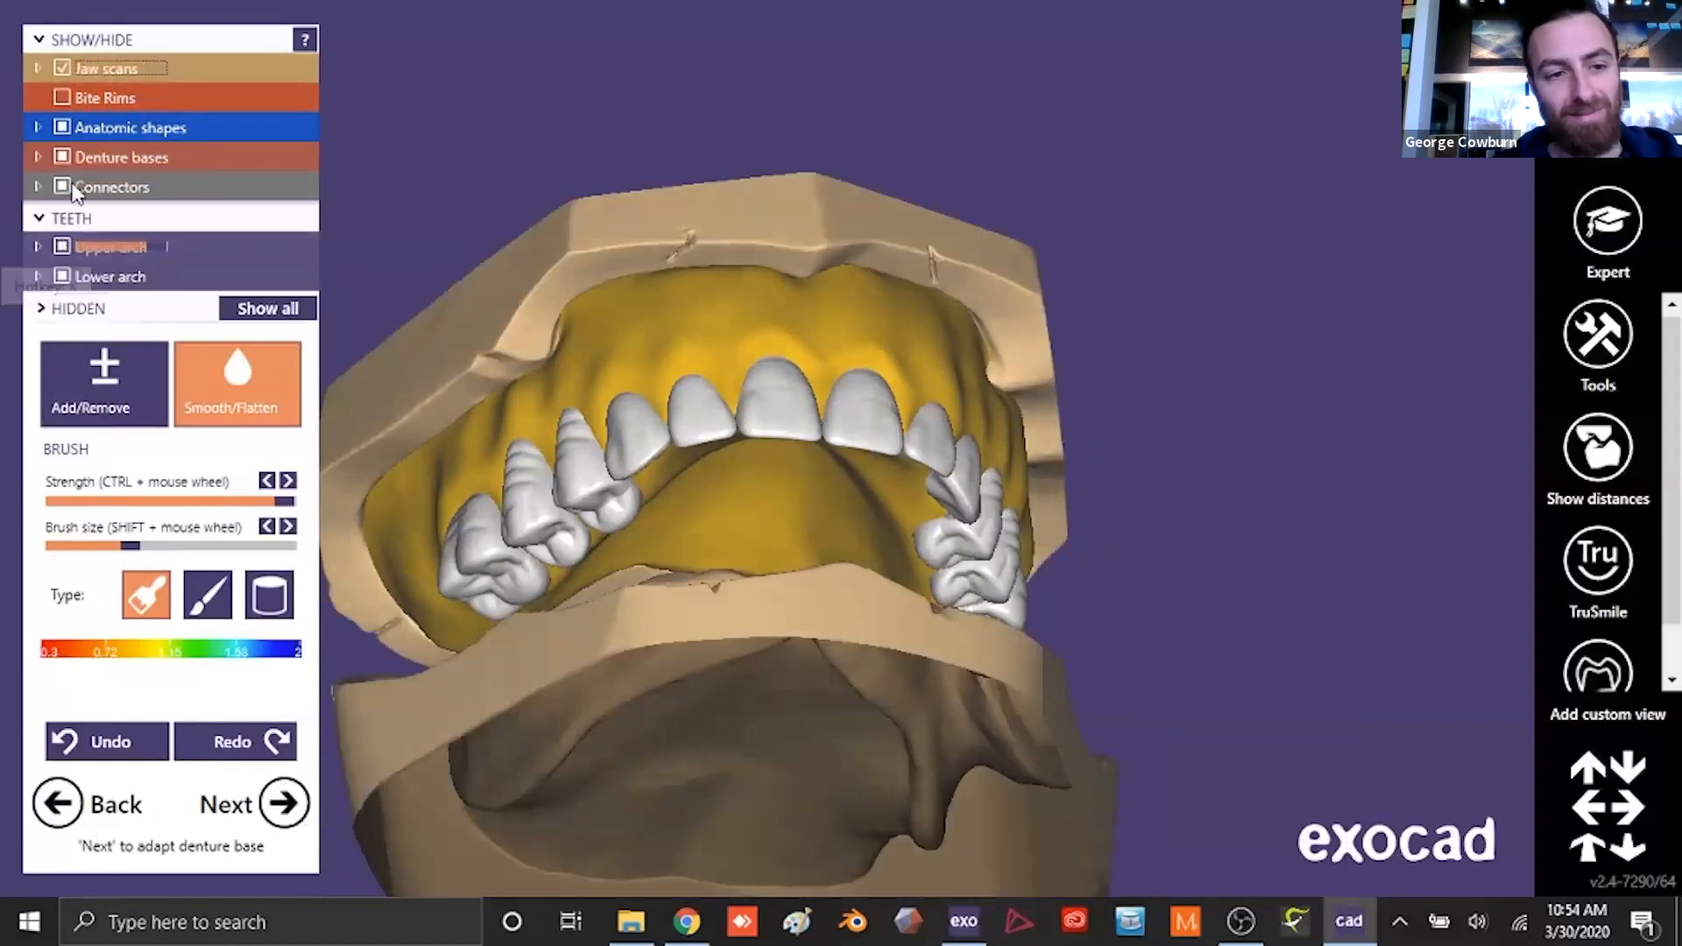
click(63, 247)
click(62, 246)
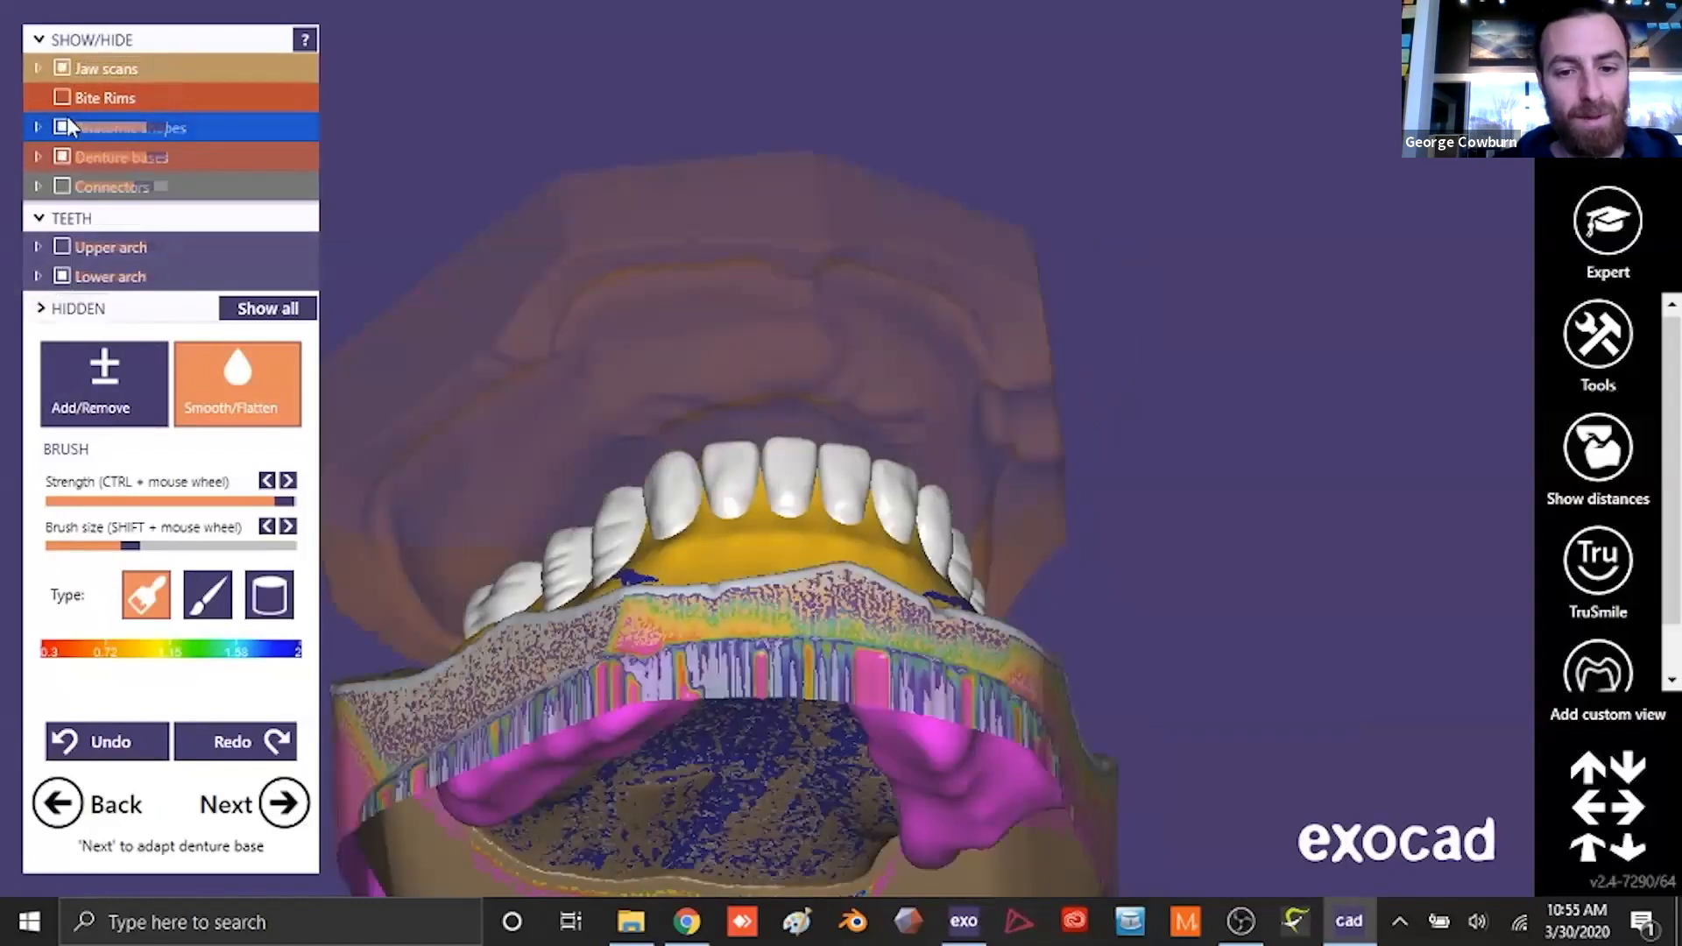
click(37, 157)
click(86, 305)
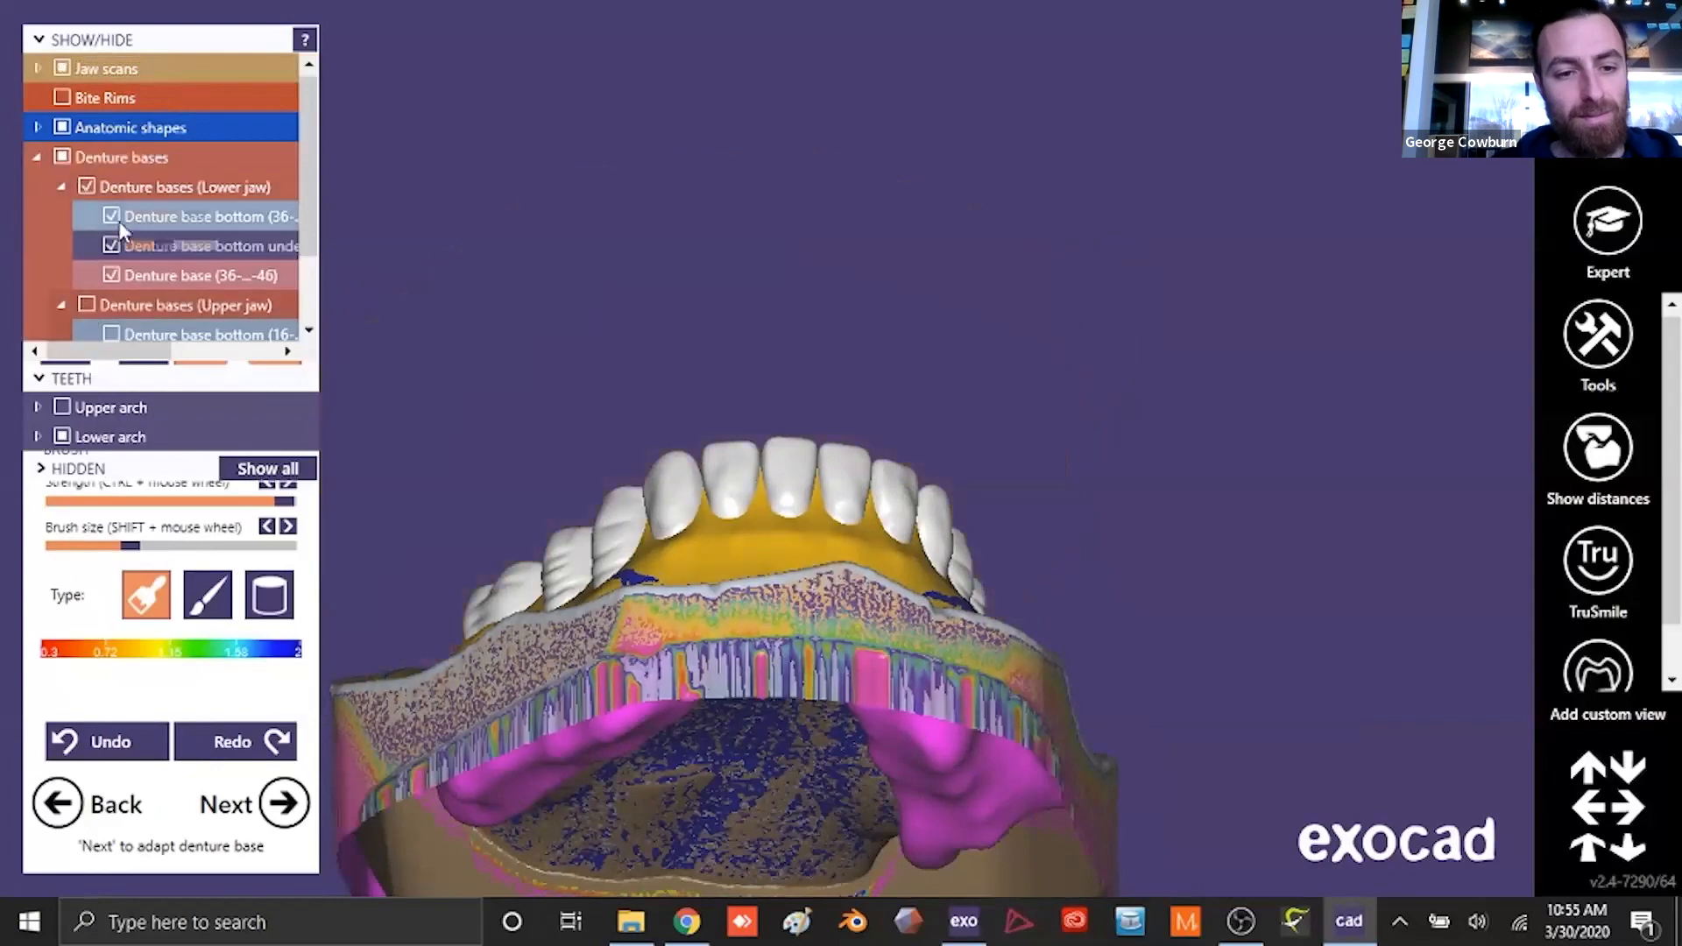
click(111, 215)
scroll(502, 328, down, 3)
right_drag(502, 327, 510, 350)
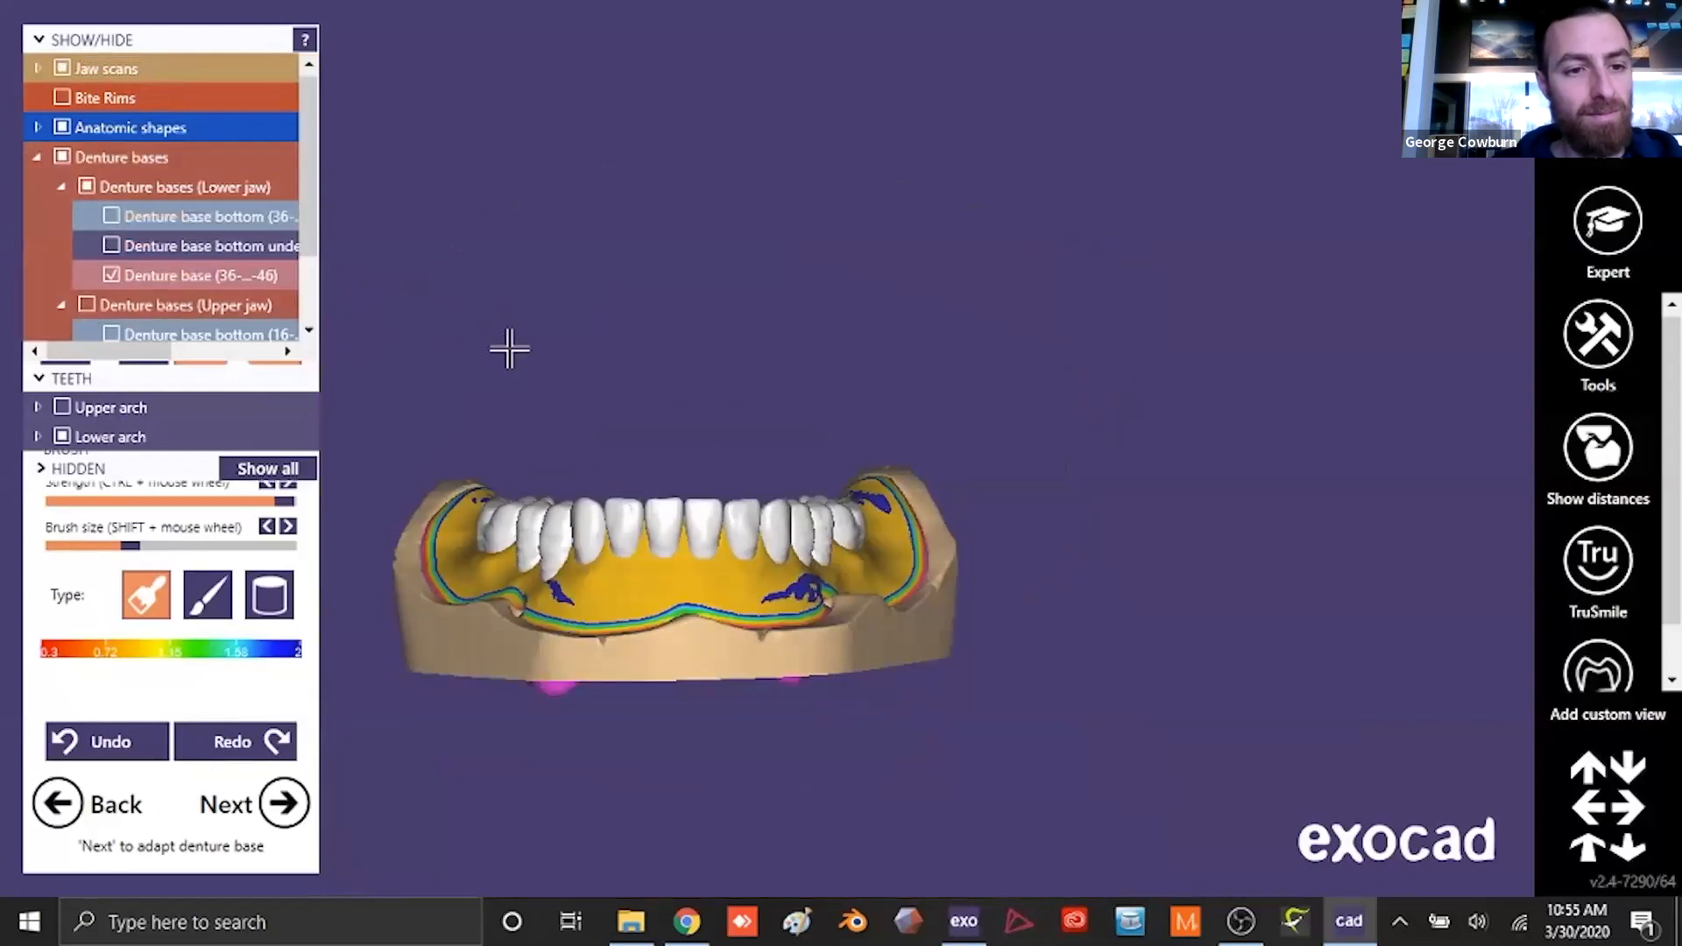
click(38, 158)
scroll(905, 251, up, 3)
- Smooth the lingual surfaces of the lower denture base along both sides of the arch with Smooth/Flatten
right_drag(905, 252, 905, 276)
mouse_move(759, 522)
right_down()
mouse_move(762, 349)
mouse_move(757, 524)
mouse_move(156, 479)
right_up()
scroll(718, 395, up, 3)
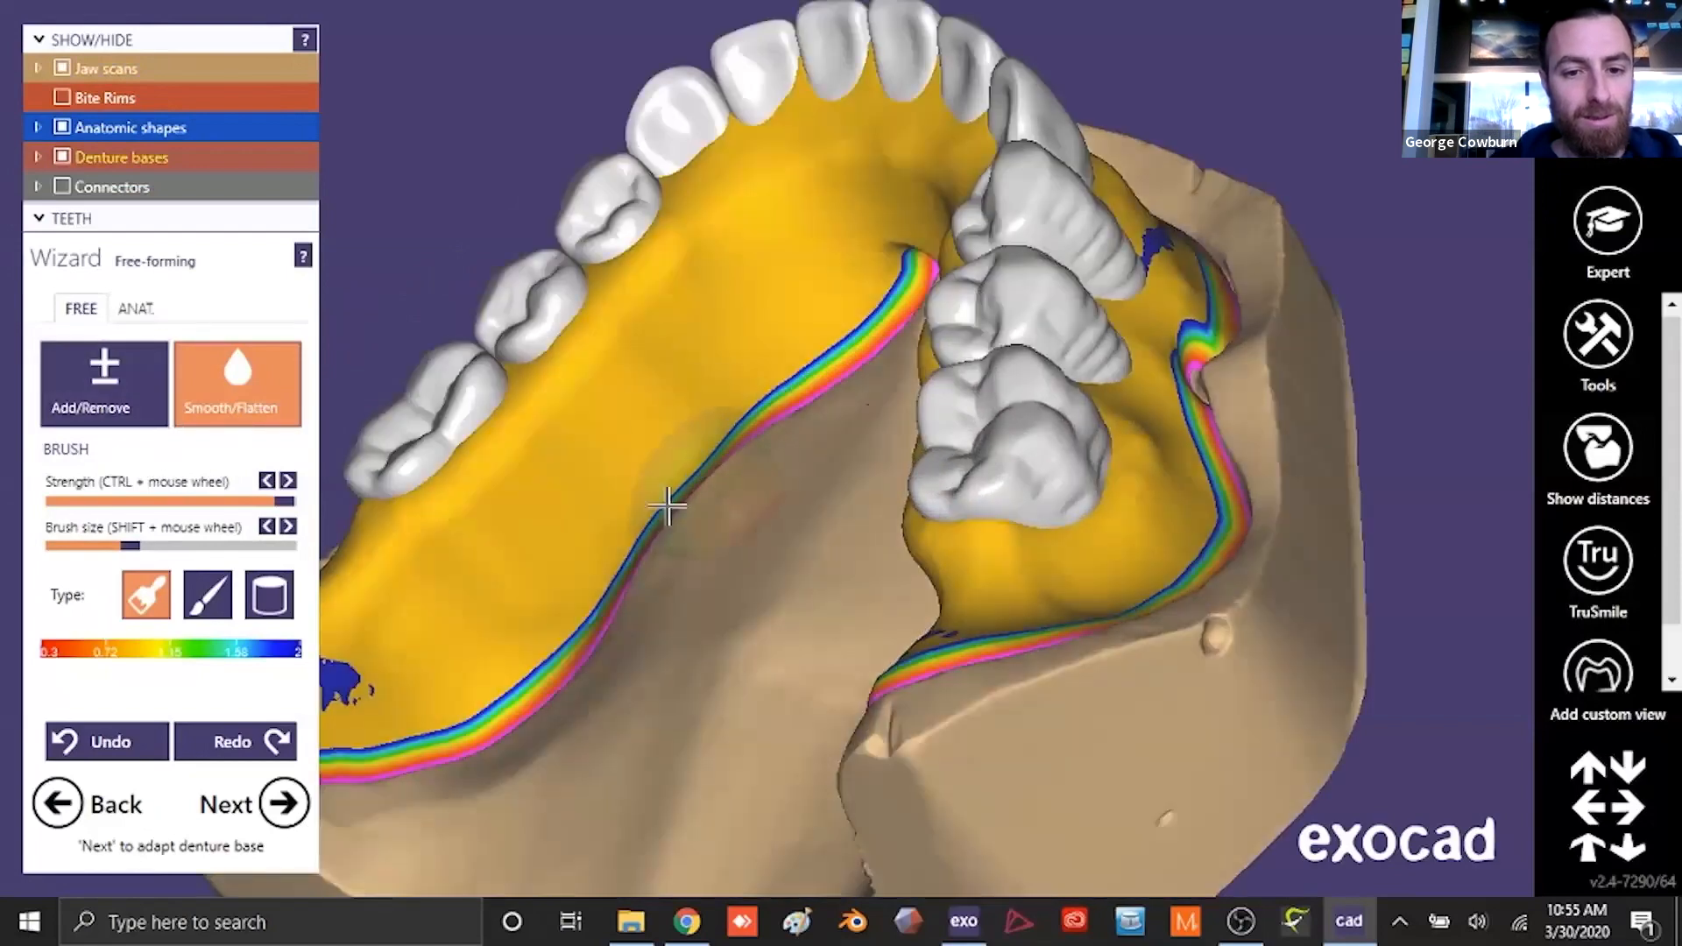
mouse_move(514, 470)
right_down()
mouse_move(773, 525)
mouse_move(523, 576)
right_up()
mouse_move(601, 409)
right_down()
mouse_move(740, 507)
mouse_move(1138, 226)
right_up()
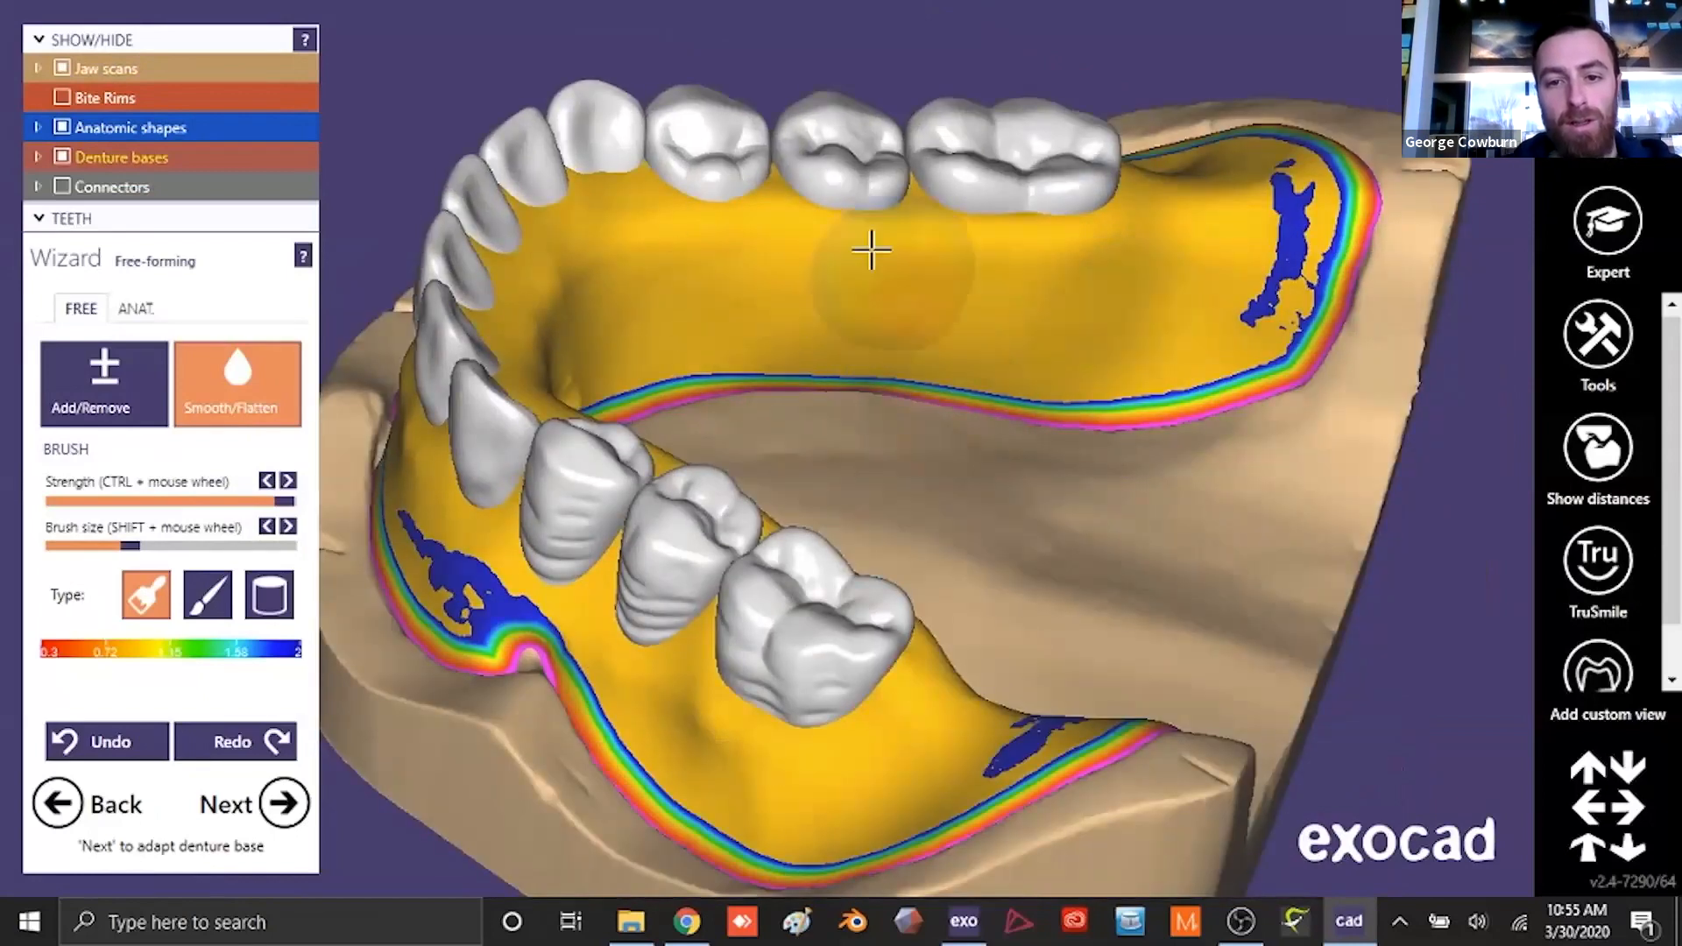
right_drag(848, 353, 739, 353)
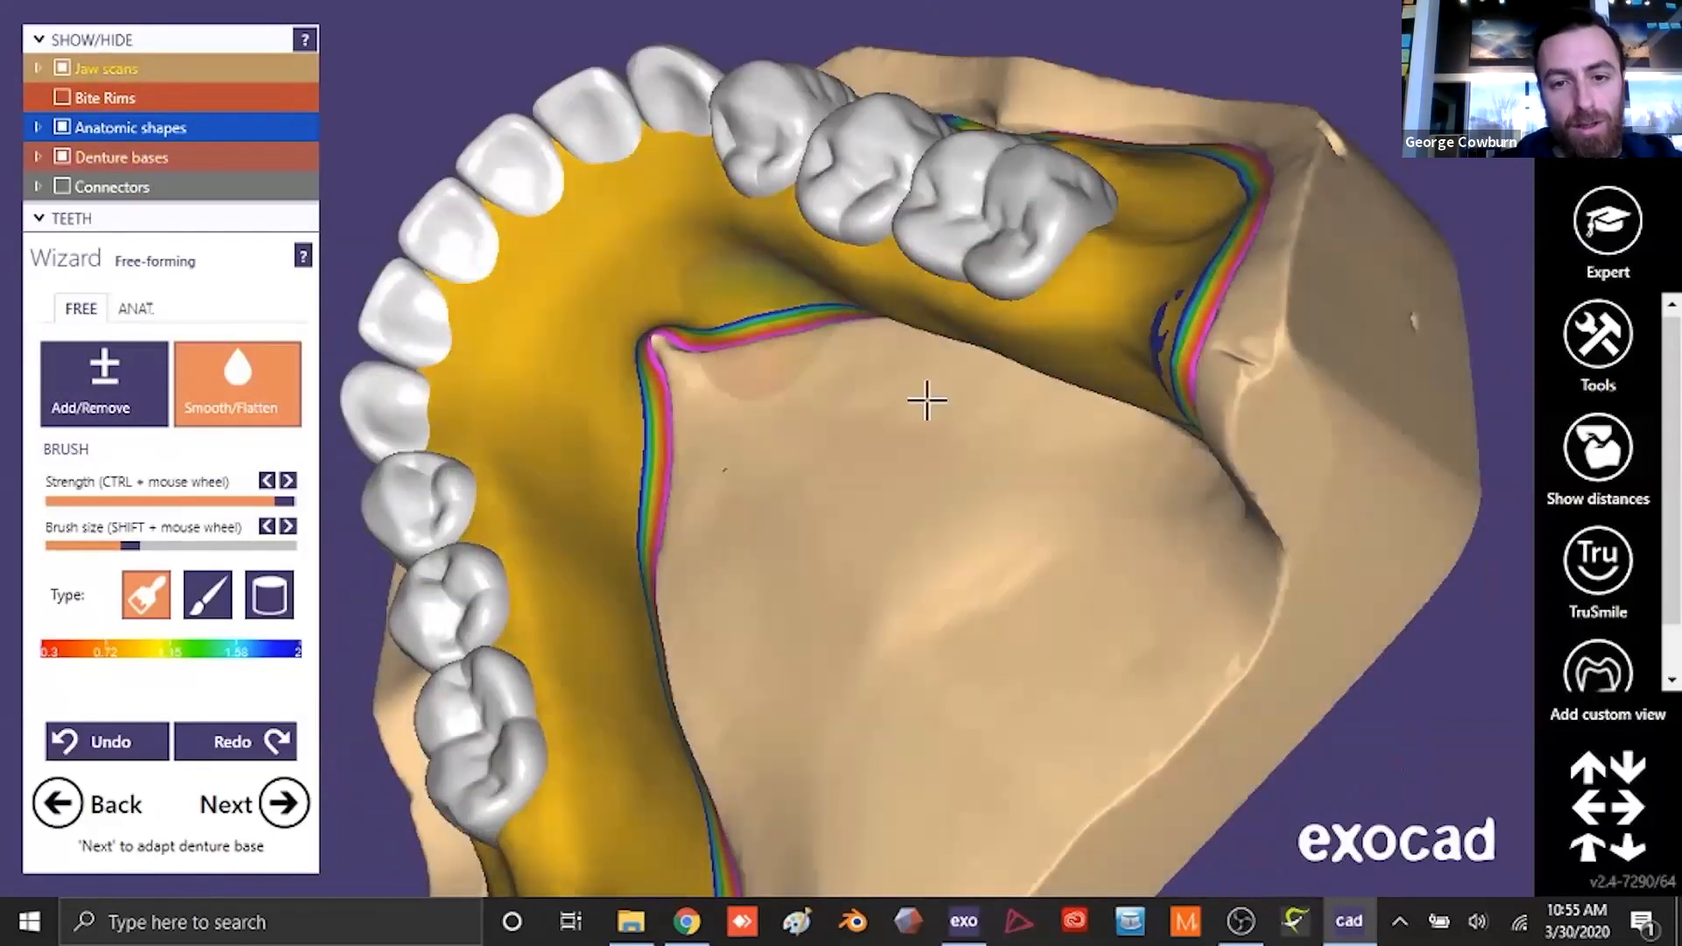
right_drag(927, 397, 955, 469)
mouse_move(934, 372)
right_down()
mouse_move(812, 589)
mouse_move(998, 443)
mouse_move(709, 526)
mouse_move(706, 548)
mouse_move(593, 438)
mouse_move(758, 604)
mouse_move(642, 521)
mouse_move(630, 565)
mouse_move(614, 513)
right_up()
- Build up the lower gingiva around the necks of the premolar and canine with a small Add/Remove brush and smooth the added material
scroll(631, 565, up, 5)
click(107, 390)
drag(133, 545, 61, 556)
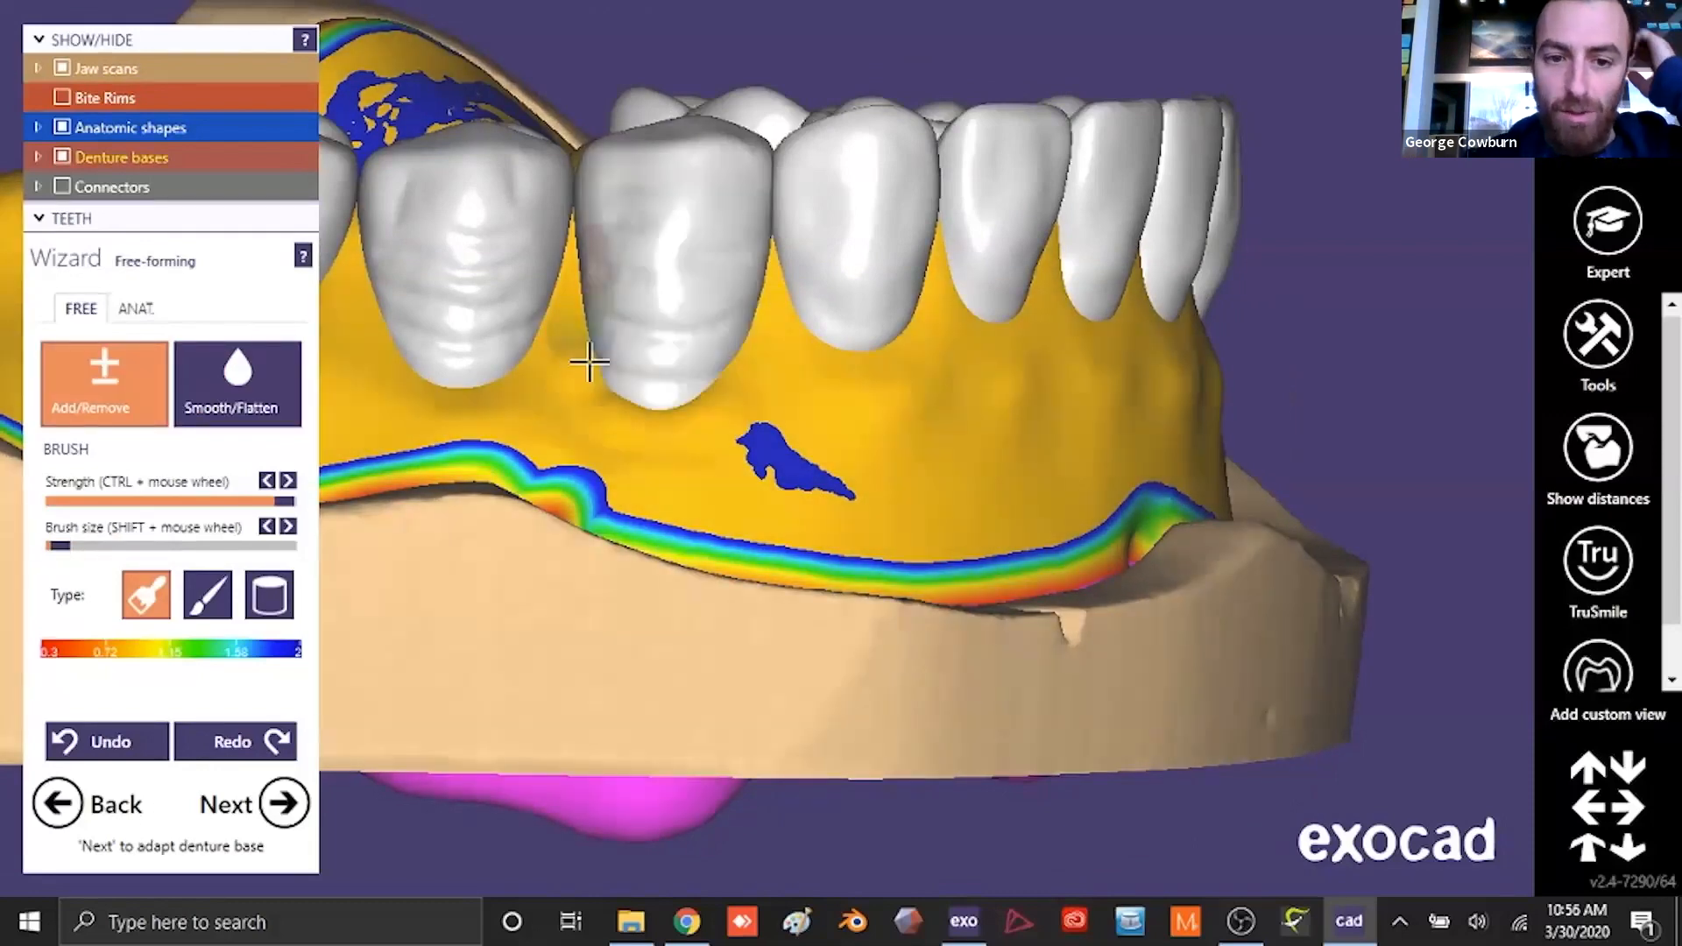
scroll(143, 125, down, 5)
right_drag(601, 496, 631, 450)
scroll(631, 451, up, 3)
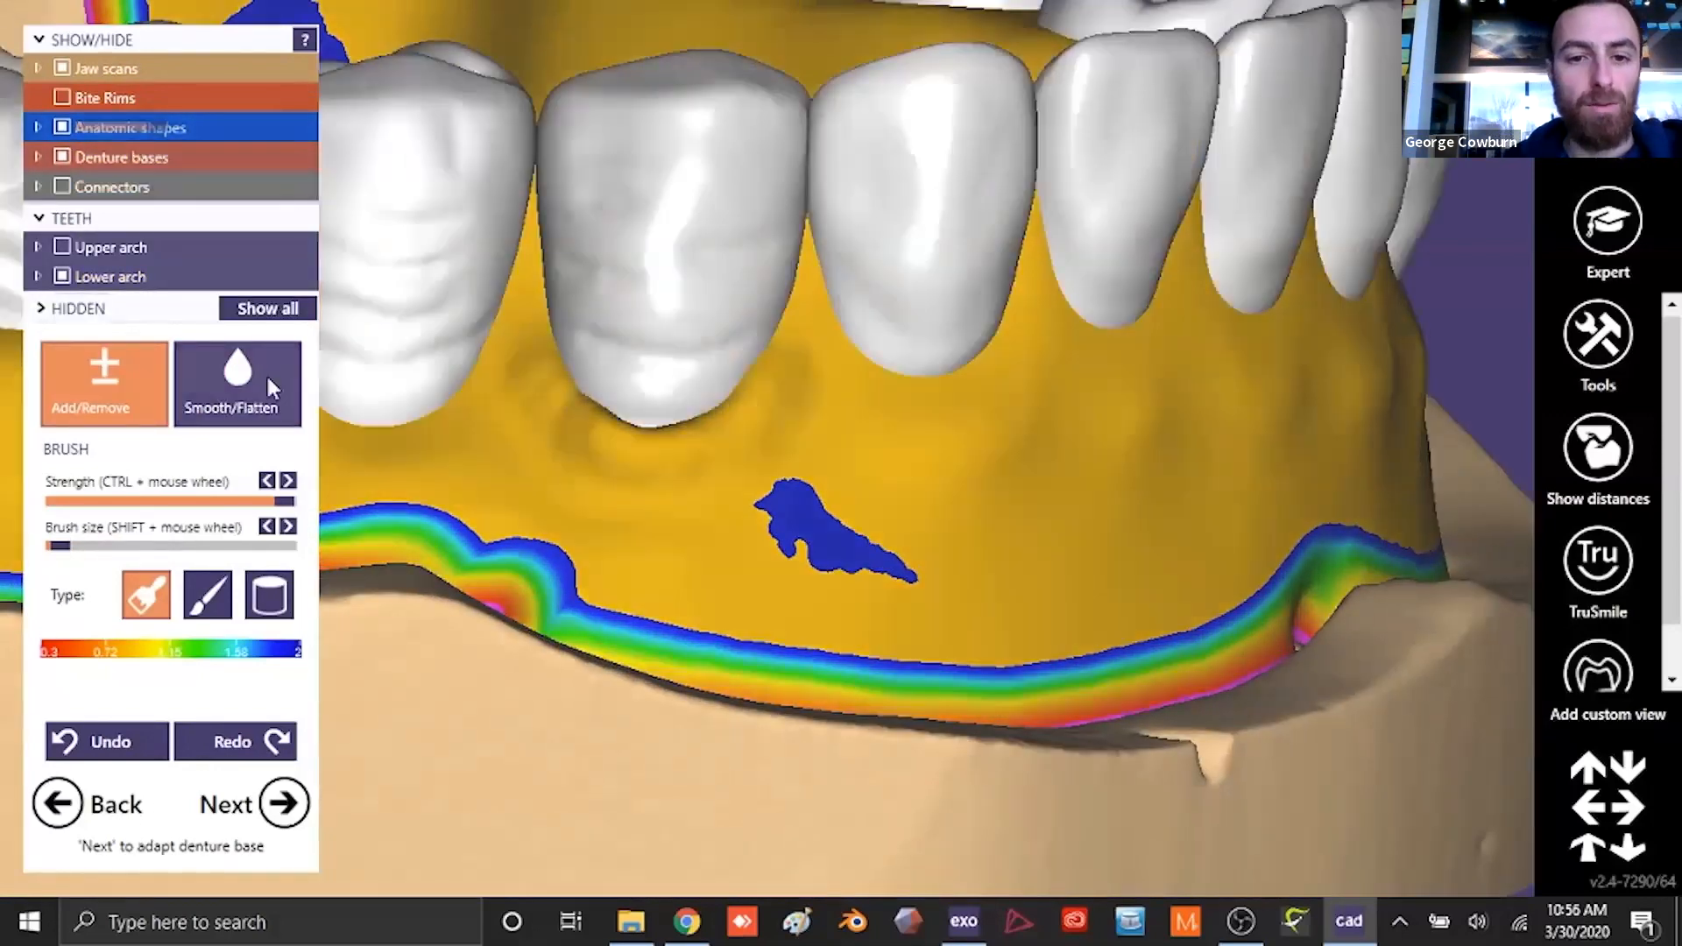
click(265, 371)
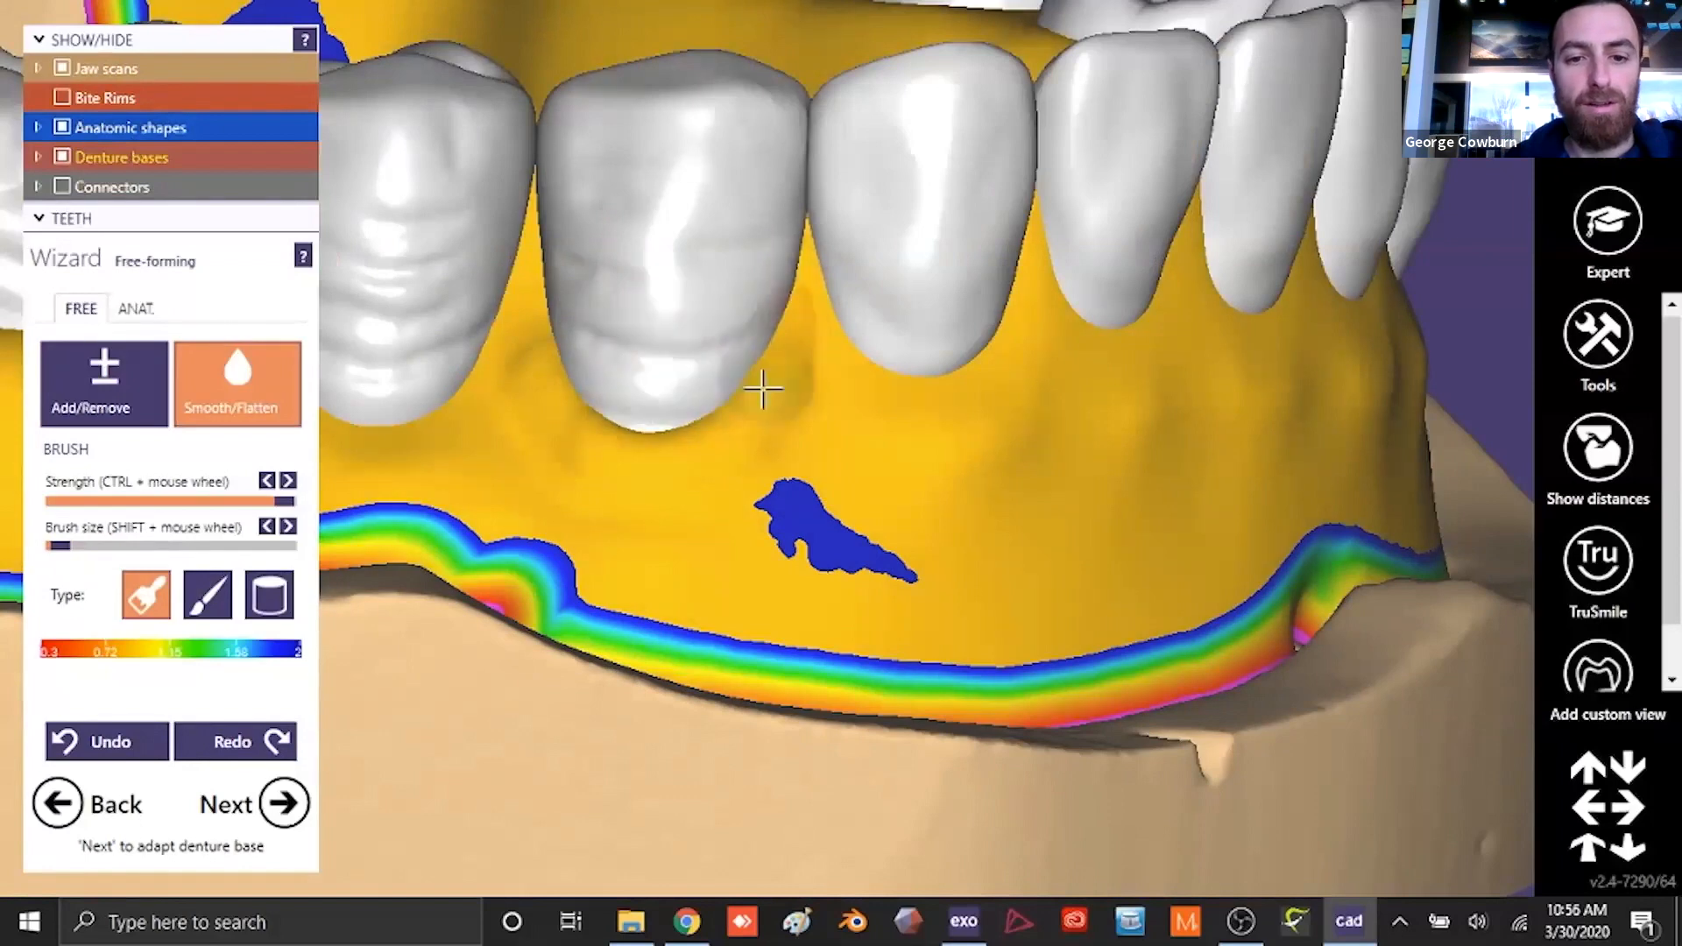
scroll(706, 582, down, 5)
right_drag(654, 481, 701, 439)
- Form root contours in the labial gingiva below the lower anterior teeth using the anatomic Denture Base Parts preset
click(136, 309)
scroll(801, 504, up, 4)
mouse_move(802, 504)
right_down()
mouse_move(811, 531)
mouse_move(801, 477)
right_up()
scroll(605, 274, up, 2)
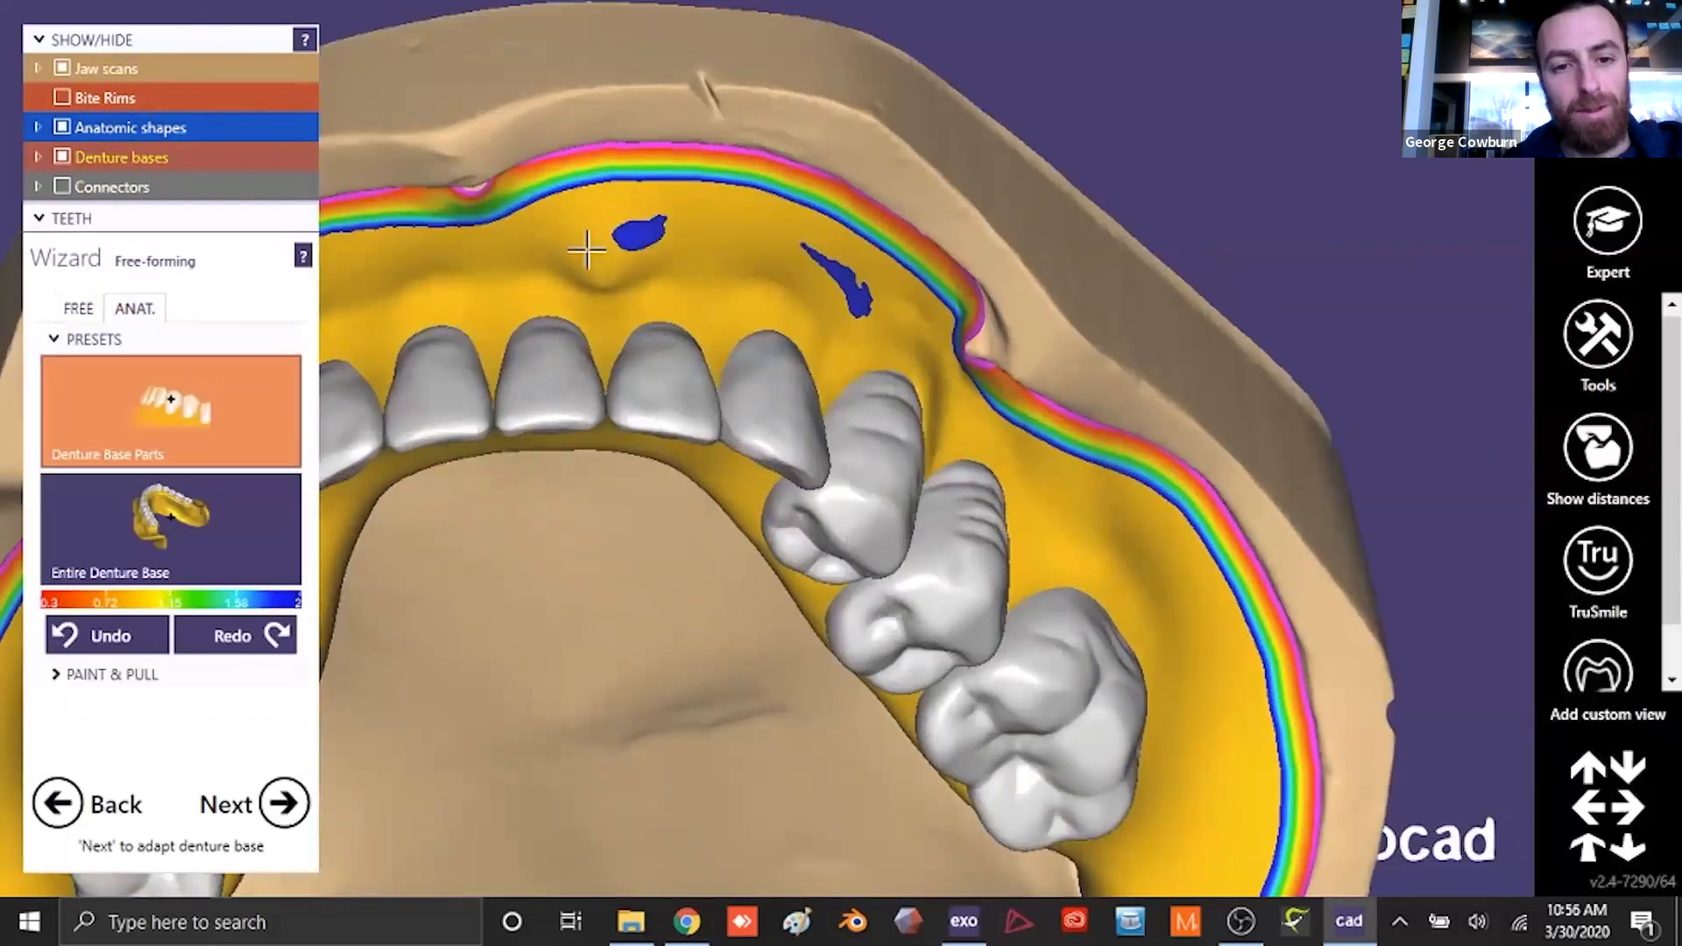
right_drag(481, 255, 594, 298)
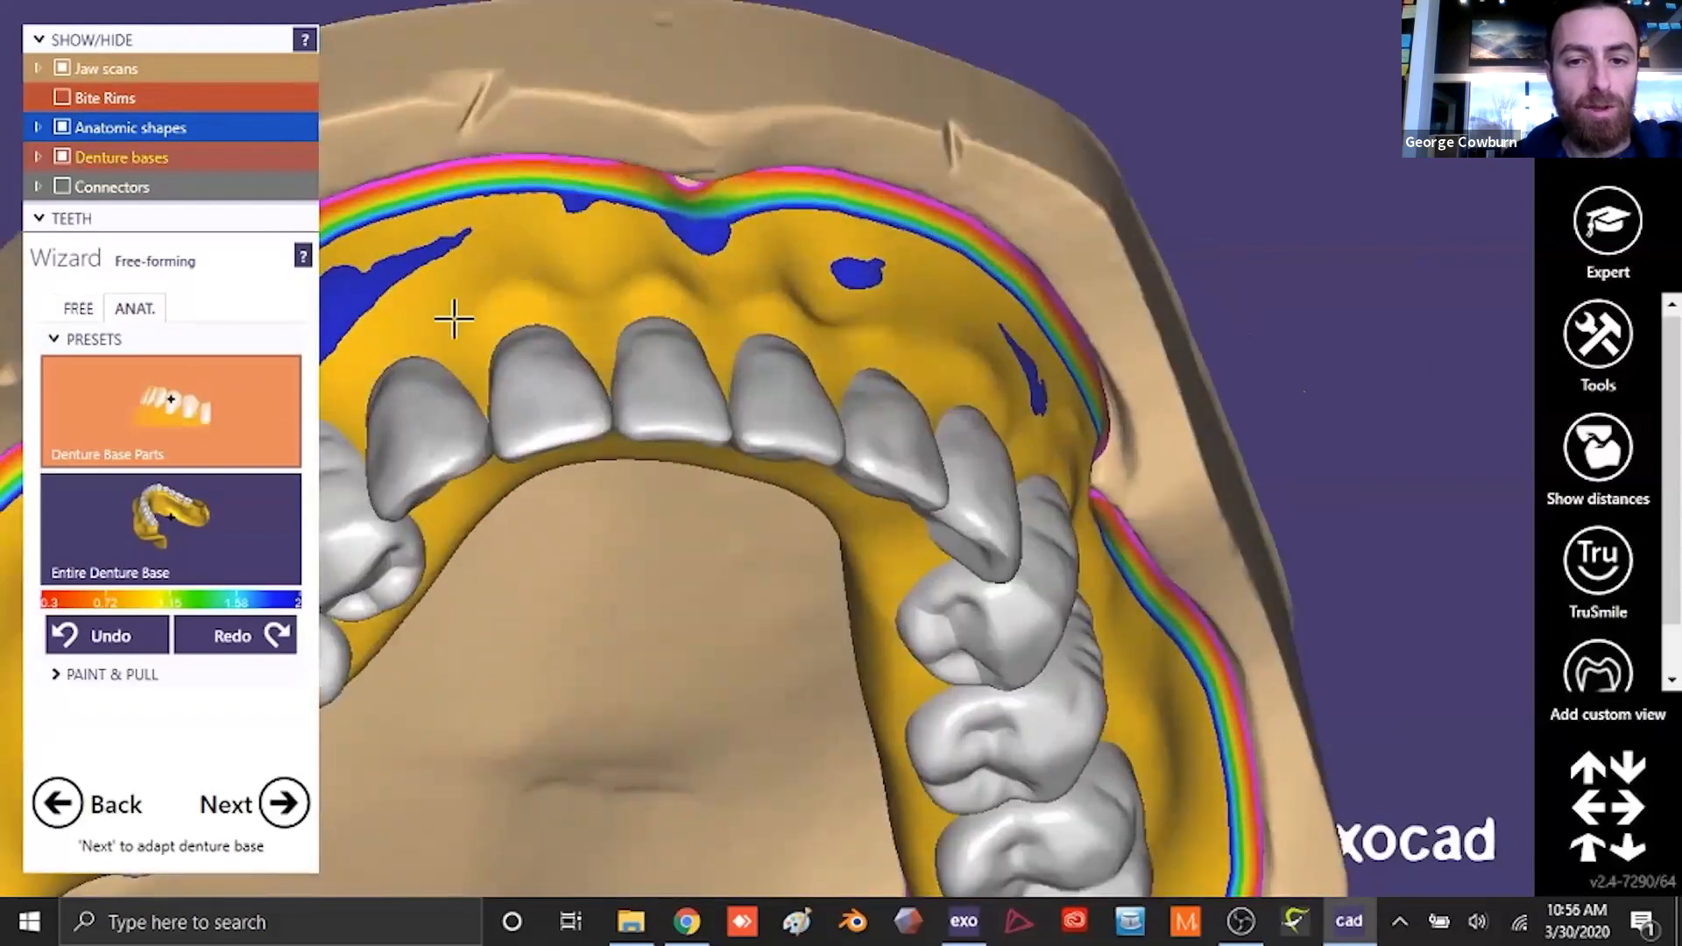
right_drag(452, 313, 725, 435)
right_drag(698, 245, 822, 395)
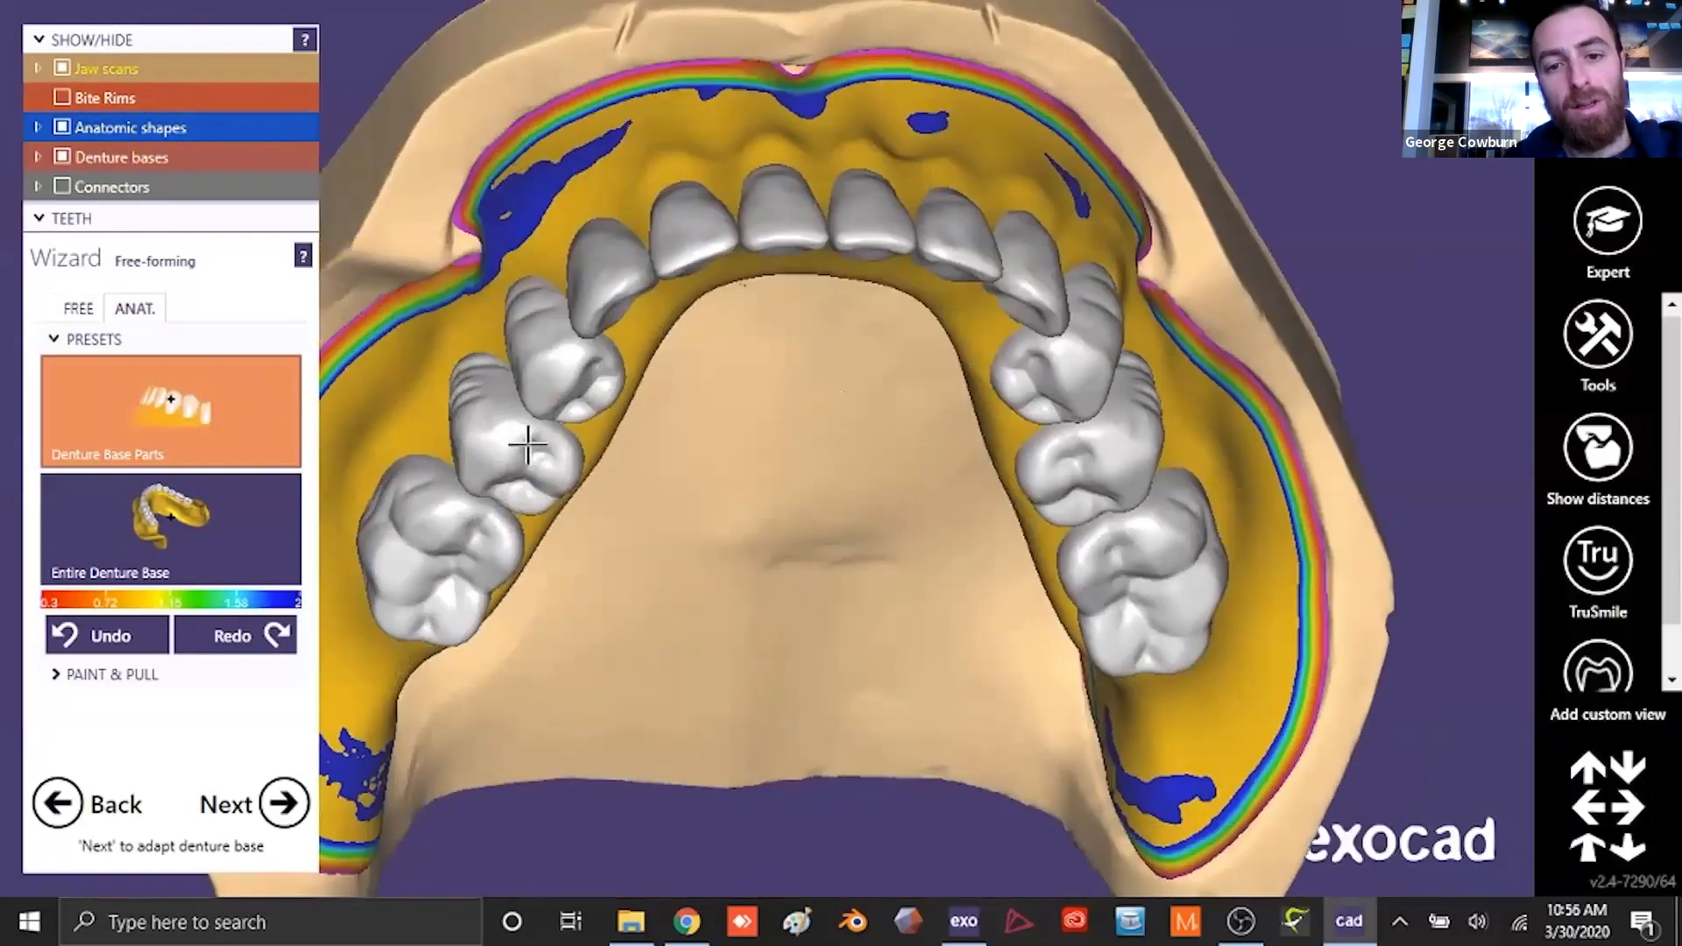
- Soften the root contours along the lower labial gingiva with Smooth/Flatten and finish free-forming the denture bases
click(79, 309)
drag(73, 546, 86, 548)
right_drag(679, 167, 723, 276)
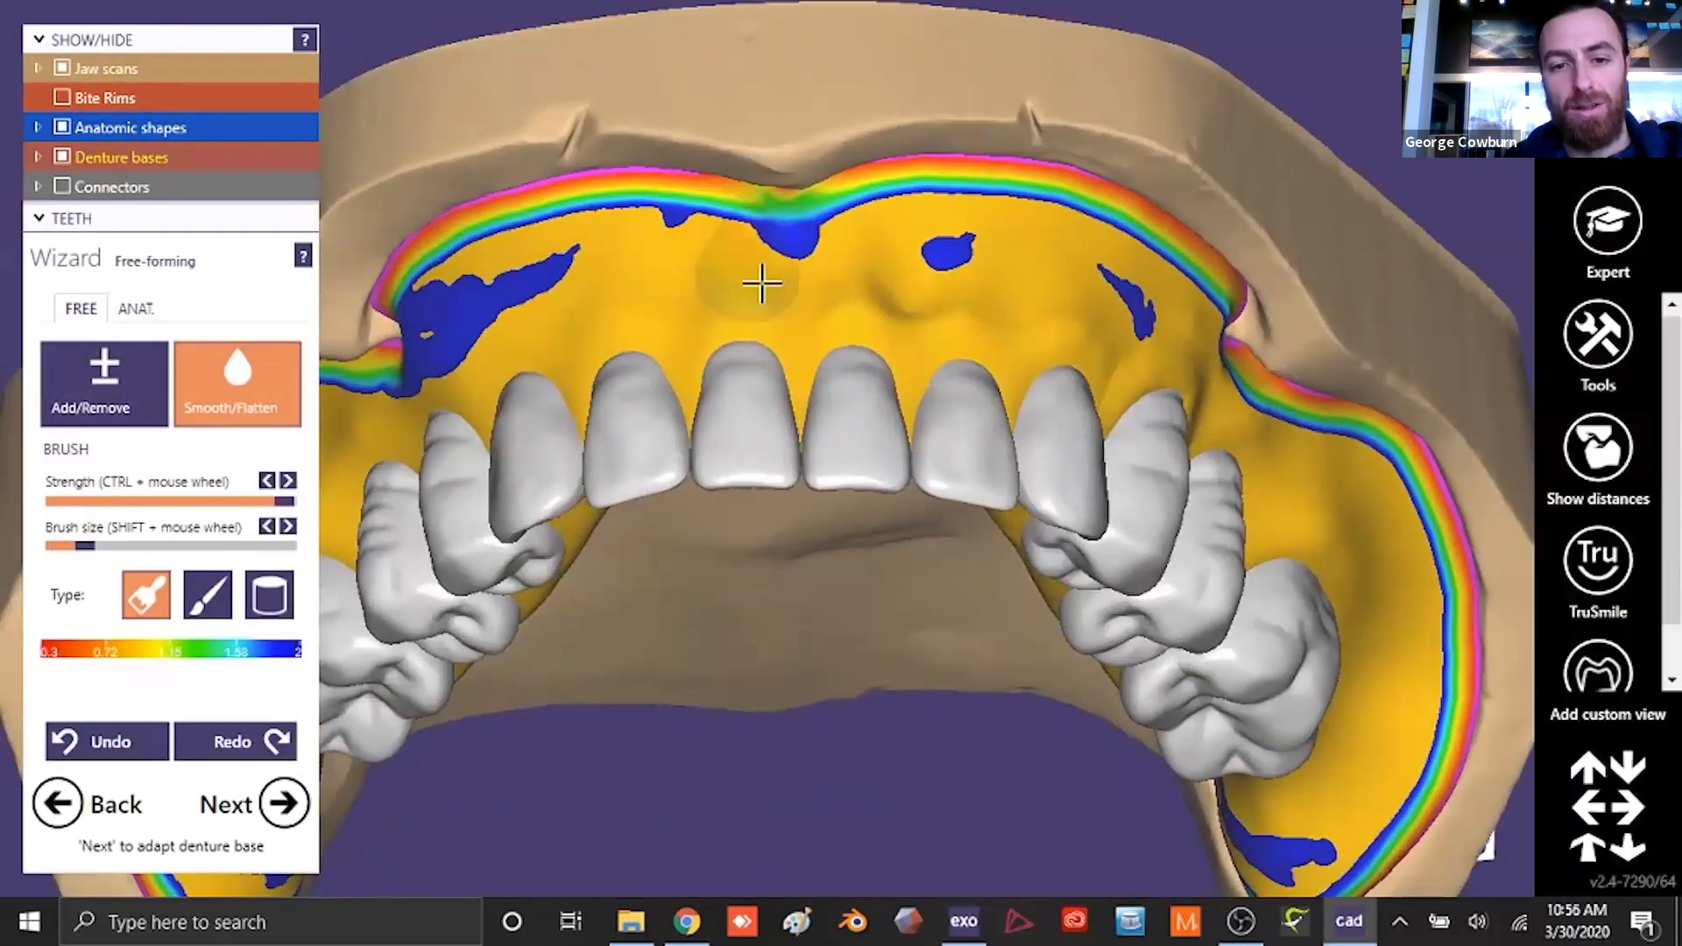
drag(762, 282, 1122, 354)
right_drag(784, 455, 885, 421)
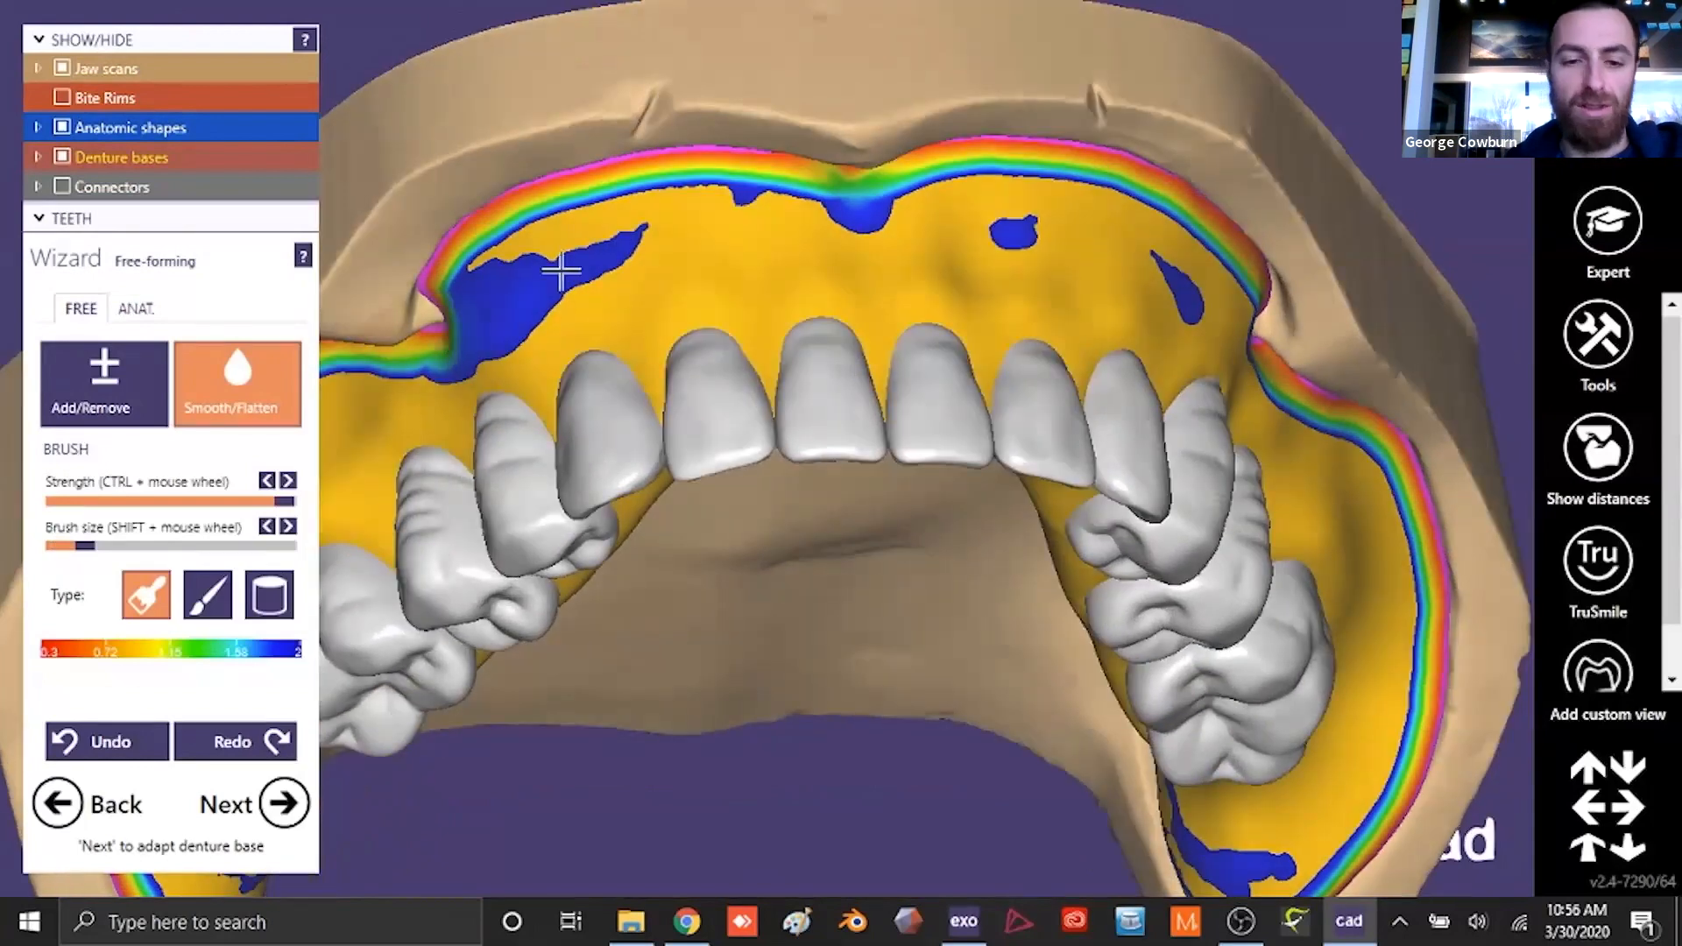
scroll(856, 286, down, 5)
right_drag(846, 771, 827, 504)
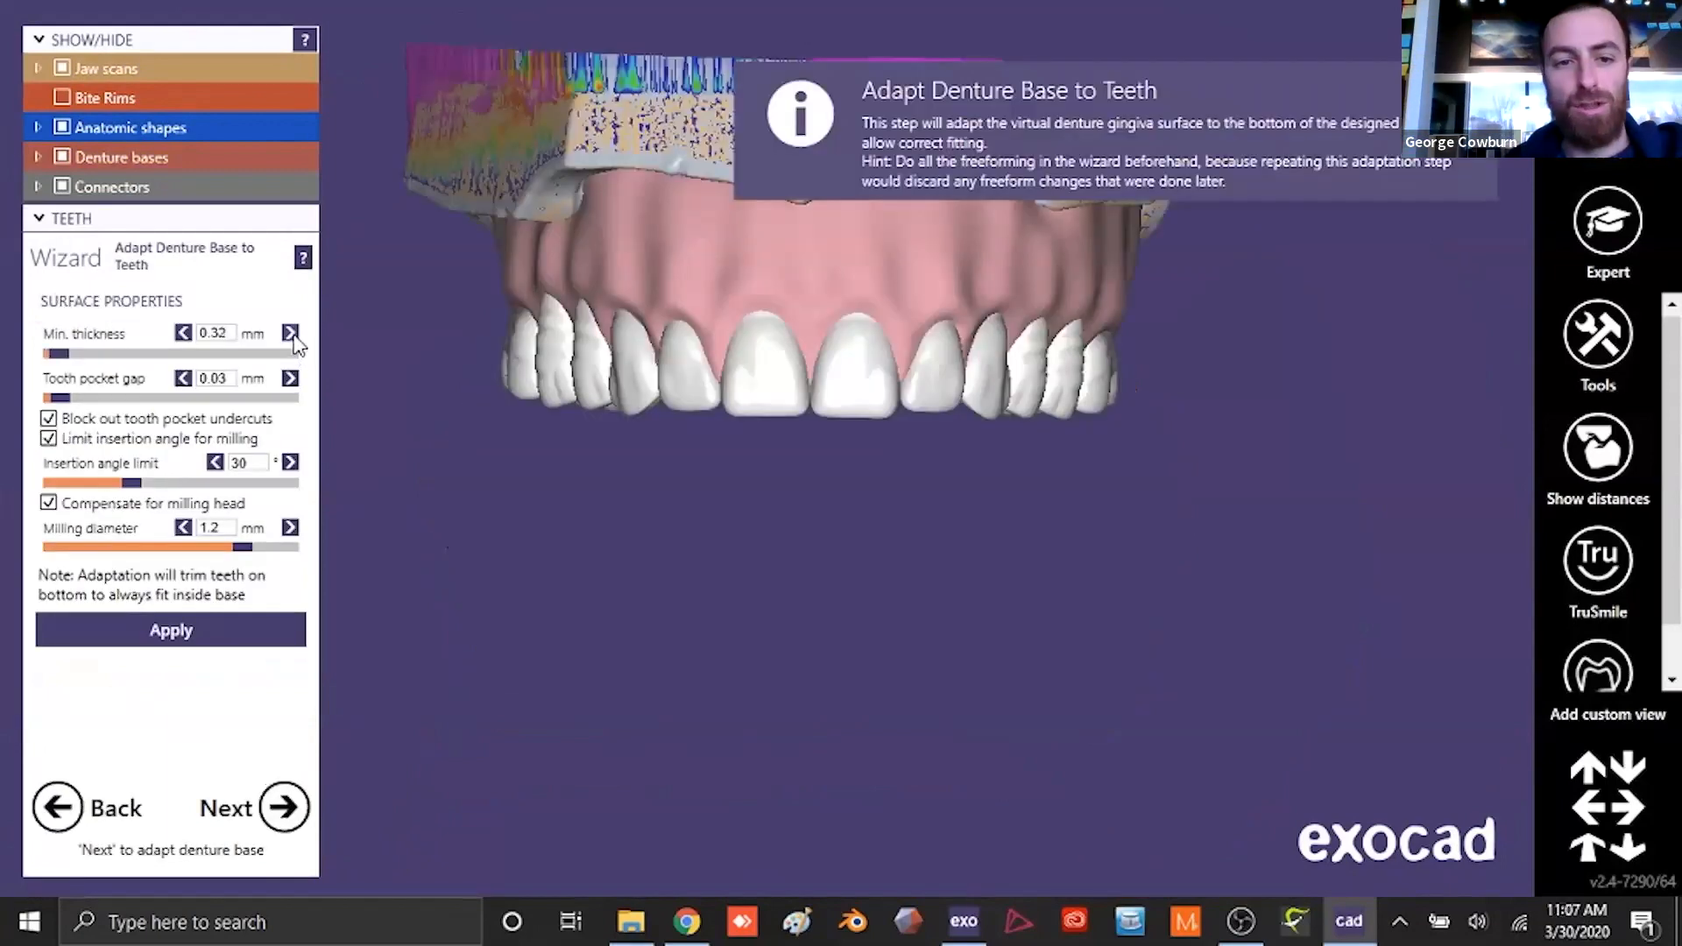
- Adapt the upper denture base with 0.35 mm minimum thickness and 0.2 mm tooth pocket gap, hiding the teeth and connectors to inspect the pockets
click(291, 335)
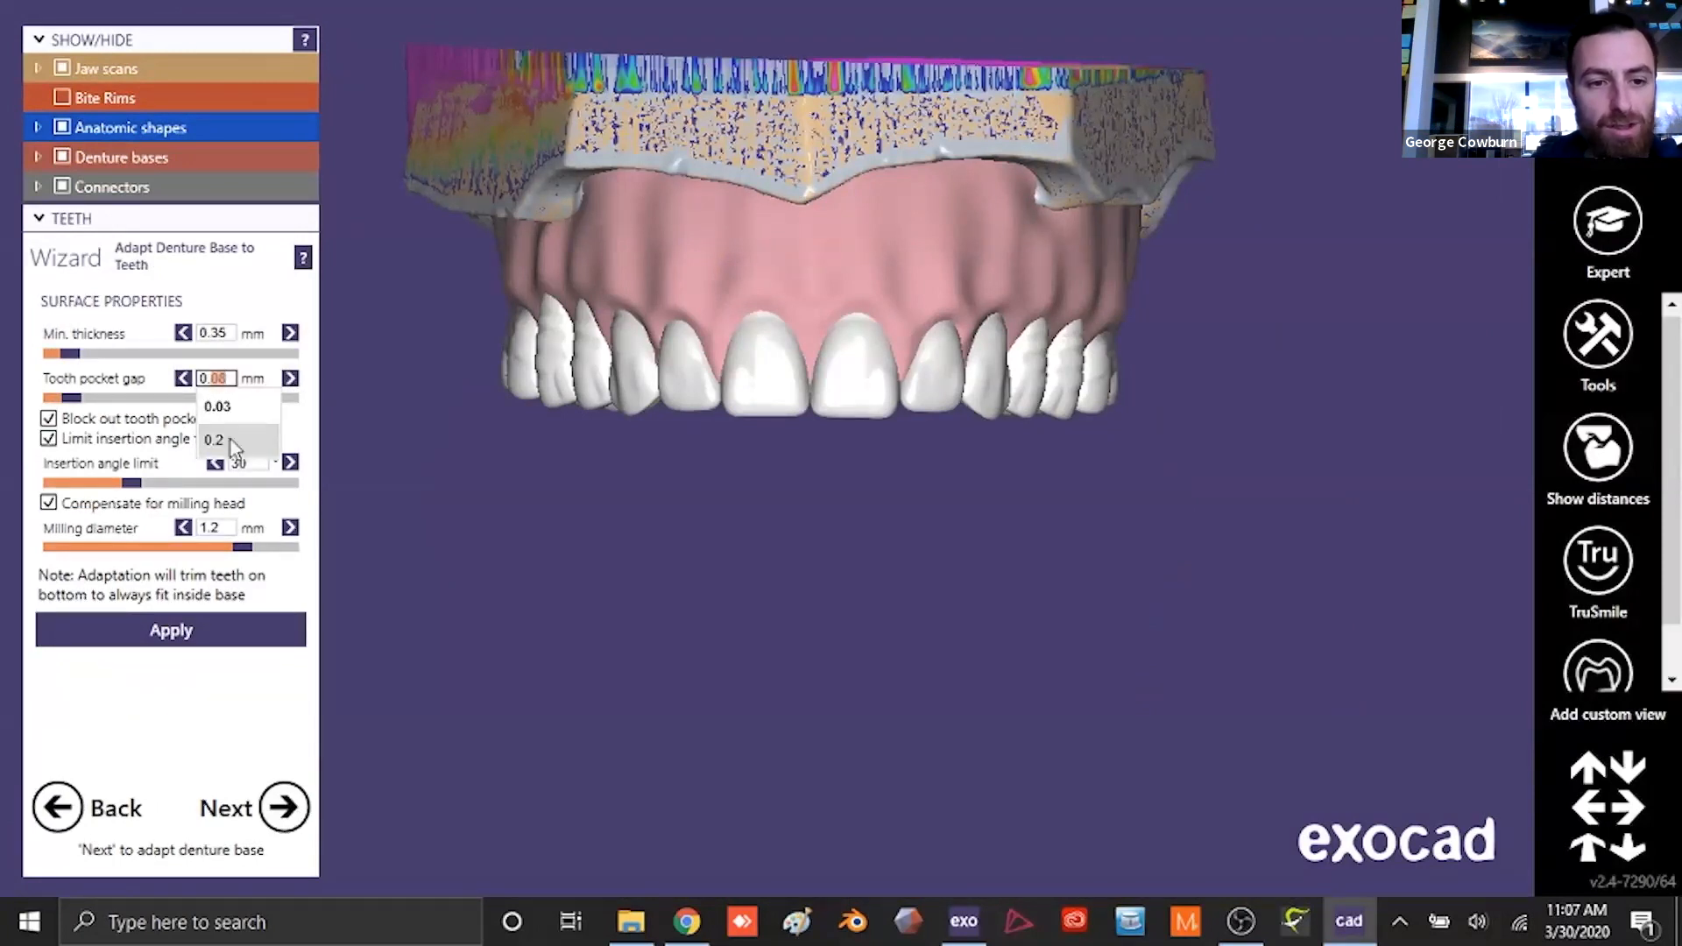
click(167, 630)
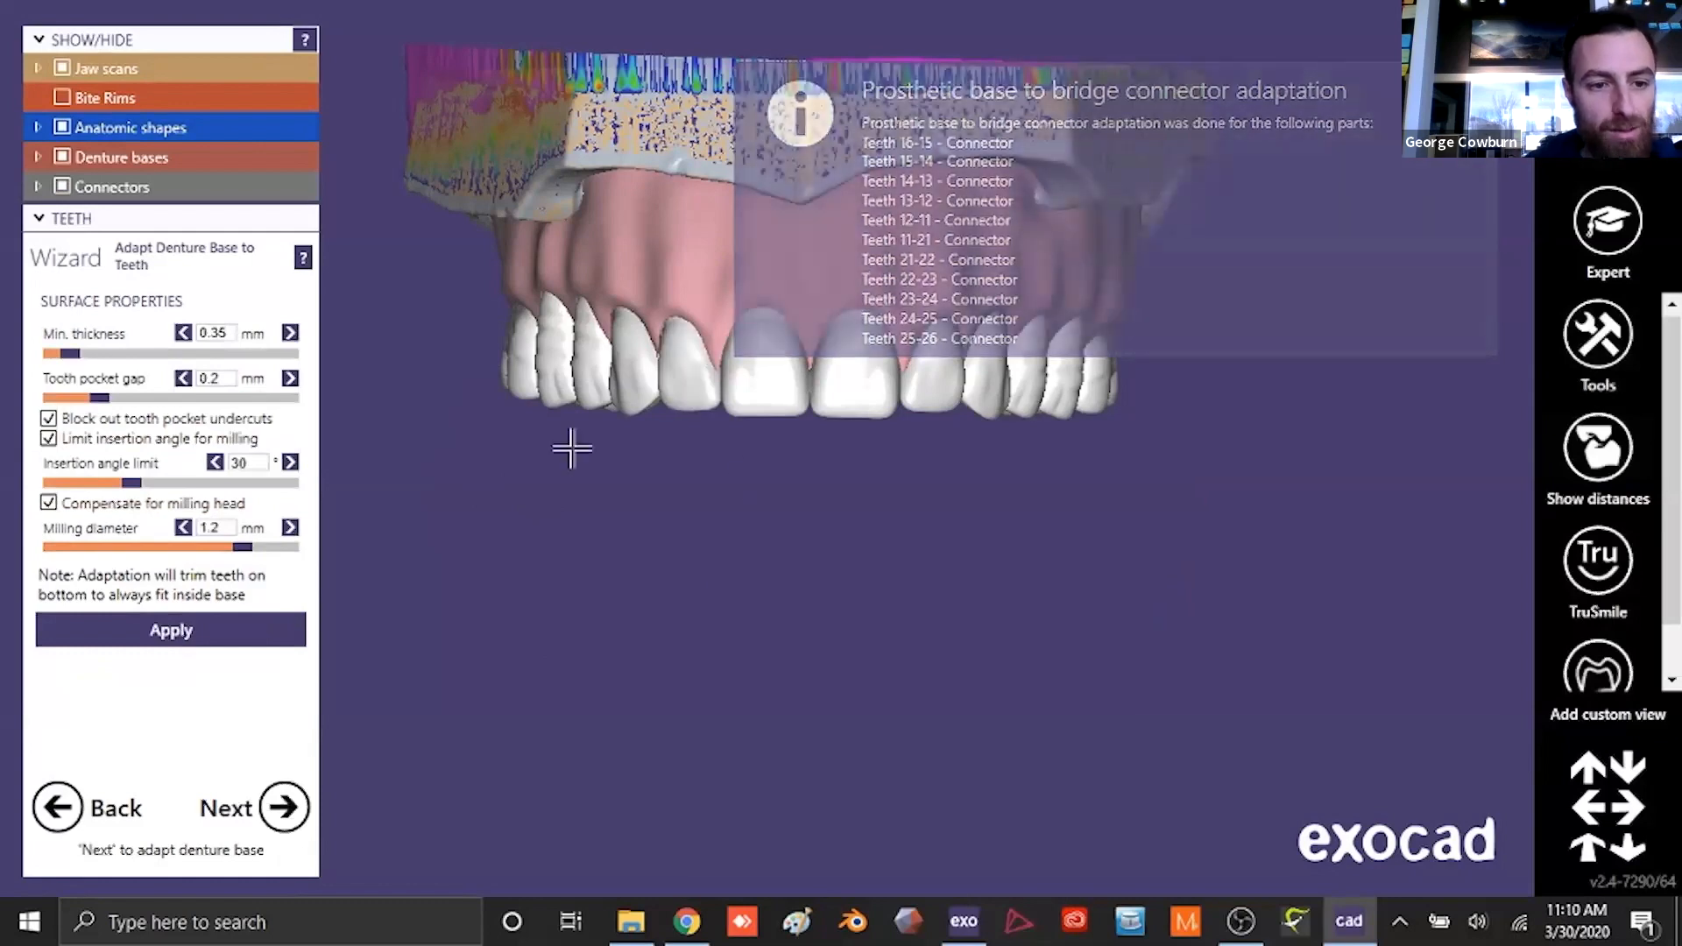
right_drag(767, 585, 770, 522)
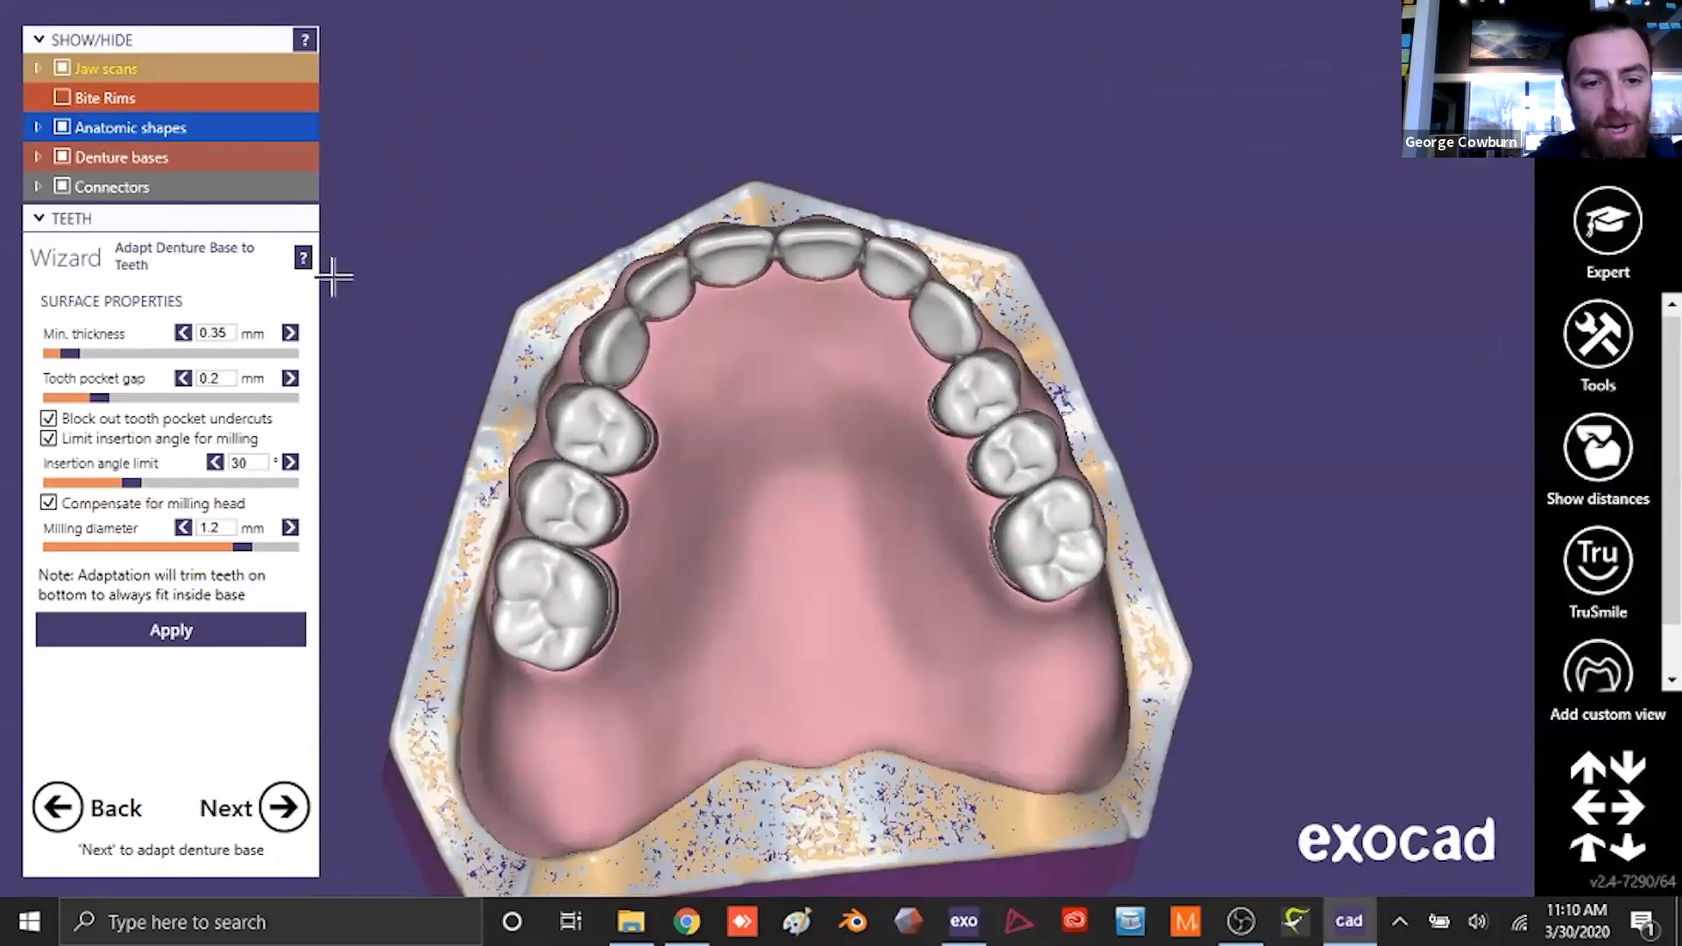
click(63, 128)
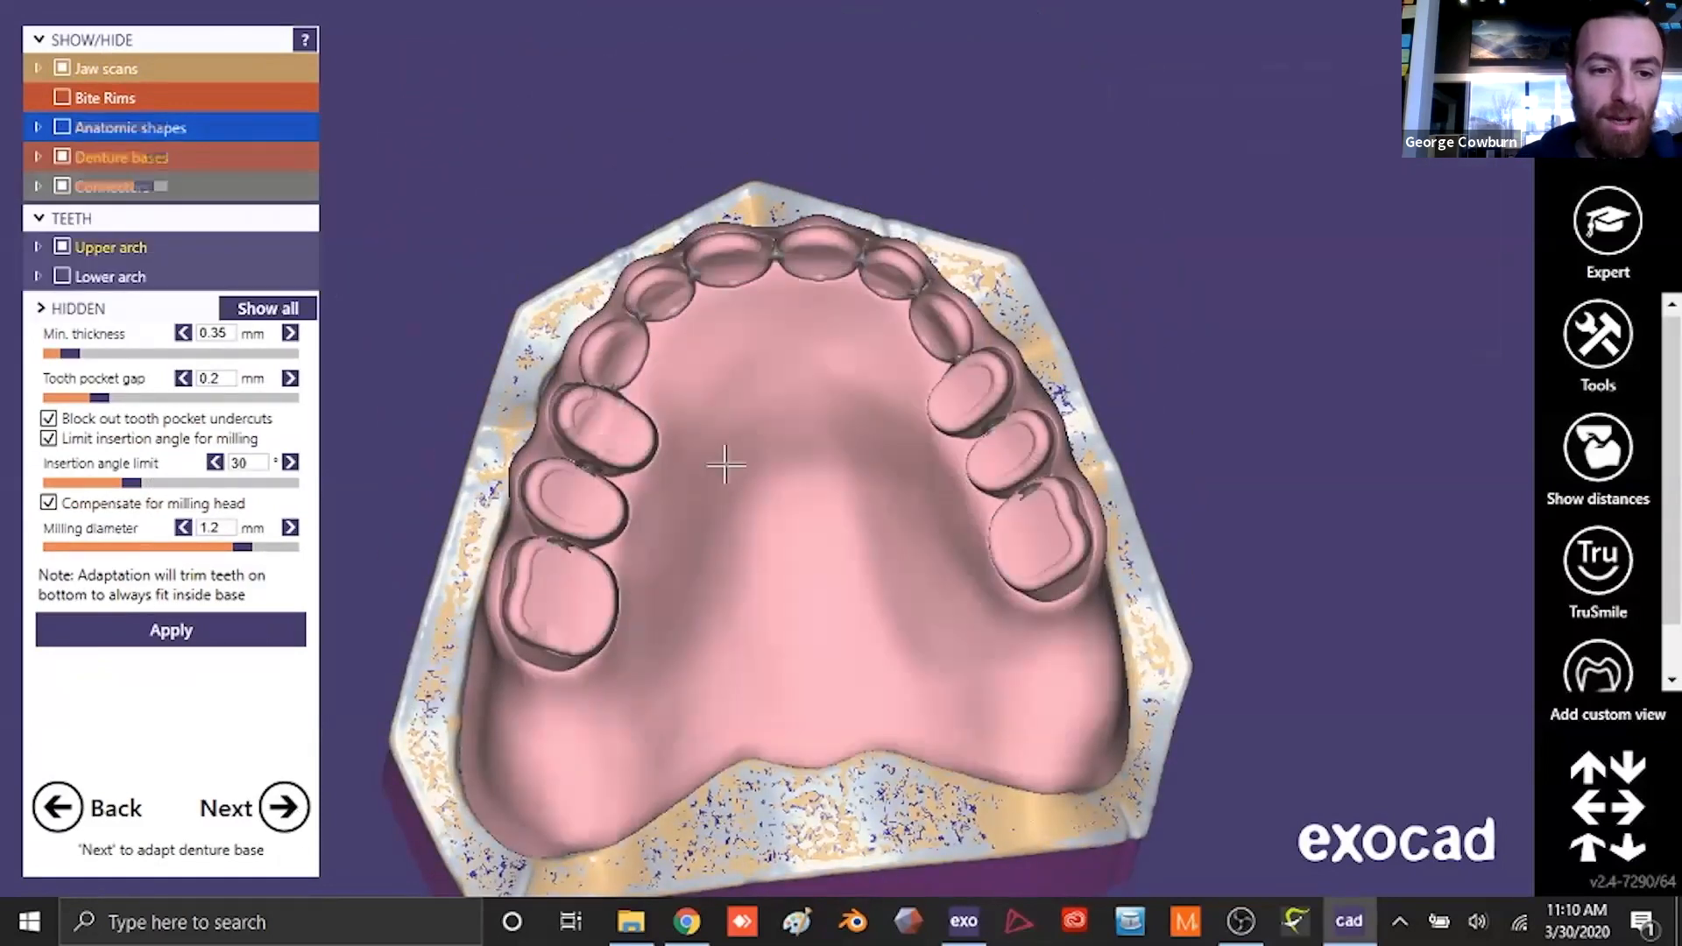
click(62, 187)
right_drag(777, 477, 780, 478)
- Adapt the lower denture base with 0.35 mm minimum thickness and 0.2 mm tooth pocket gap, hiding the teeth to inspect the pockets
click(297, 818)
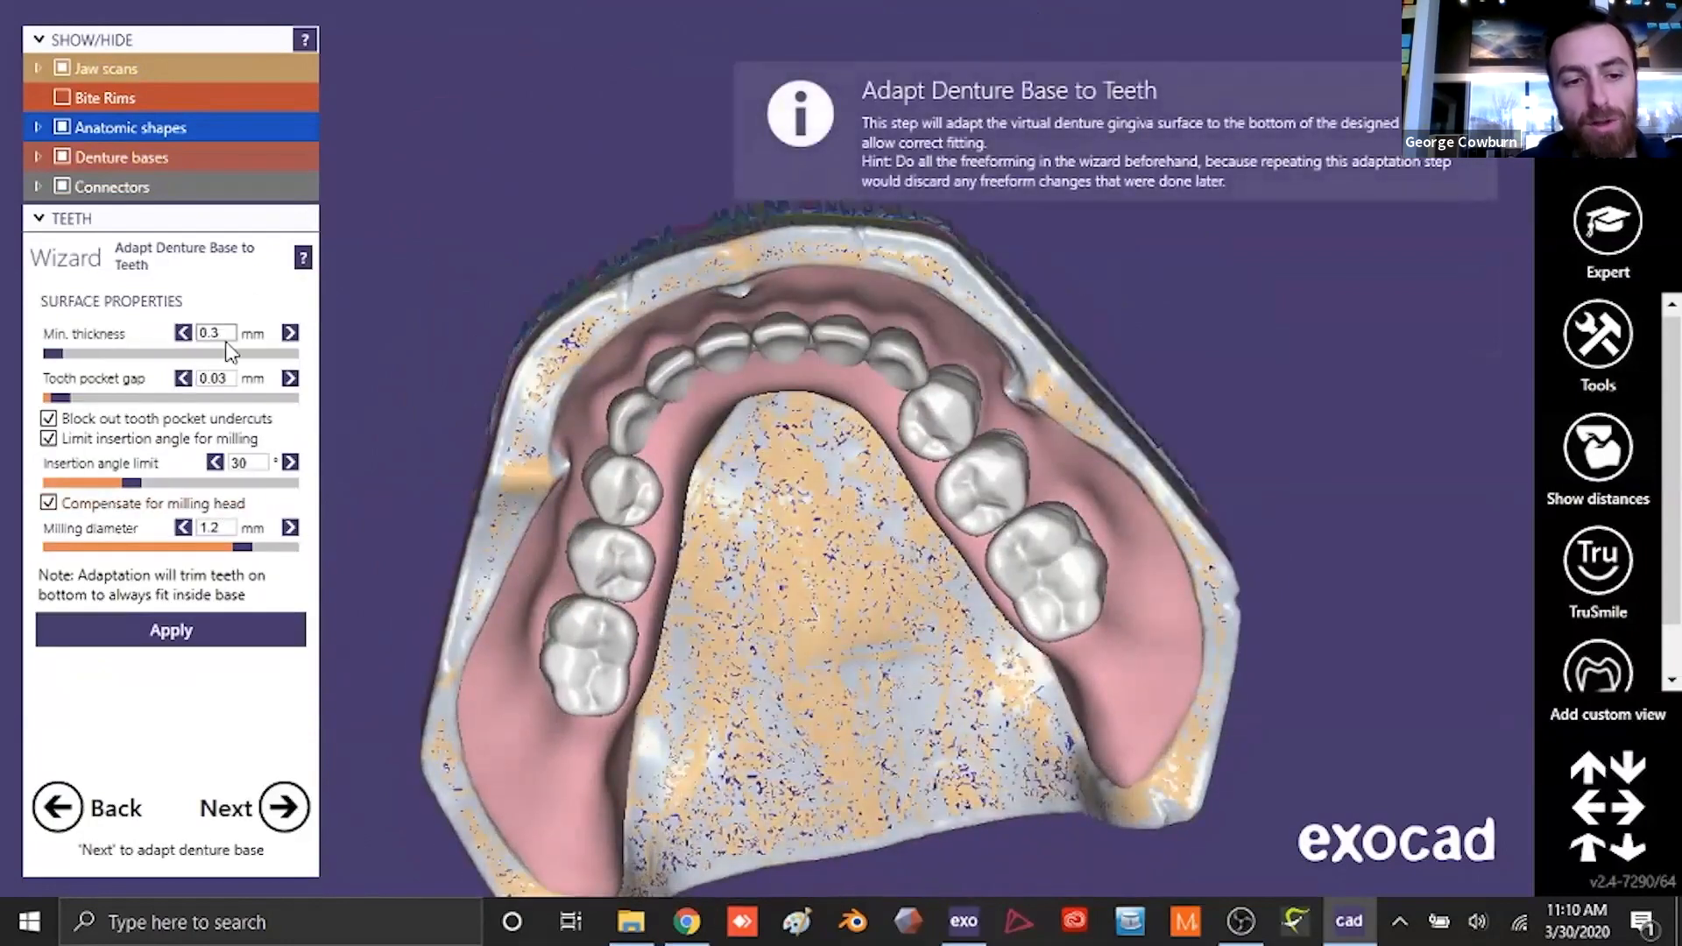
drag(233, 383, 196, 382)
text(0.2)
key(Return)
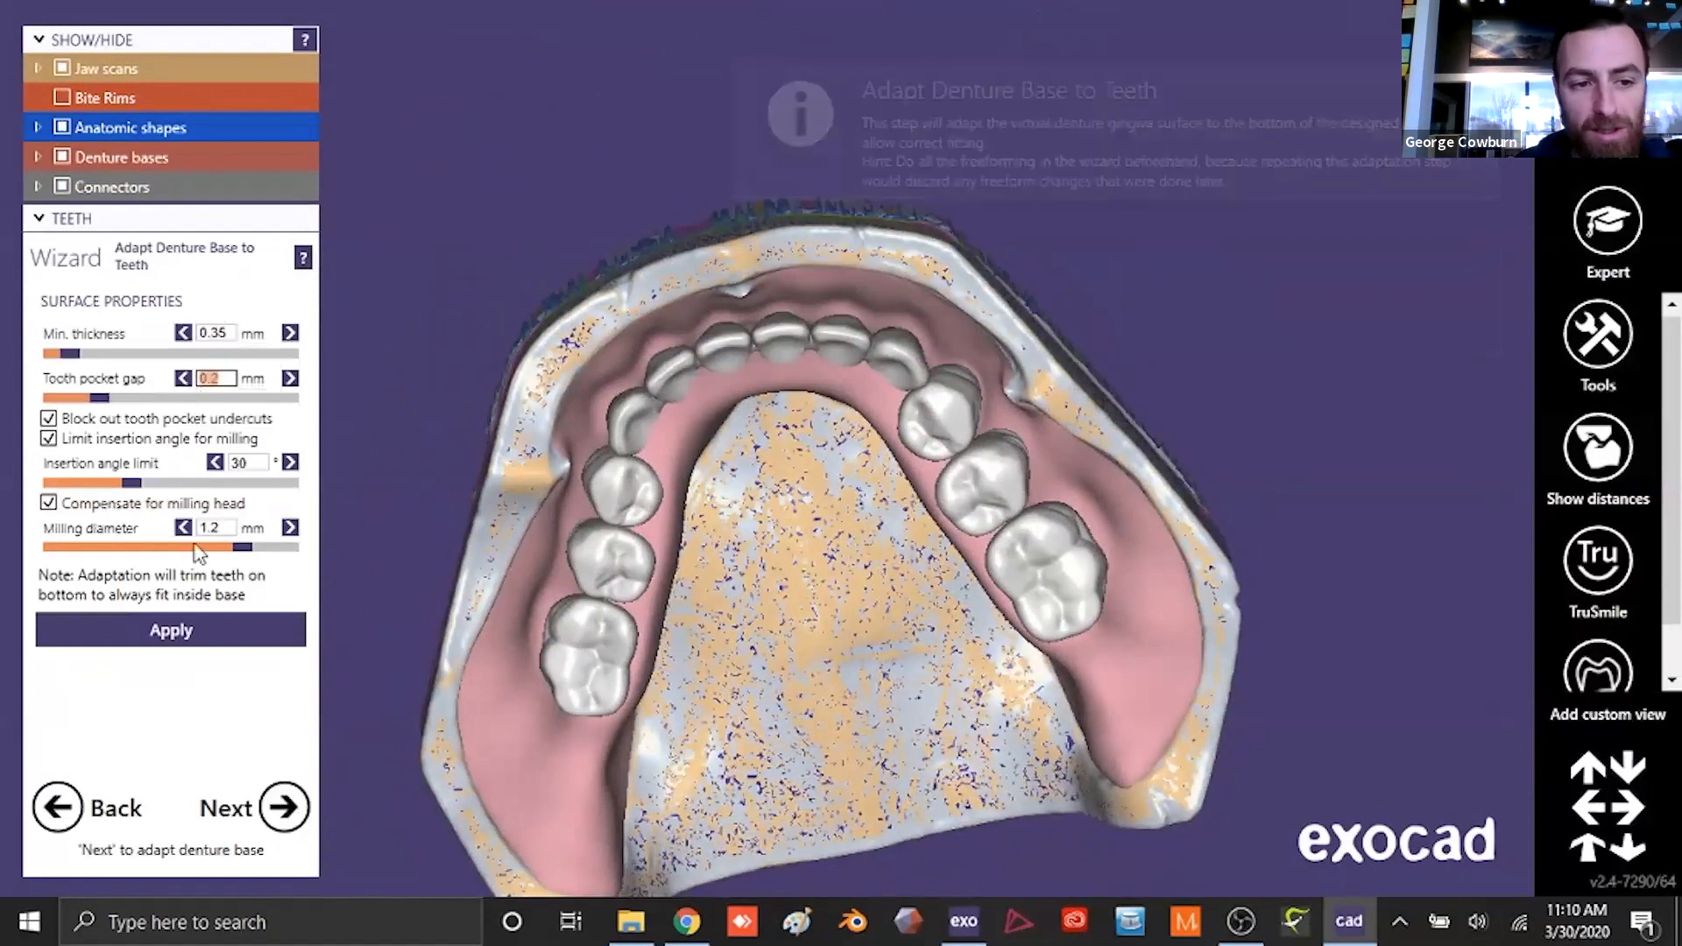
click(227, 649)
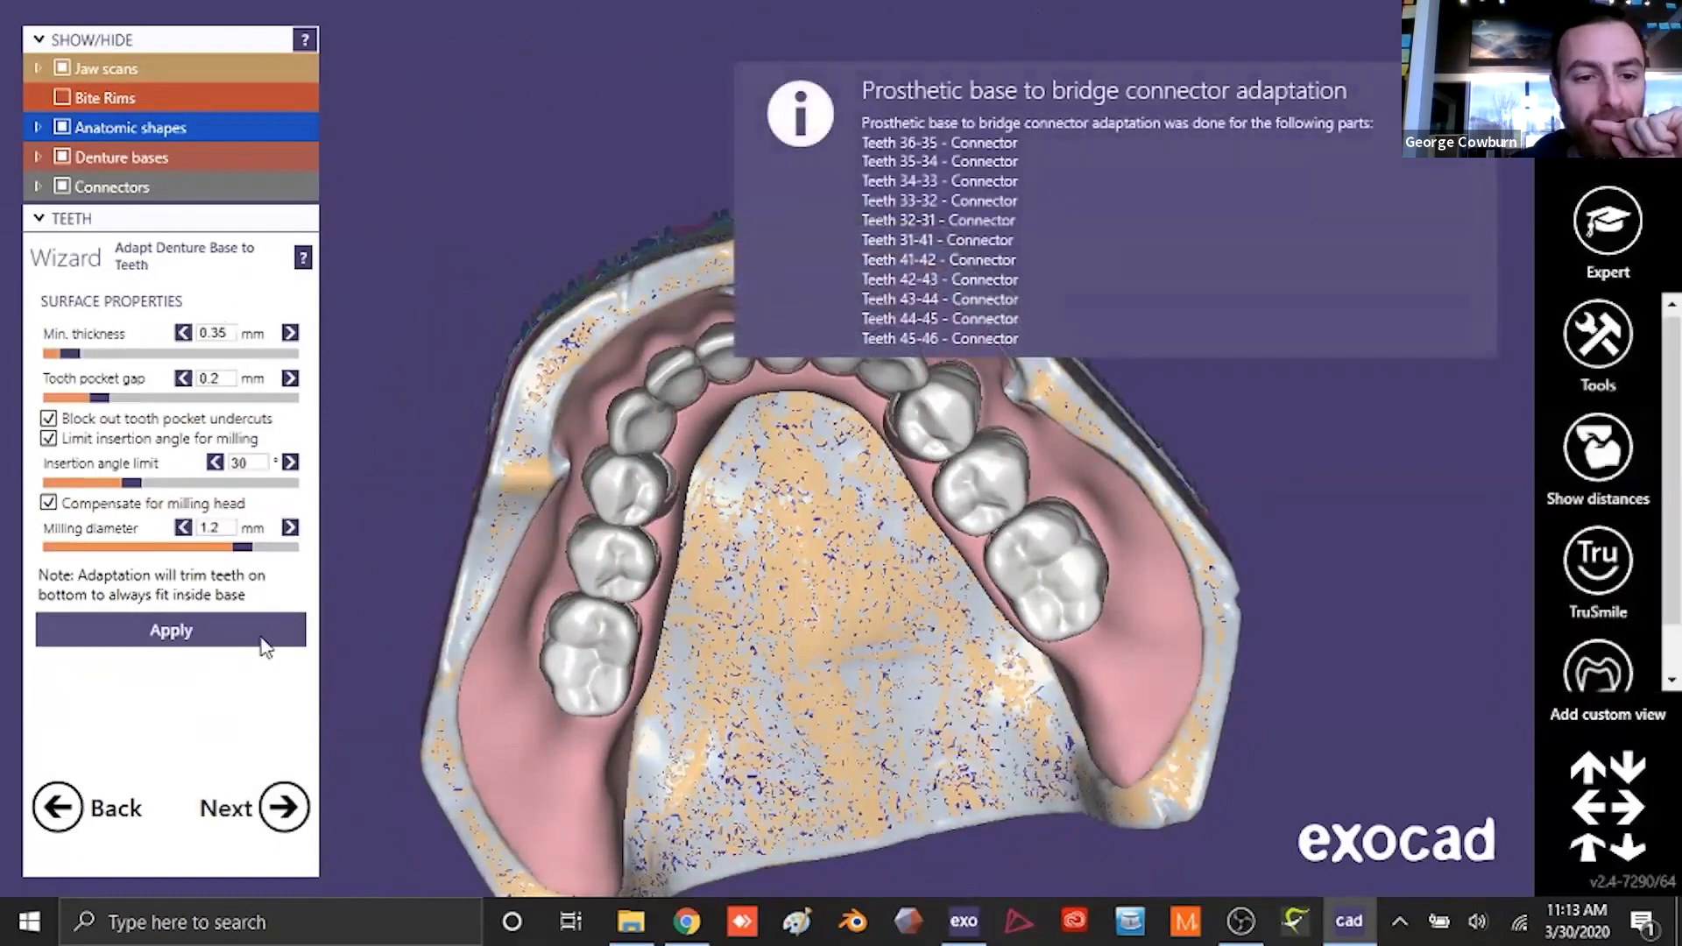
click(63, 128)
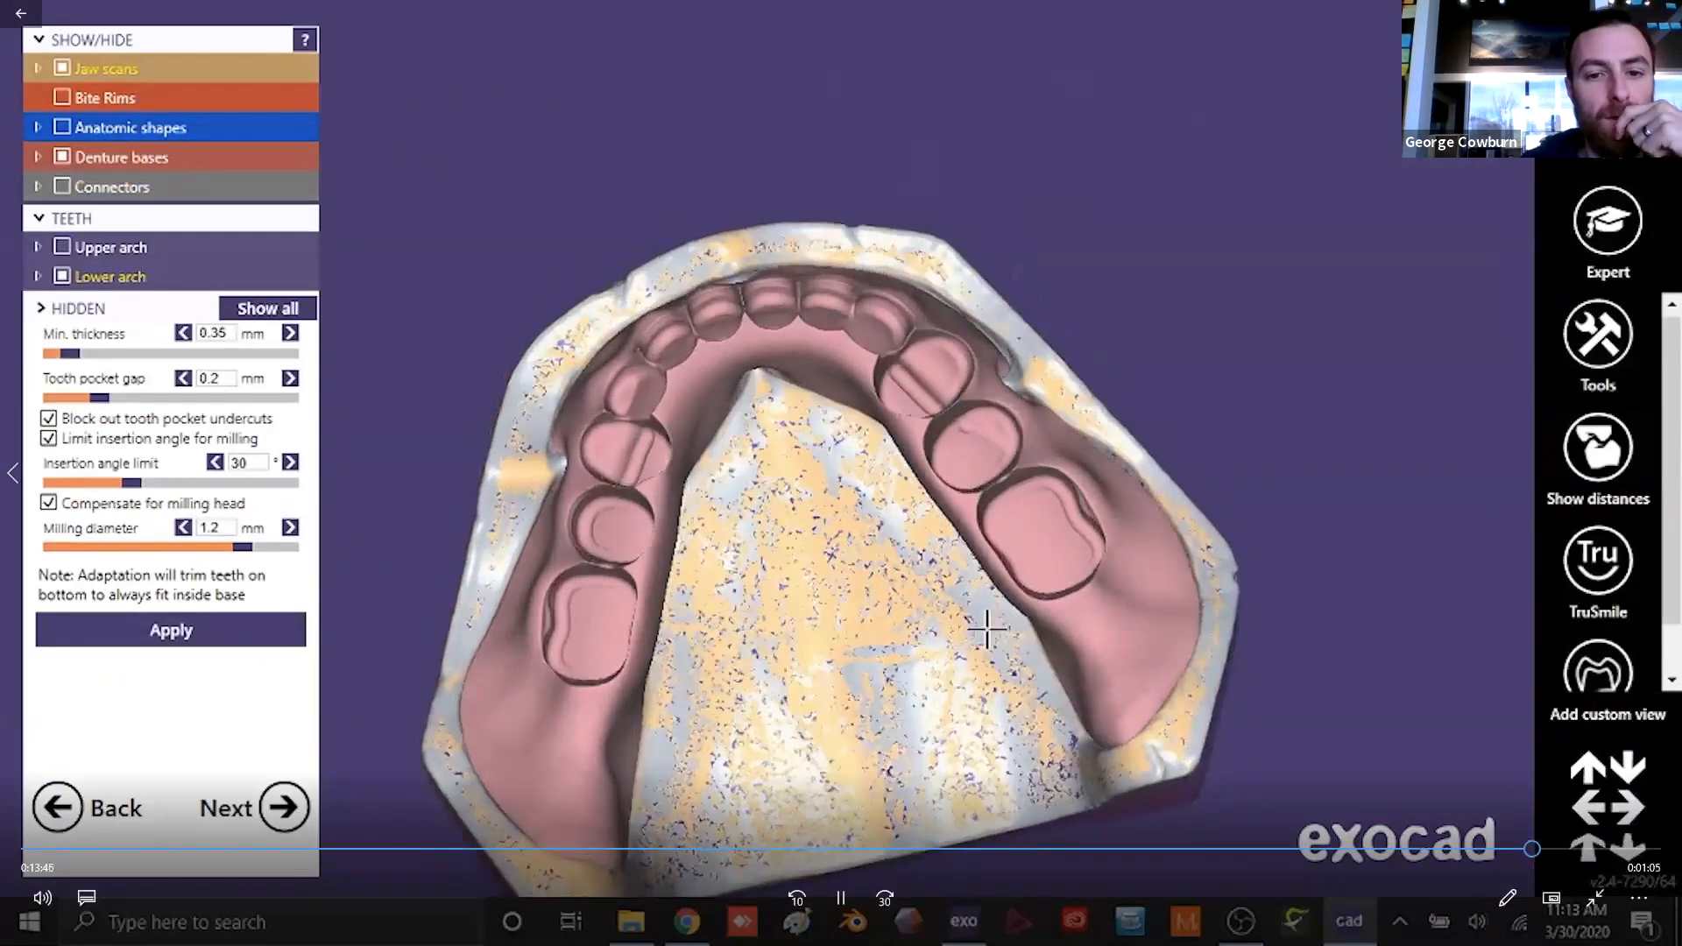
- Continue without a monoblock or try-in, and merge and save the restorations
click(251, 819)
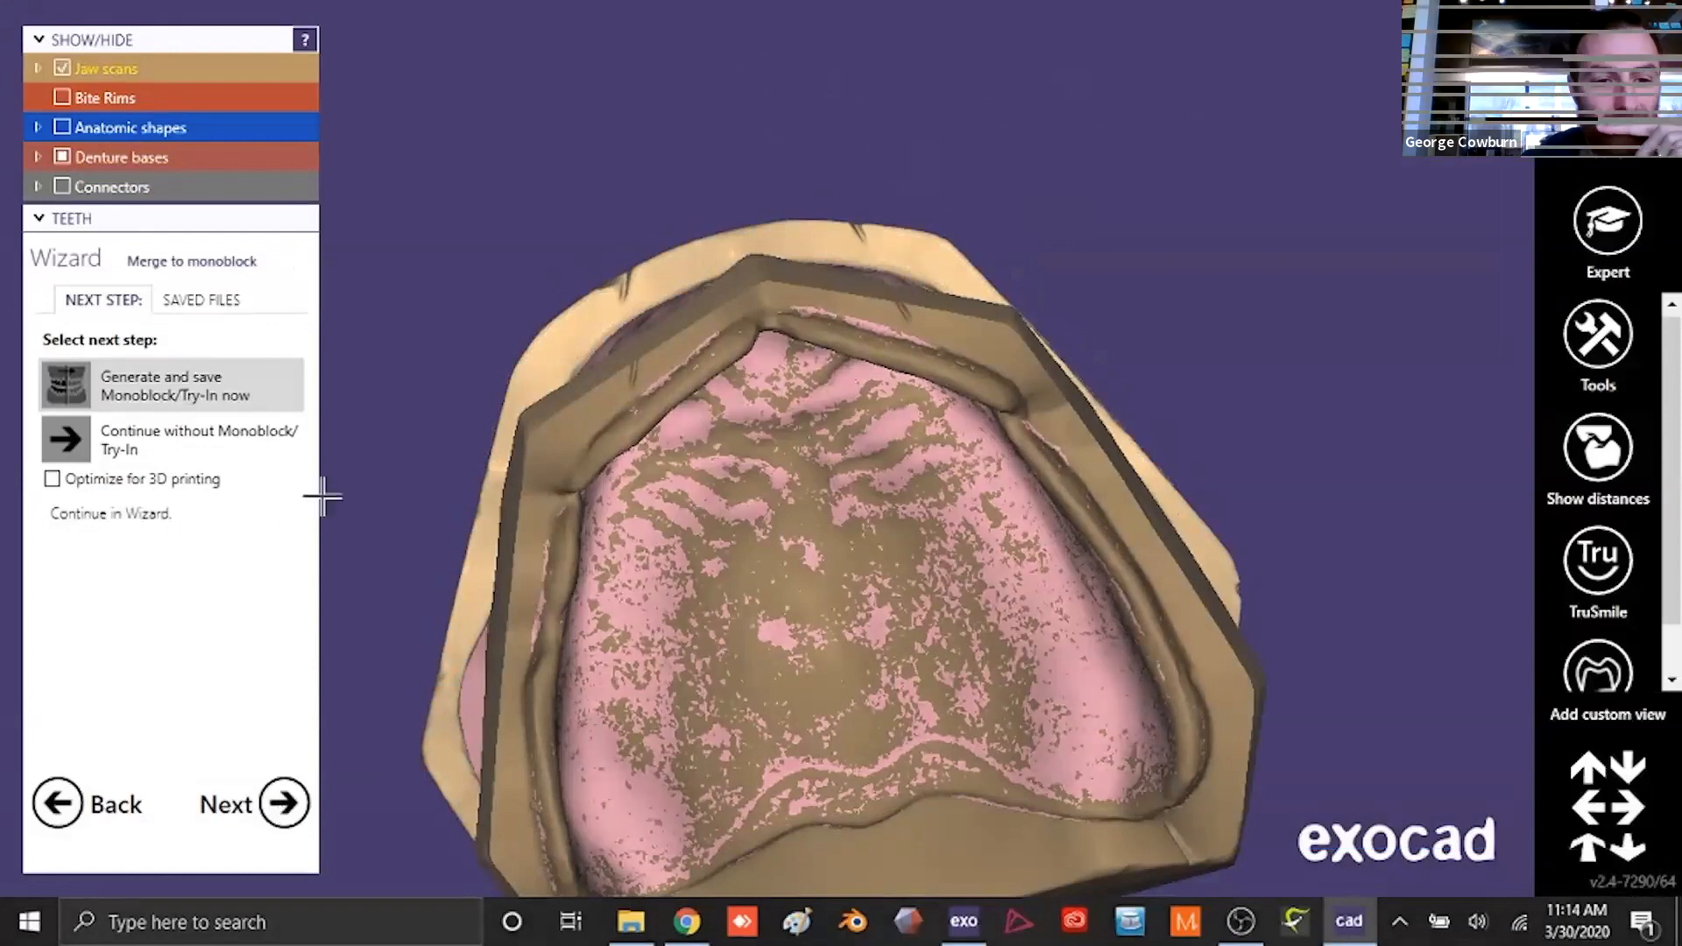
click(240, 438)
click(283, 804)
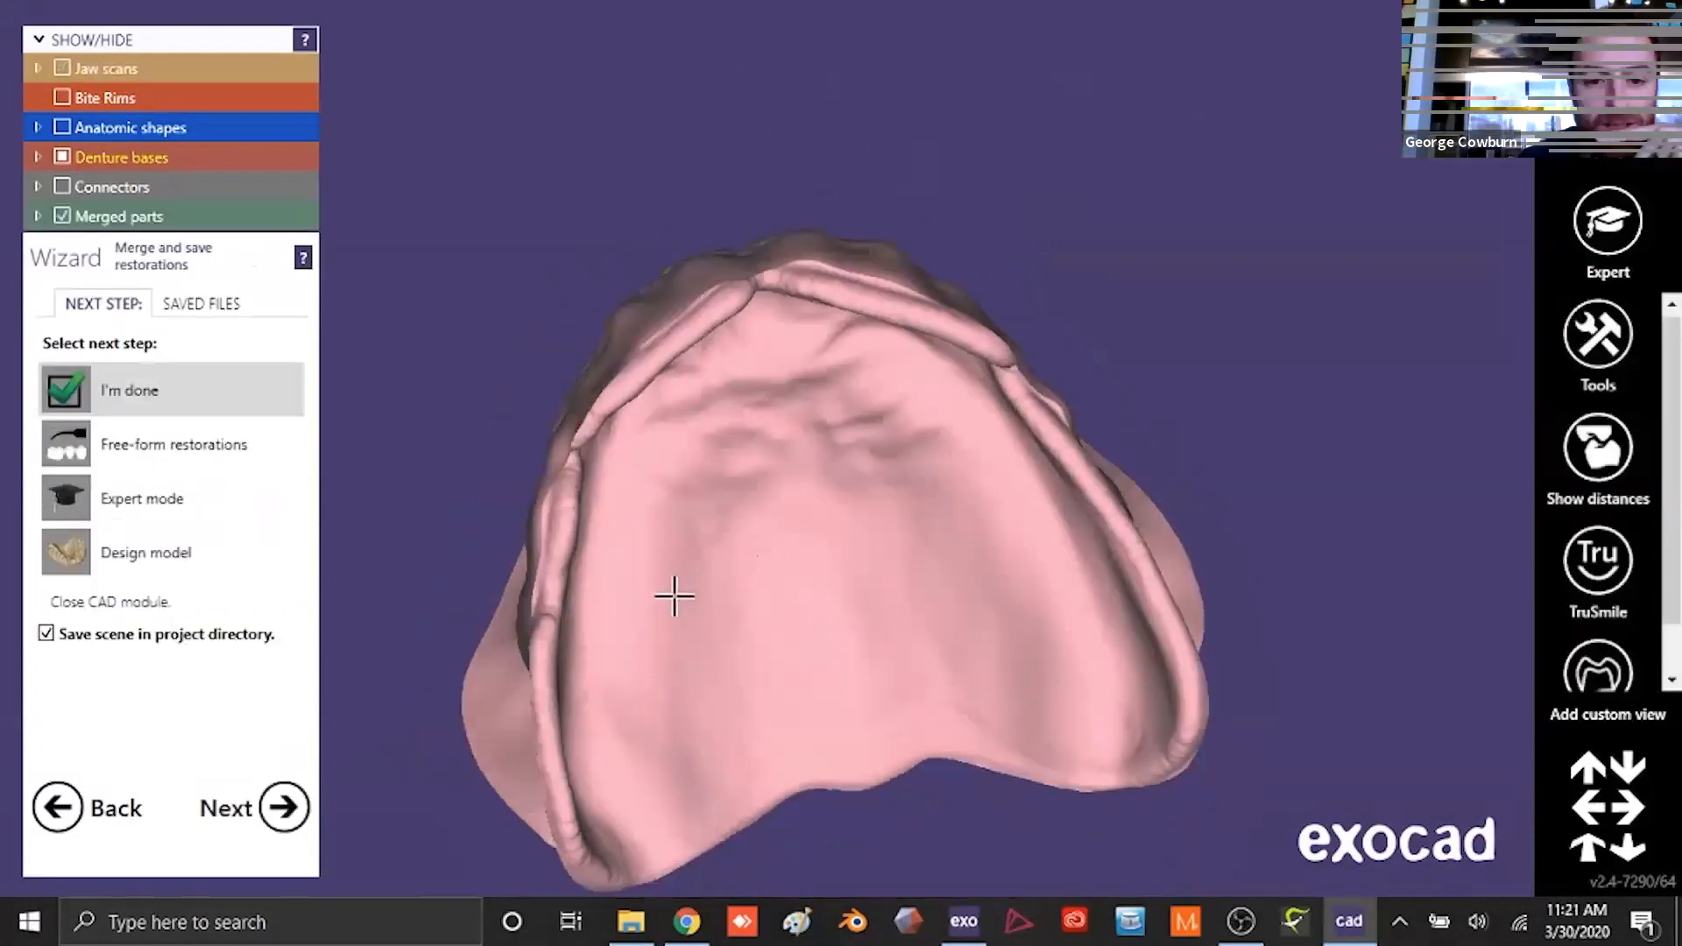
mouse_move(674, 596)
right_down()
mouse_move(687, 601)
mouse_move(670, 602)
right_up()
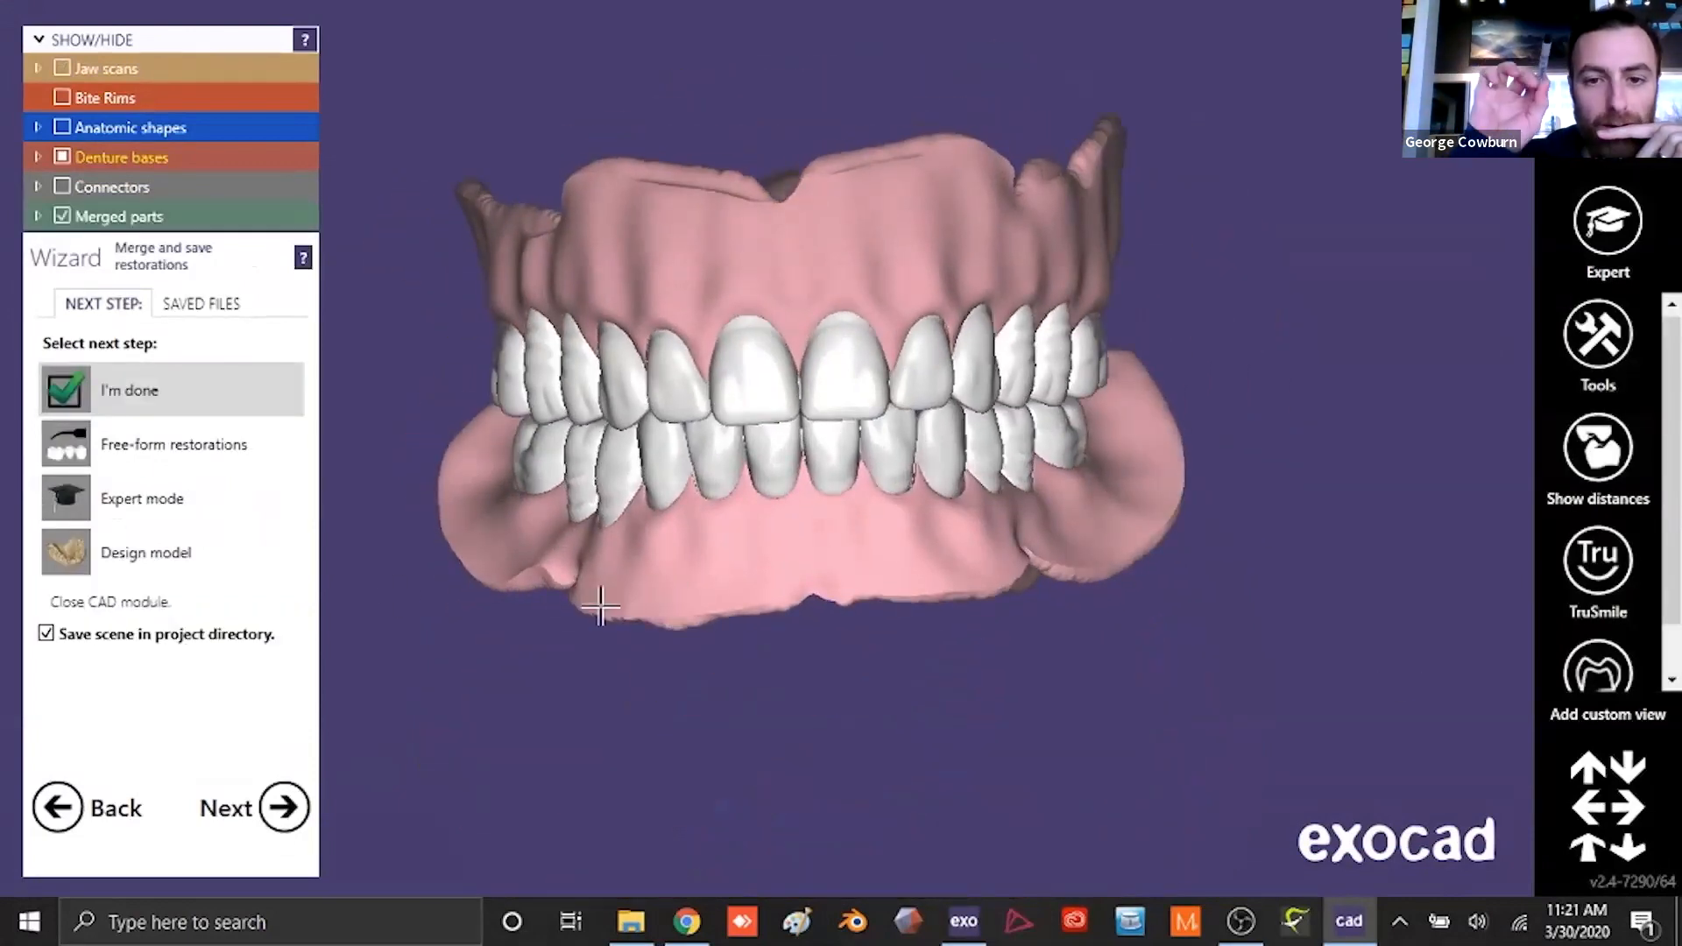
- Start free-forming the merged restorations and isolate the lower merged bridge (36 to 46)
click(226, 446)
click(282, 807)
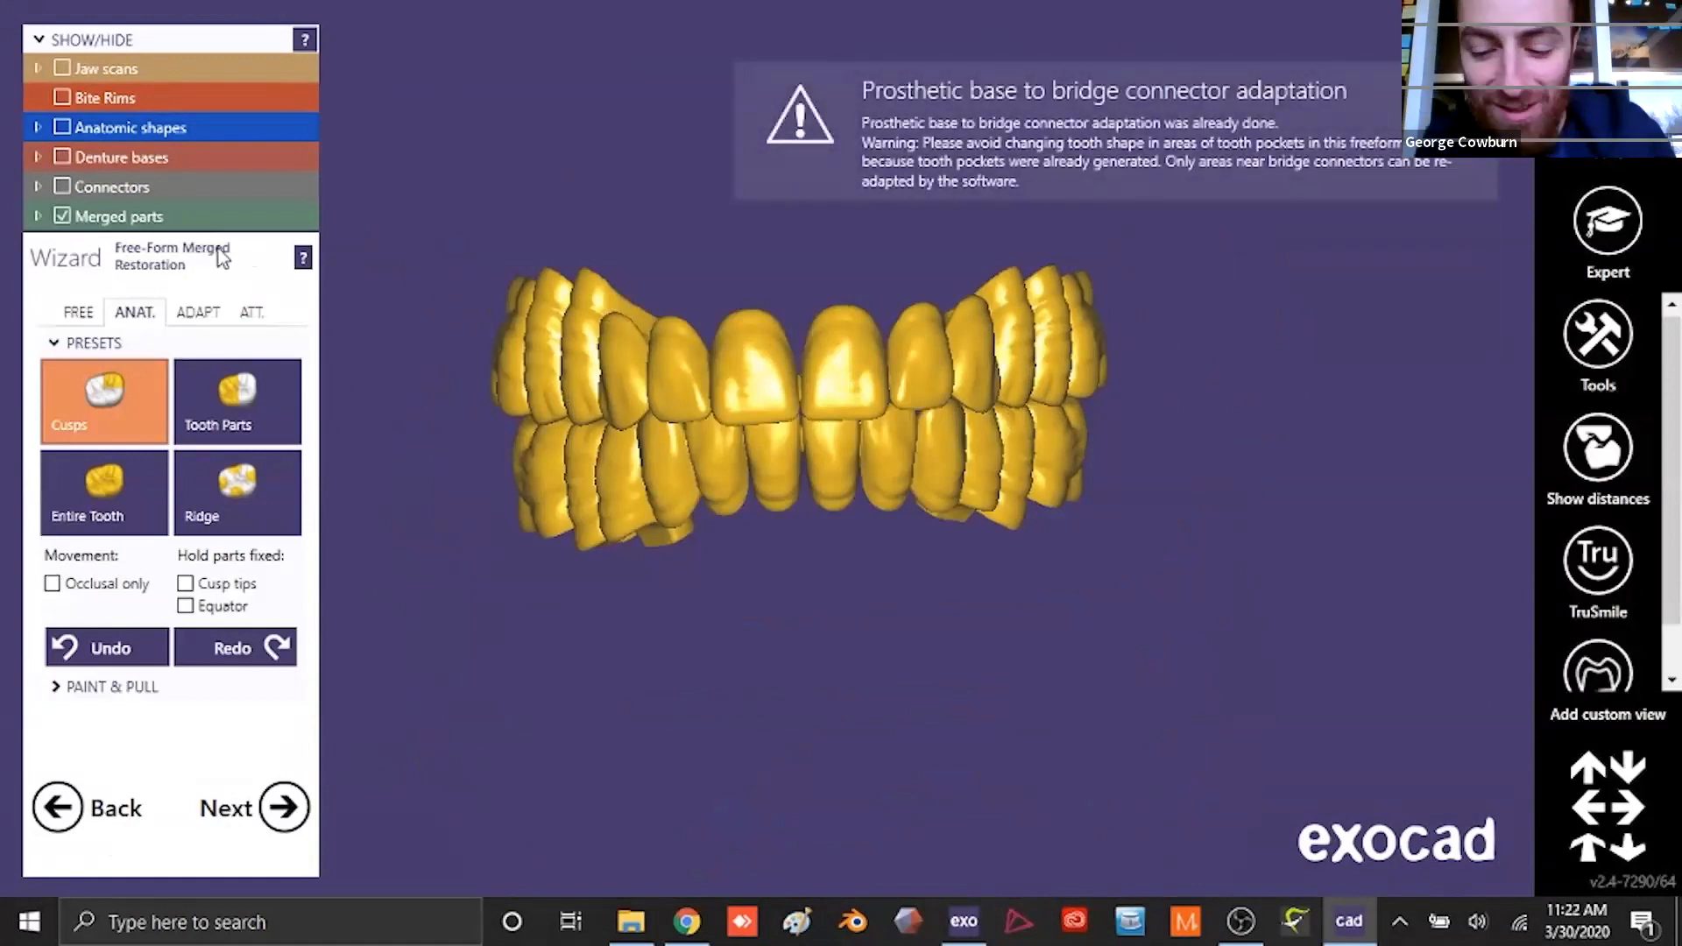
click(37, 217)
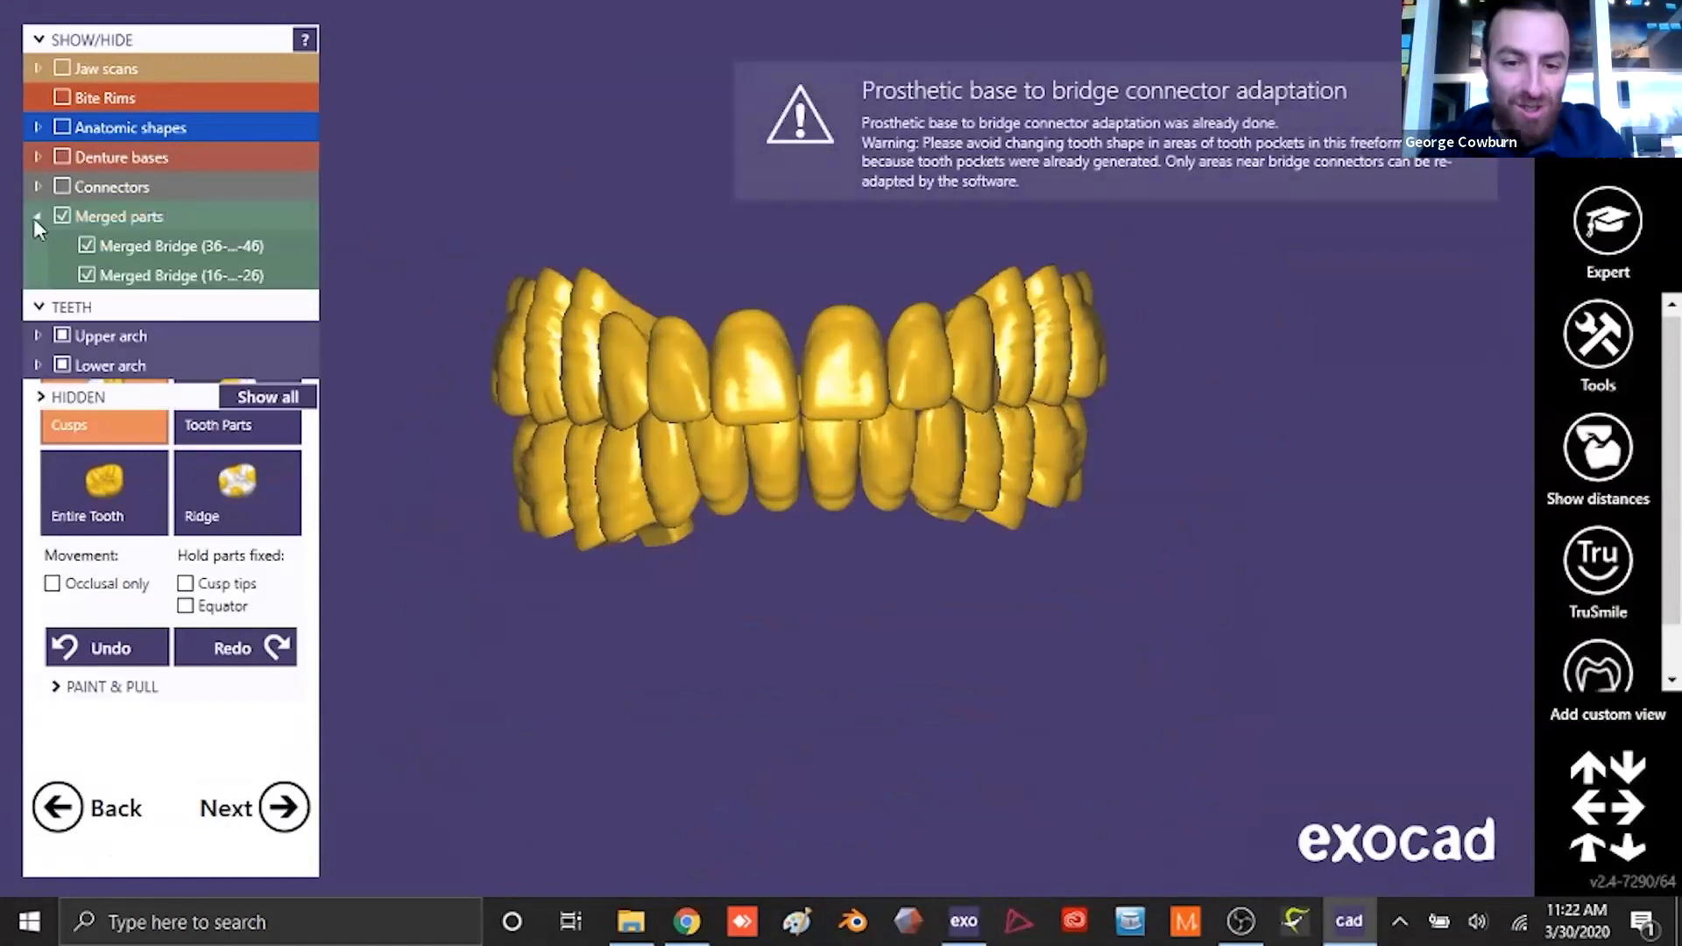
click(86, 275)
right_drag(525, 534, 698, 491)
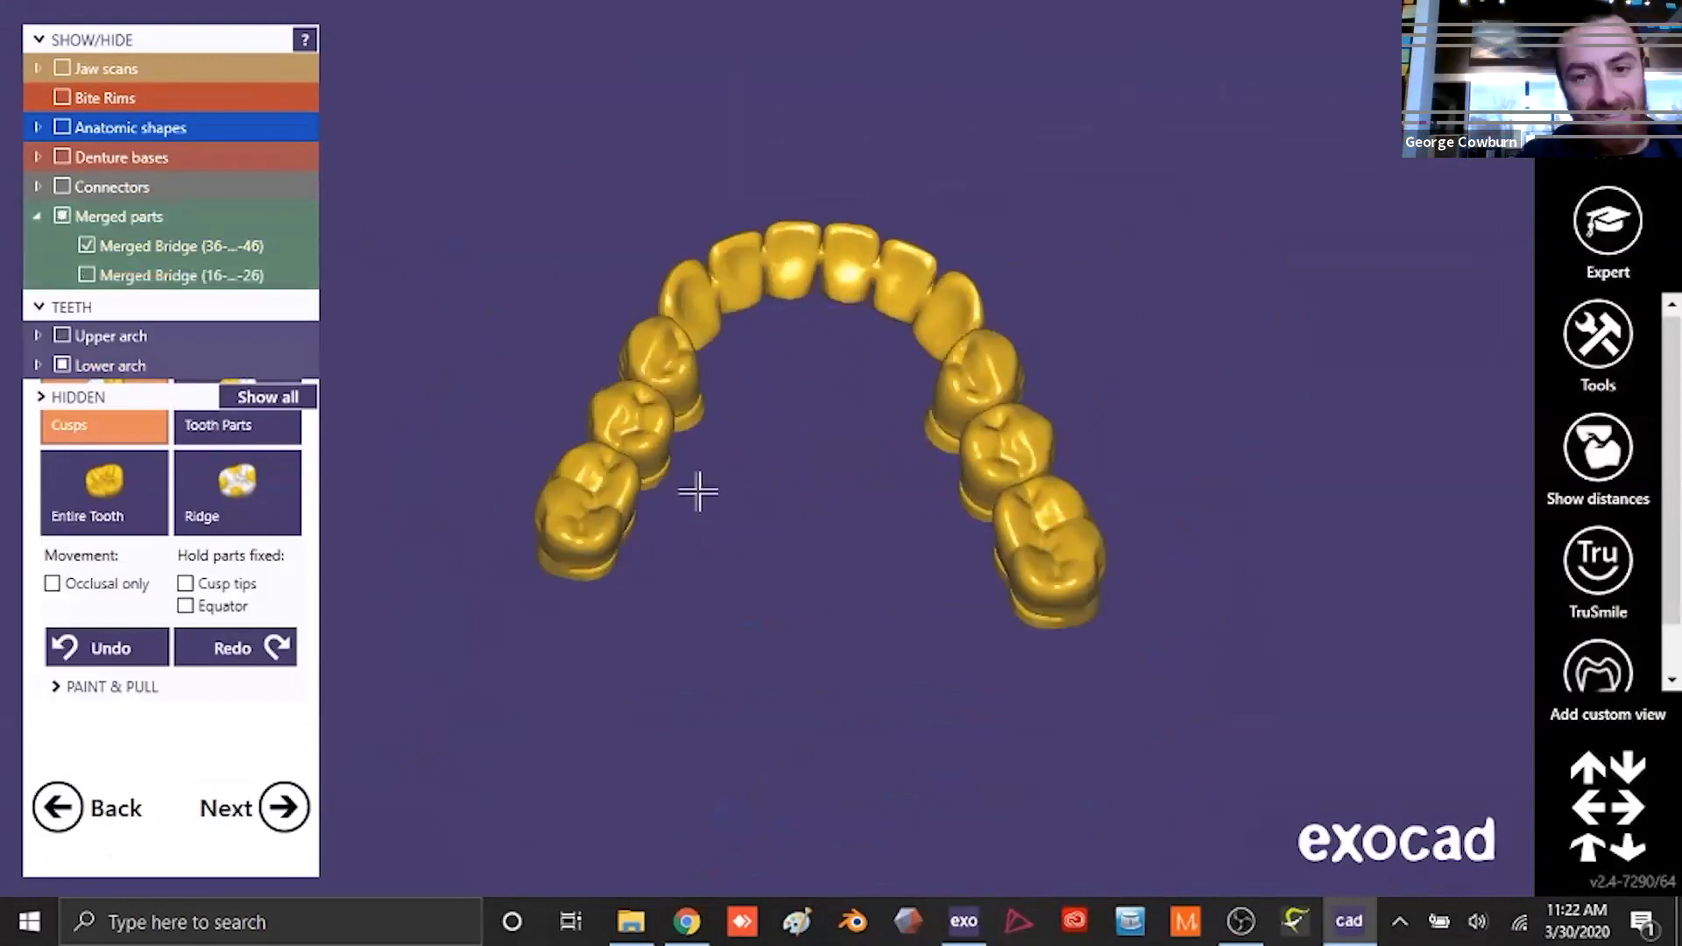
scroll(698, 491, up, 5)
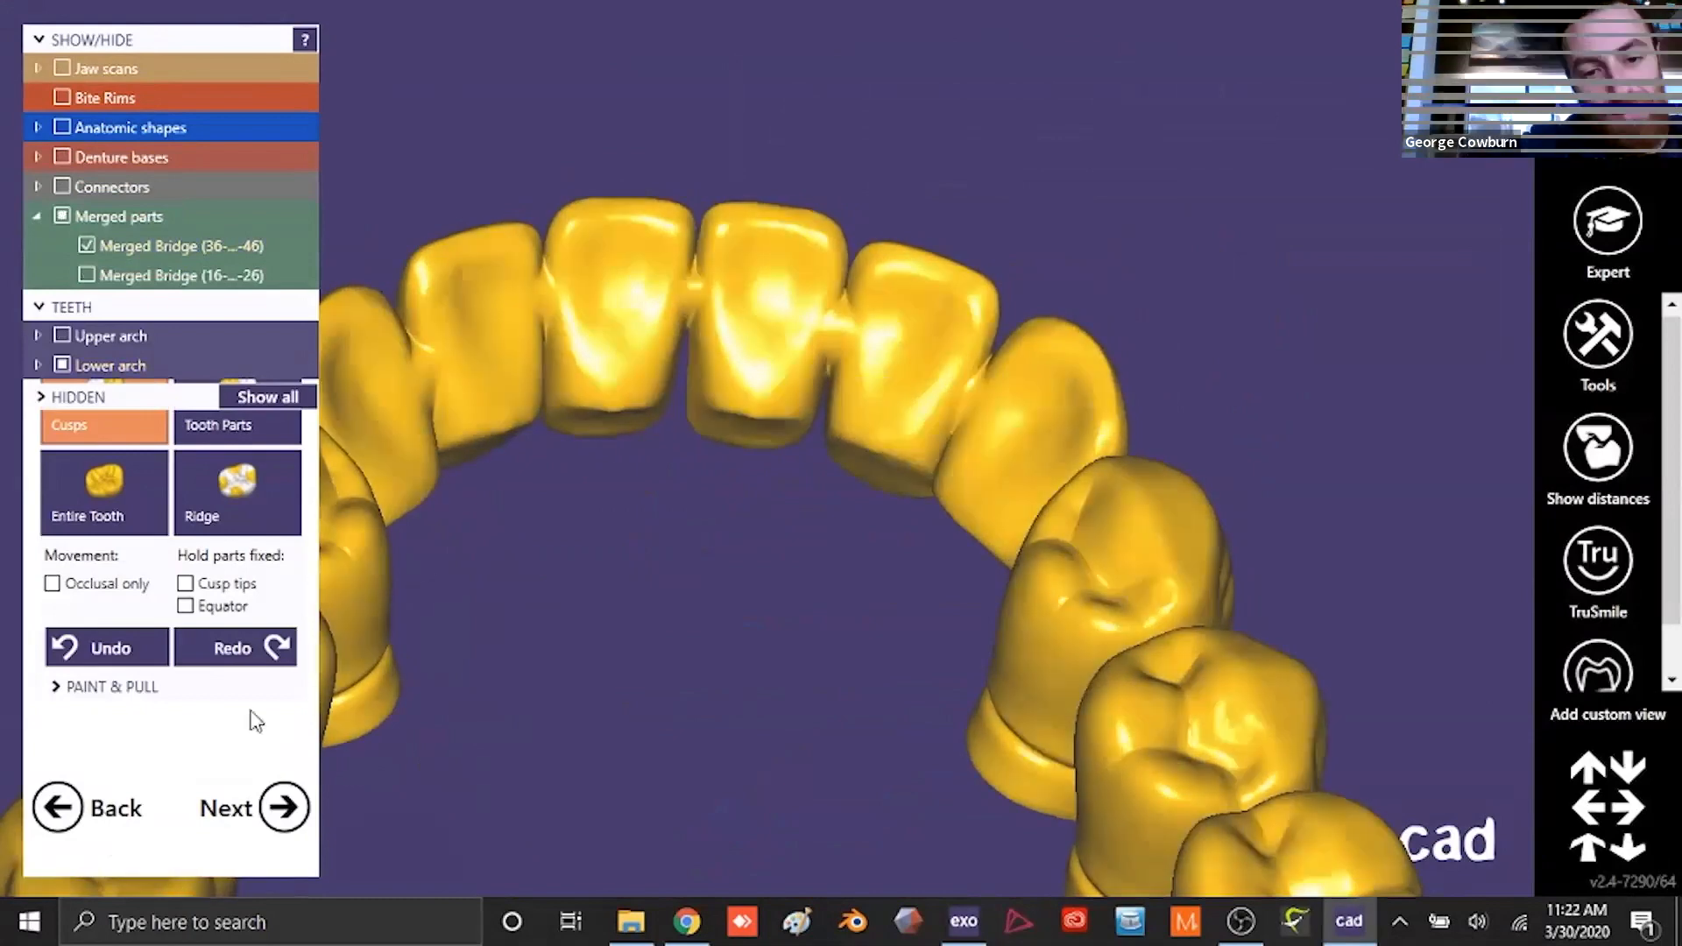
- Smooth the lingual connector areas between the lower anterior teeth of the merged bridge with a slightly enlarged second brush type
click(80, 313)
click(184, 408)
drag(161, 550, 54, 551)
scroll(815, 327, up, 3)
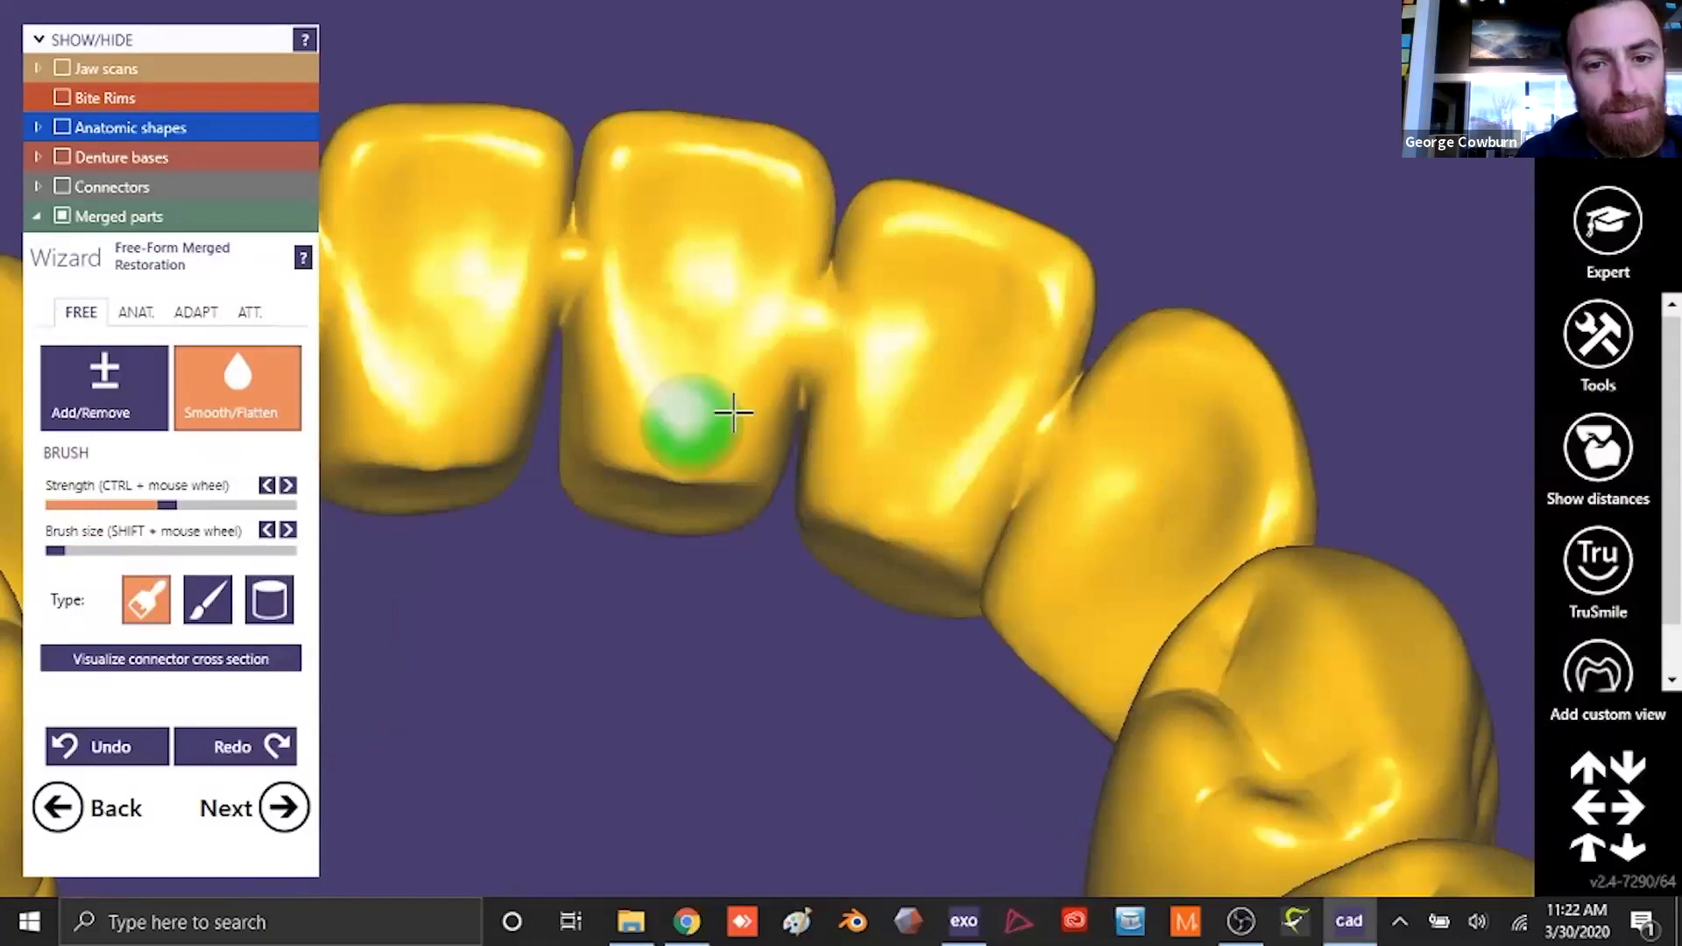
click(208, 600)
drag(54, 551, 85, 551)
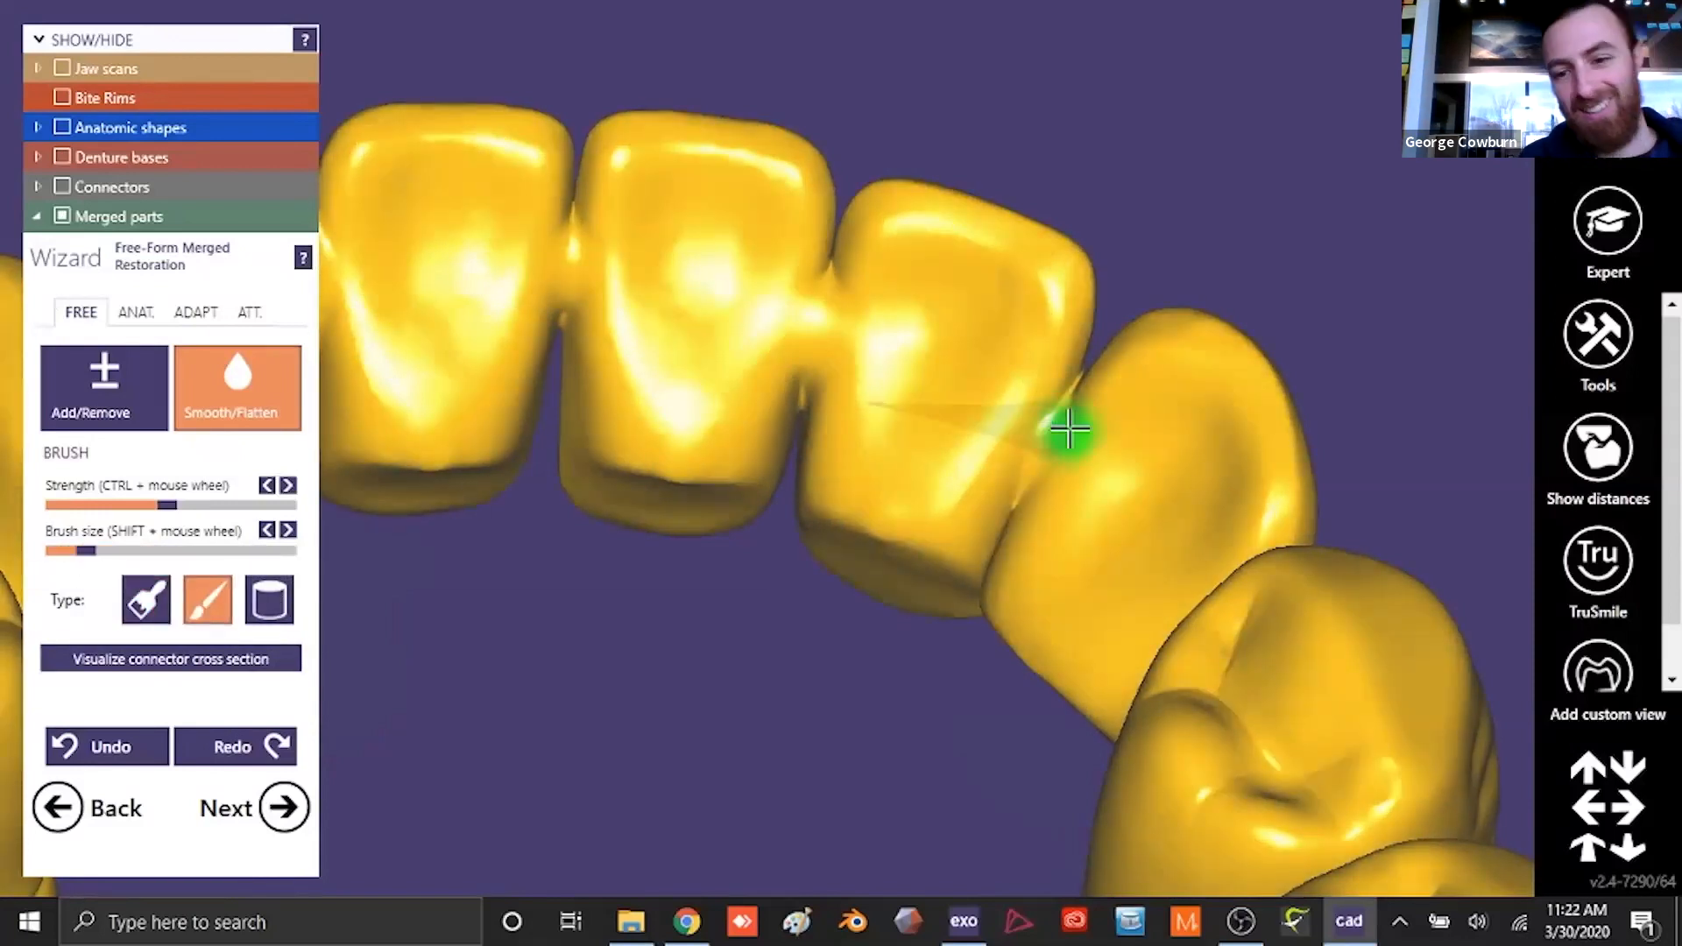
scroll(845, 489, down, 3)
right_drag(804, 507, 766, 509)
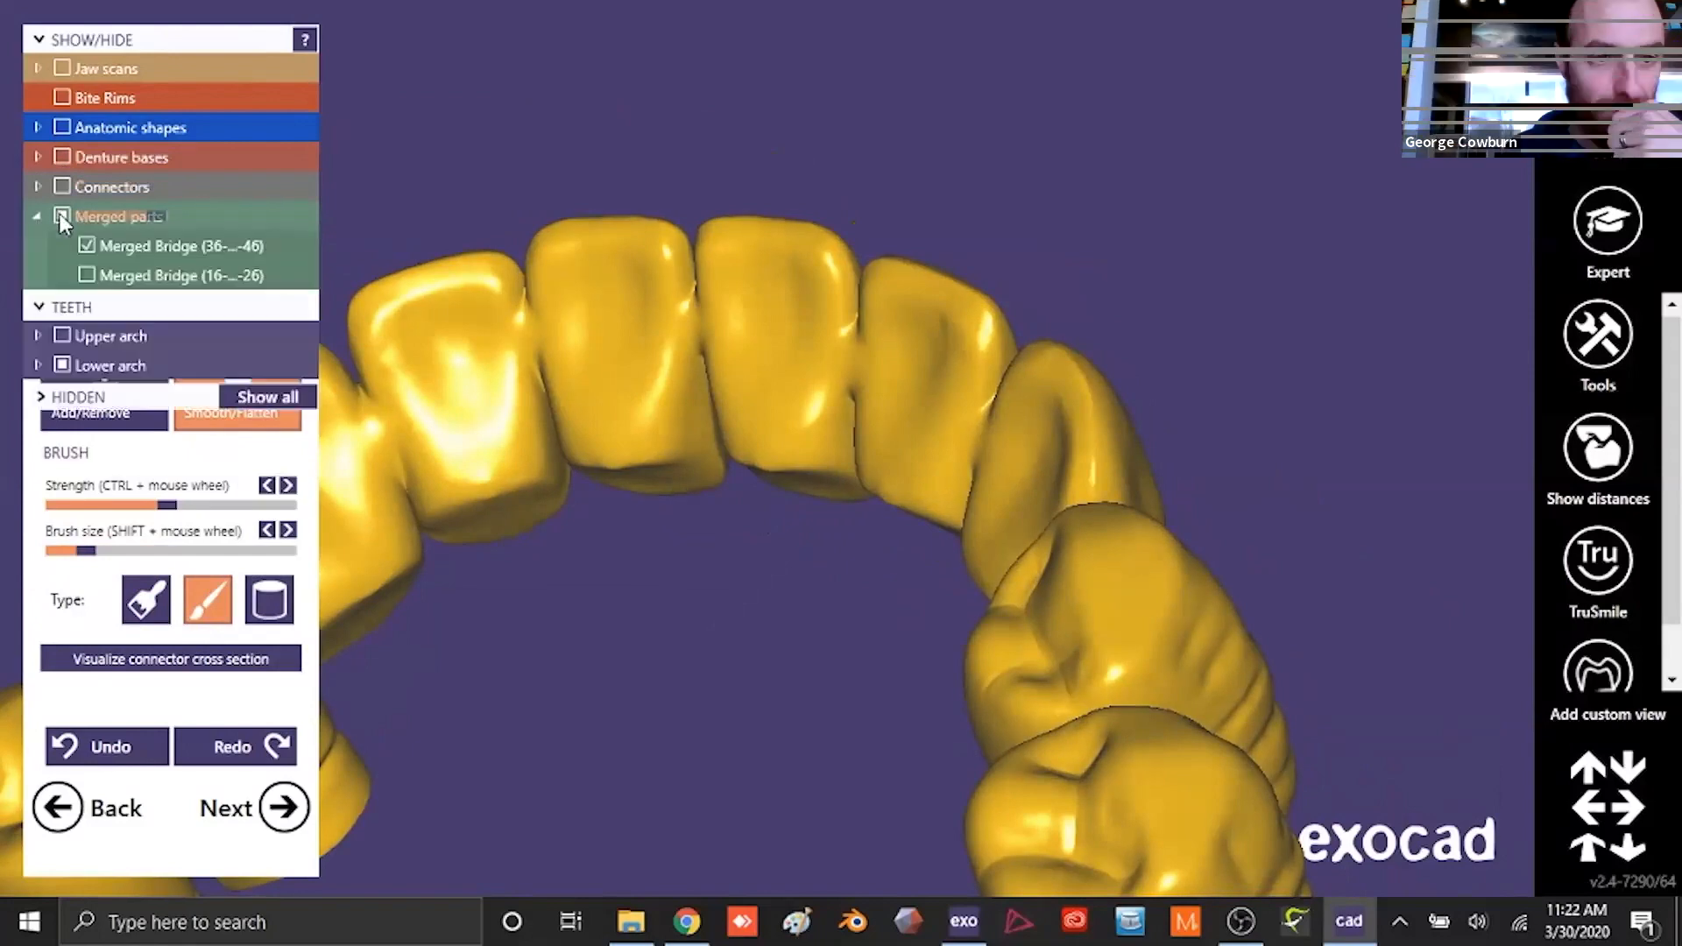
- Isolate the upper merged bridge (16 to 26) and examine the lingual connectors between its anterior teeth
click(61, 216)
click(86, 274)
right_drag(450, 304, 797, 481)
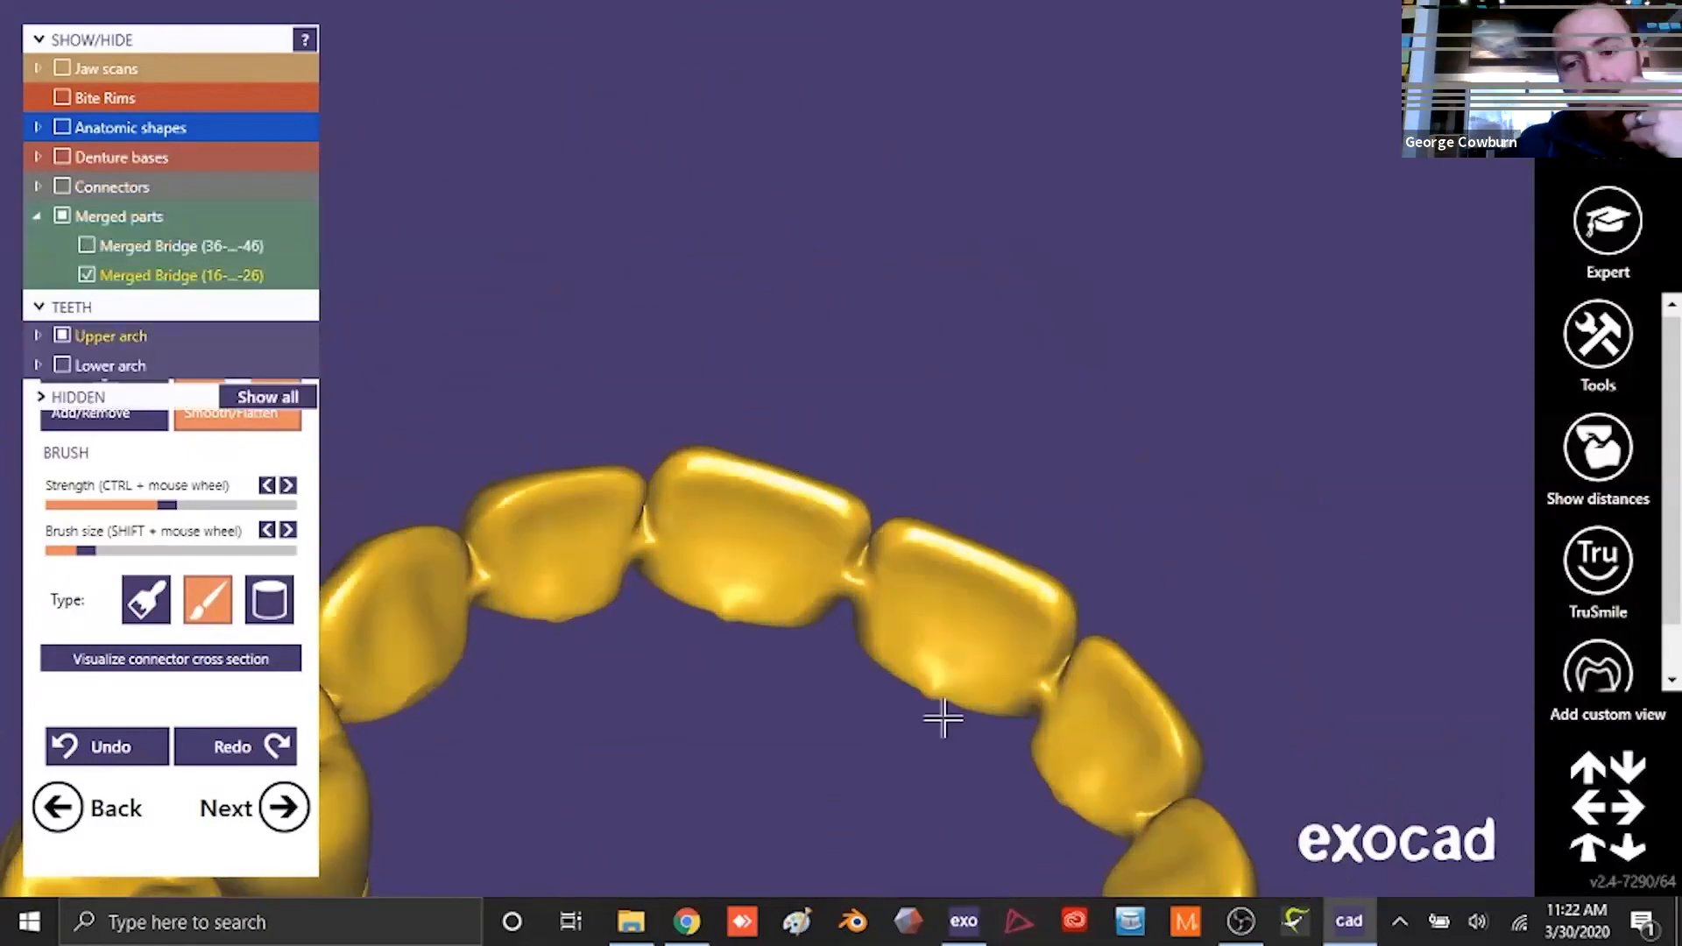
scroll(931, 692, up, 4)
drag(800, 479, 806, 479)
drag(449, 417, 416, 421)
scroll(751, 507, down, 4)
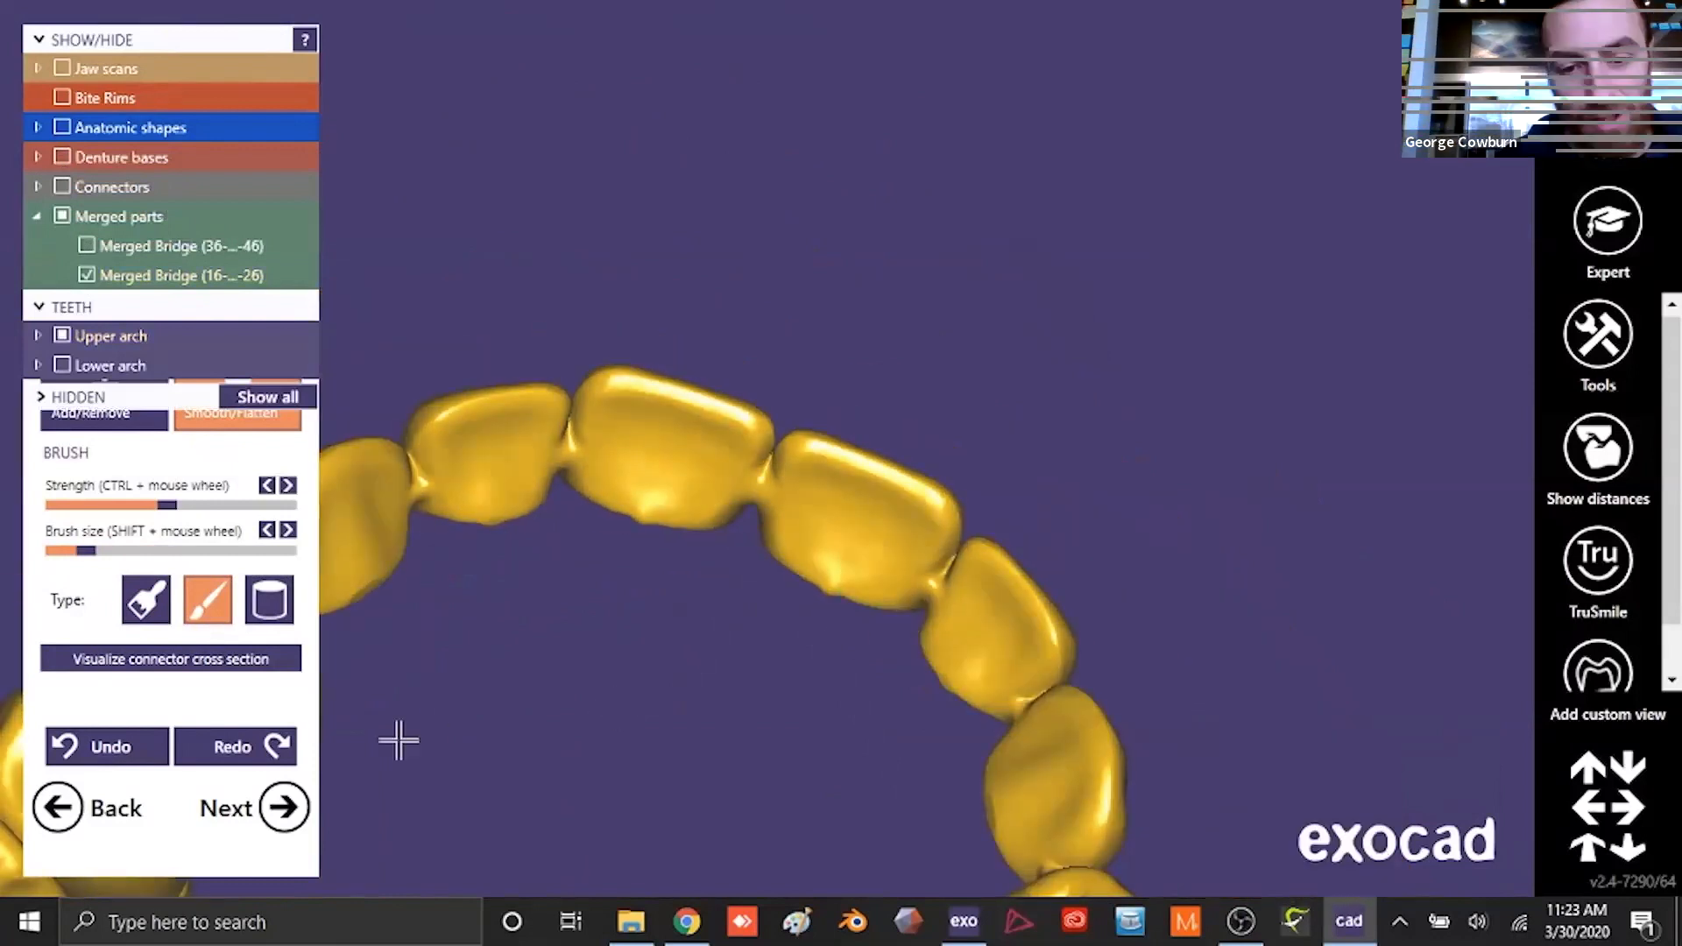
- Readapt the denture bases to the modified connectors, save the free-forming modifications and finish the design with the scene saved in the project directory
click(298, 813)
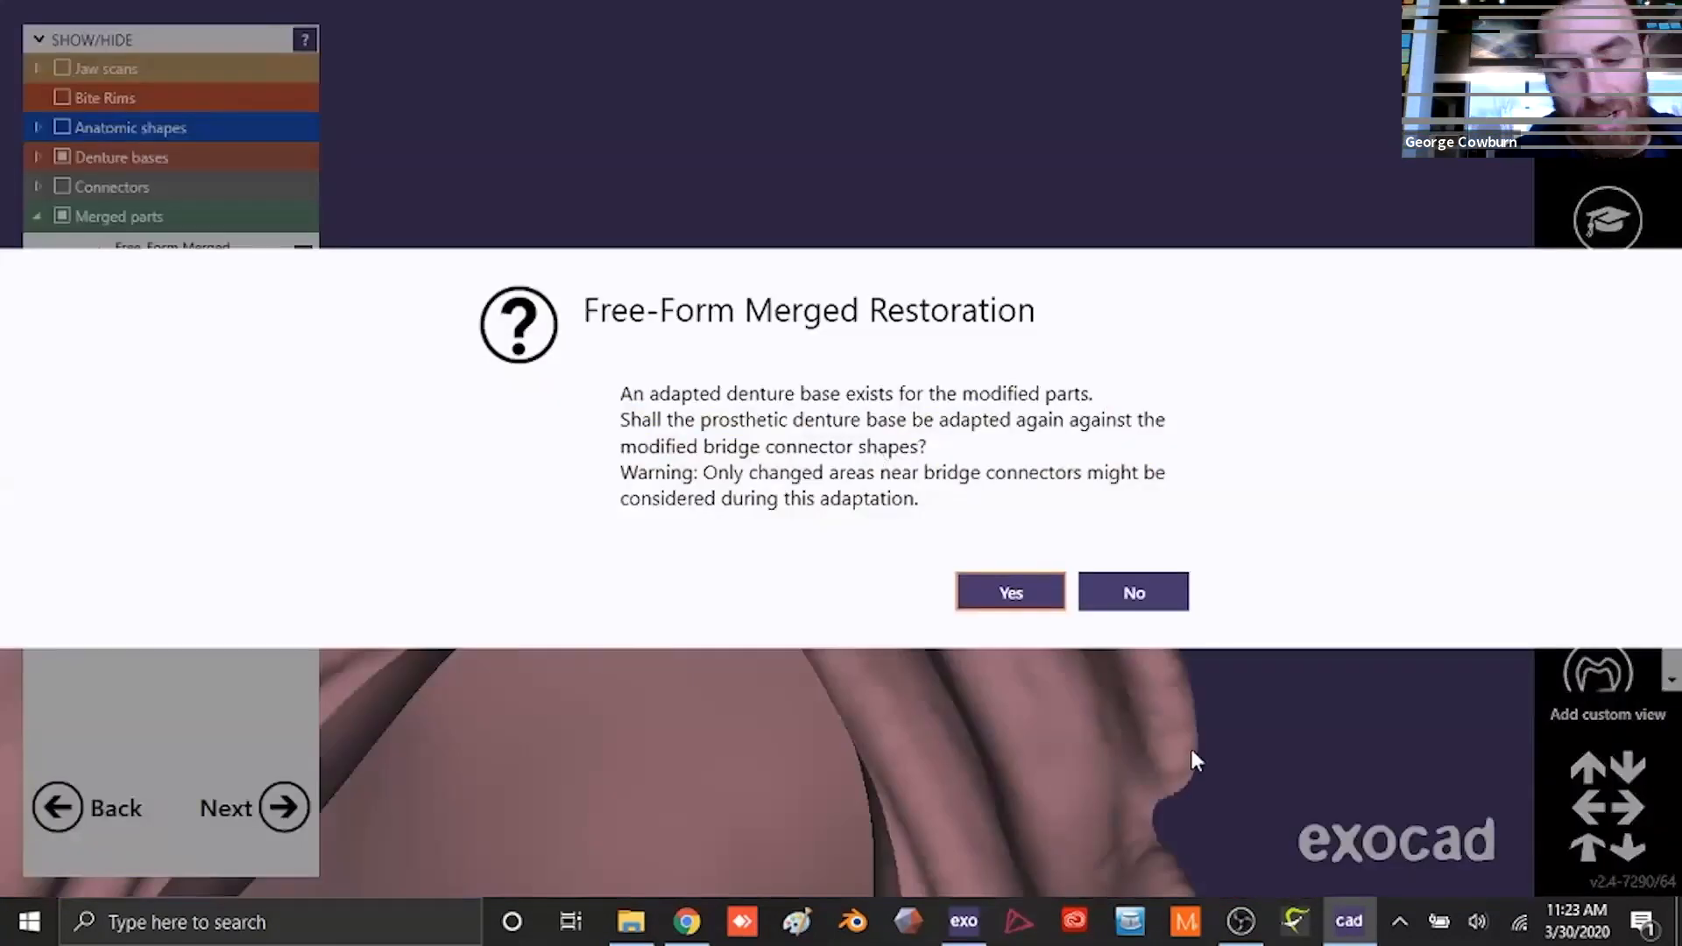
click(1011, 594)
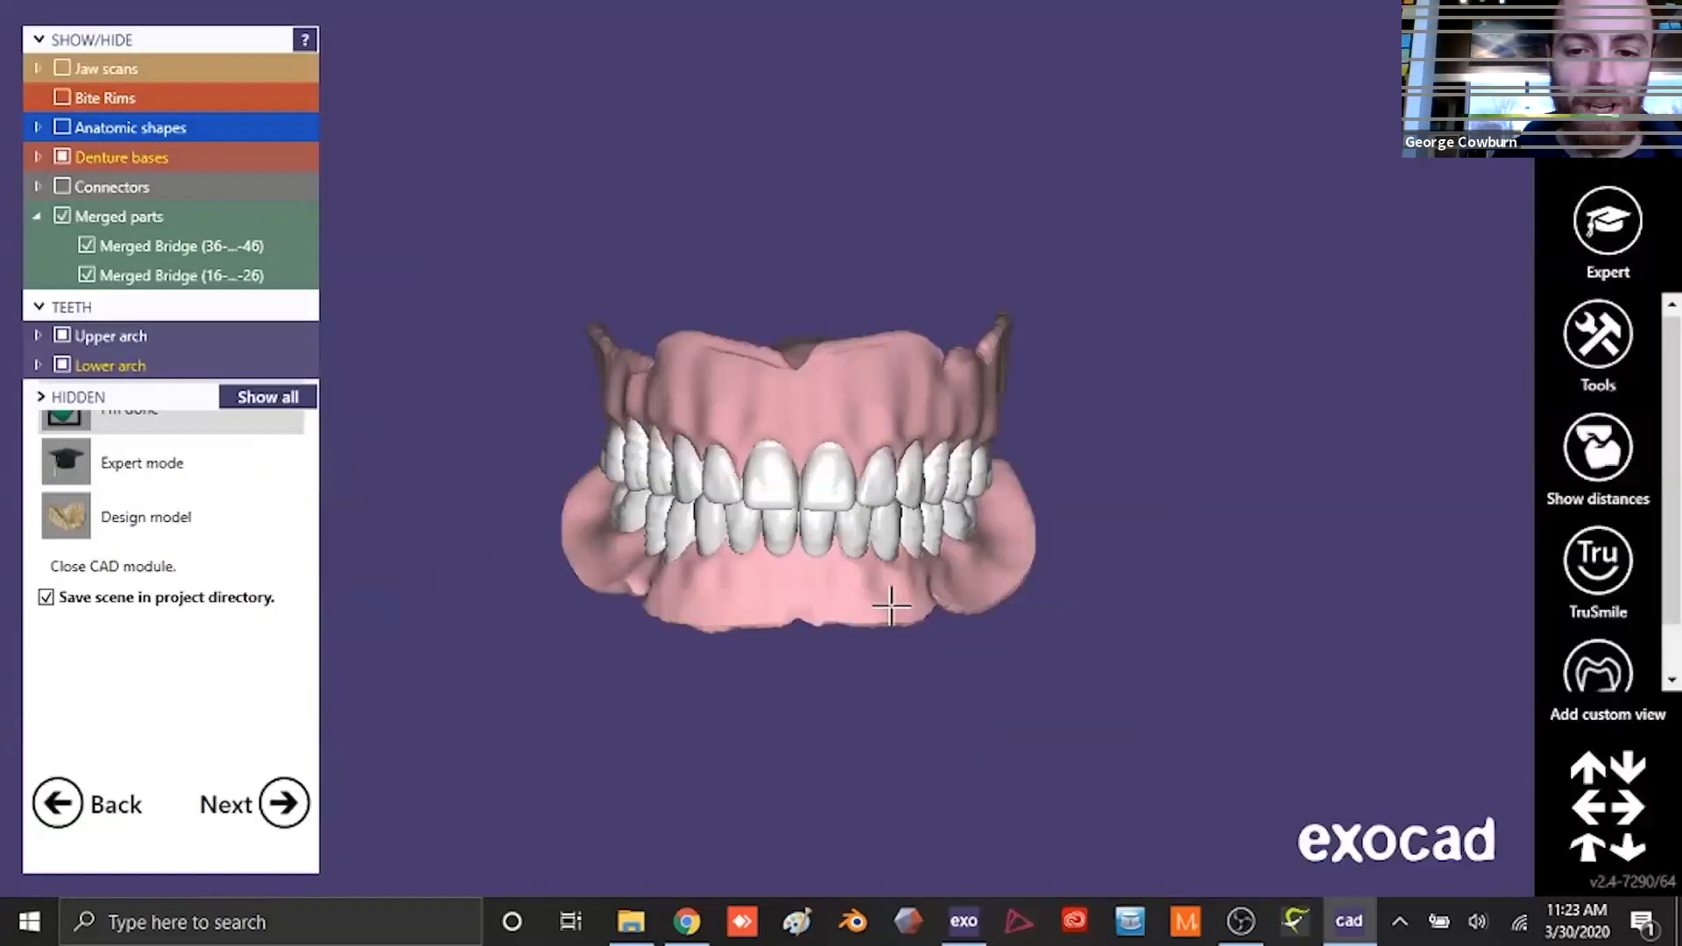
right_drag(890, 603, 887, 601)
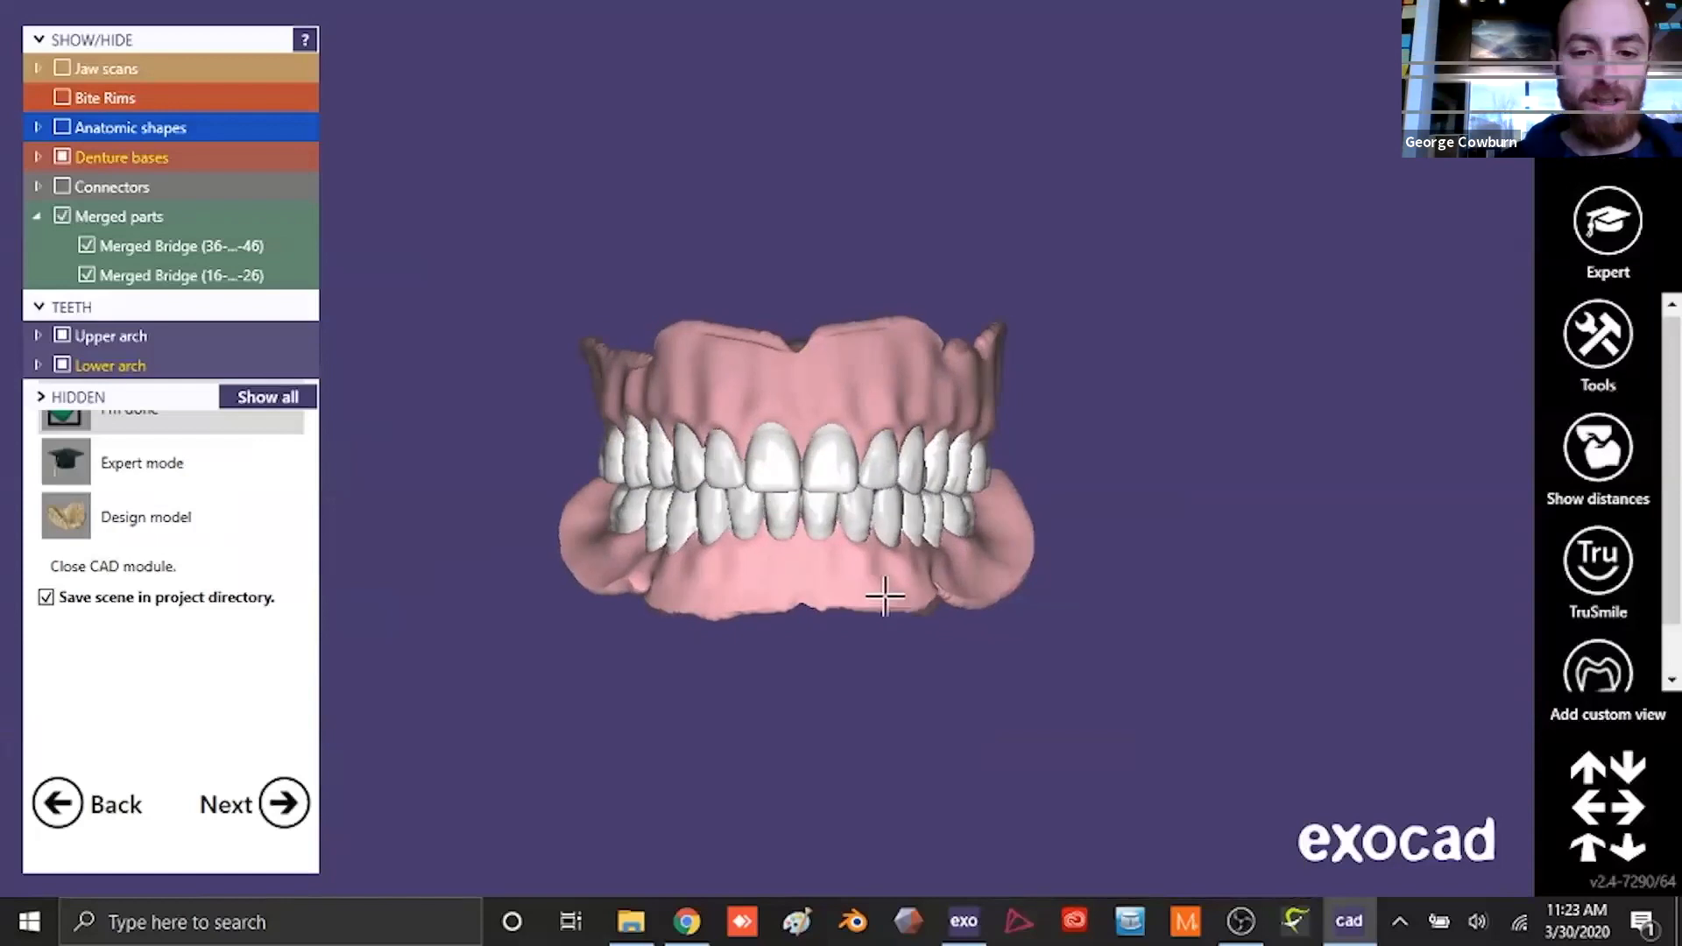
click(283, 802)
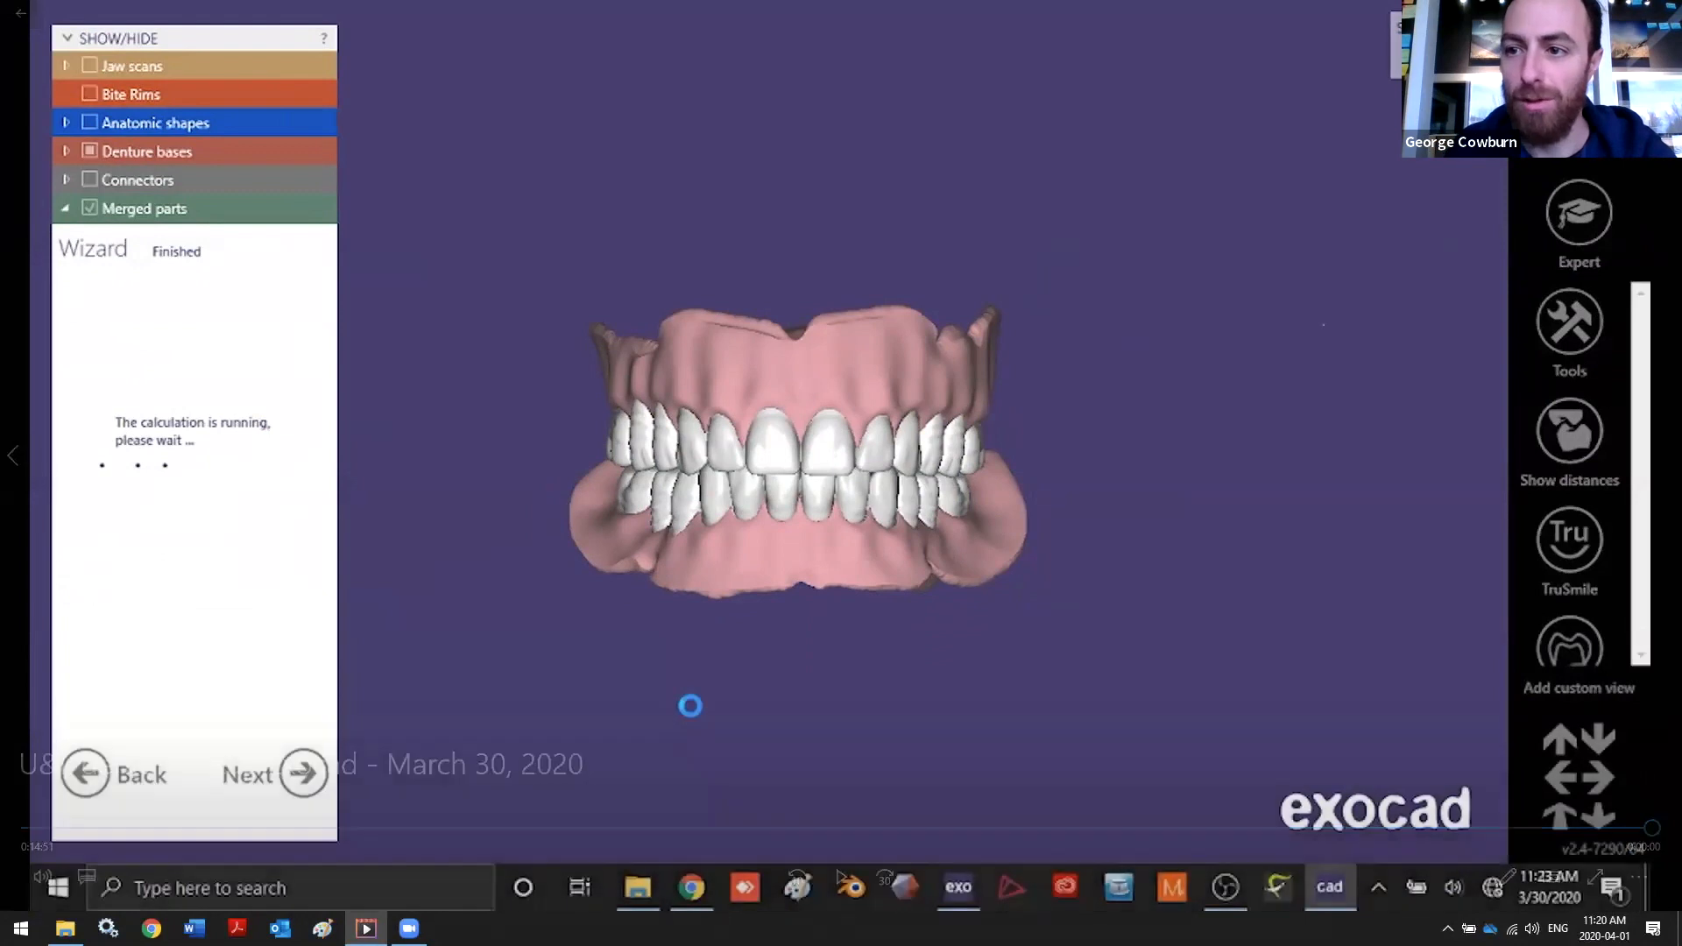
- Leave the finished denture recording and open the articulator video from the Downloads folder in File Explorer
click(1661, 12)
click(65, 927)
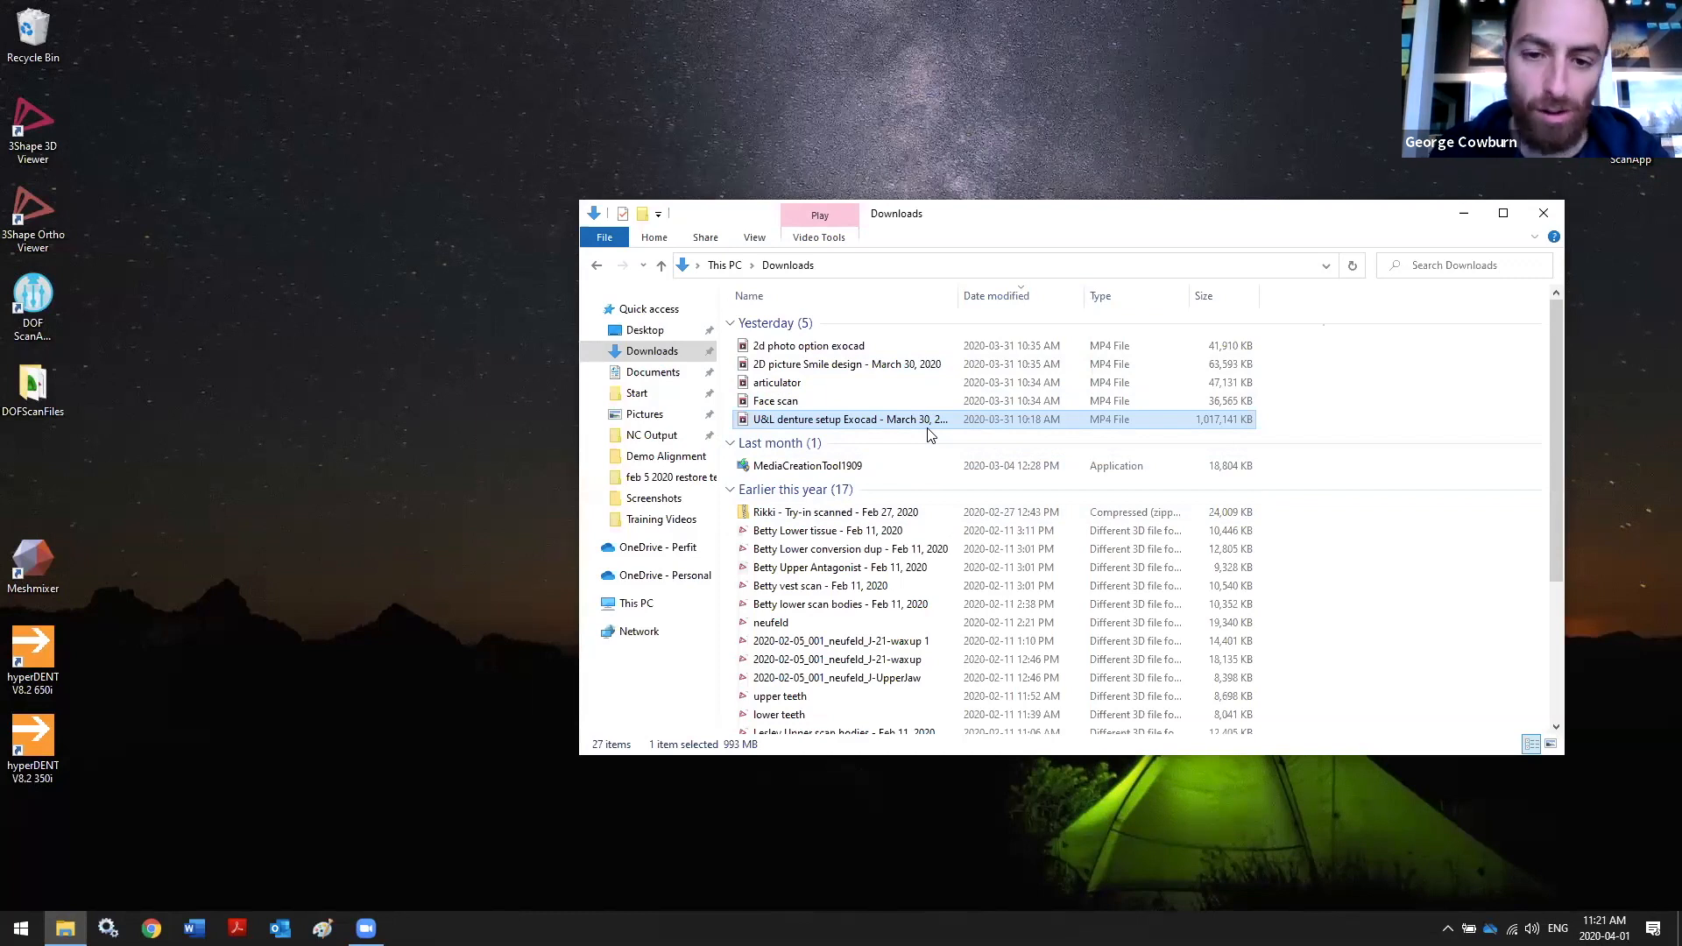
double_click(820, 385)
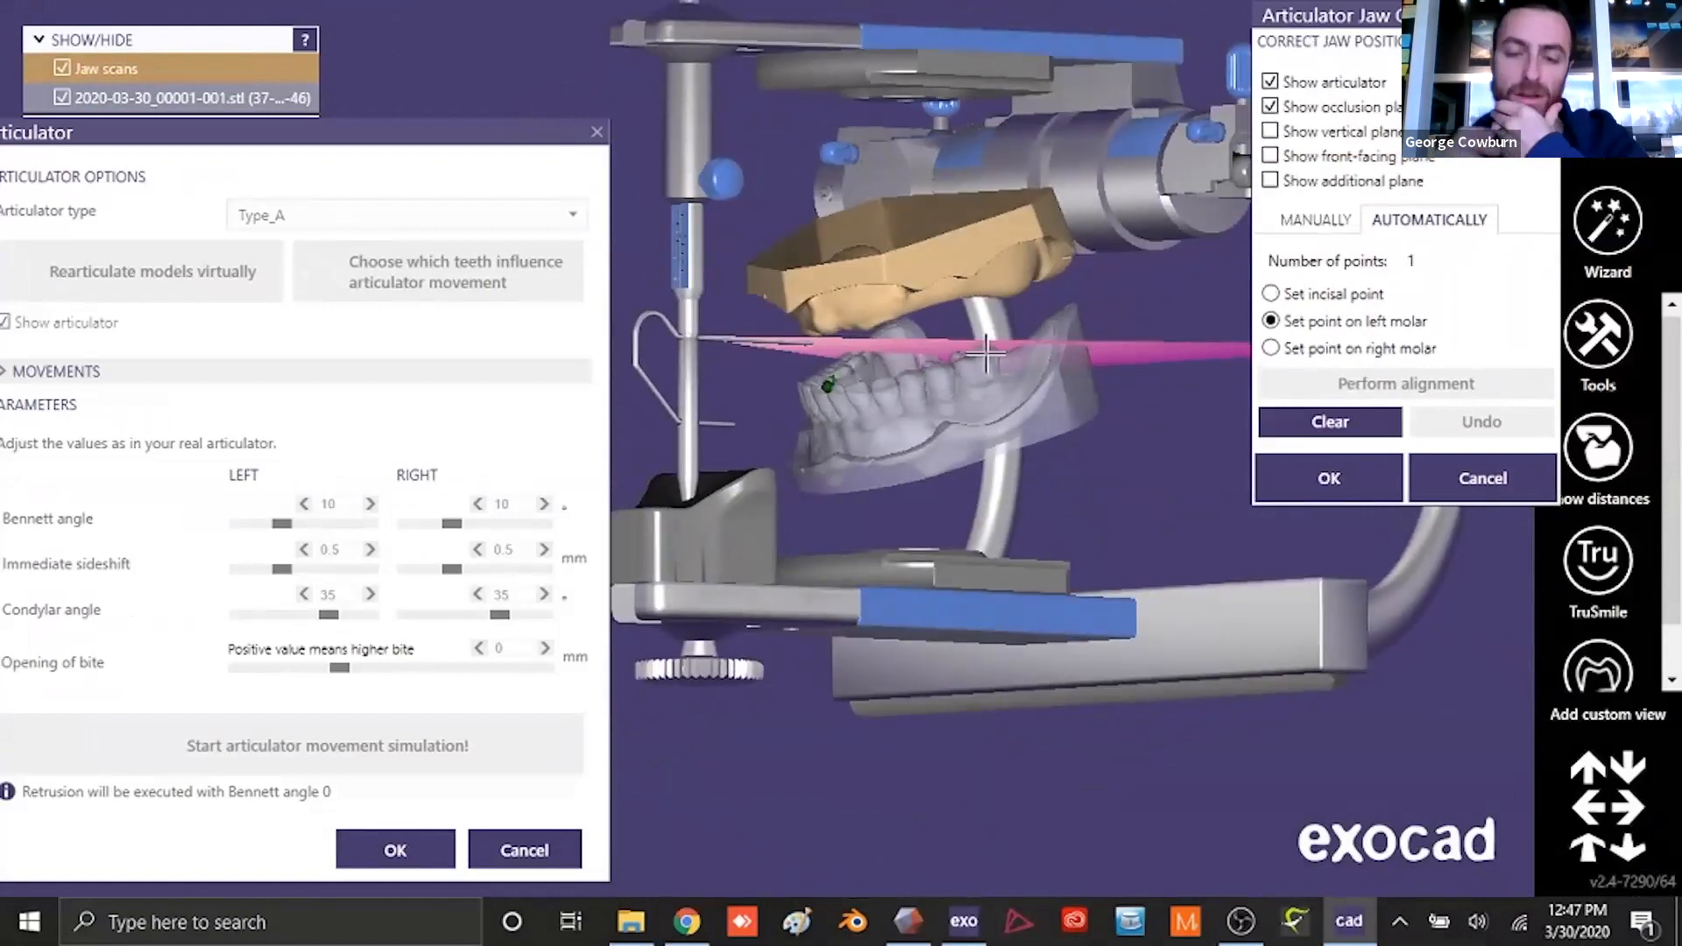
- Set the left and right molar alignment points on the lower jaw scan, perform the automatic alignment and accept the jaw correction
click(985, 353)
right_drag(911, 419, 1130, 423)
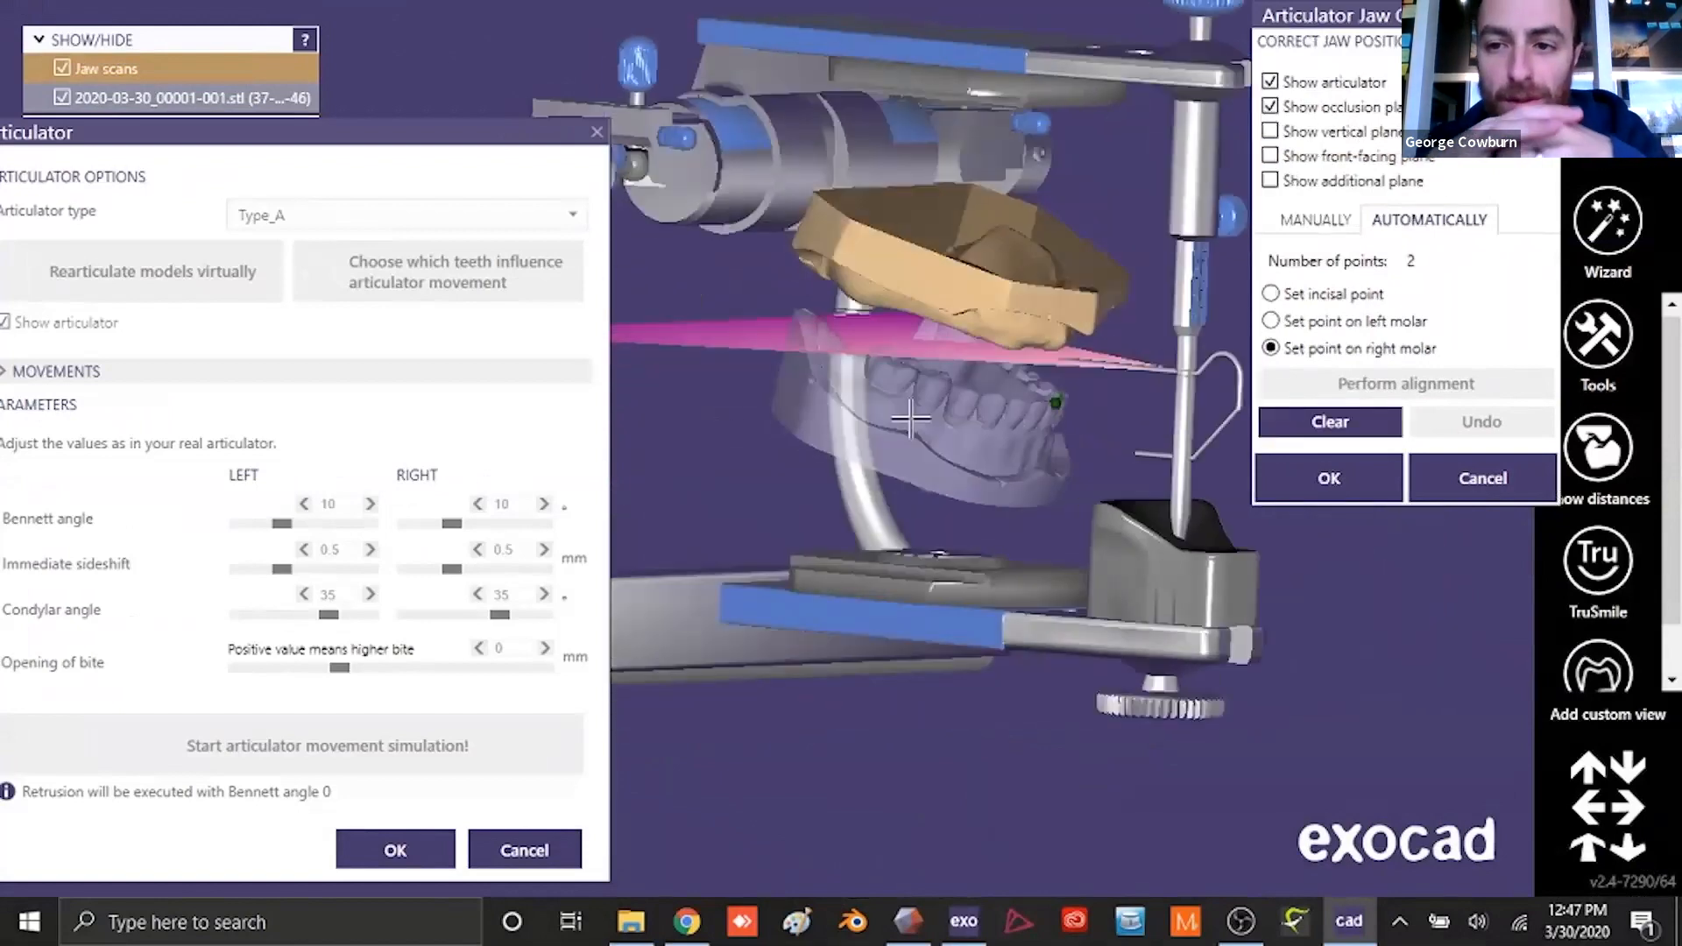
click(894, 362)
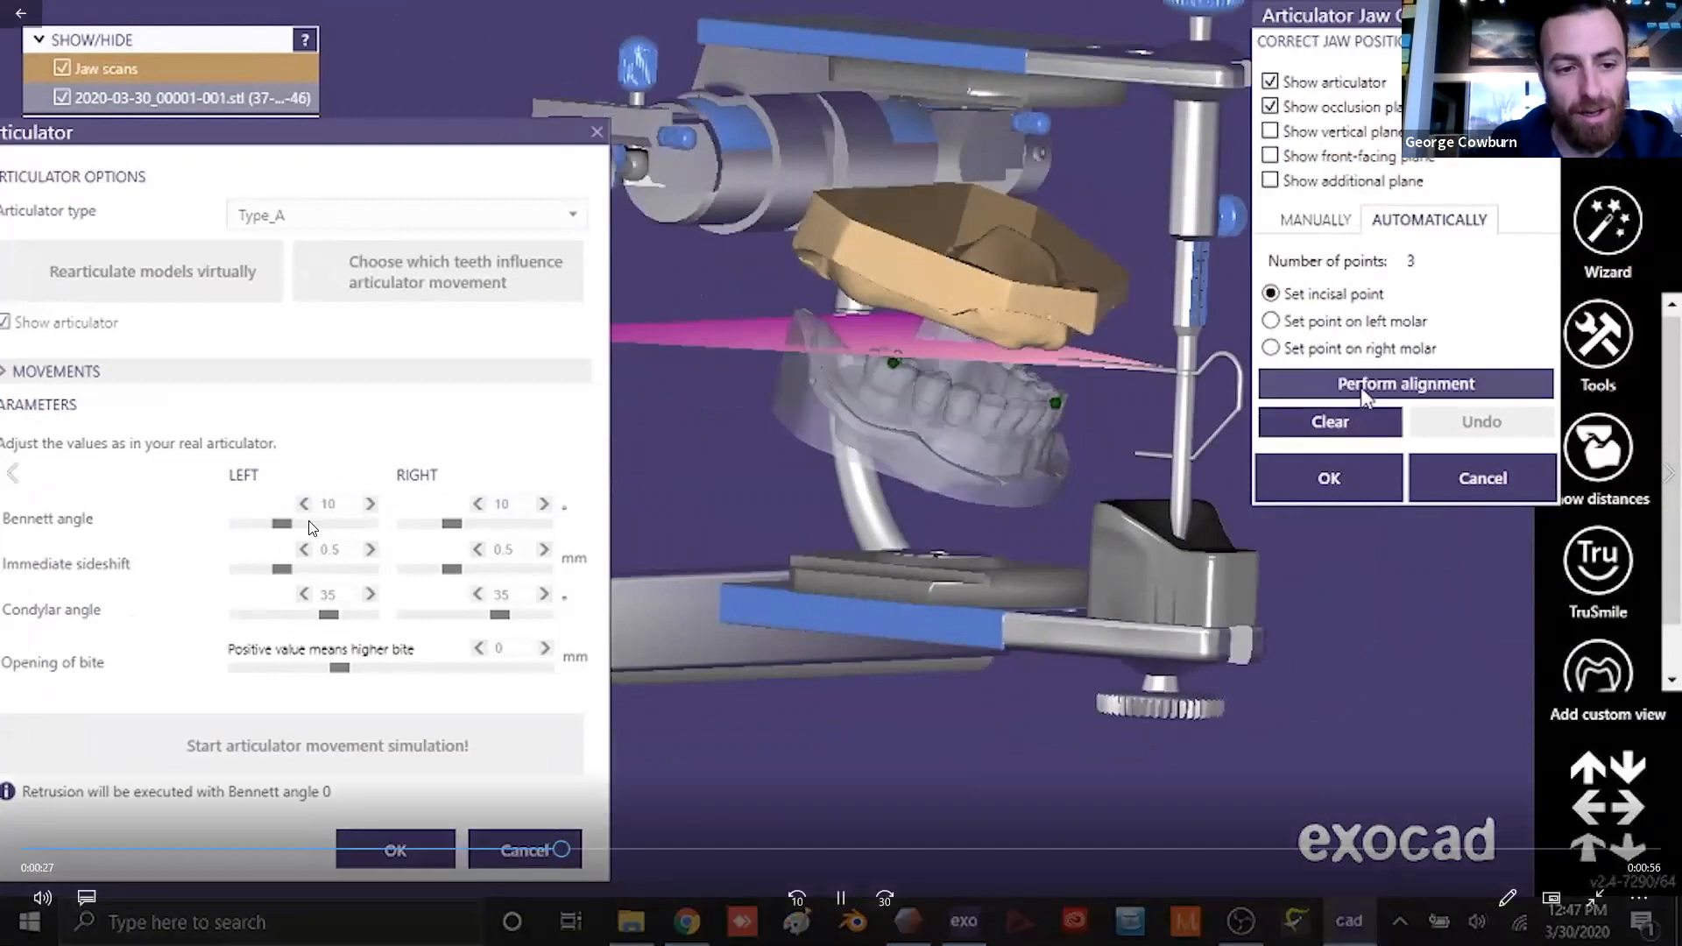
click(1406, 384)
click(1329, 478)
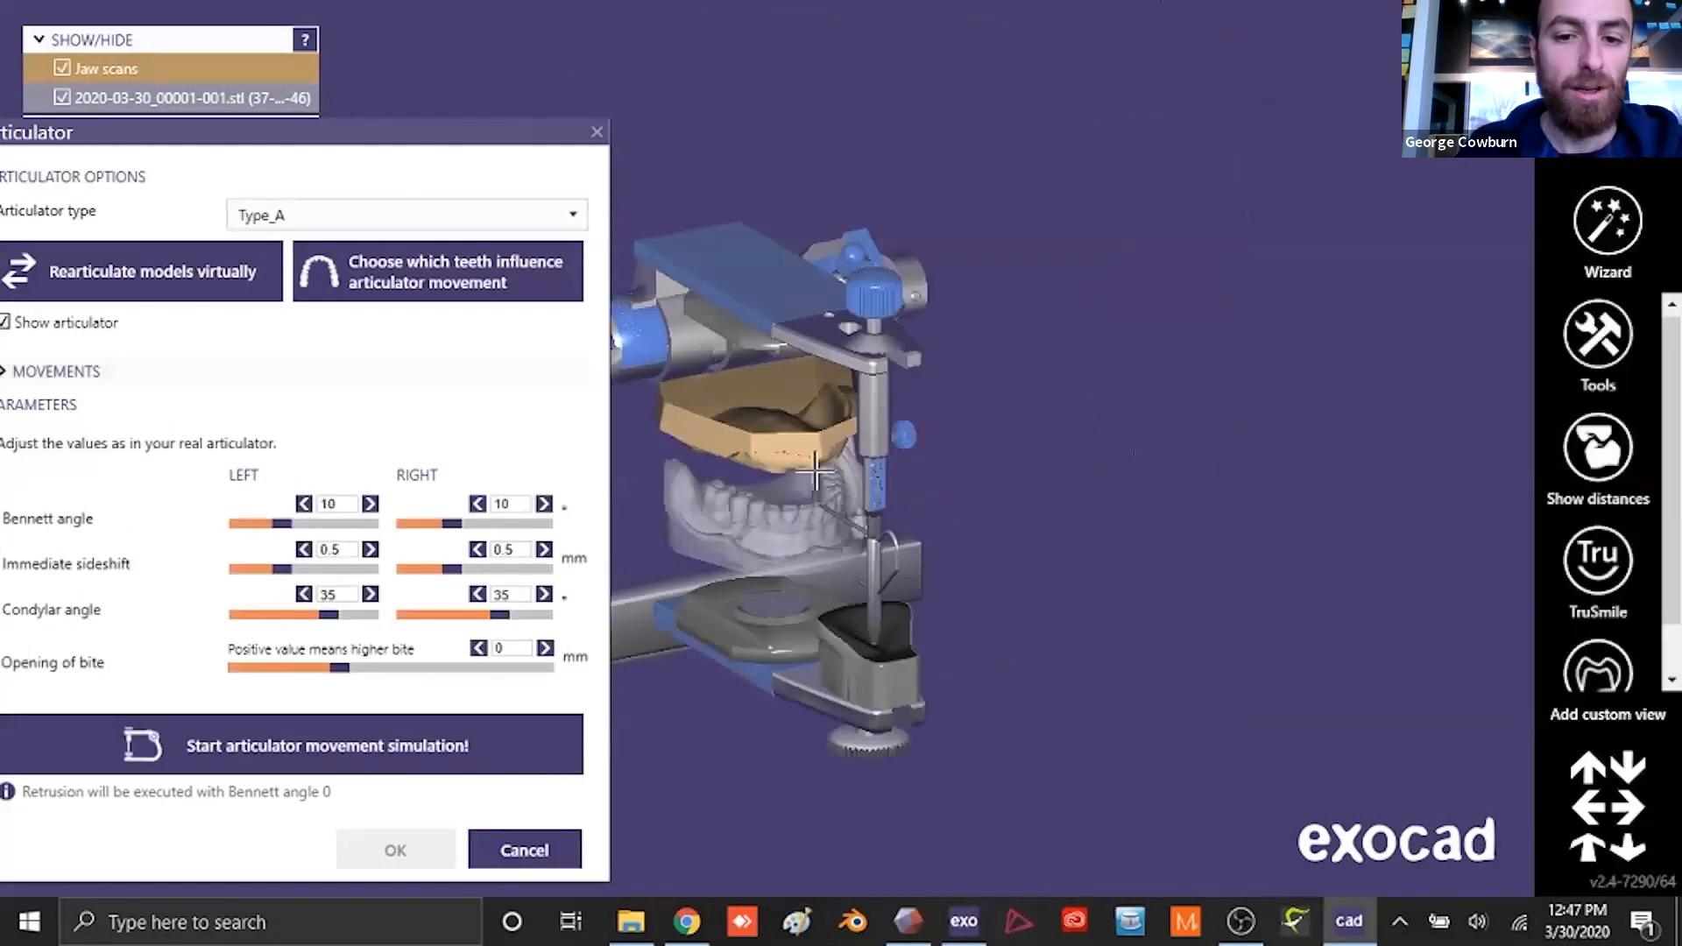
- Review the articulator types, keep Type_A, run the articulator movement simulation and accept the articulator settings
drag(424, 137, 537, 61)
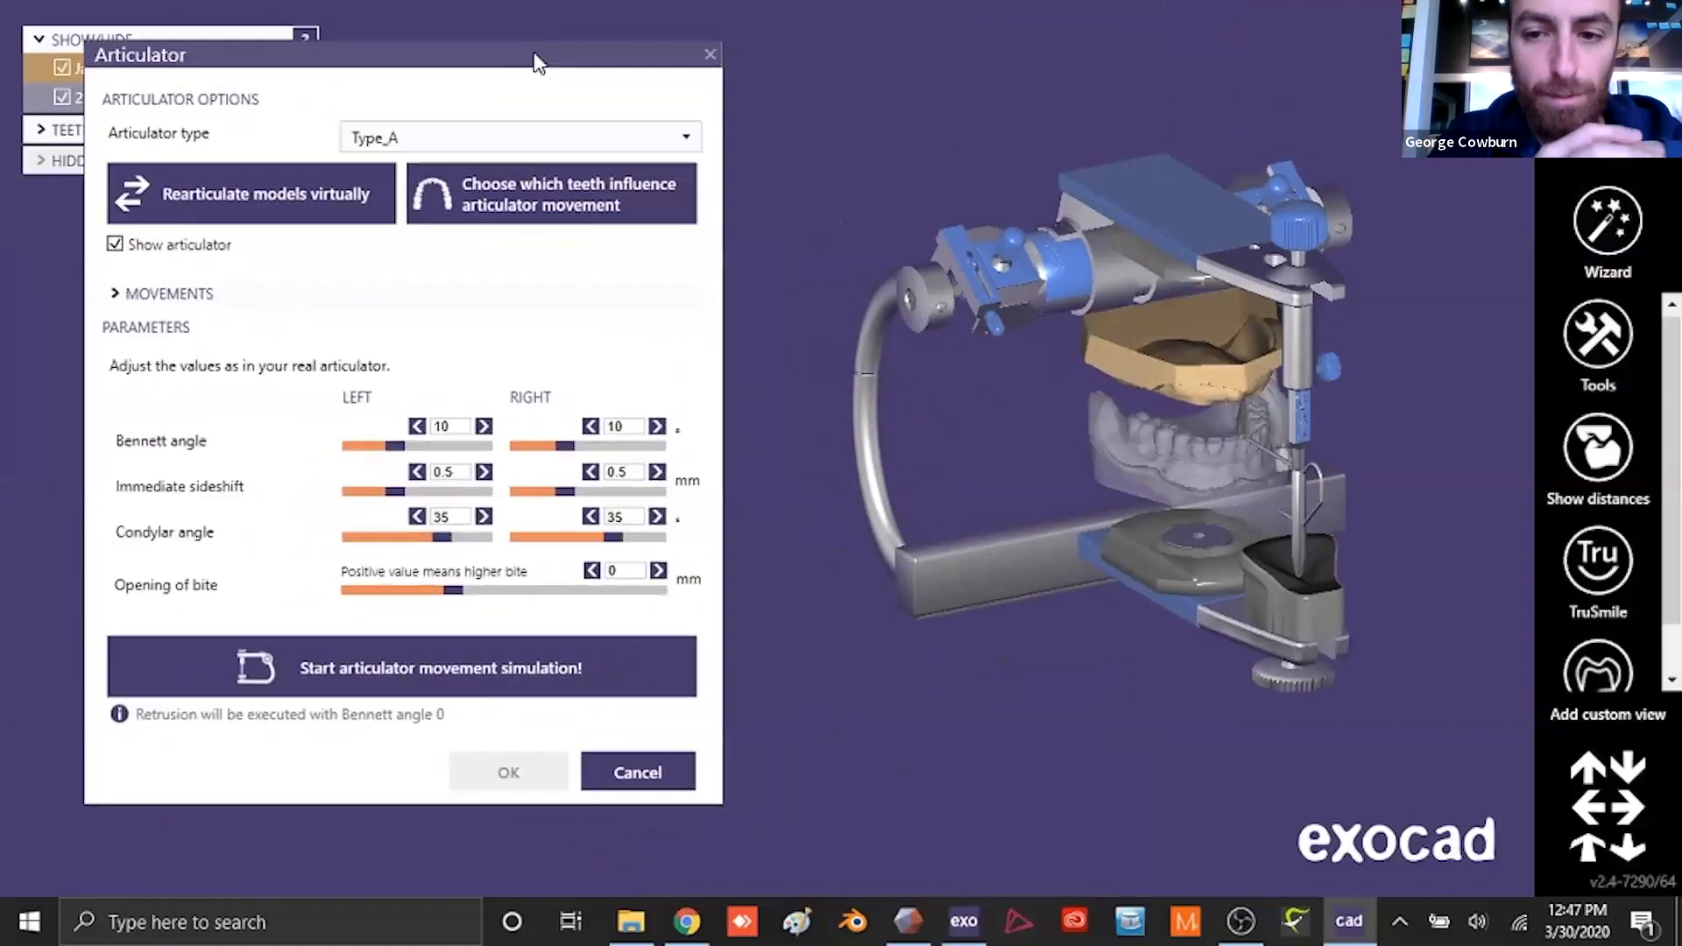
click(686, 142)
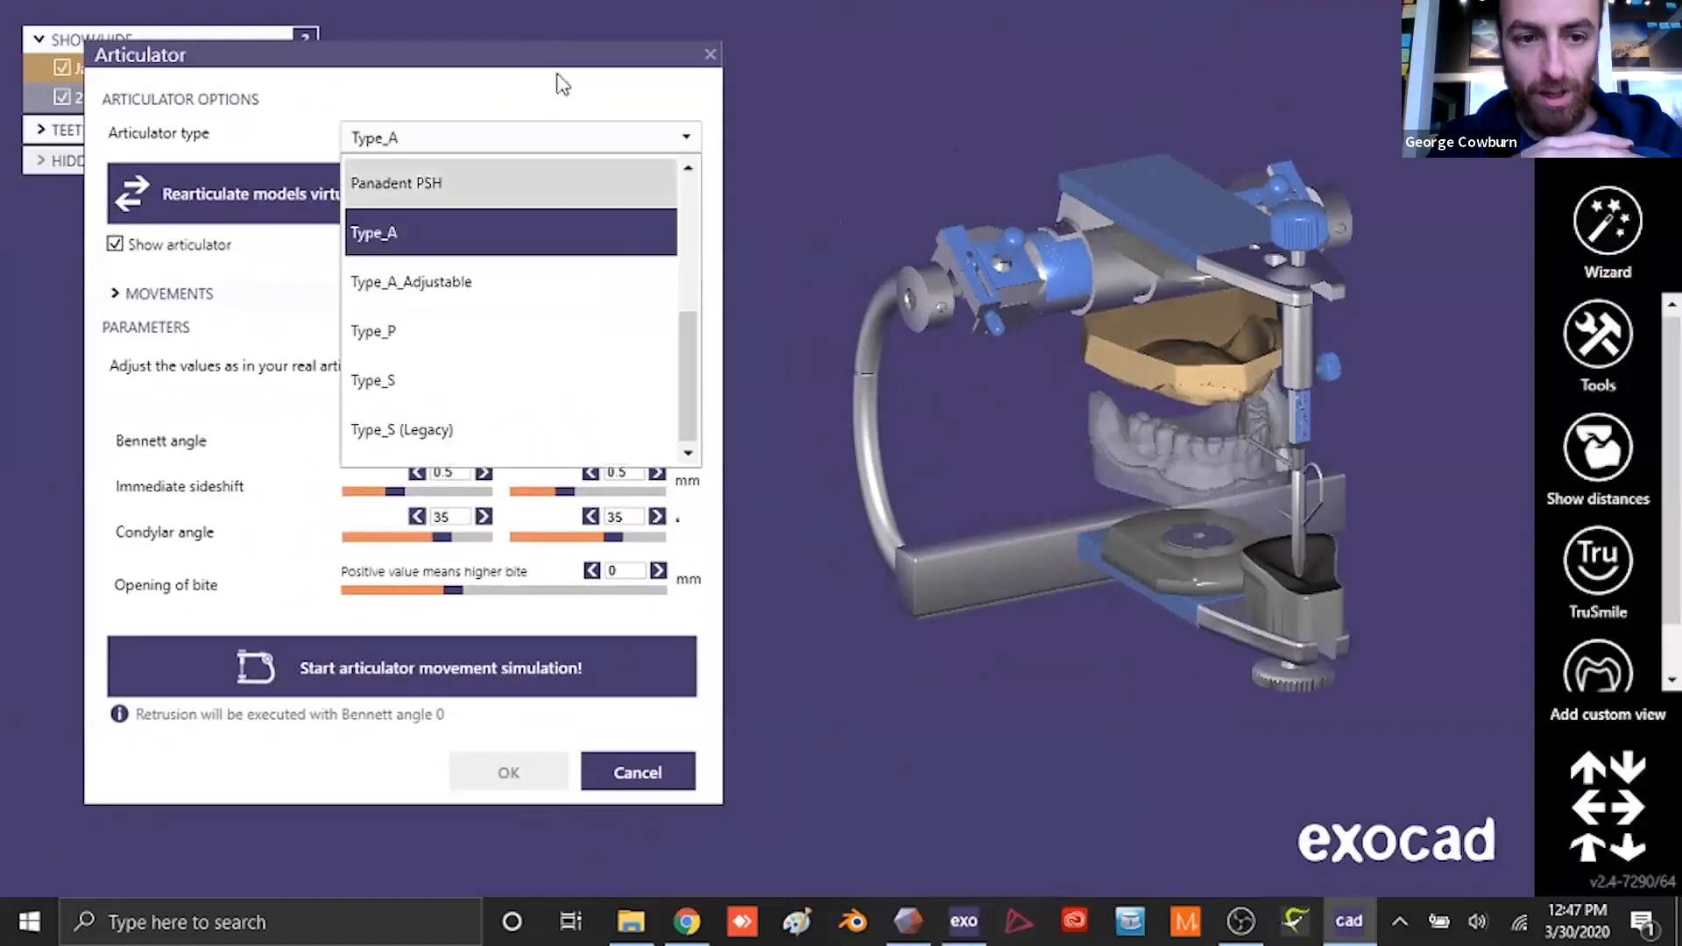
click(543, 107)
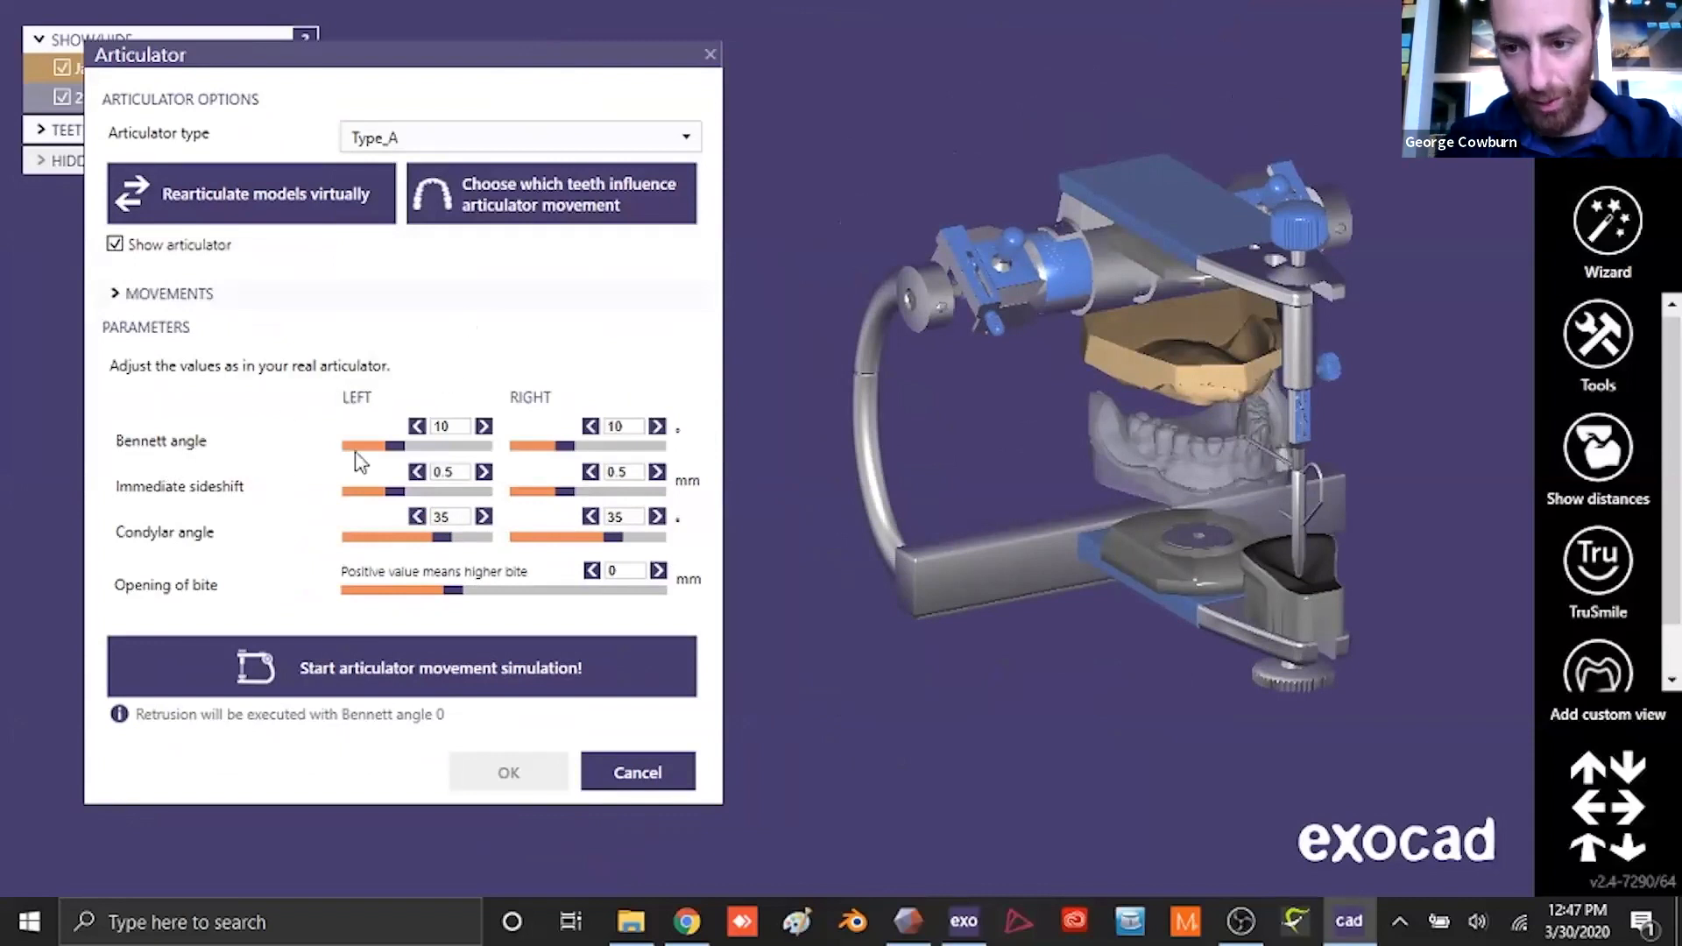
click(417, 426)
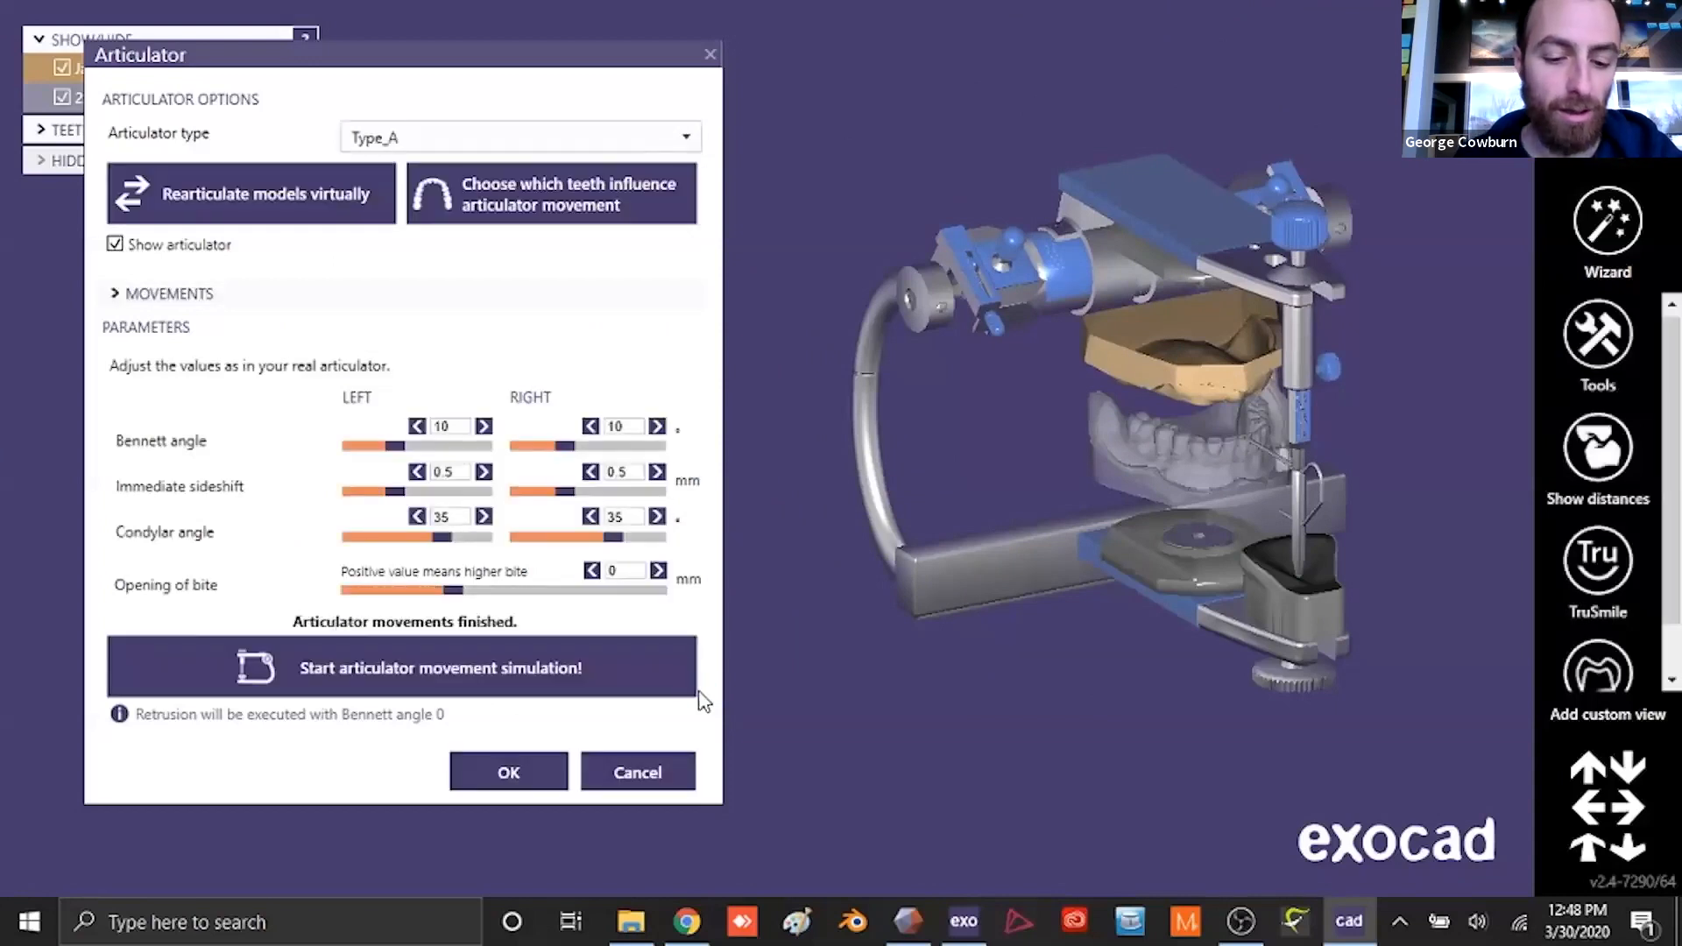
click(507, 772)
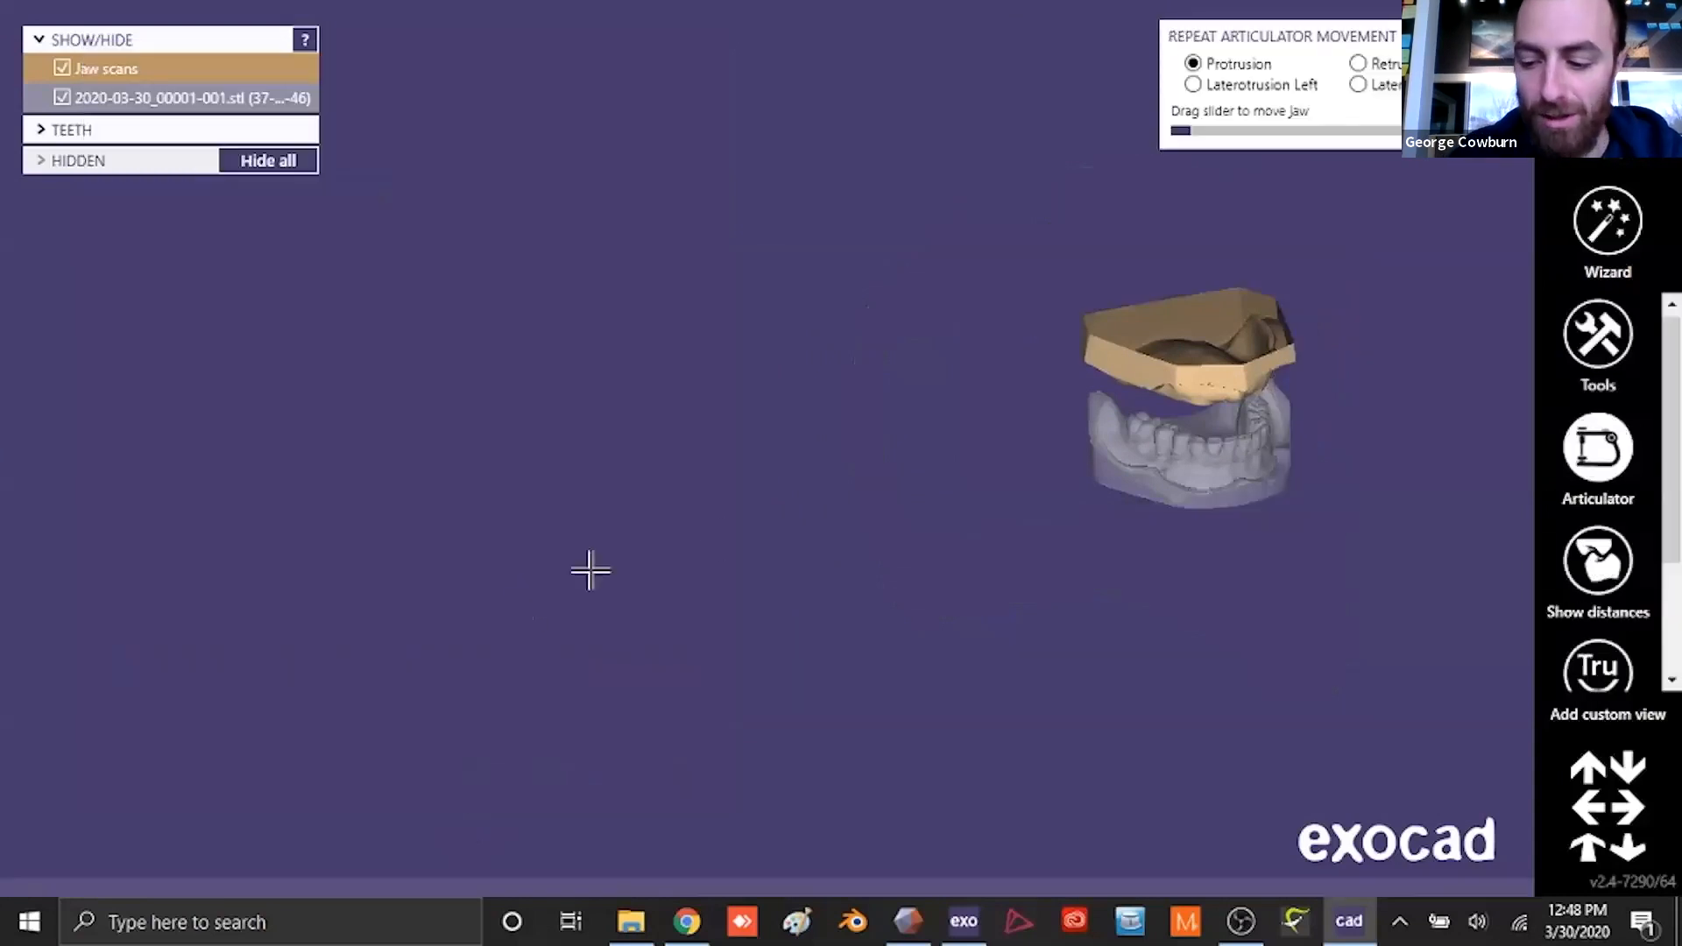
- Turn the jaw scans to a front view and return to the wizard's model analysis stage
middle_drag(1159, 401, 878, 459)
right_drag(940, 526, 945, 510)
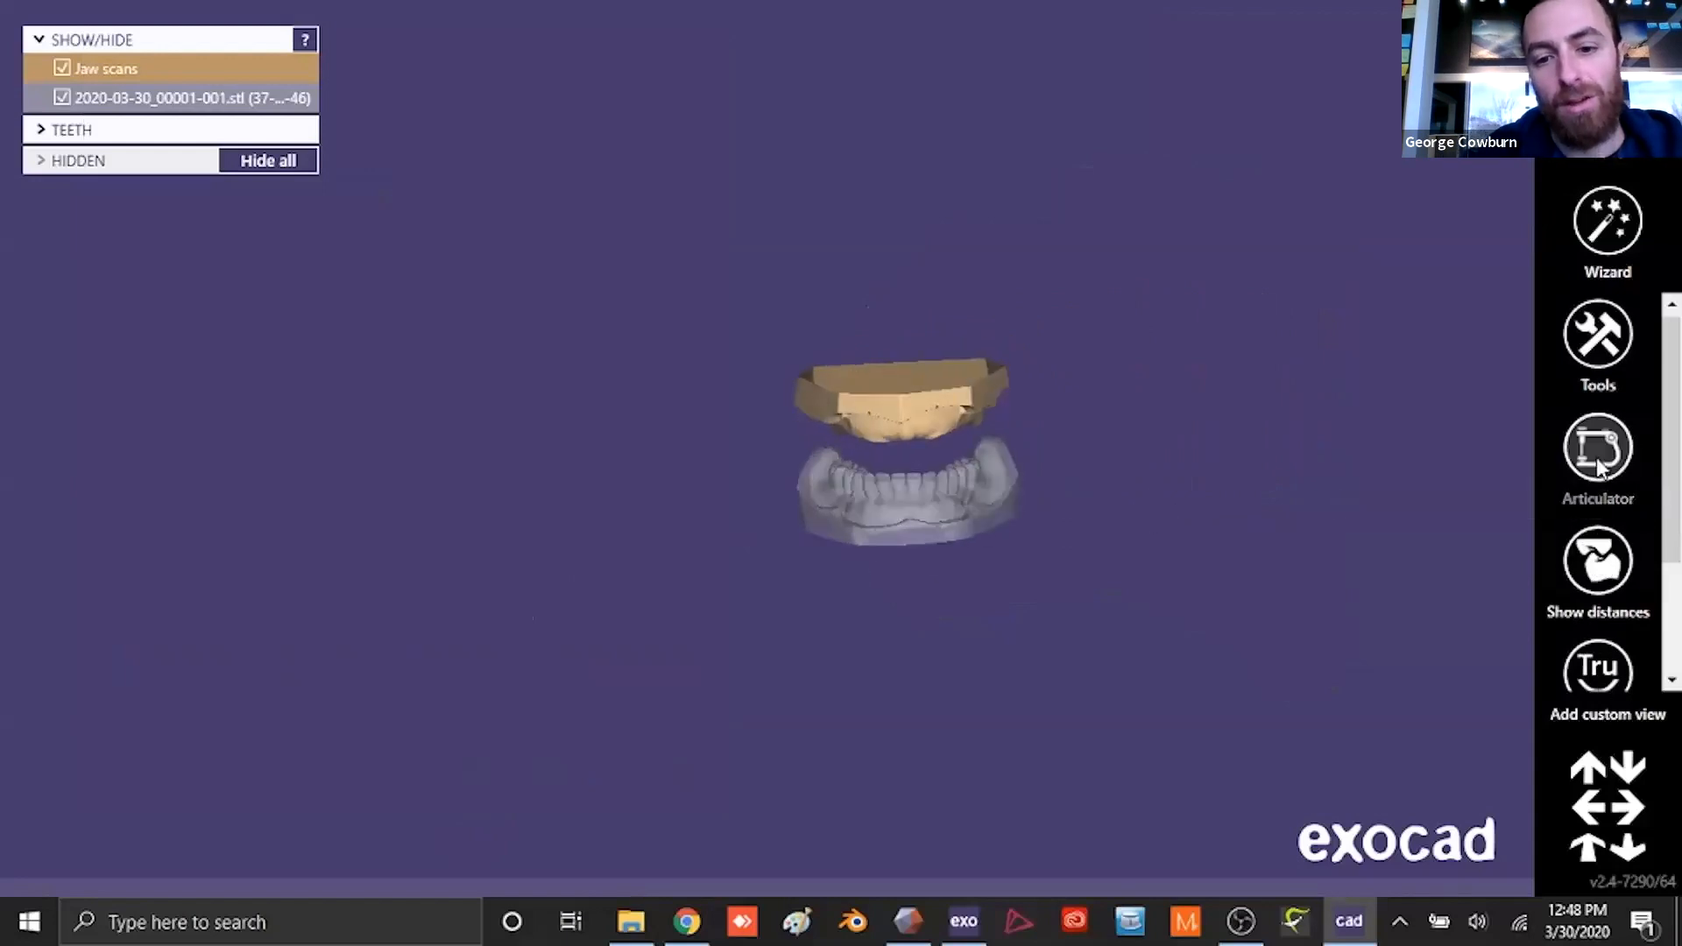
click(1608, 221)
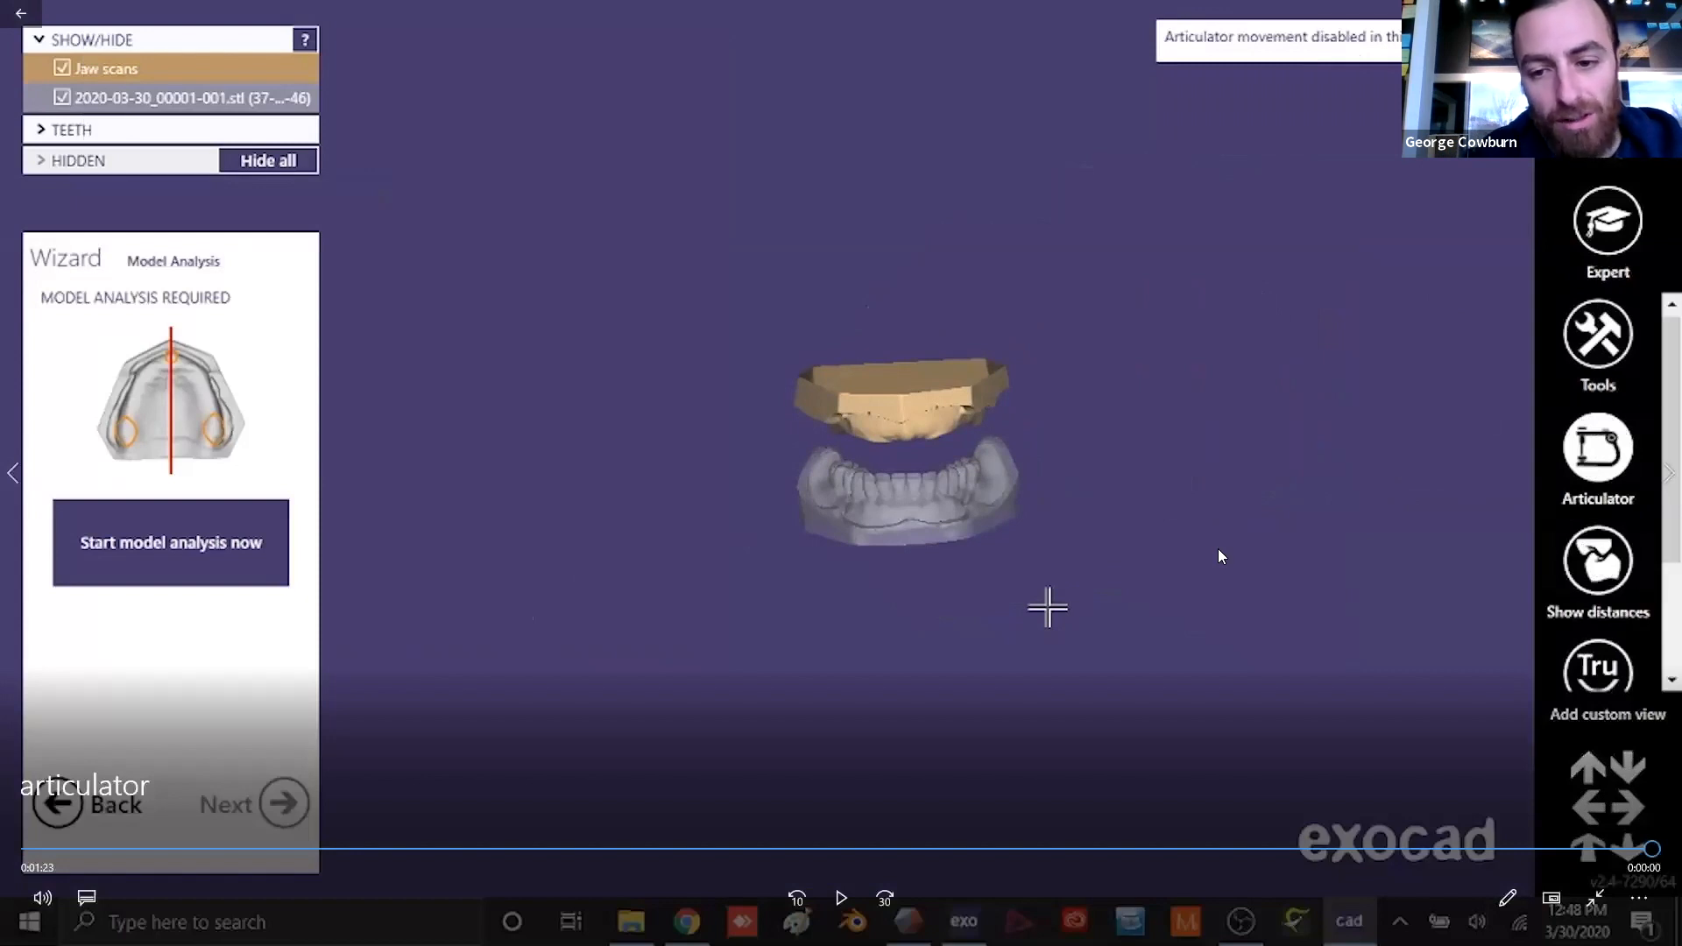
- Revisit the jaw correction part of the articulator video, then close it and open the 2D picture Smile design video from Downloads
click(225, 848)
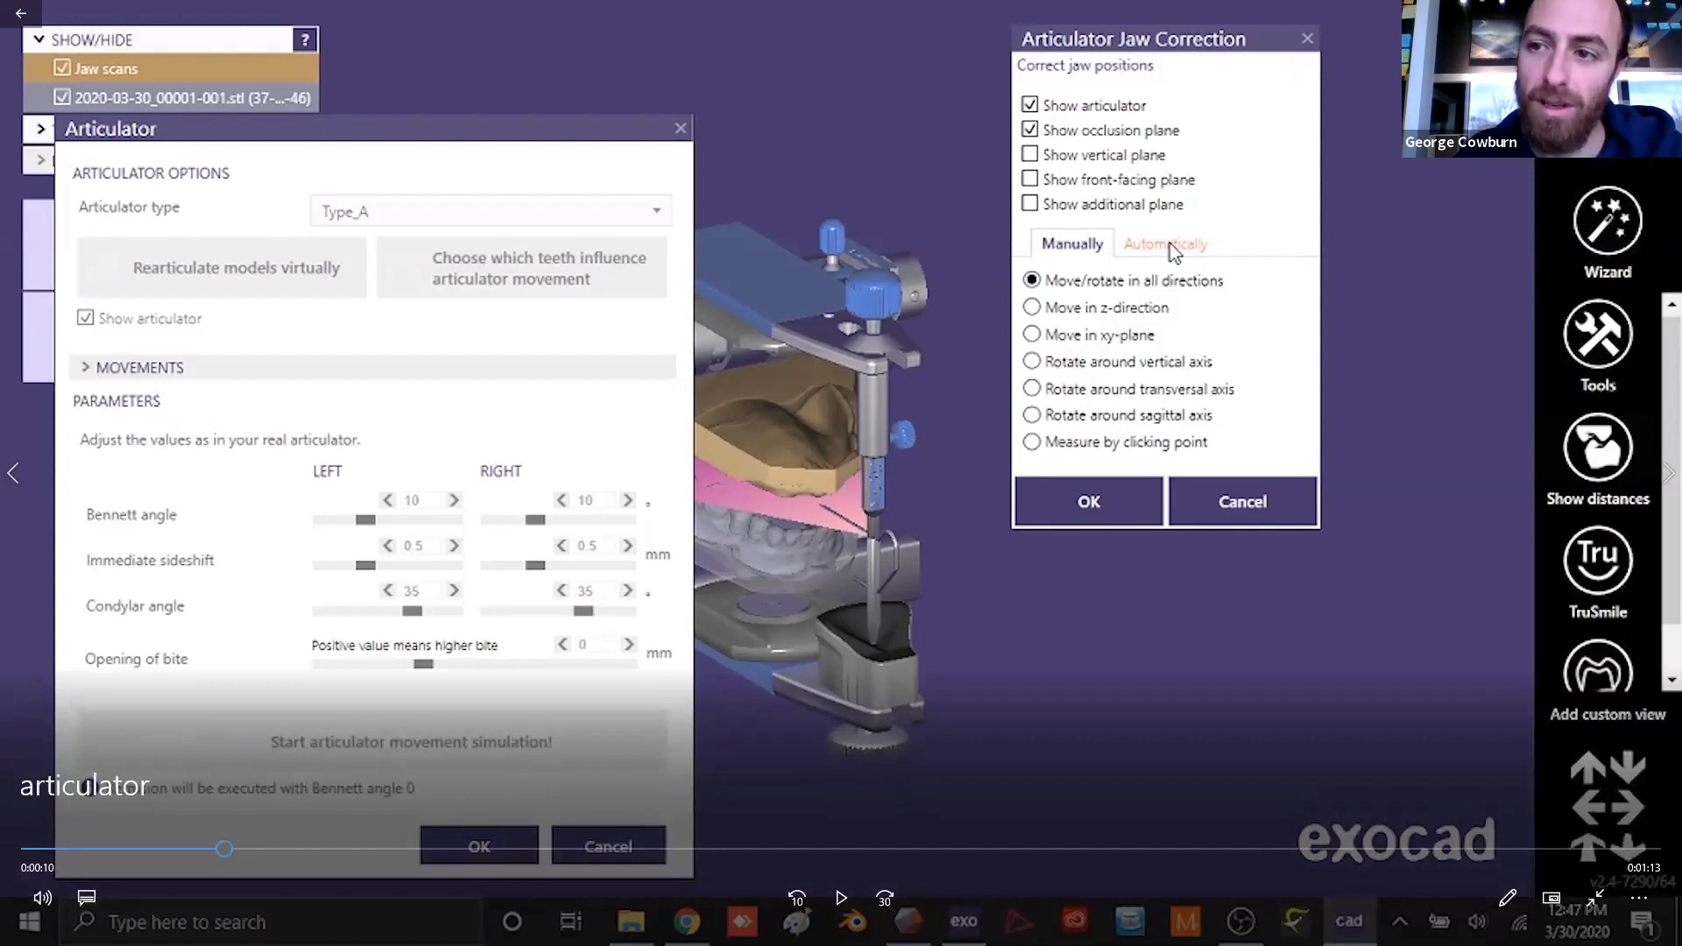
key(alt+F4)
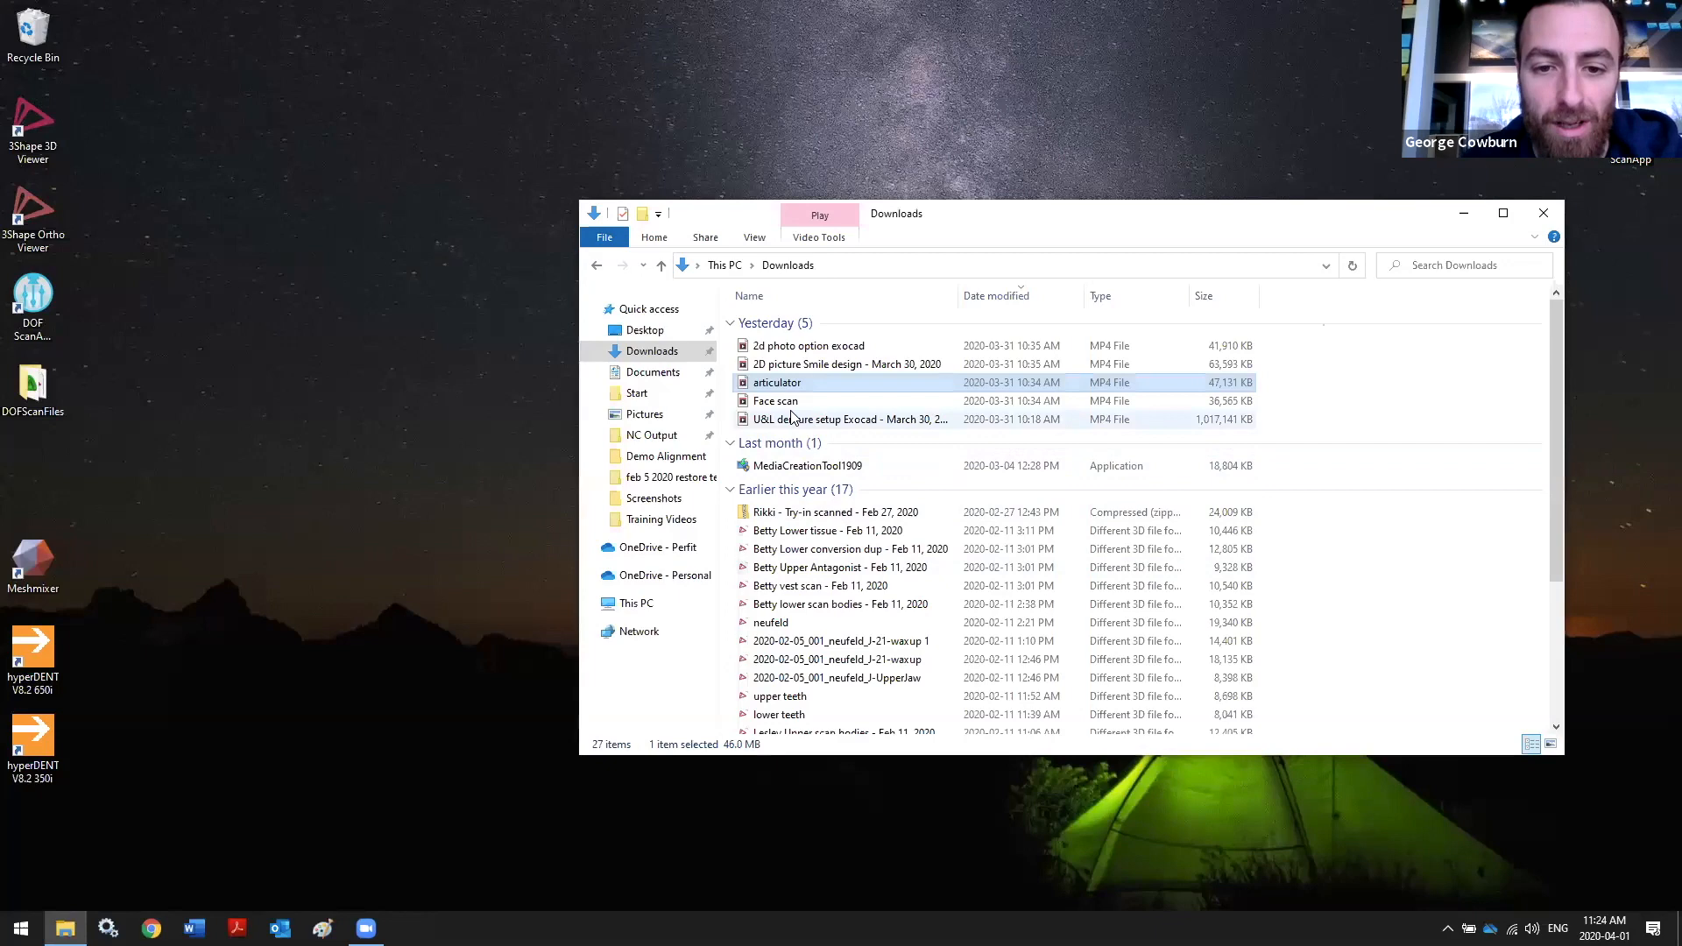
double_click(805, 365)
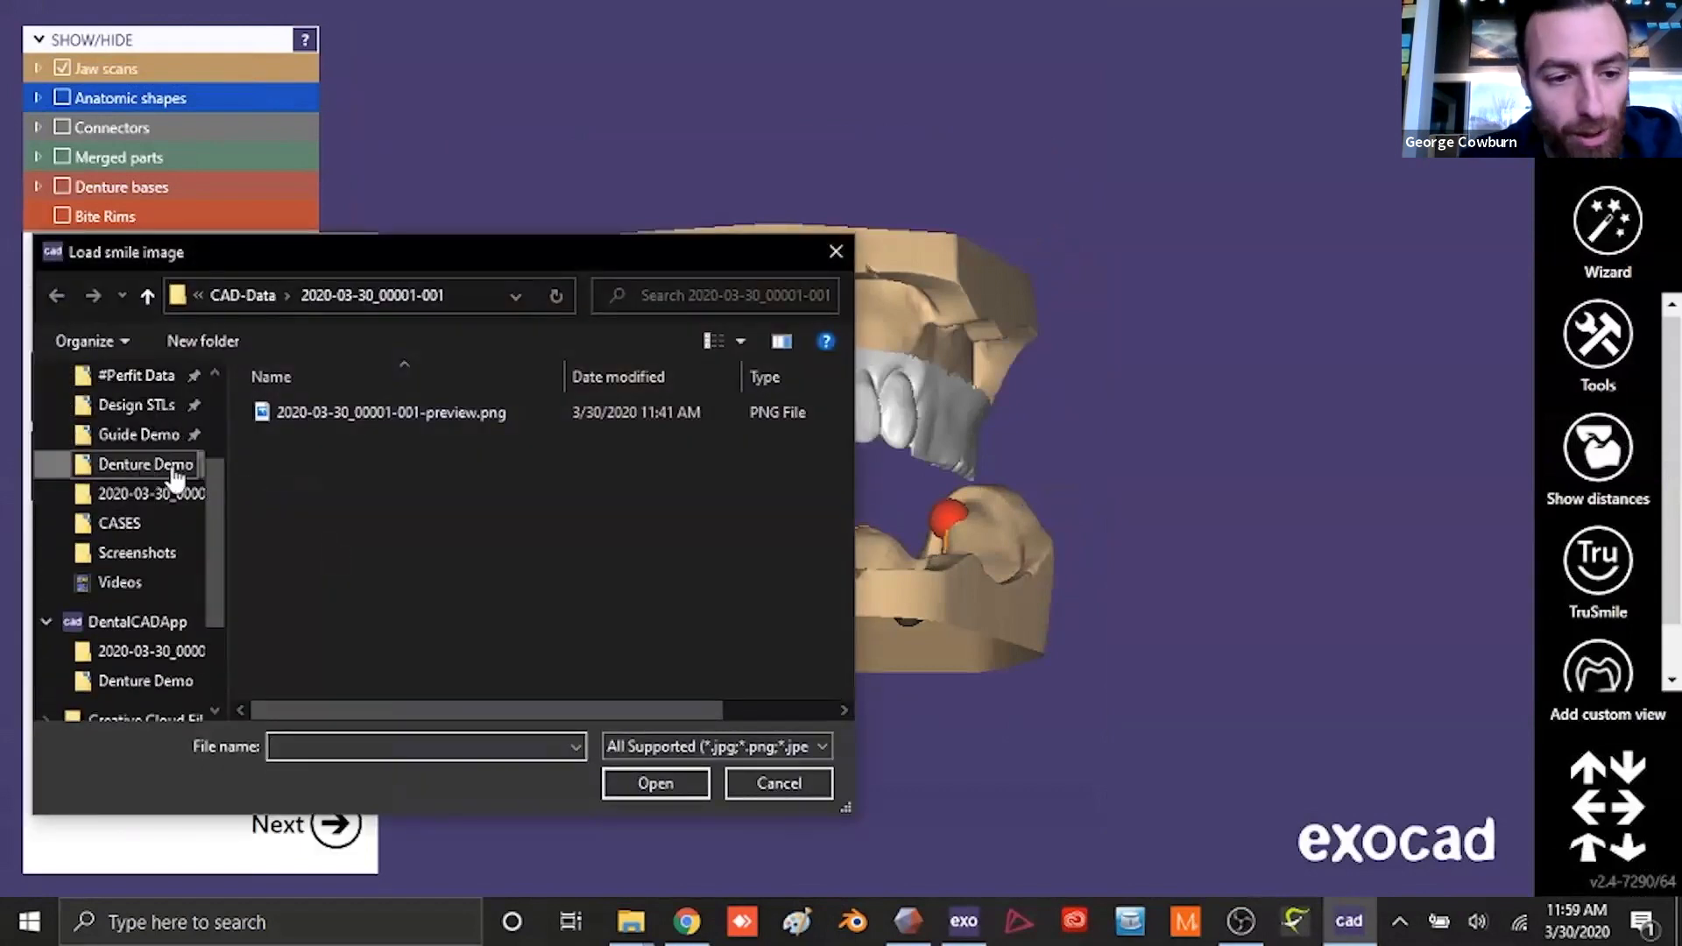
- Load picture.png as the smile image and show the "to align picture.stl" scan for the alignment
double_click(303, 412)
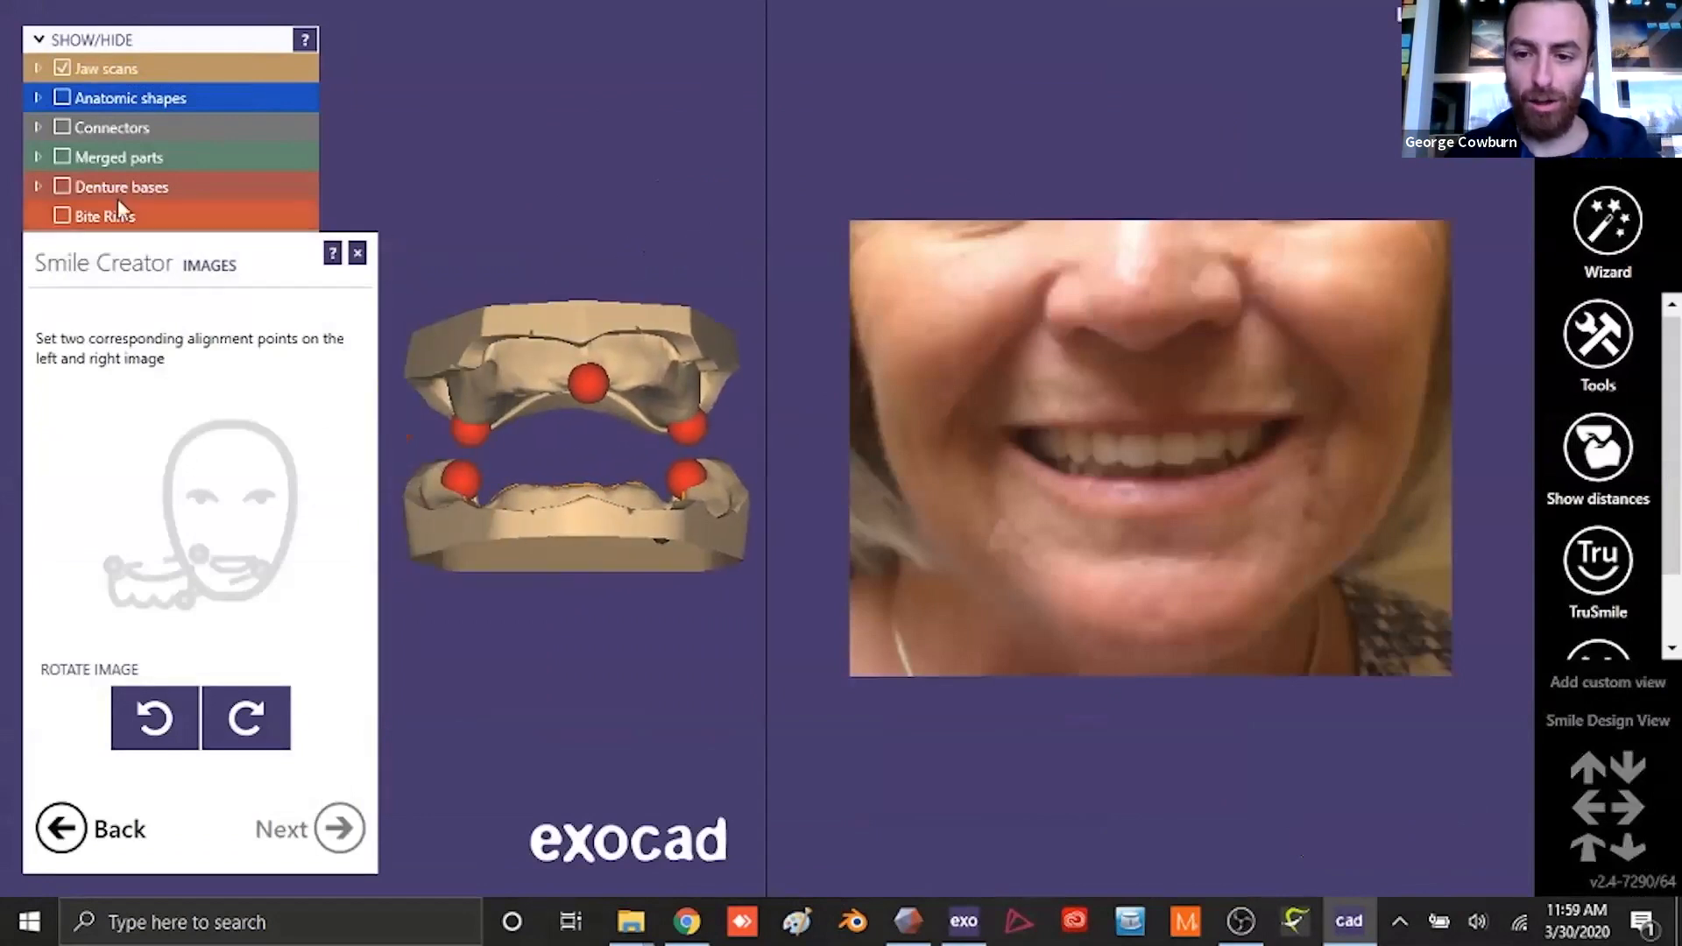
mouse_move(133, 65)
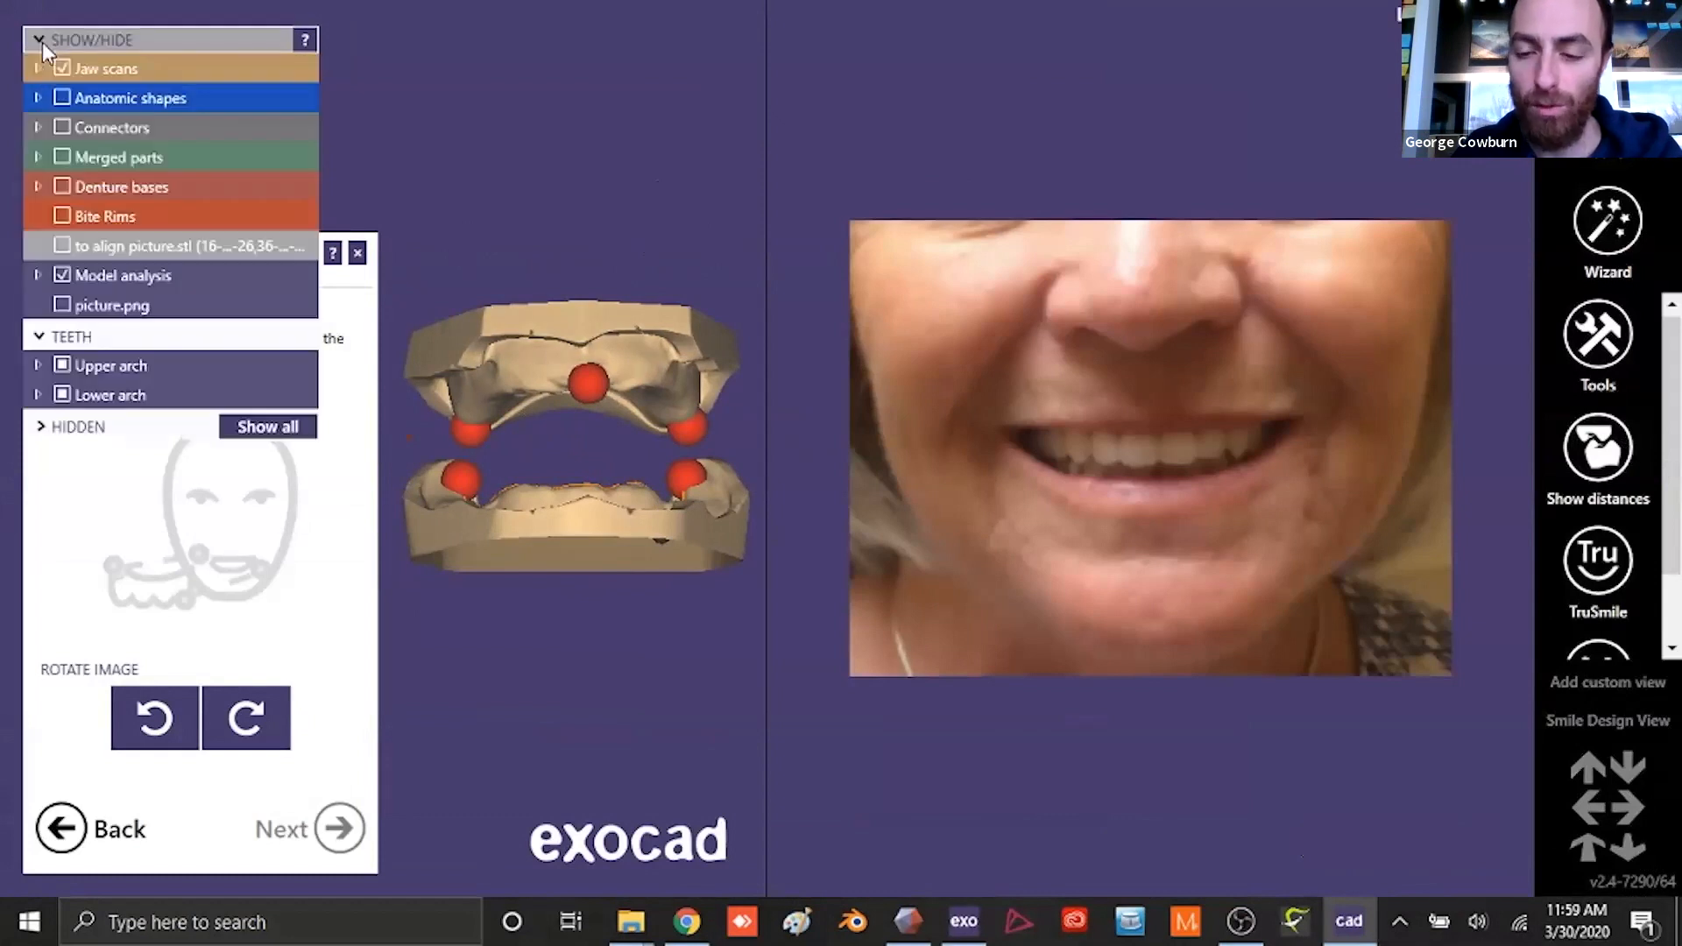
click(61, 247)
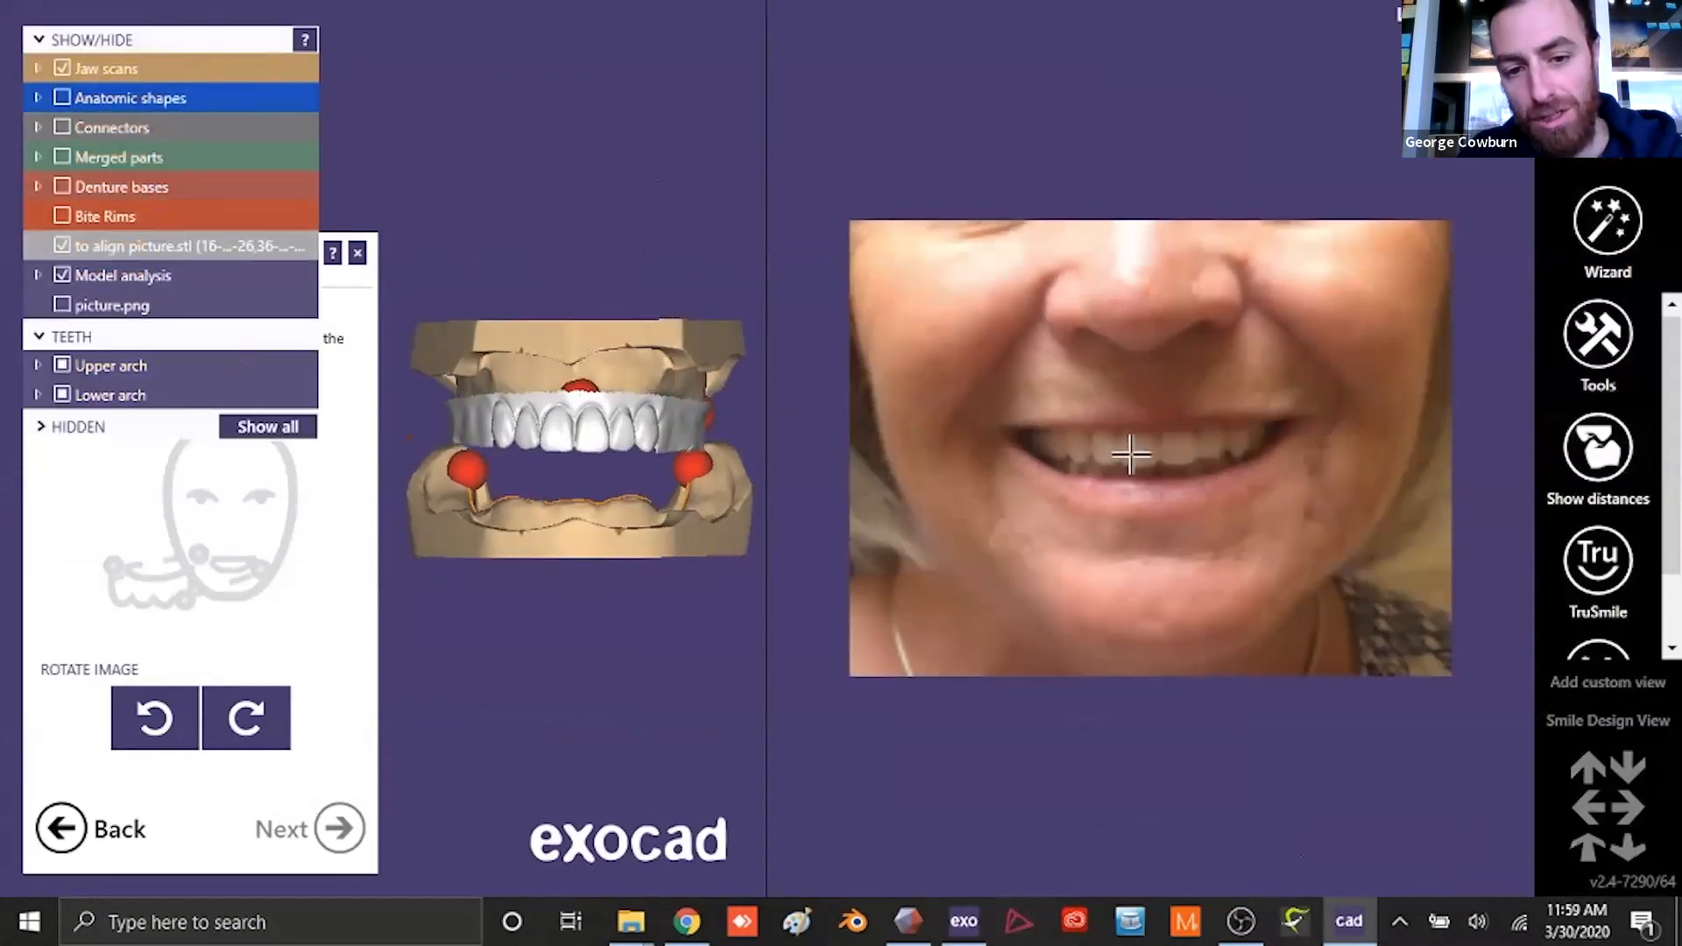
- Place two corresponding alignment points on the upper canine tips in the smile image and the tooth scan, and proceed to fine-tuning
scroll(1157, 383, up, 1)
scroll(1157, 383, up, 3)
scroll(575, 387, up, 5)
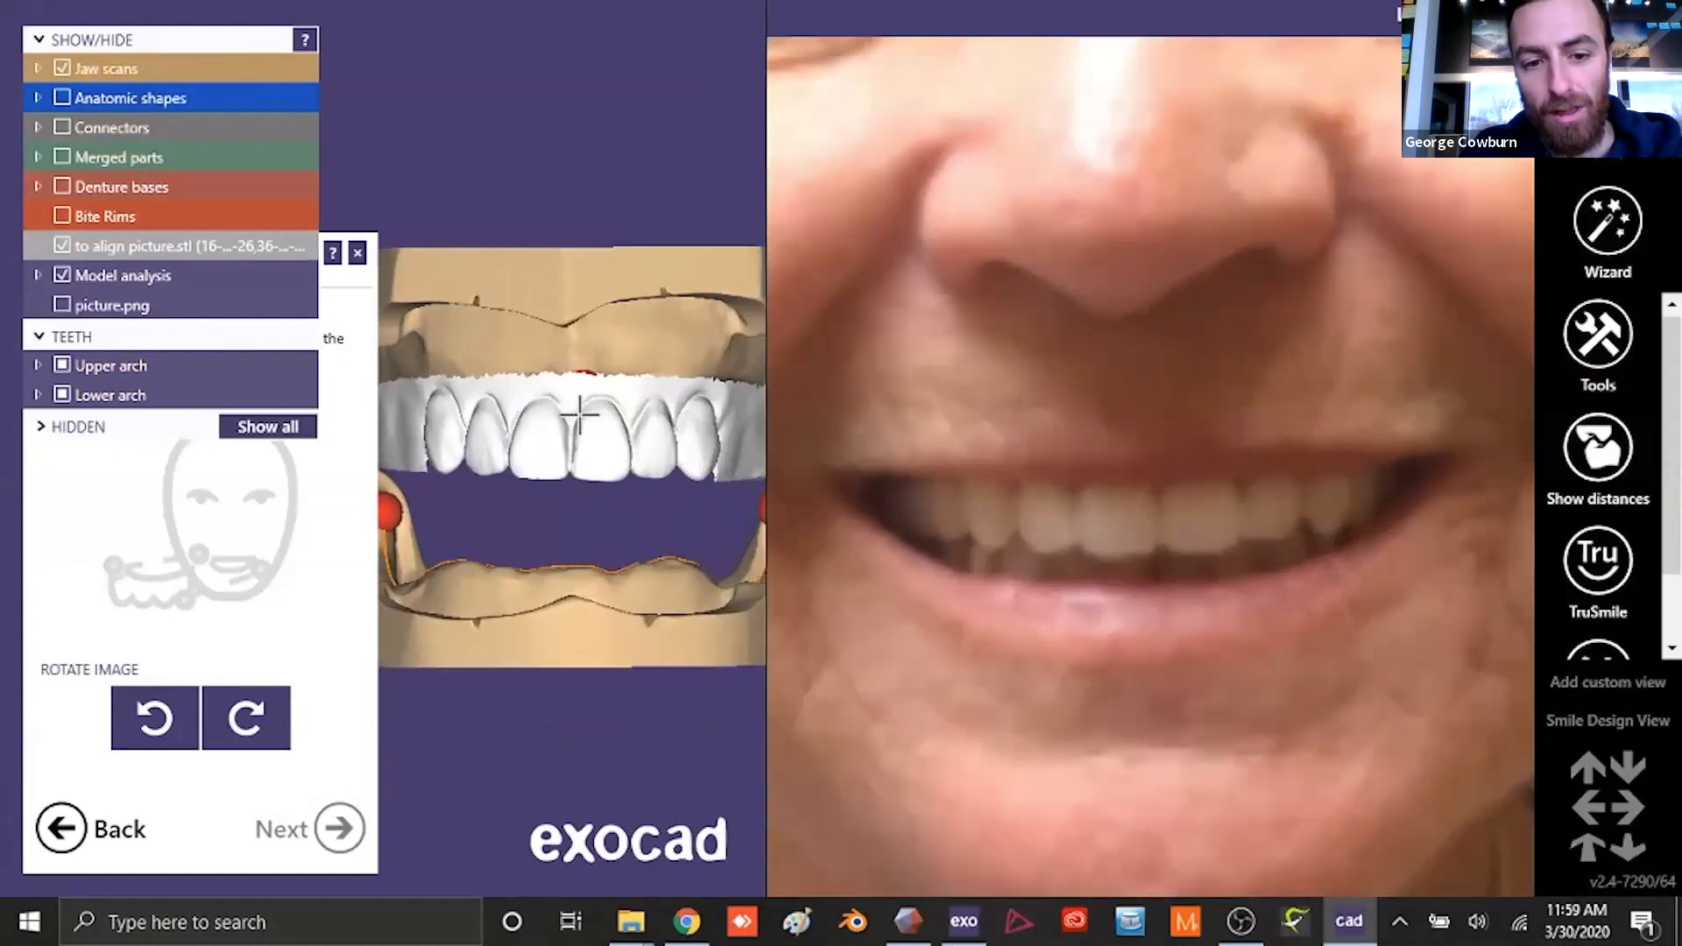
scroll(634, 434, down, 4)
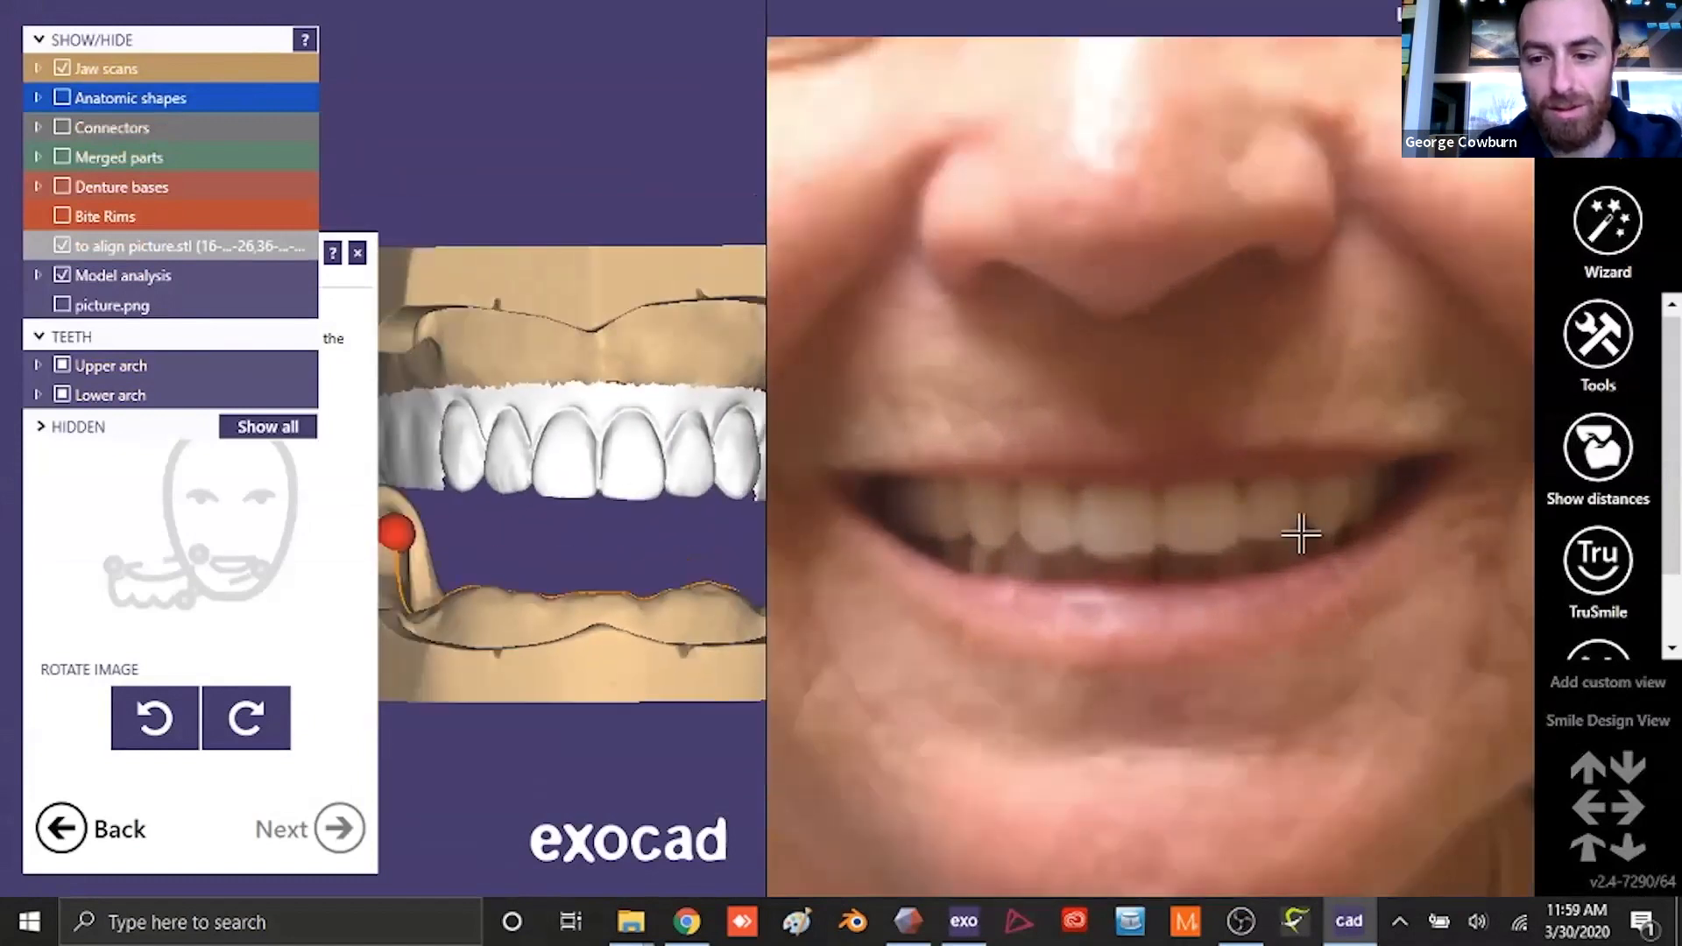
click(1328, 534)
click(735, 495)
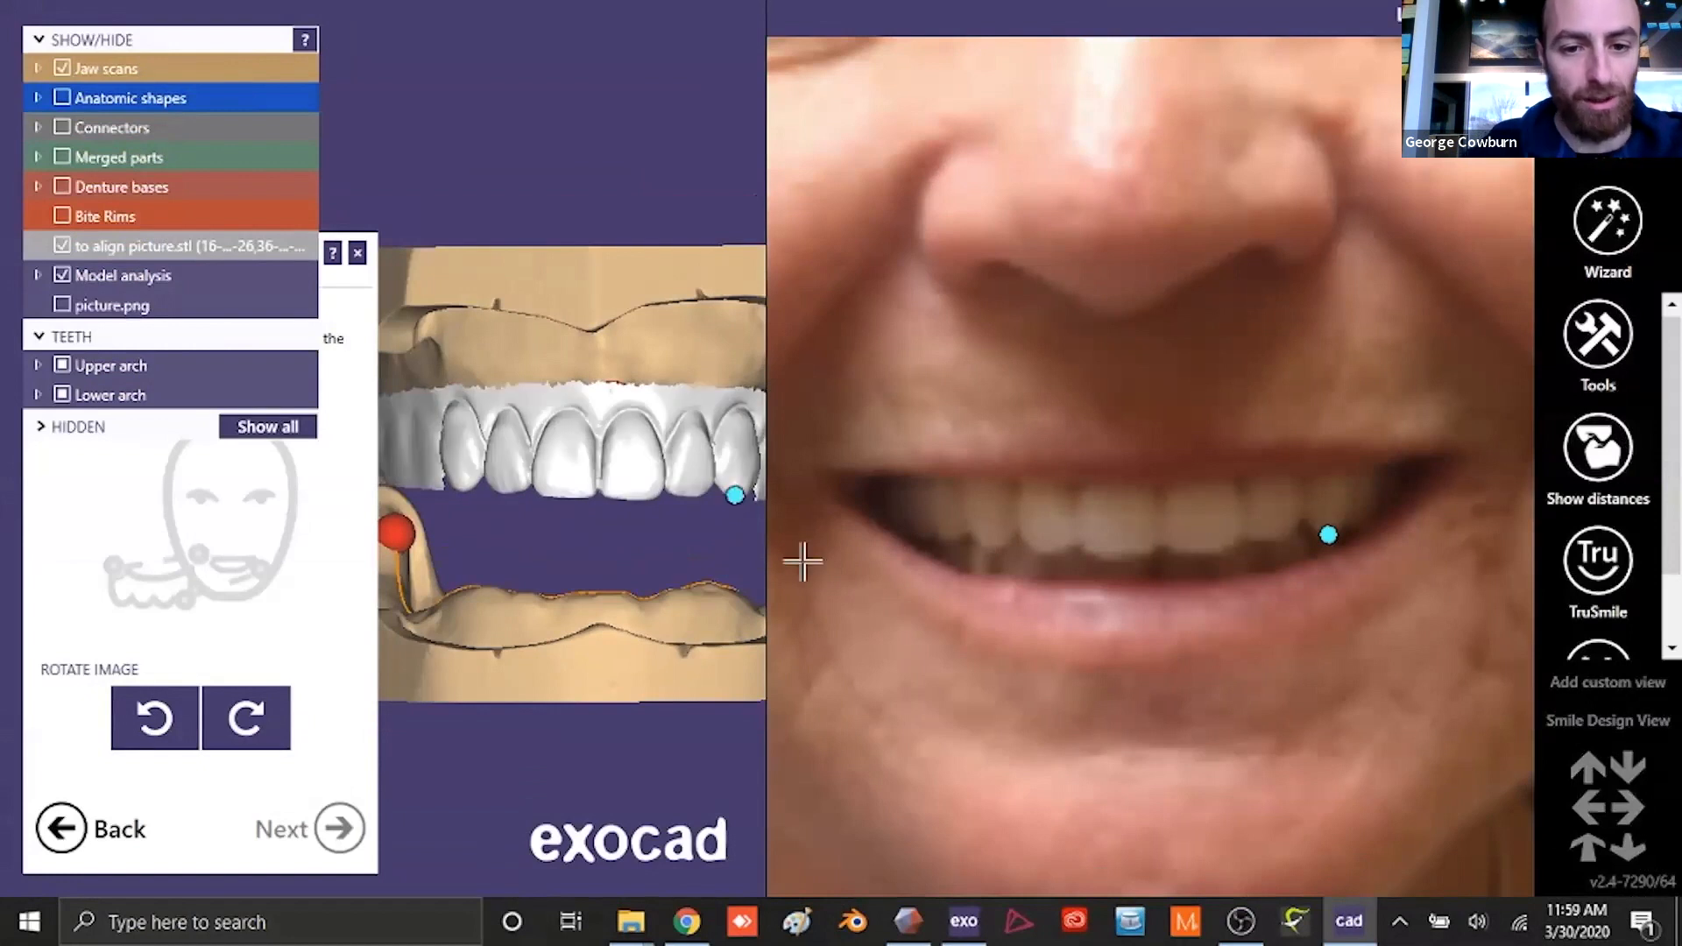
click(991, 546)
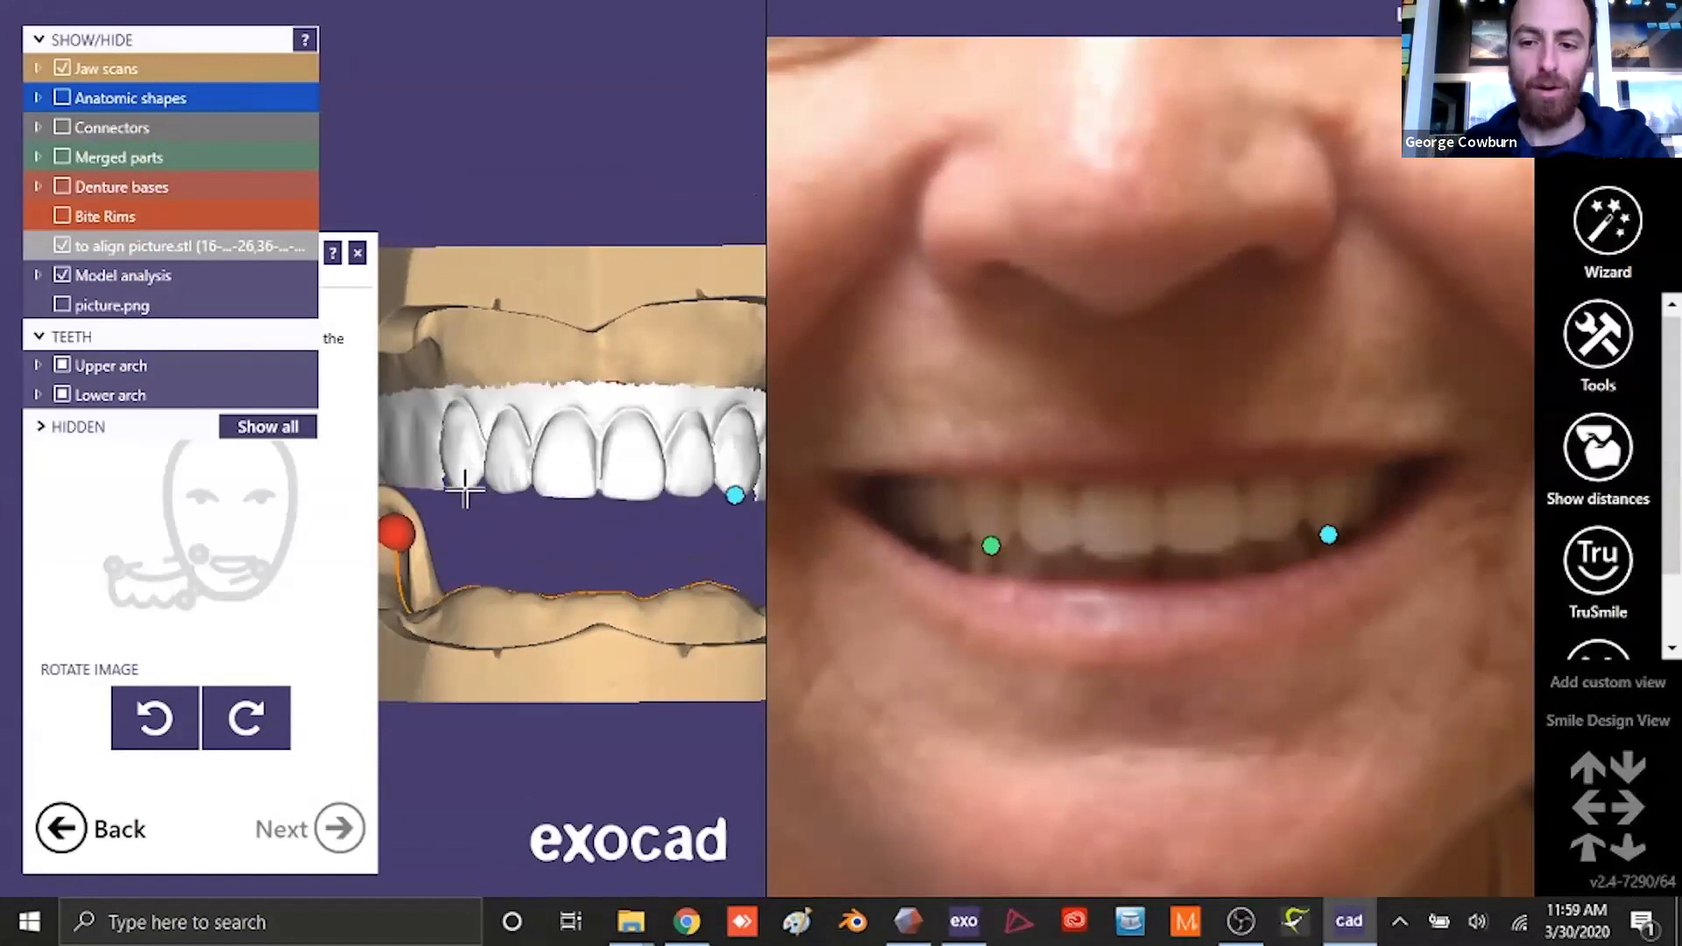
click(461, 488)
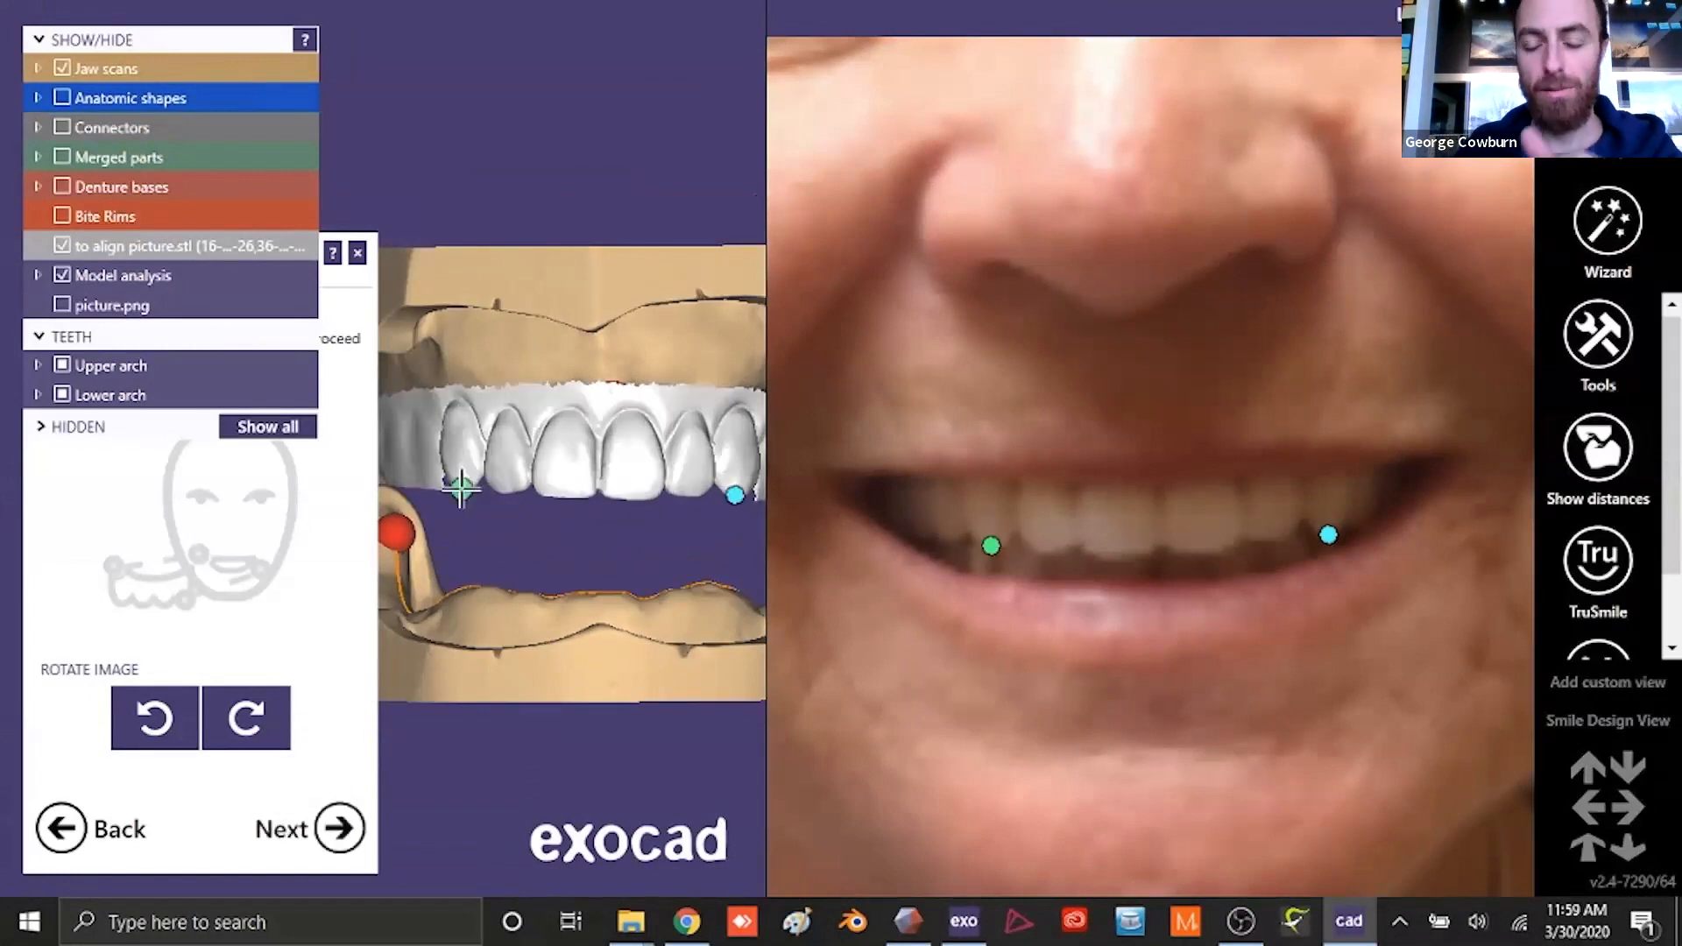
click(351, 829)
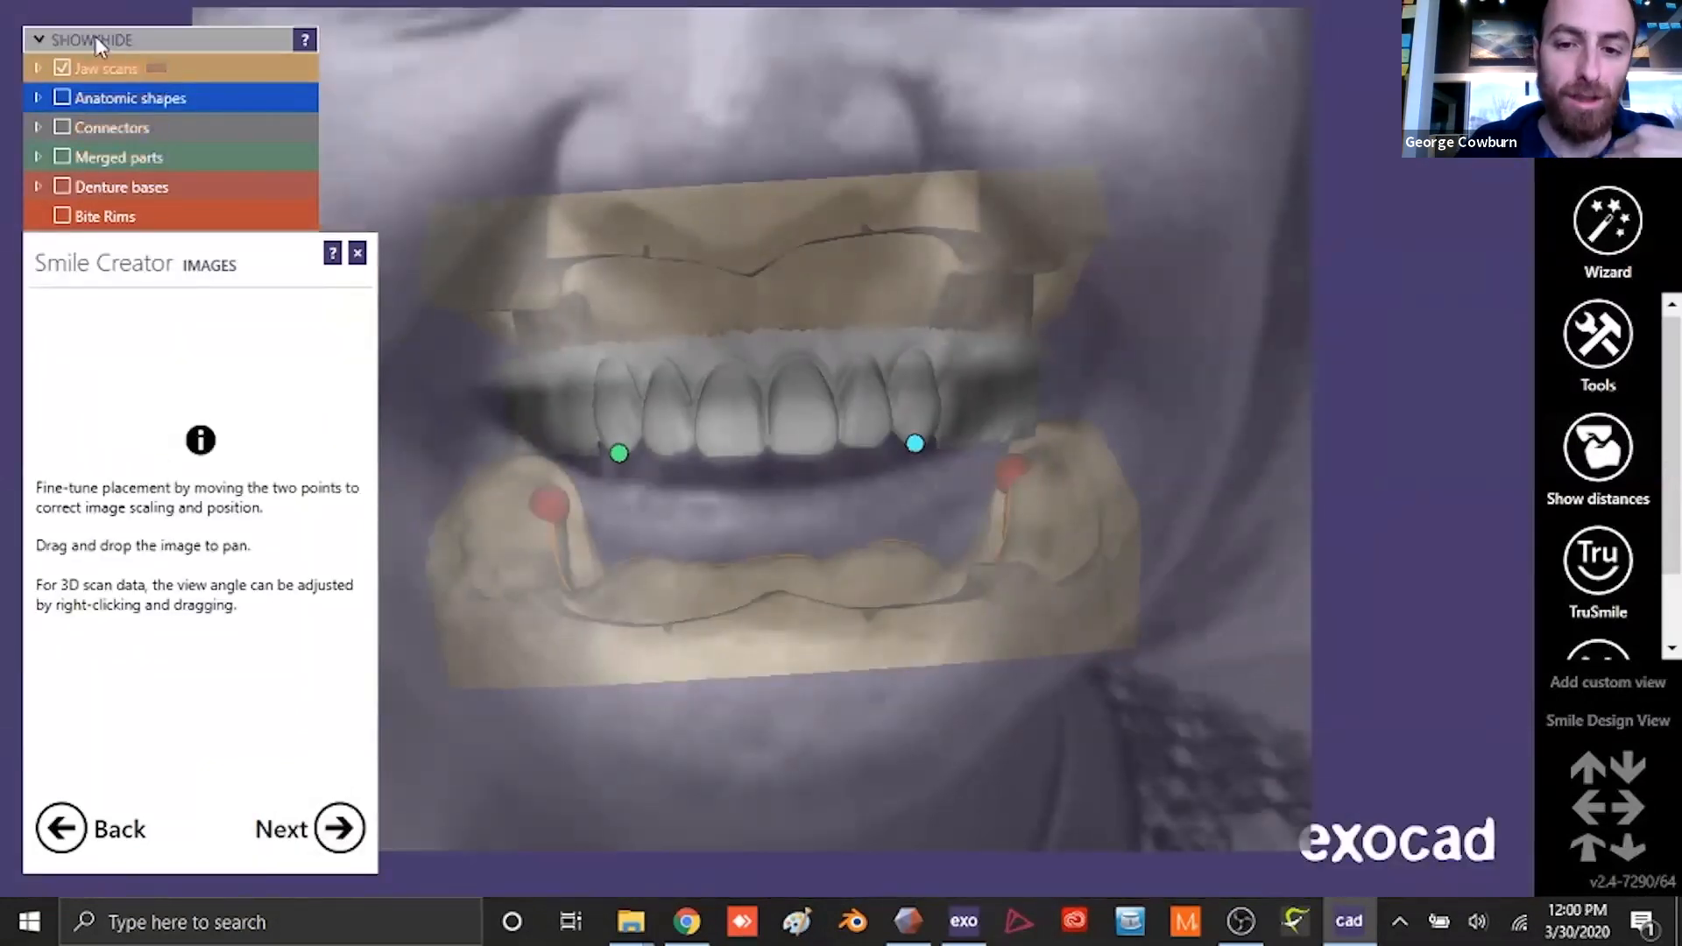
- Check the image-to-scan alignment by adjusting the transparency of picture.png, and proceed to the lip line
click(96, 38)
click(95, 38)
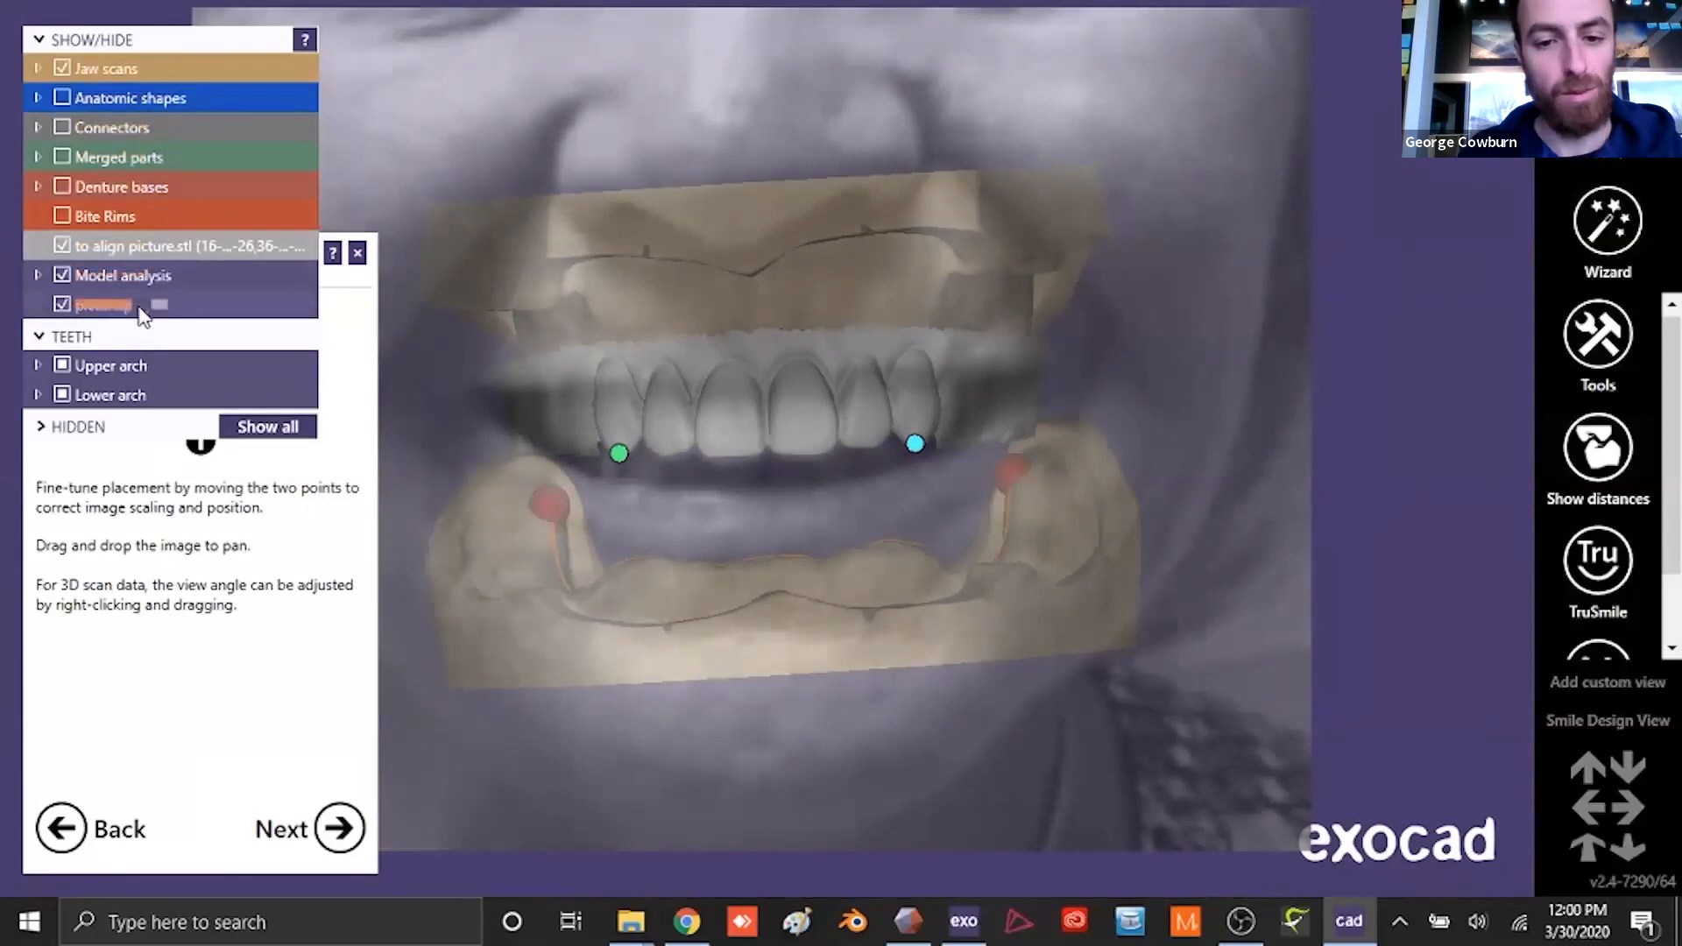
drag(141, 305, 141, 304)
drag(704, 411, 704, 404)
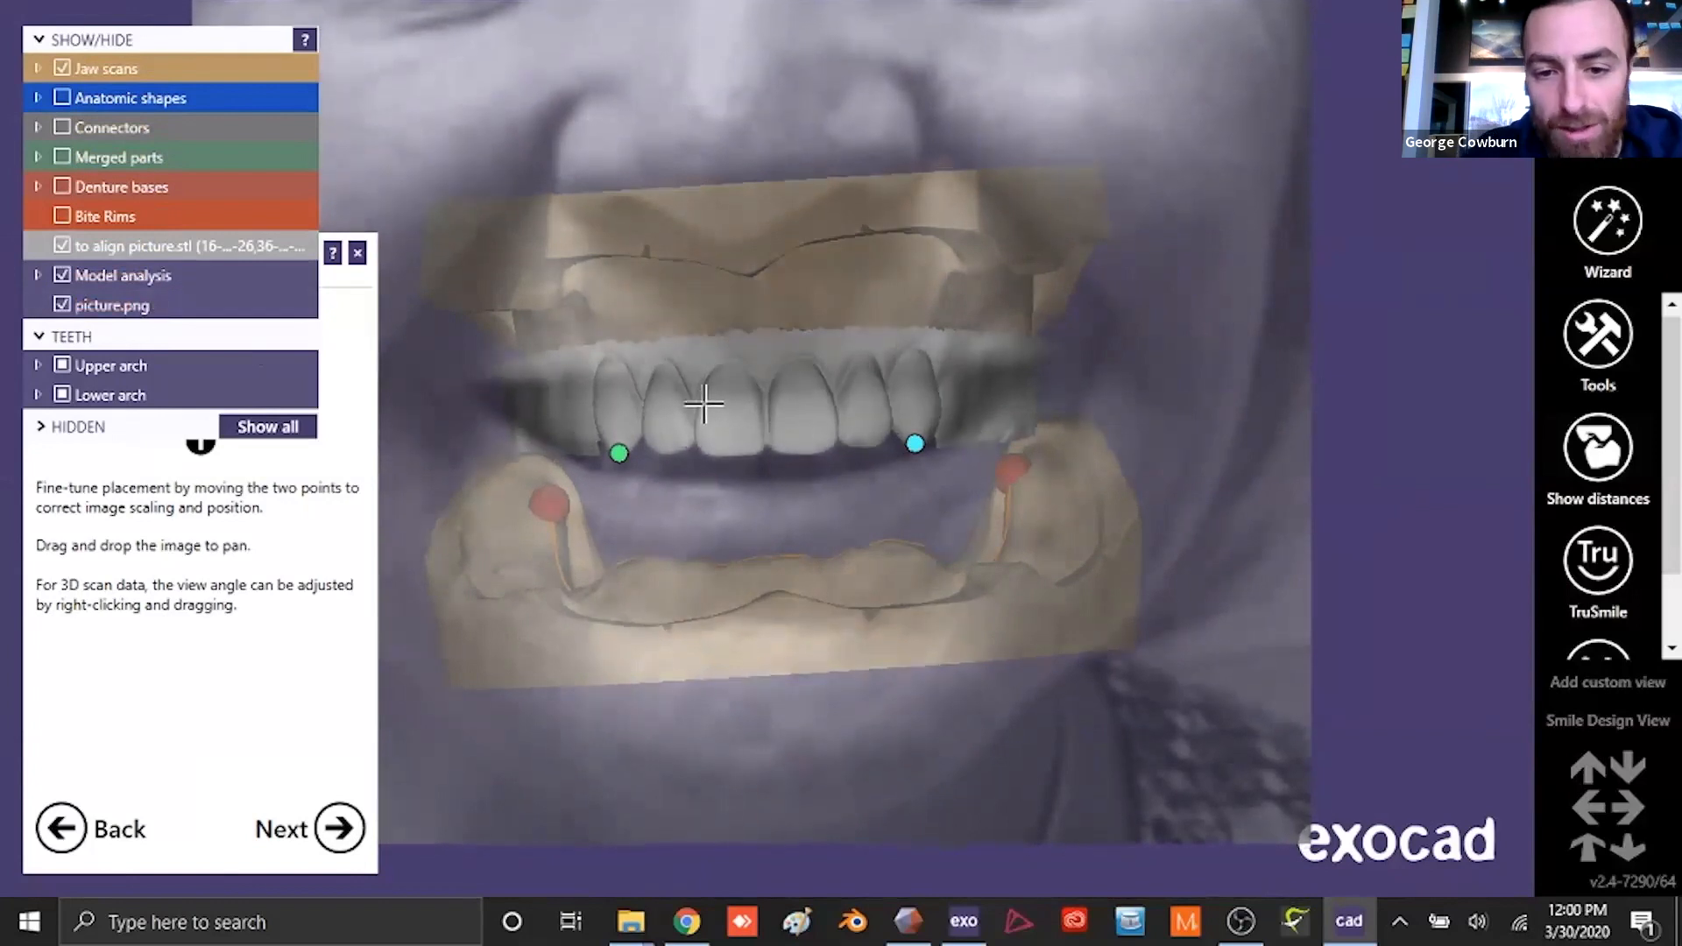
mouse_move(147, 312)
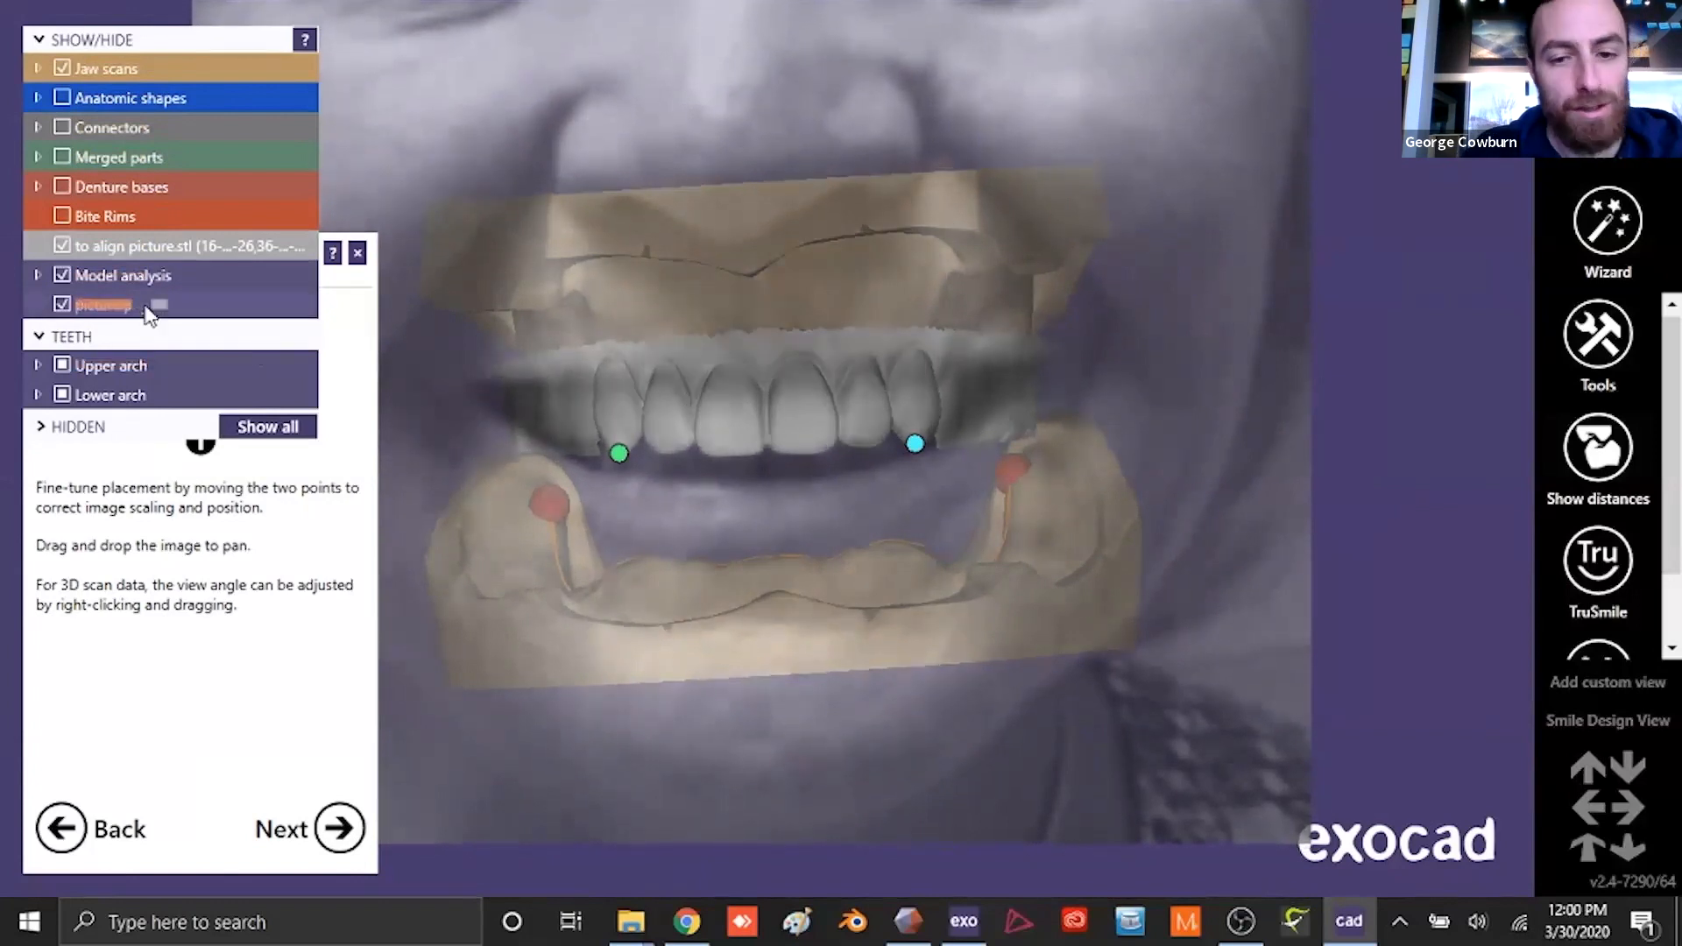
mouse_move(147, 313)
mouse_down()
mouse_move(130, 310)
mouse_move(166, 309)
mouse_move(145, 303)
mouse_up()
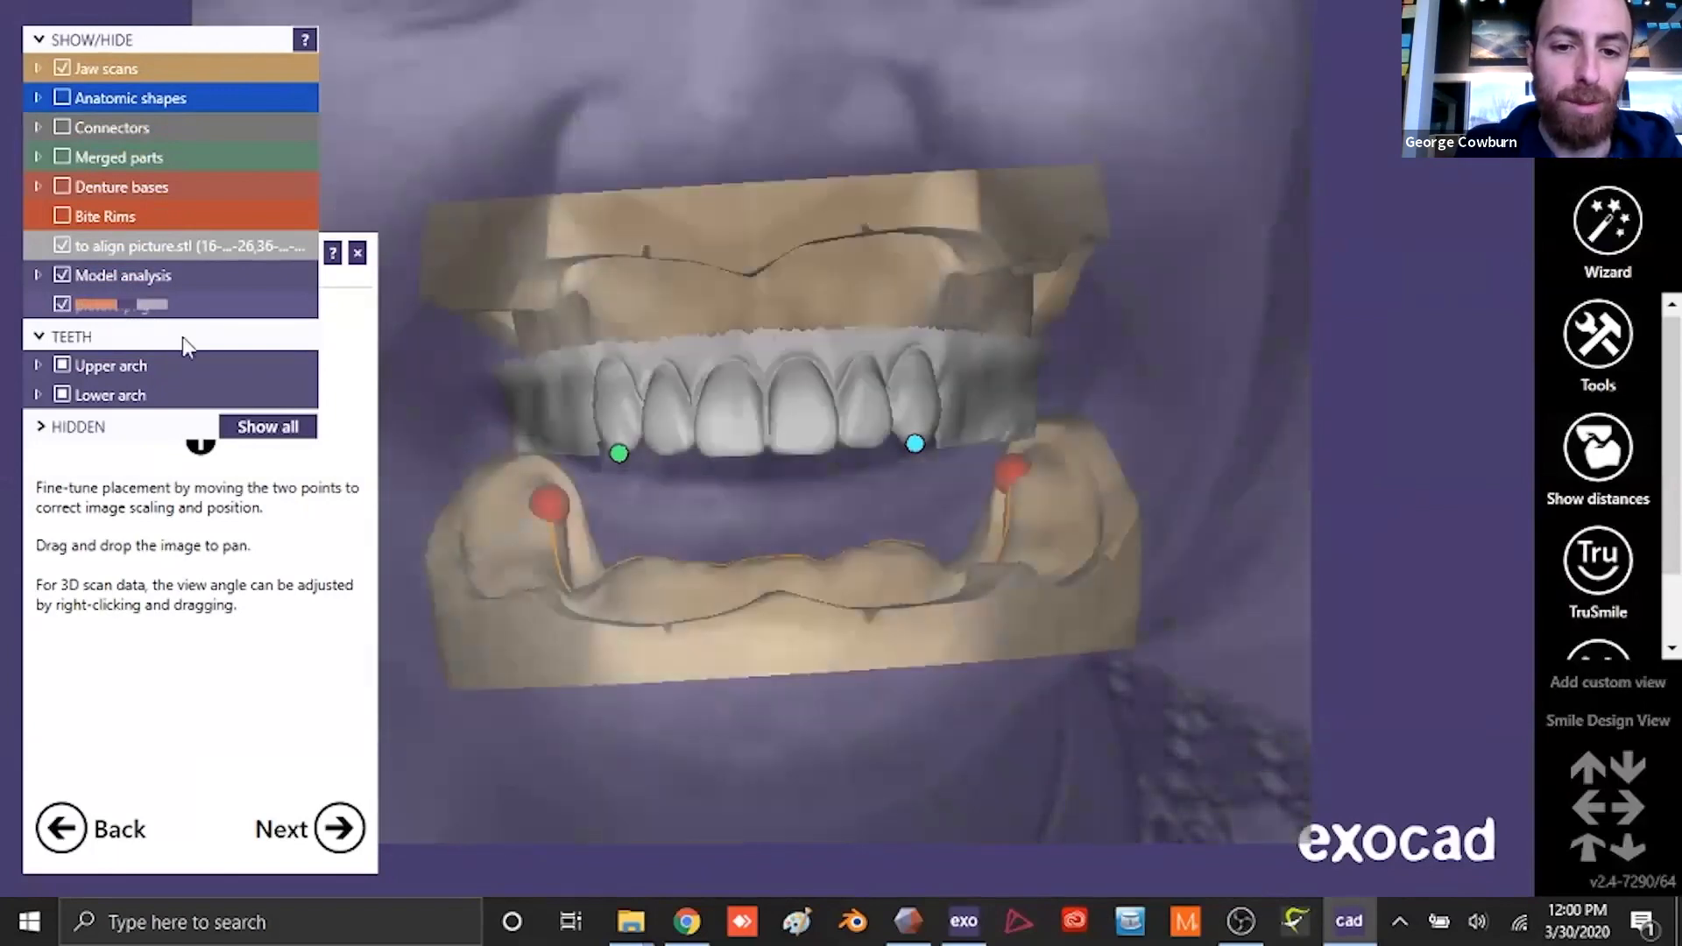
click(339, 827)
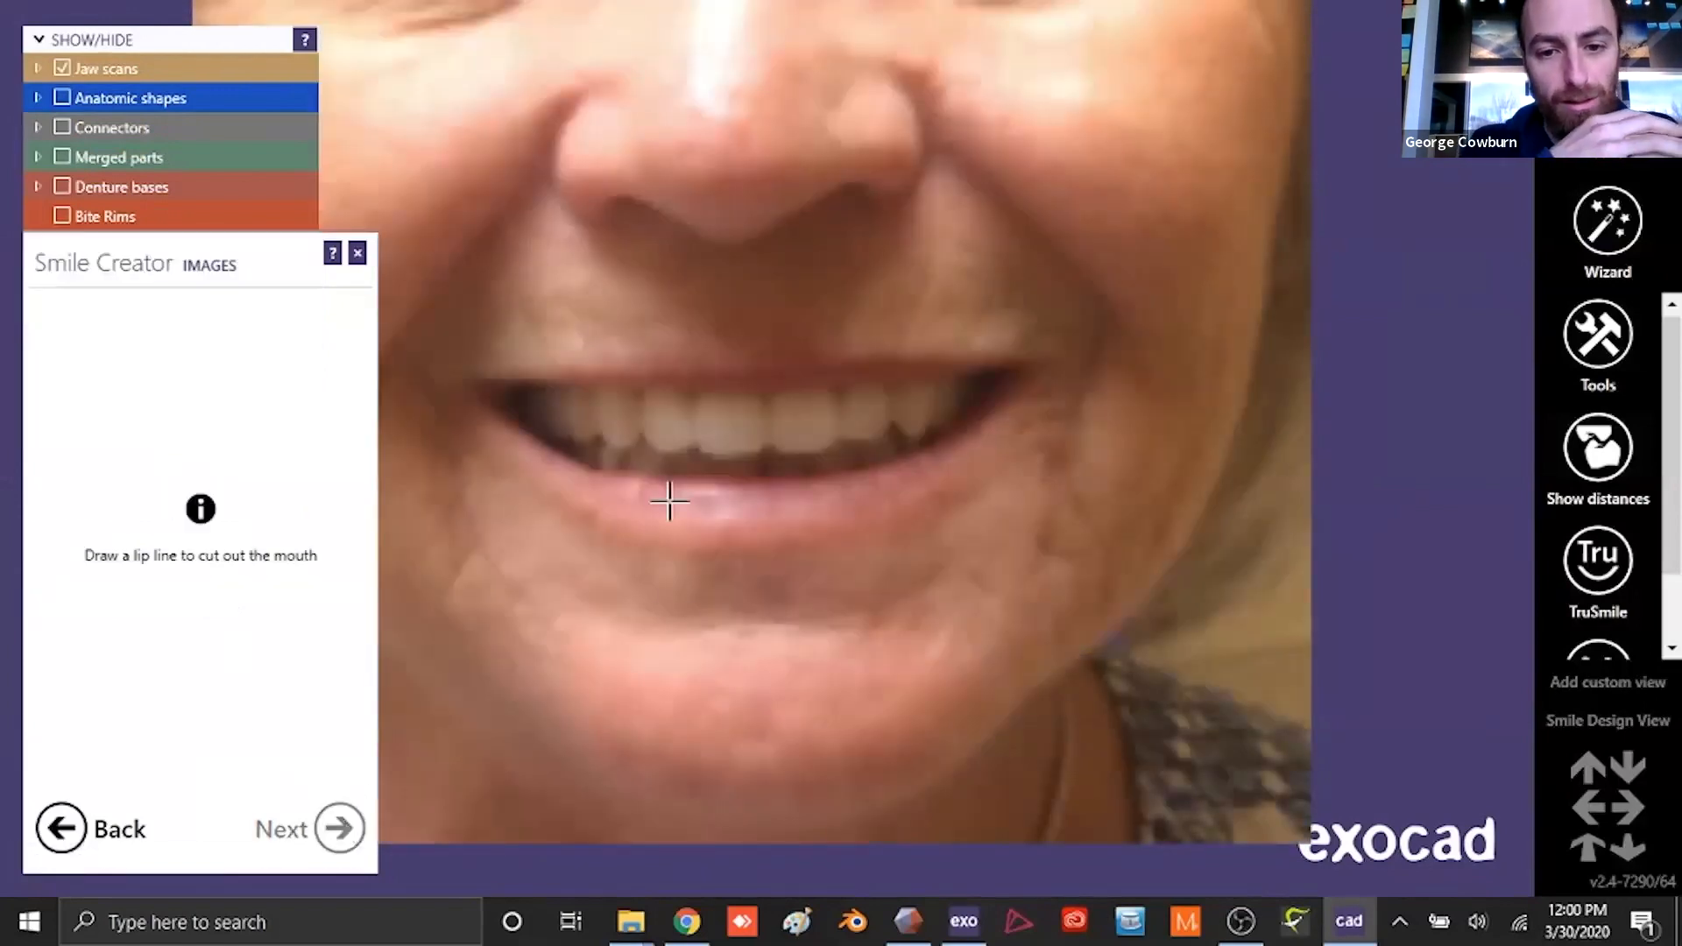
- Draw a closed lip line along the inner edges of both lips and cut out the mouth from the smile image
click(508, 393)
click(532, 433)
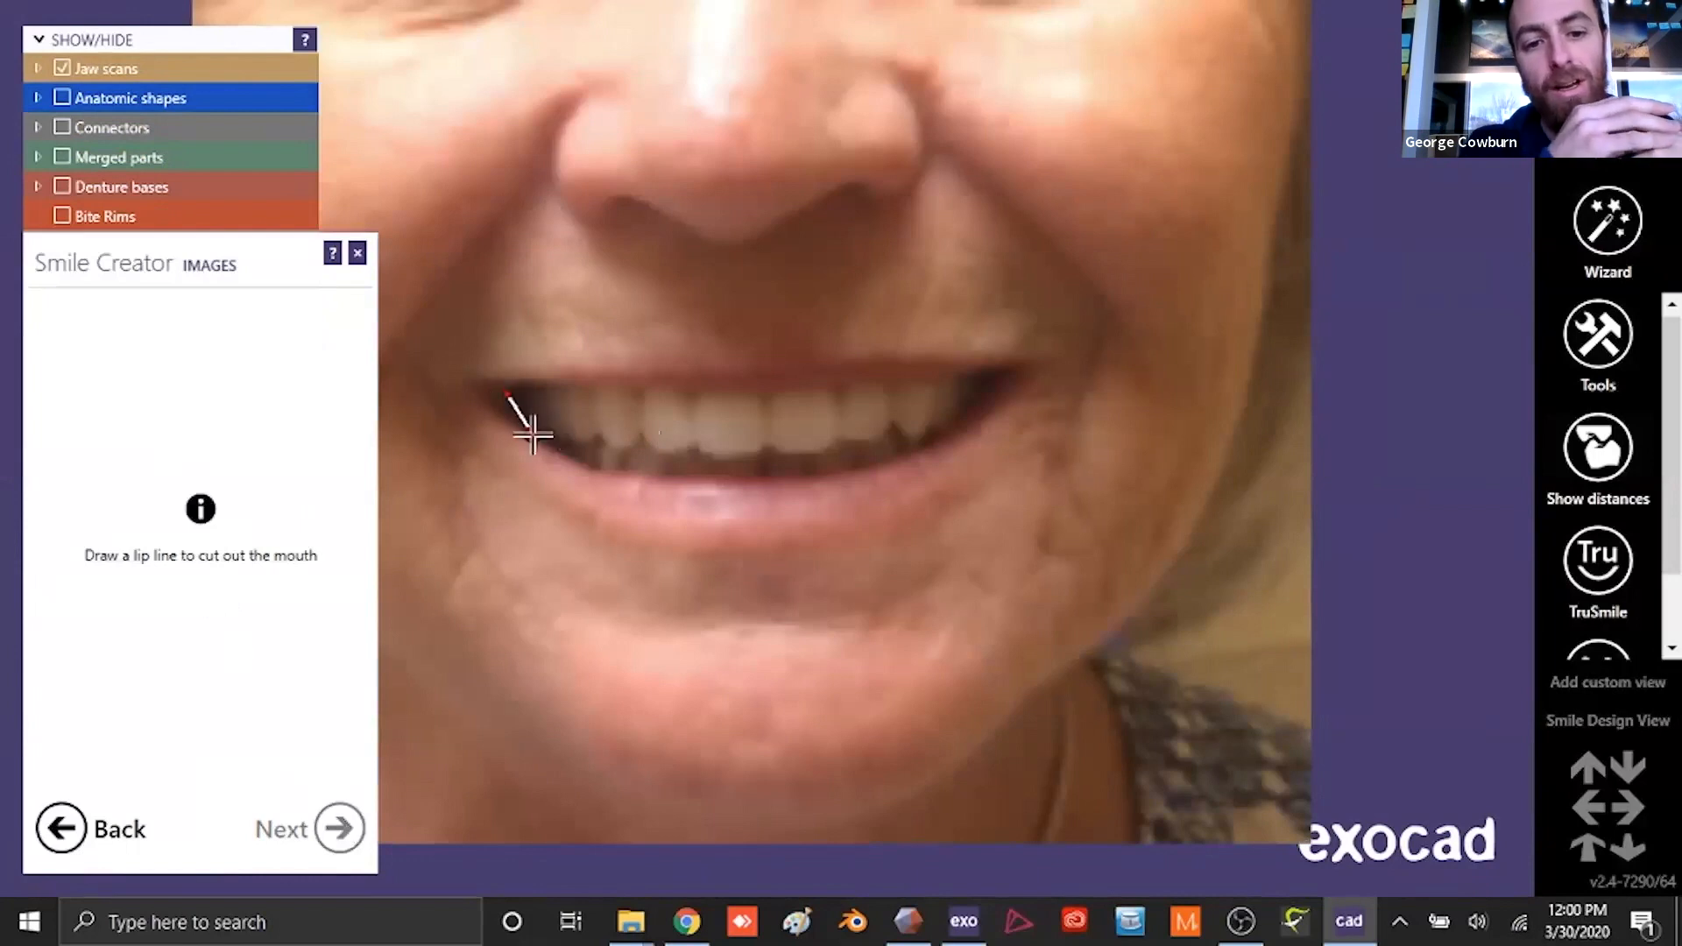
click(600, 469)
click(693, 476)
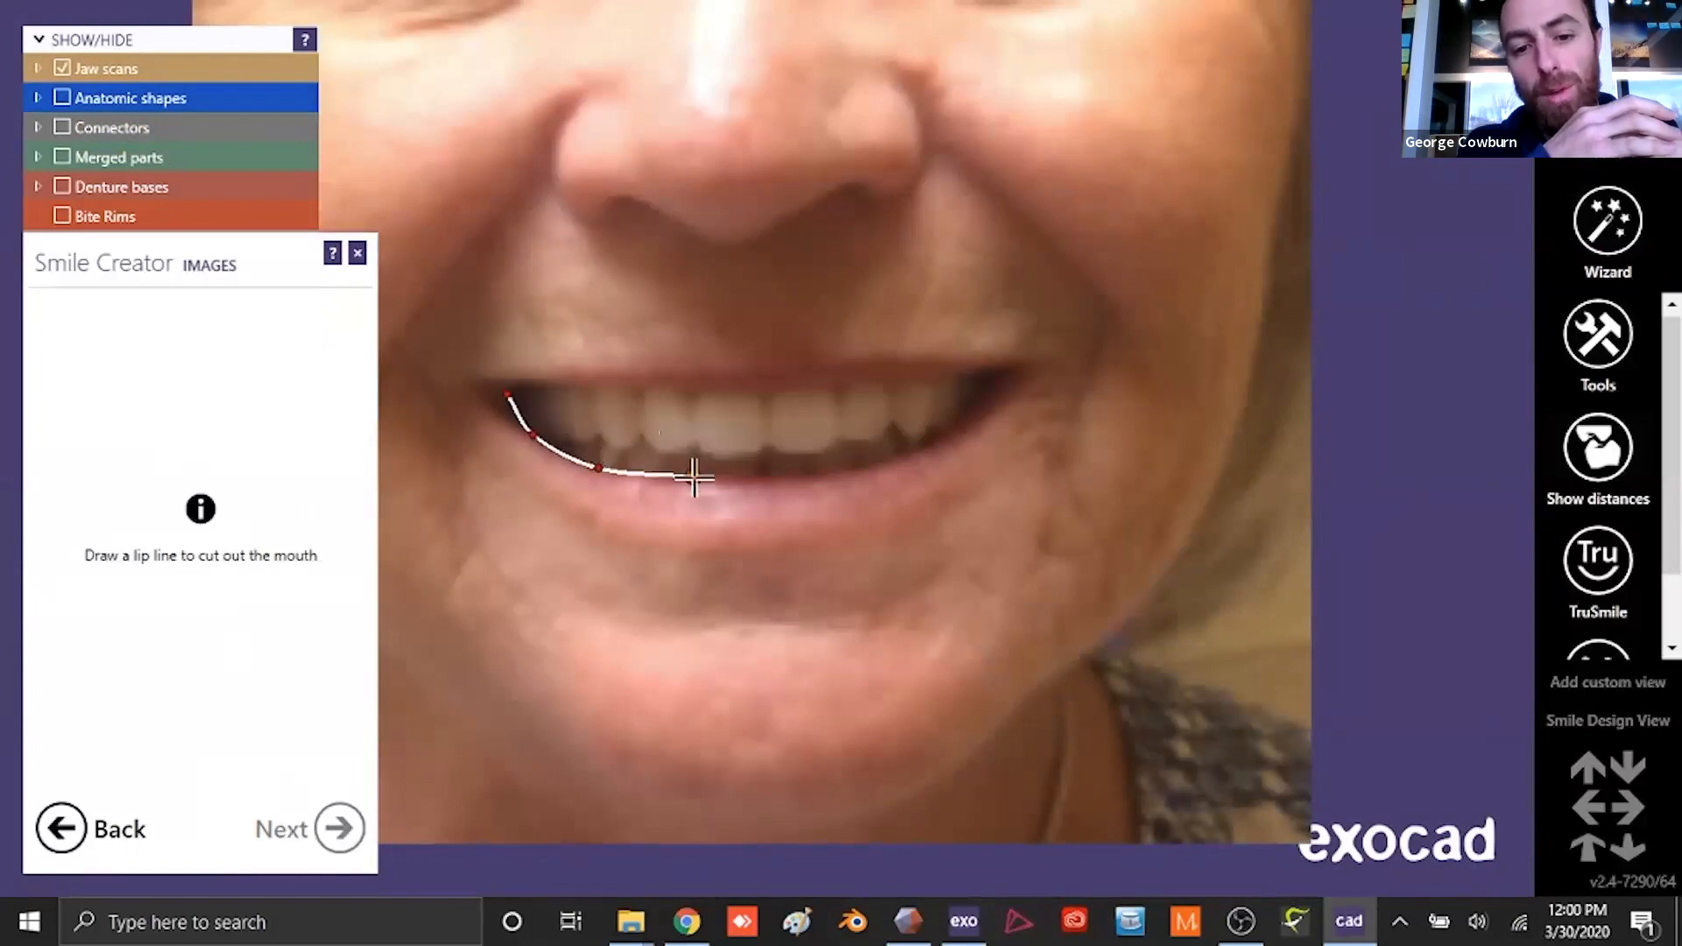
click(809, 477)
click(911, 457)
click(975, 409)
click(1007, 377)
click(918, 387)
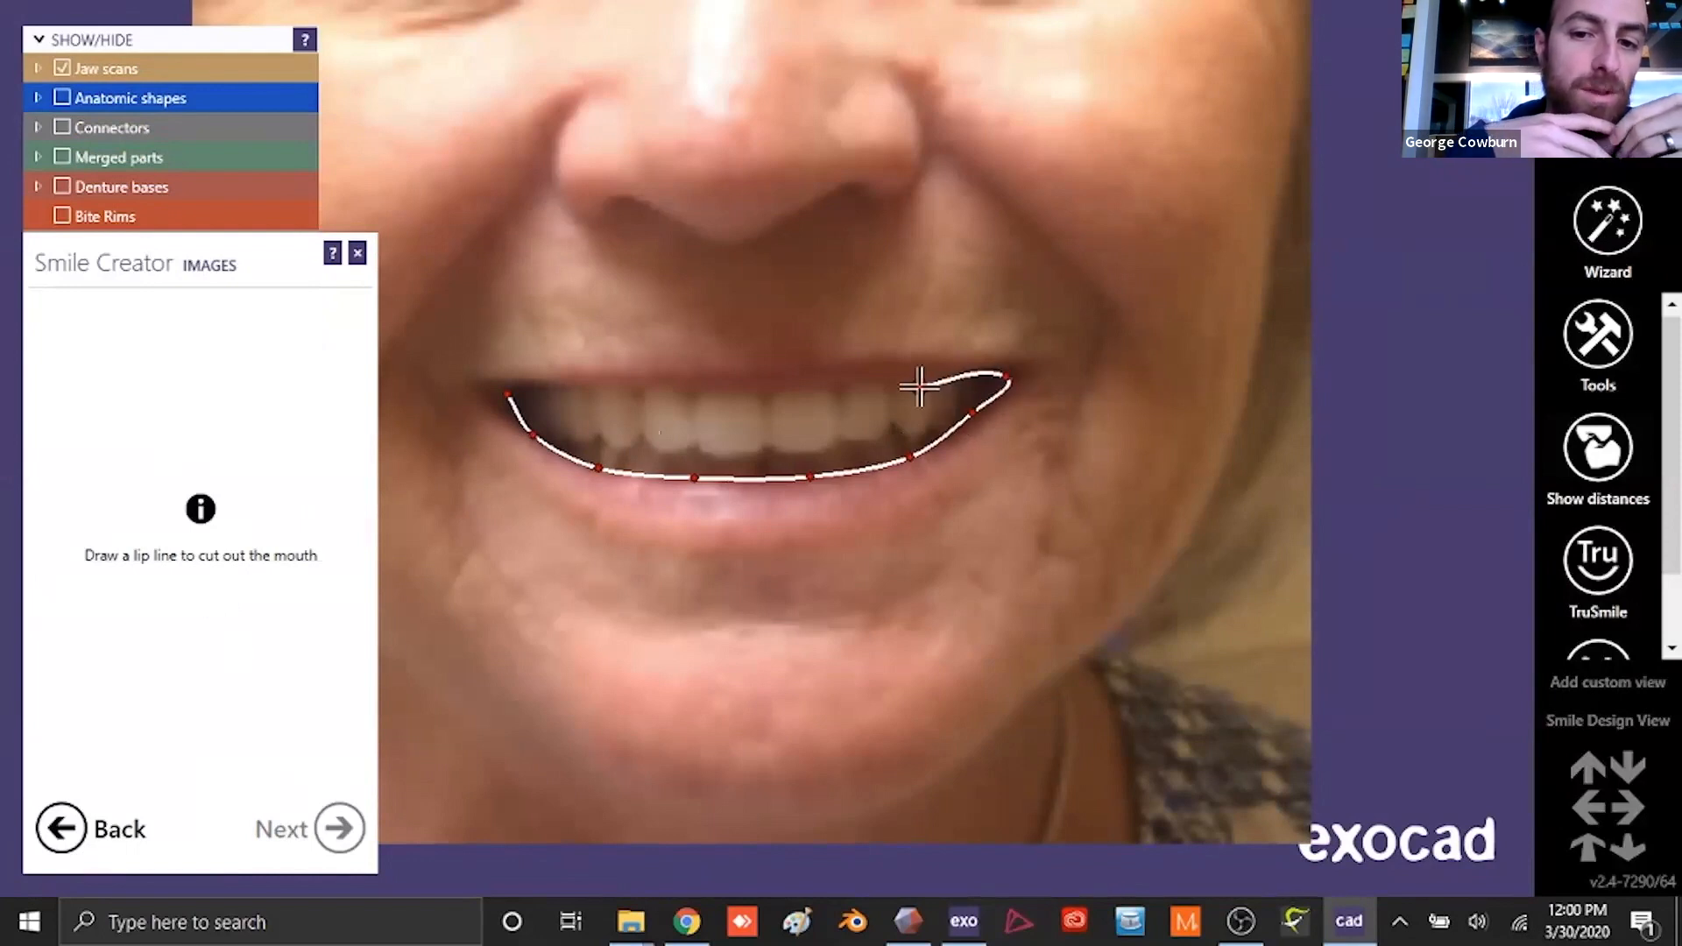
click(831, 384)
click(755, 395)
click(650, 393)
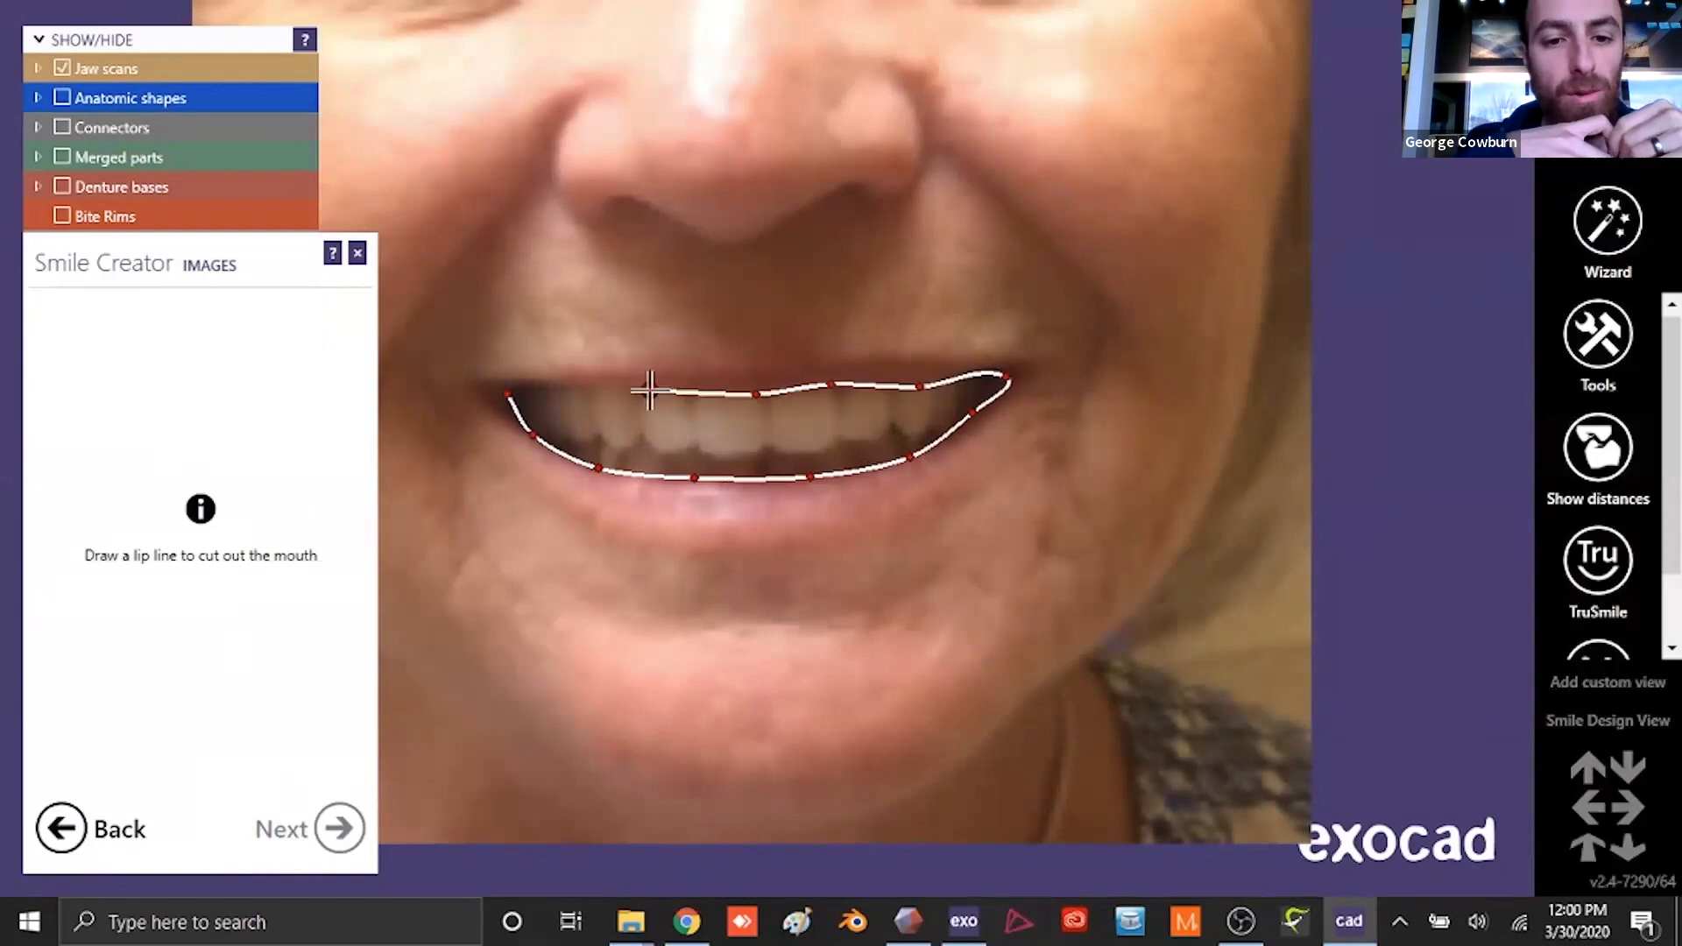
click(561, 391)
click(509, 395)
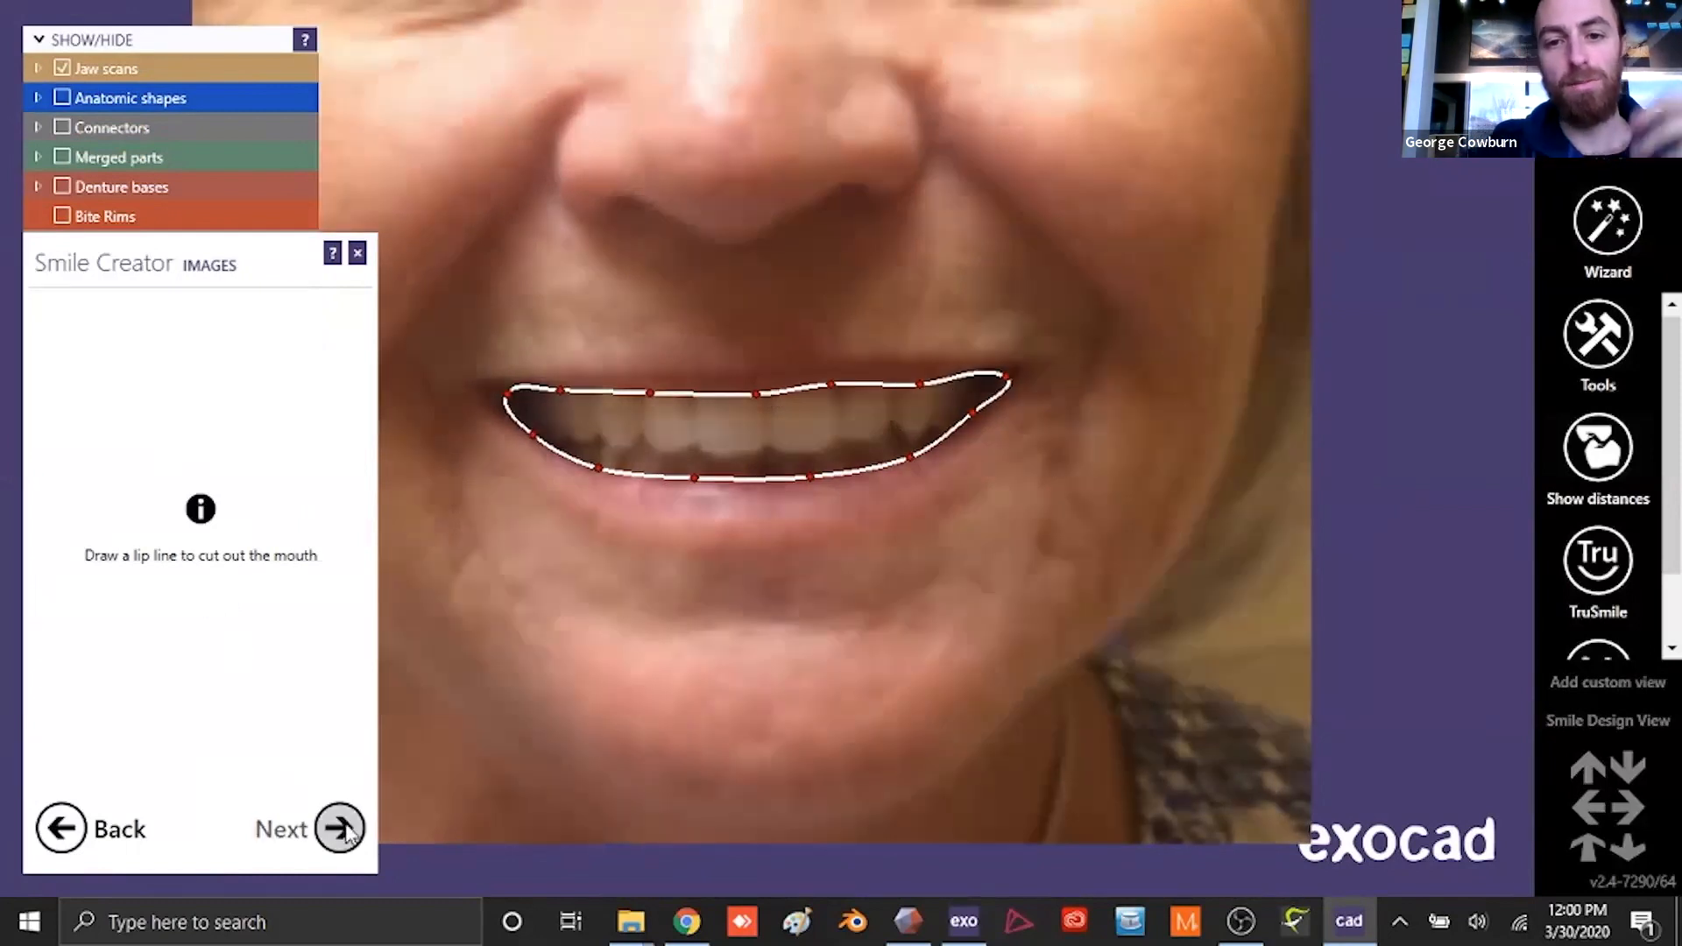
click(338, 826)
scroll(768, 520, down, 3)
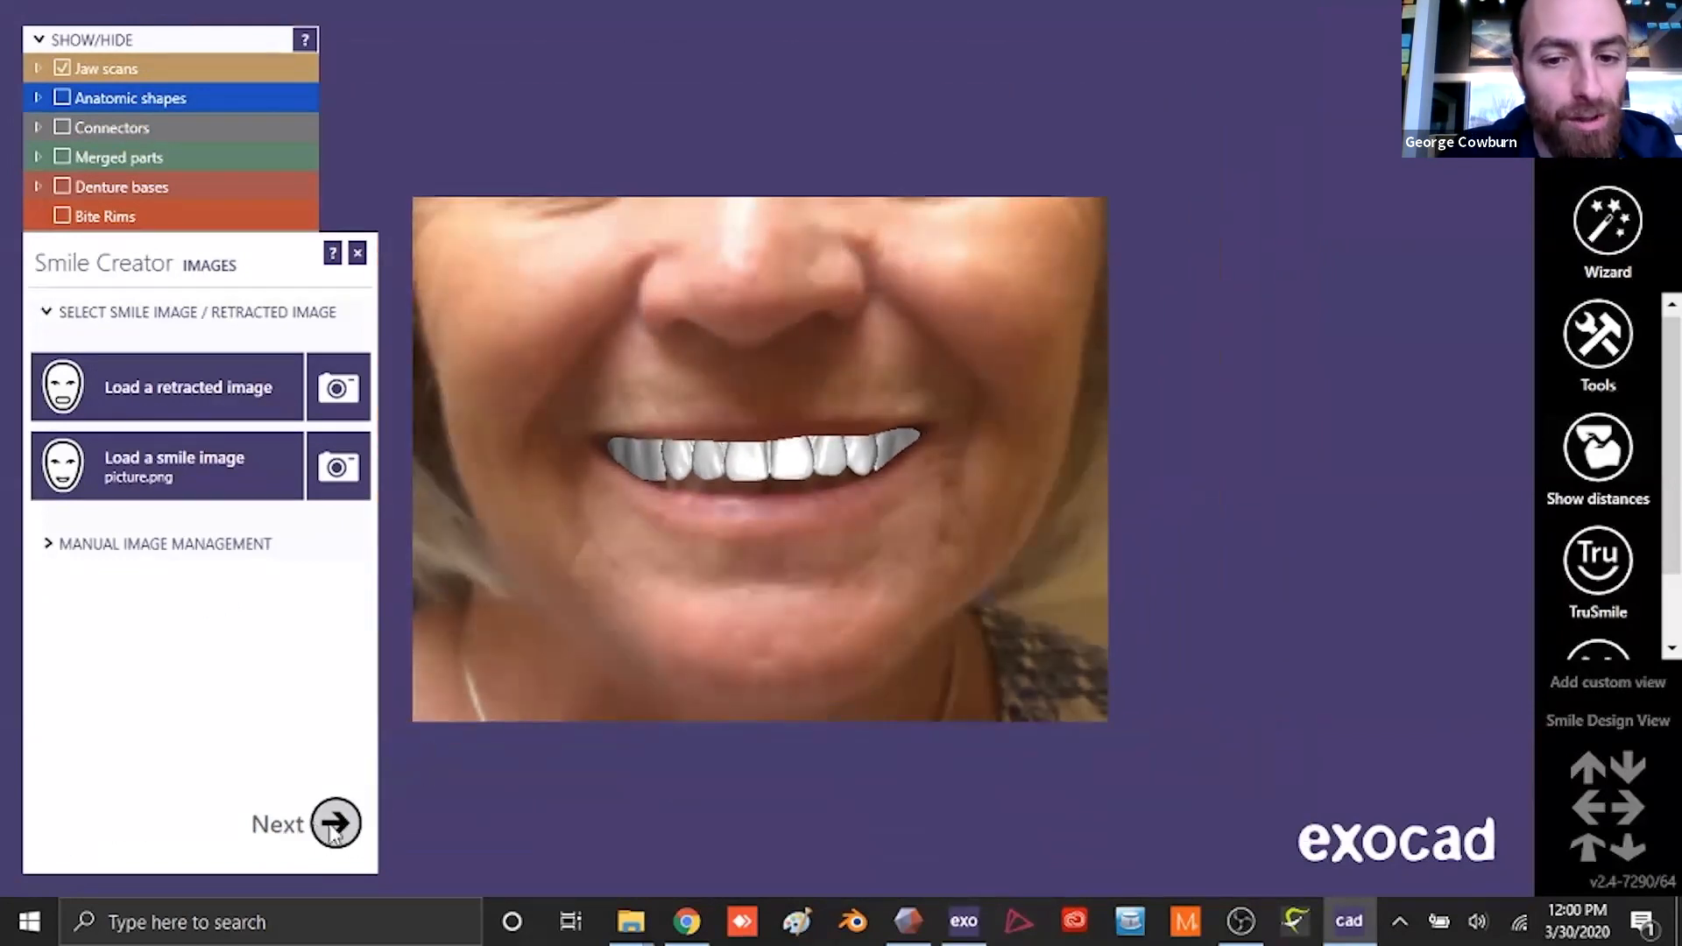
- Proceed to the smile helpers and mark the facial reference points, including the patient's right eye, to generate the helper lines
click(336, 823)
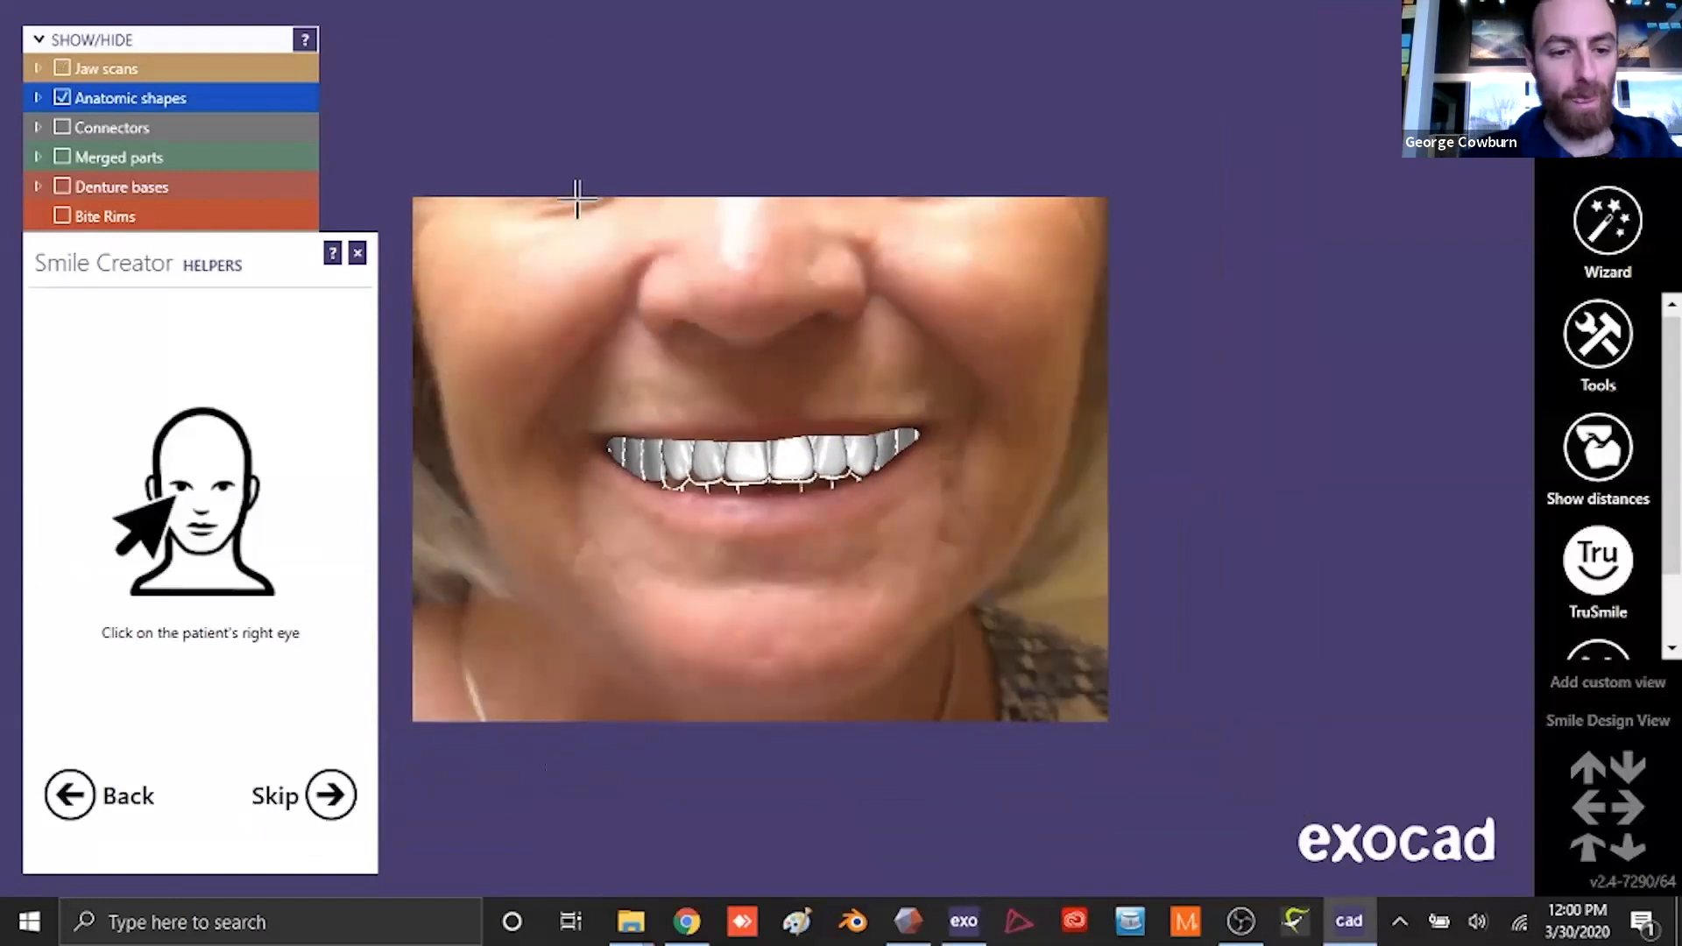
click(575, 201)
click(821, 317)
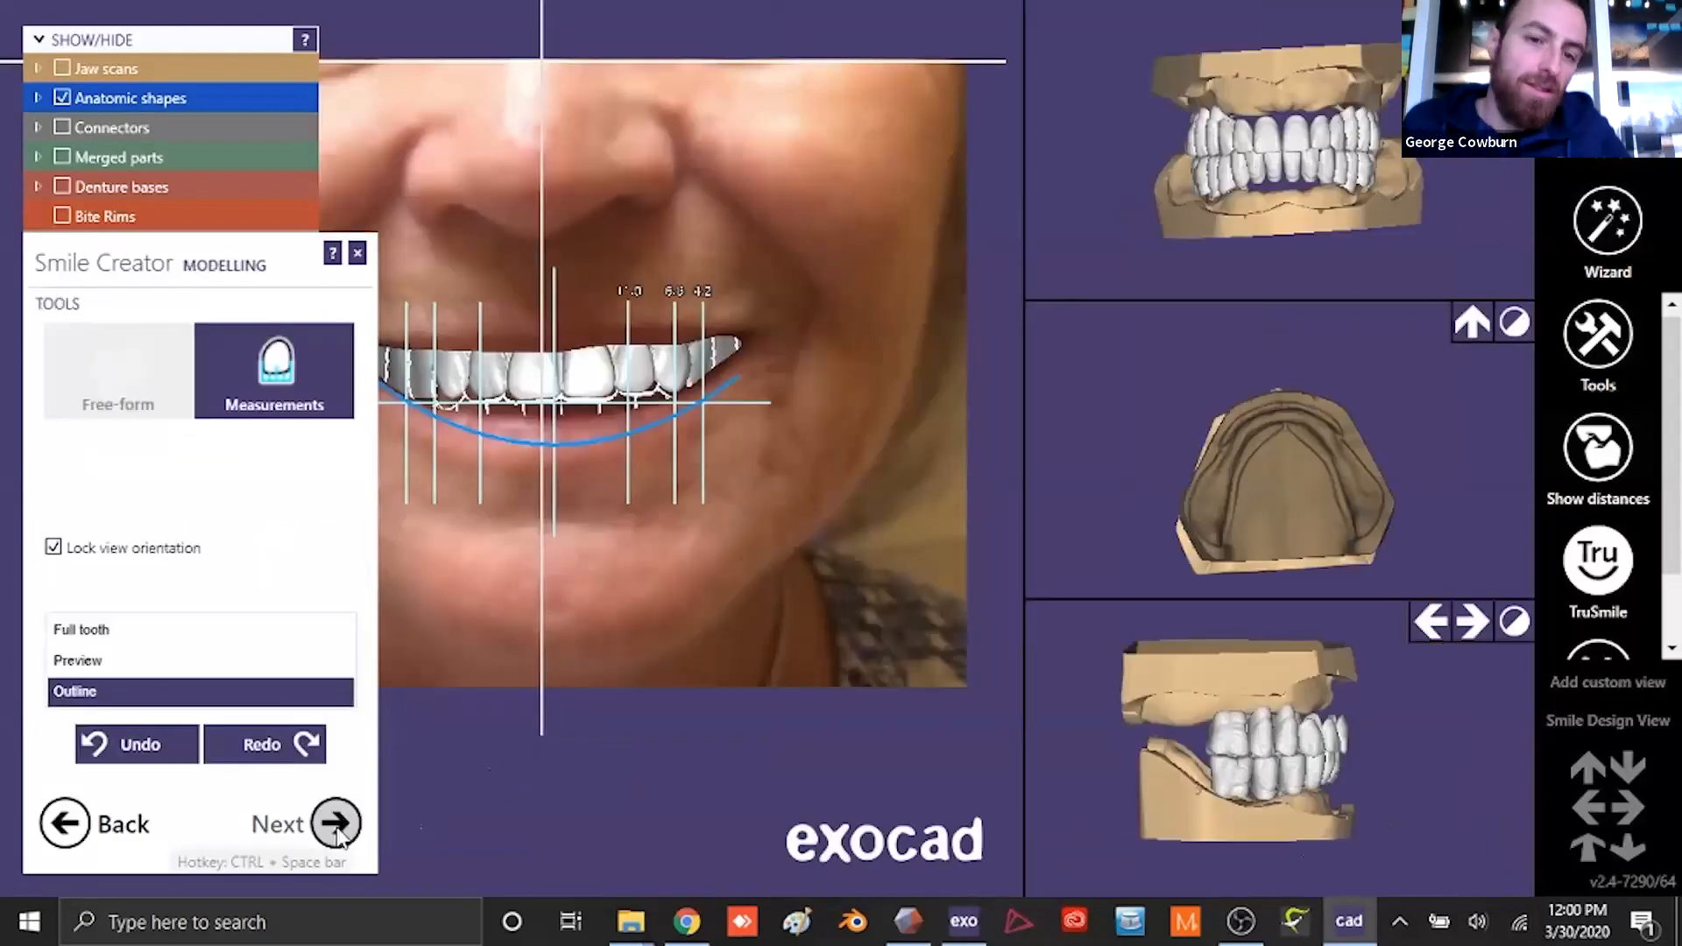
- Accept the helper lines and the modelling stage, inspect the photo and jaw scans in 3D, and restore the Smile Design standard view
click(334, 828)
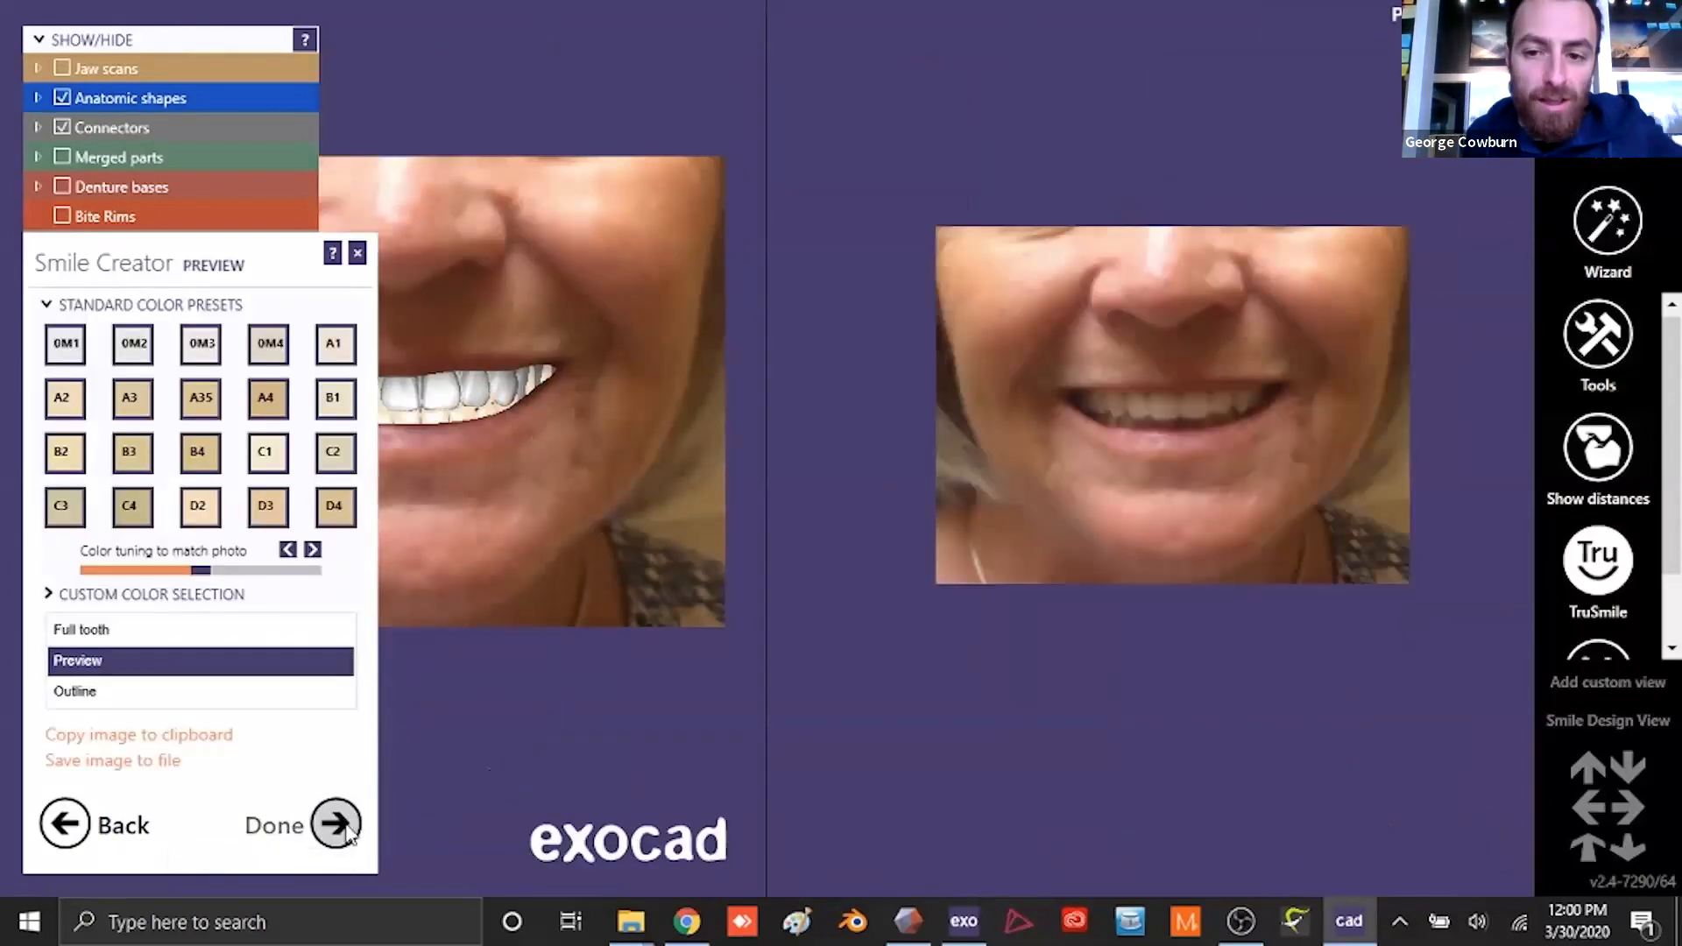
click(346, 831)
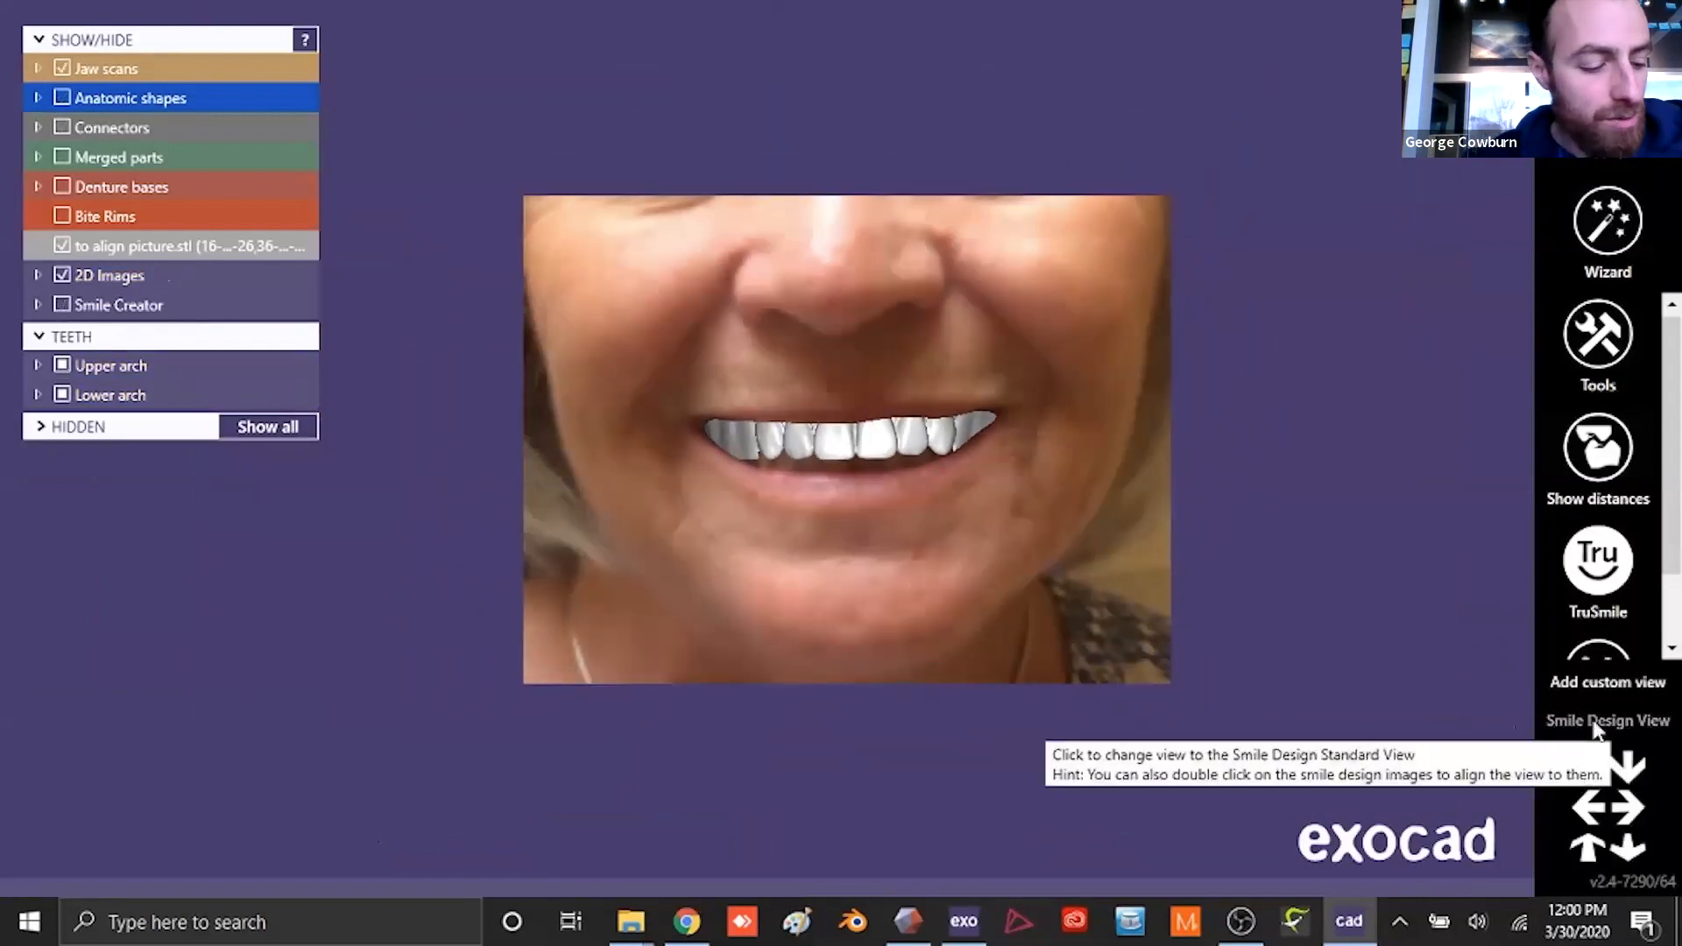
right_drag(1106, 588, 885, 627)
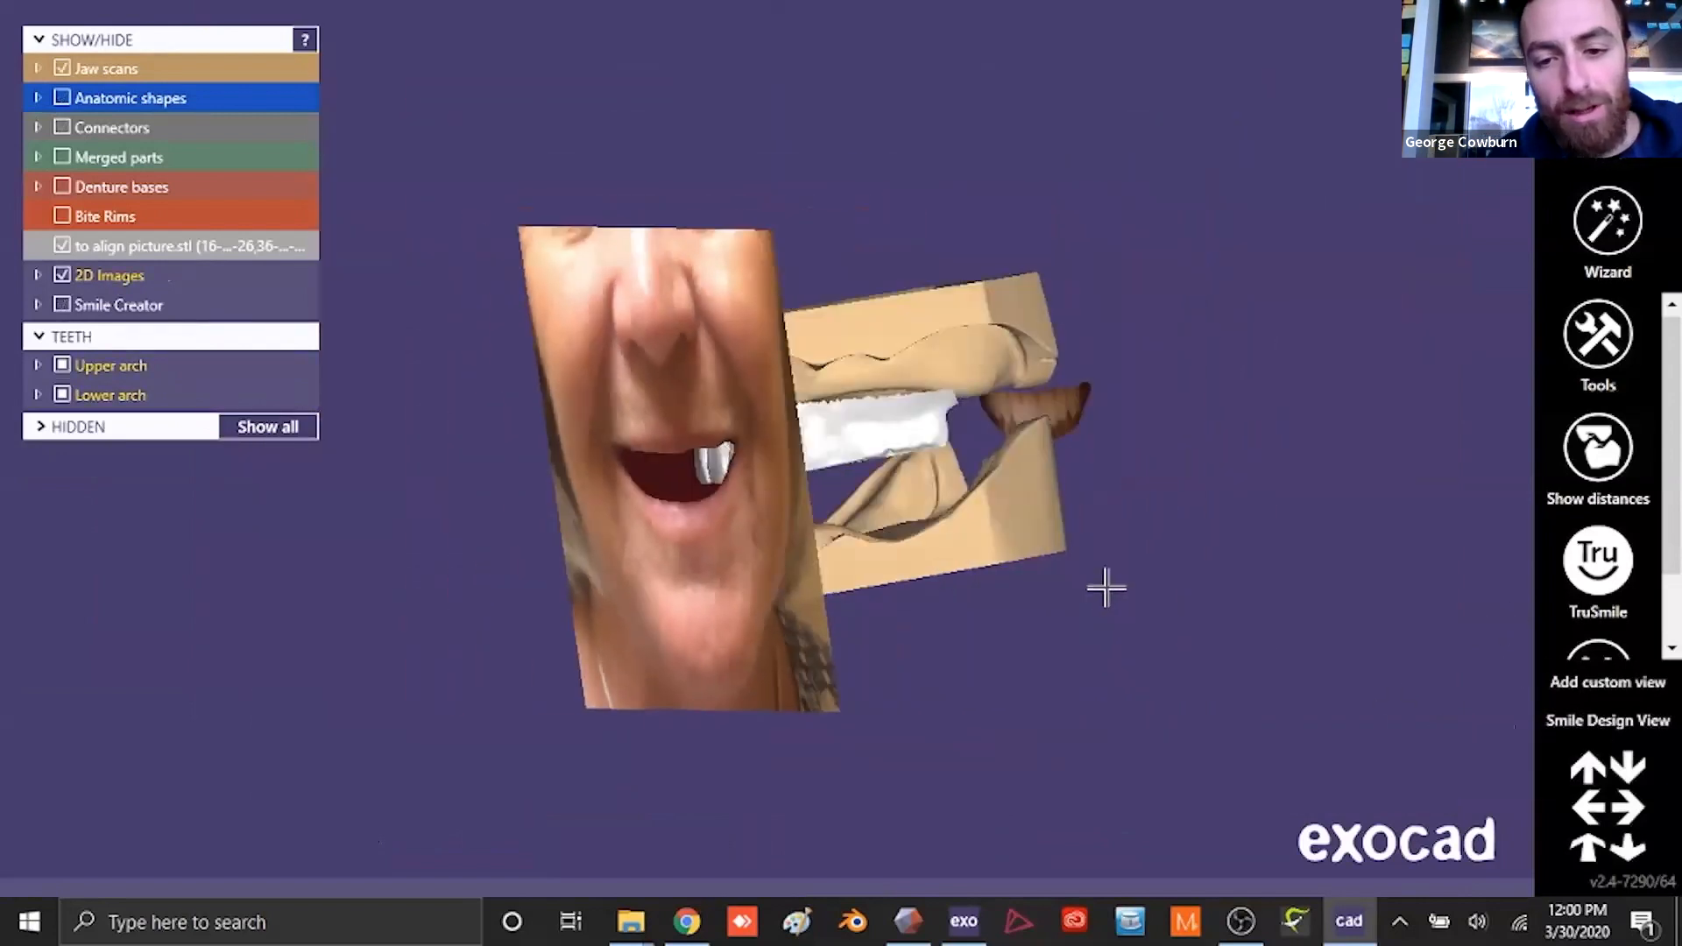
click(1611, 722)
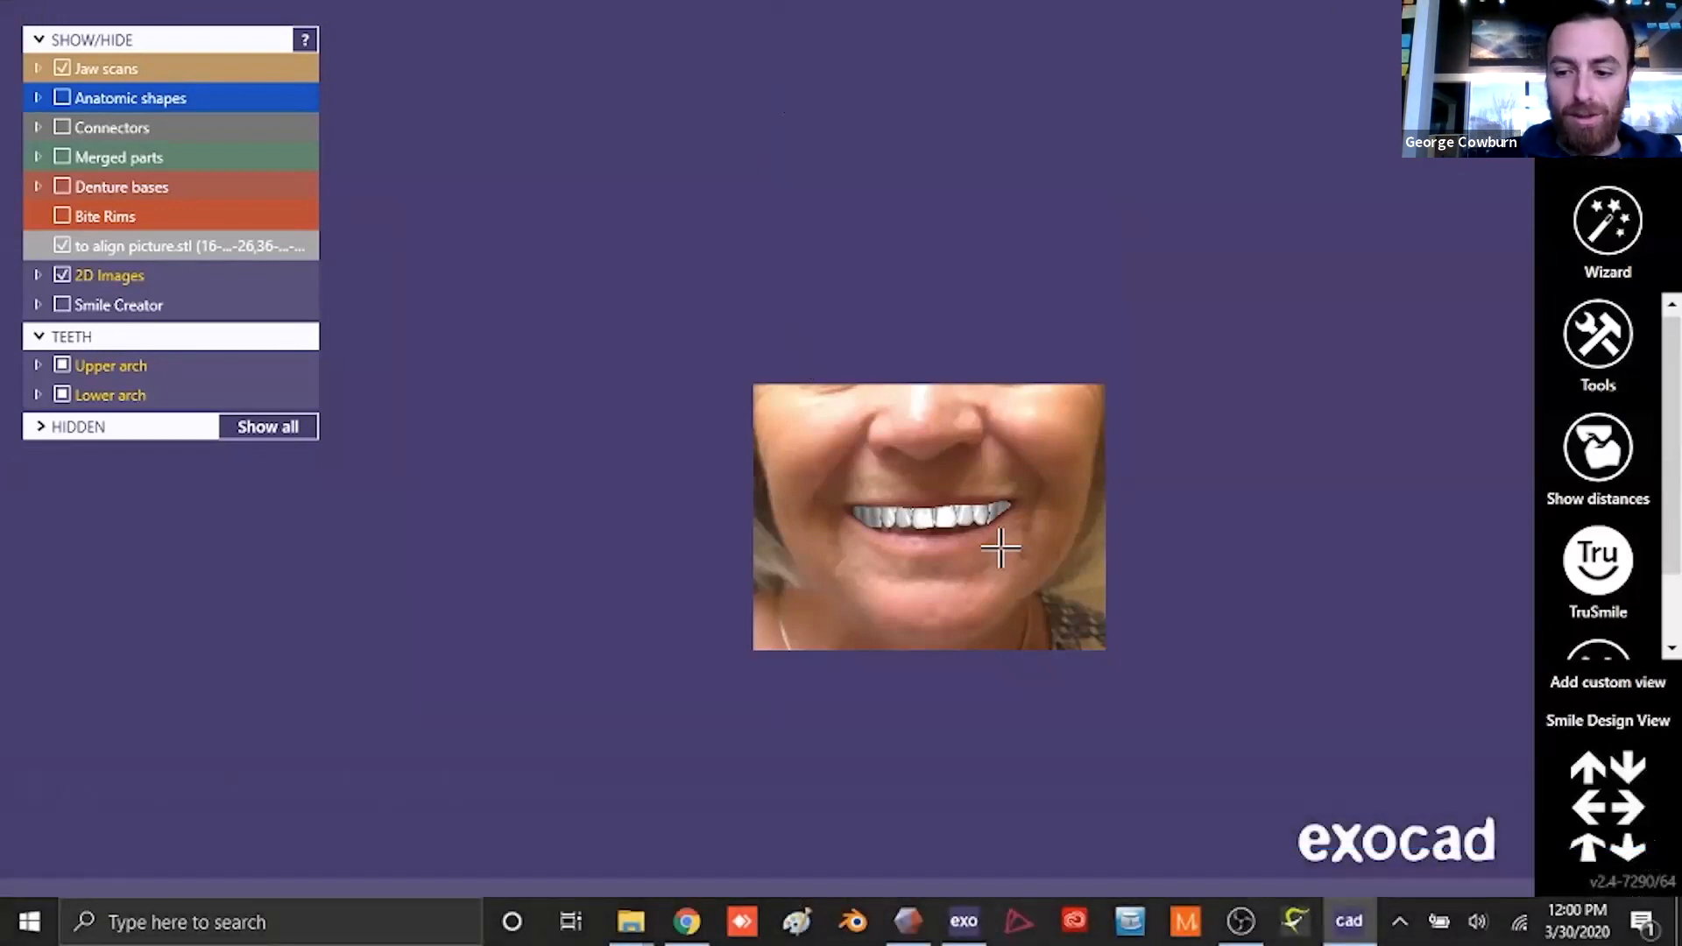
- Close the current smile design video and open the Face scan video from the Downloads folder
key(alt+F4)
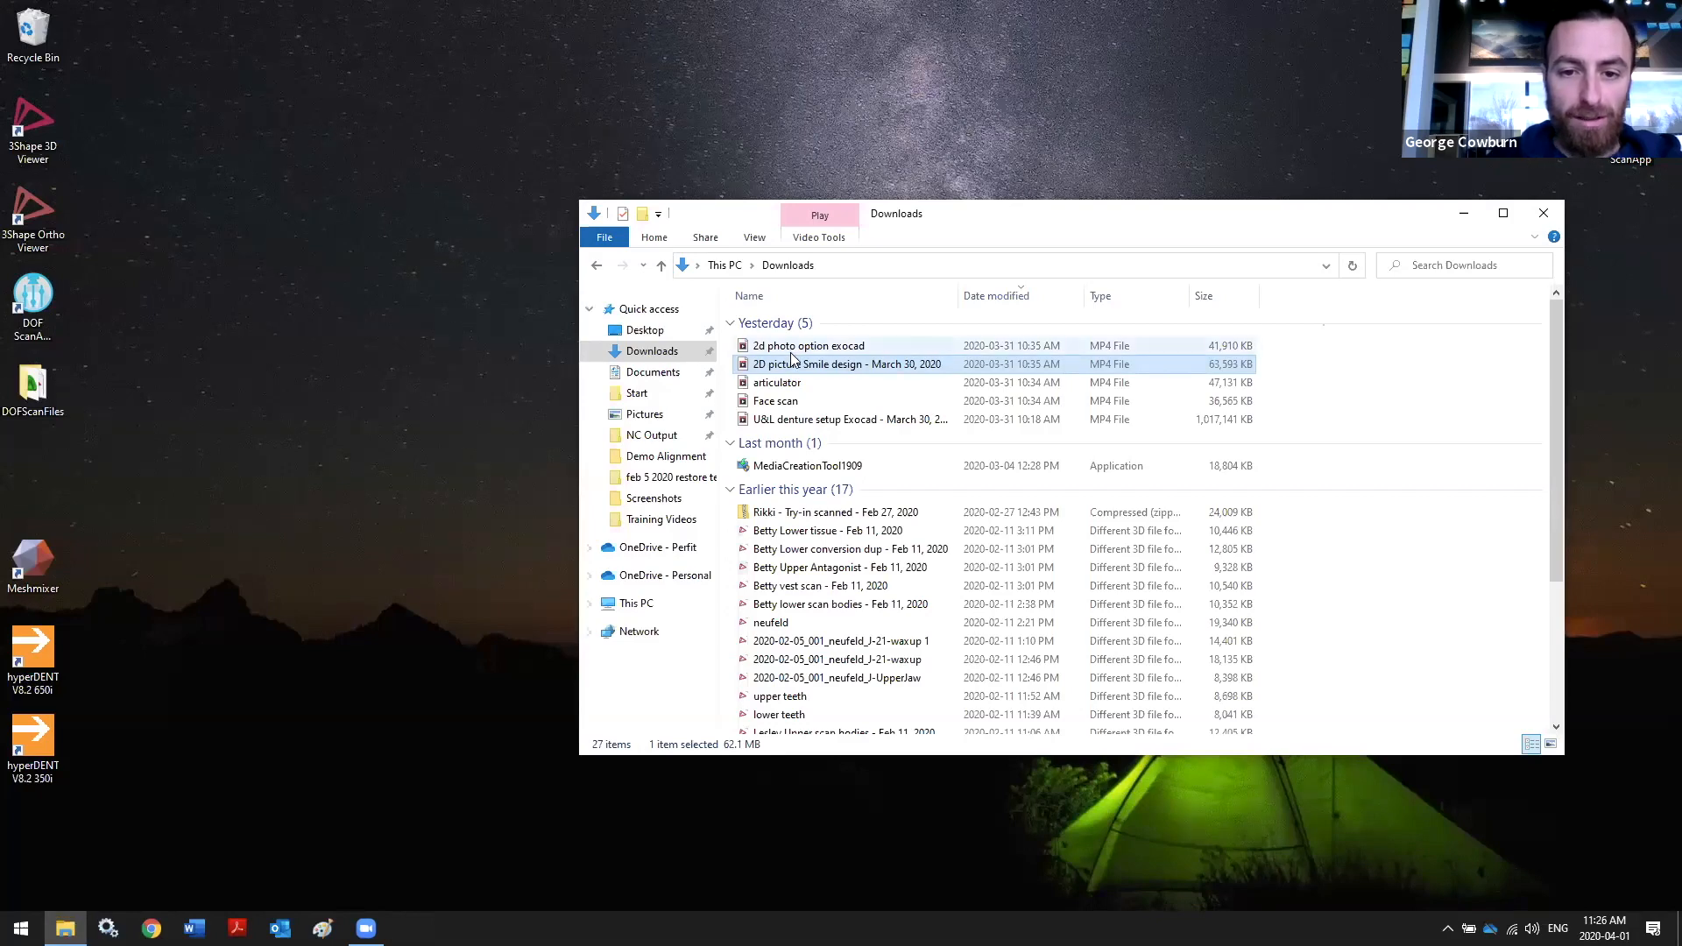
double_click(785, 402)
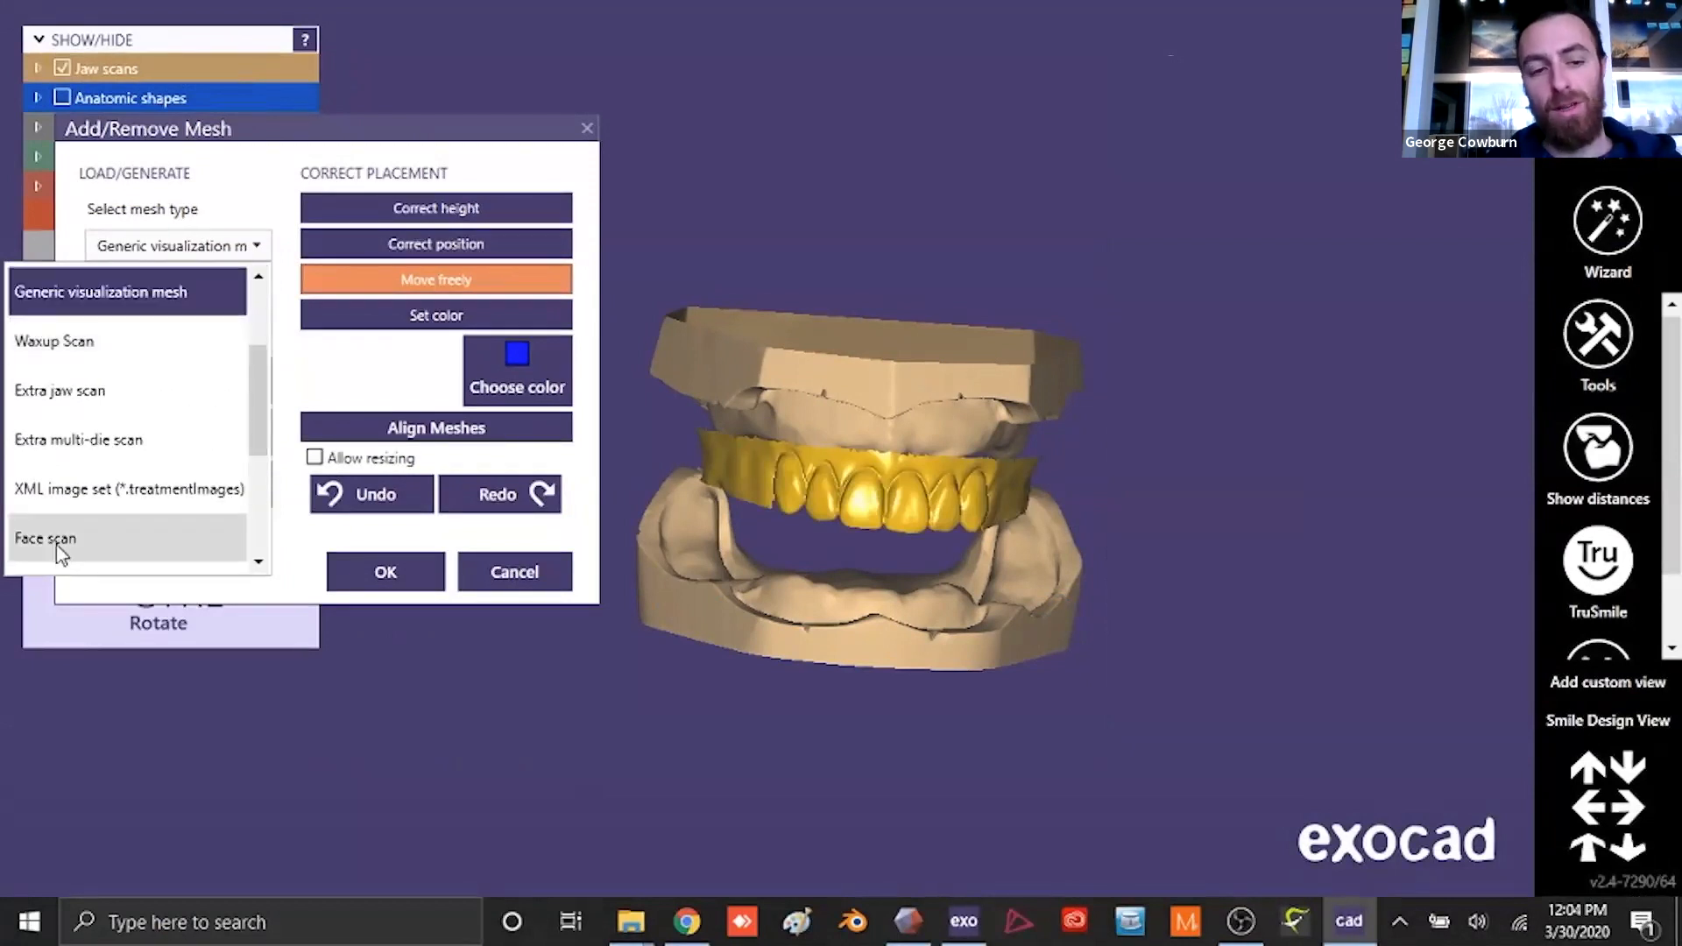
- Load face-scan.obj from the Denture Demo folder as a Face scan mesh, inspect it, and accept the added mesh
click(58, 542)
click(214, 433)
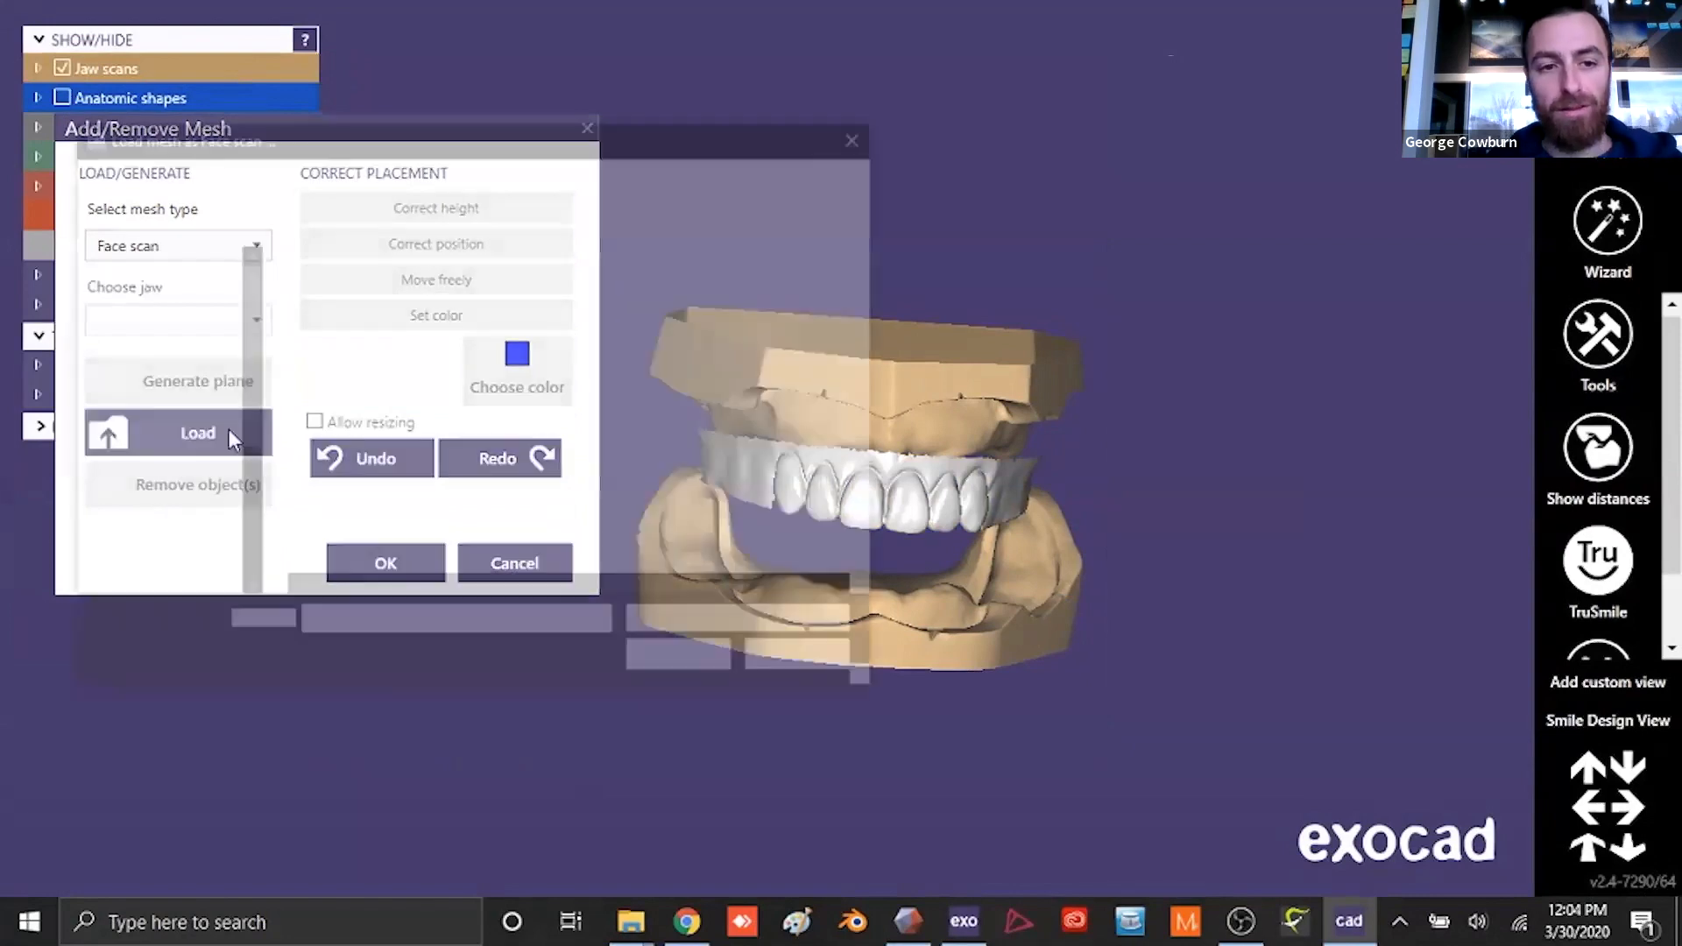
click(363, 372)
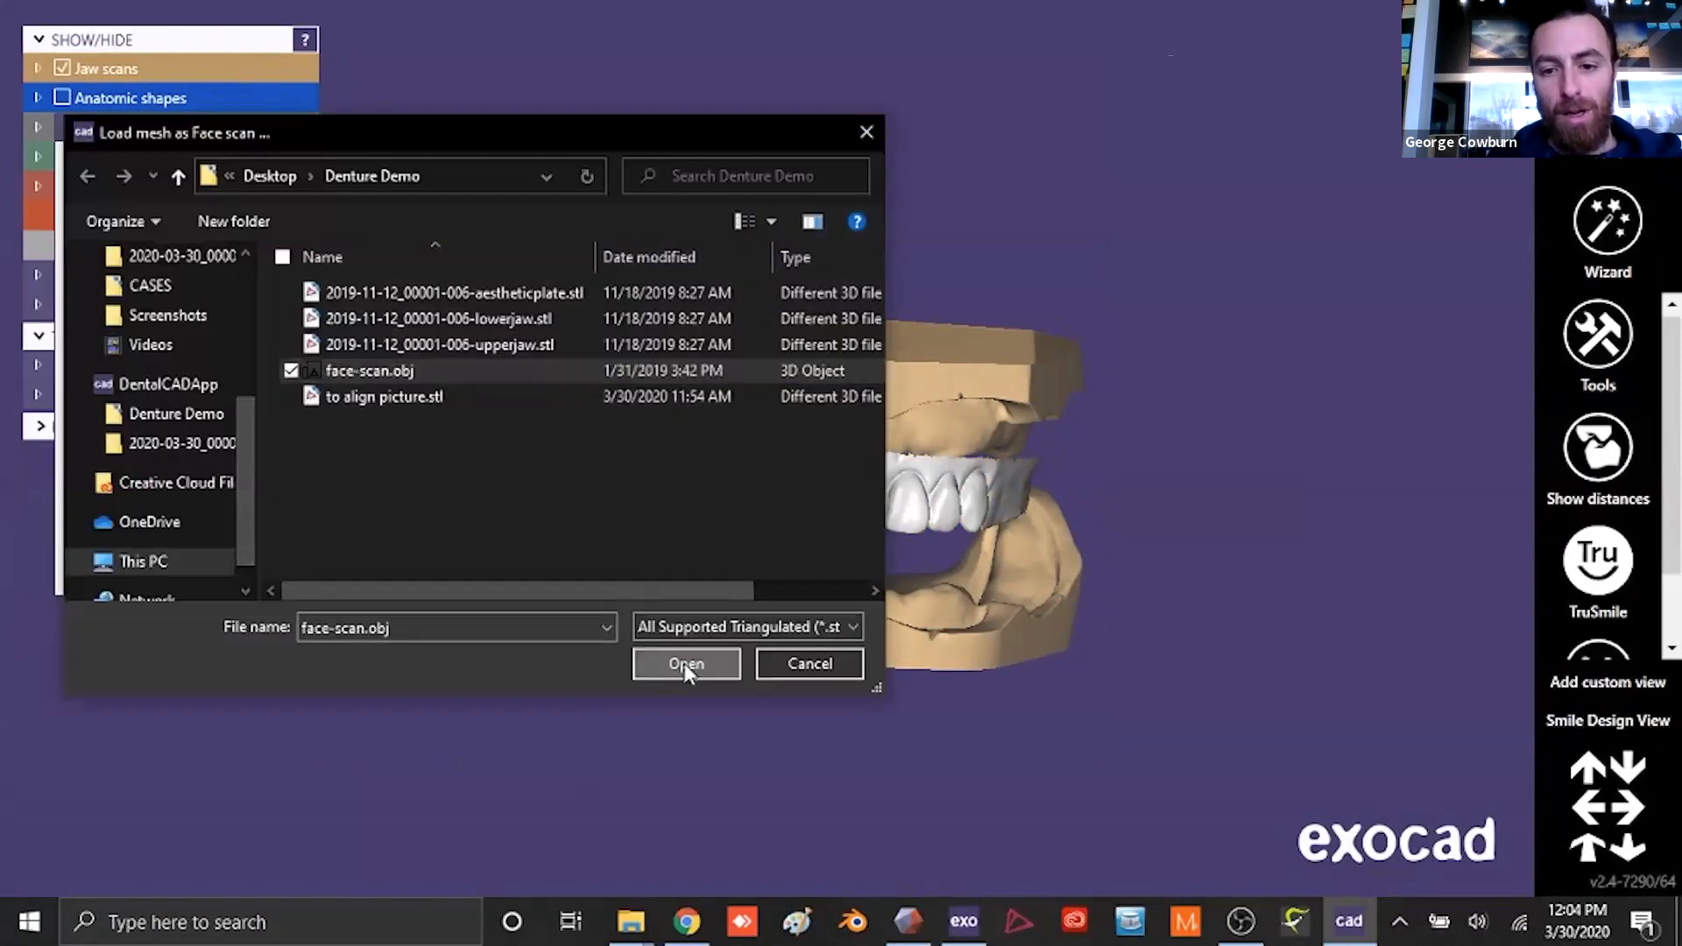
click(687, 665)
click(622, 464)
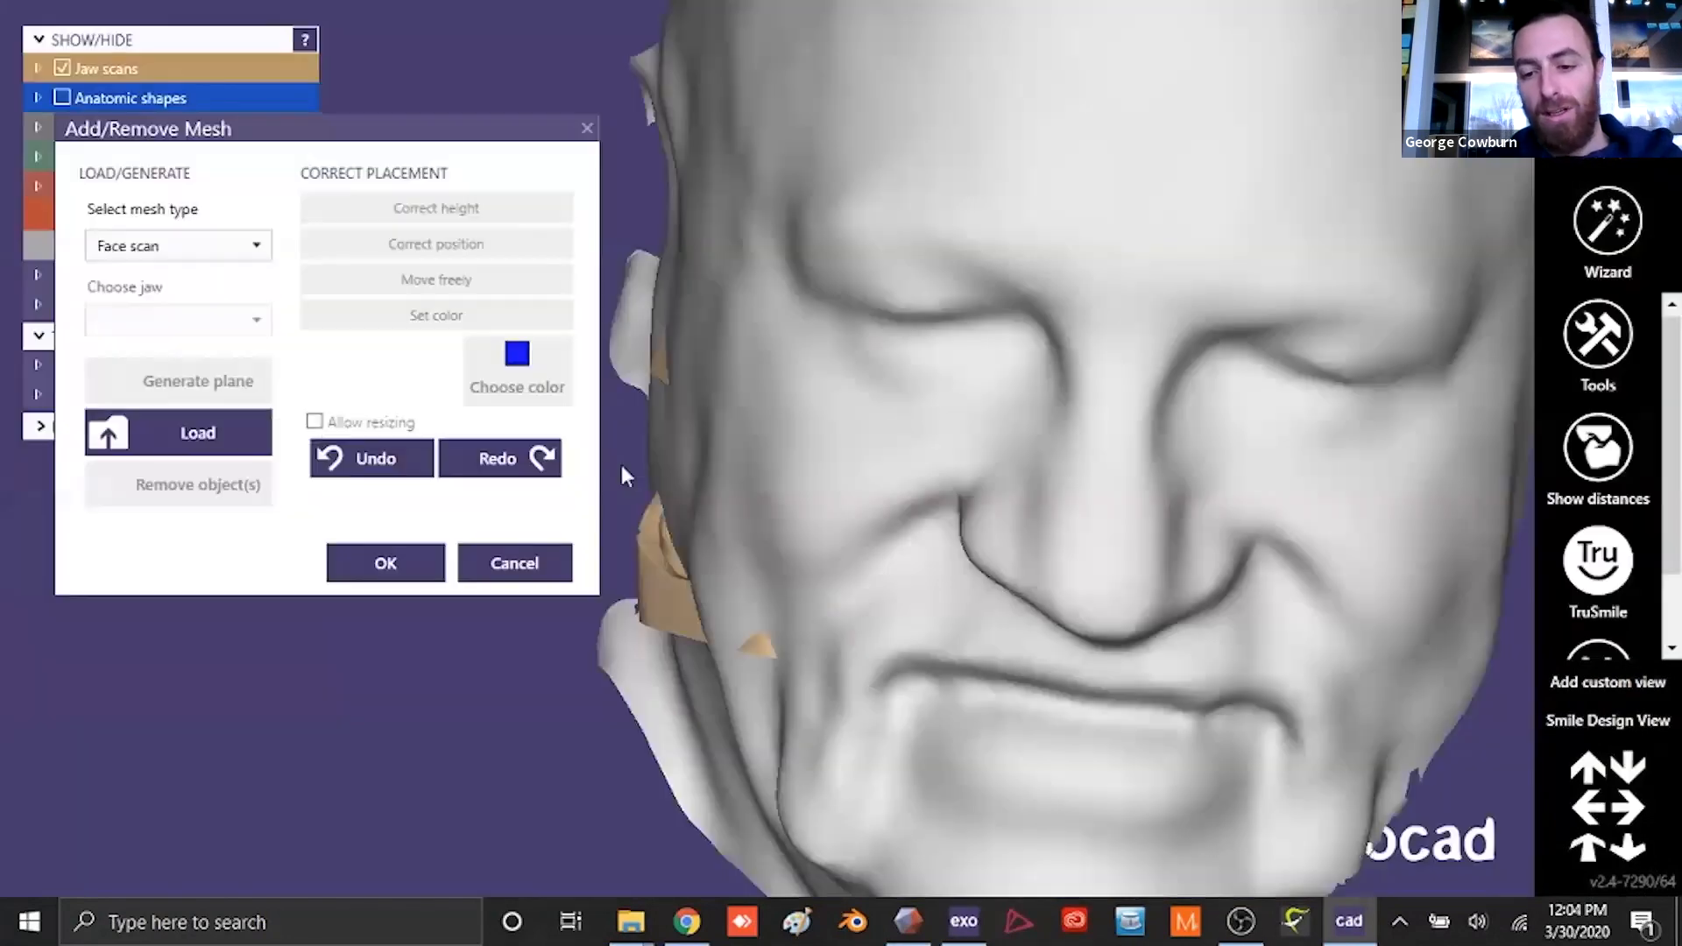
right_drag(1026, 449, 1021, 459)
drag(952, 434, 869, 430)
right_drag(911, 489, 912, 489)
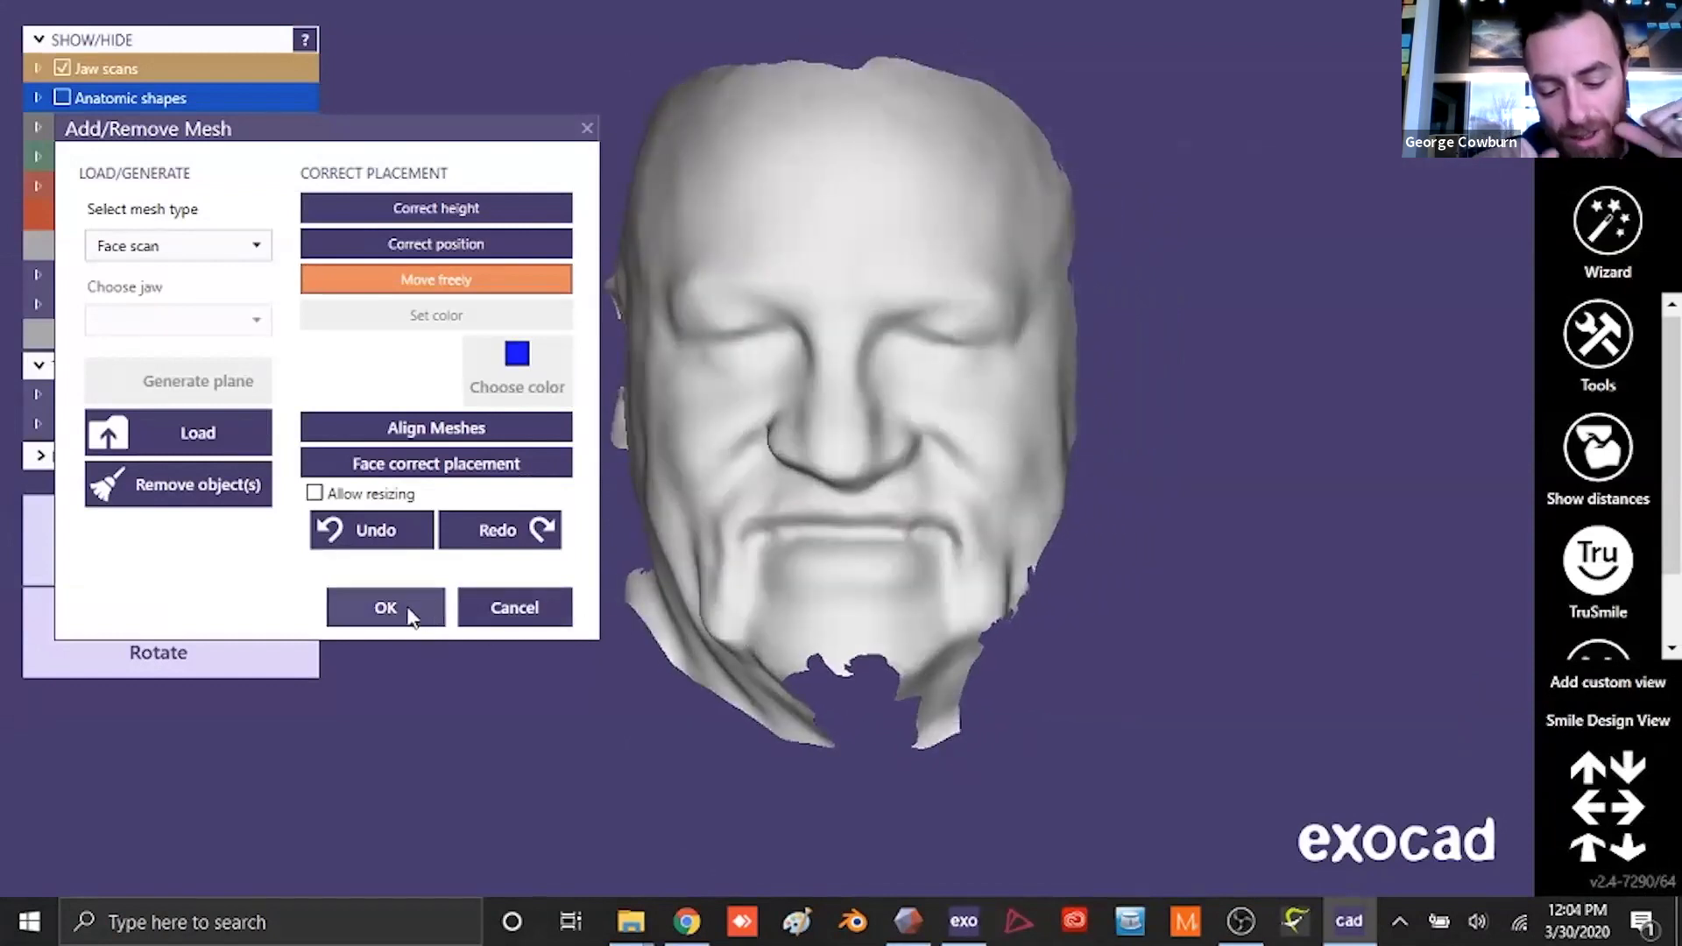
click(409, 616)
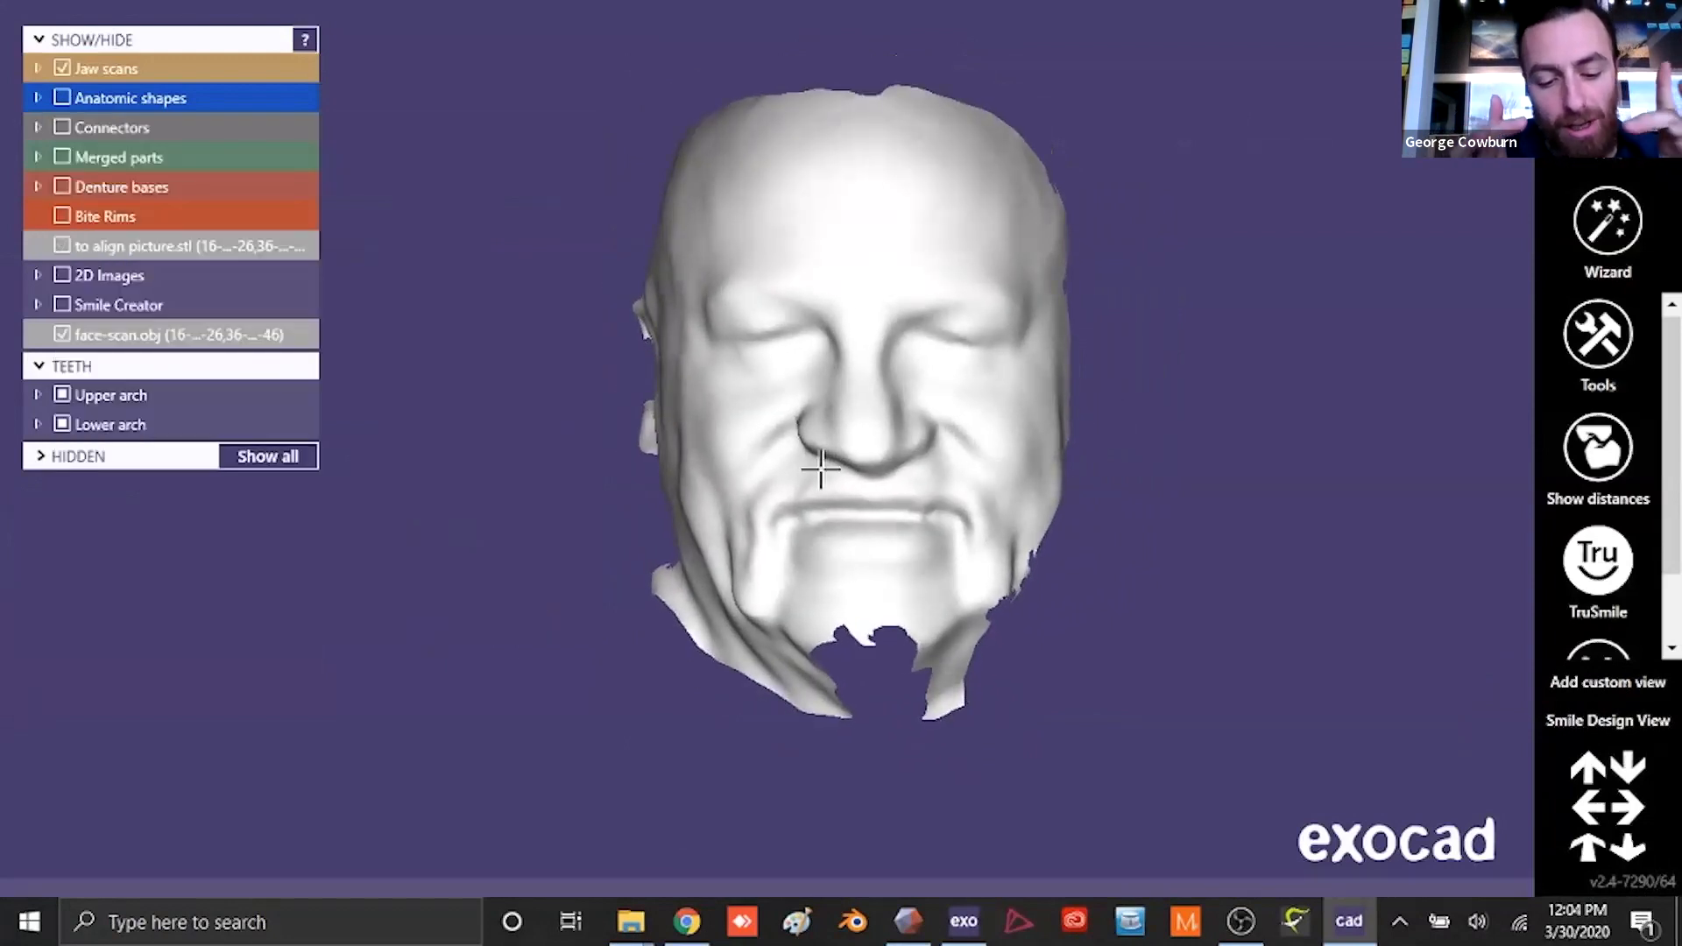
- Hide the jaw scans and open the face scan for mesh editing
click(67, 72)
right_drag(796, 529, 937, 529)
right_click(928, 461)
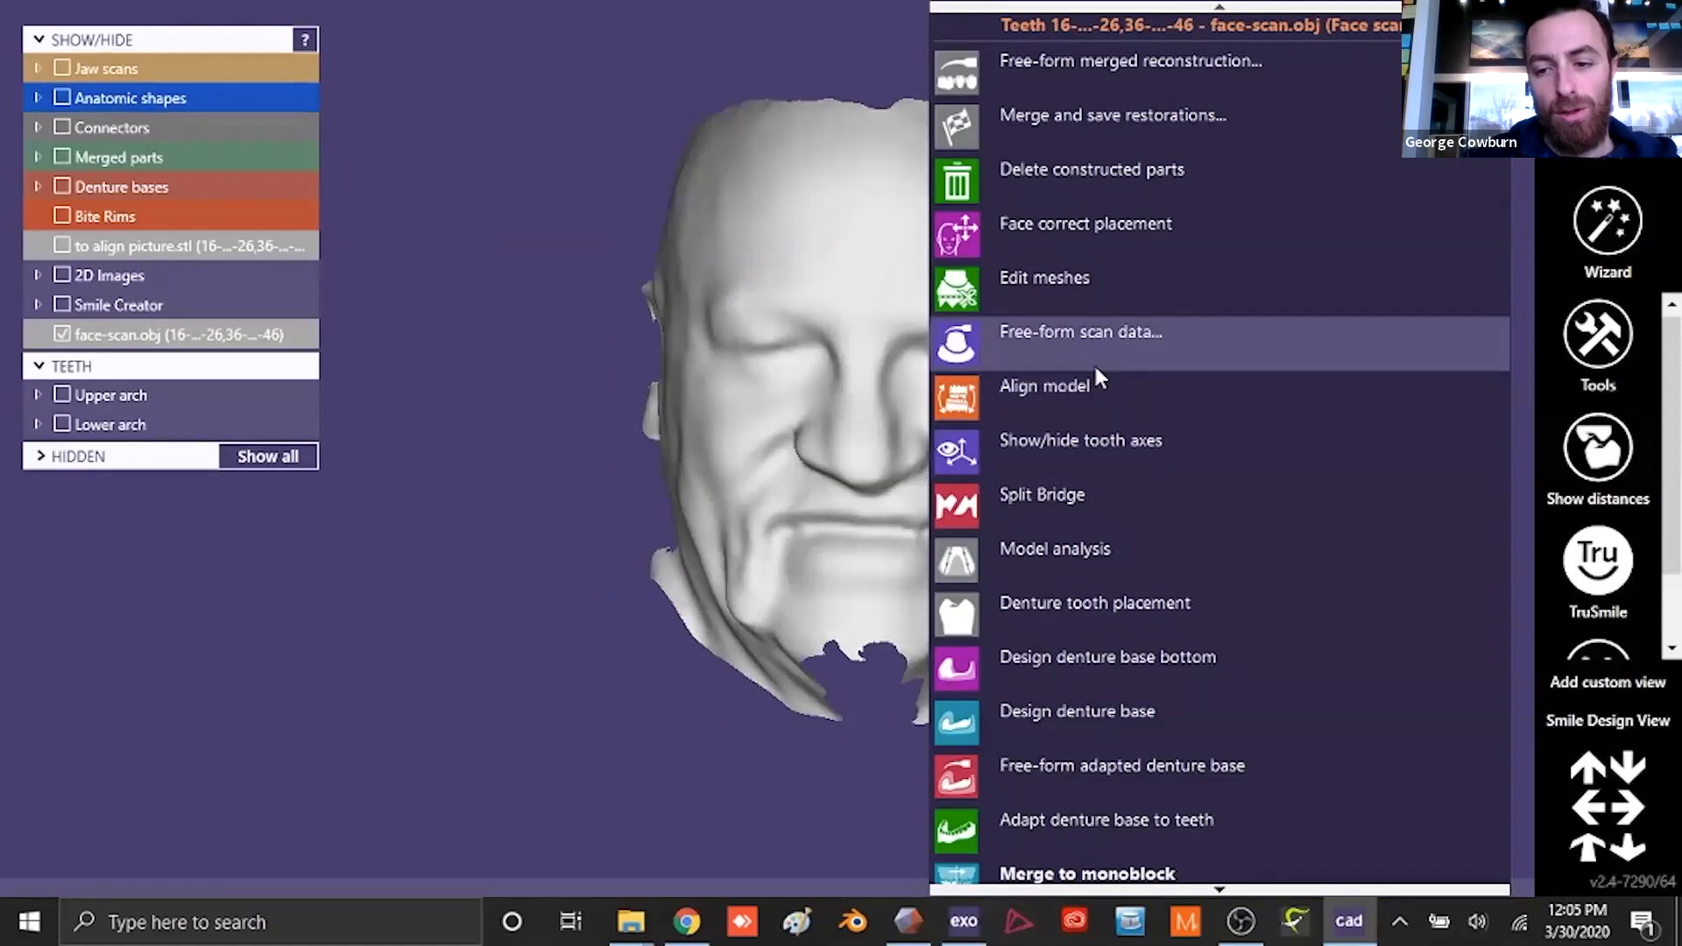
click(1075, 297)
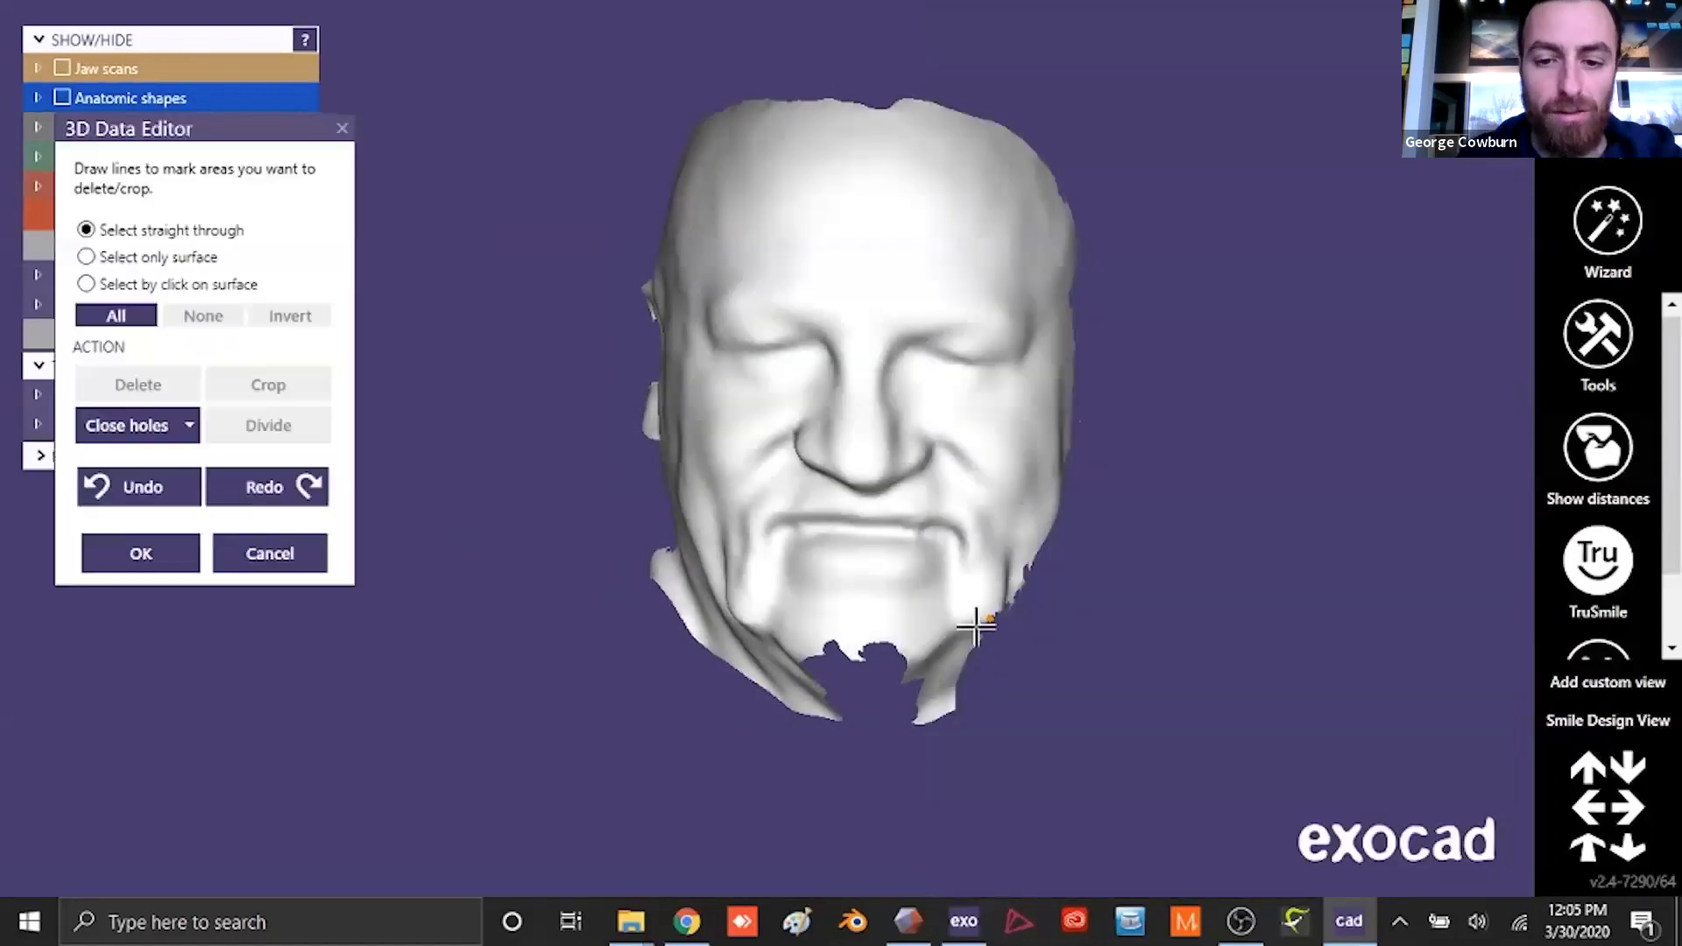
- Outline the mouth opening between the lips straight through the face scan, delete the enclosed area, and accept the edit
scroll(938, 614, up, 5)
scroll(923, 583, up, 5)
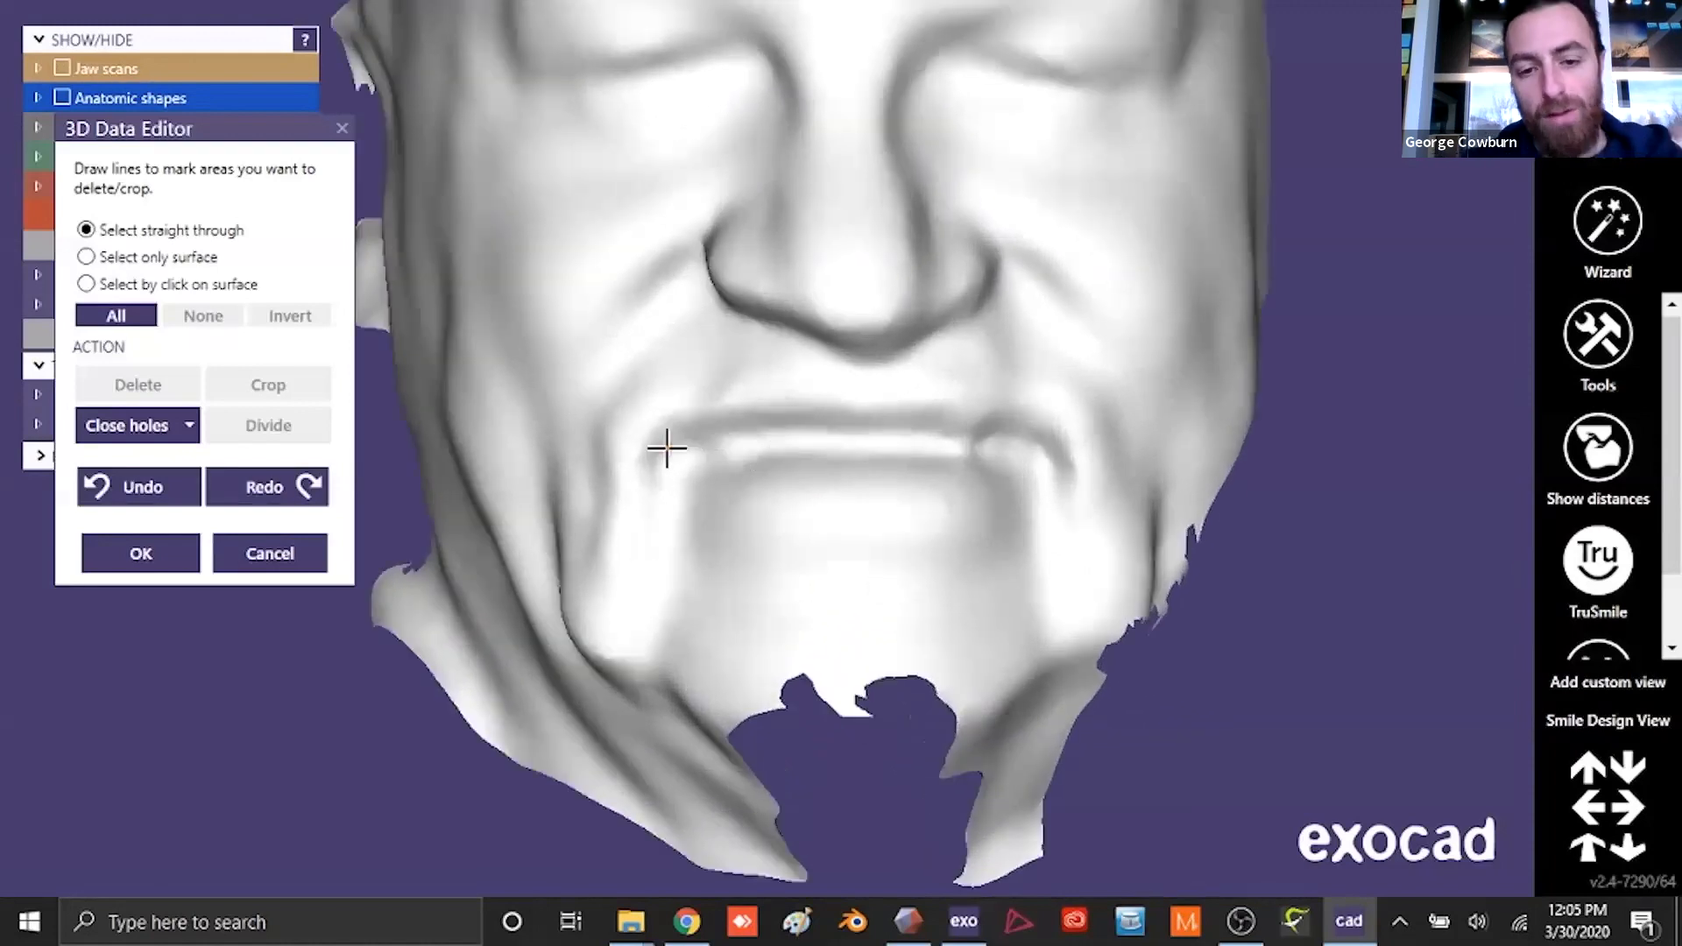
click(662, 448)
click(743, 431)
click(838, 426)
click(969, 432)
click(1041, 445)
click(1039, 464)
click(948, 464)
click(814, 458)
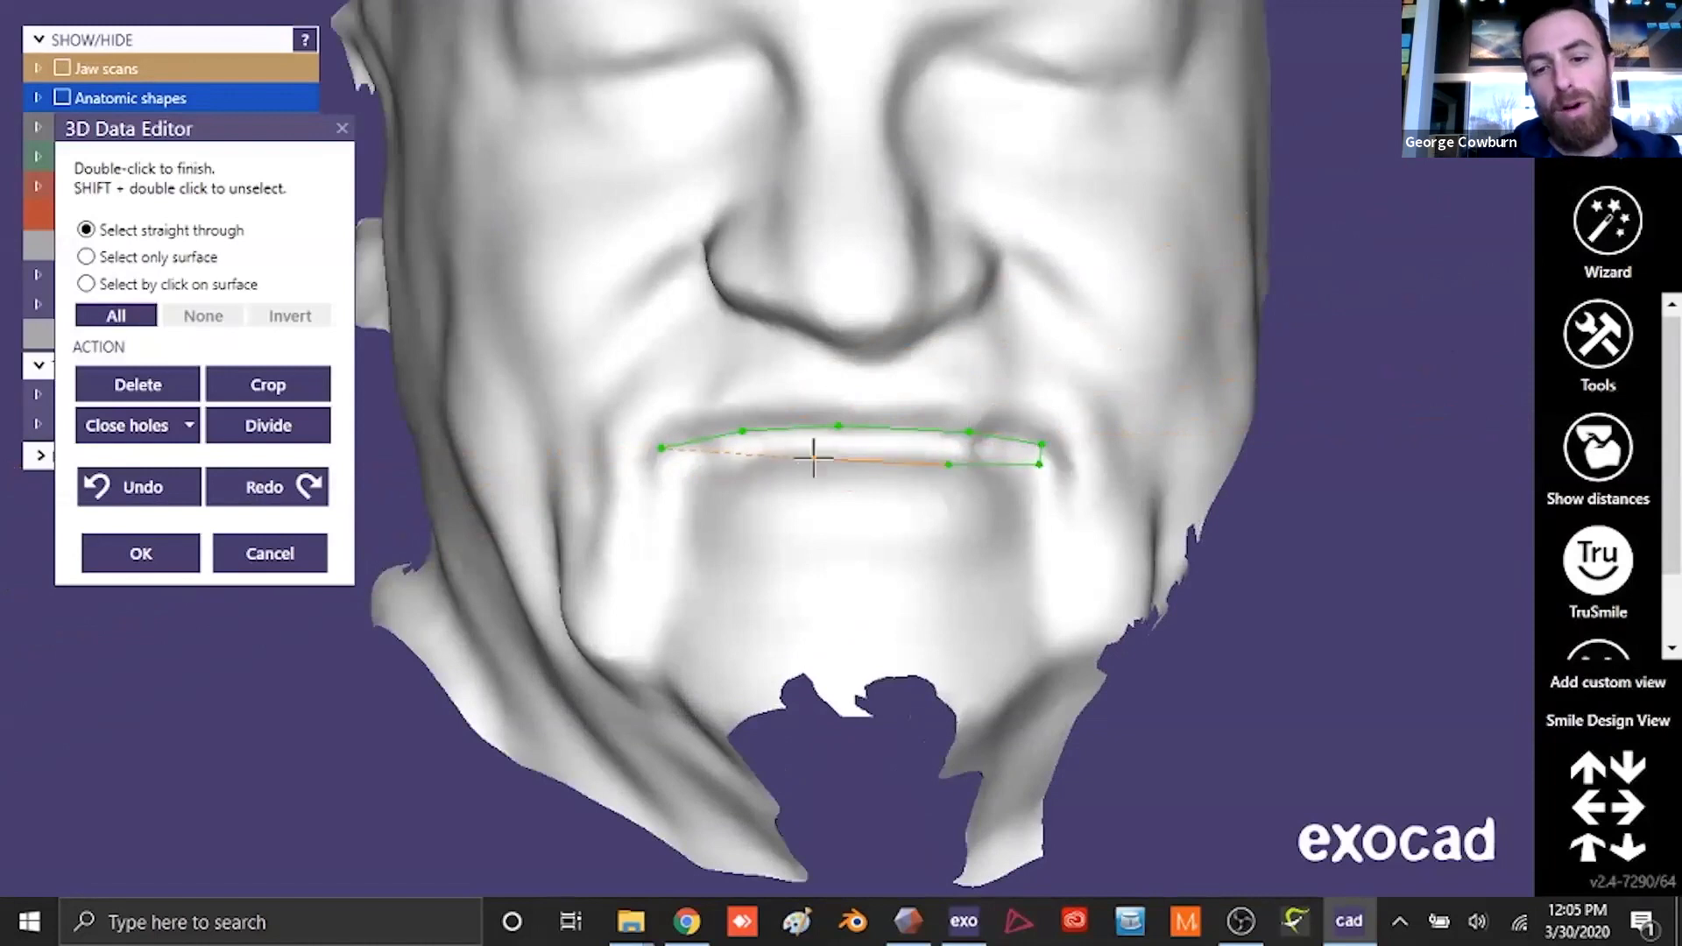
click(726, 466)
double_click(660, 450)
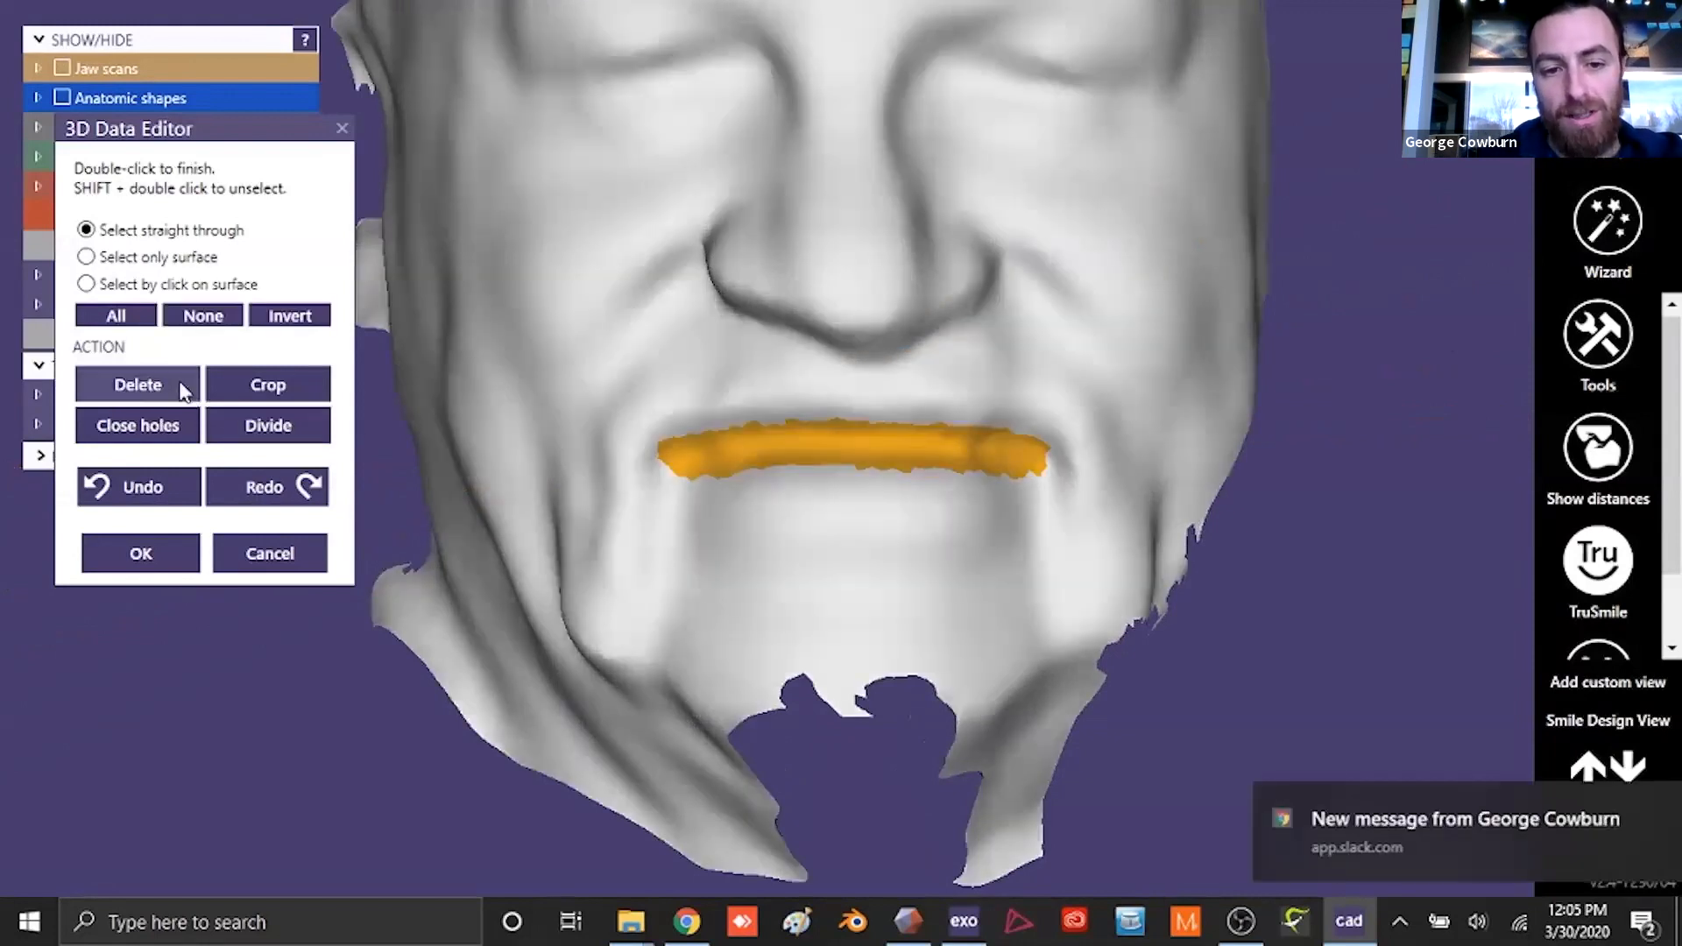
click(137, 385)
right_drag(762, 372, 914, 453)
click(163, 545)
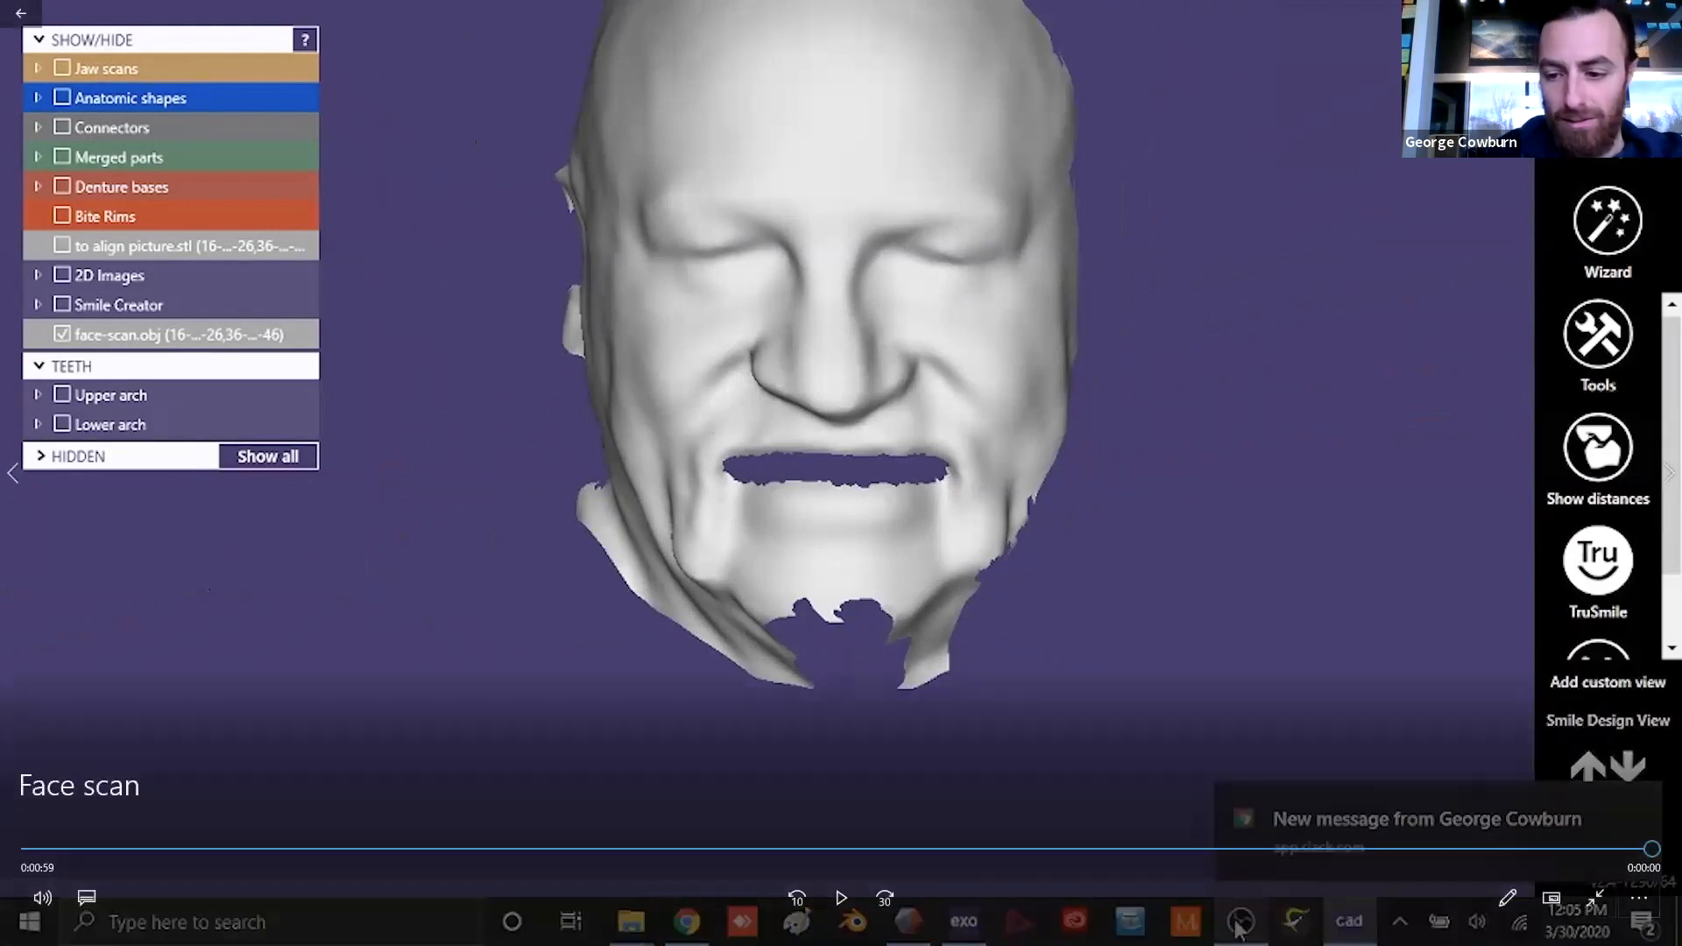
- Close the Face scan video and return to the Downloads folder
key(alt+F4)
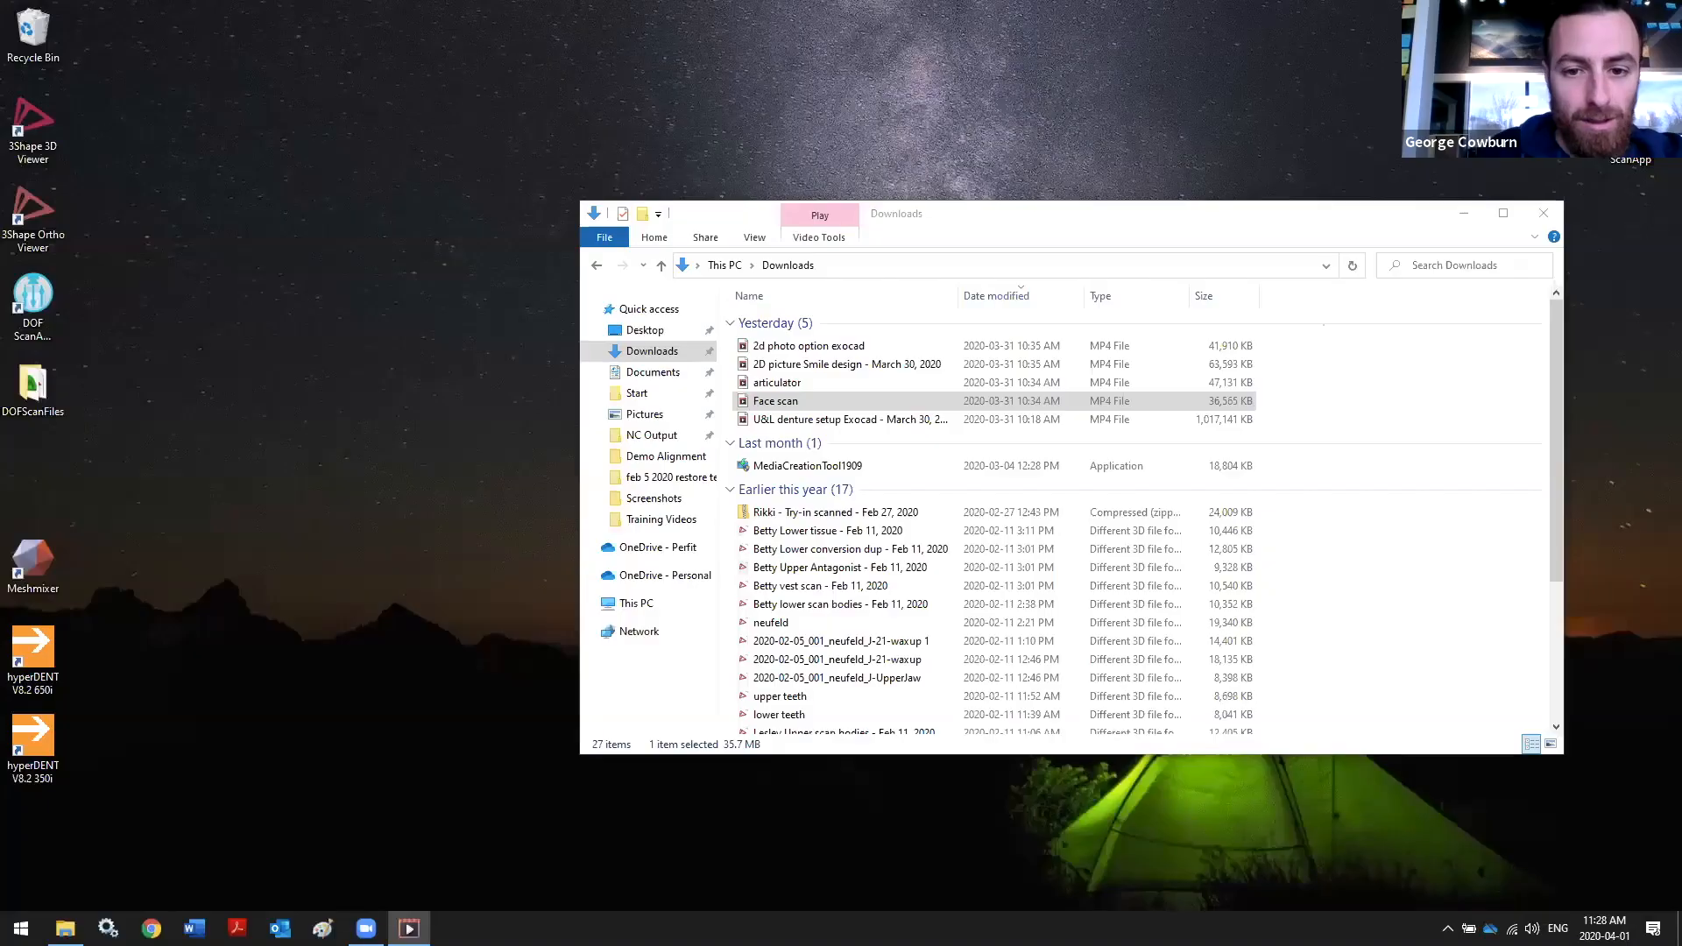
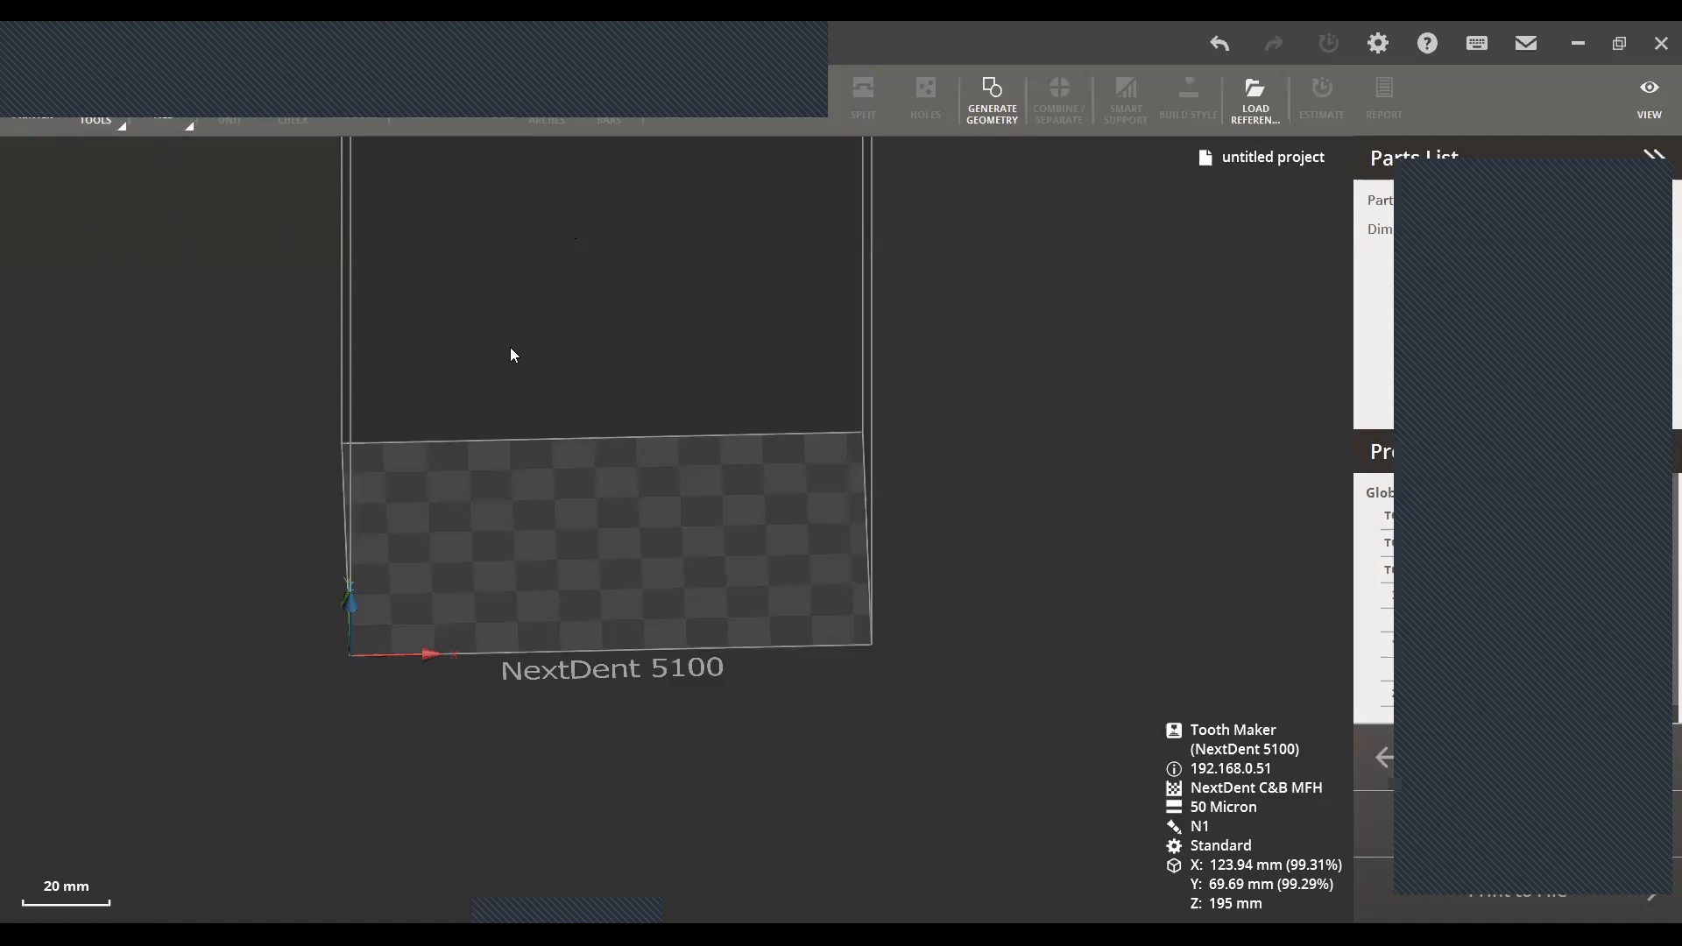
- In 3D Sprint, set the Tooth Maker printer with NextDent C&B MFH material, shade N1 and 50 Micron print mode
click(33, 107)
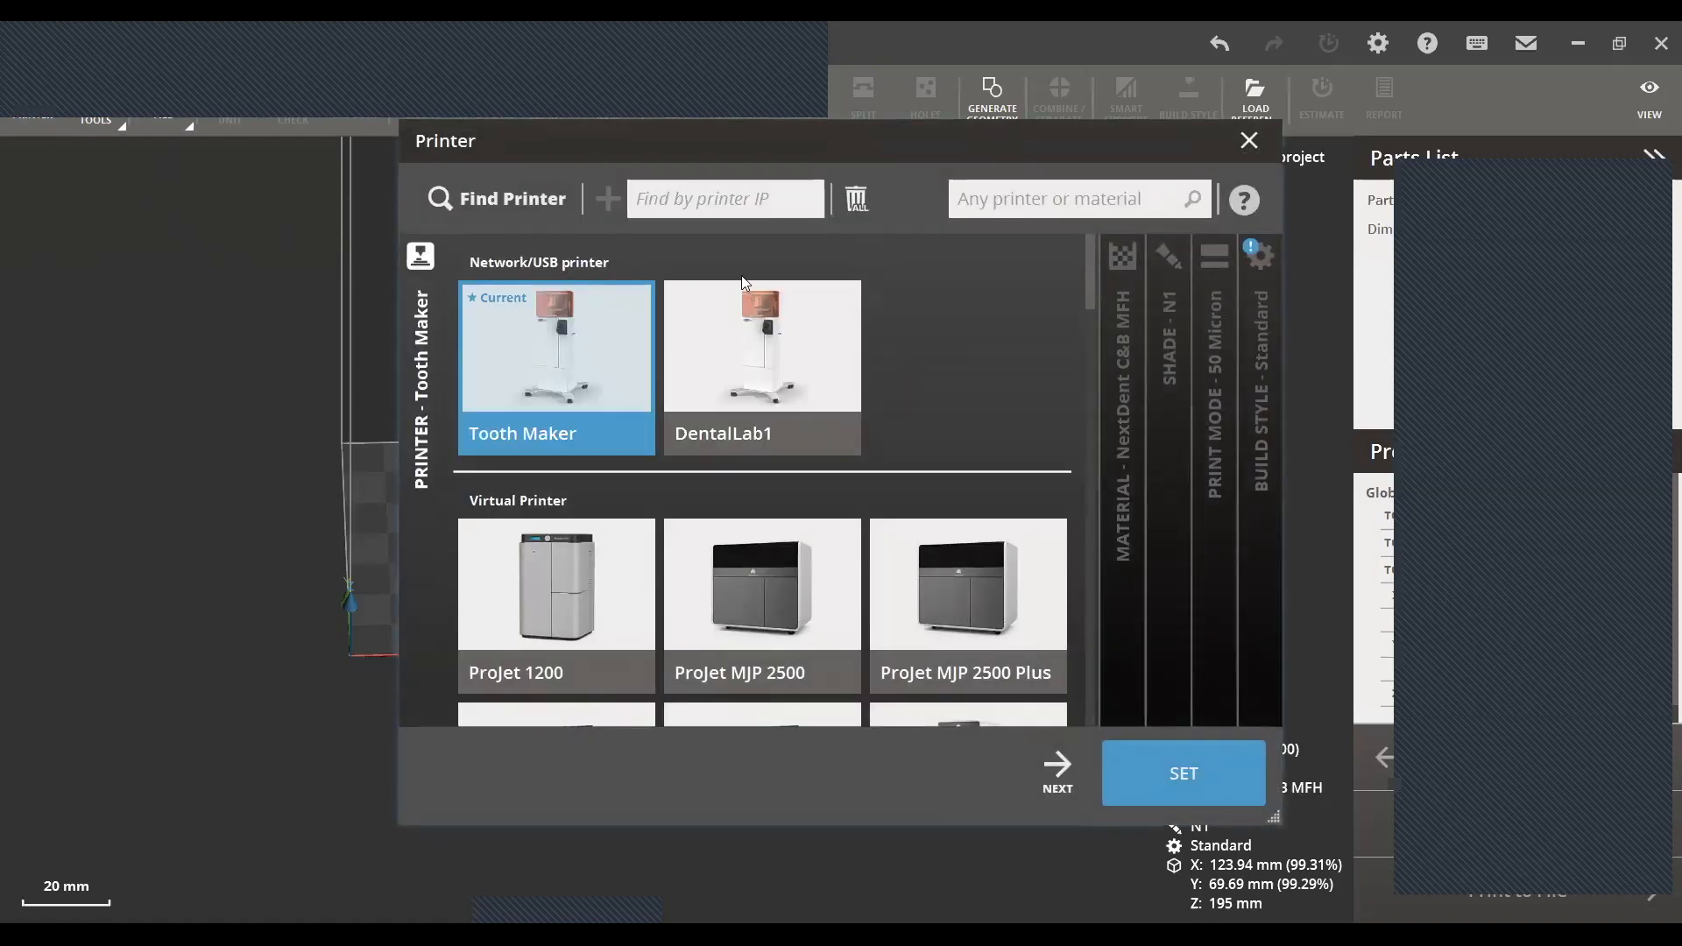
mouse_move(600, 407)
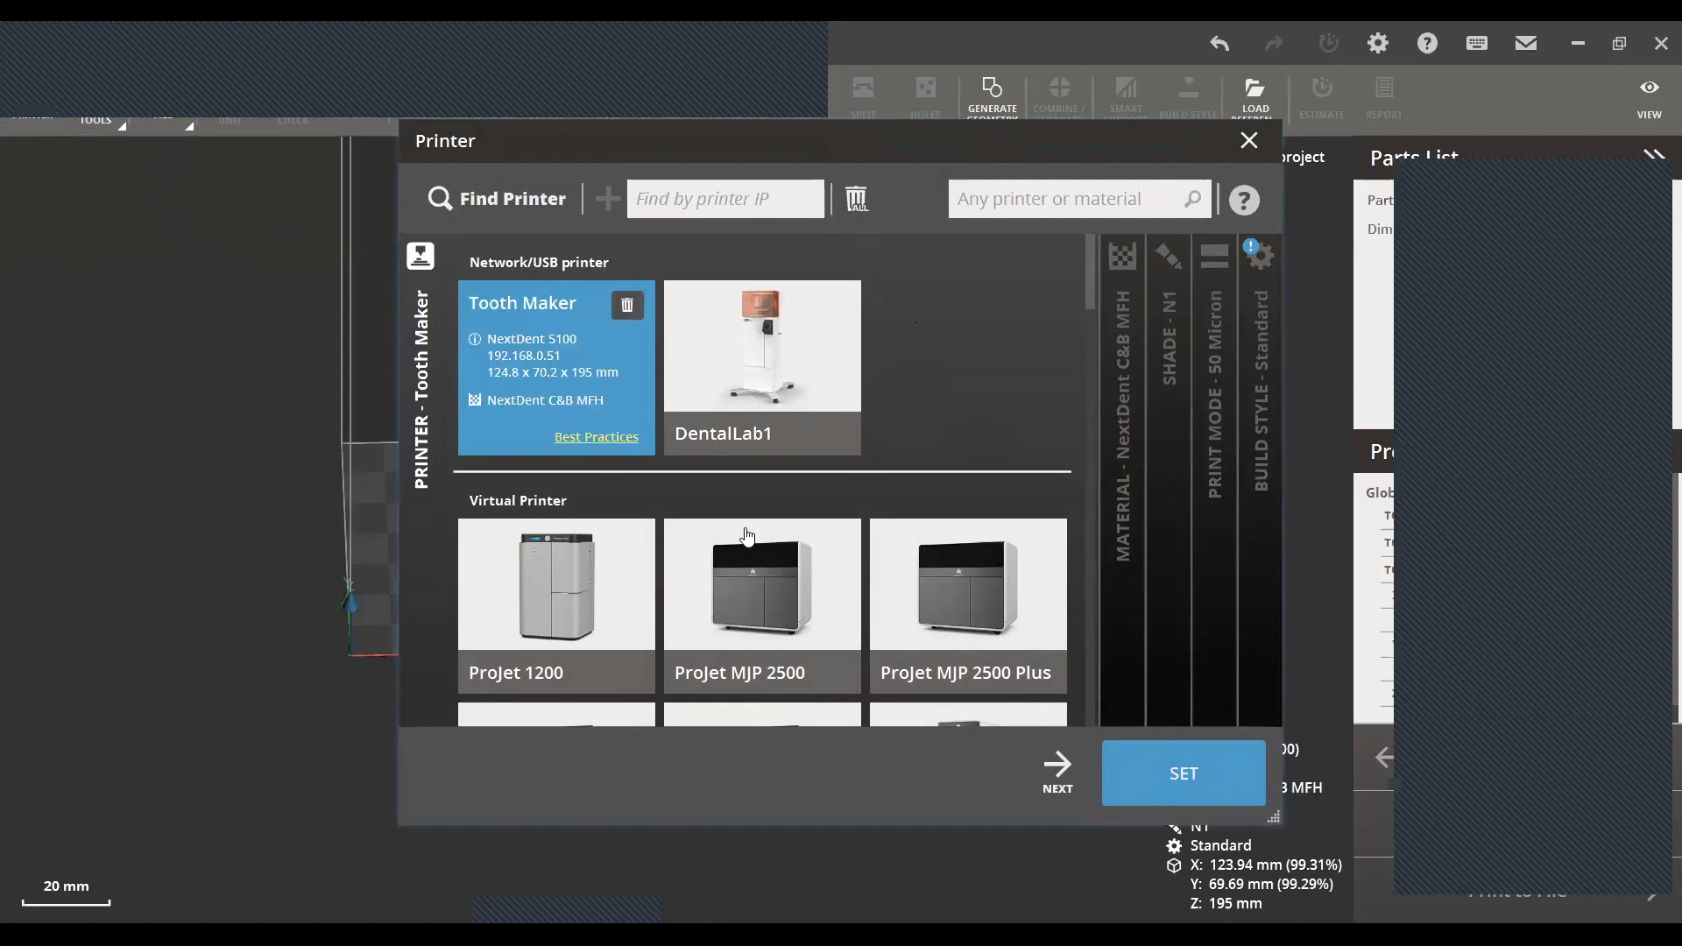
click(1060, 771)
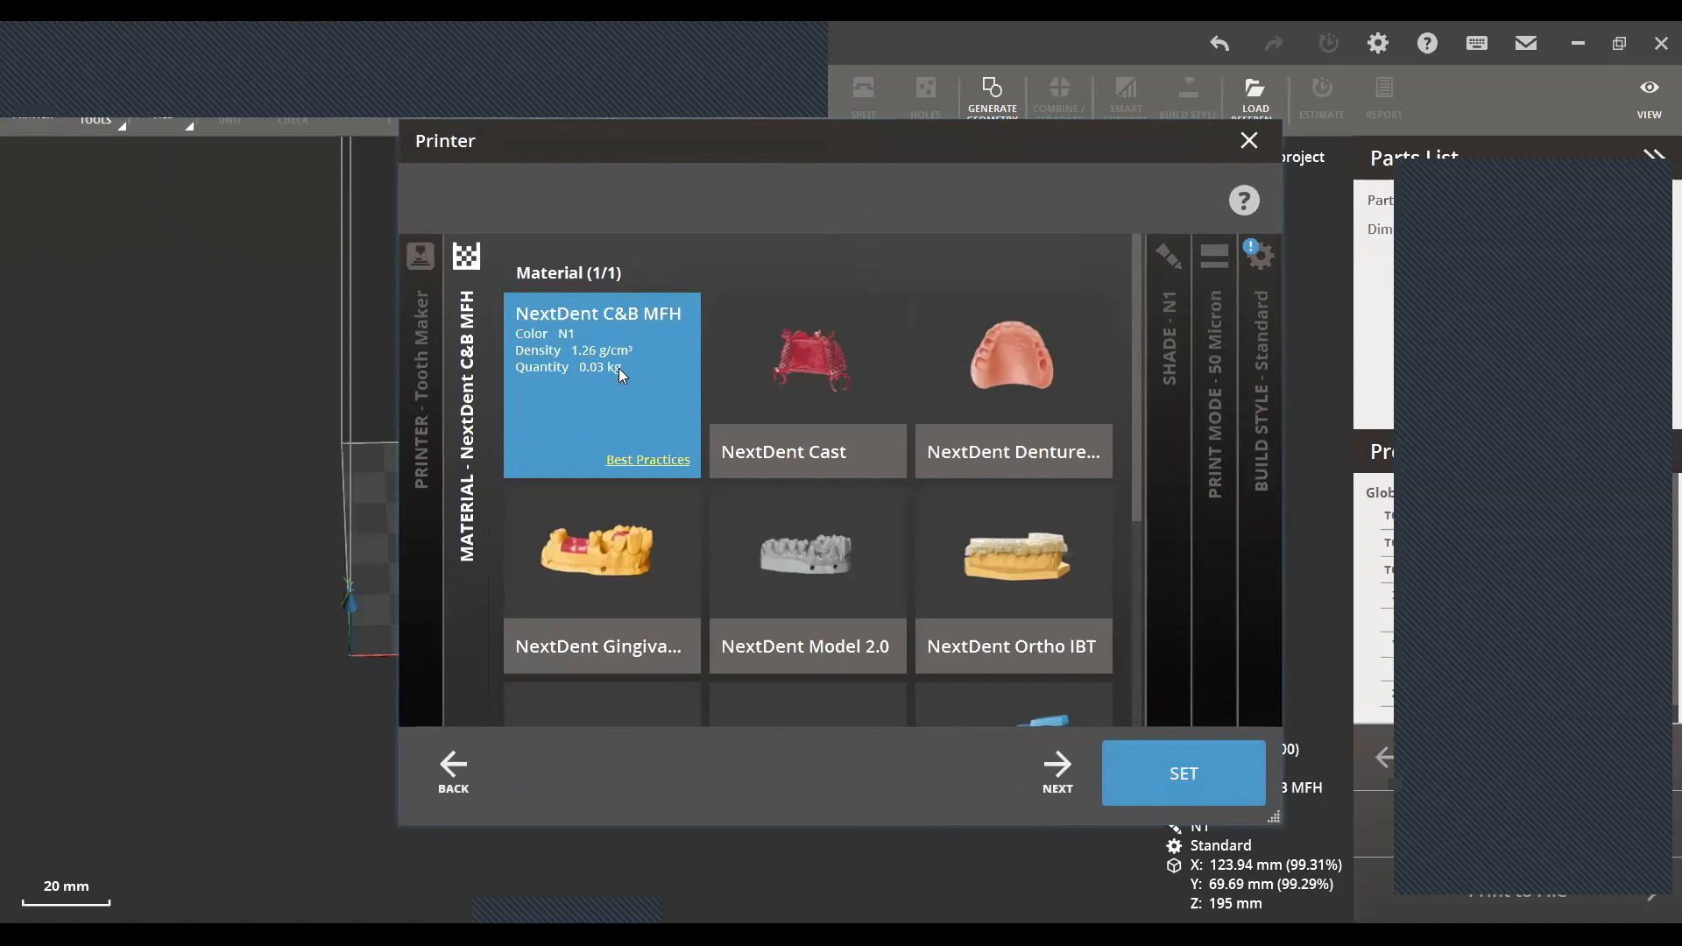
click(1055, 793)
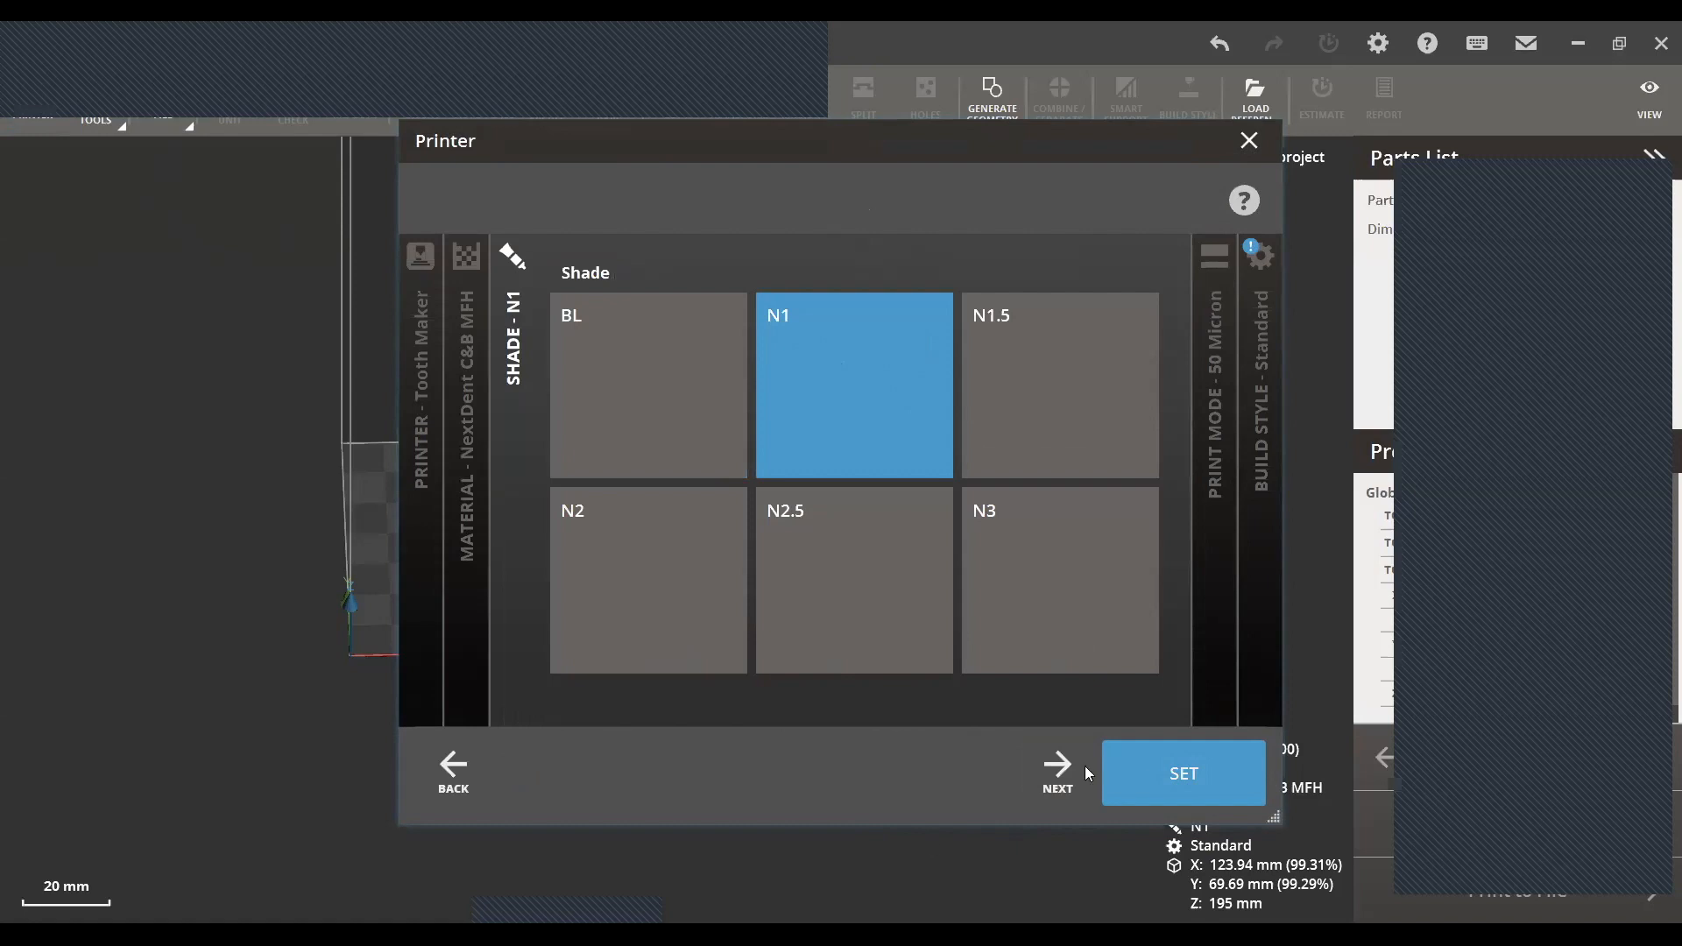
click(1060, 794)
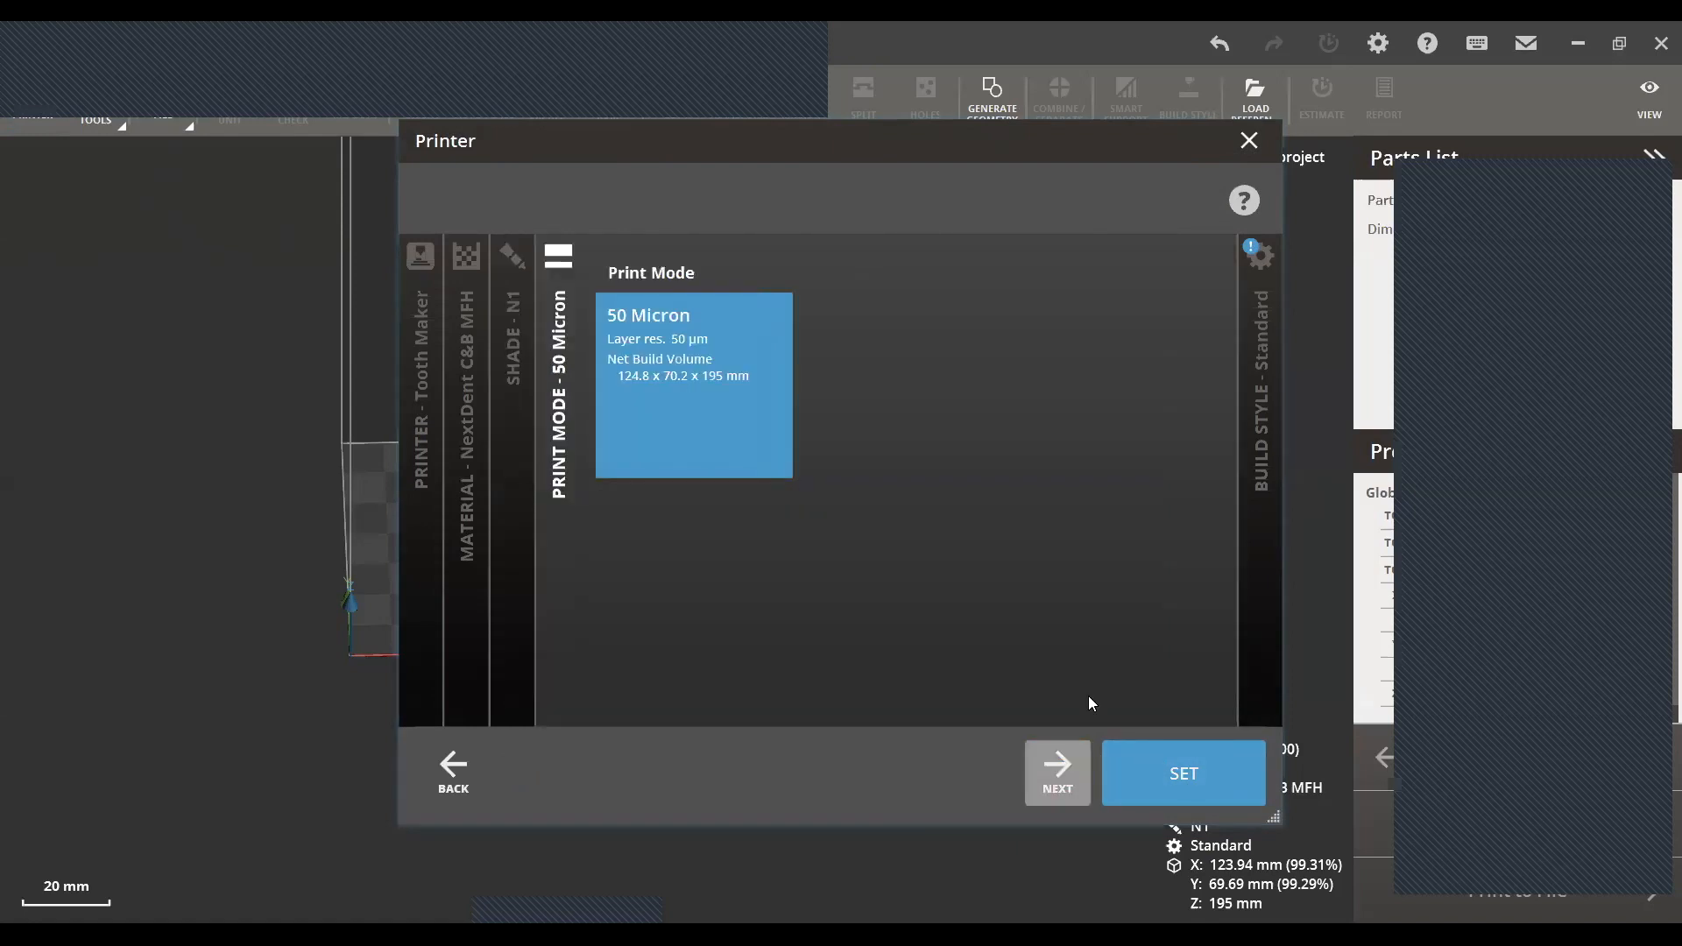
click(1164, 785)
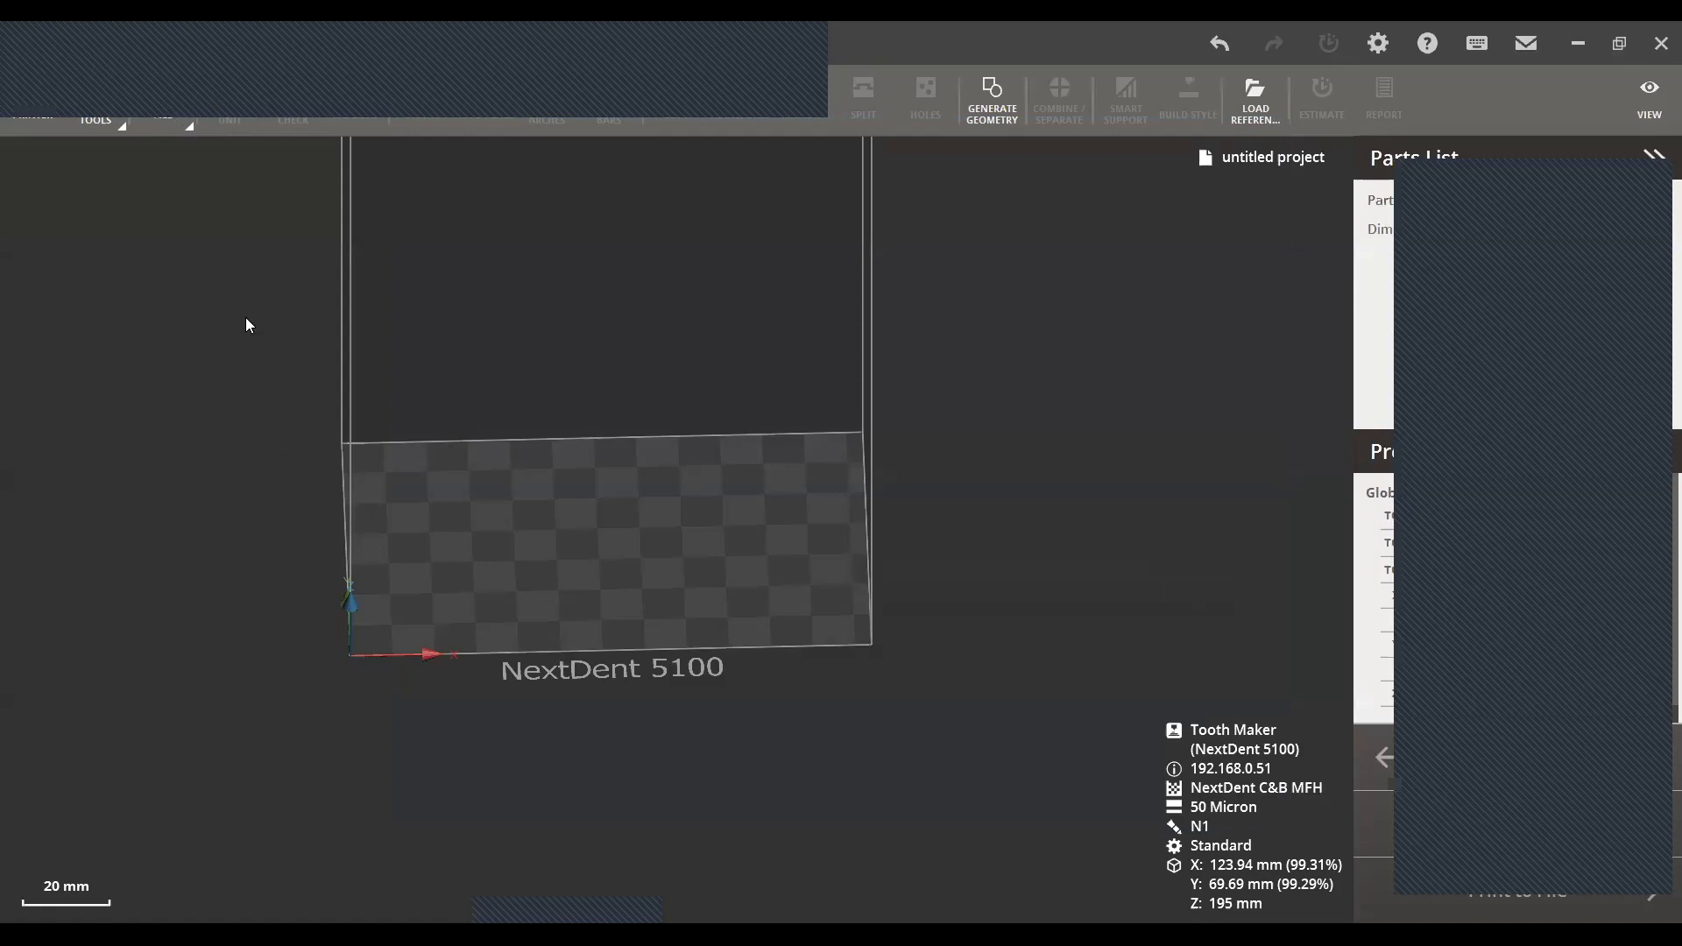
- Import both denture tooth STL files from the Teeth folder into the print project
click(164, 121)
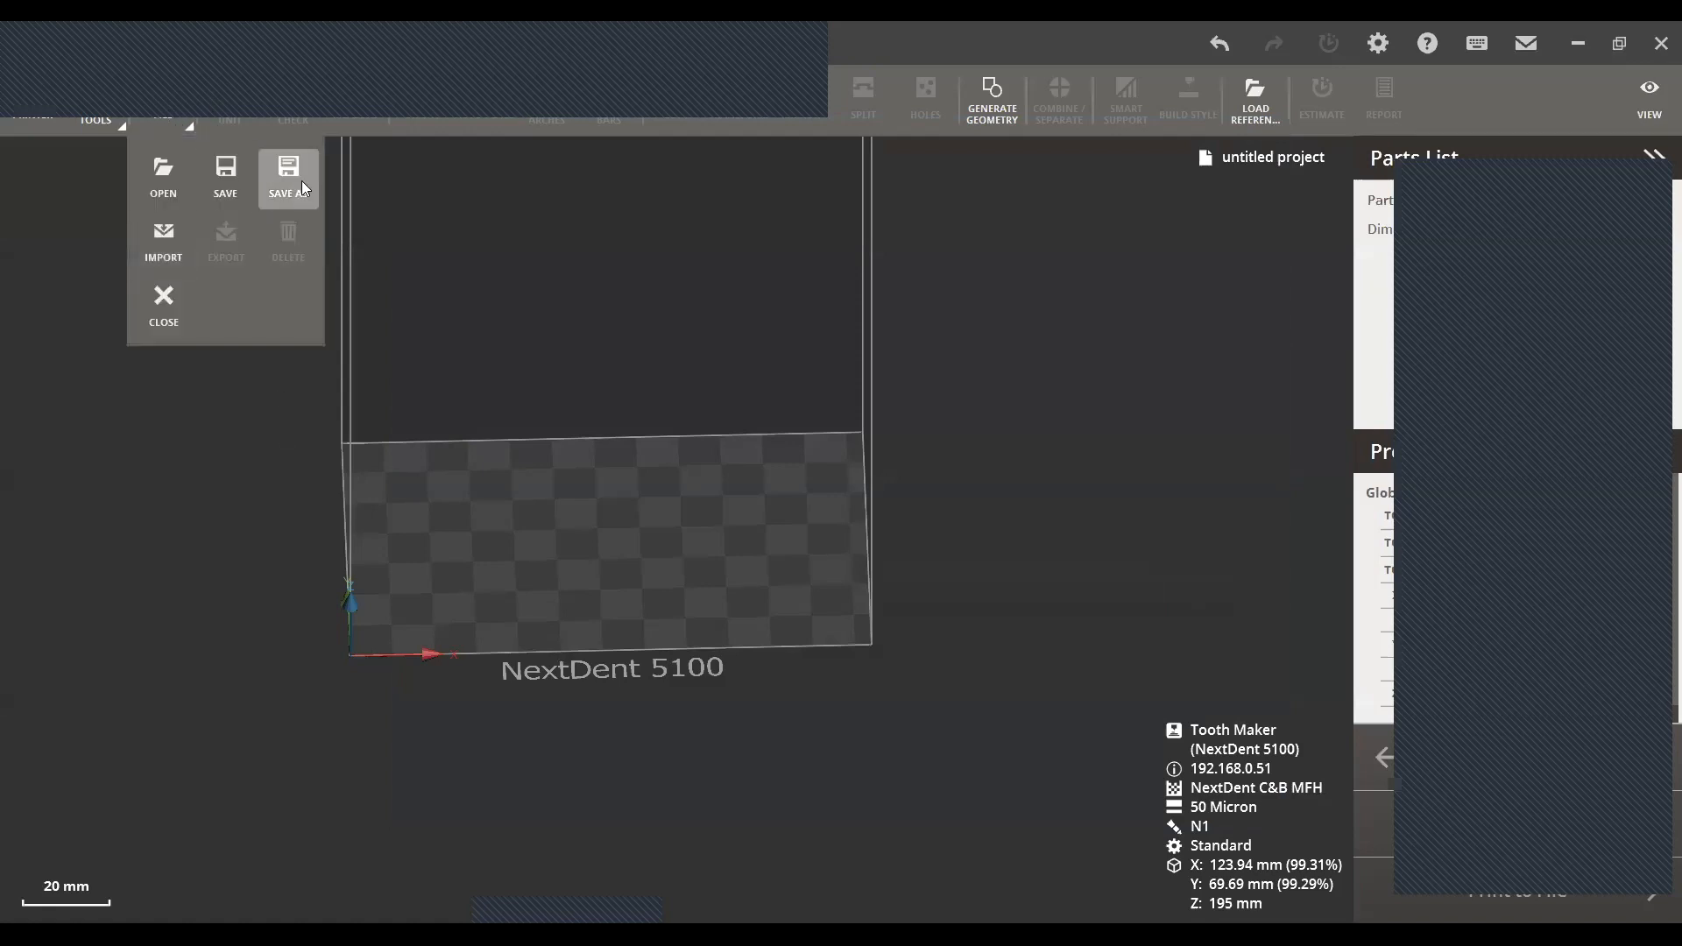
click(159, 252)
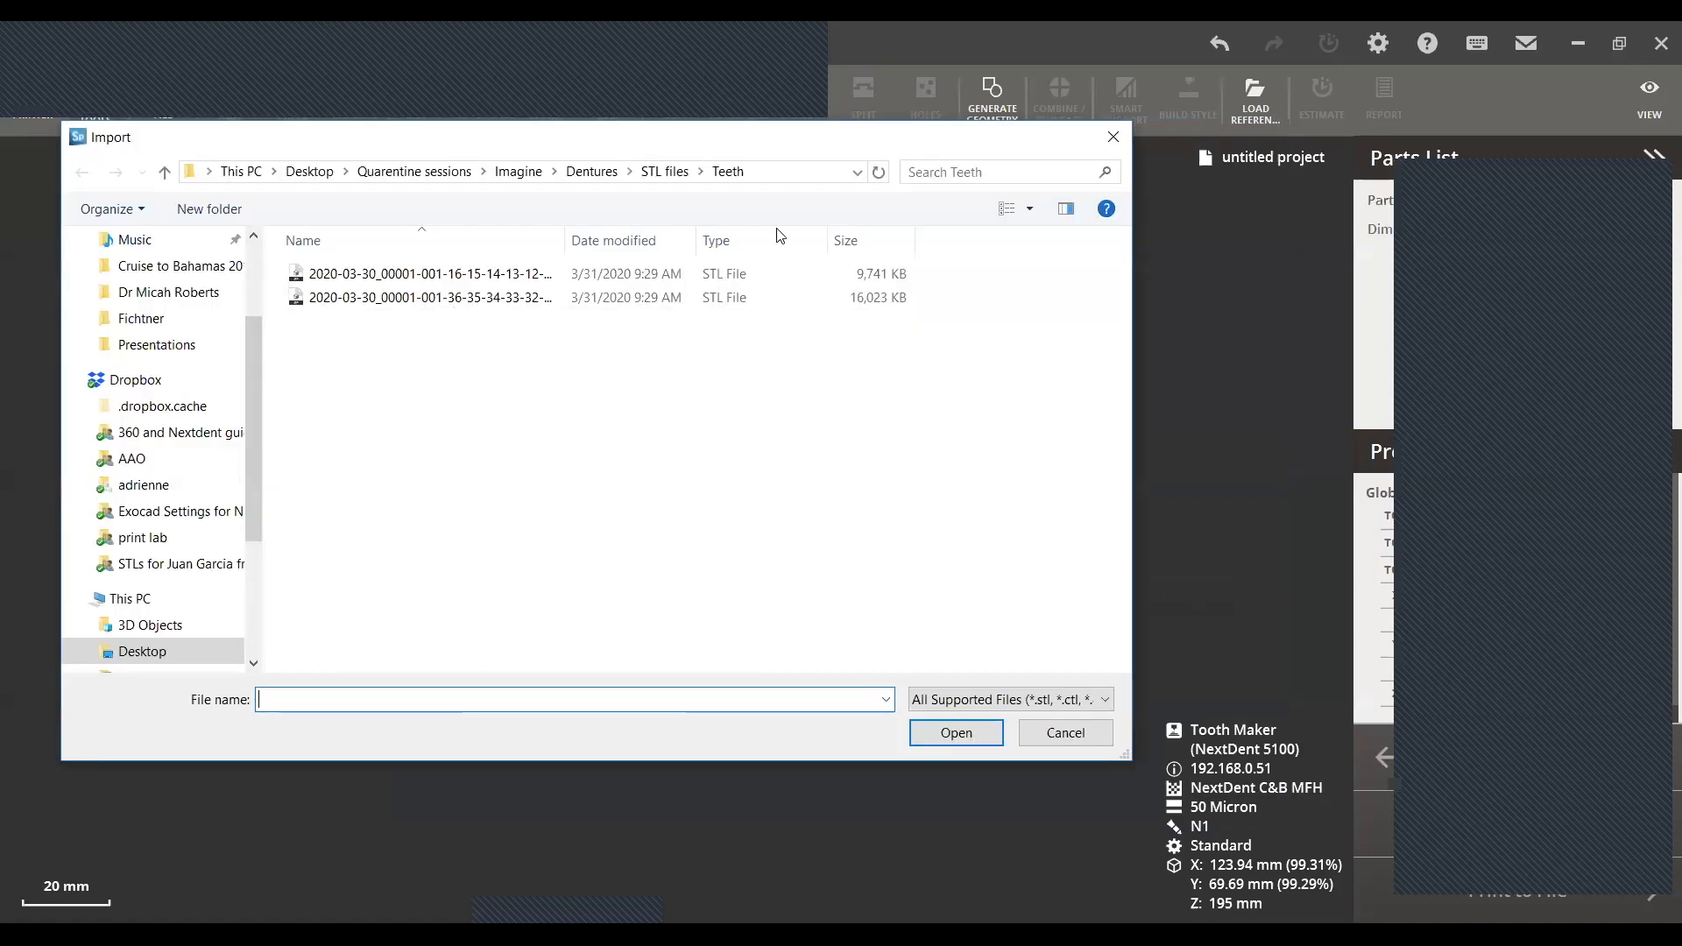
drag(469, 358, 385, 271)
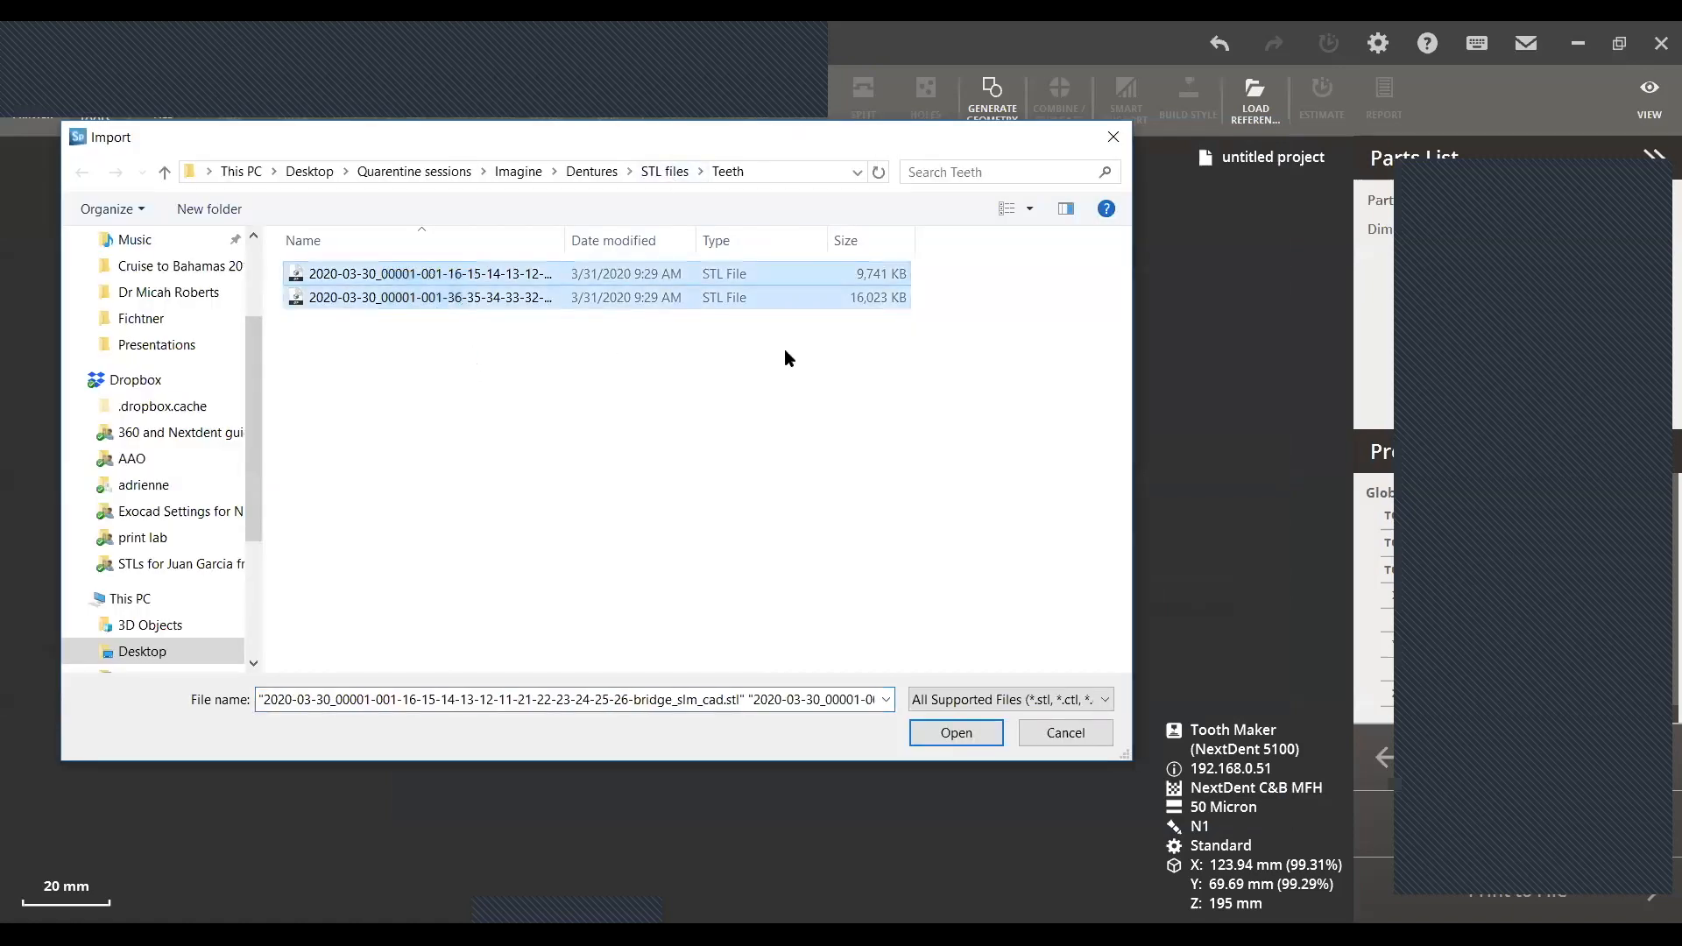
click(961, 740)
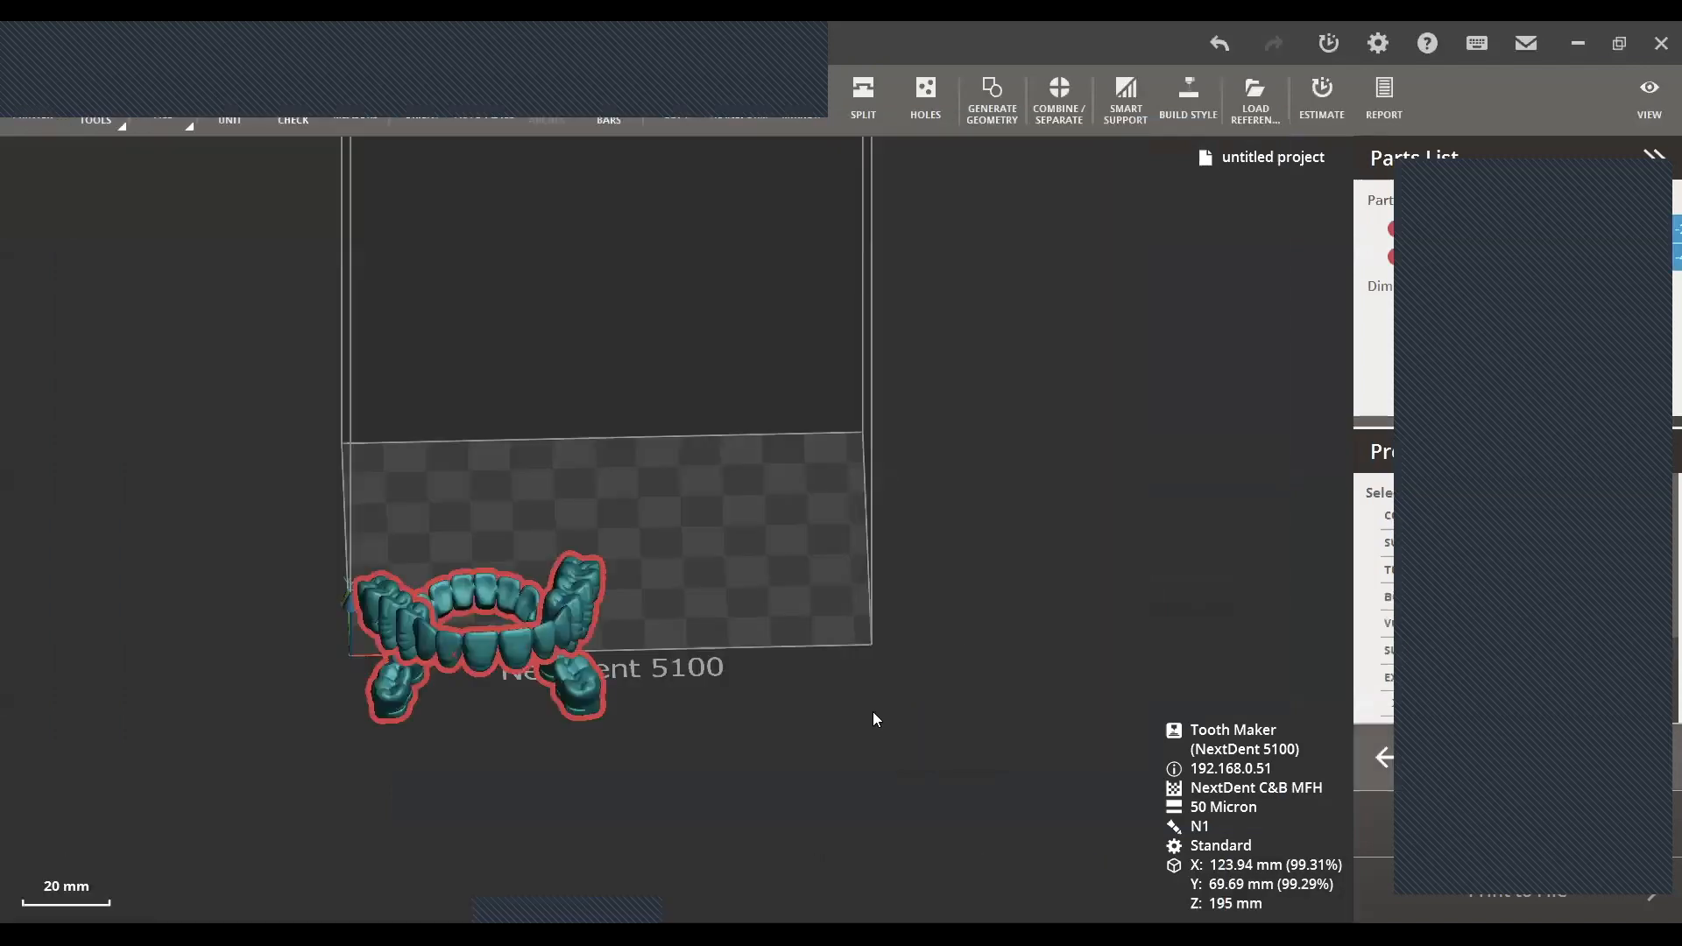
- Auto-place the two arches with 0 mm minimum distance between objects, Z rotation allowed and a platform XY margin of 0 mm
right_drag(651, 495, 644, 390)
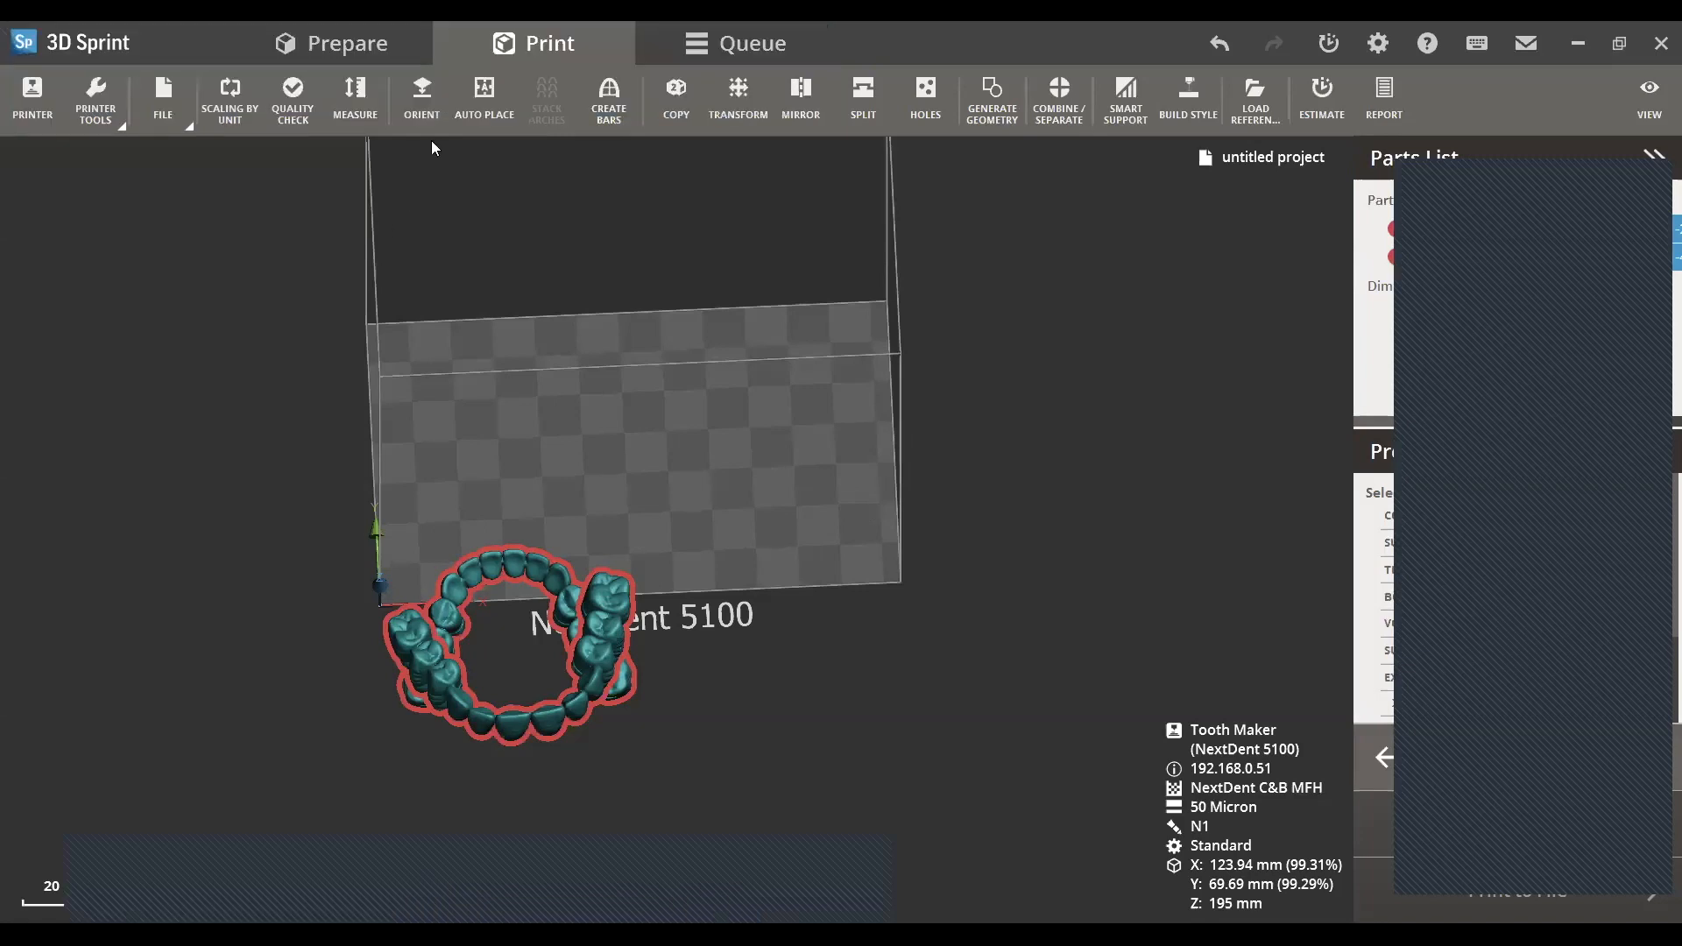
click(484, 95)
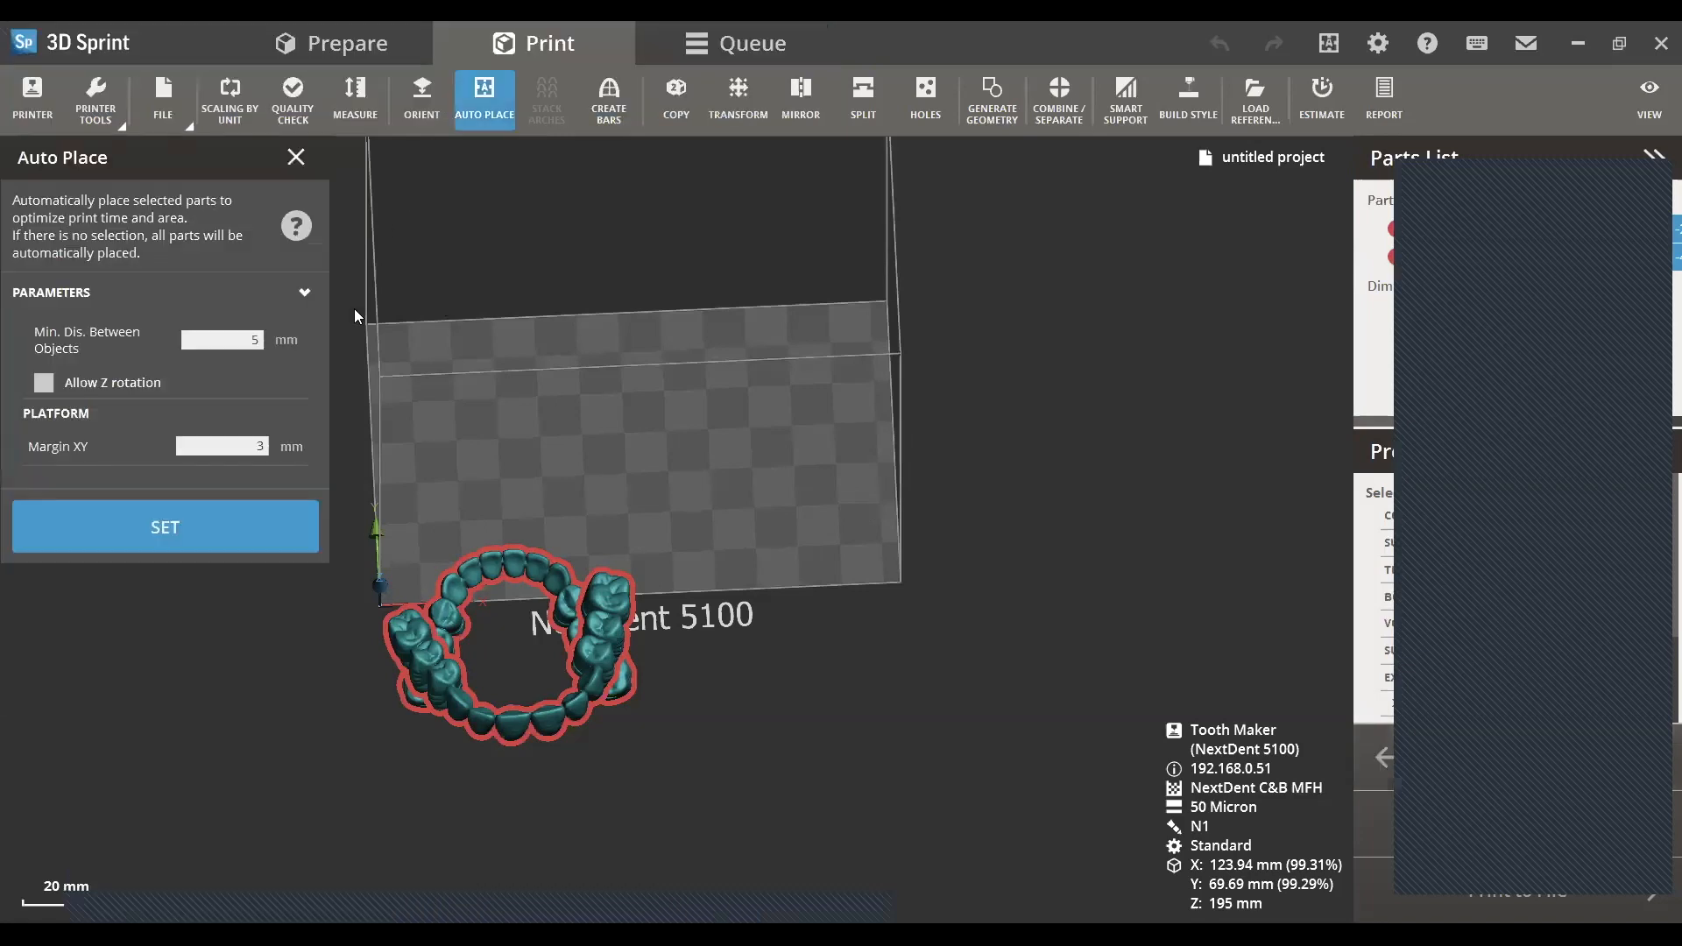
click(210, 339)
key(BackSpace)
text(0)
click(44, 383)
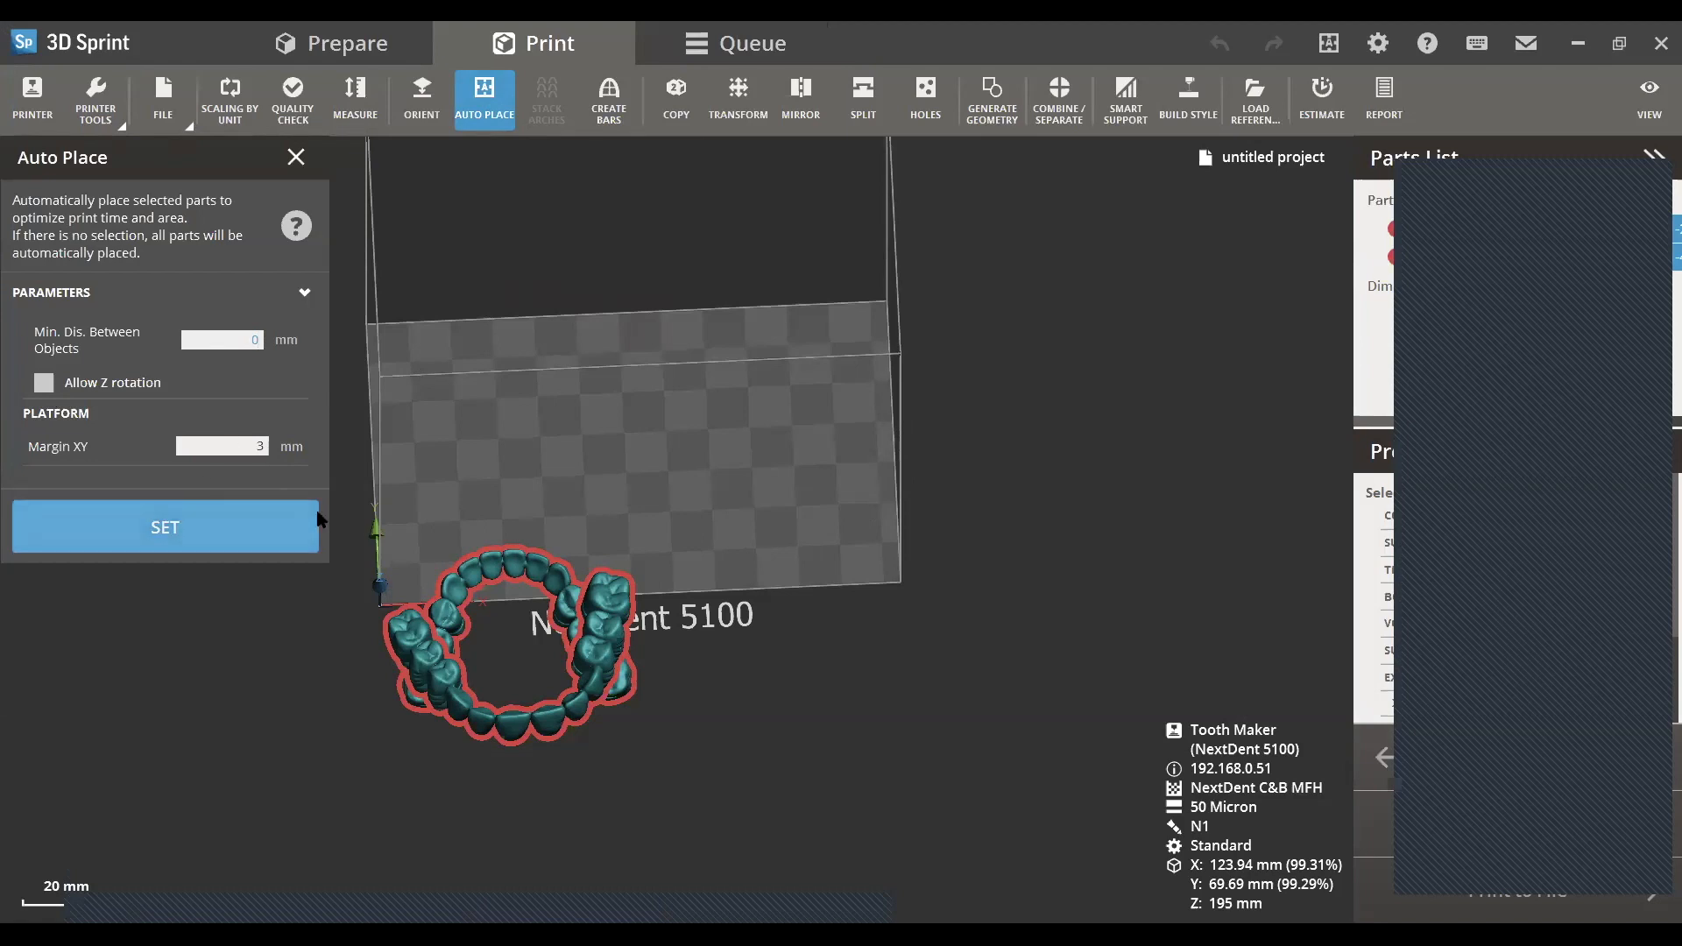
click(43, 386)
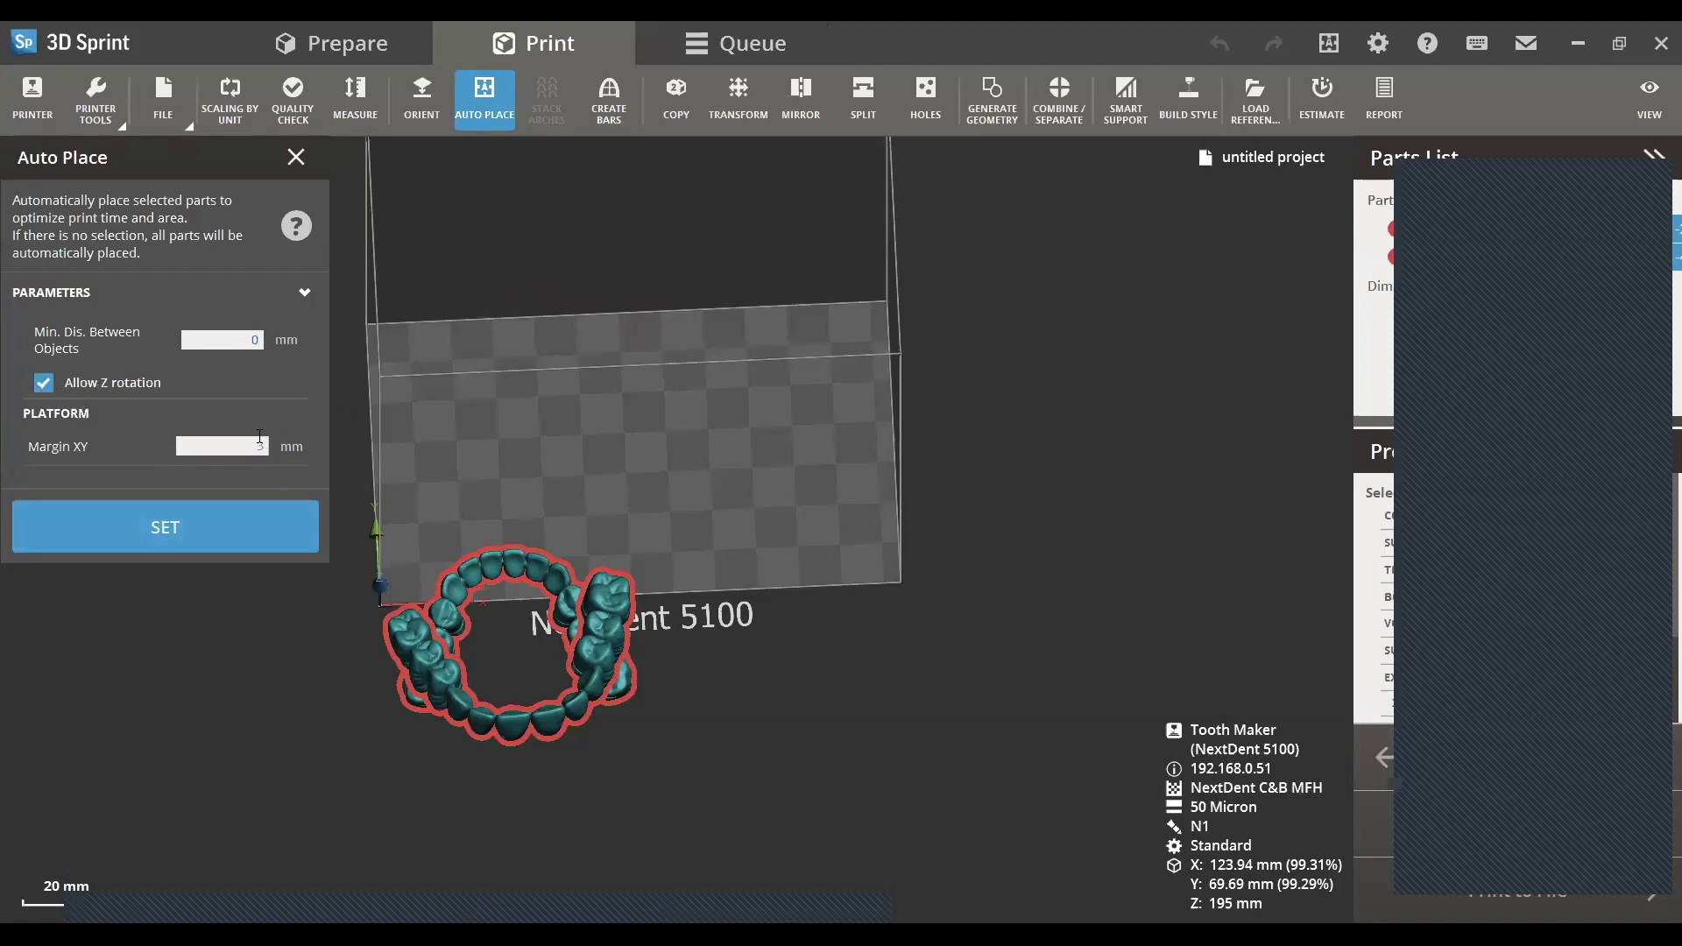
text(0)
click(180, 527)
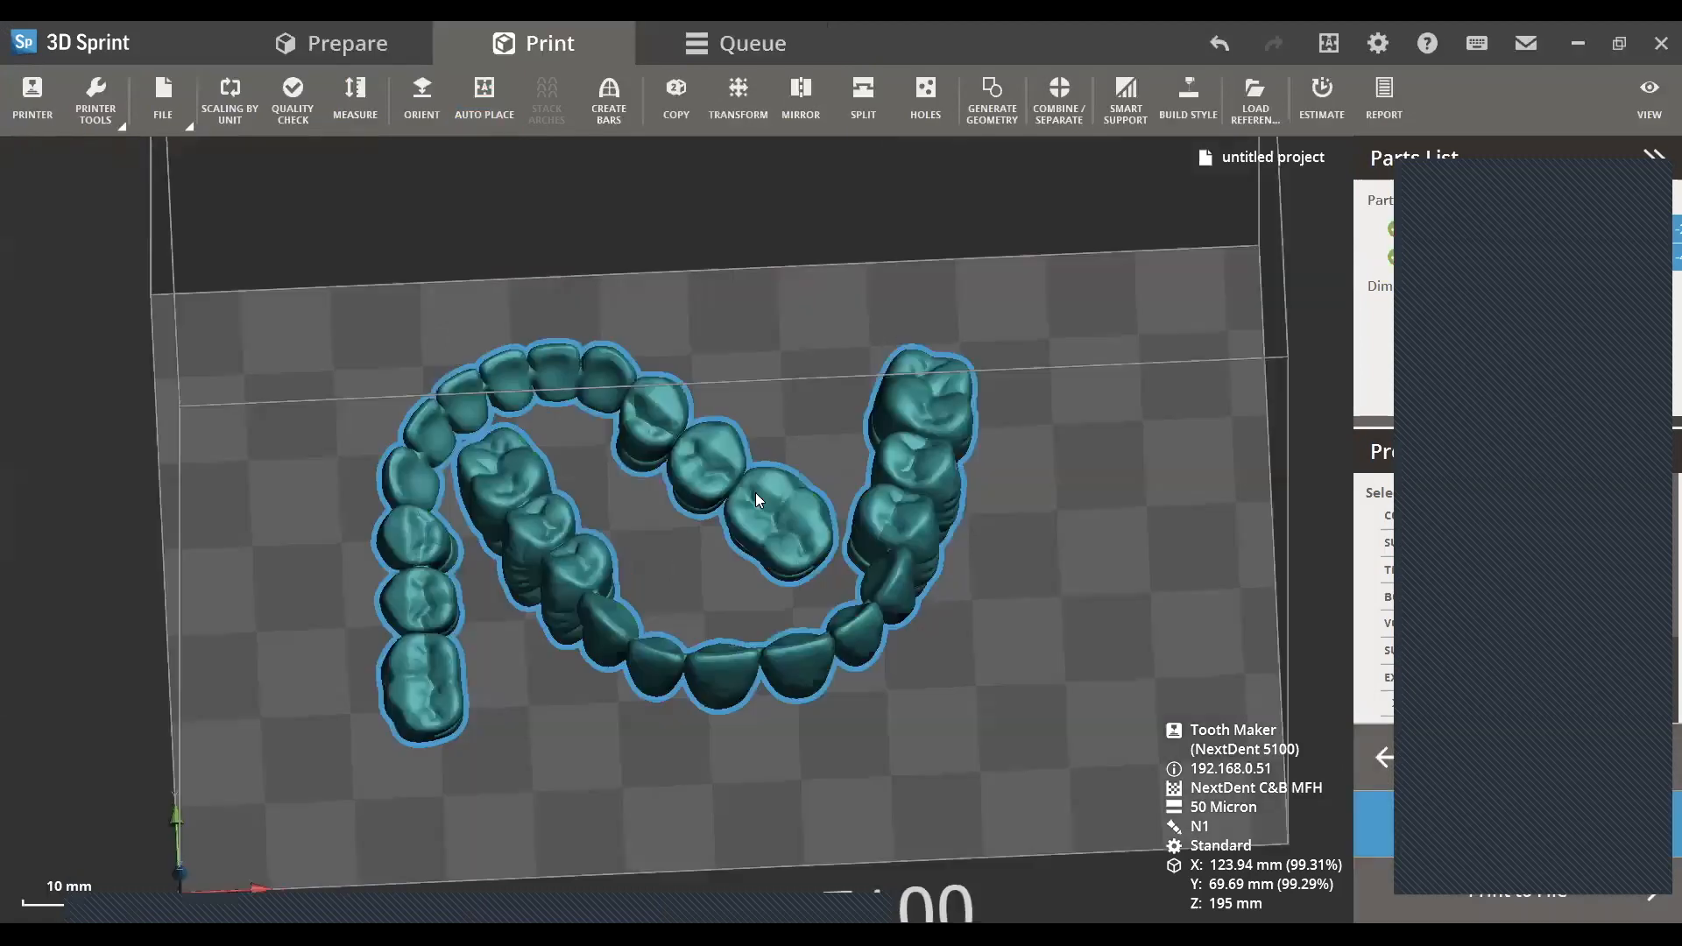
- Select the arch whose front teeth stand raised above the other arch and tilt it freehand with Transform
right_drag(819, 685, 849, 500)
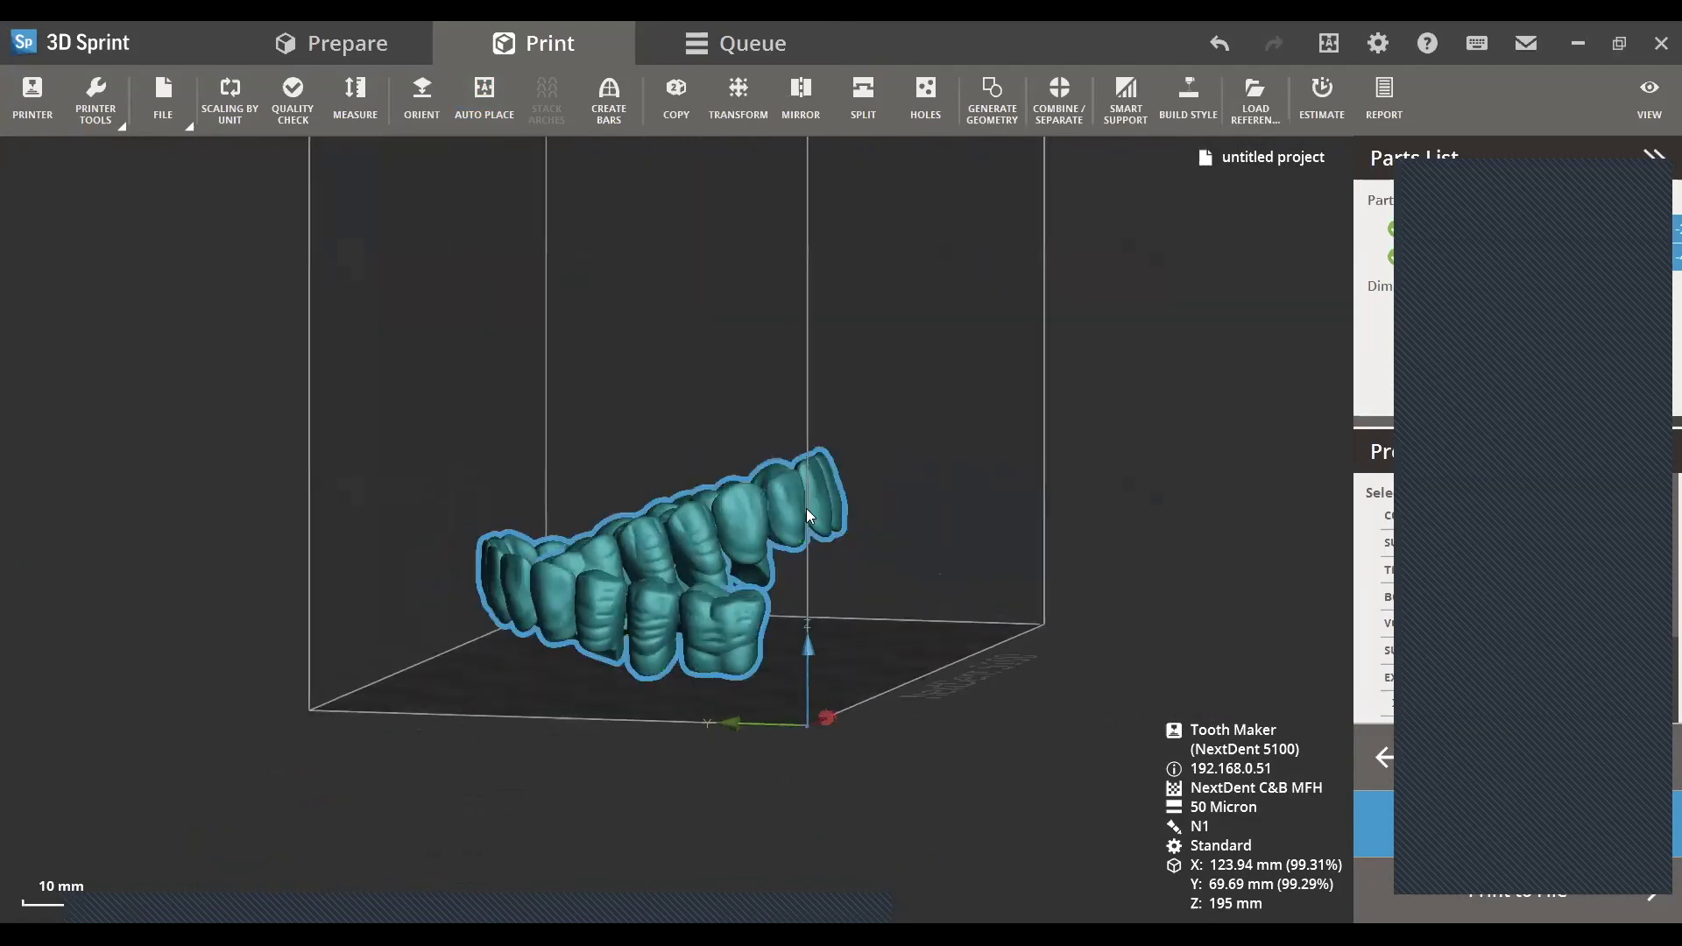
right_drag(846, 566, 675, 611)
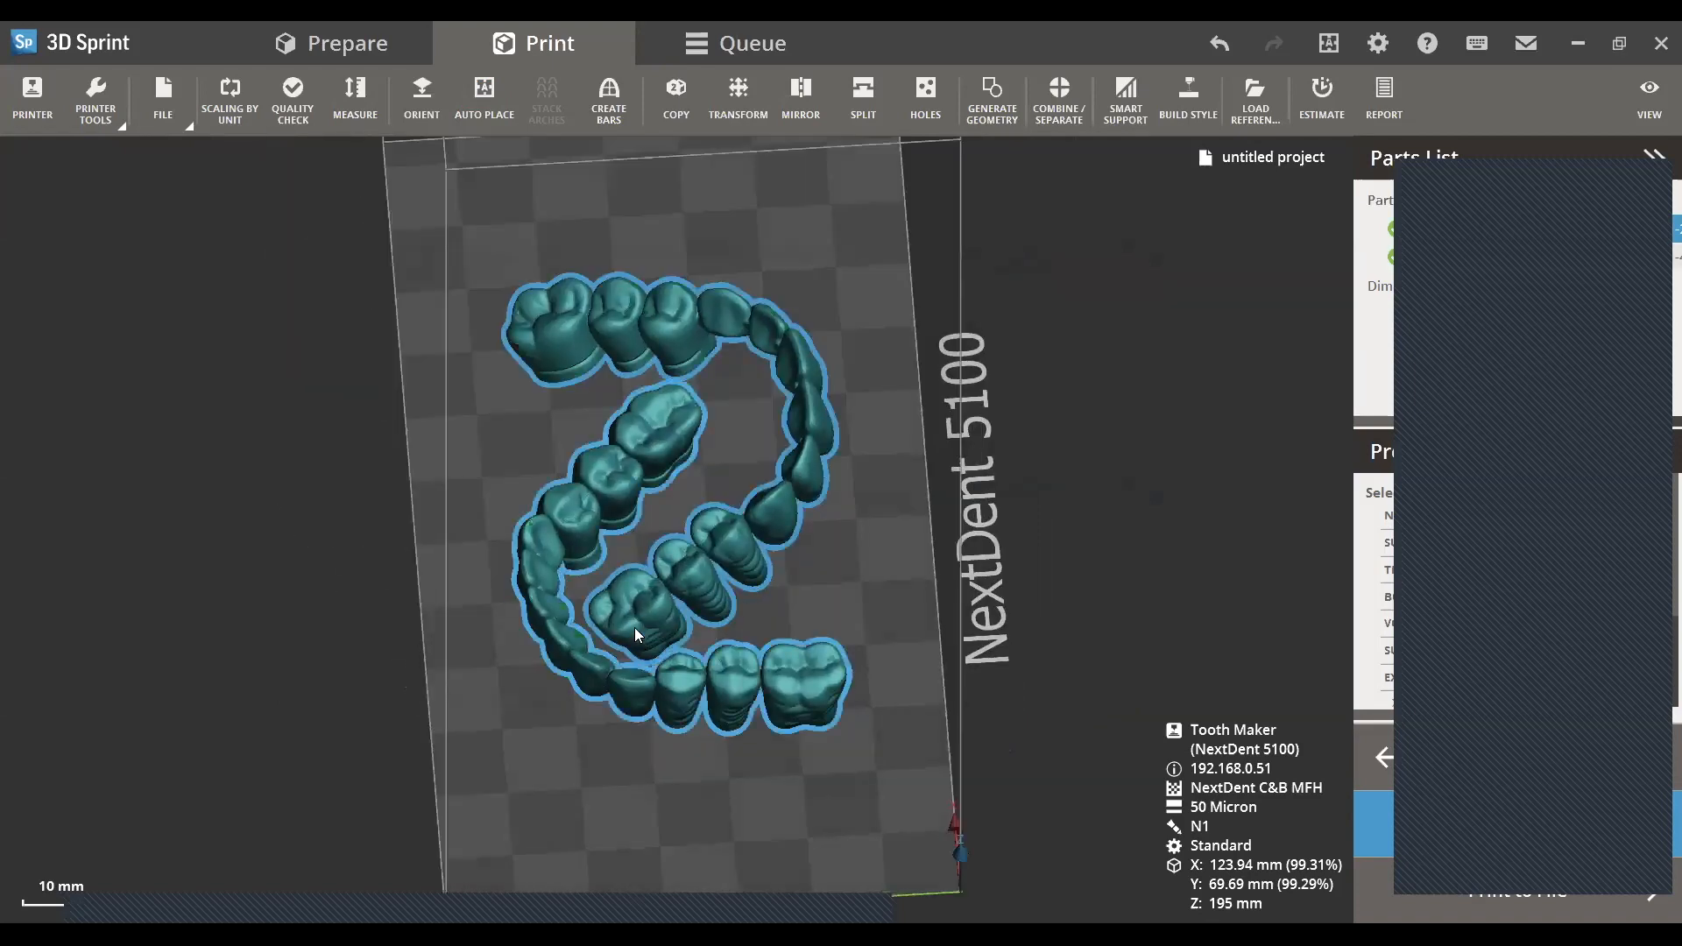
right_drag(658, 563, 714, 542)
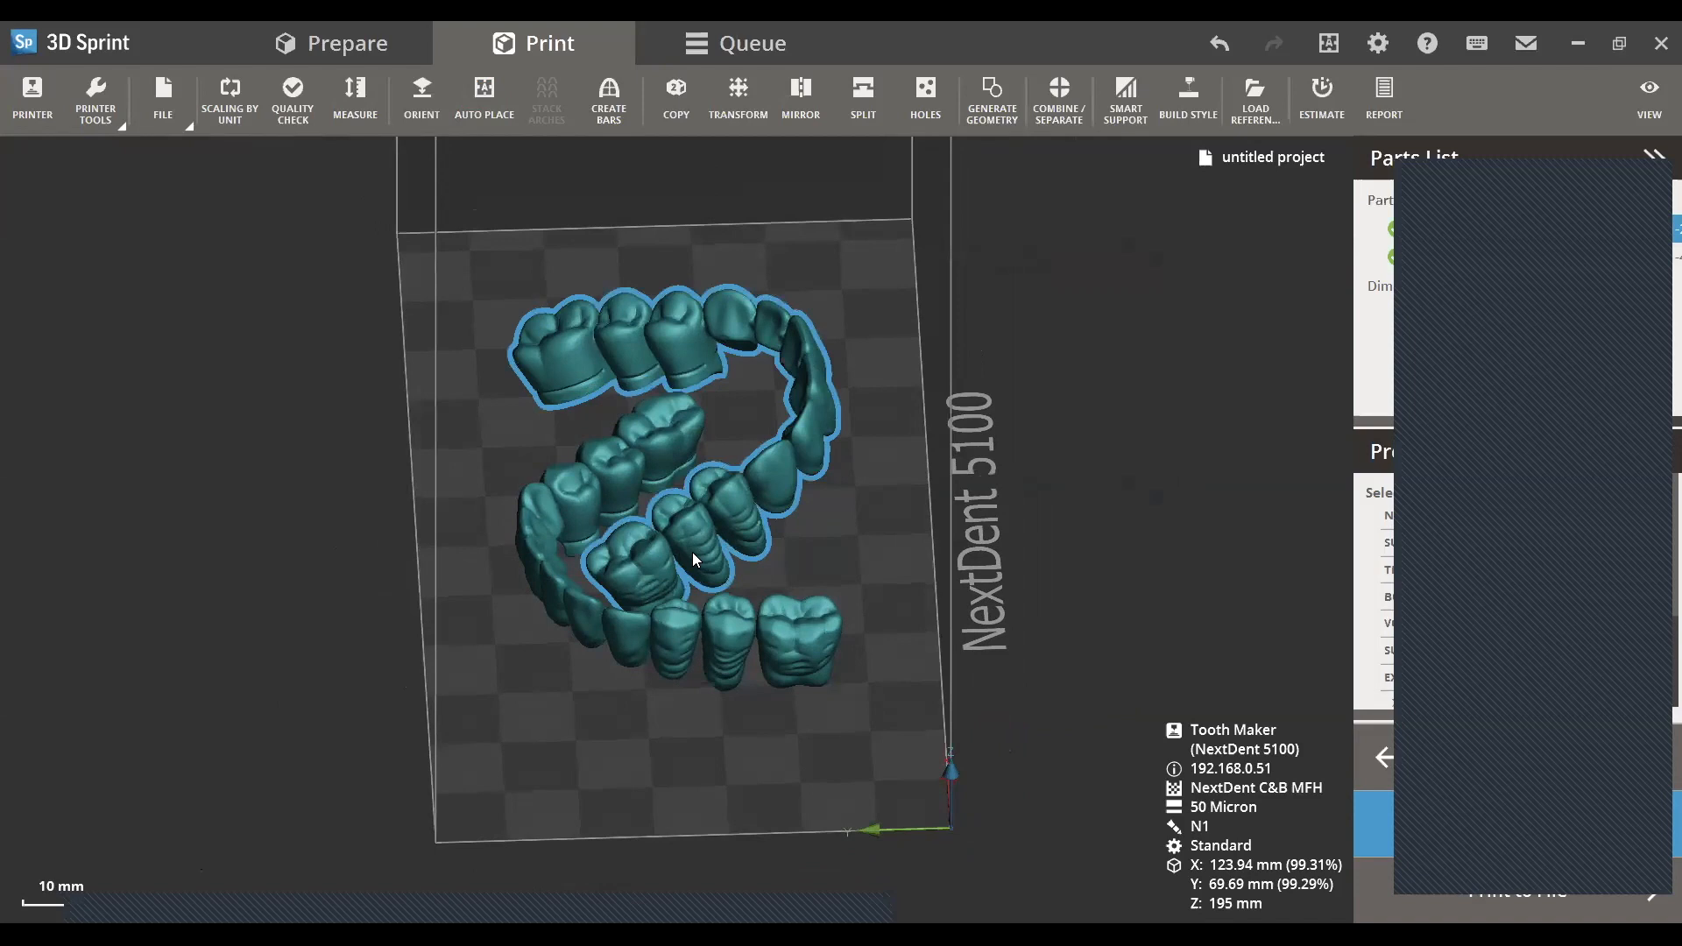
right_drag(669, 527, 822, 536)
right_drag(941, 552, 822, 515)
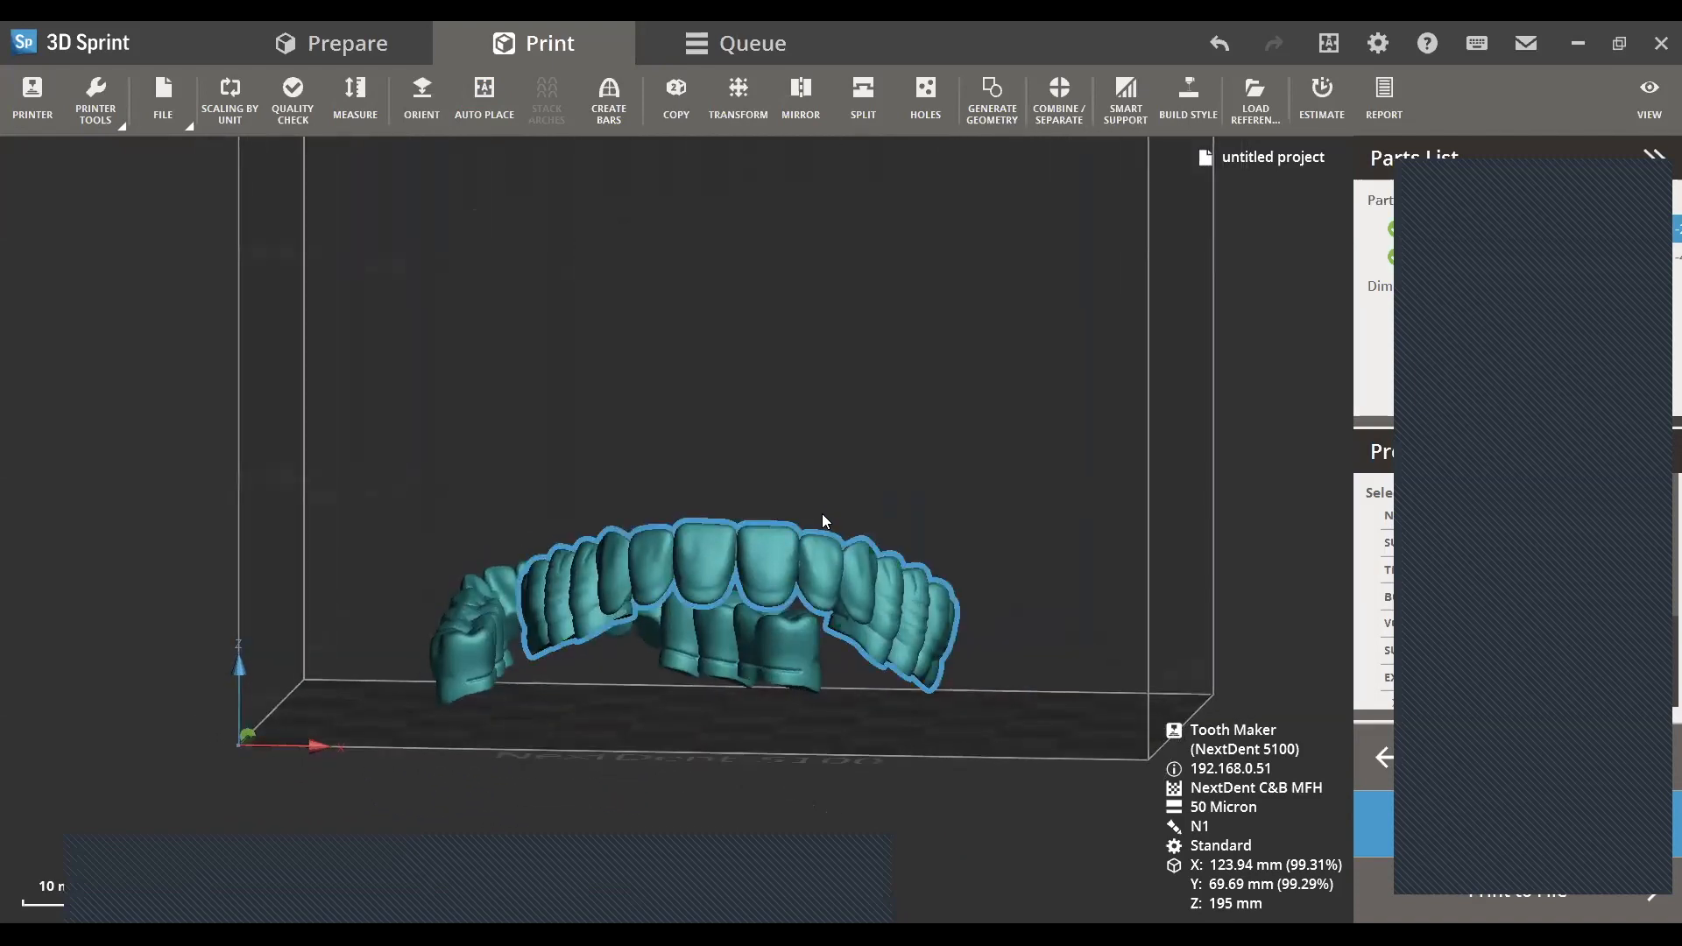
scroll(819, 515, down, 1)
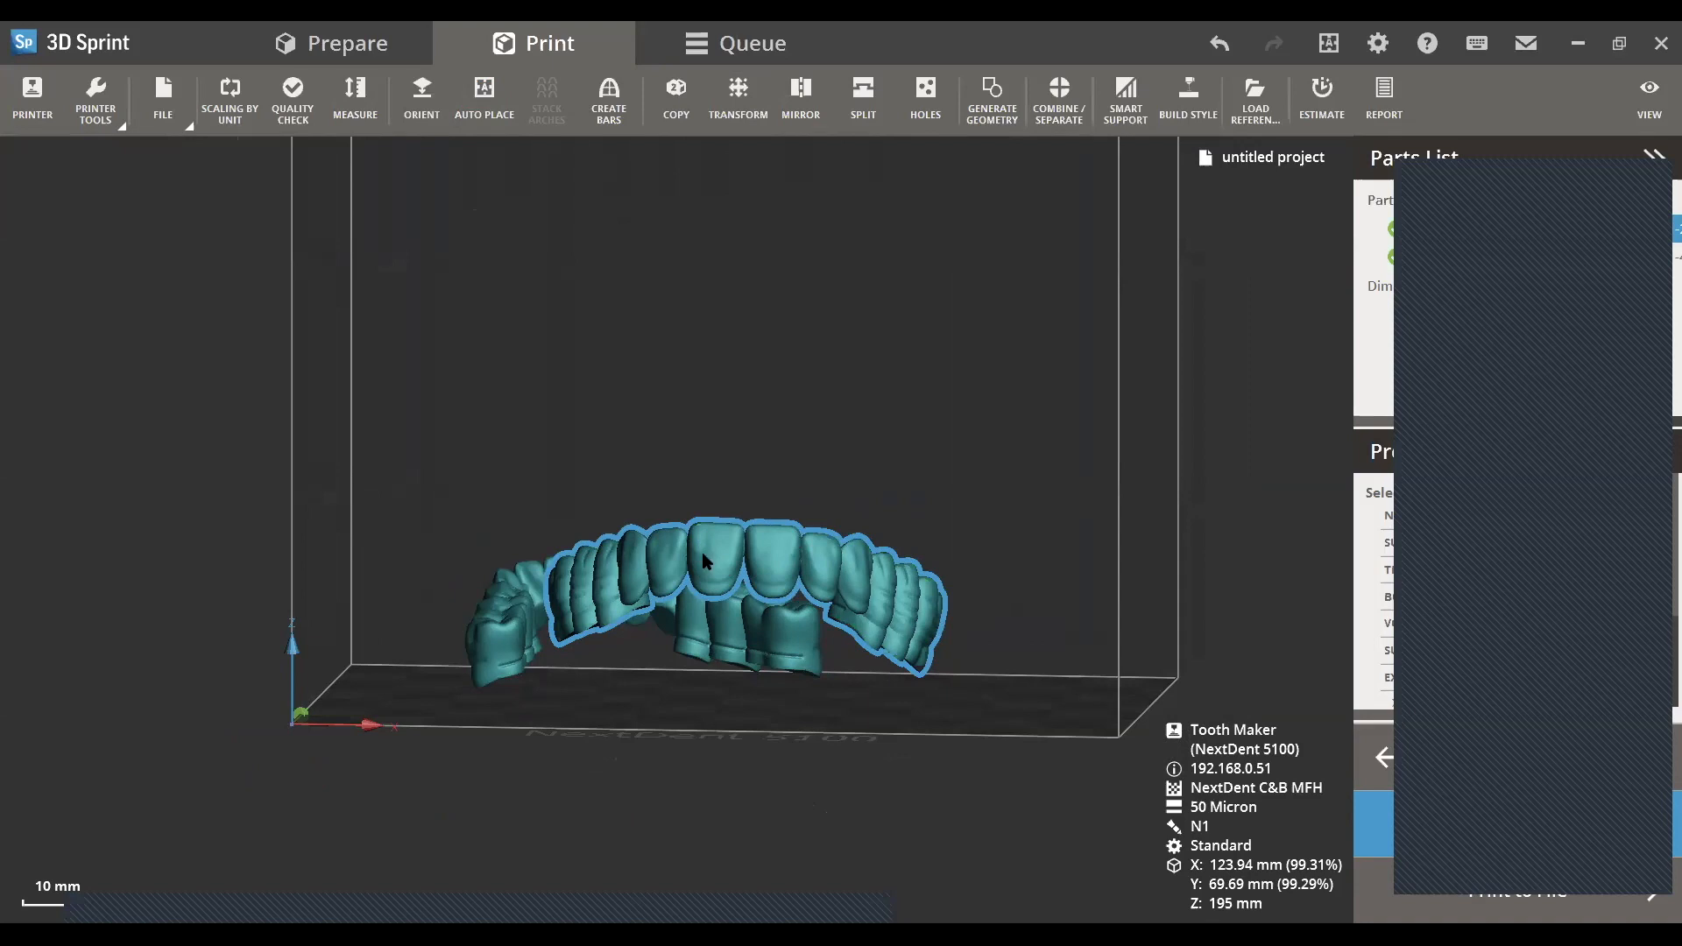
key(t)
drag(731, 579, 693, 524)
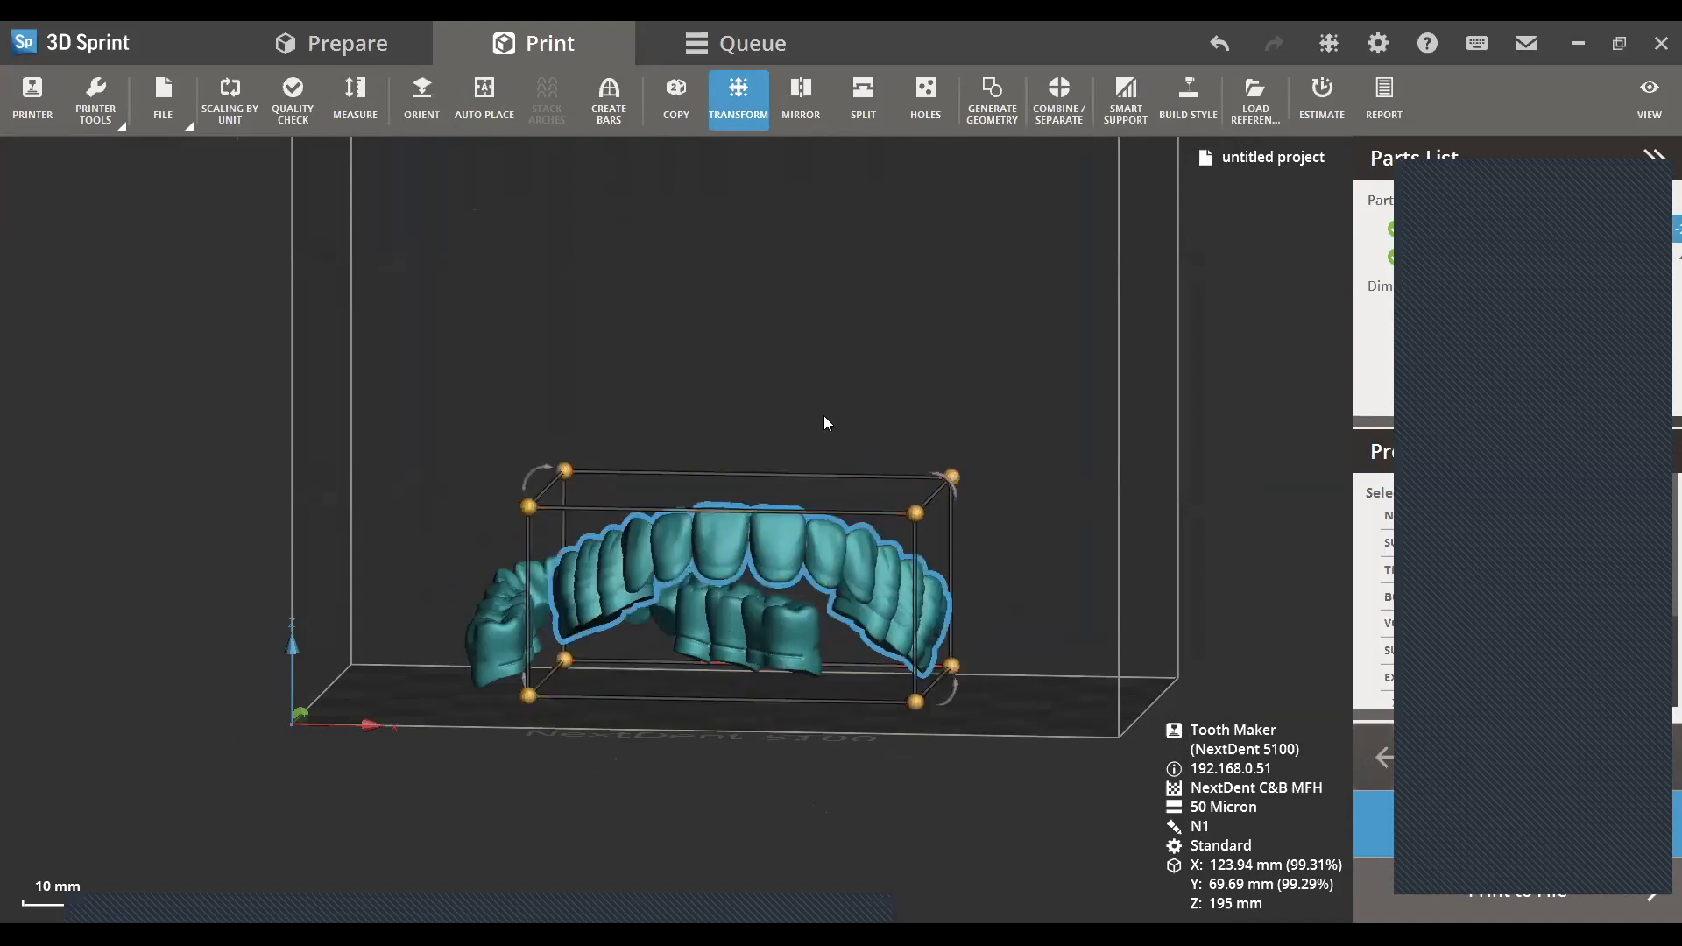
click(823, 416)
click(811, 531)
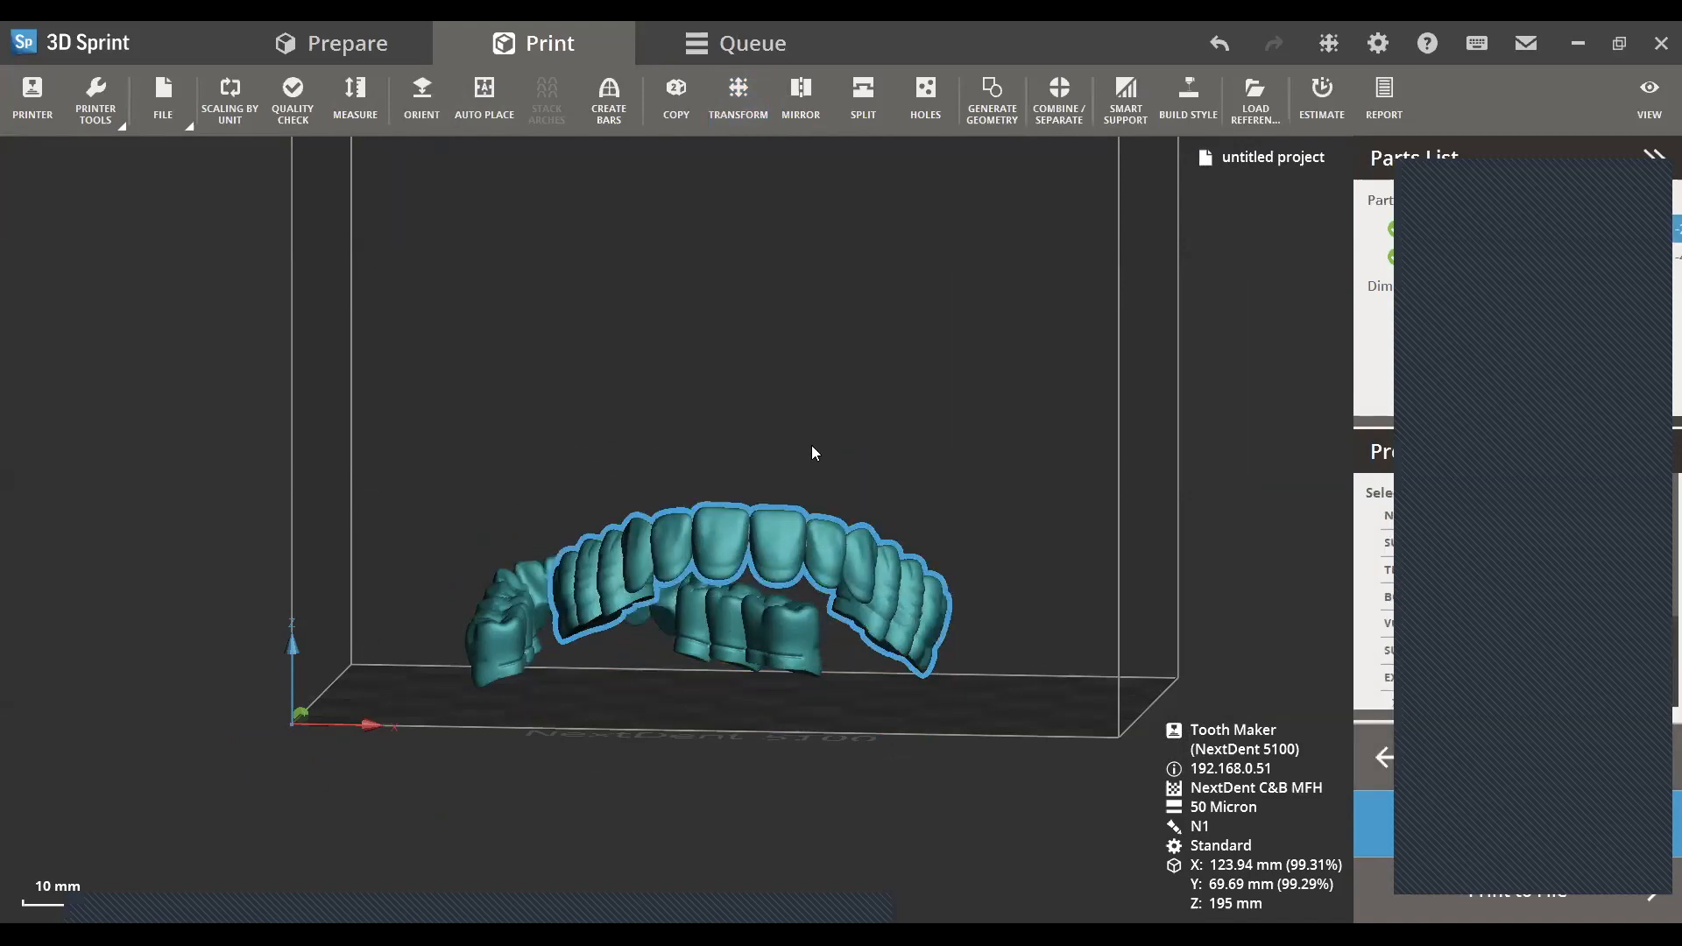
- Rotate the selected arch to 10 degrees in X and 359.3 degrees in Y to start levelling it
click(748, 95)
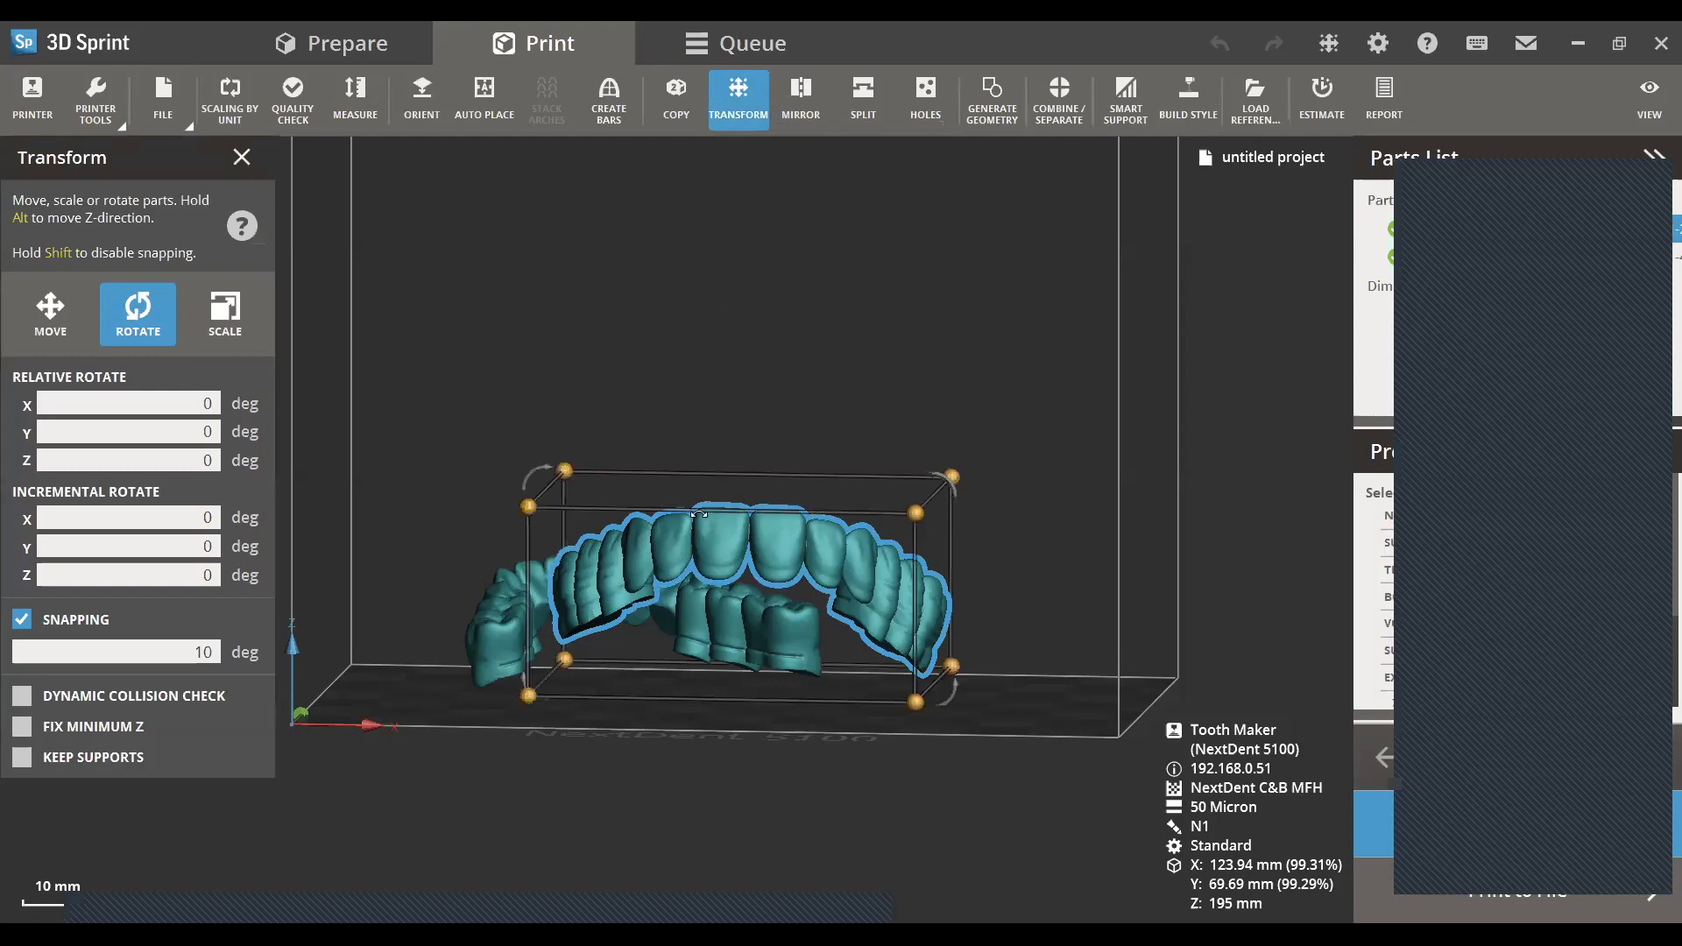
right_drag(716, 636, 757, 619)
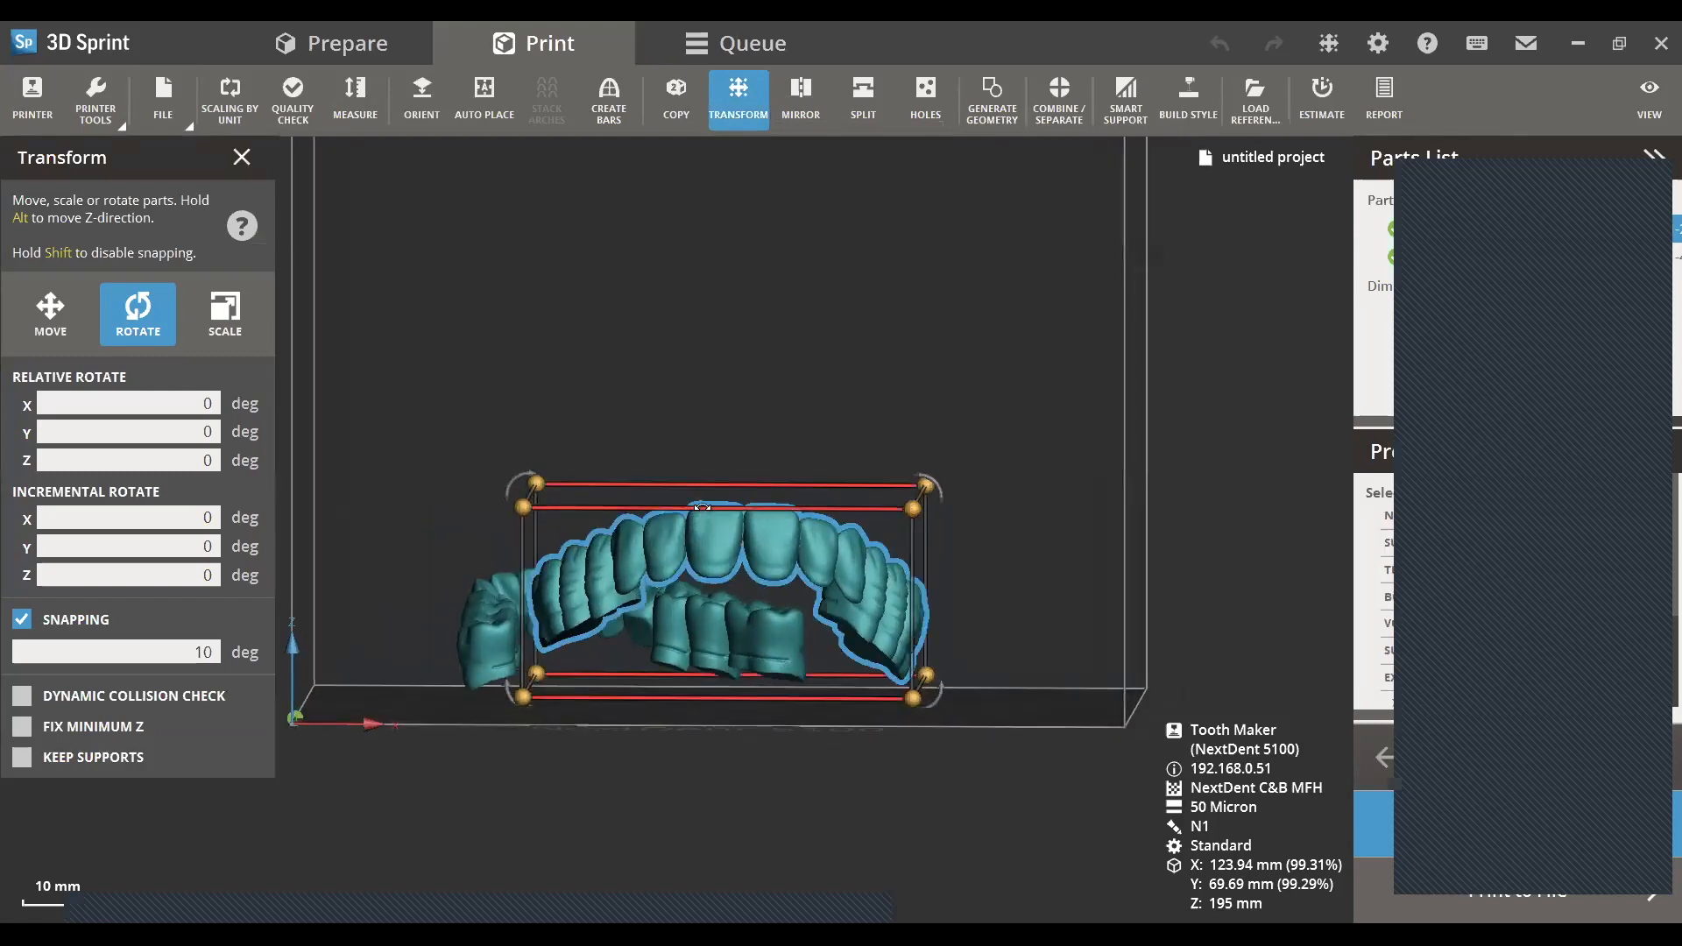
drag(702, 507, 713, 518)
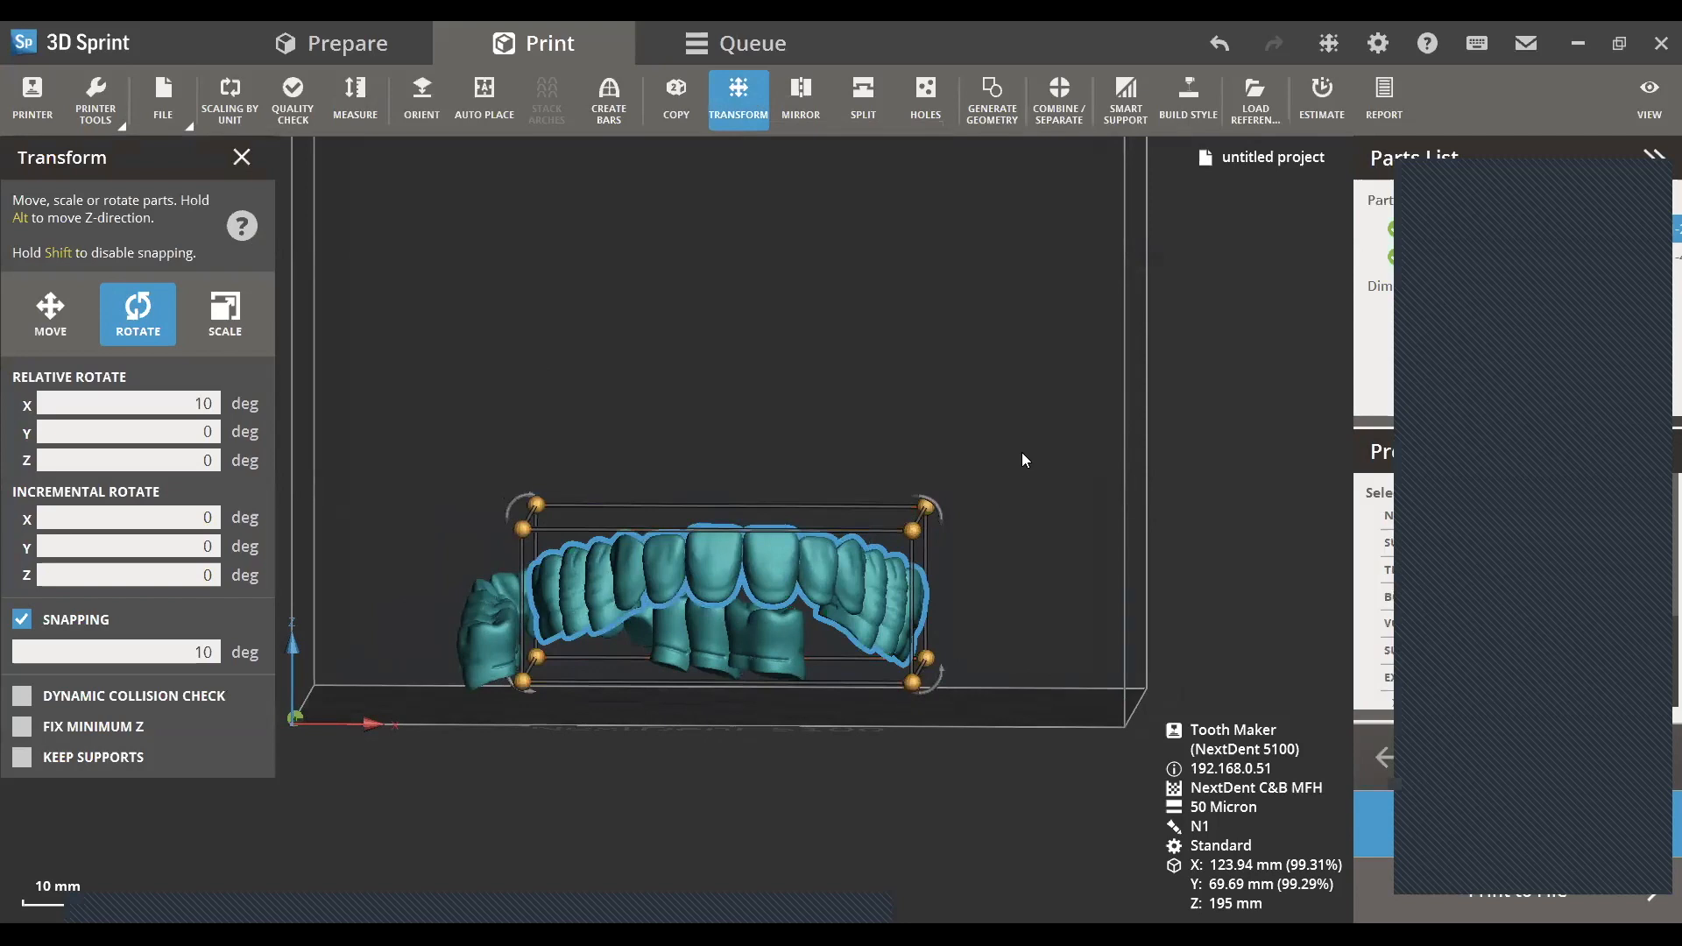
mouse_move(927, 503)
mouse_down()
mouse_move(901, 481)
mouse_move(920, 501)
mouse_up()
- Level the arch from the side by rotating it to 25.22 degrees in X, and lower it to Z 3 mm
right_drag(713, 662, 946, 673)
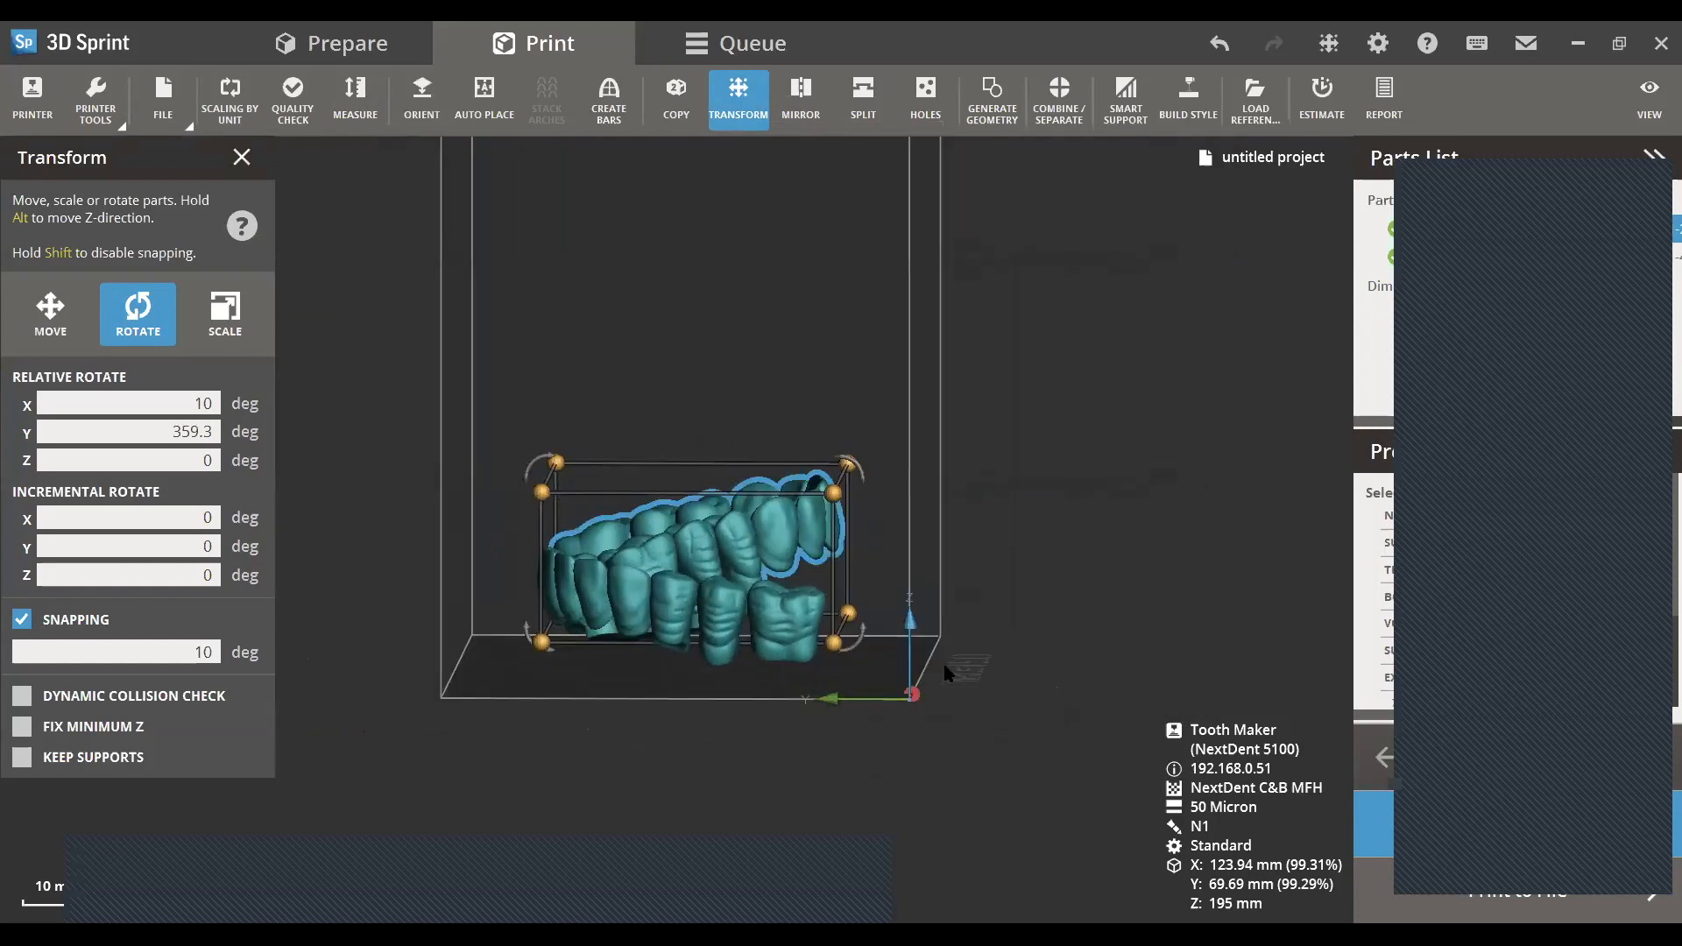
drag(793, 533, 827, 551)
drag(885, 479, 810, 561)
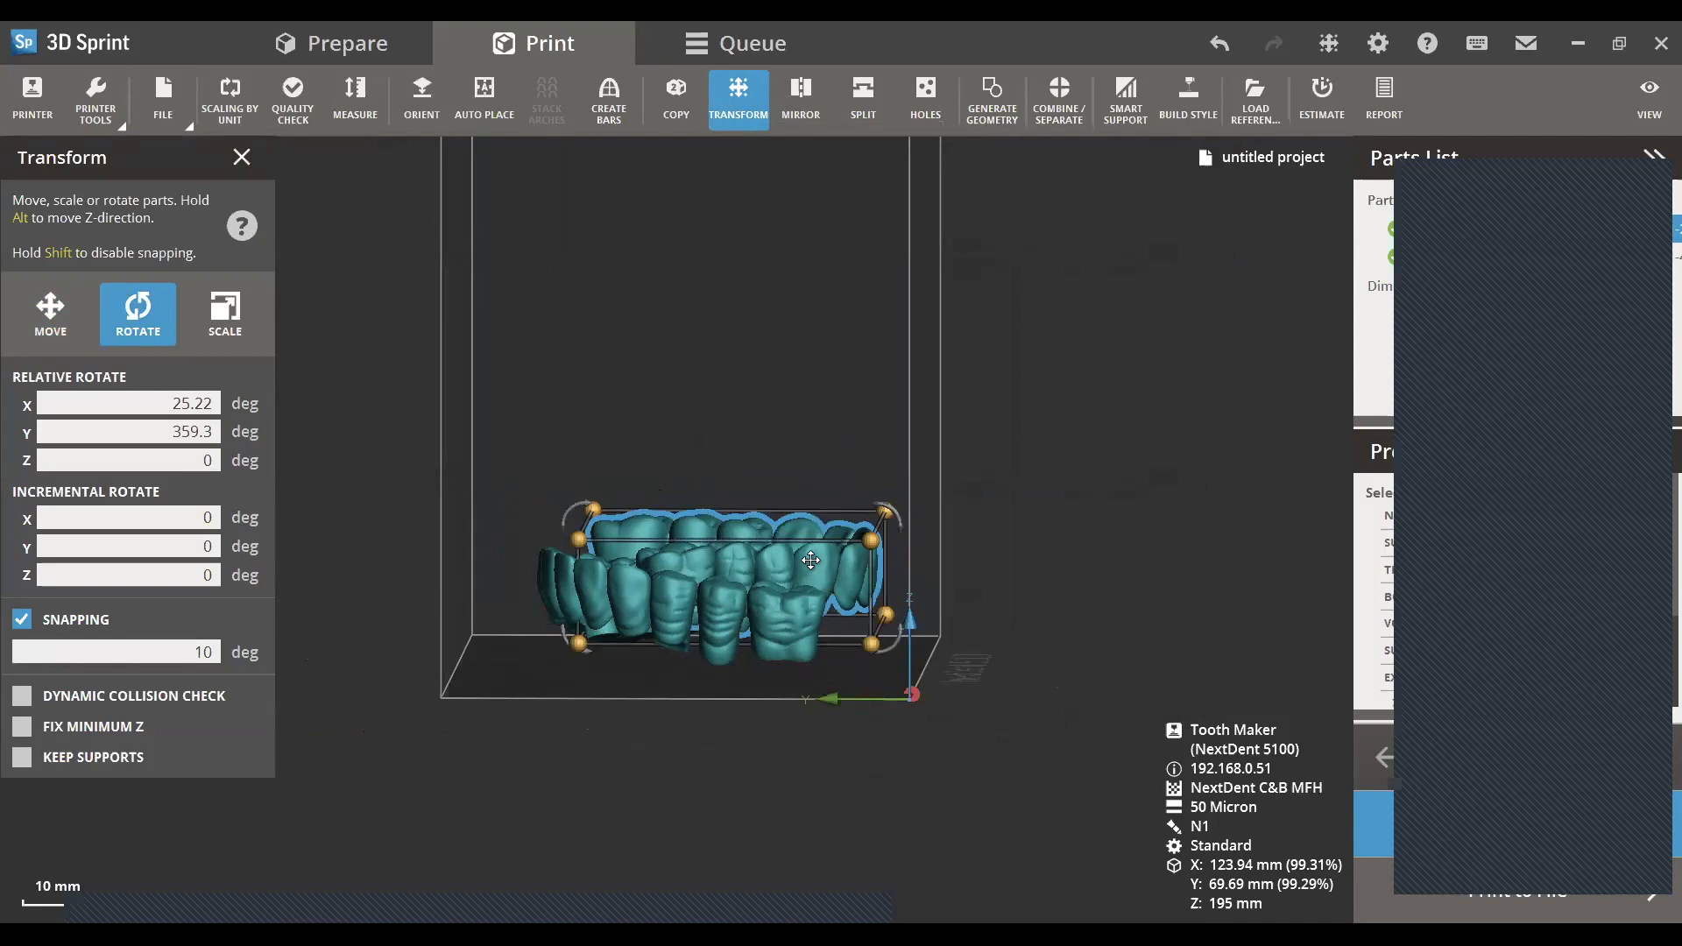
click(811, 561)
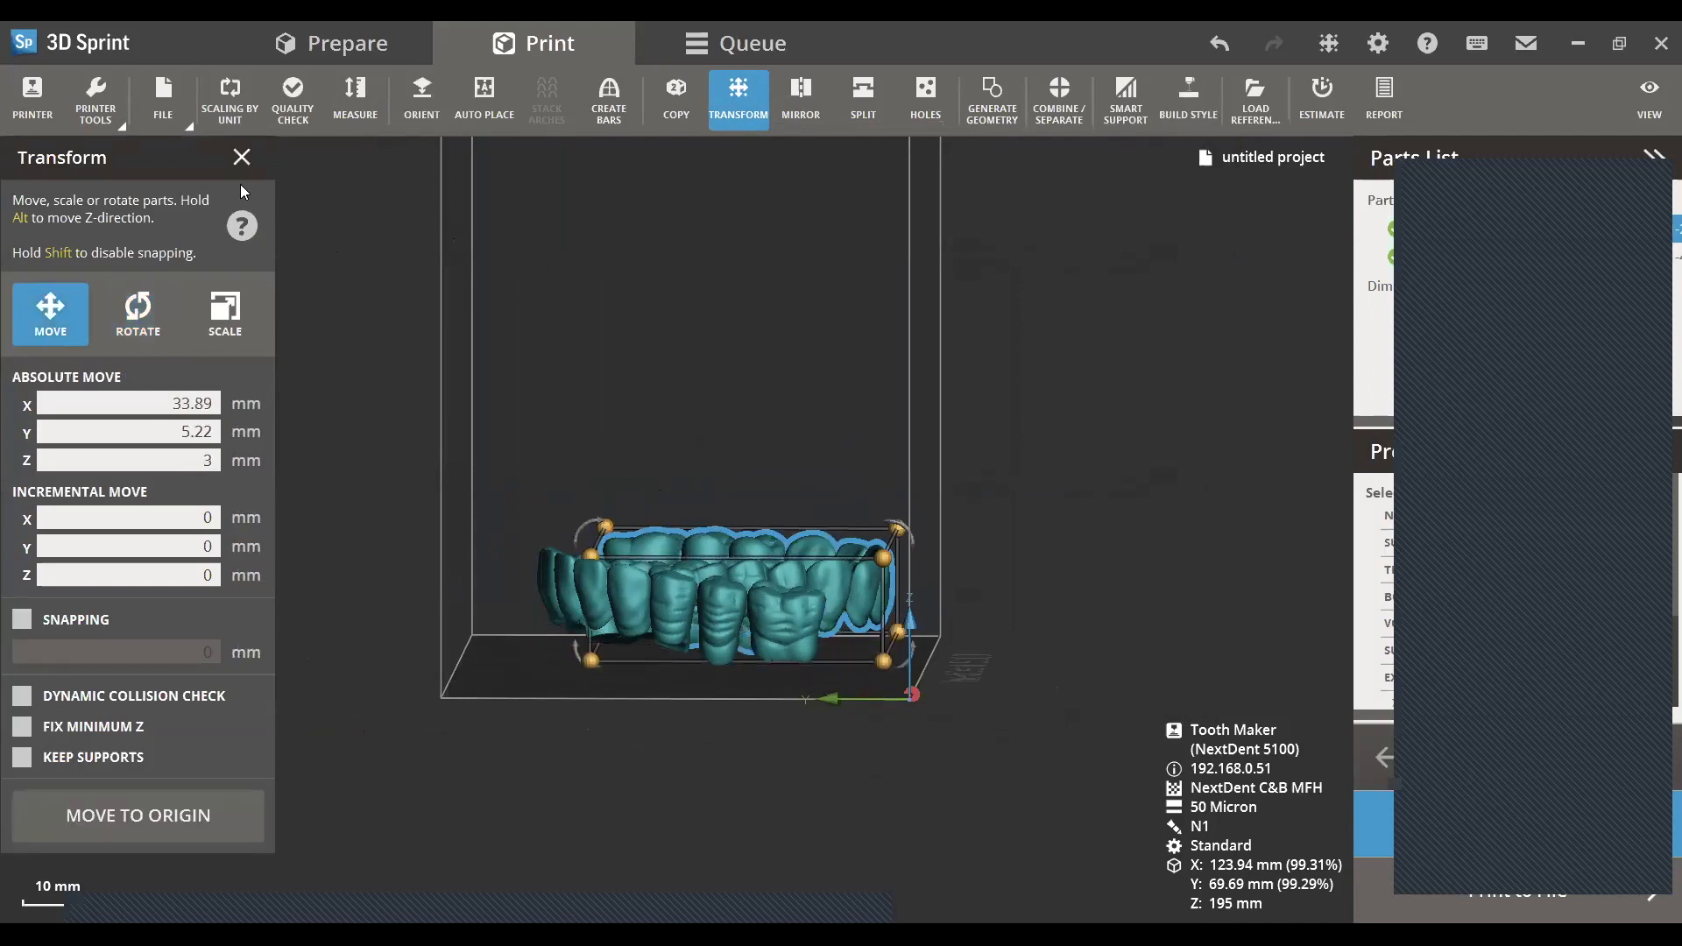
click(244, 162)
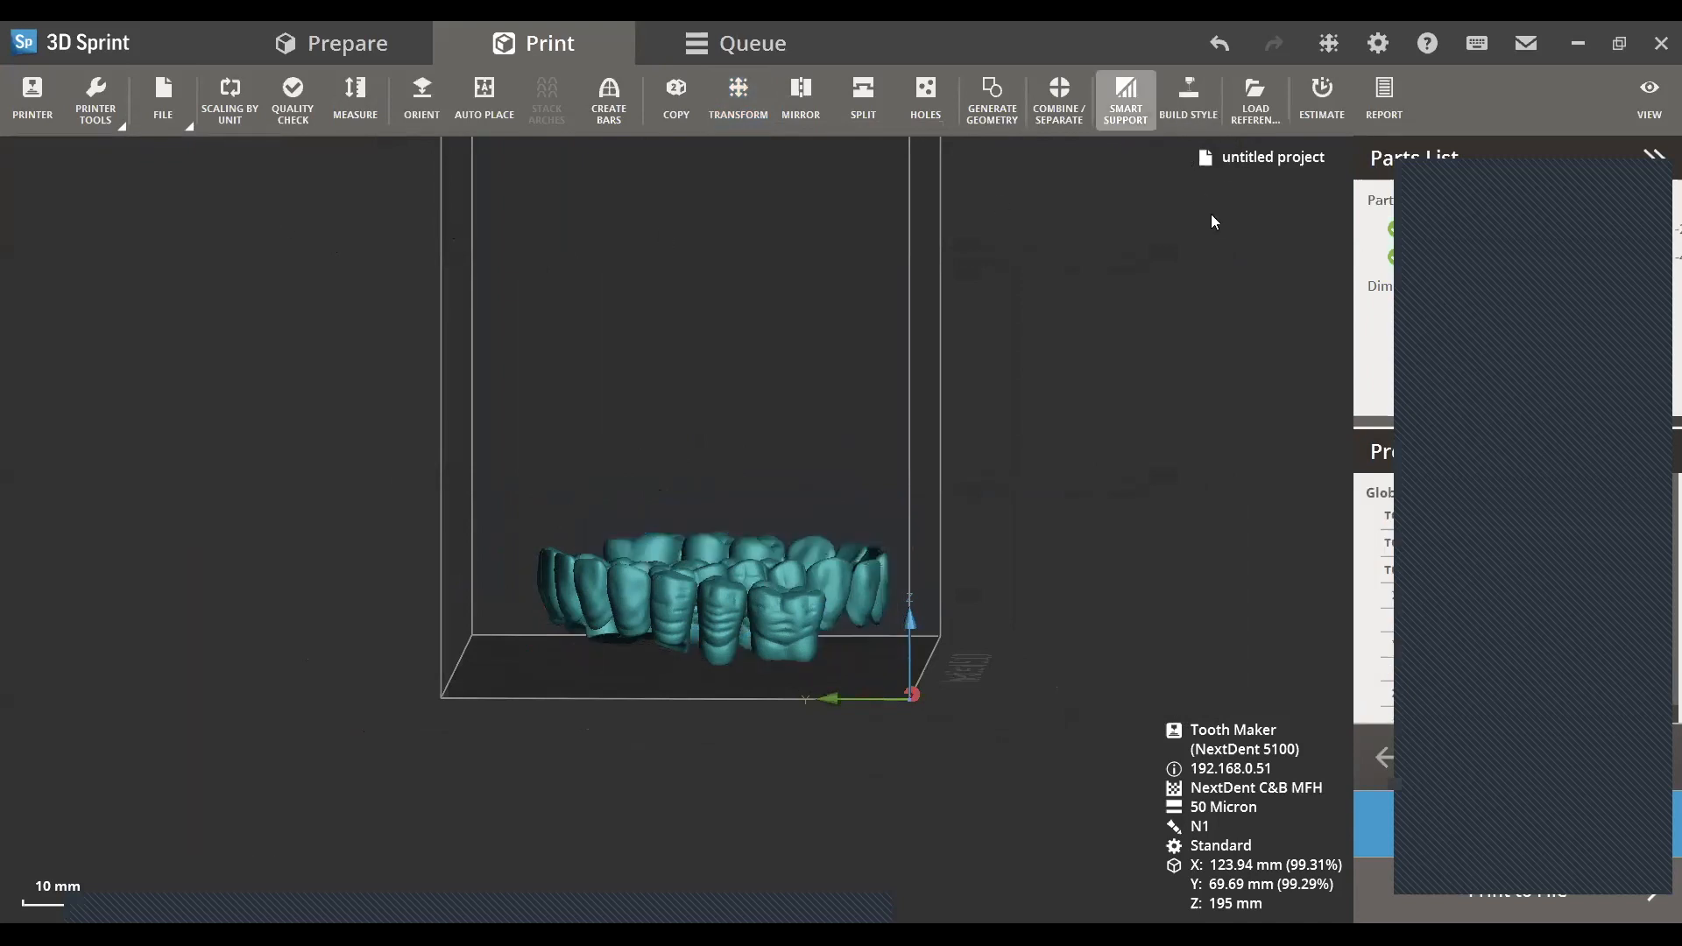
- Estimate the build's print time and material use, and inspect the placement of both arches from the sides
click(1316, 104)
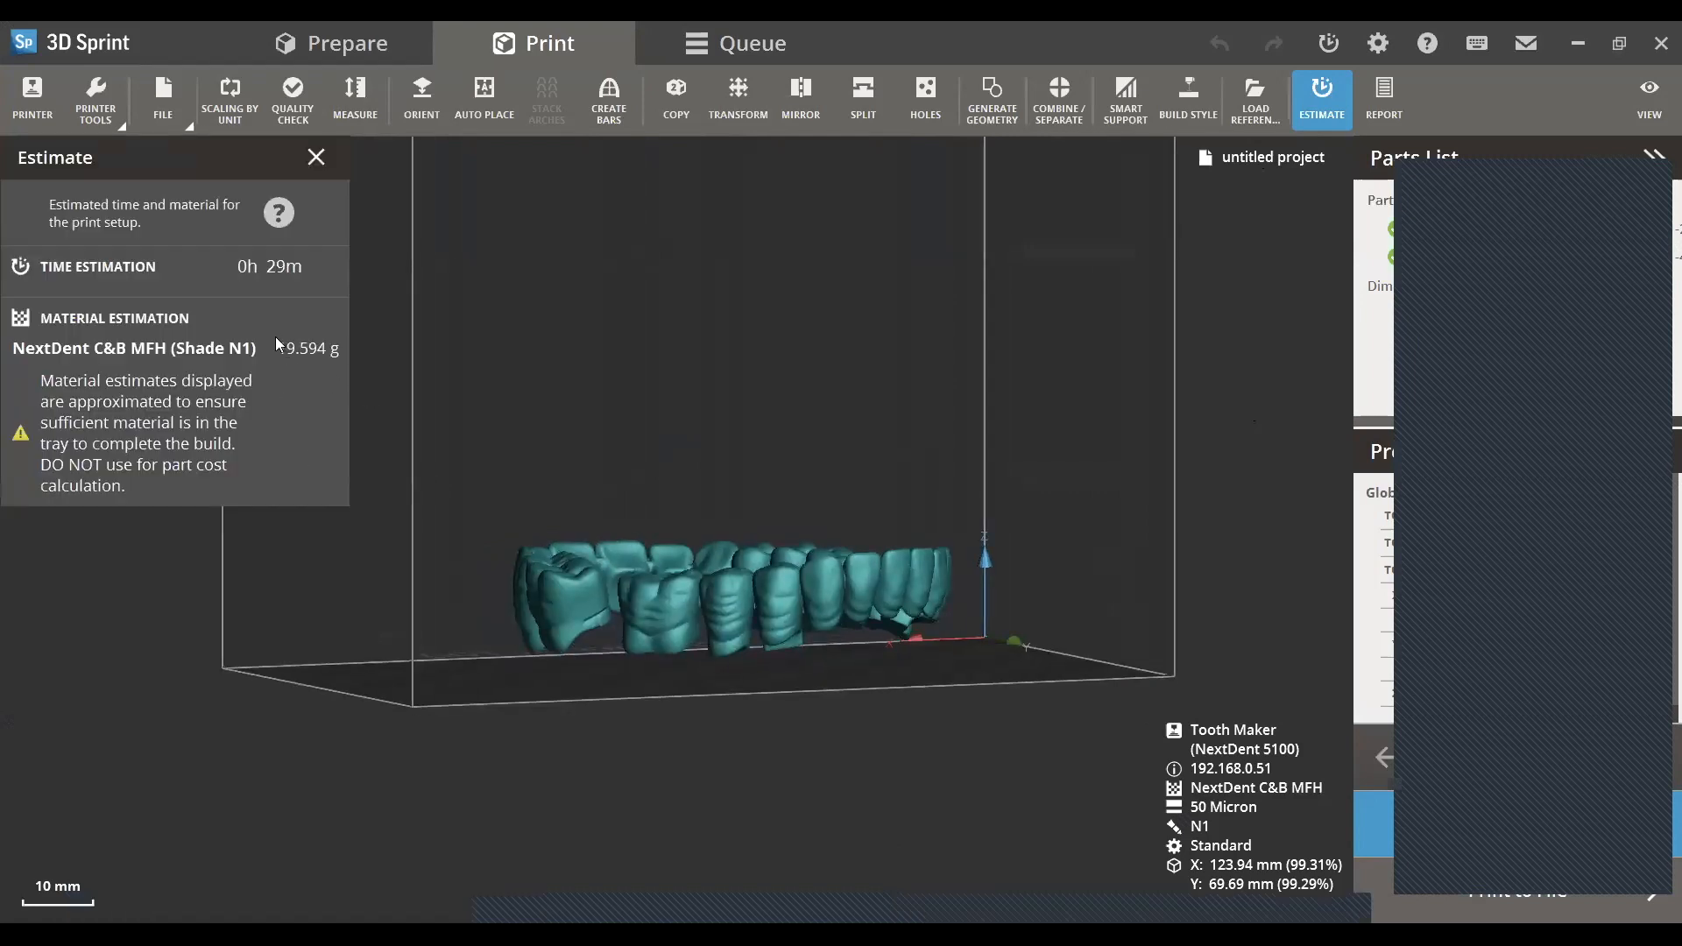
right_drag(466, 361, 718, 575)
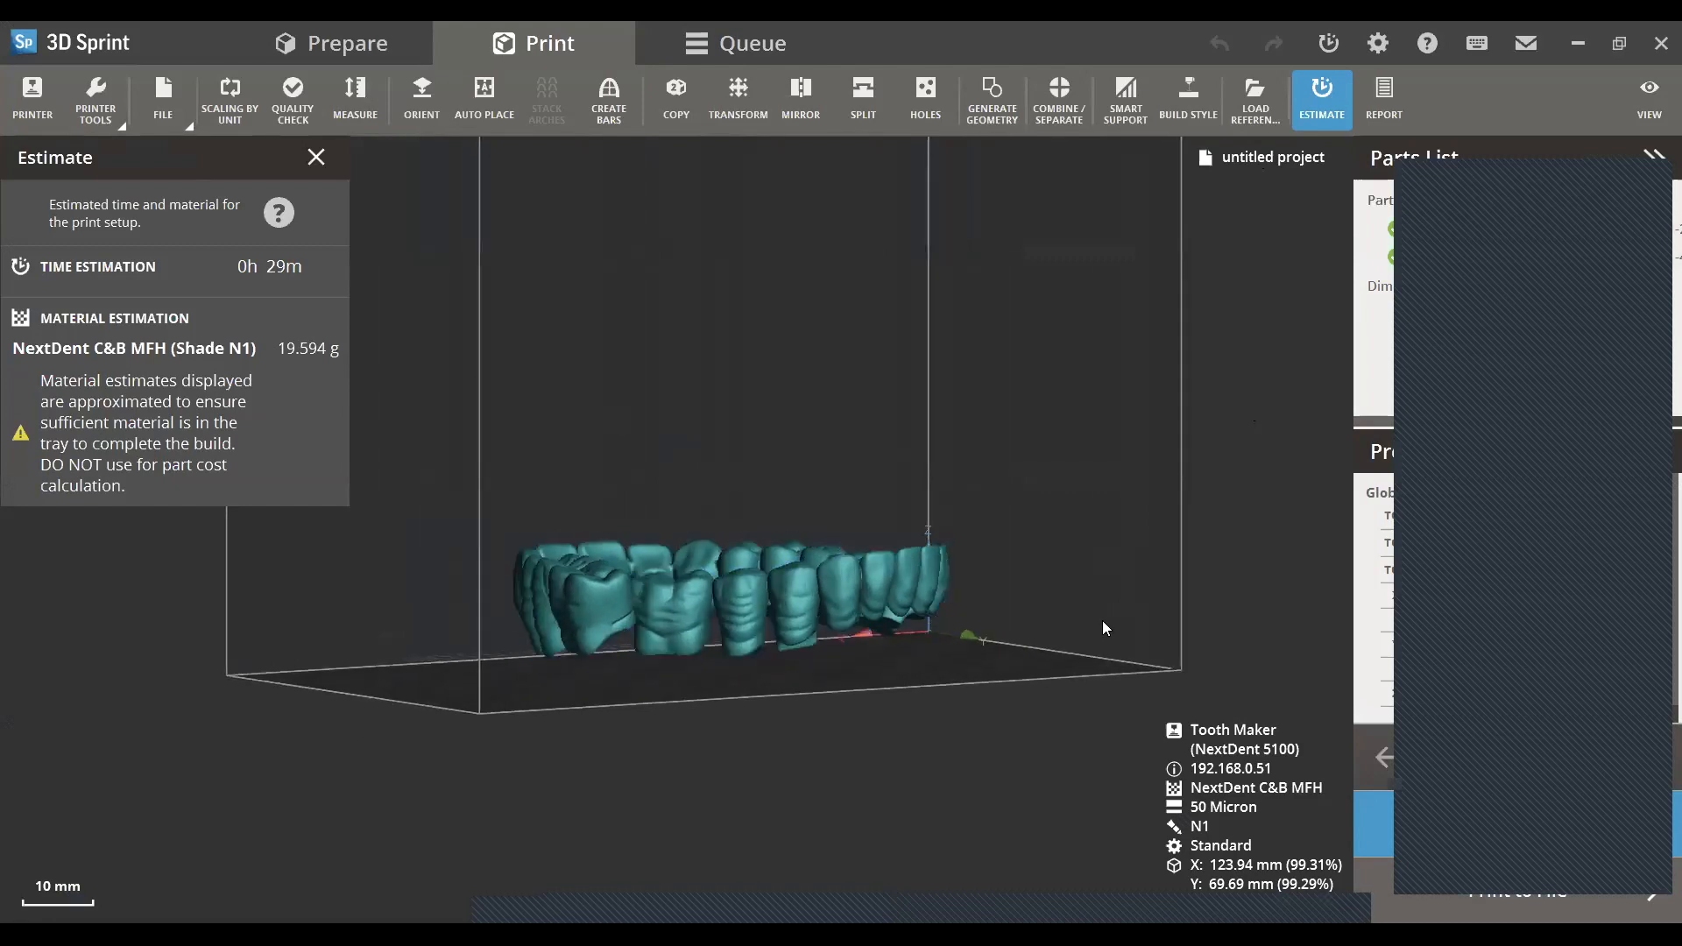
right_drag(899, 706, 699, 533)
click(630, 607)
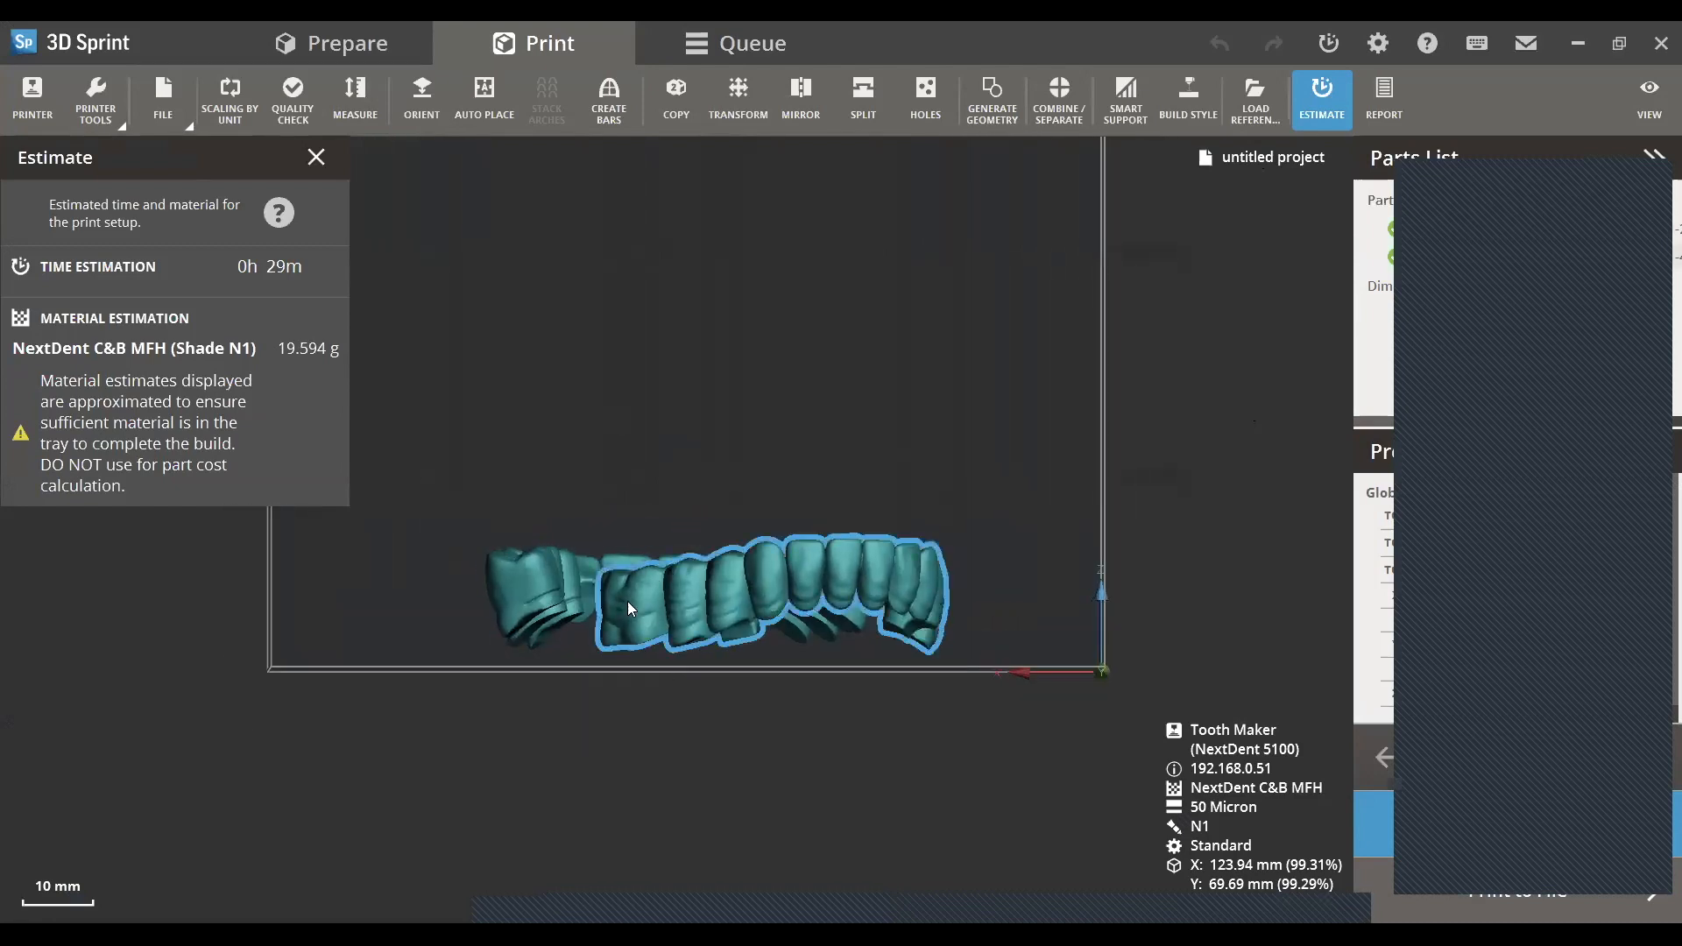
click(417, 607)
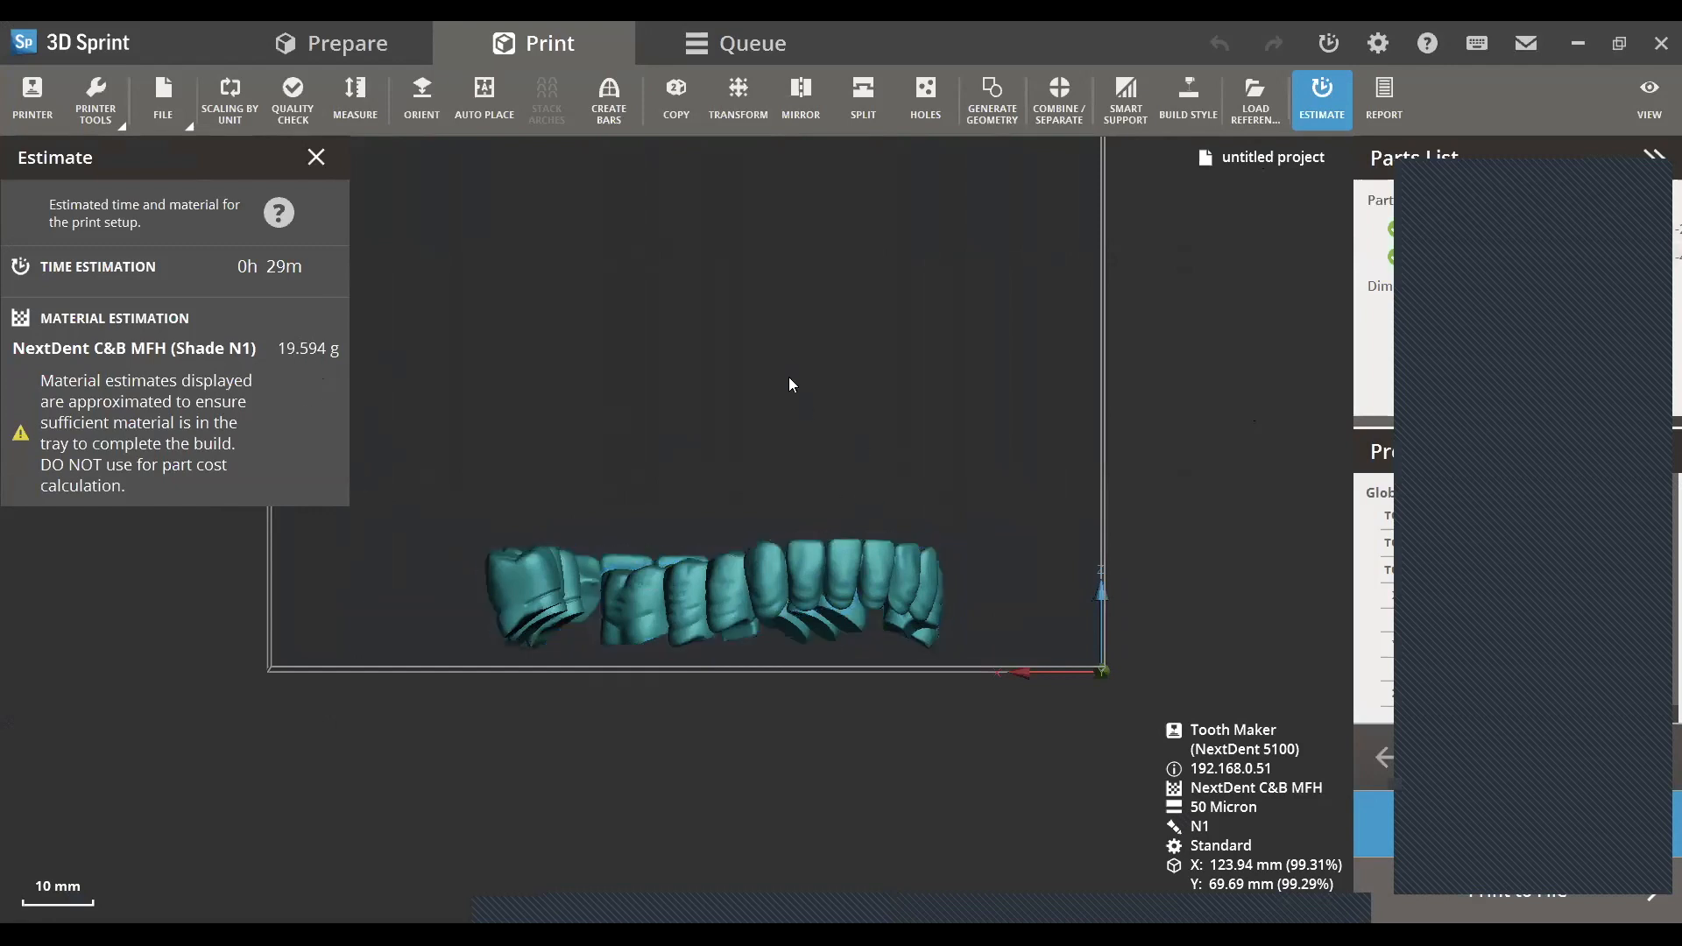
right_drag(773, 645, 591, 627)
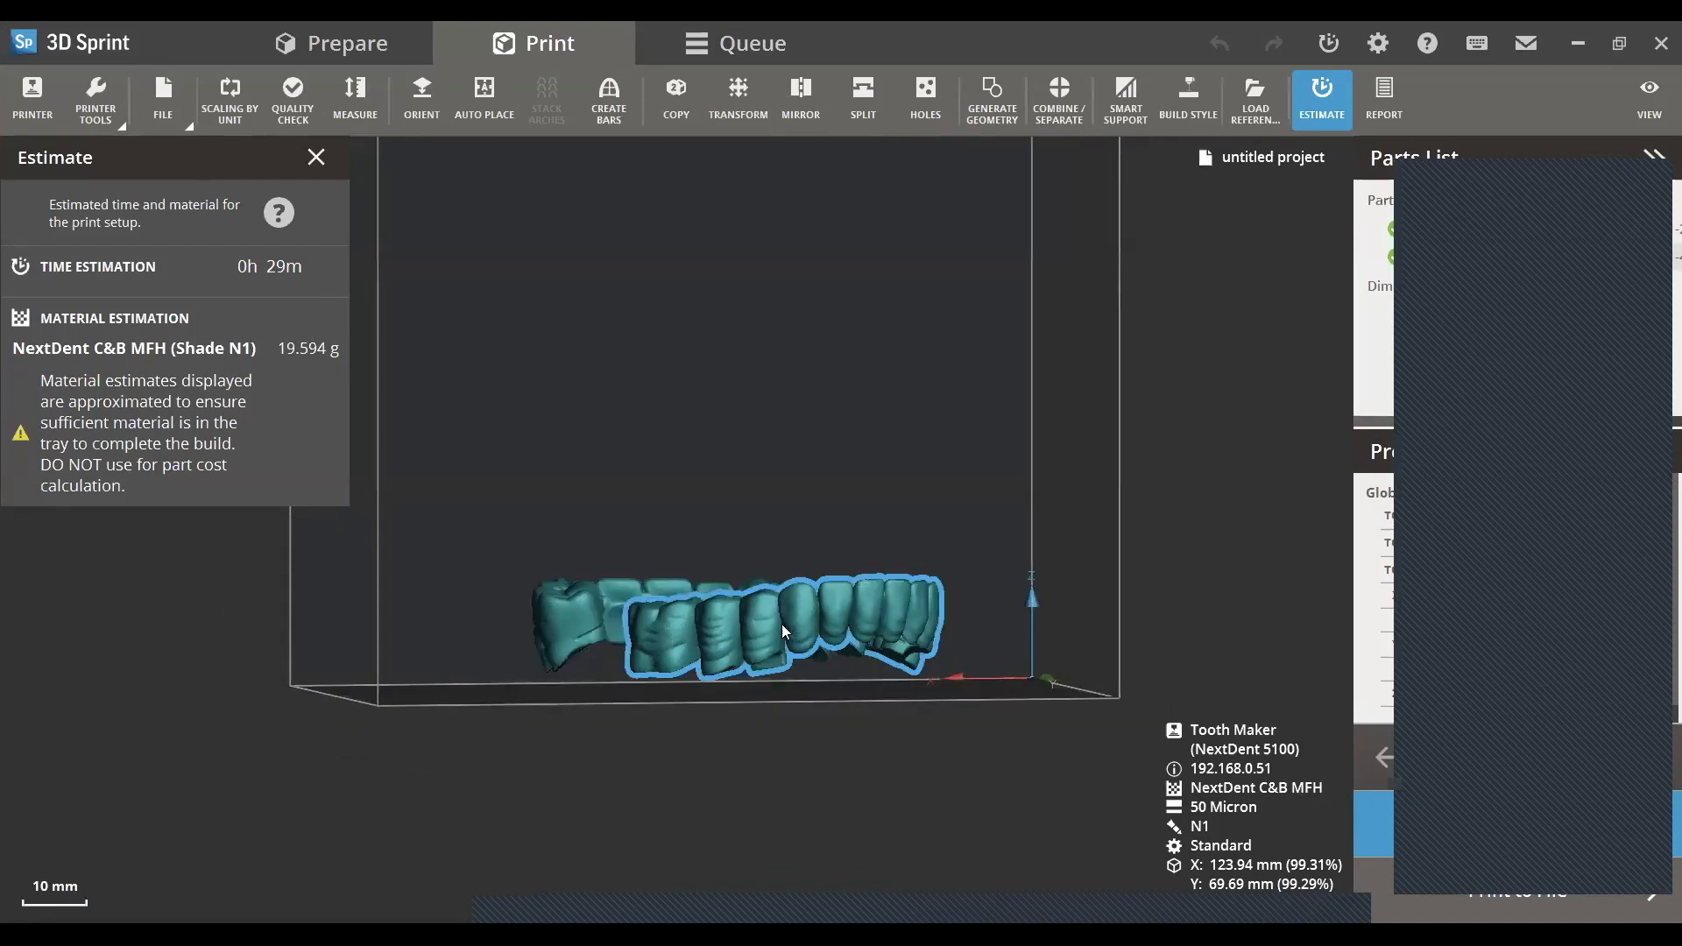
- Close the print estimate and create gate supports in the General style for both arches, without combining the parts
right_drag(845, 519, 717, 538)
scroll(774, 560, up, 2)
click(319, 166)
right_drag(1025, 356, 867, 403)
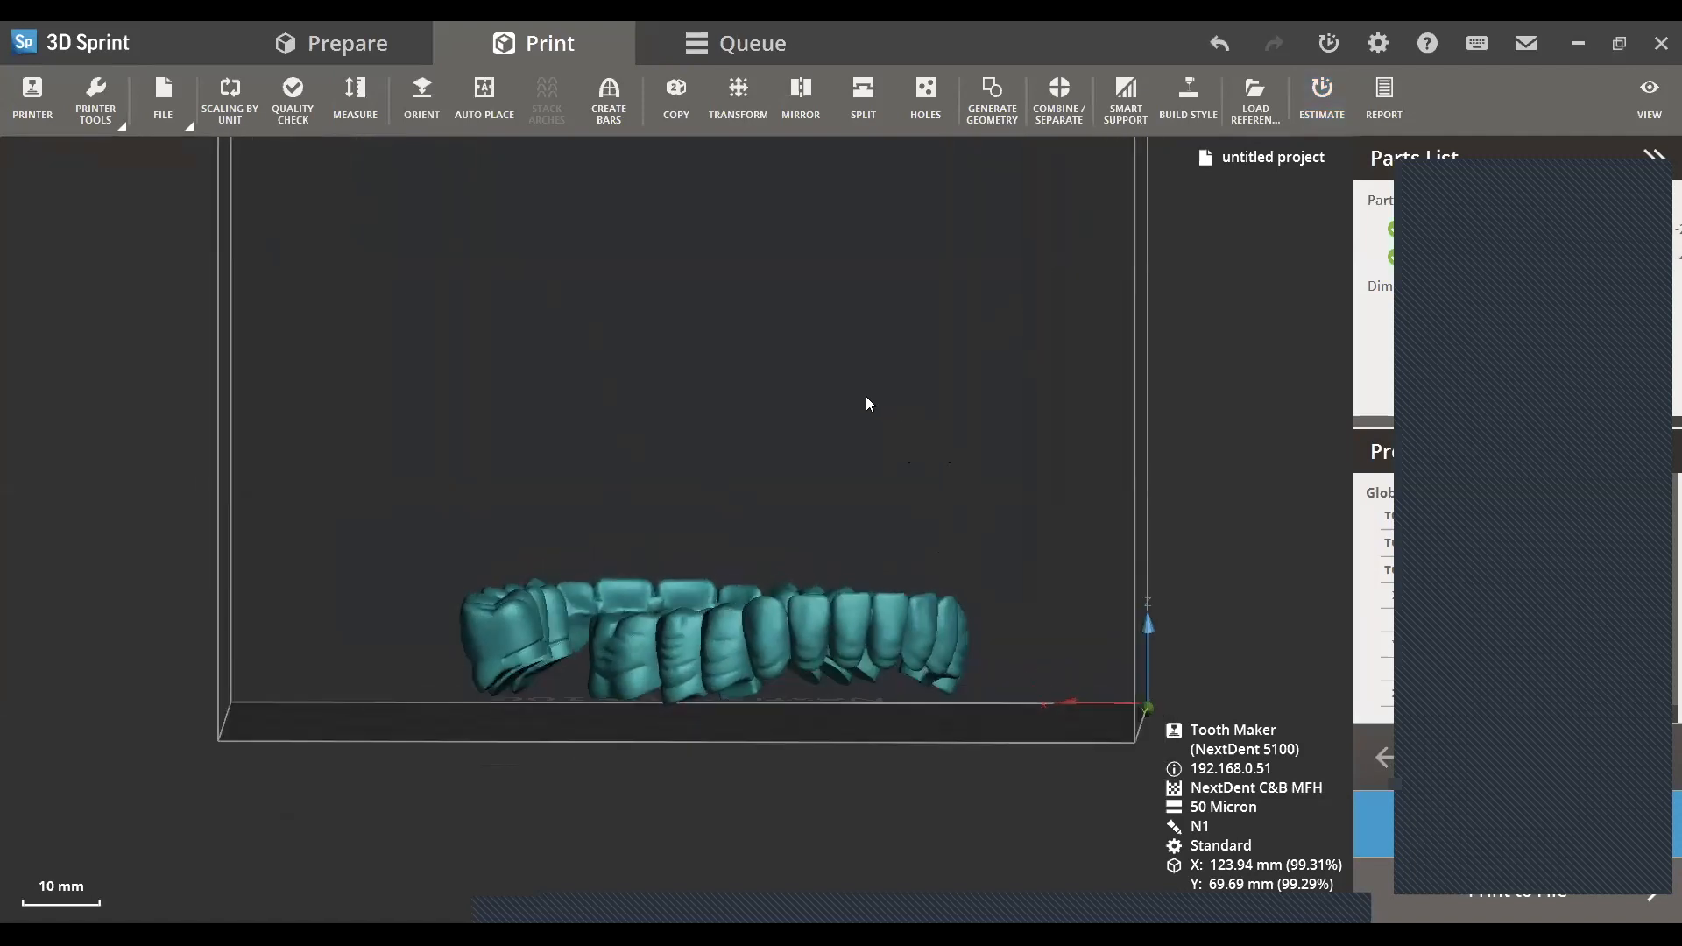
click(1136, 91)
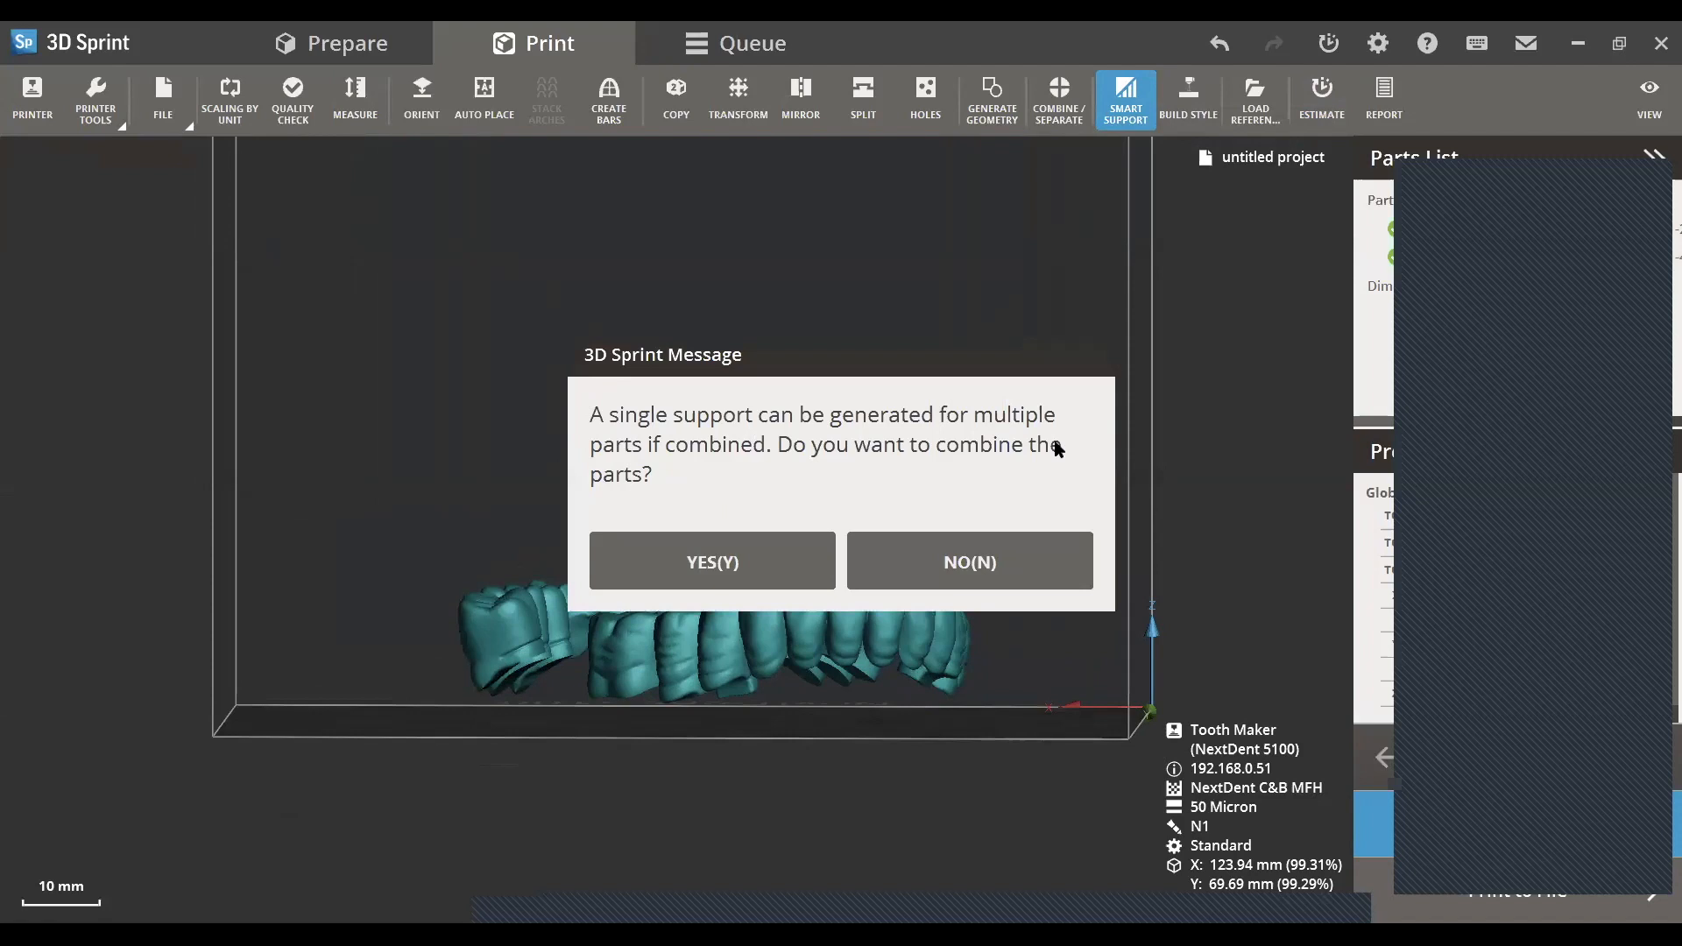
drag(869, 359, 1126, 210)
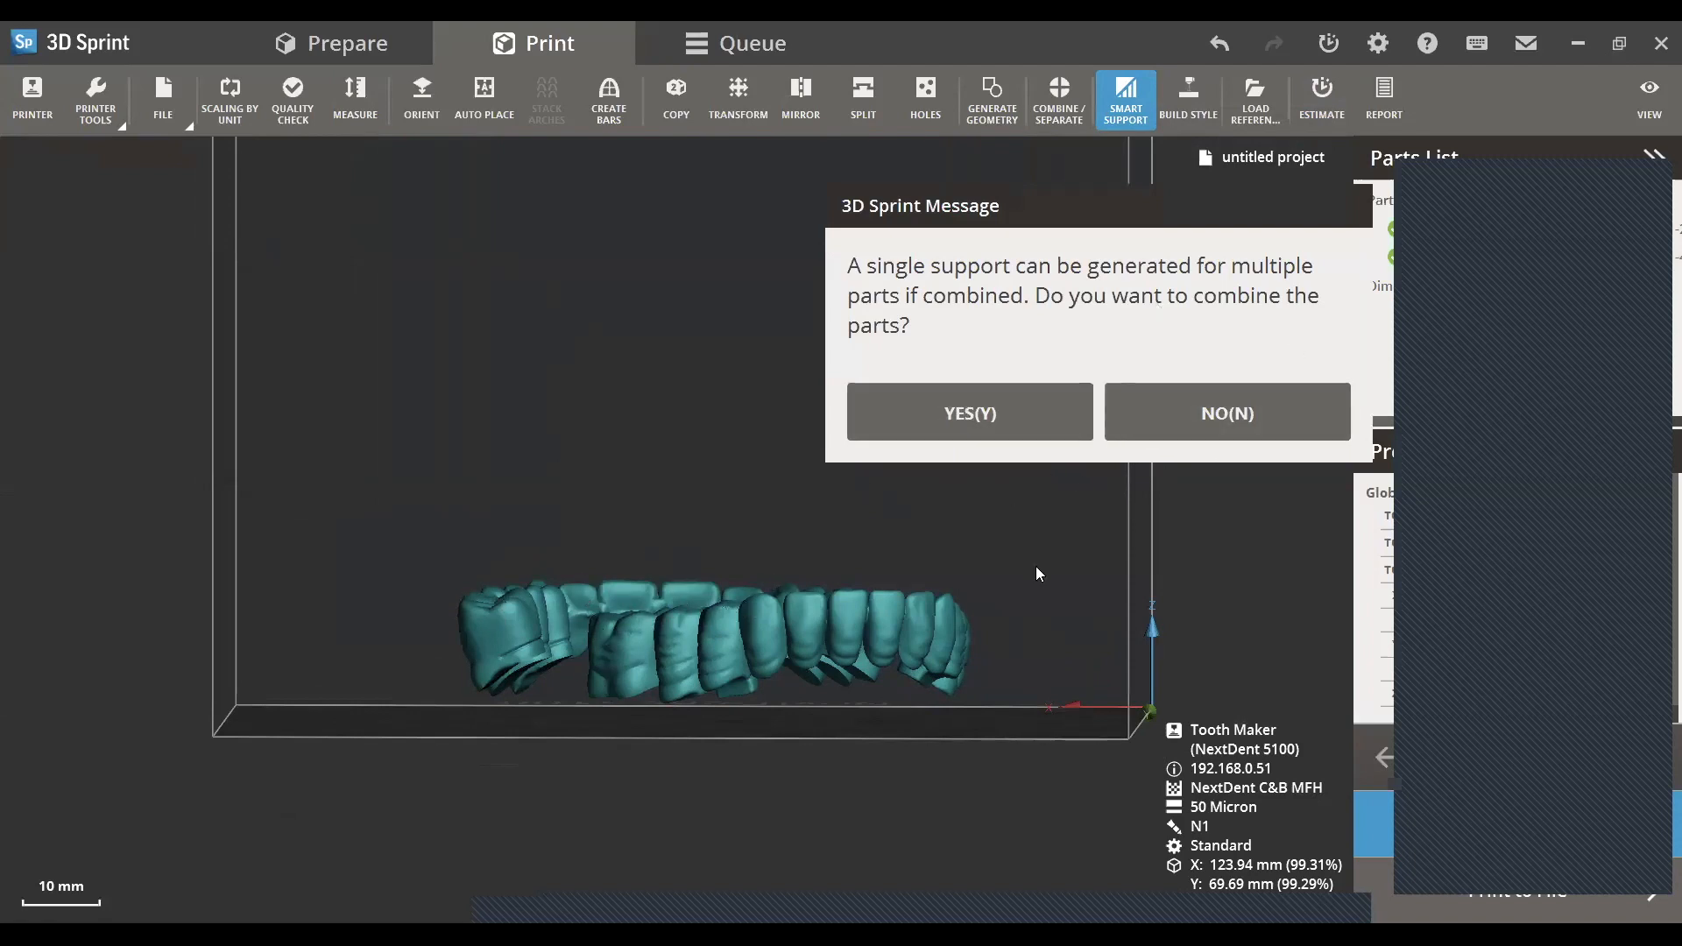
click(1274, 412)
right_drag(920, 787, 876, 736)
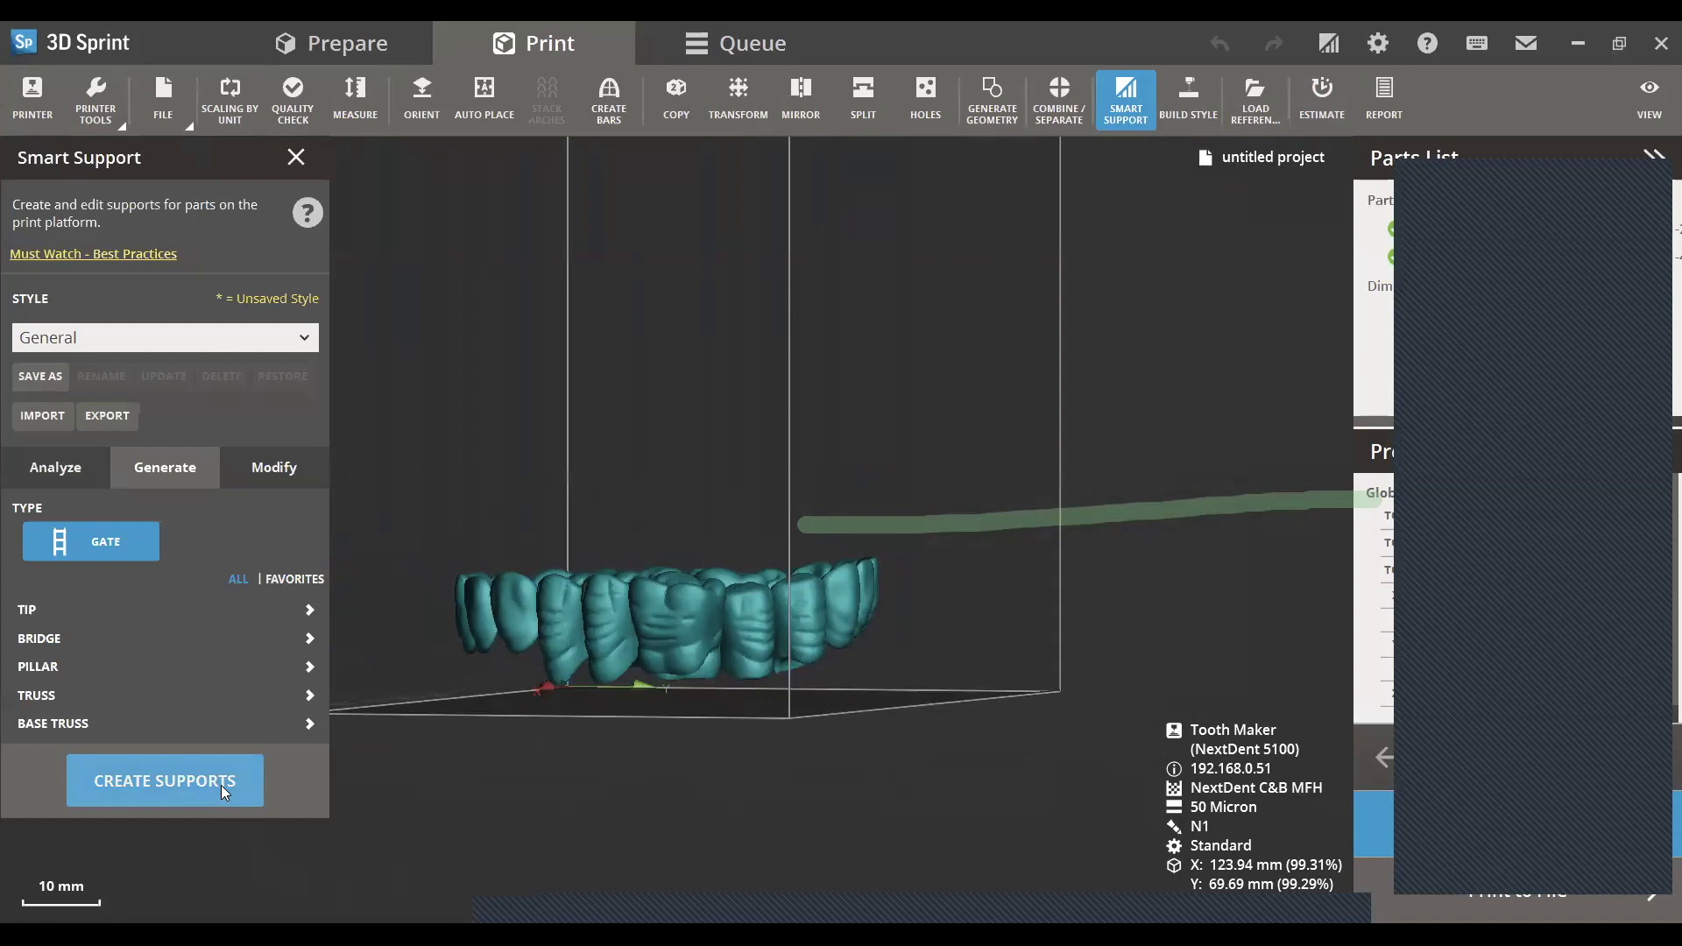
click(221, 784)
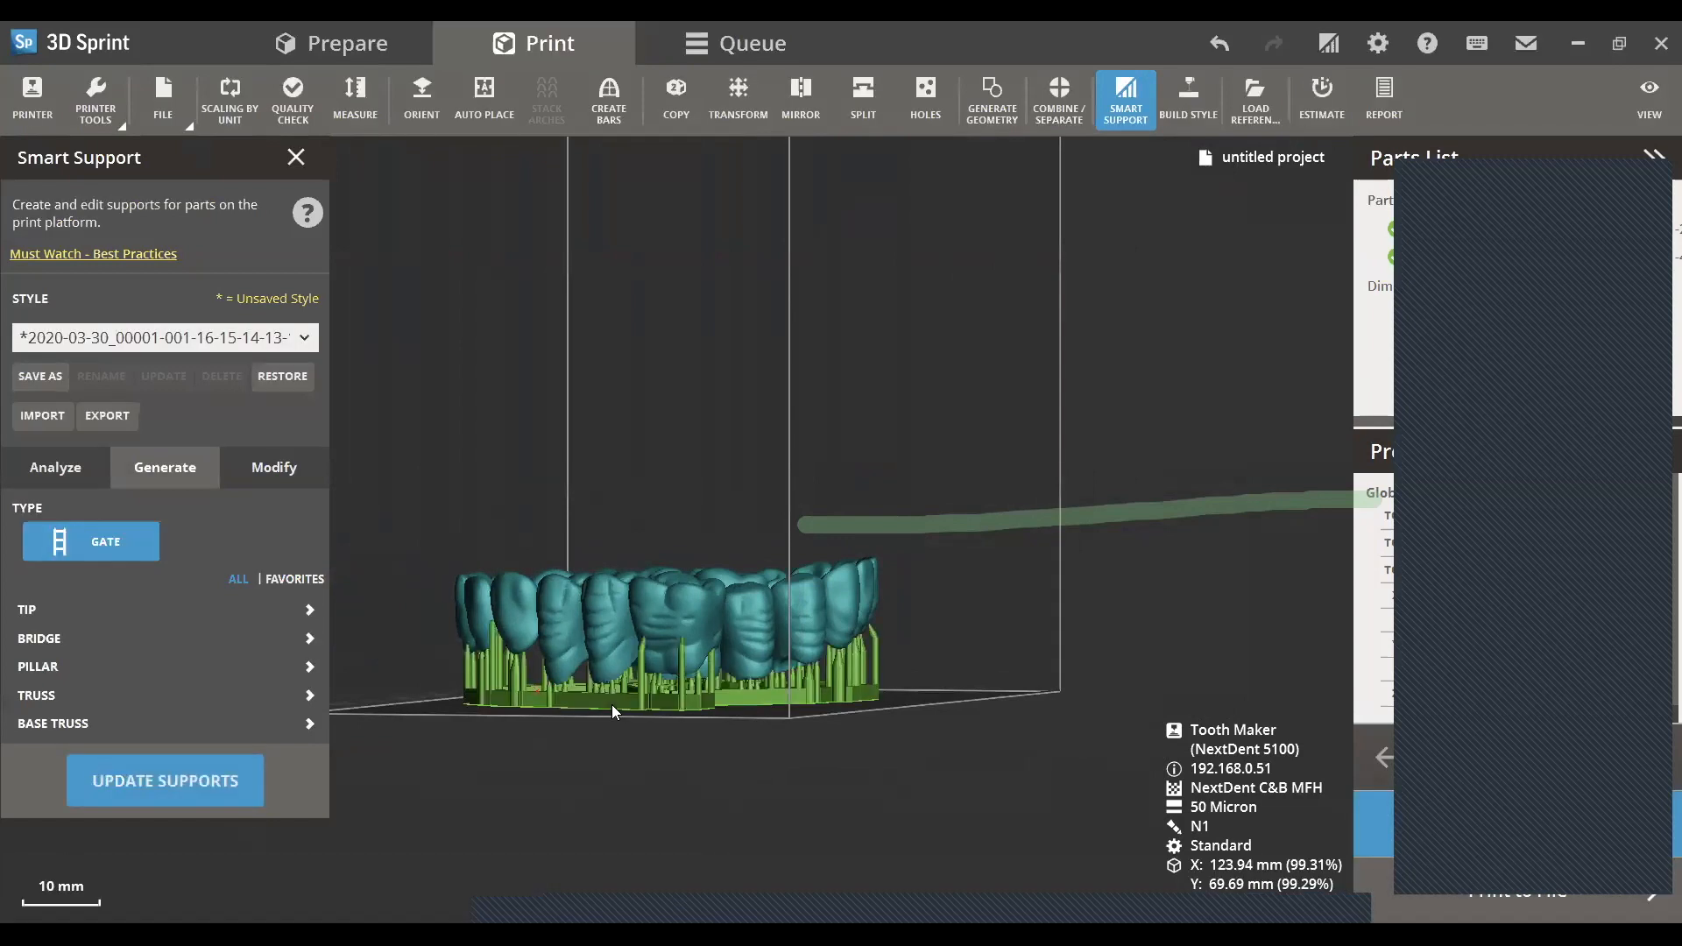
- Inspect the supports beneath both arches from several sides and from below, and close Smart Support
right_drag(611, 704, 803, 833)
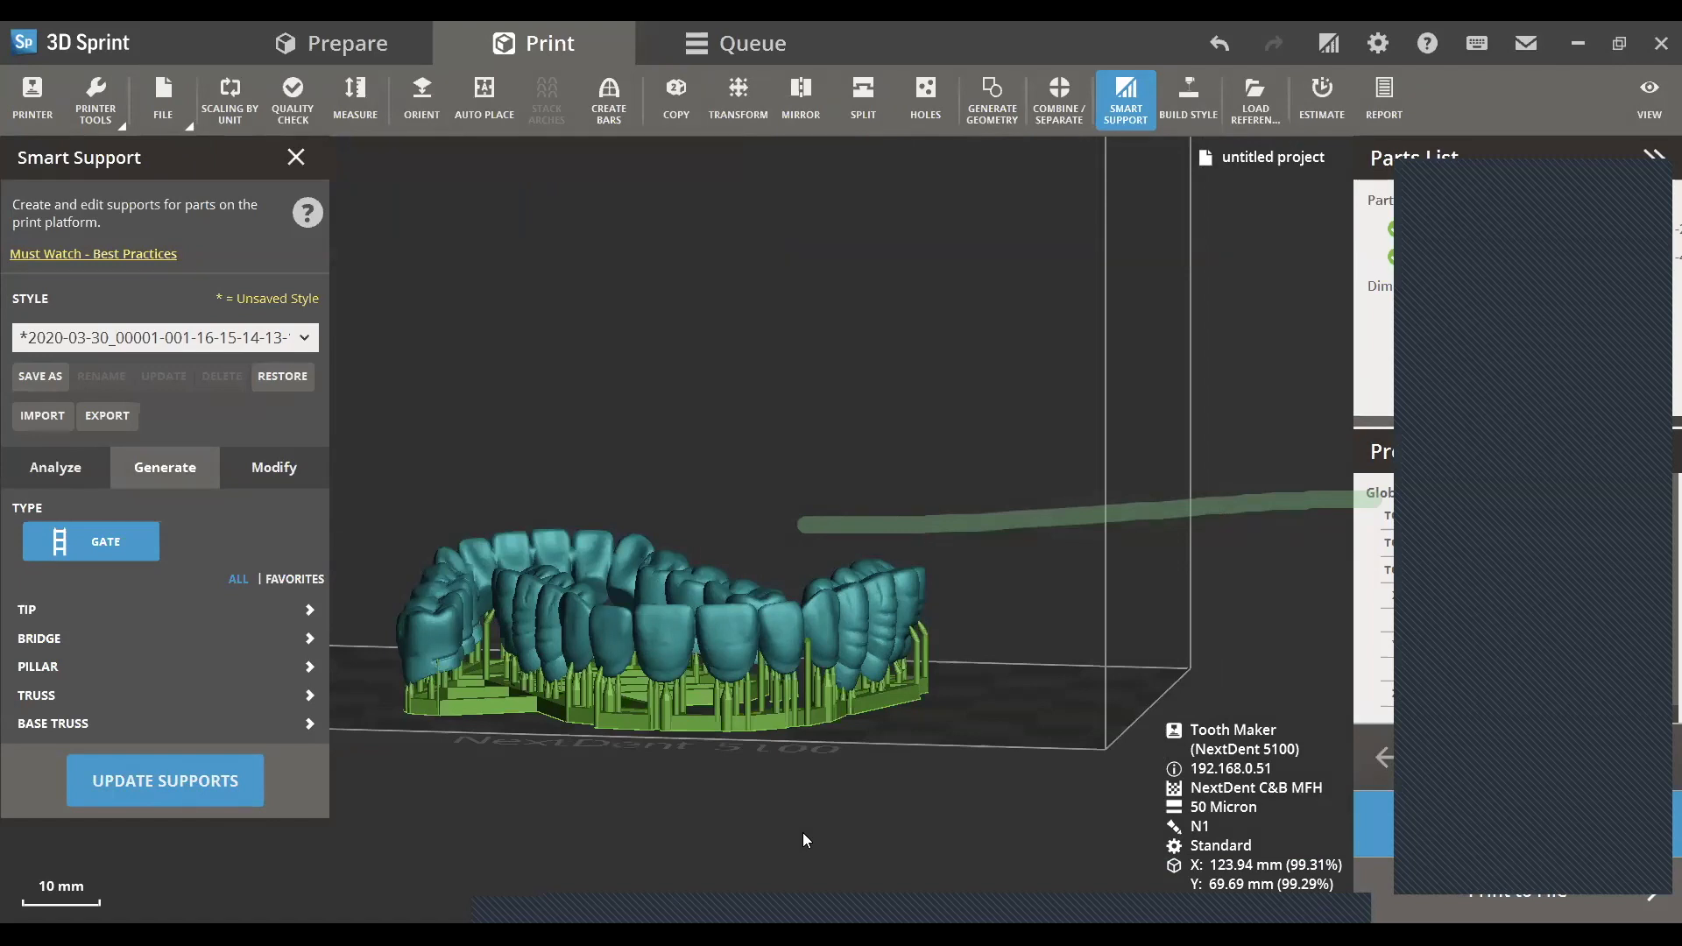
right_drag(1037, 524, 433, 451)
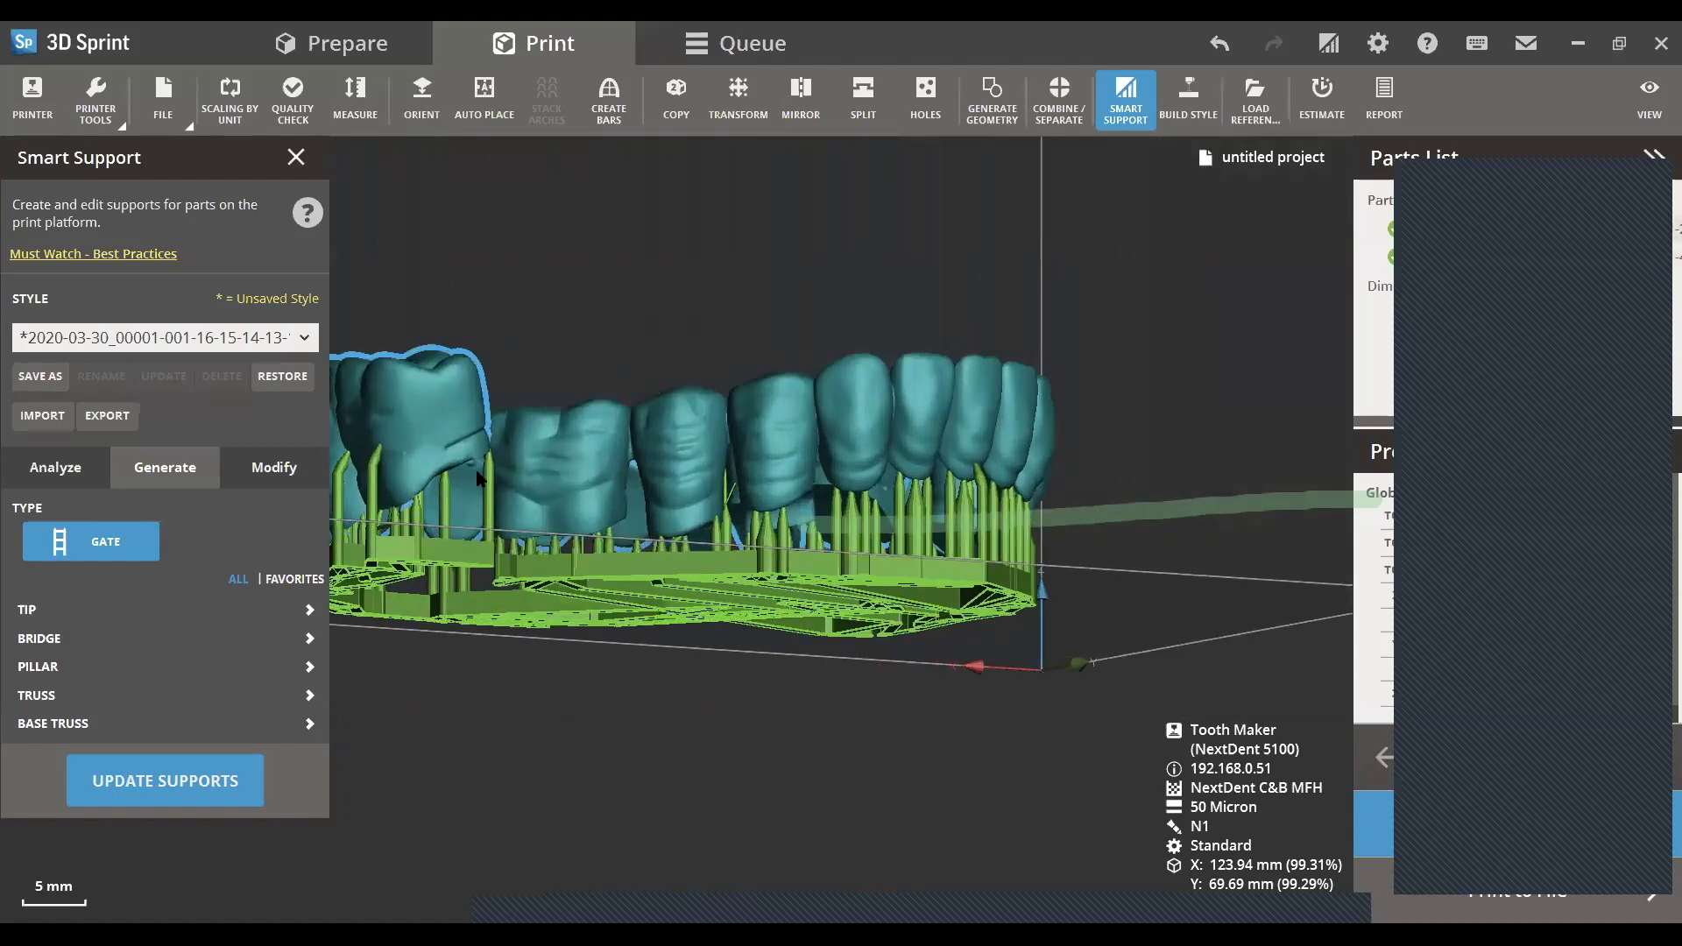
right_drag(950, 486, 834, 569)
scroll(834, 571, down, 3)
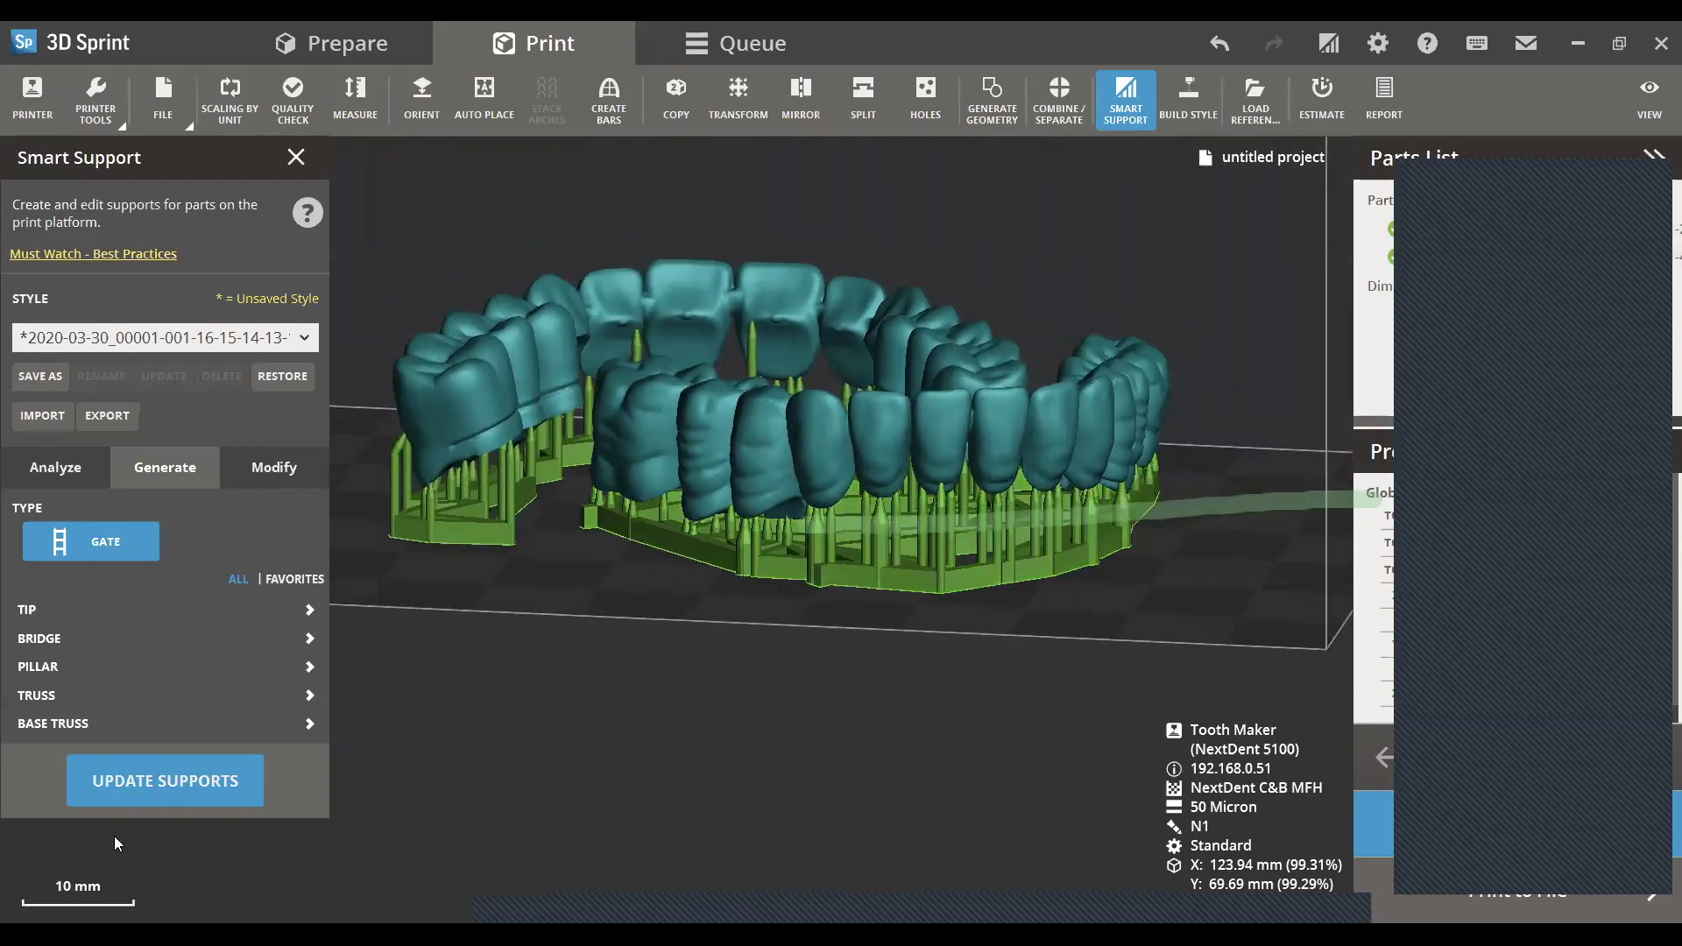
click(303, 161)
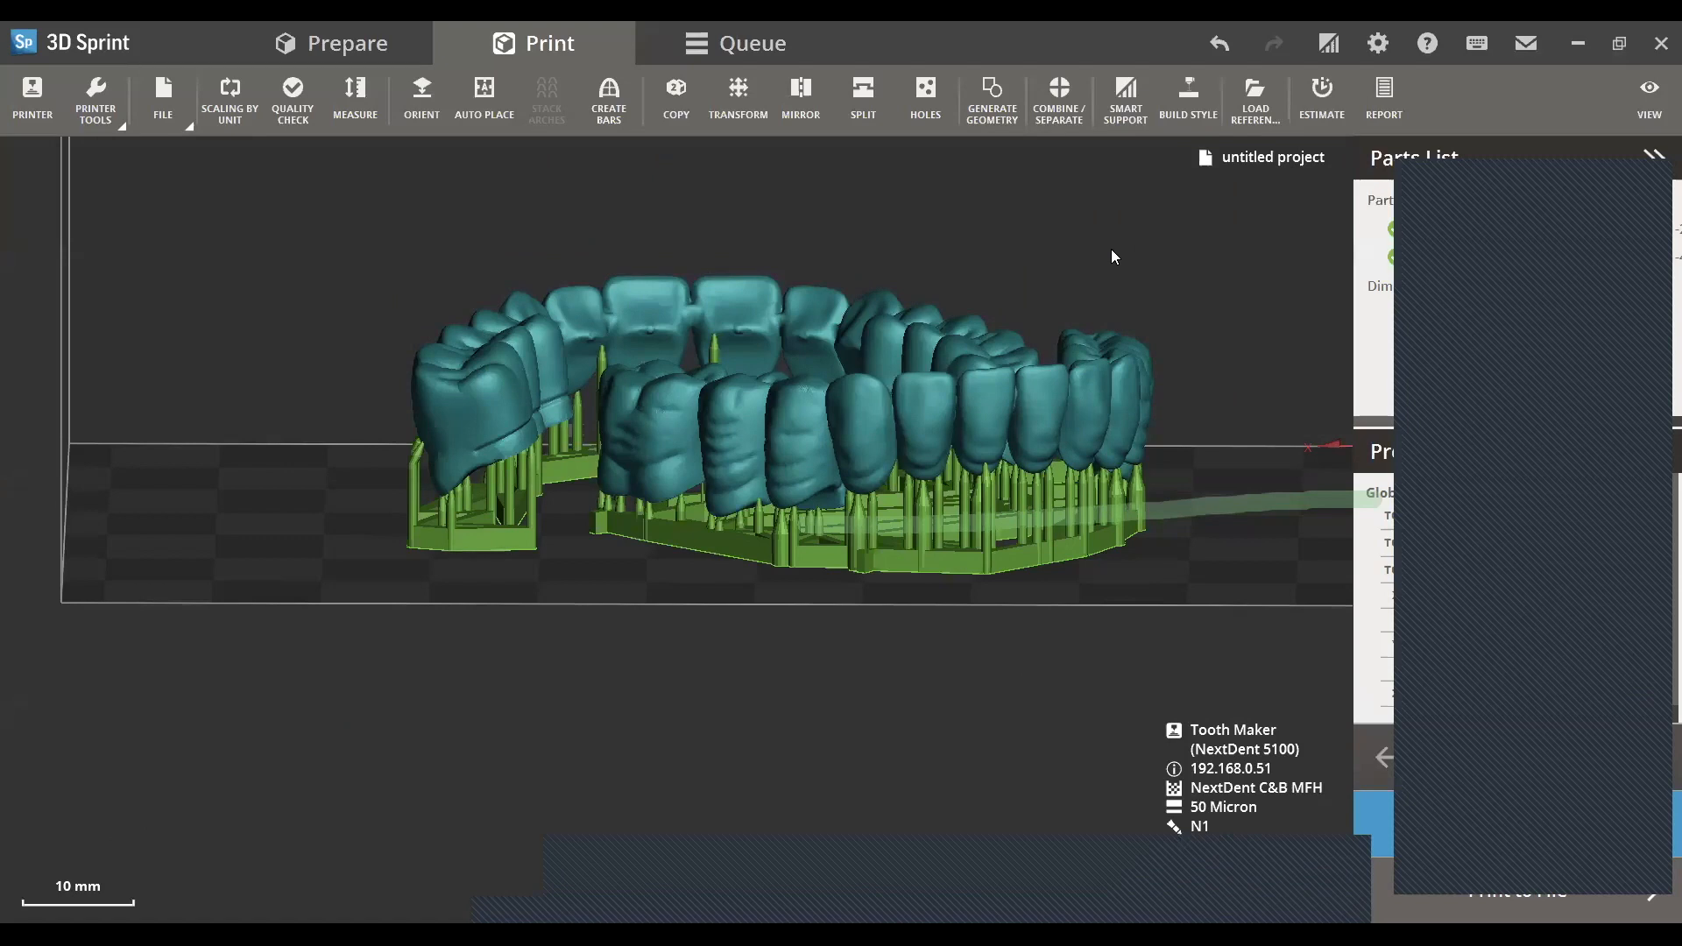
middle_drag(1111, 247, 906, 419)
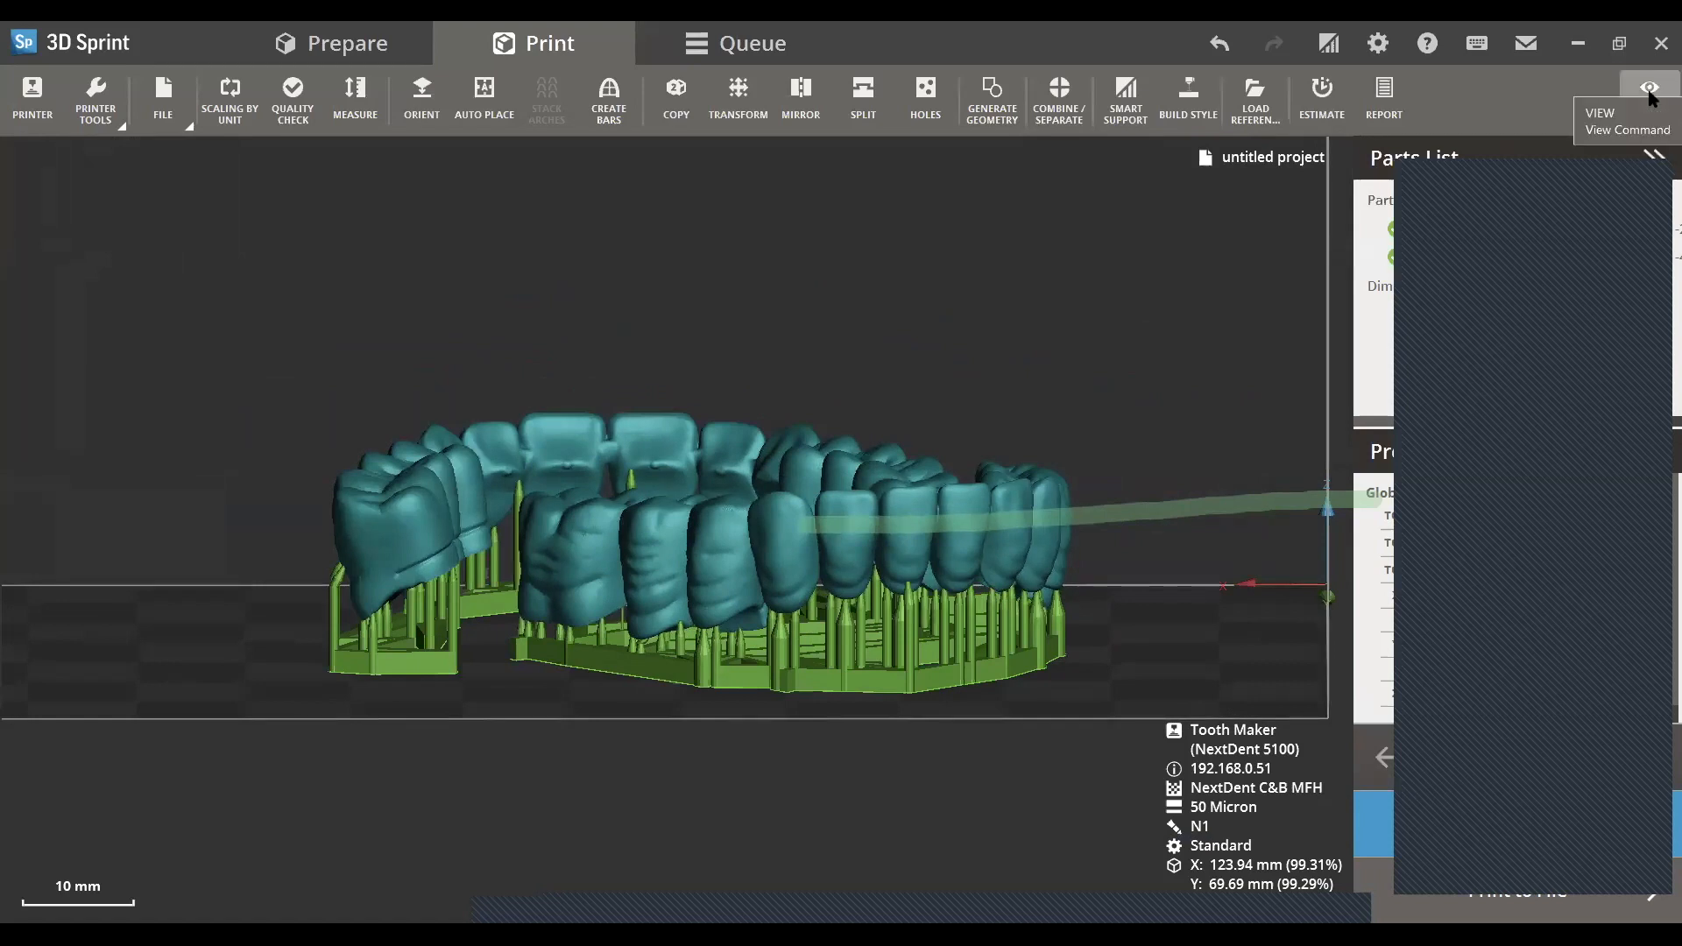
- Show both supported arches on the build platform in the top view and close the view settings
click(1638, 109)
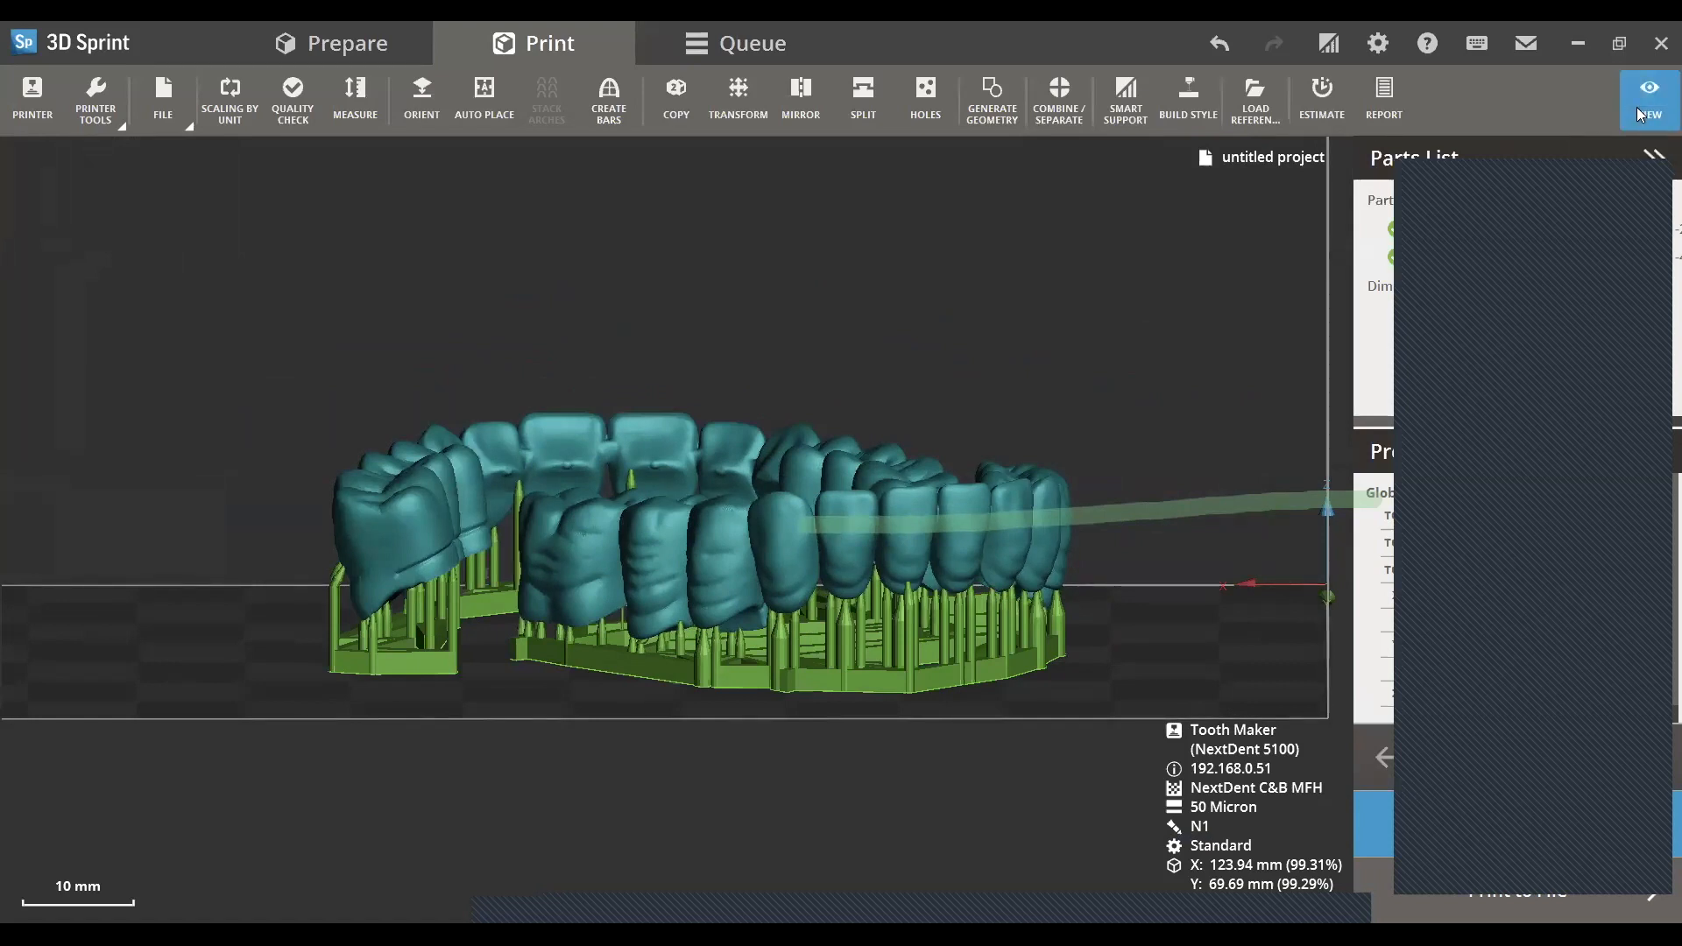
click(1130, 823)
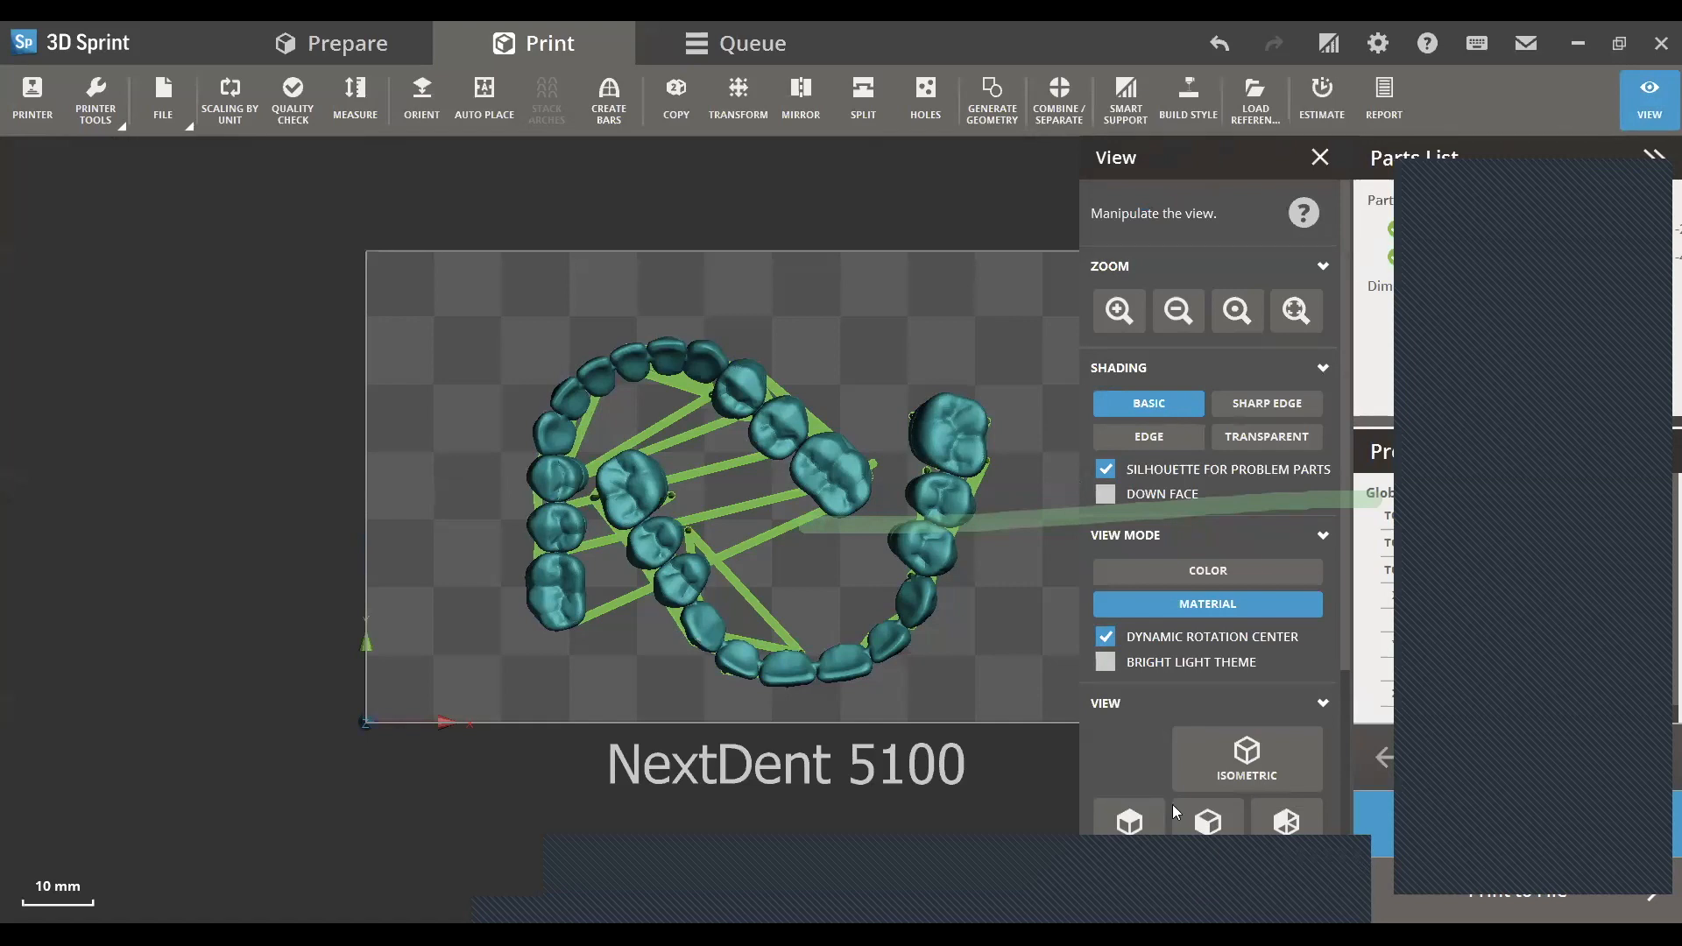
click(1366, 38)
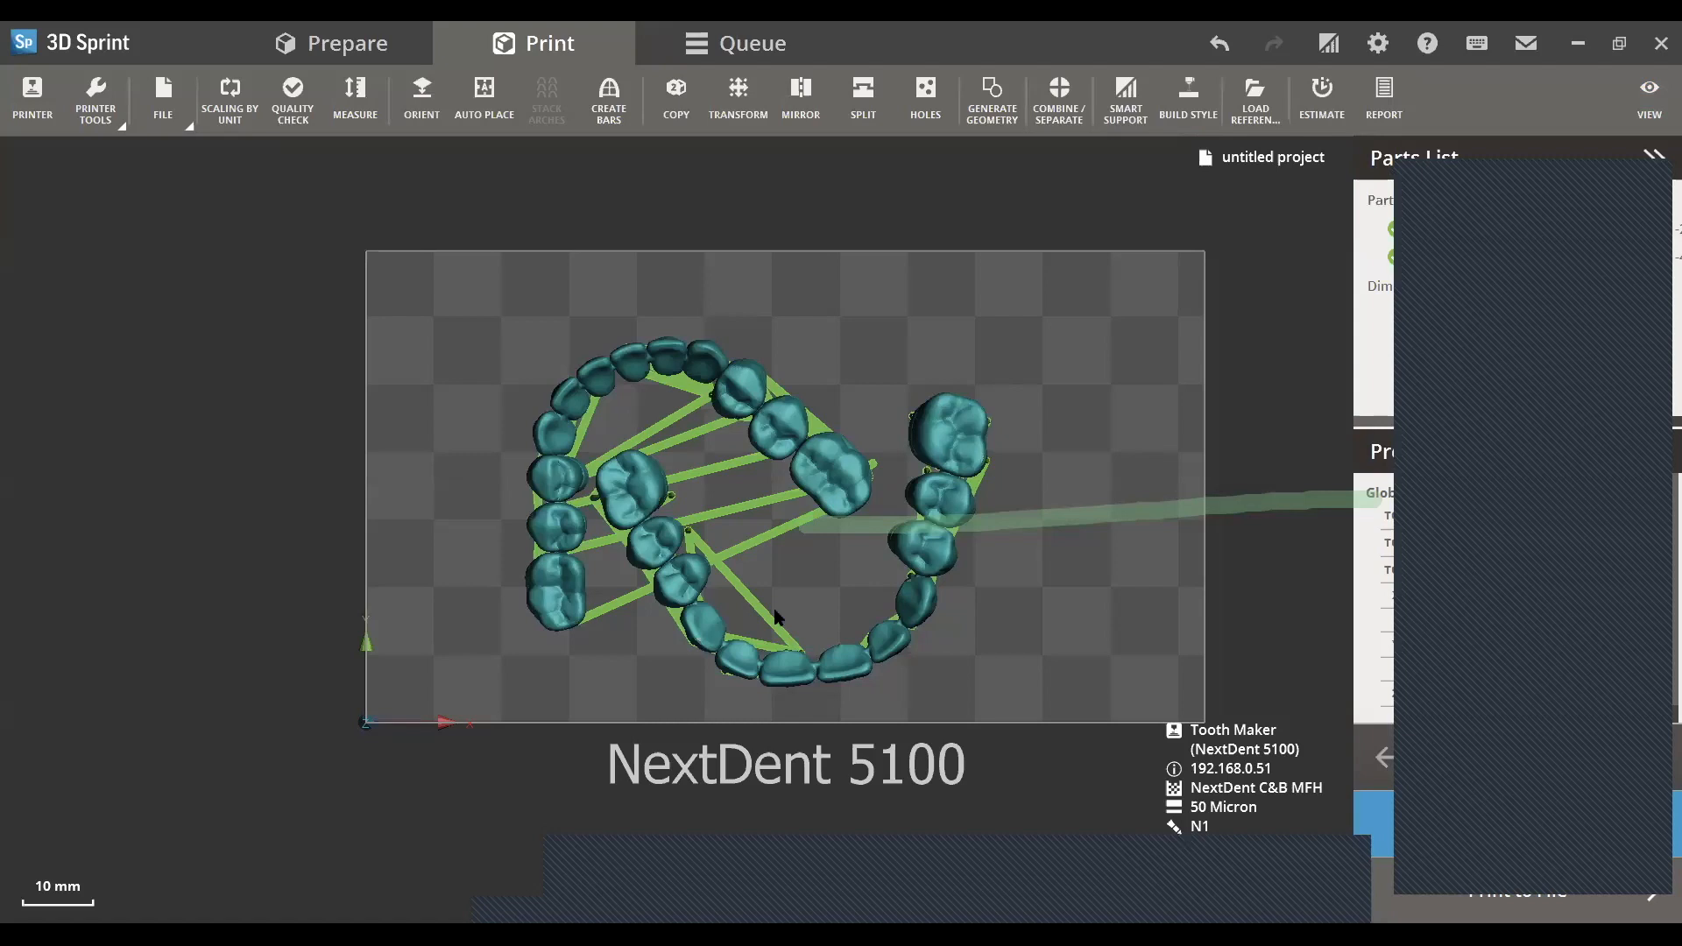
- Examine the supported arches on the build platform from the front, from above and at oblique angles
right_drag(891, 608, 825, 230)
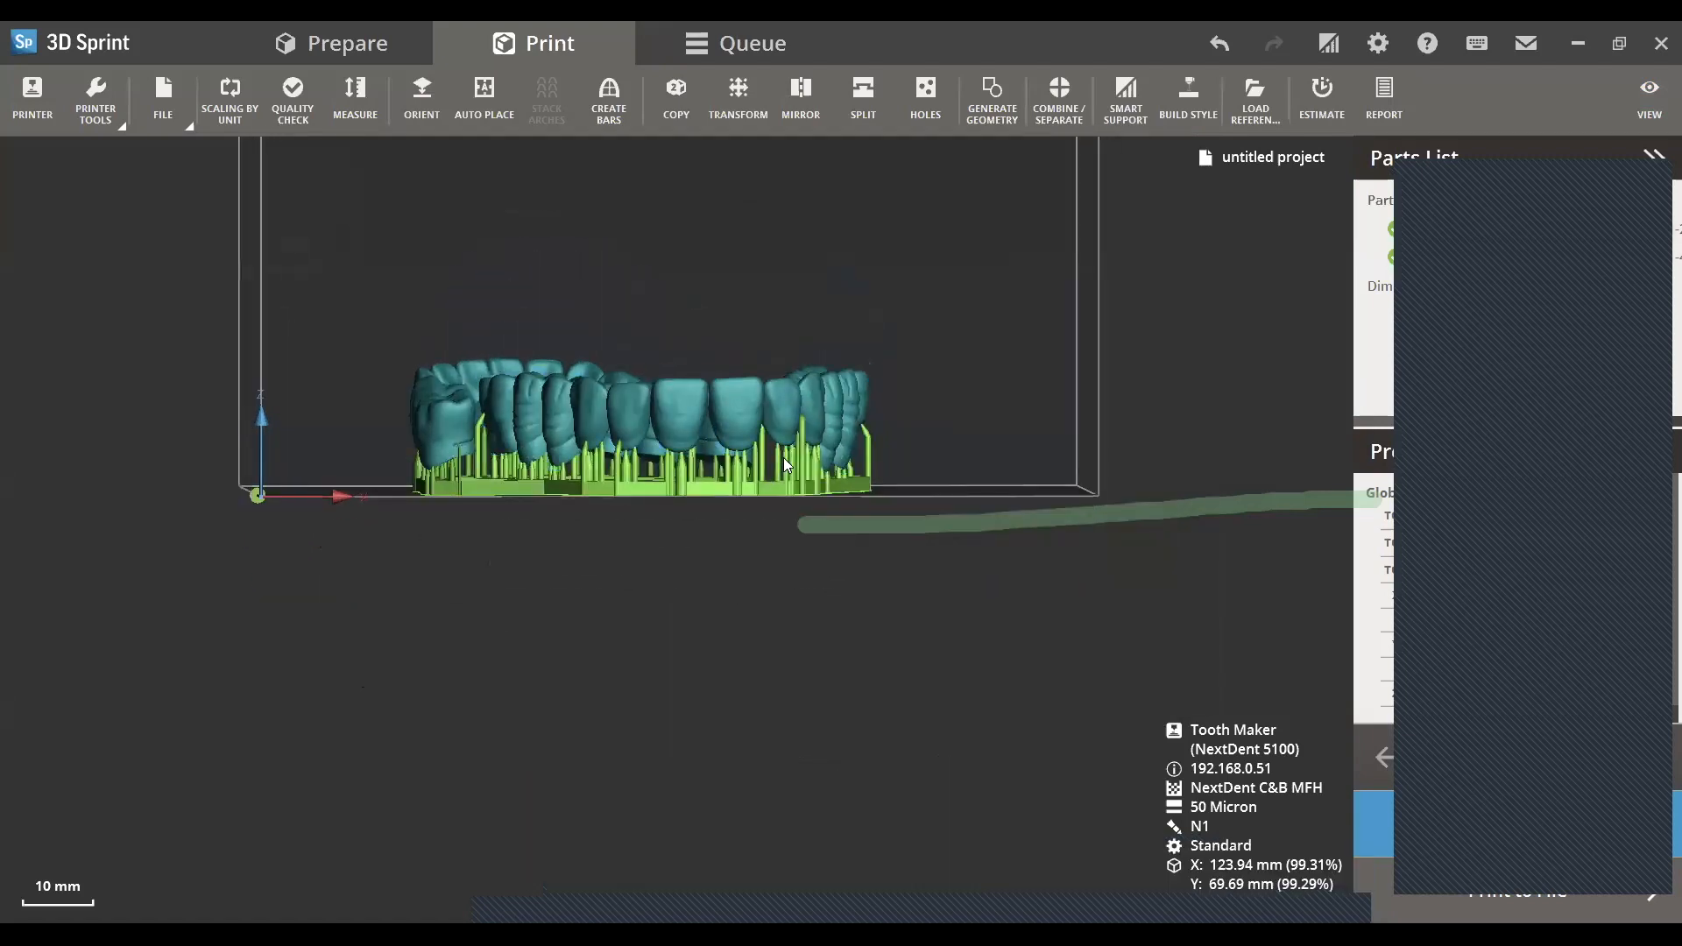
double_click(713, 395)
right_drag(708, 493, 704, 482)
mouse_move(695, 405)
mouse_down()
mouse_move(678, 407)
mouse_move(695, 408)
mouse_up()
click(744, 633)
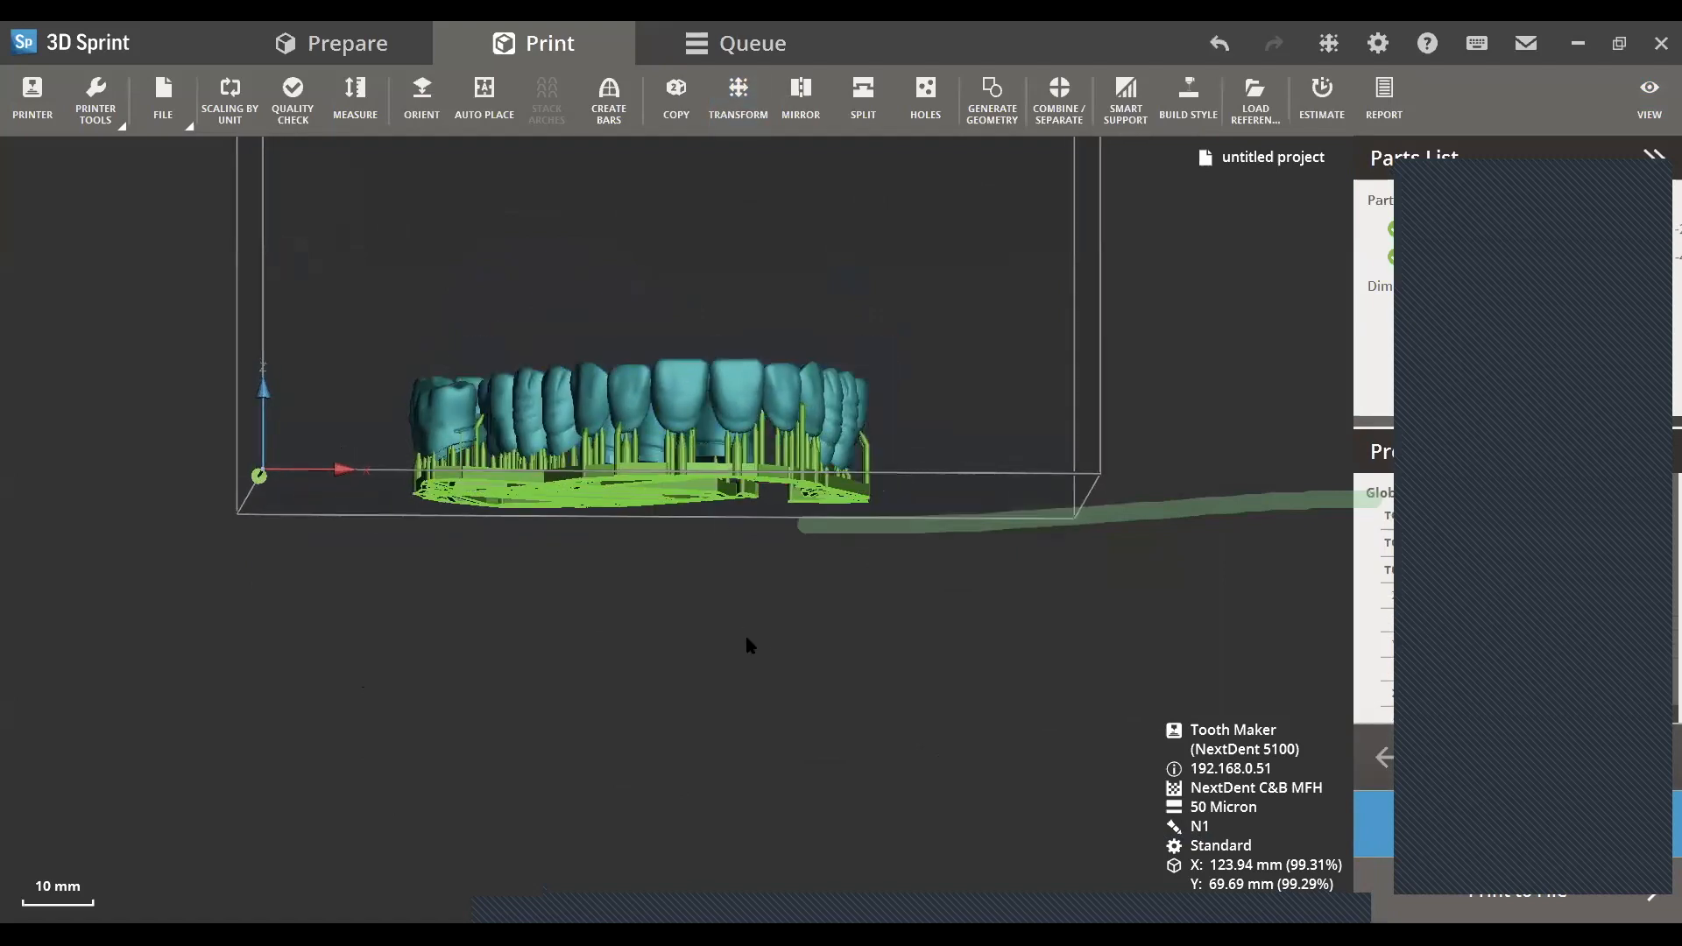
right_drag(800, 536, 796, 590)
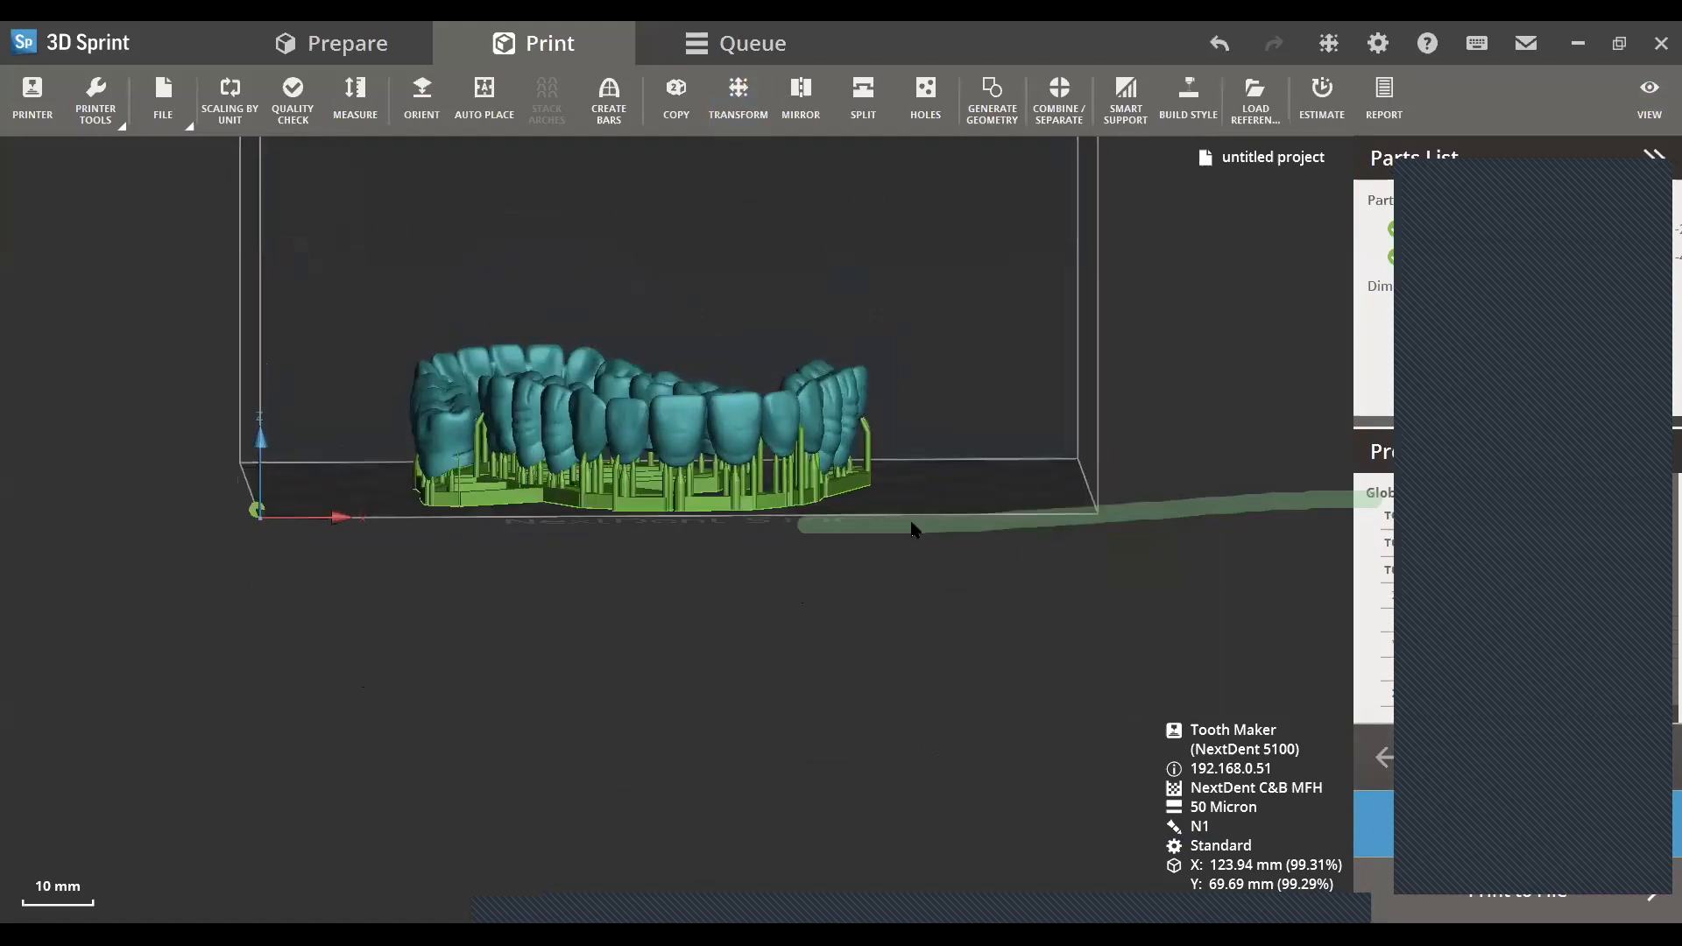
scroll(916, 510, up, 2)
right_drag(880, 663, 876, 724)
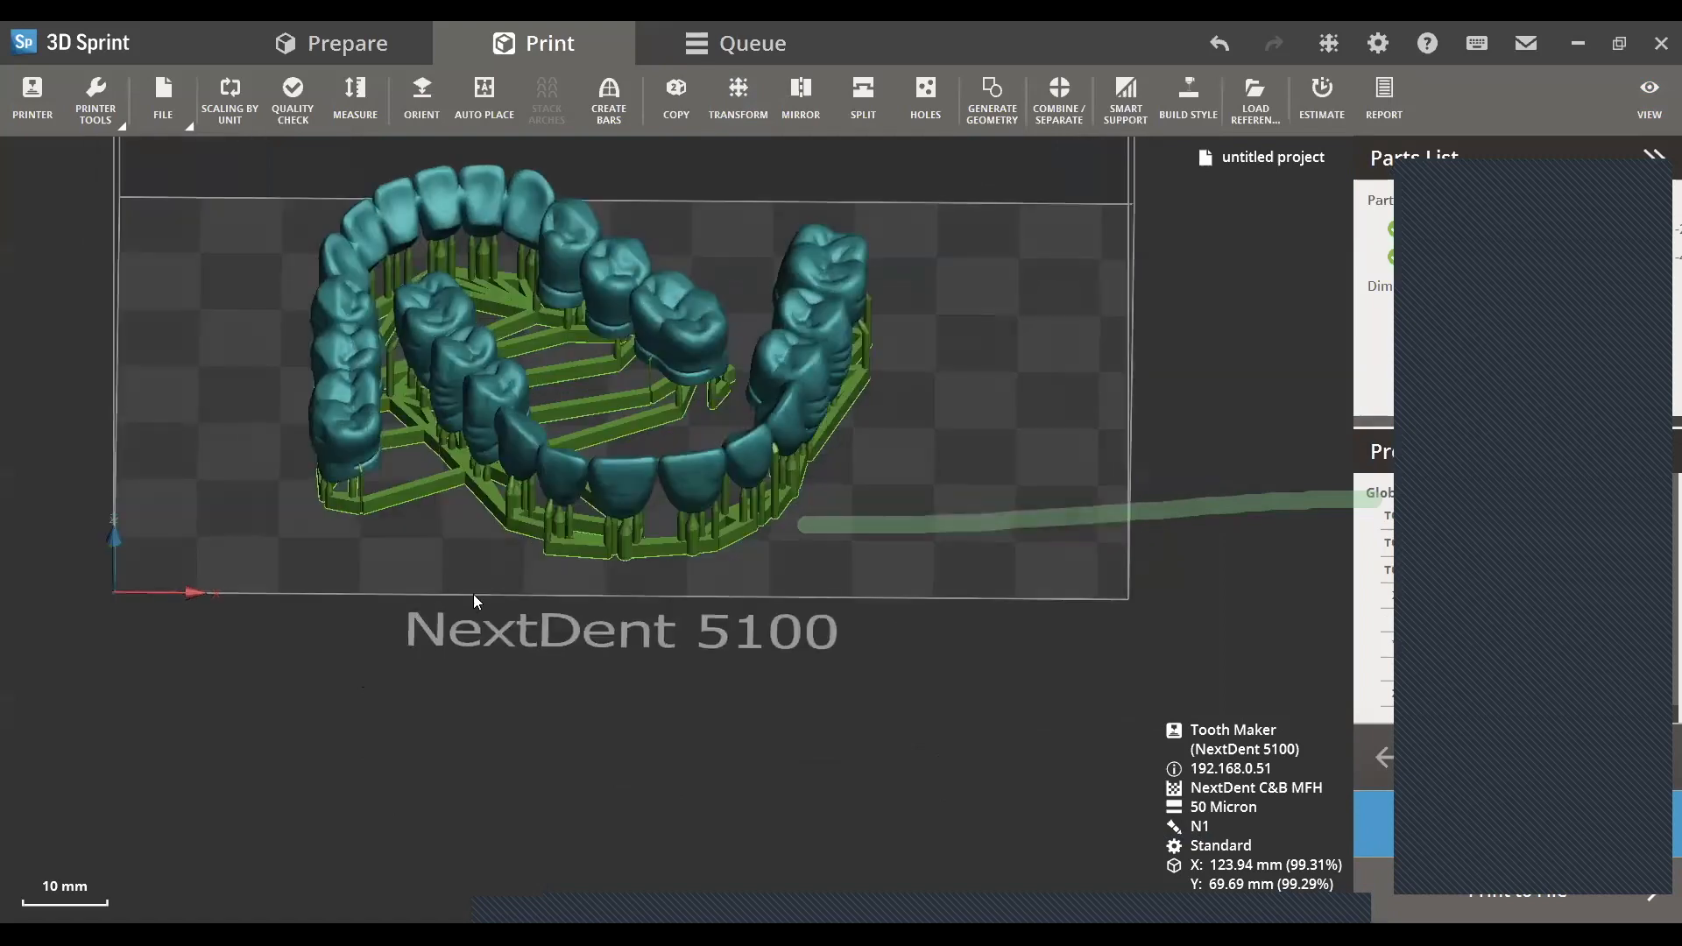
right_drag(1047, 574, 835, 493)
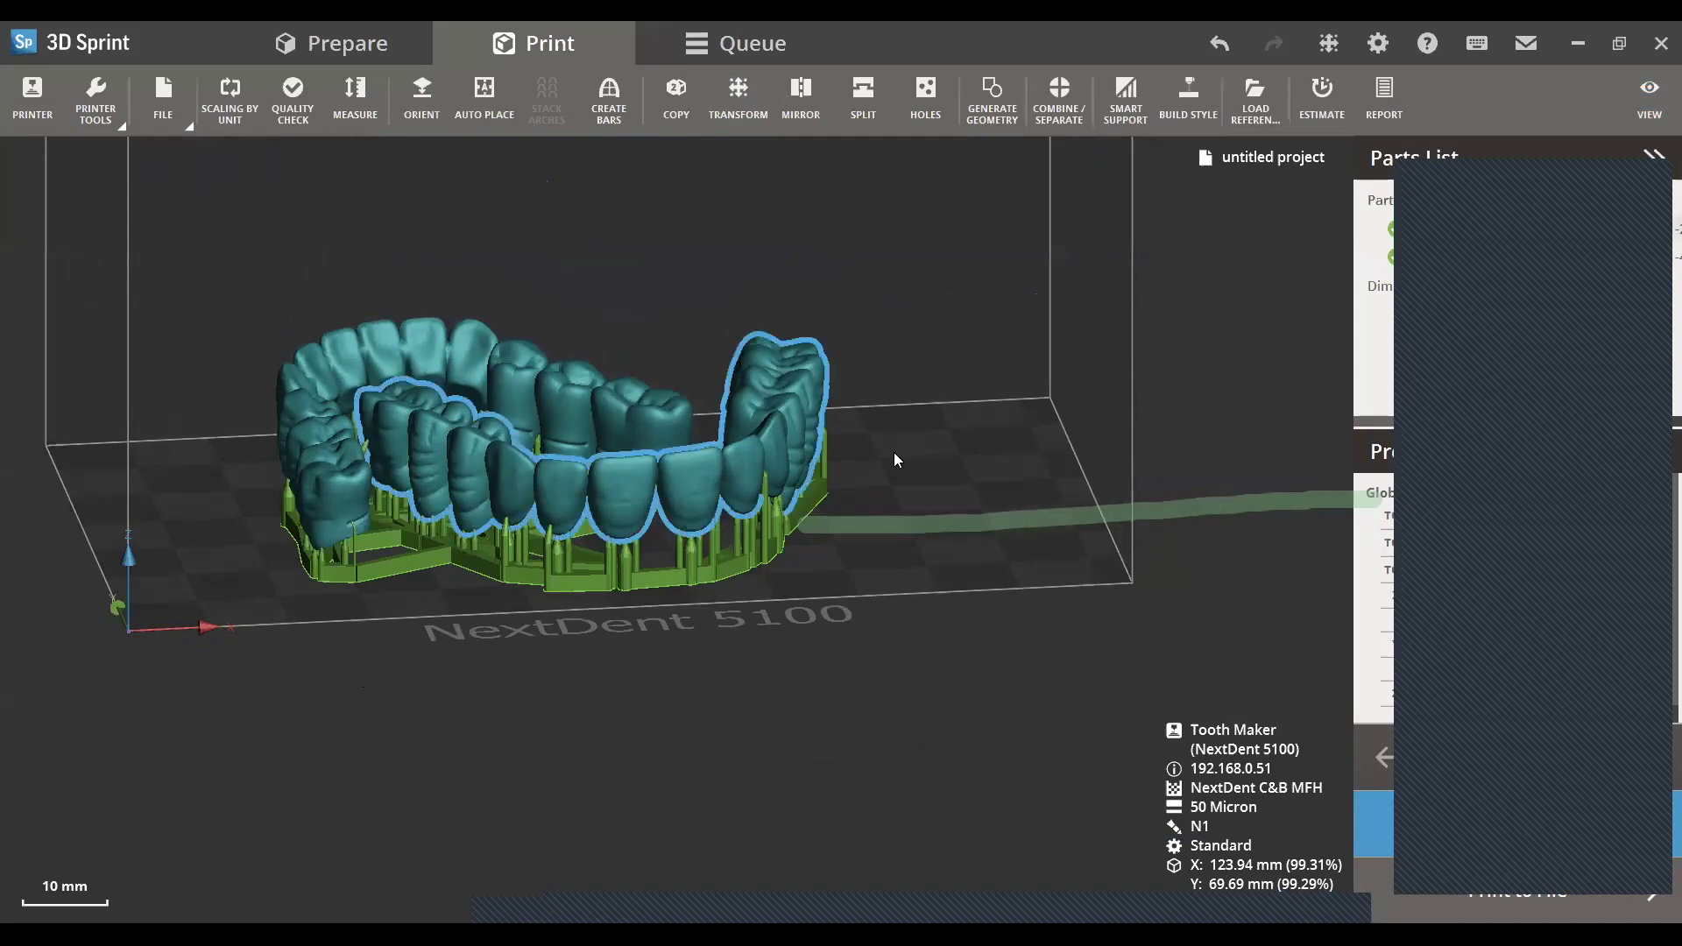
scroll(942, 403, down, 2)
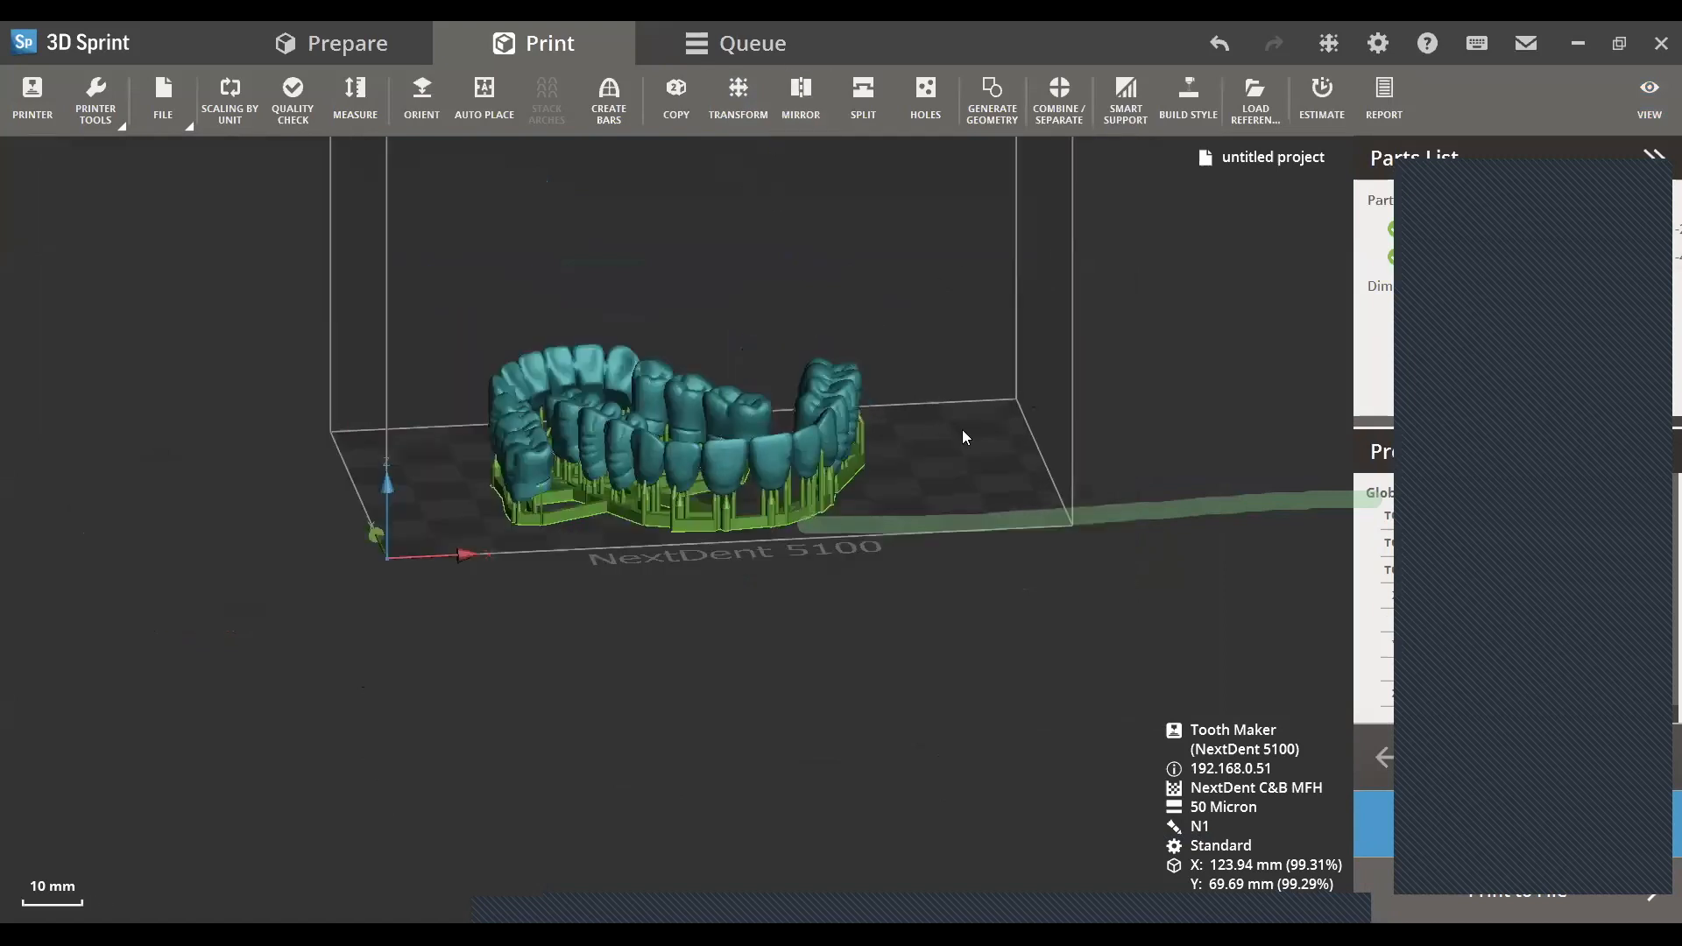
right_drag(782, 751, 681, 578)
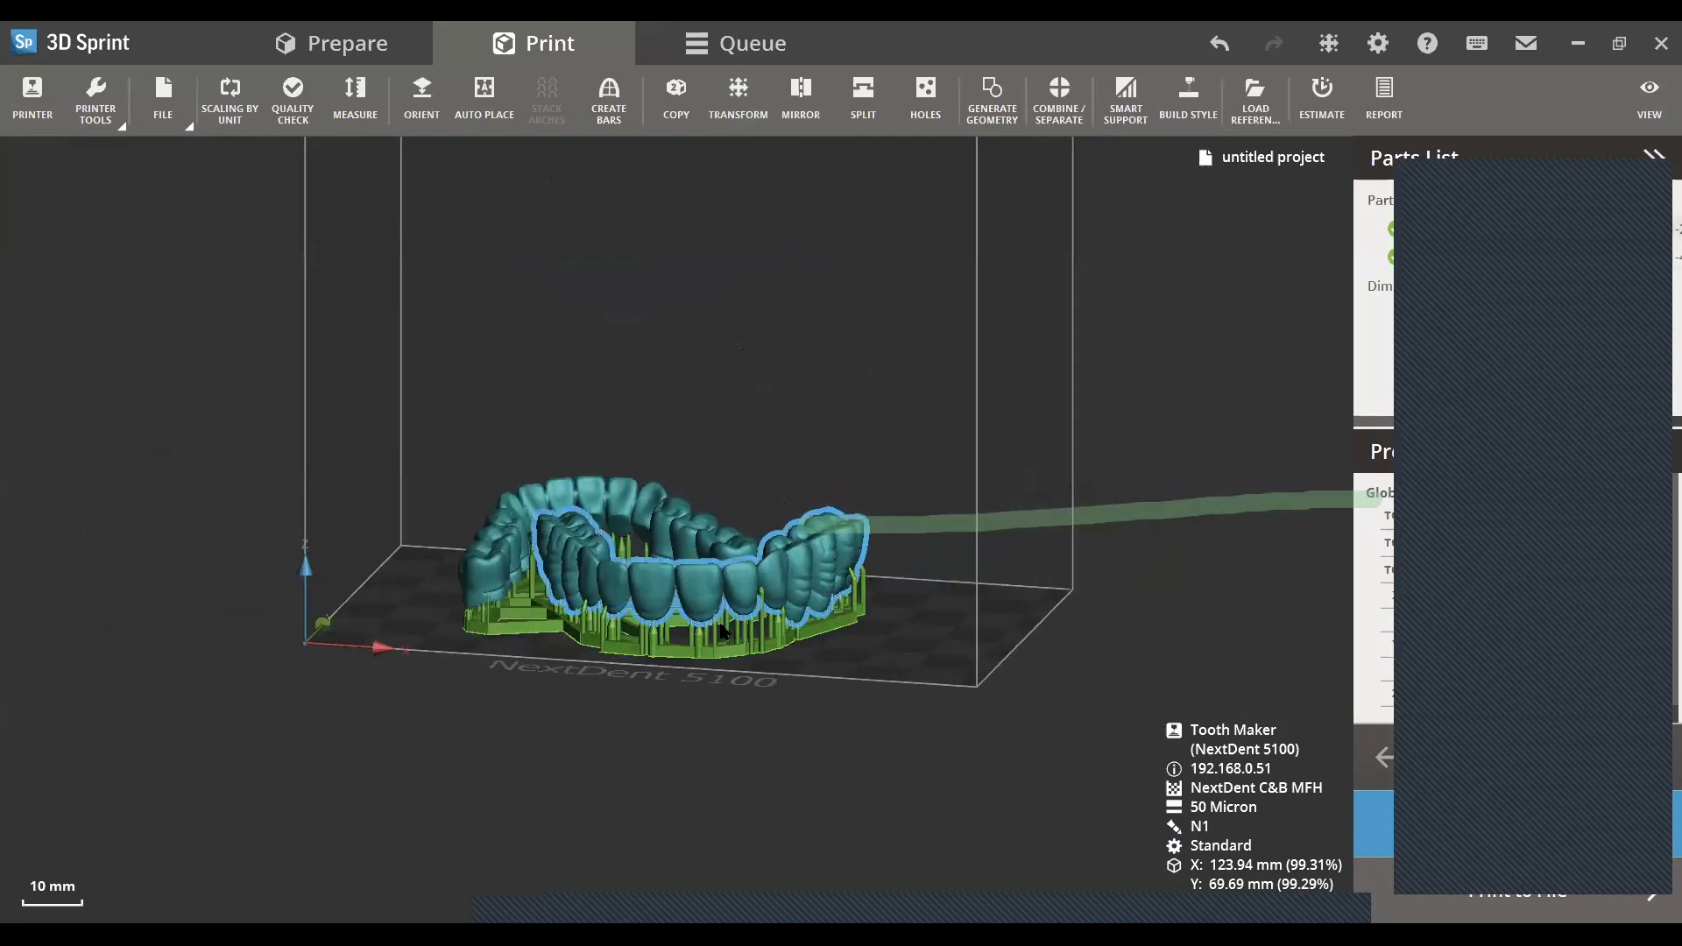
right_drag(874, 702, 883, 659)
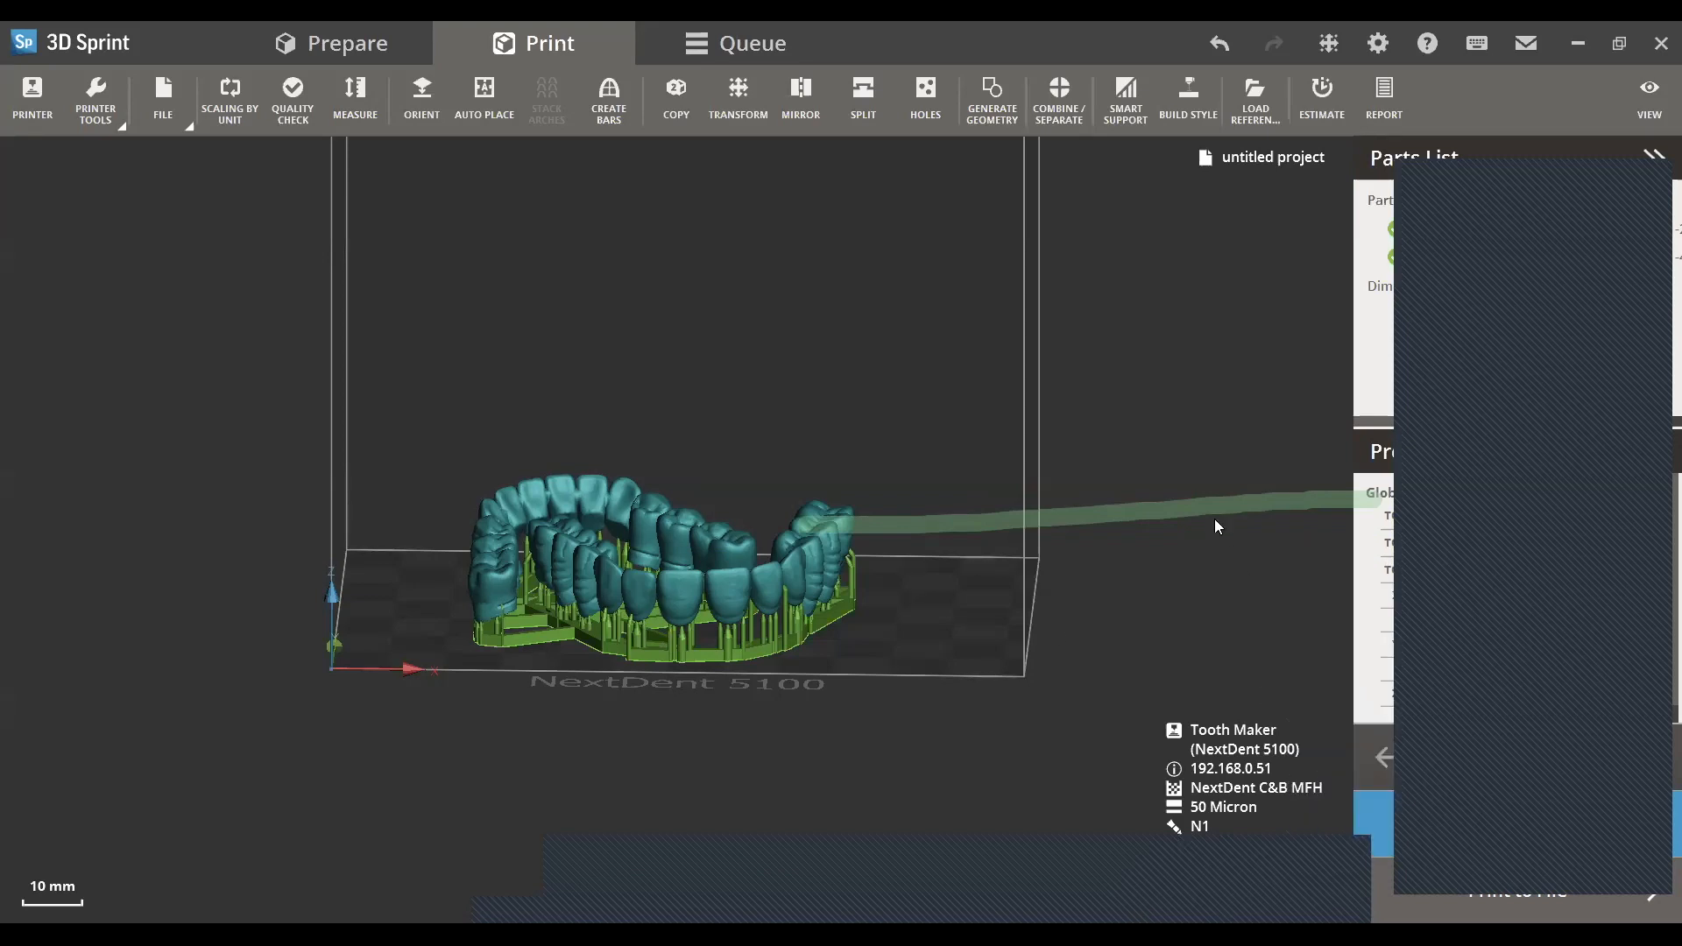
scroll(1044, 626, down, 2)
middle_drag(974, 648, 713, 697)
scroll(721, 682, up, 5)
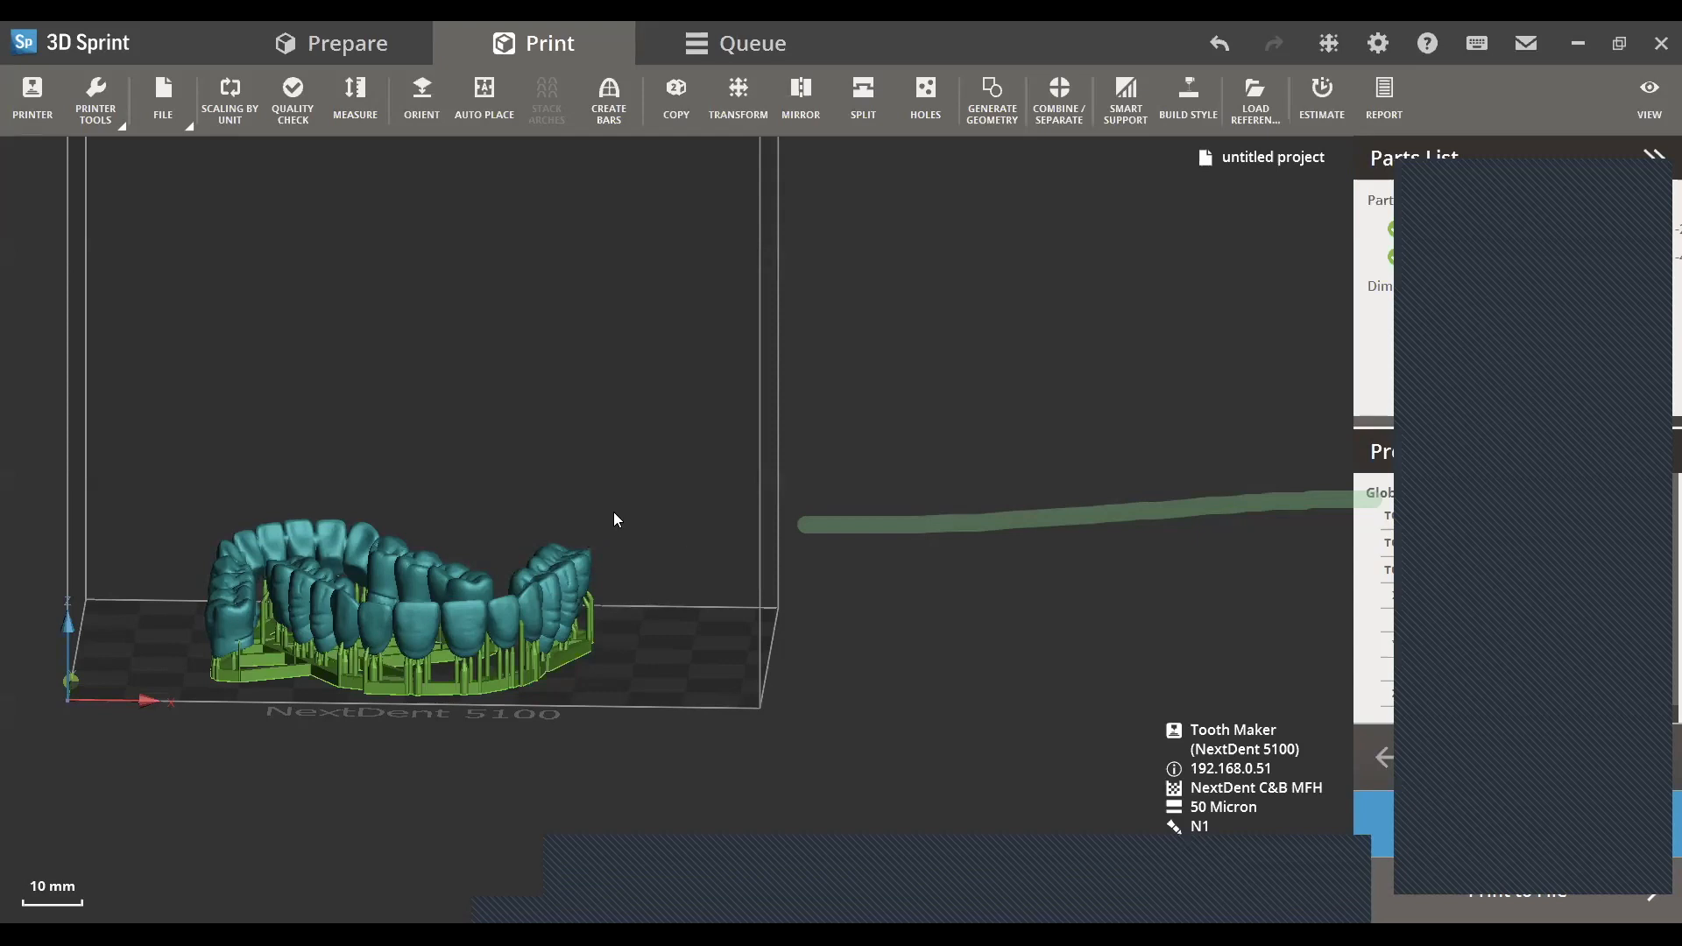
right_drag(613, 512, 482, 382)
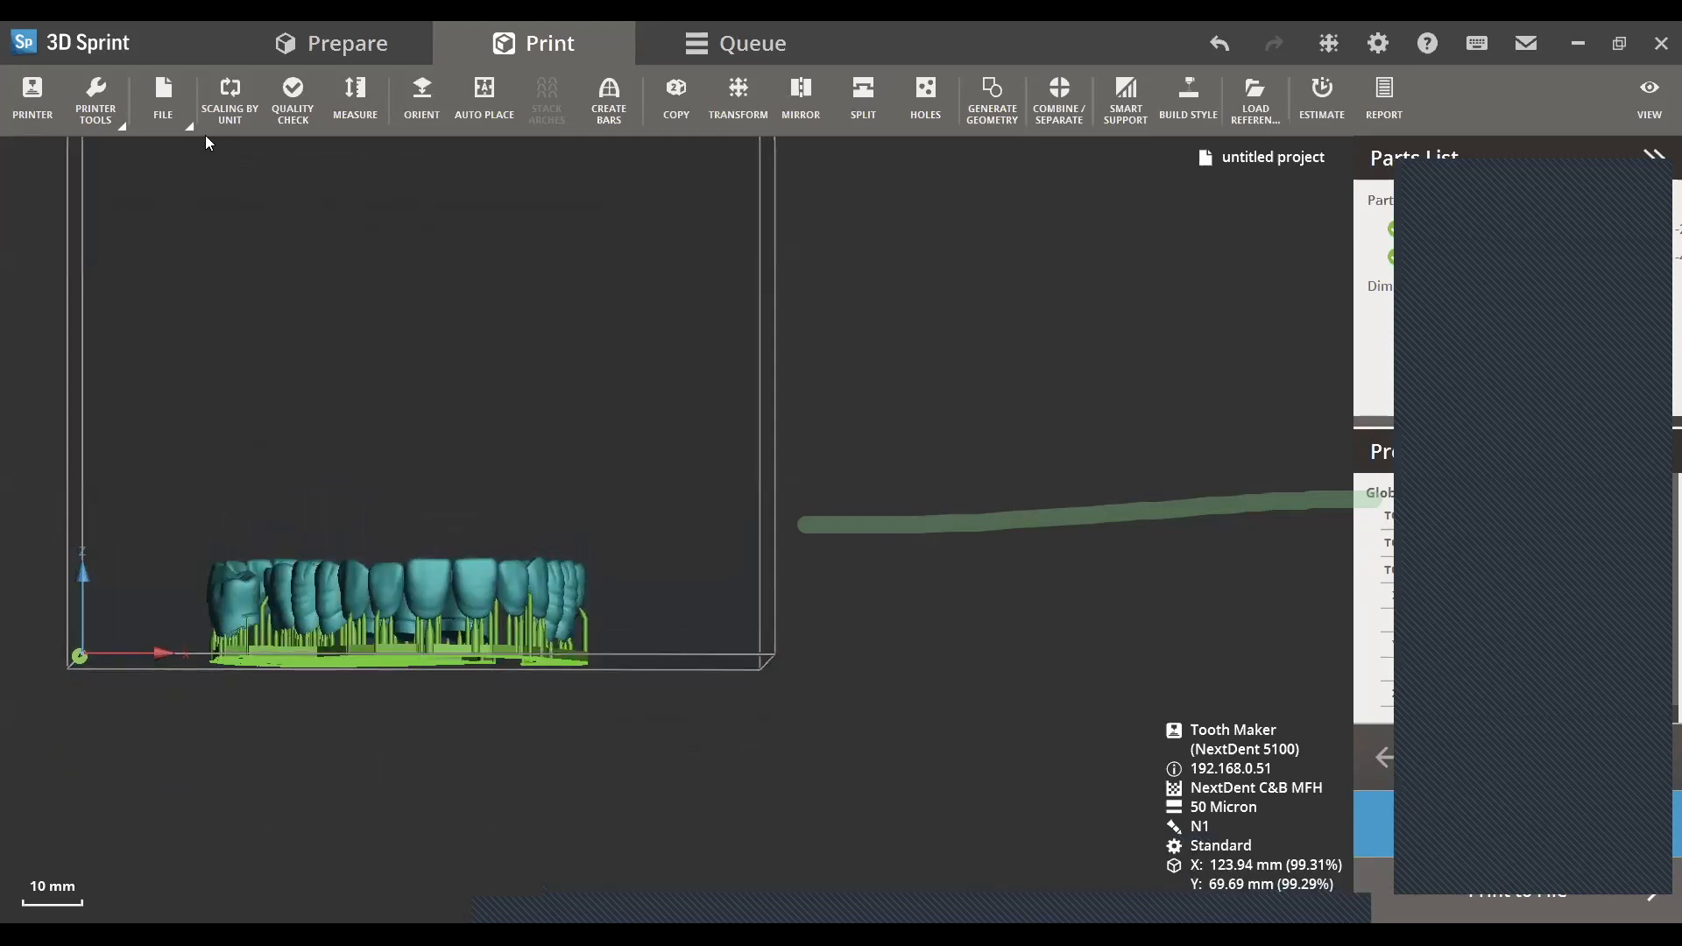
- Close the teeth project, saving its changes as tteeth.3dprint in the Teeth folder
click(172, 127)
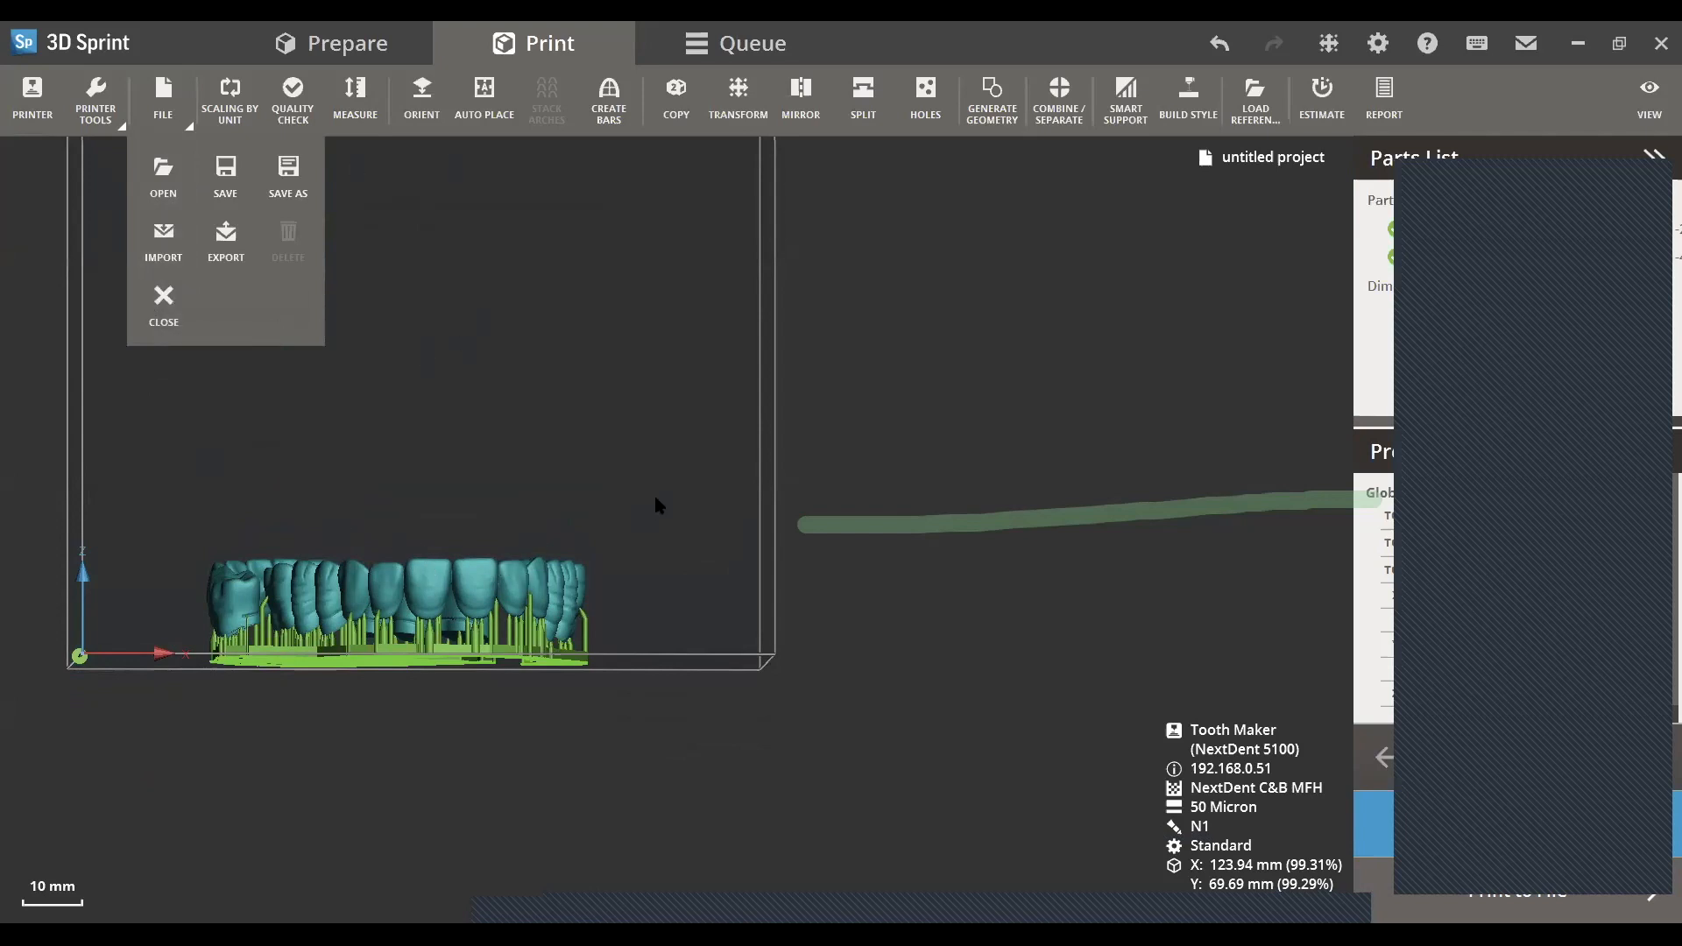
click(149, 307)
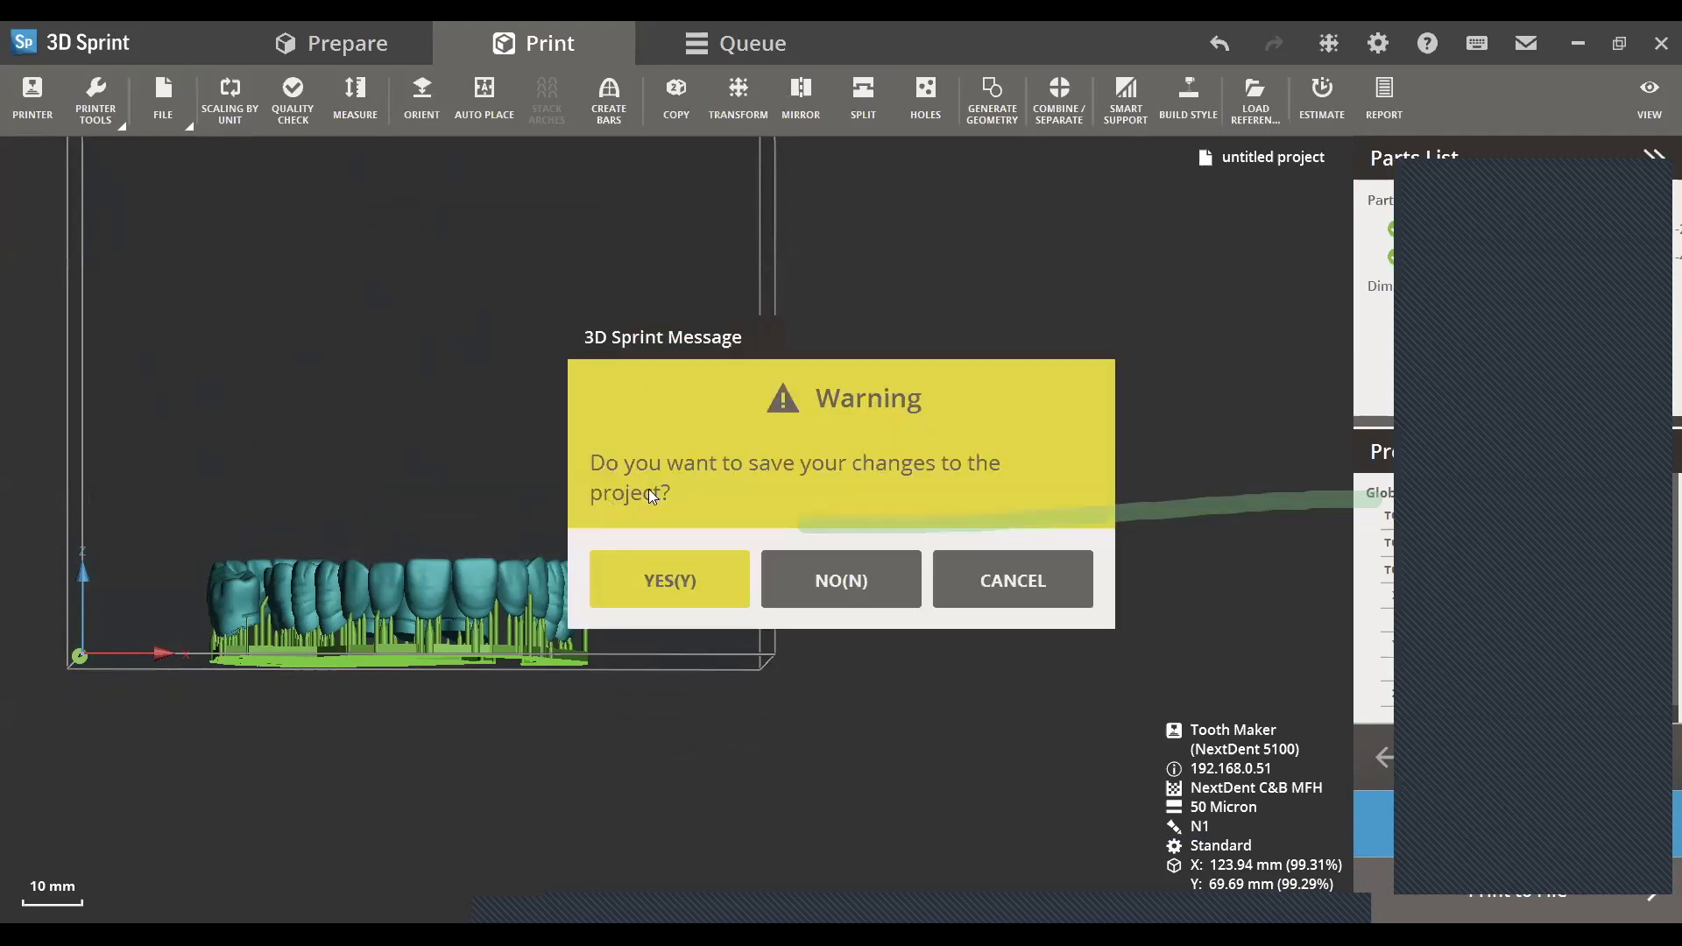
click(661, 580)
click(249, 613)
drag(250, 613, 173, 627)
text(tteeth.3dprint)
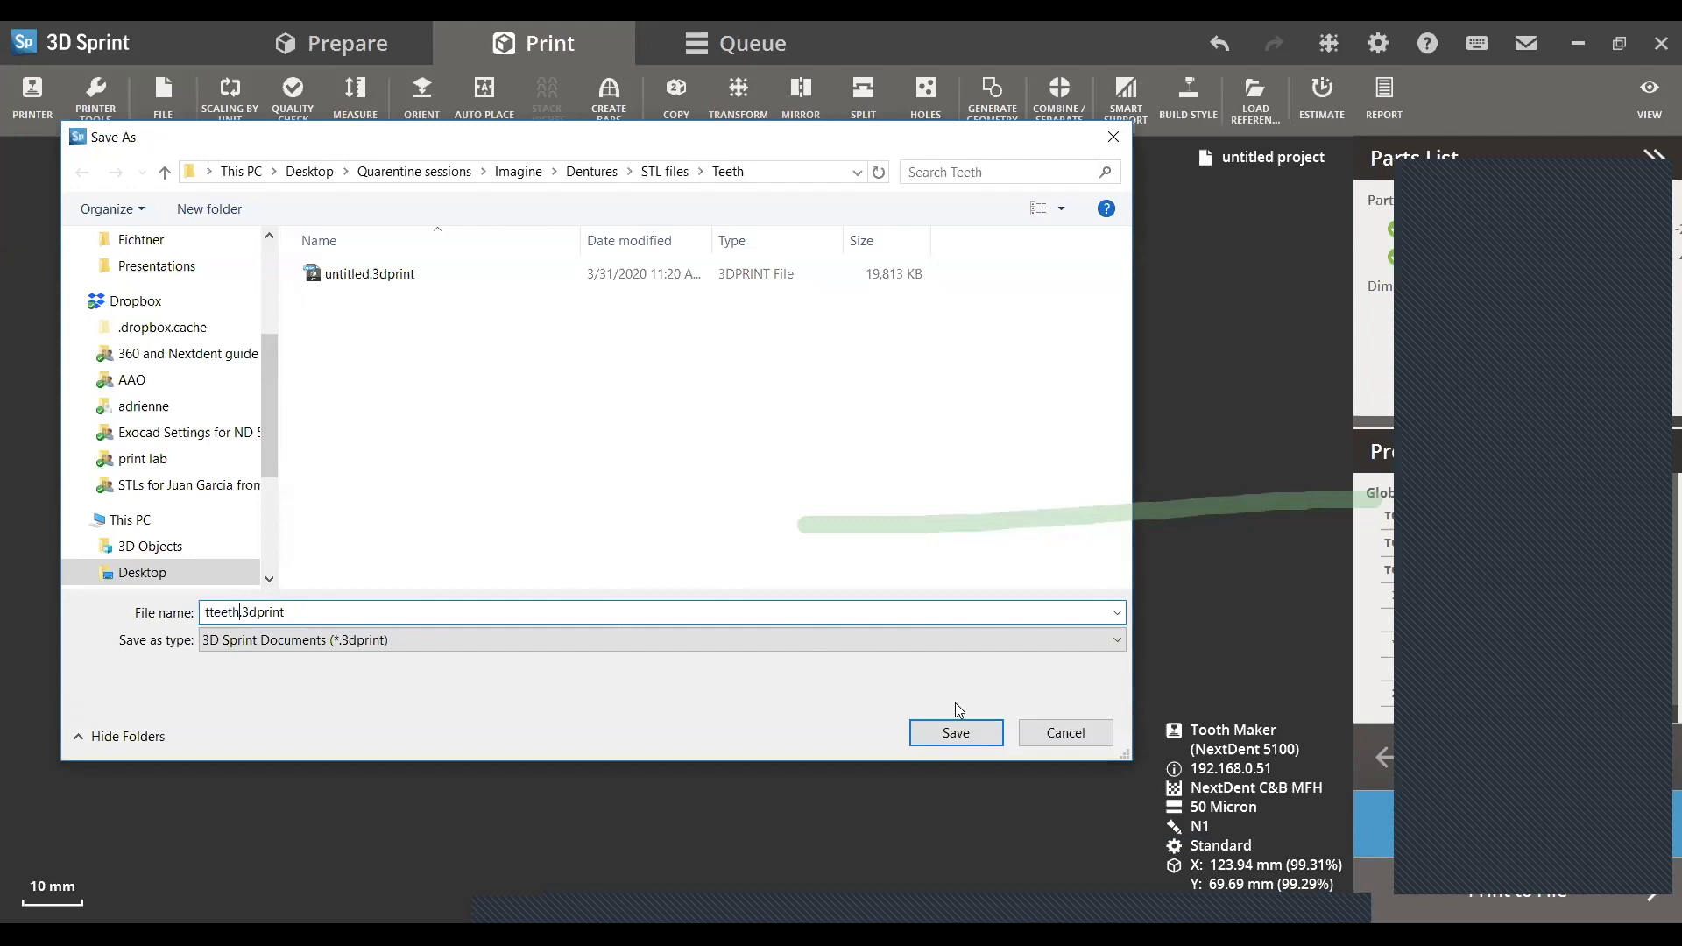
click(955, 732)
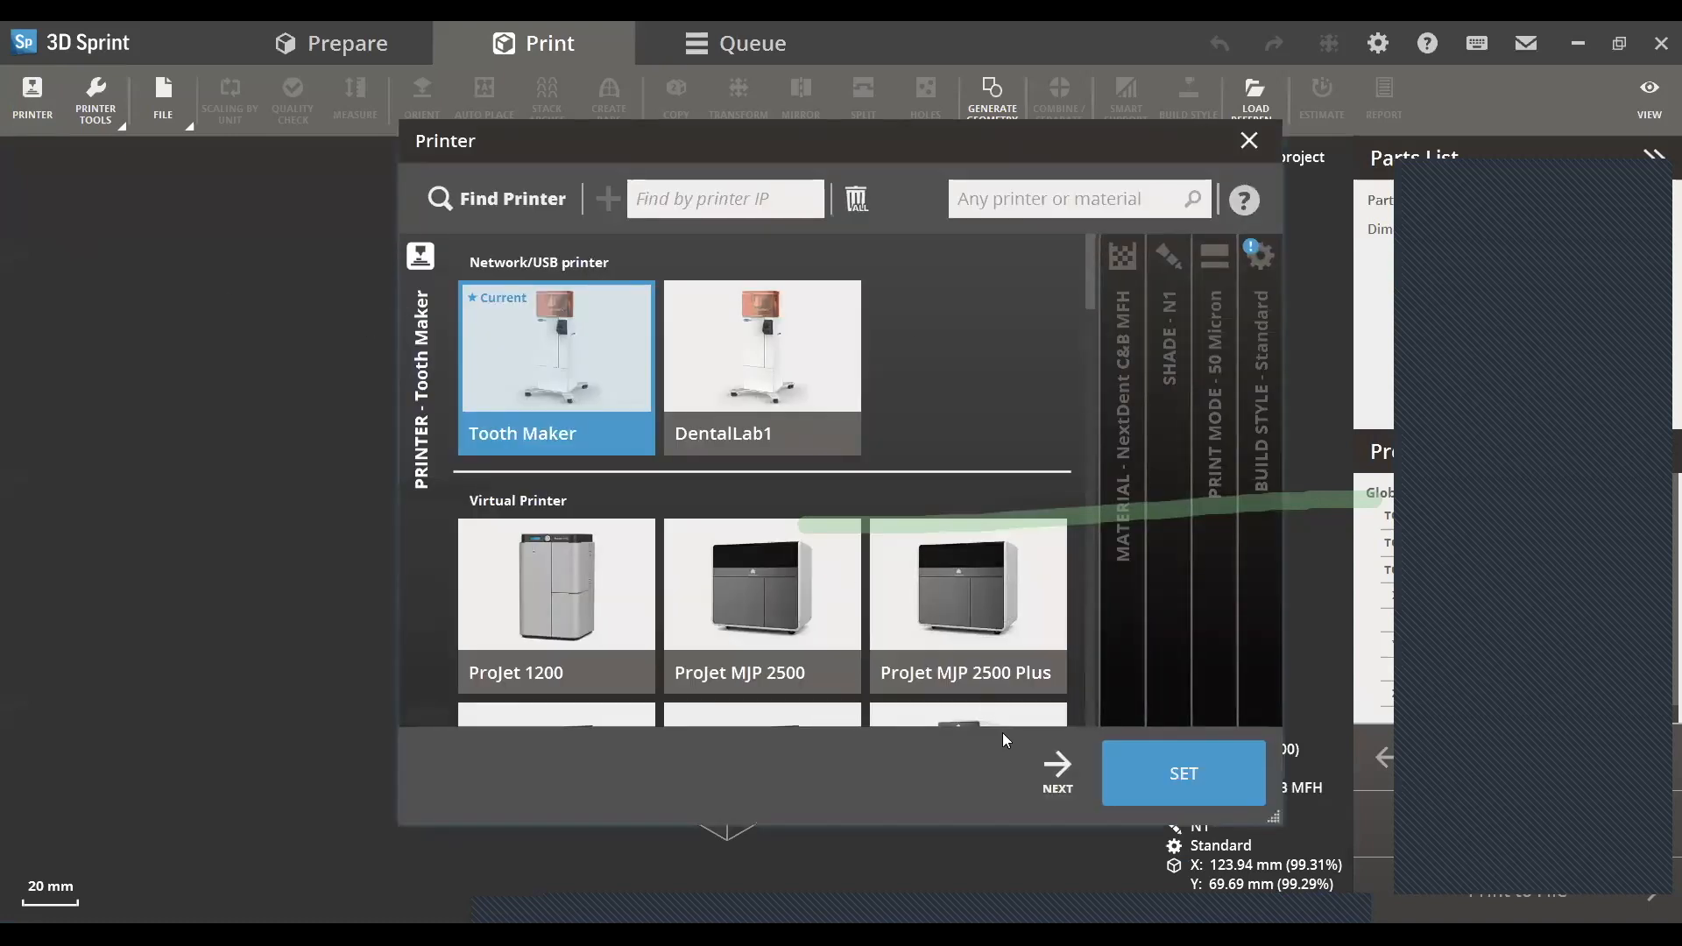
- Set up the Tooth Maker printer with NextDent Denture 3D+ in Opaque Pink, 50 Micron print mode and the Standard build style
click(1058, 768)
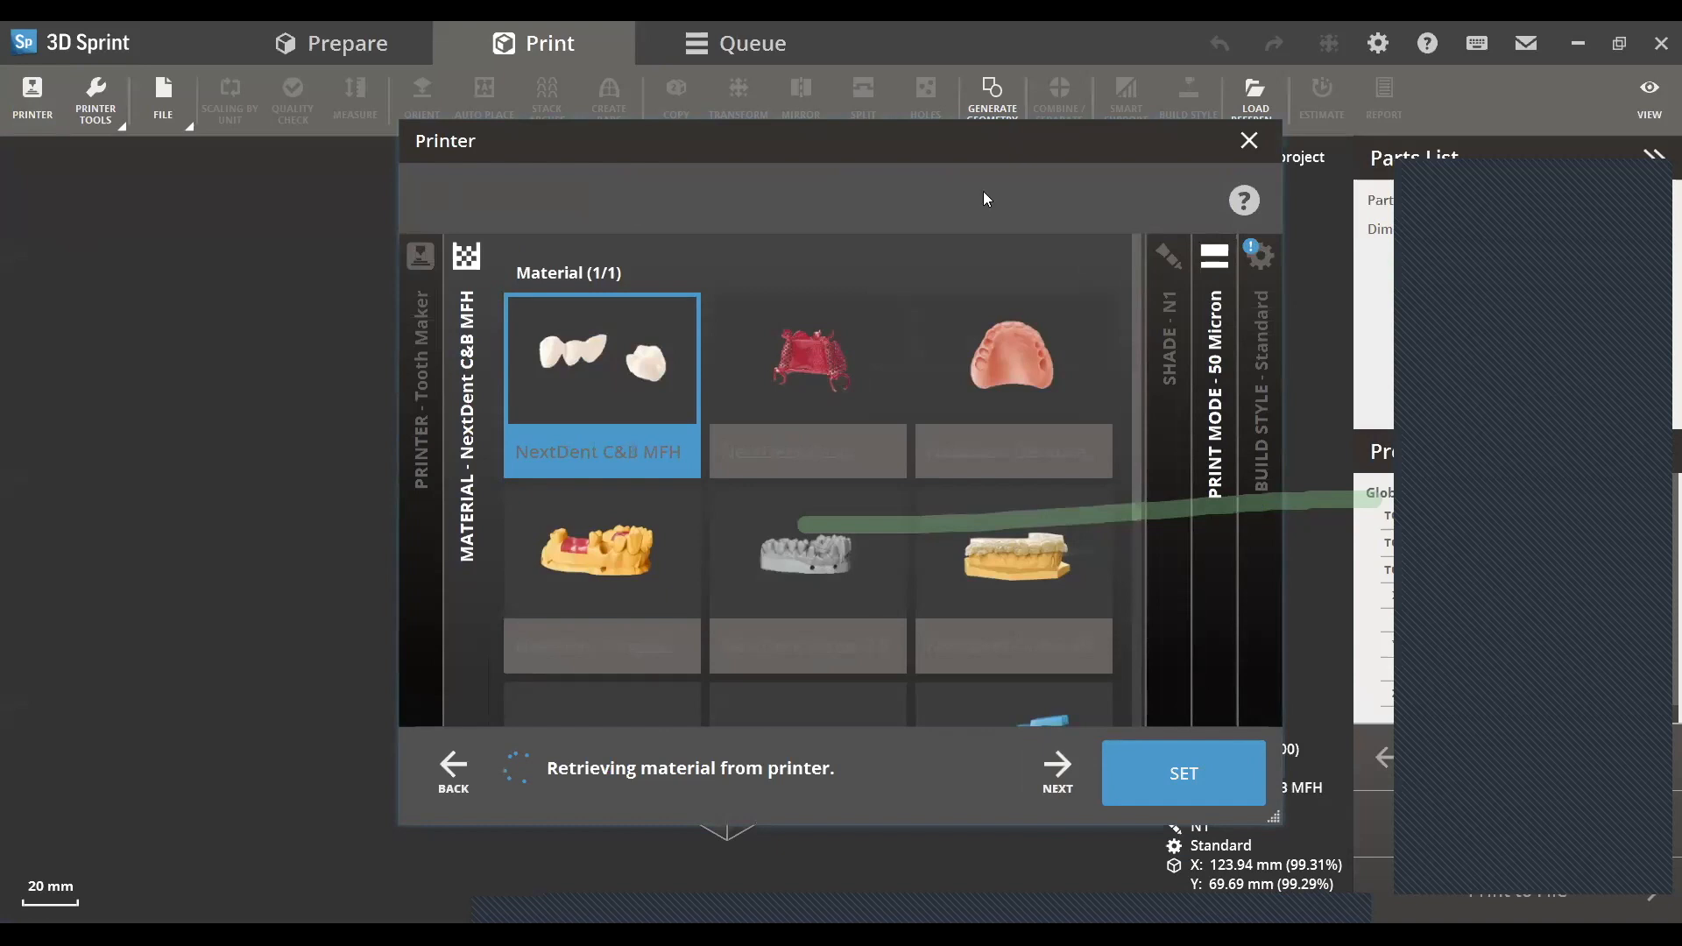
click(1014, 406)
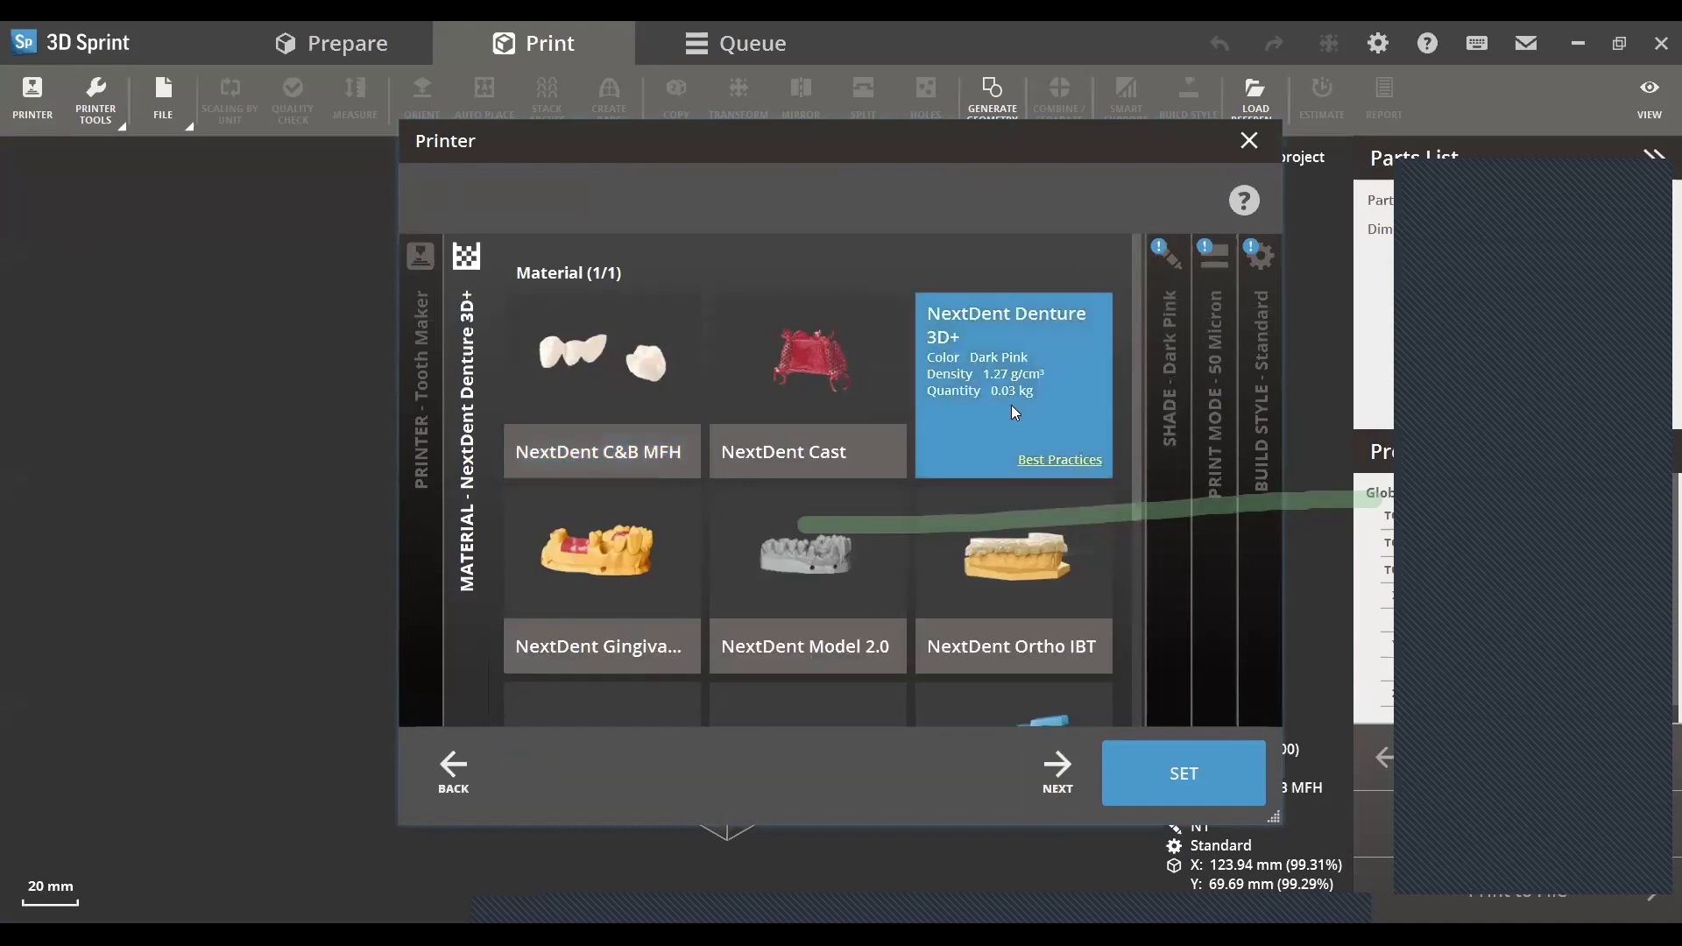
click(1055, 788)
click(1084, 361)
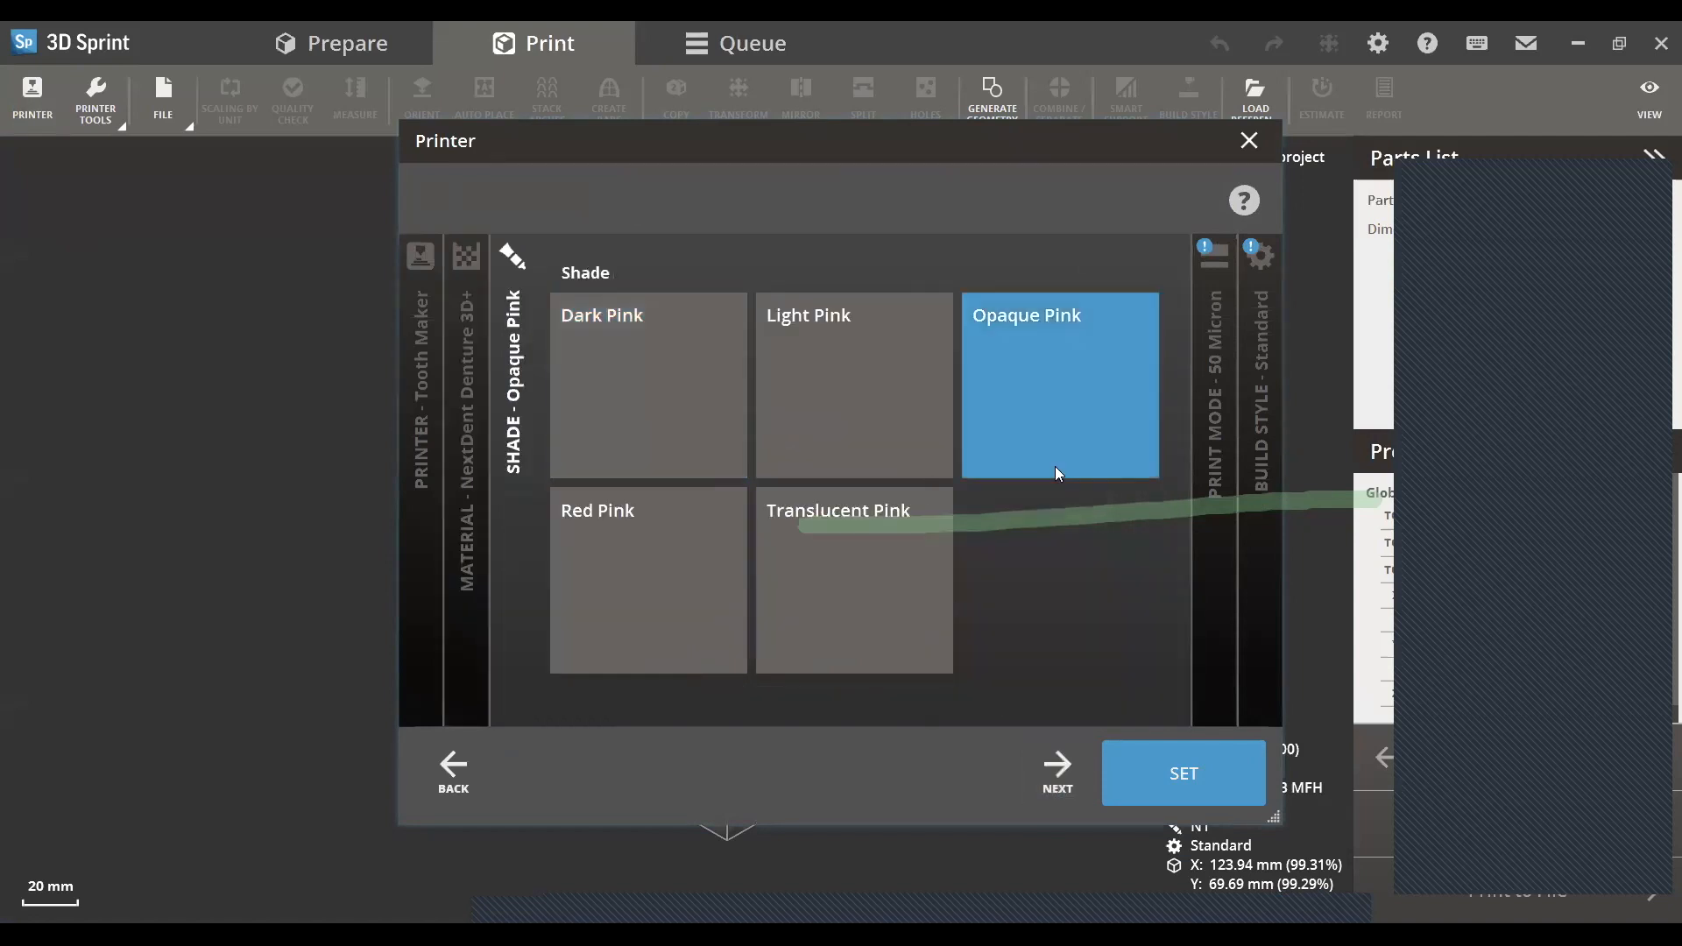
click(1056, 779)
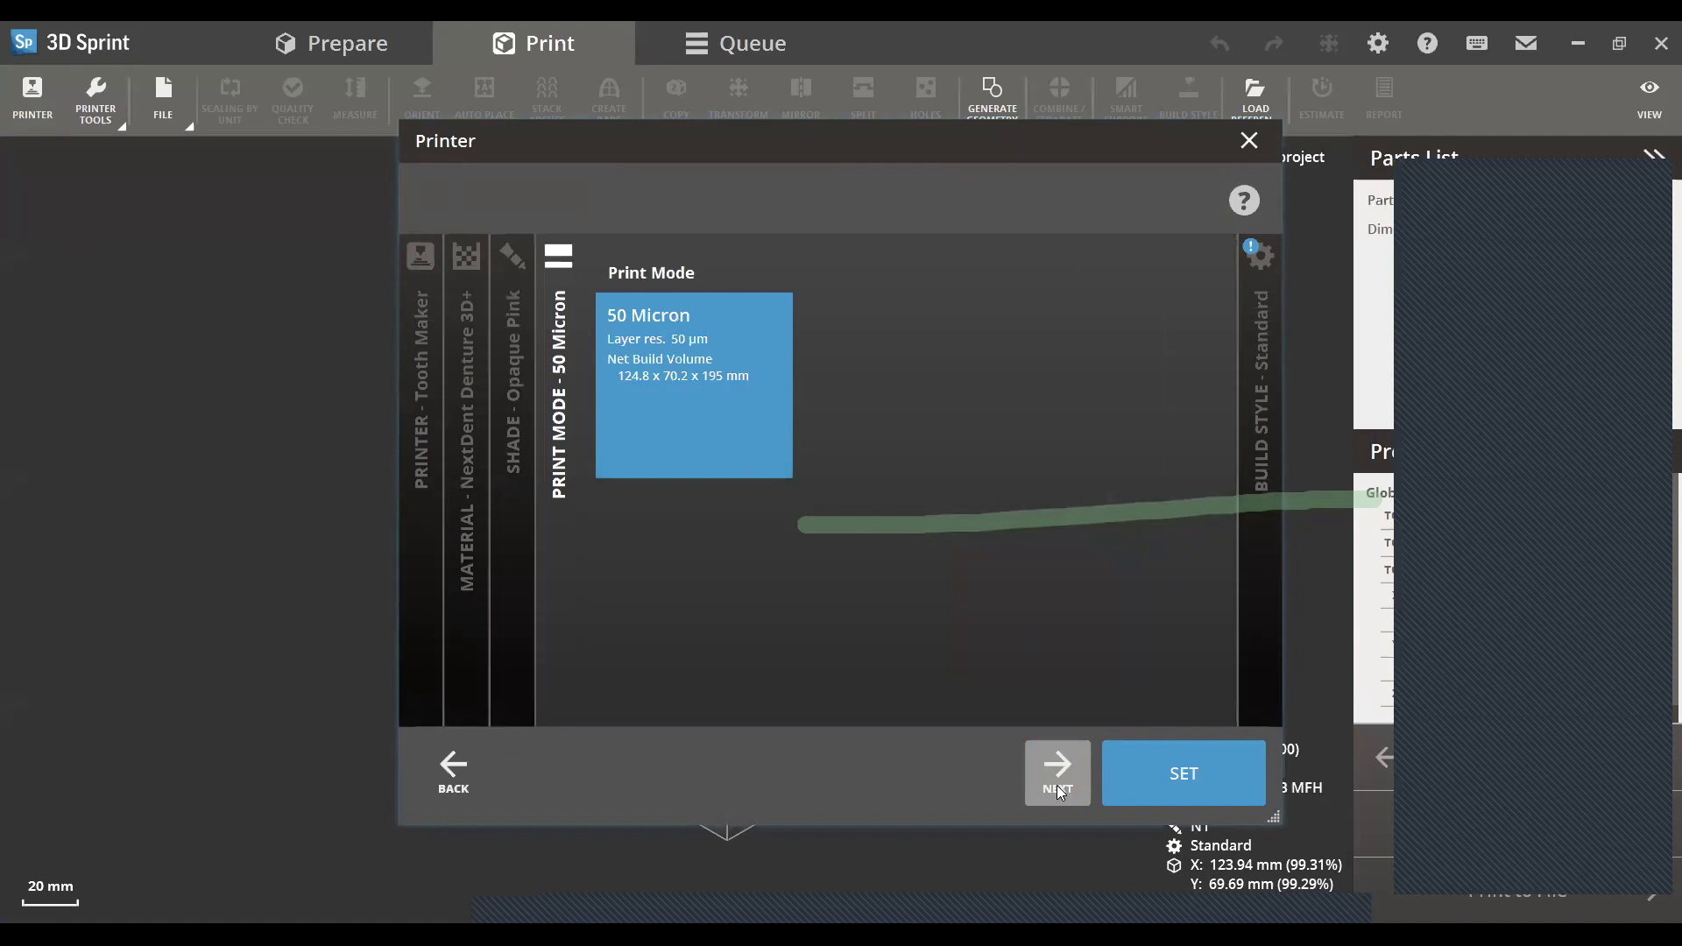
click(1056, 785)
click(1174, 771)
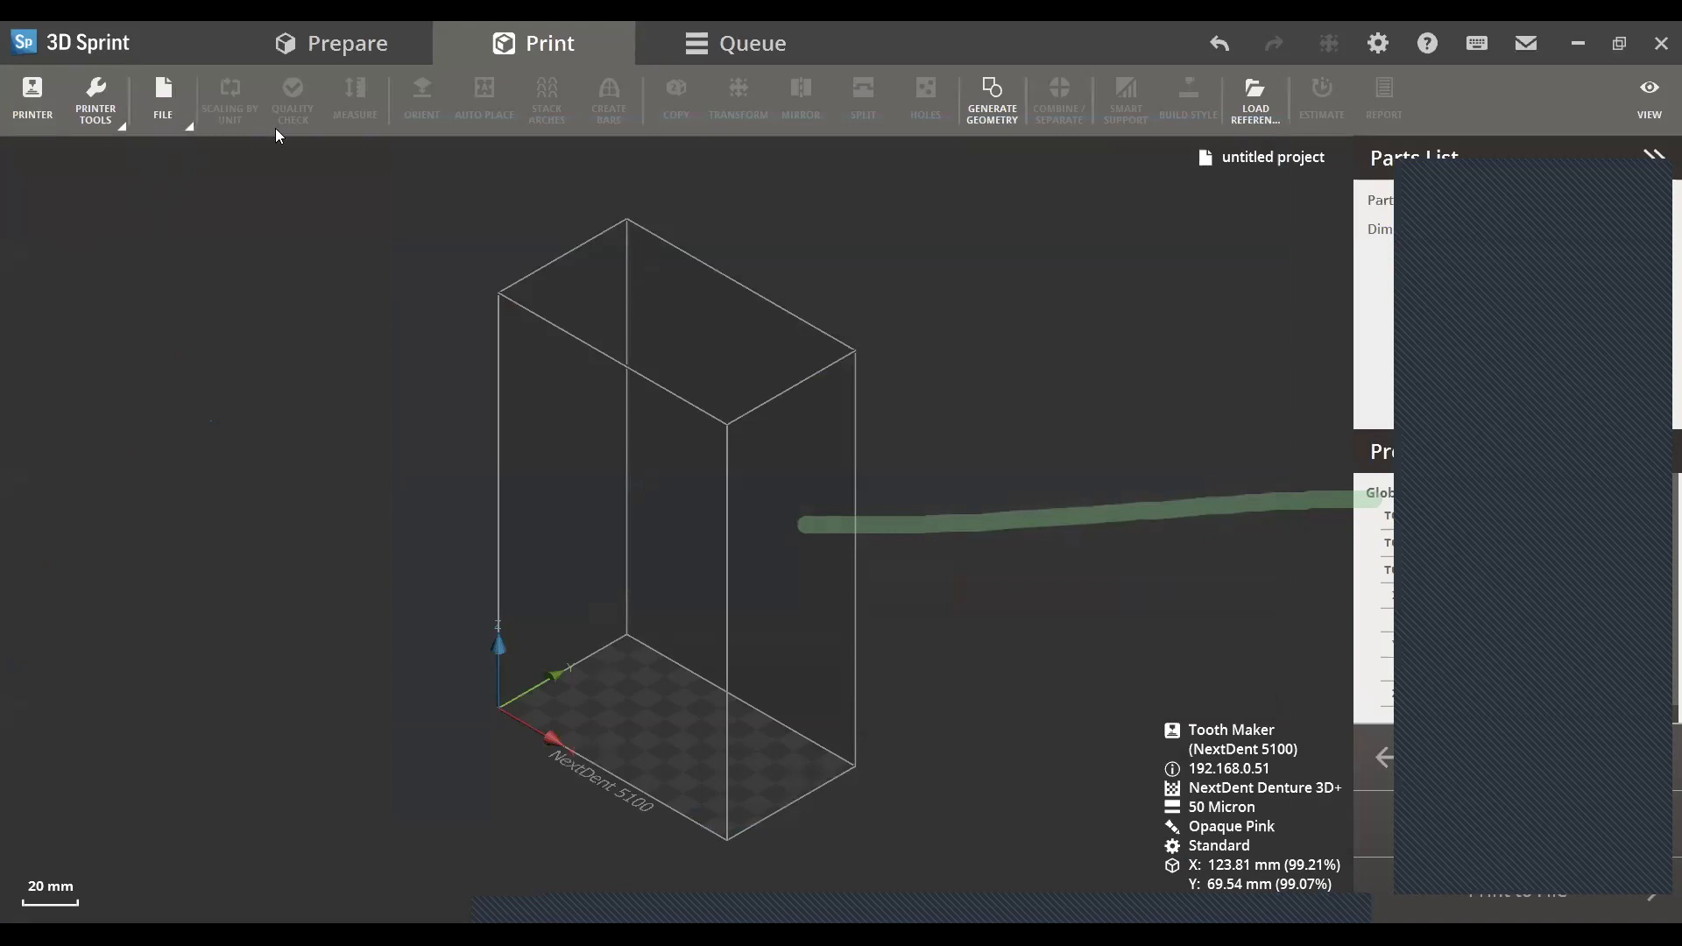
- Import all denture base files from their subfolder of STL files into the new project
click(163, 96)
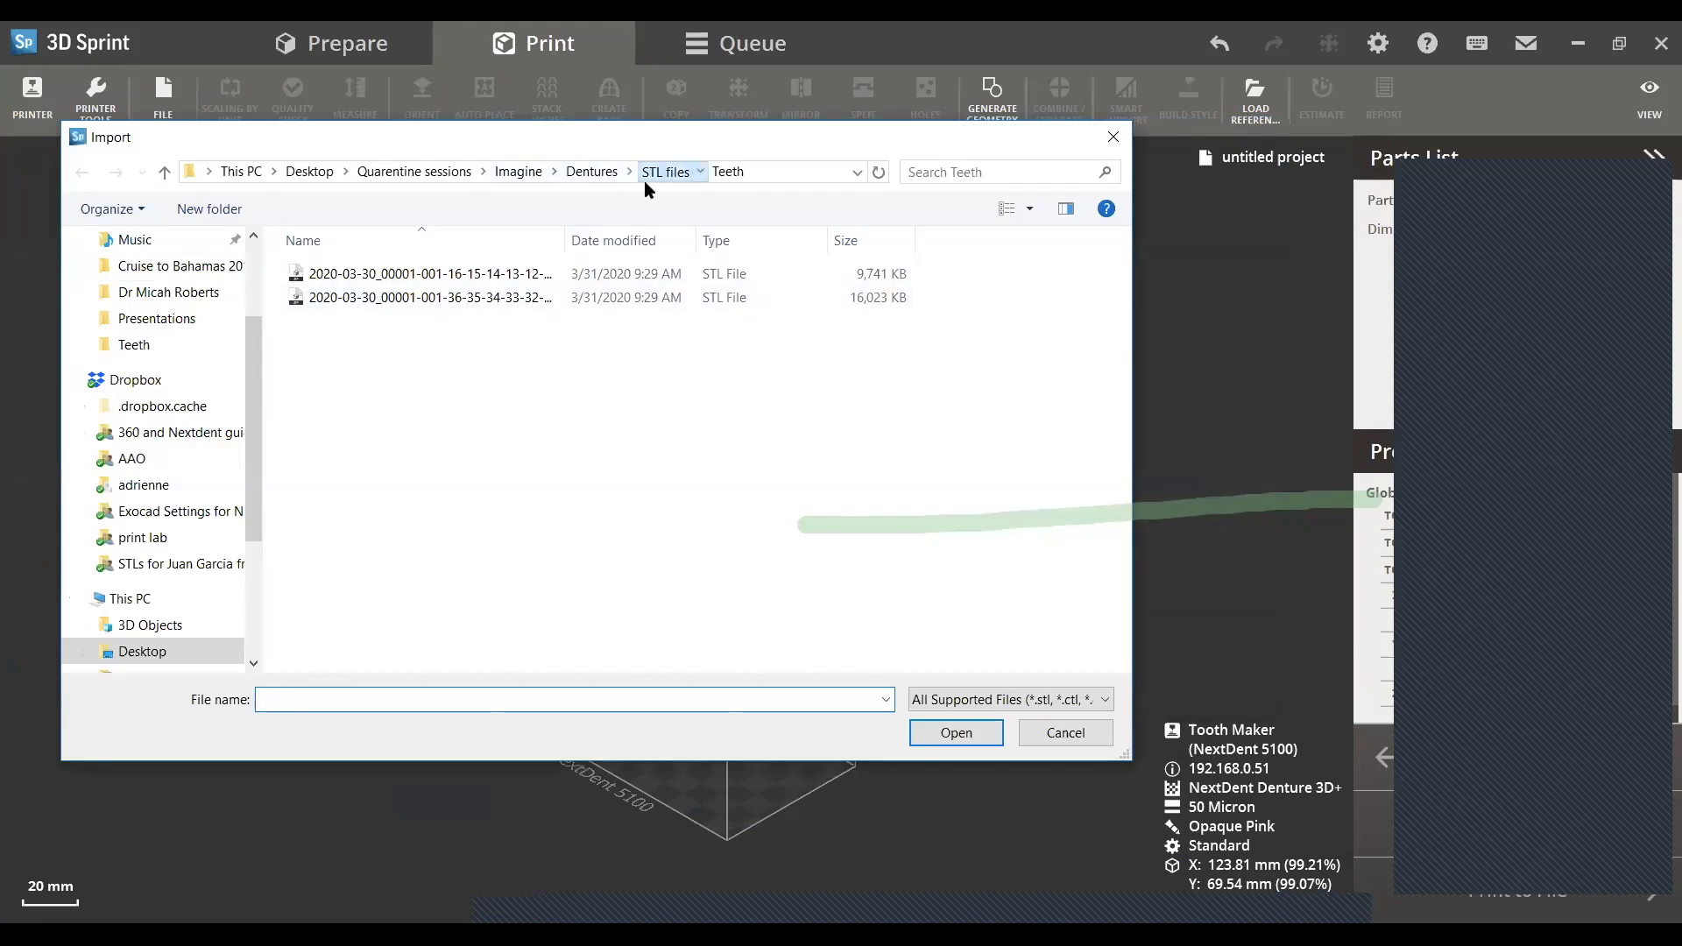
click(652, 173)
double_click(359, 273)
key(ctrl+a)
click(937, 733)
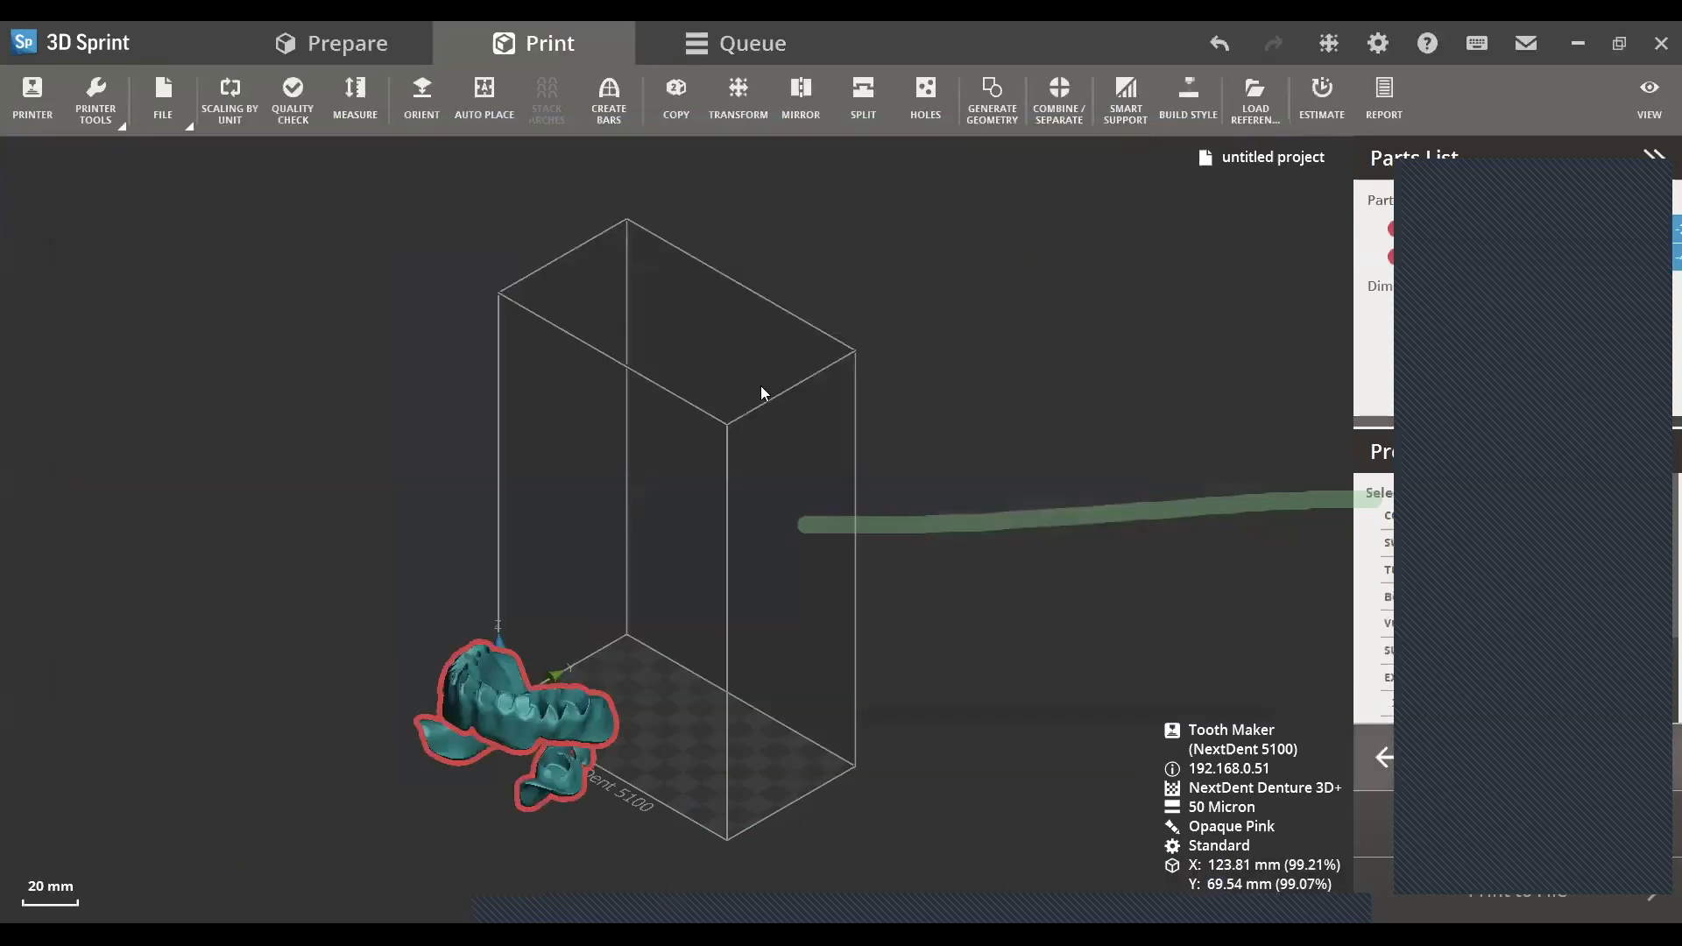
right_drag(493, 802, 794, 738)
mouse_move(758, 637)
right_down()
mouse_move(573, 661)
mouse_move(810, 783)
mouse_move(862, 897)
mouse_move(751, 606)
right_up()
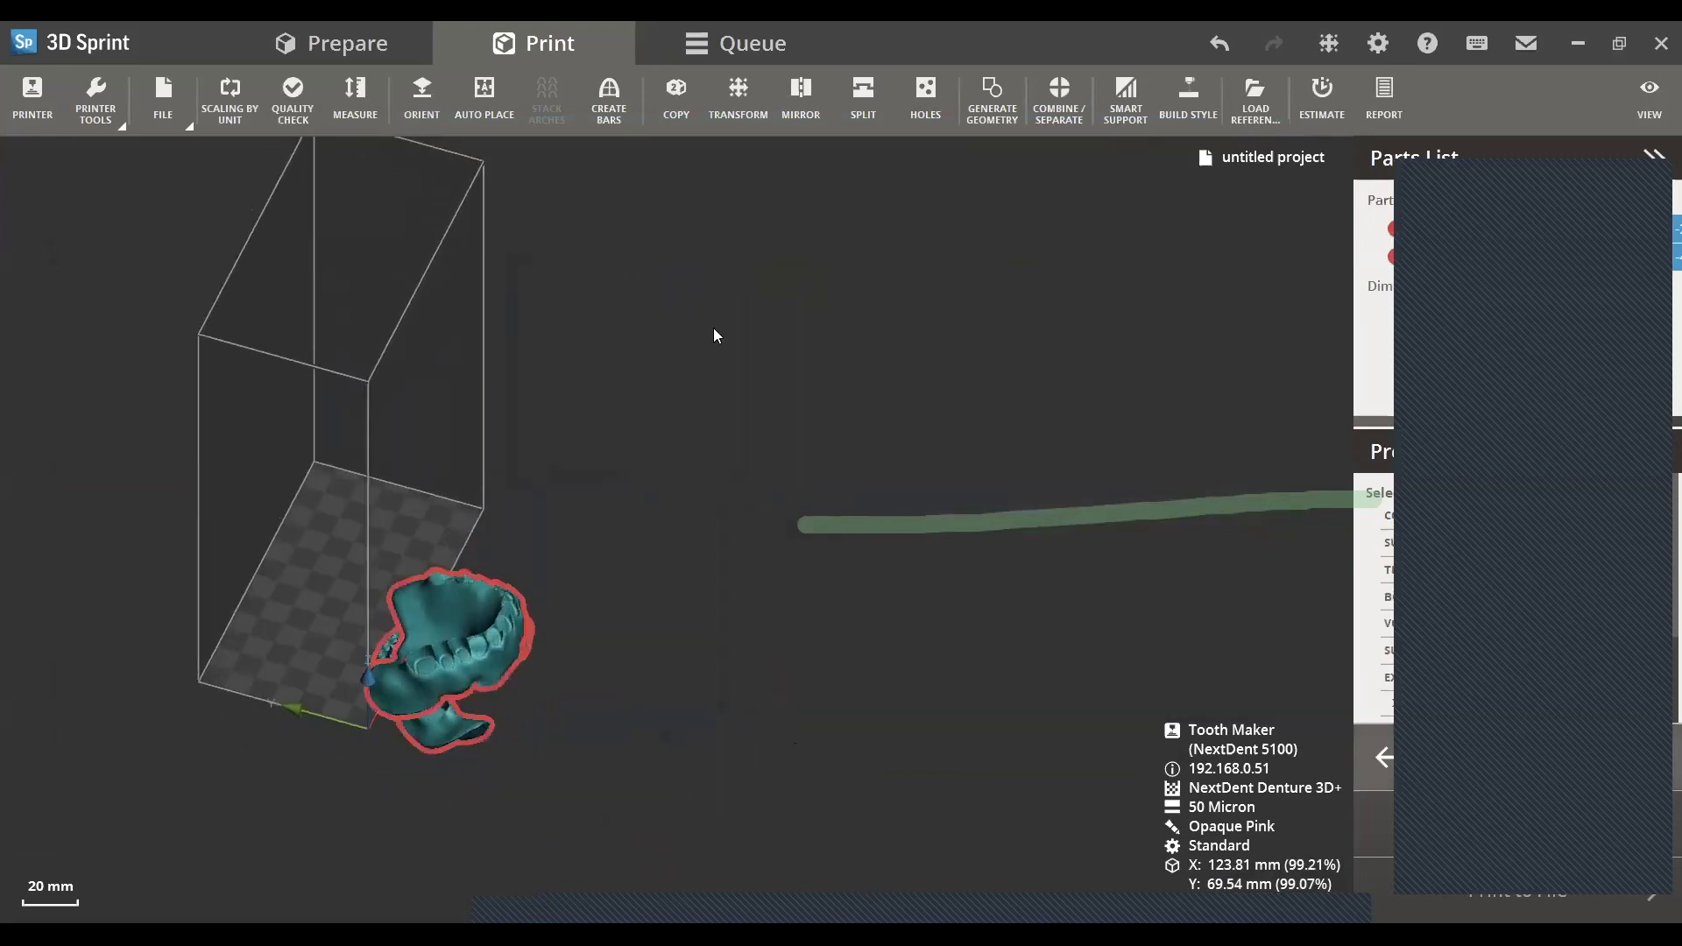
- Auto-place both denture bases with 0 mm minimum distance, Z rotation allowed and a 0 mm XY margin
click(487, 123)
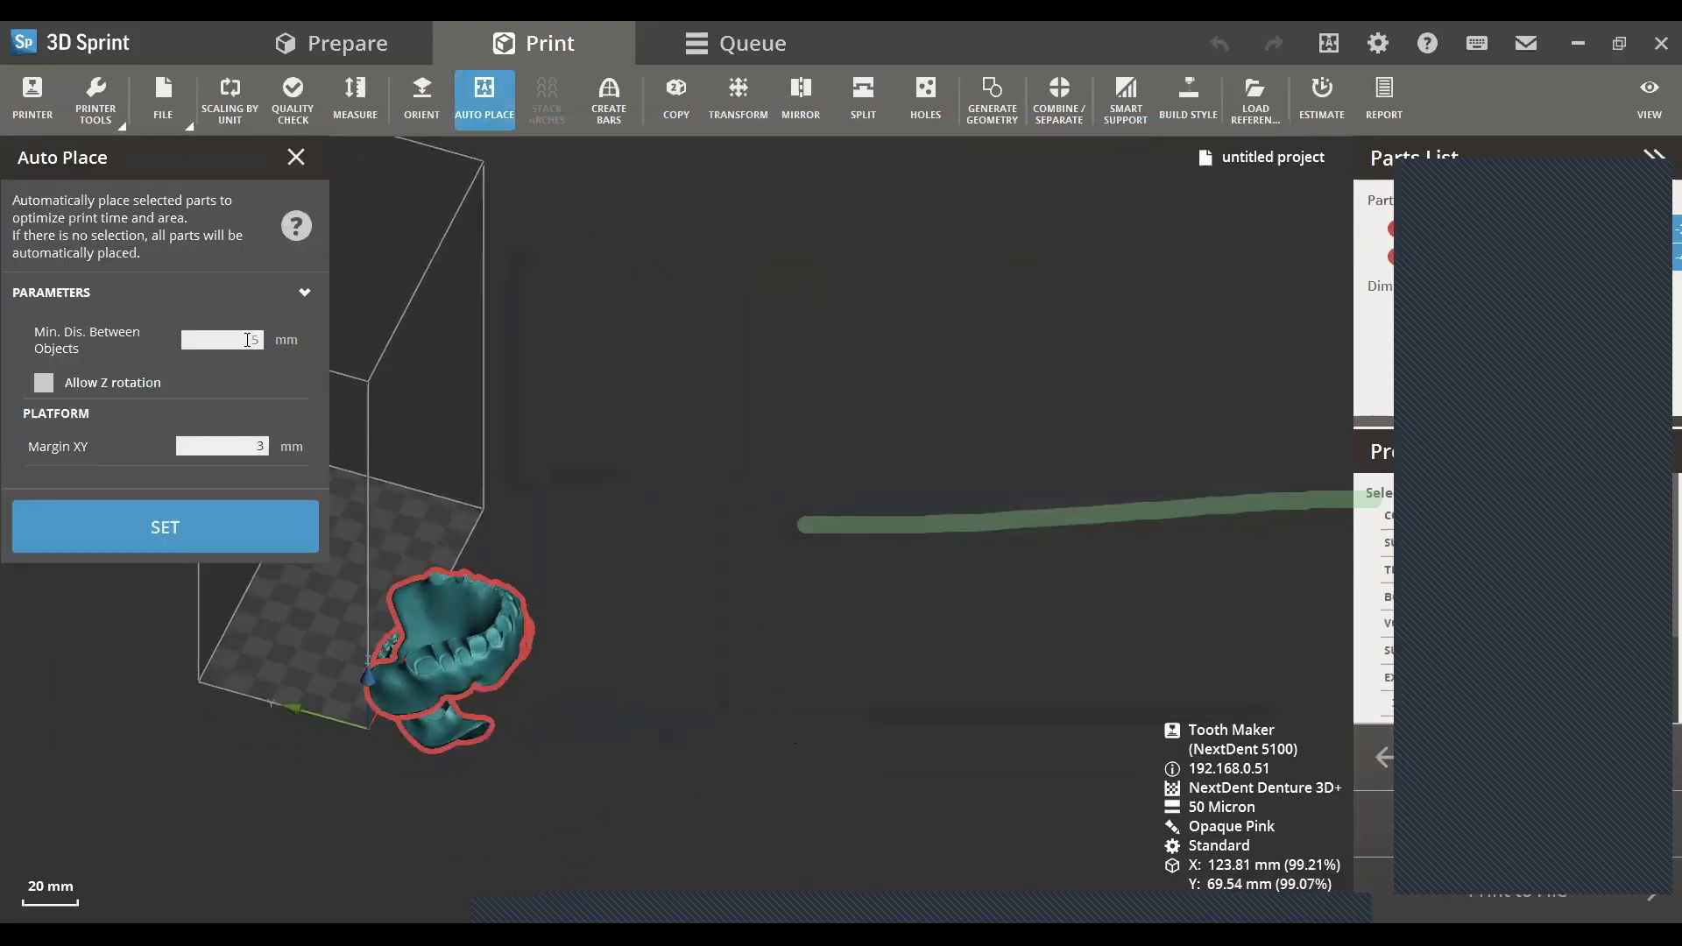
text(0)
click(42, 386)
drag(249, 450, 274, 439)
text(0)
click(263, 527)
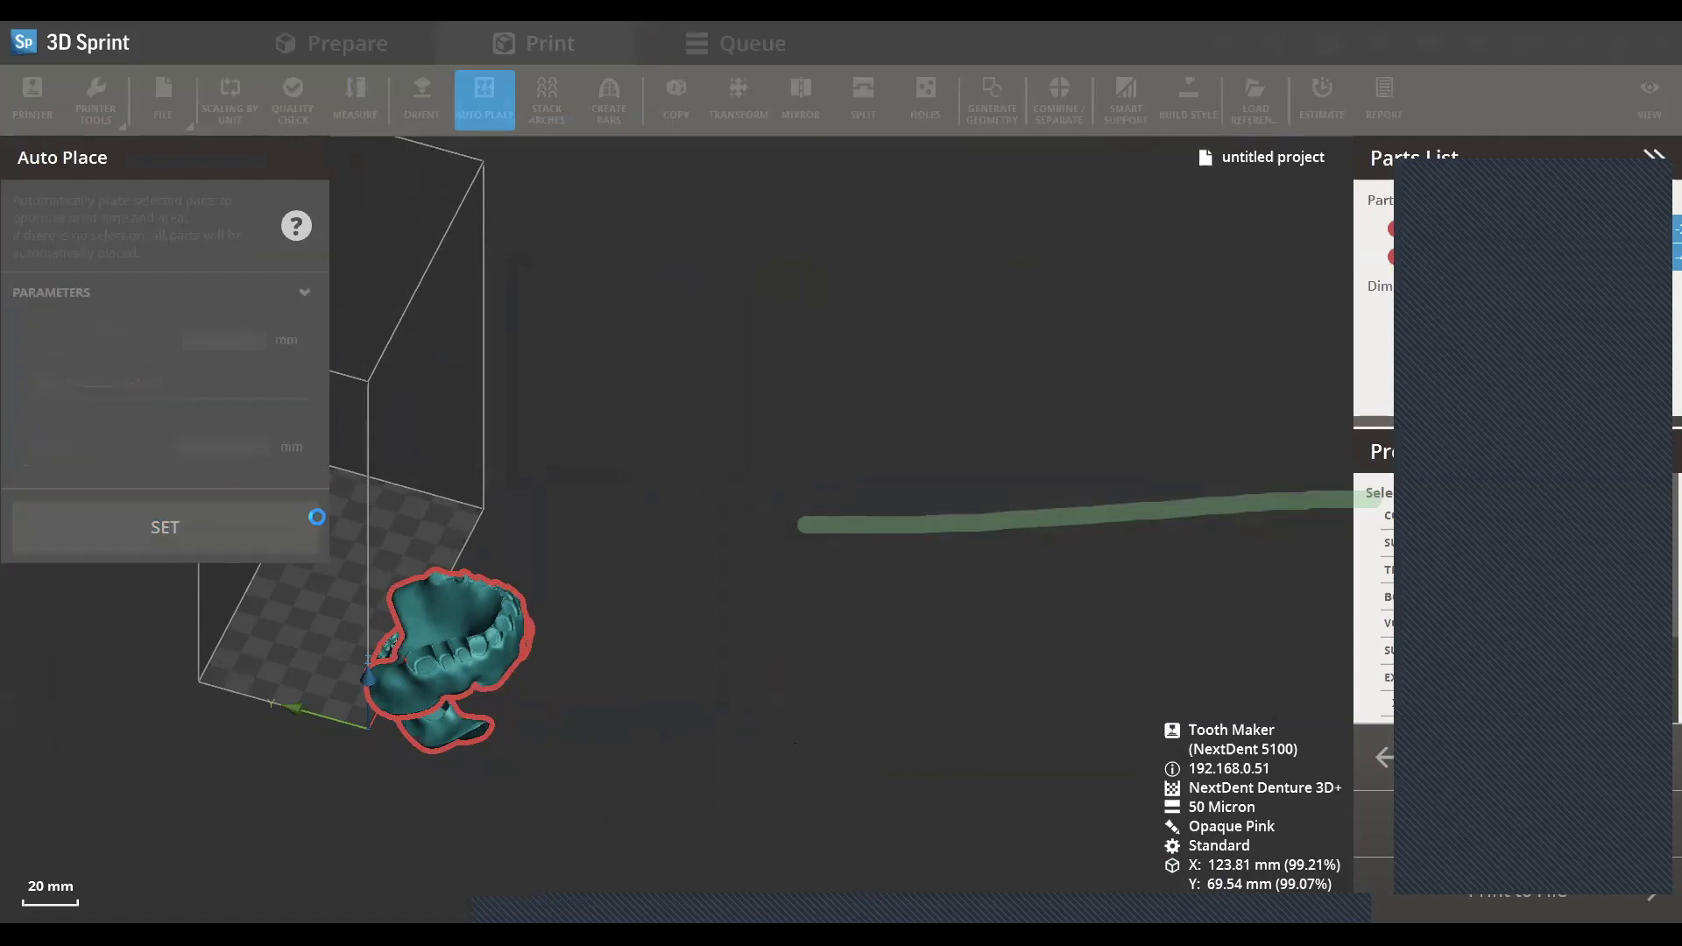
right_drag(804, 532, 786, 500)
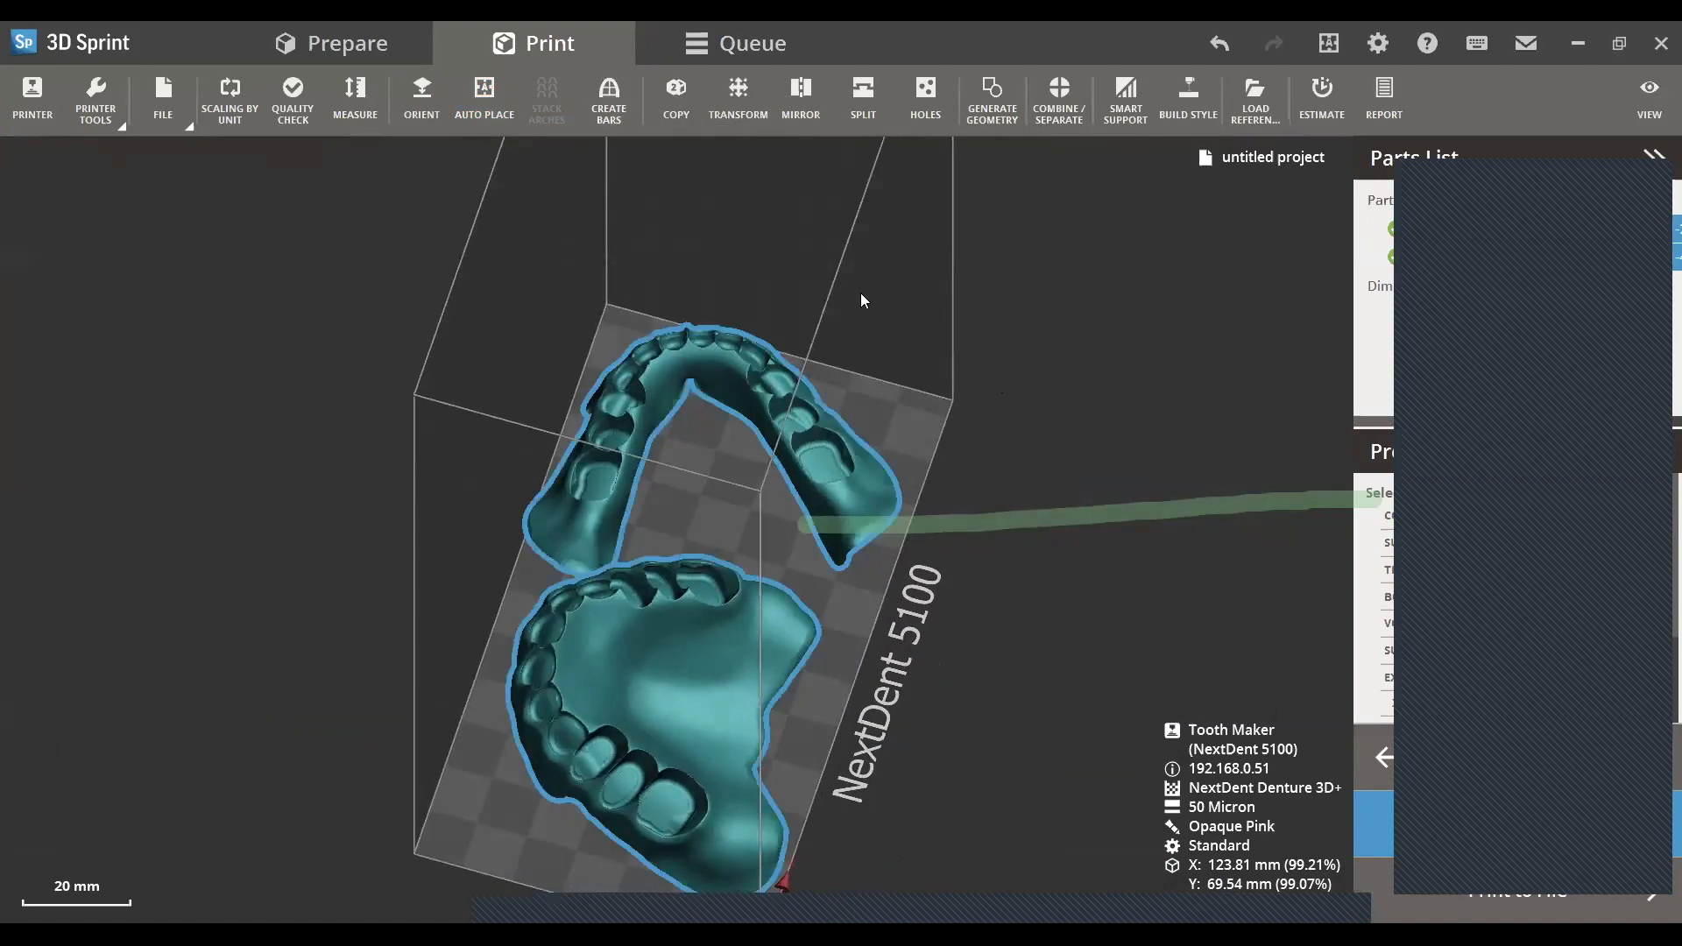
- Create a 3 mm wide circular reinforcement bar between the two posterior ends of the lower denture base
middle_drag(853, 277, 708, 161)
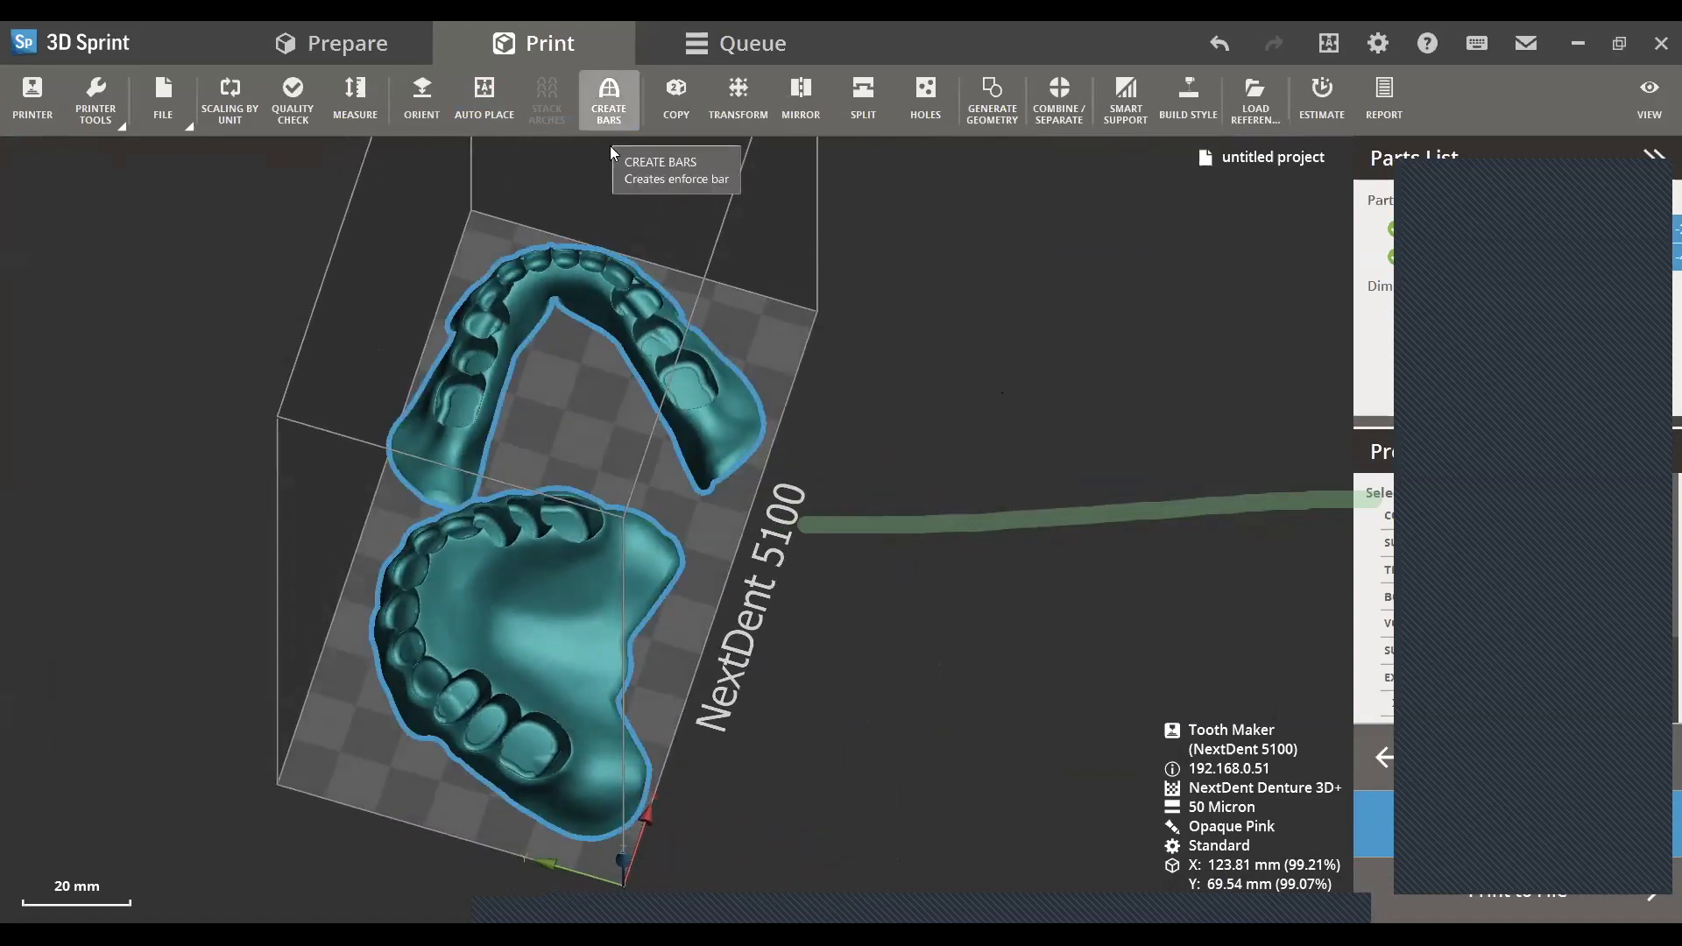
click(619, 109)
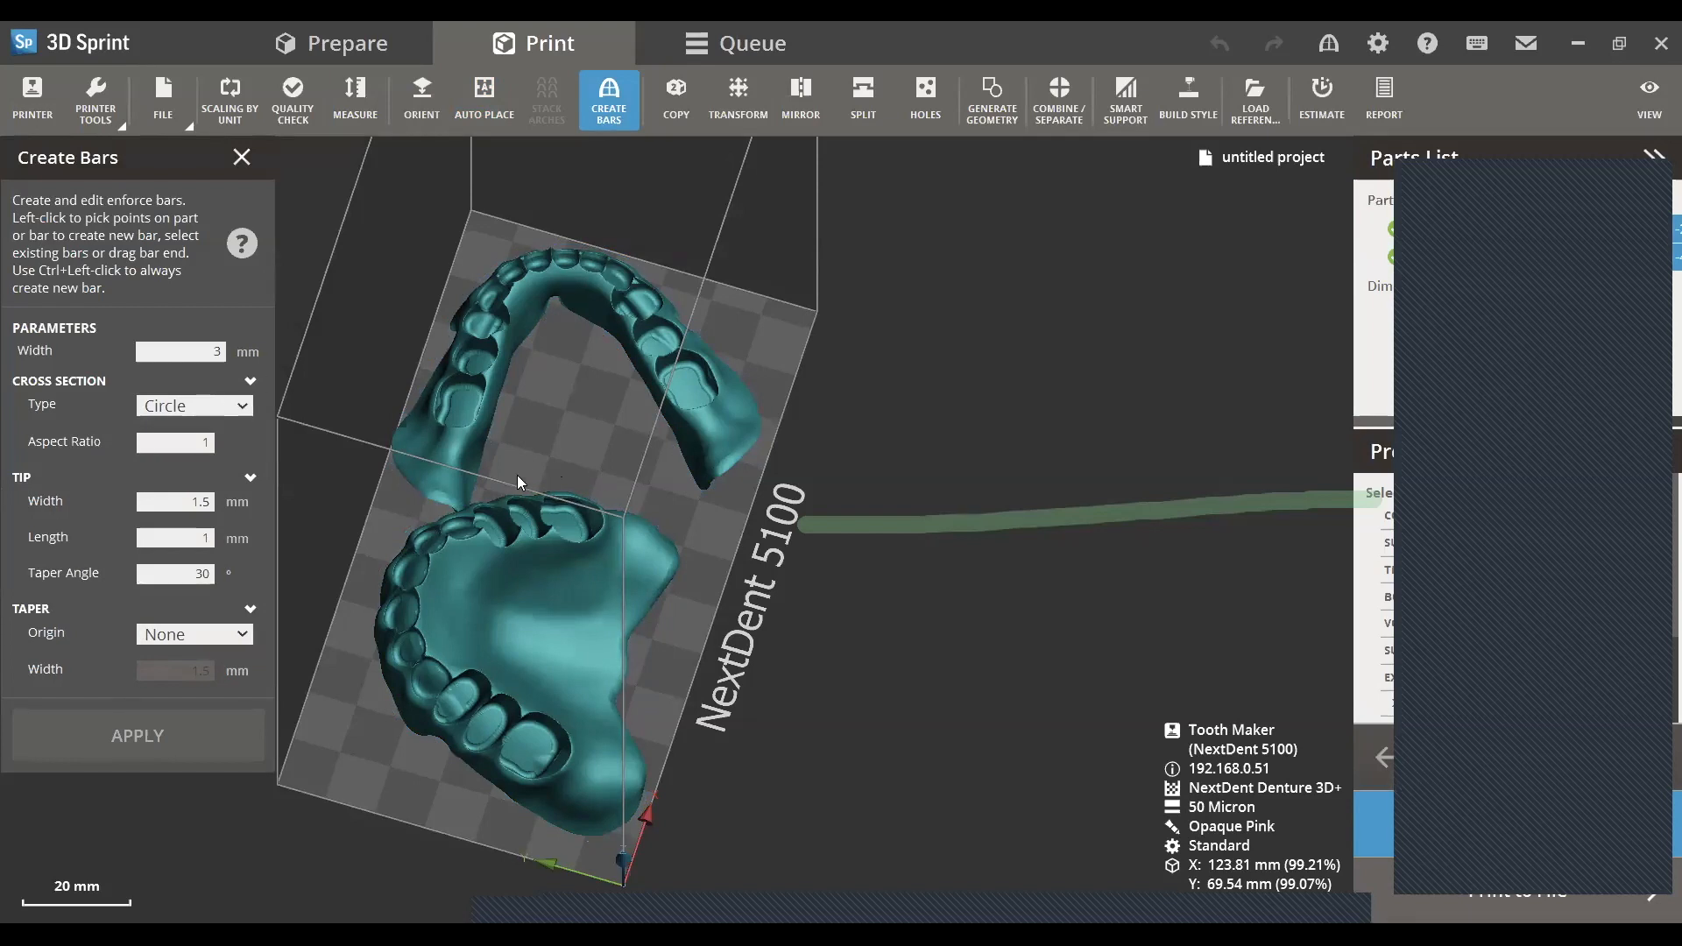
right_drag(517, 474, 462, 490)
scroll(463, 491, up, 7)
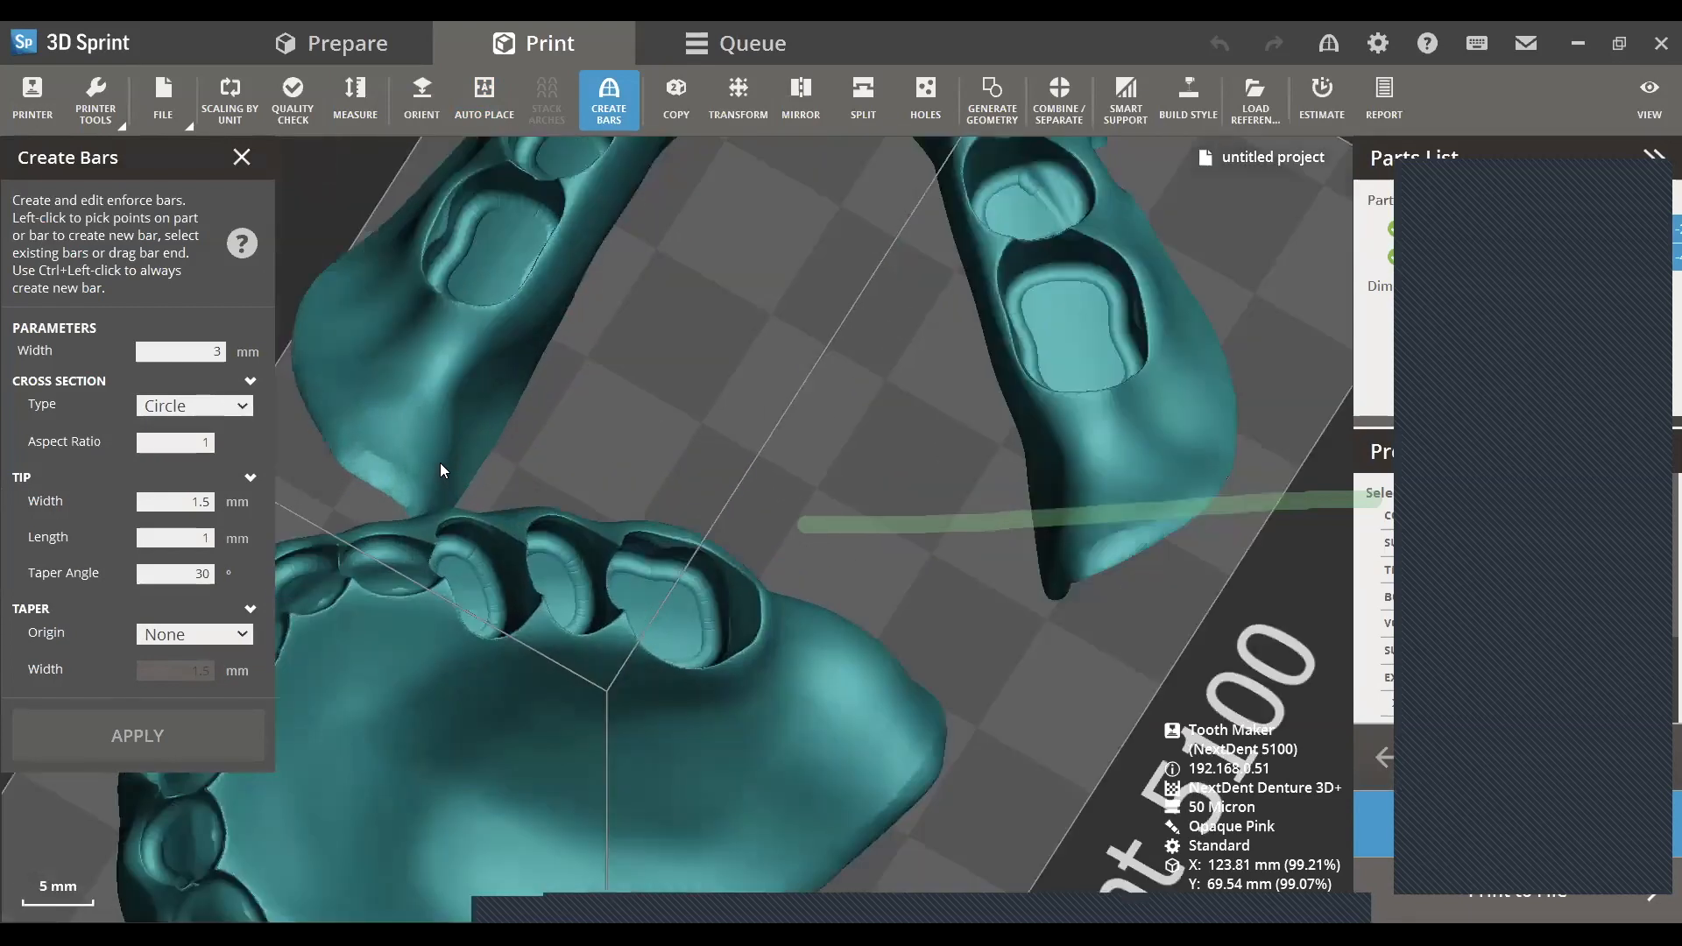
click(442, 462)
right_drag(981, 539, 1083, 434)
click(1083, 436)
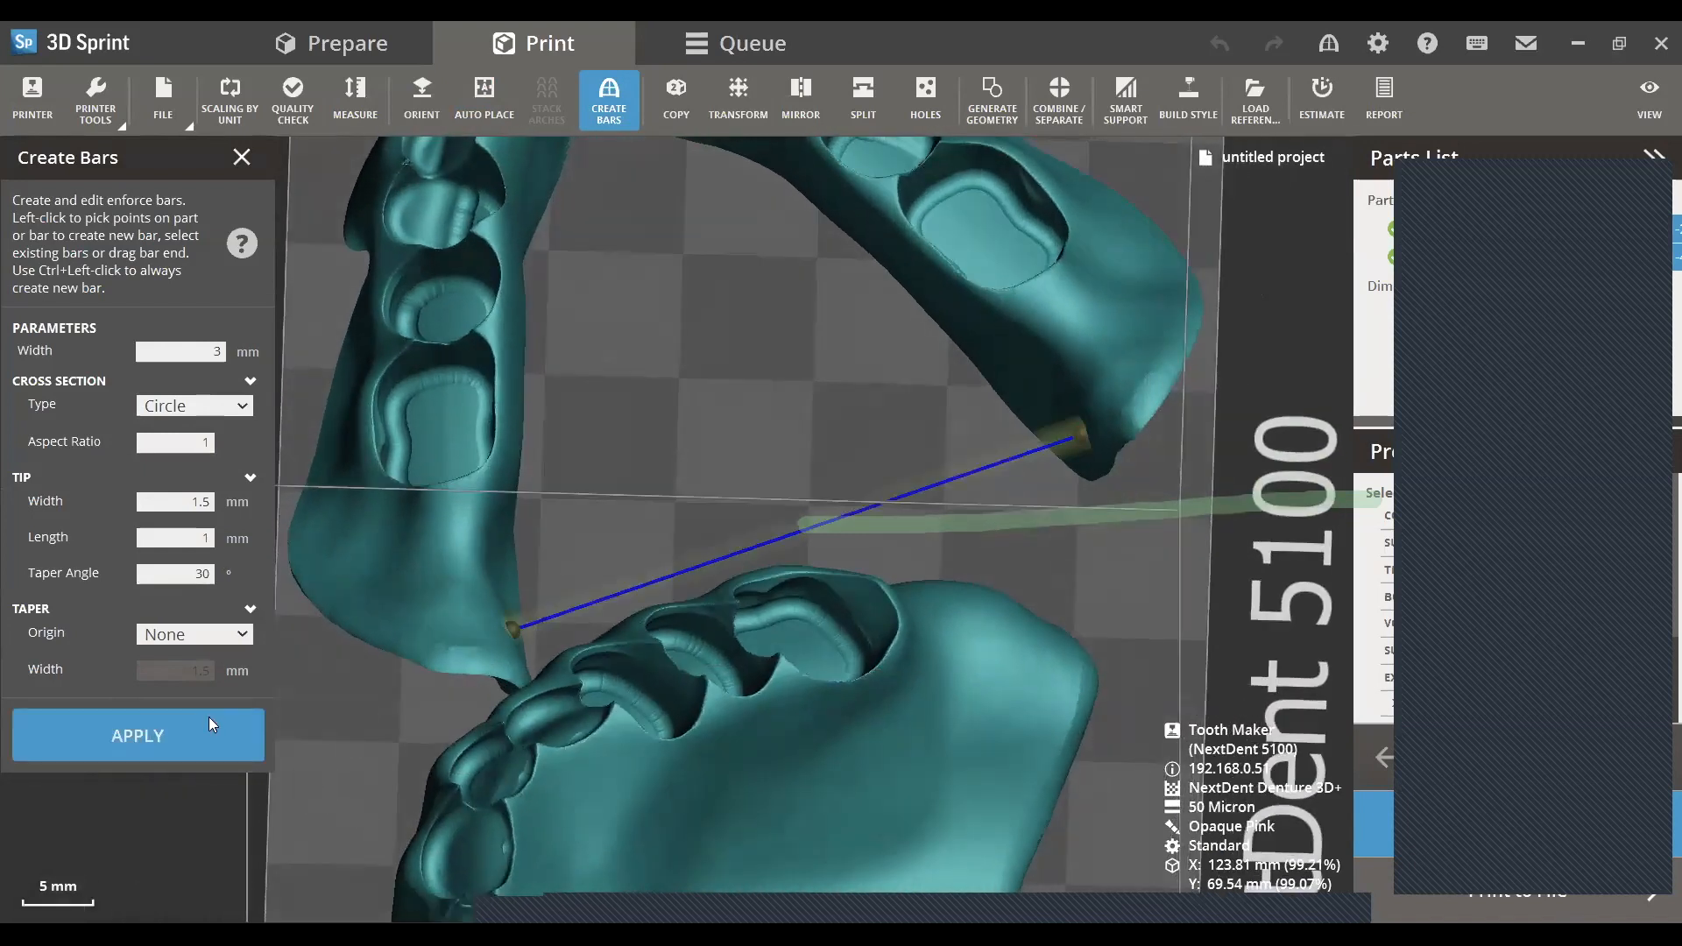
click(137, 735)
scroll(267, 229, down, 4)
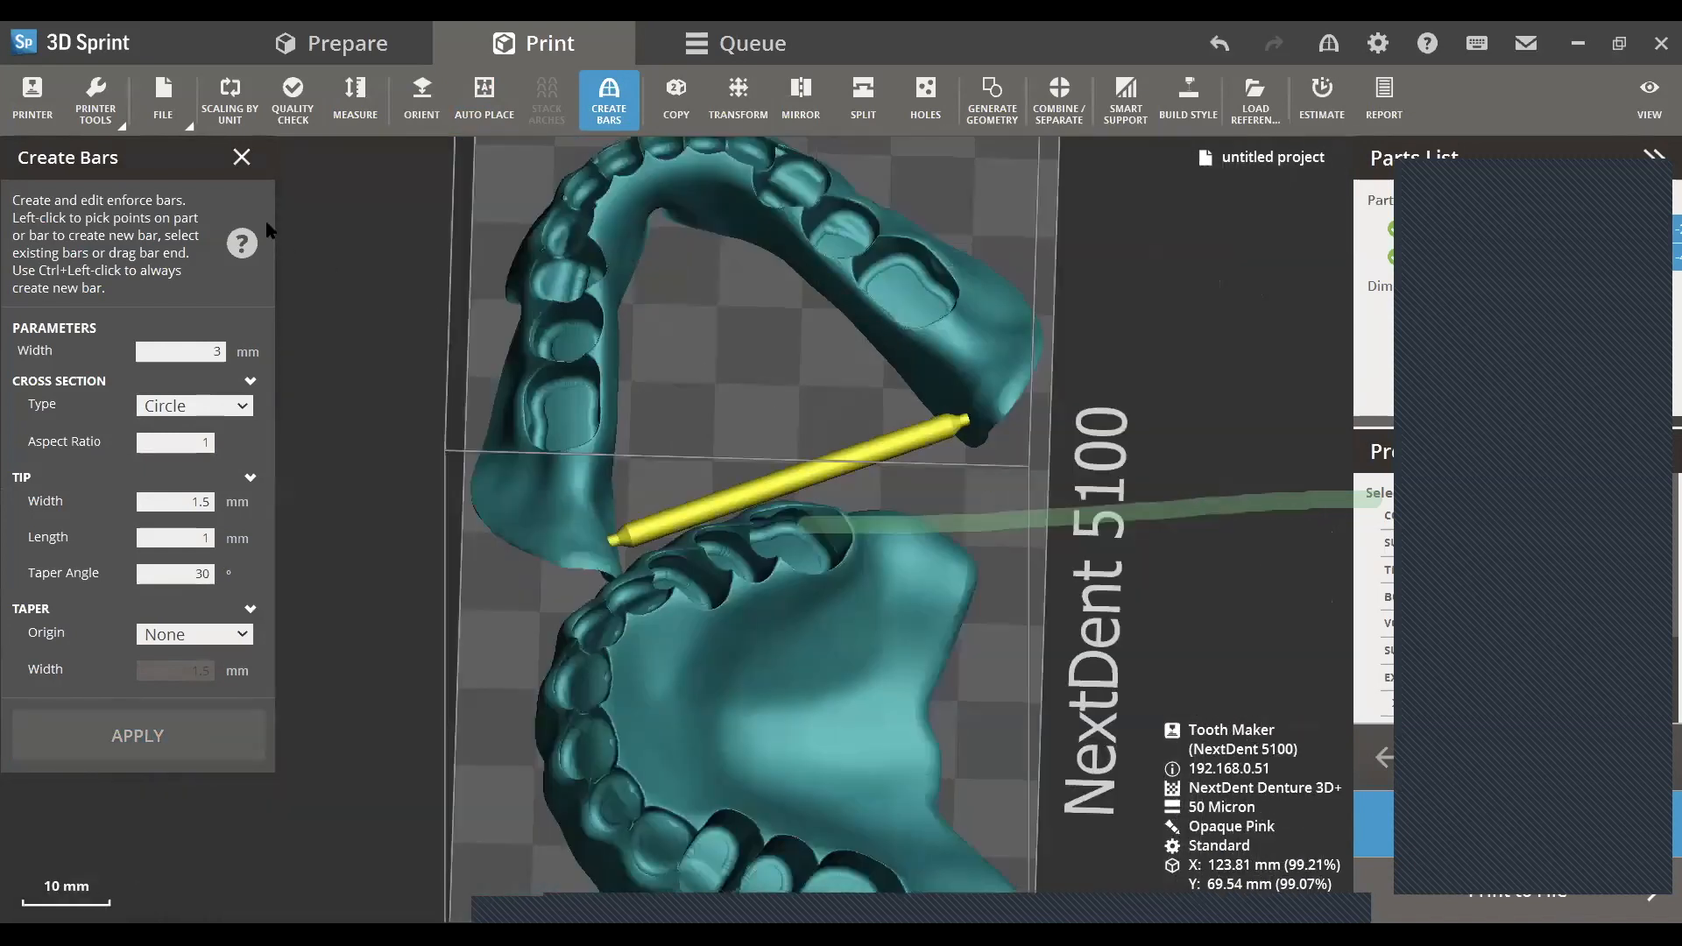
click(235, 164)
- Tilt the upper denture base so its anterior side is raised more steeply above the platform
right_drag(723, 527, 586, 280)
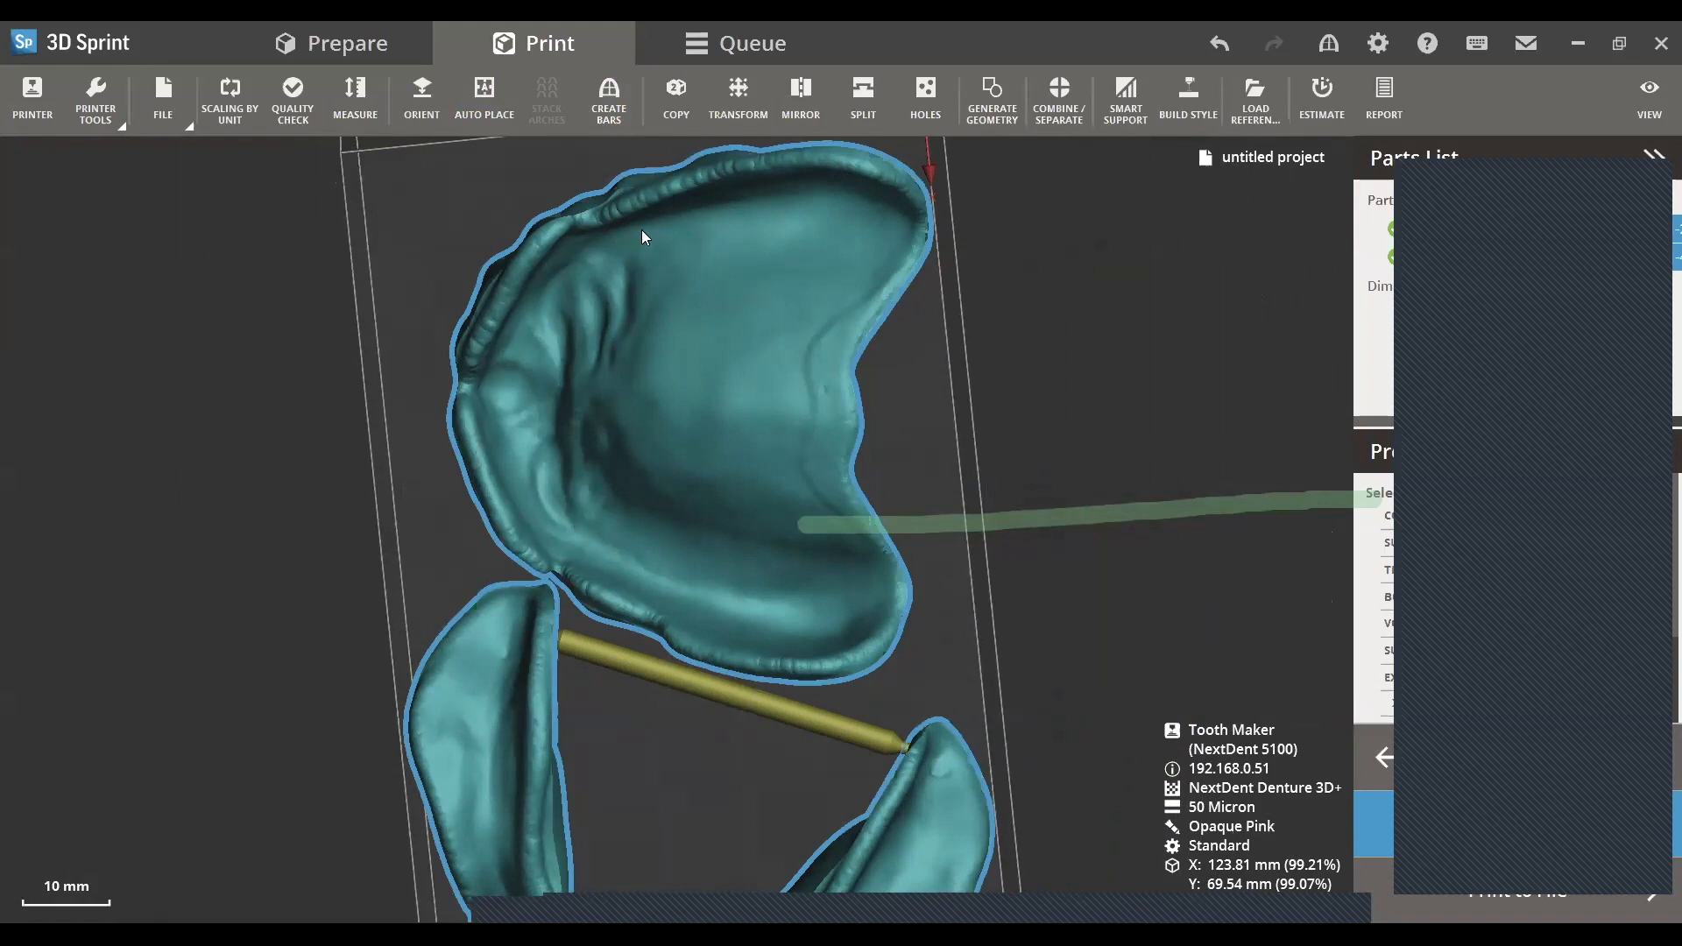
right_drag(523, 395, 544, 367)
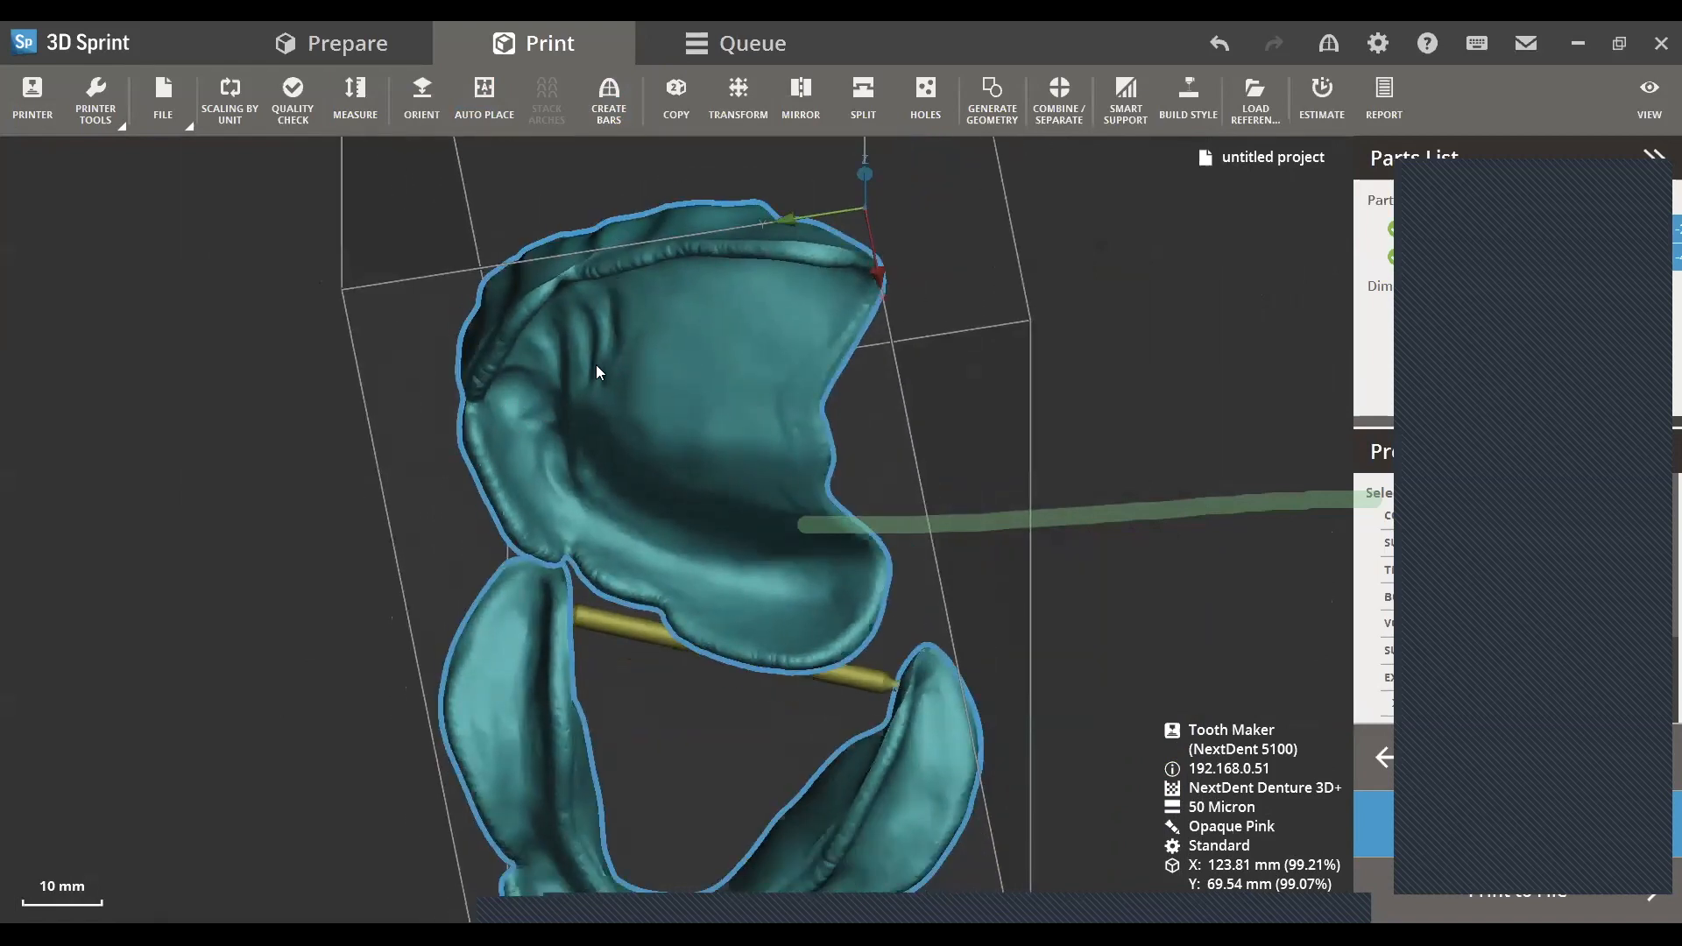
right_drag(539, 427, 625, 562)
middle_drag(626, 563, 713, 620)
scroll(655, 605, up, 1)
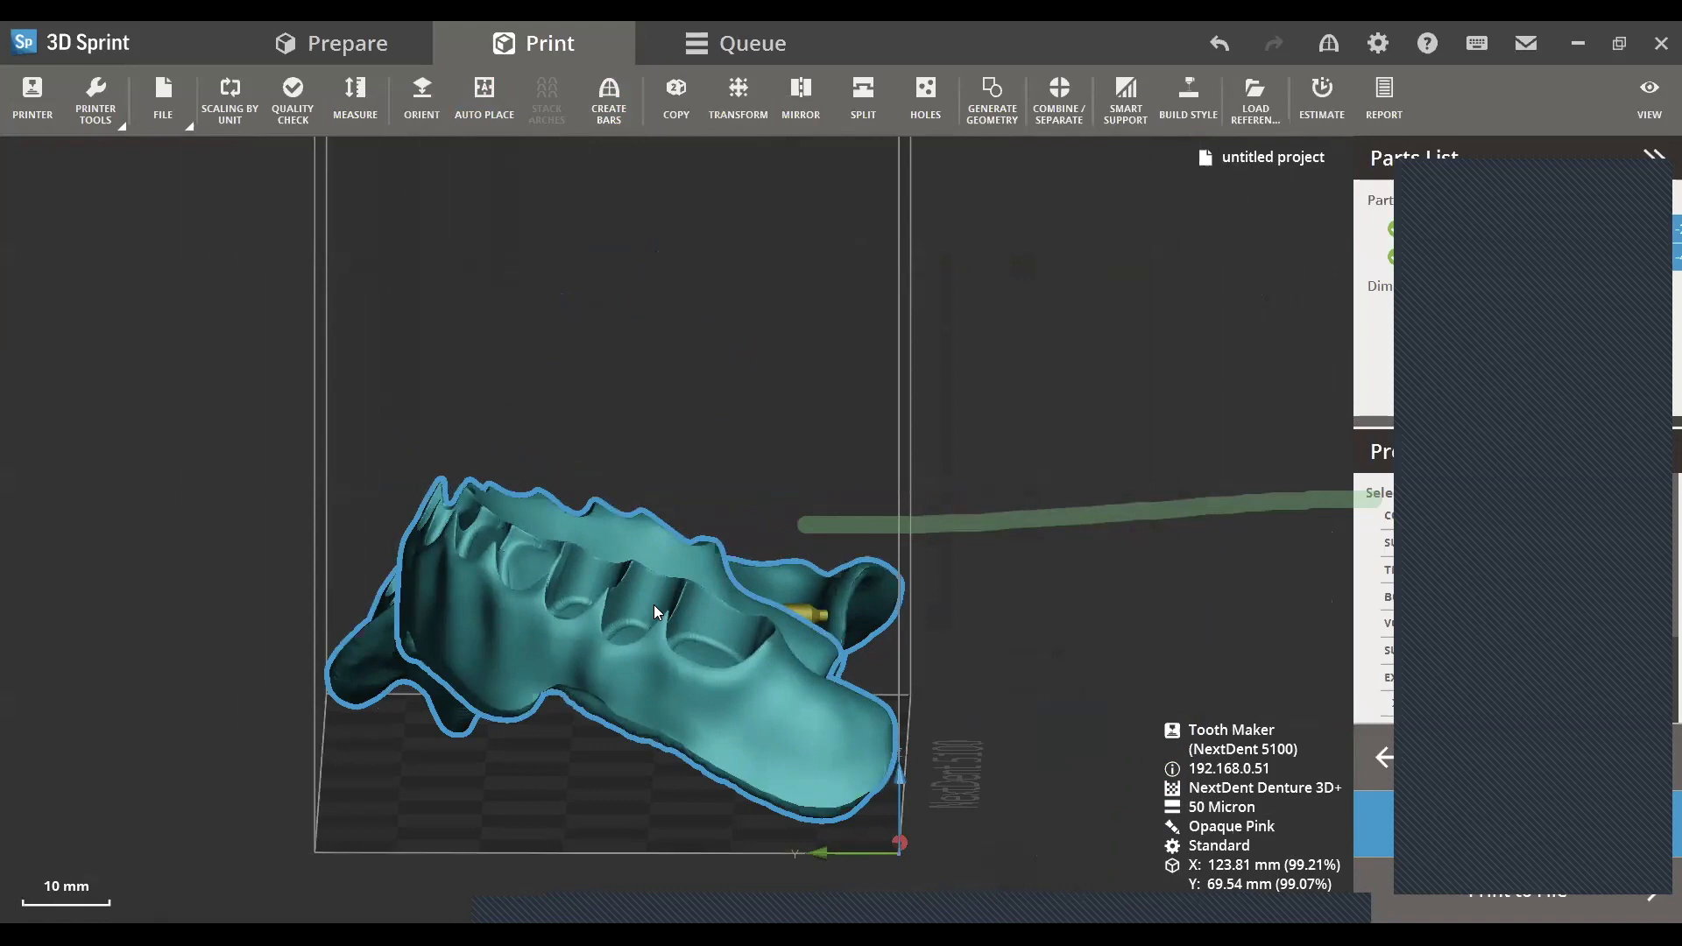
right_drag(674, 617, 739, 501)
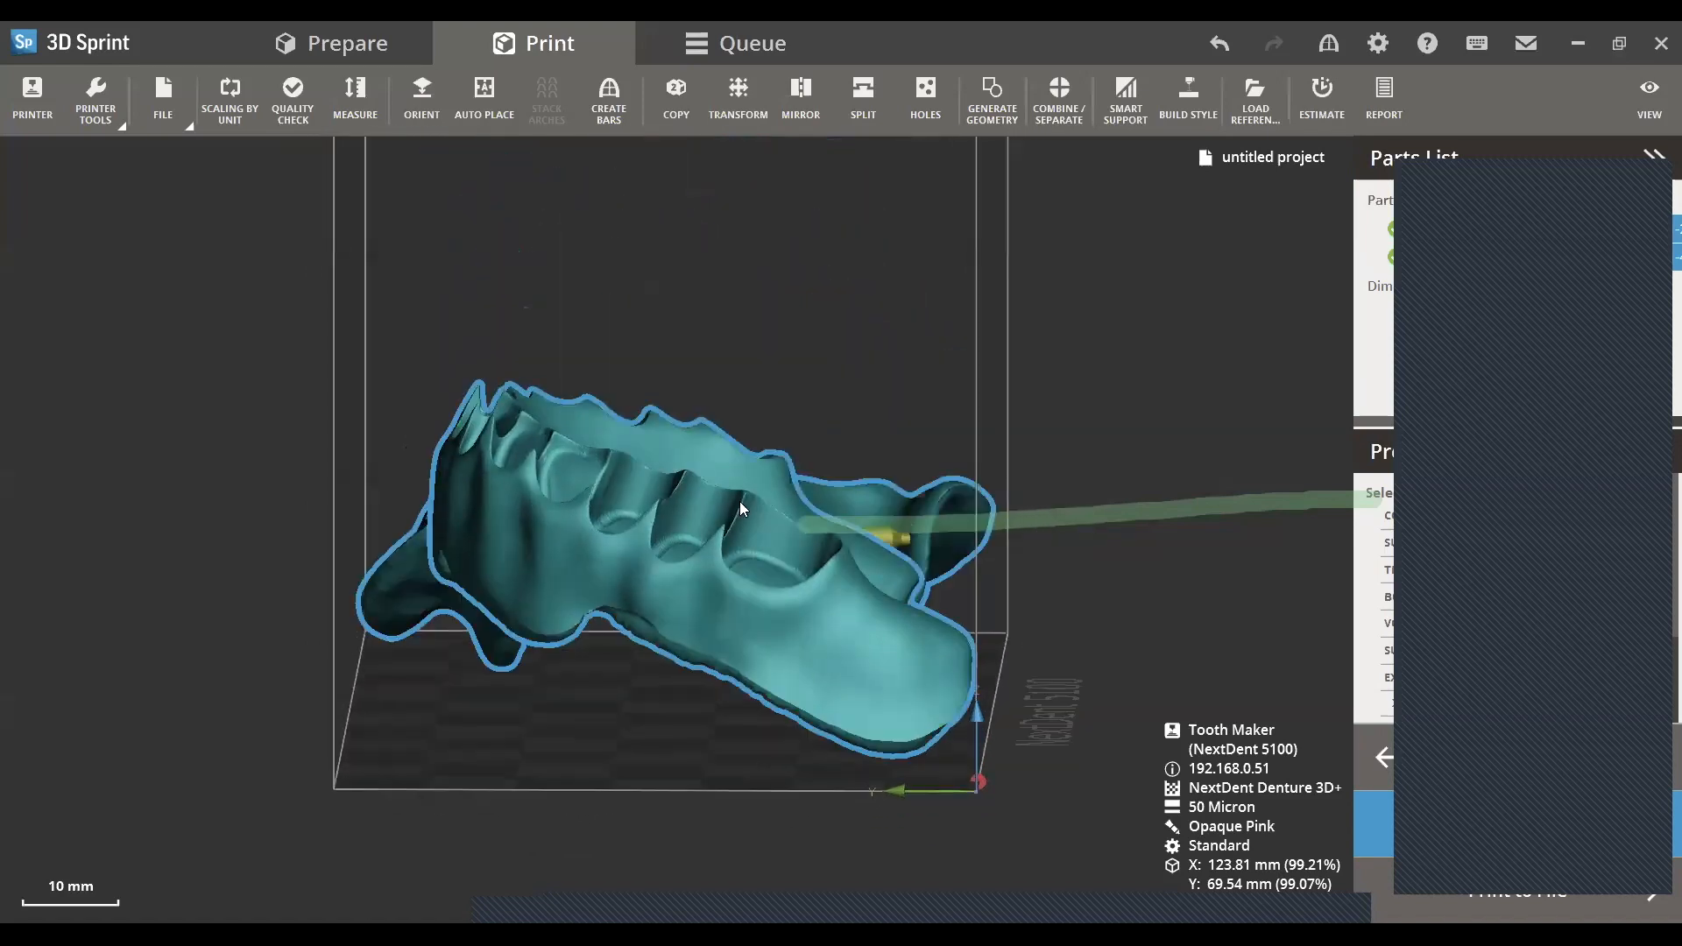
click(563, 594)
click(738, 99)
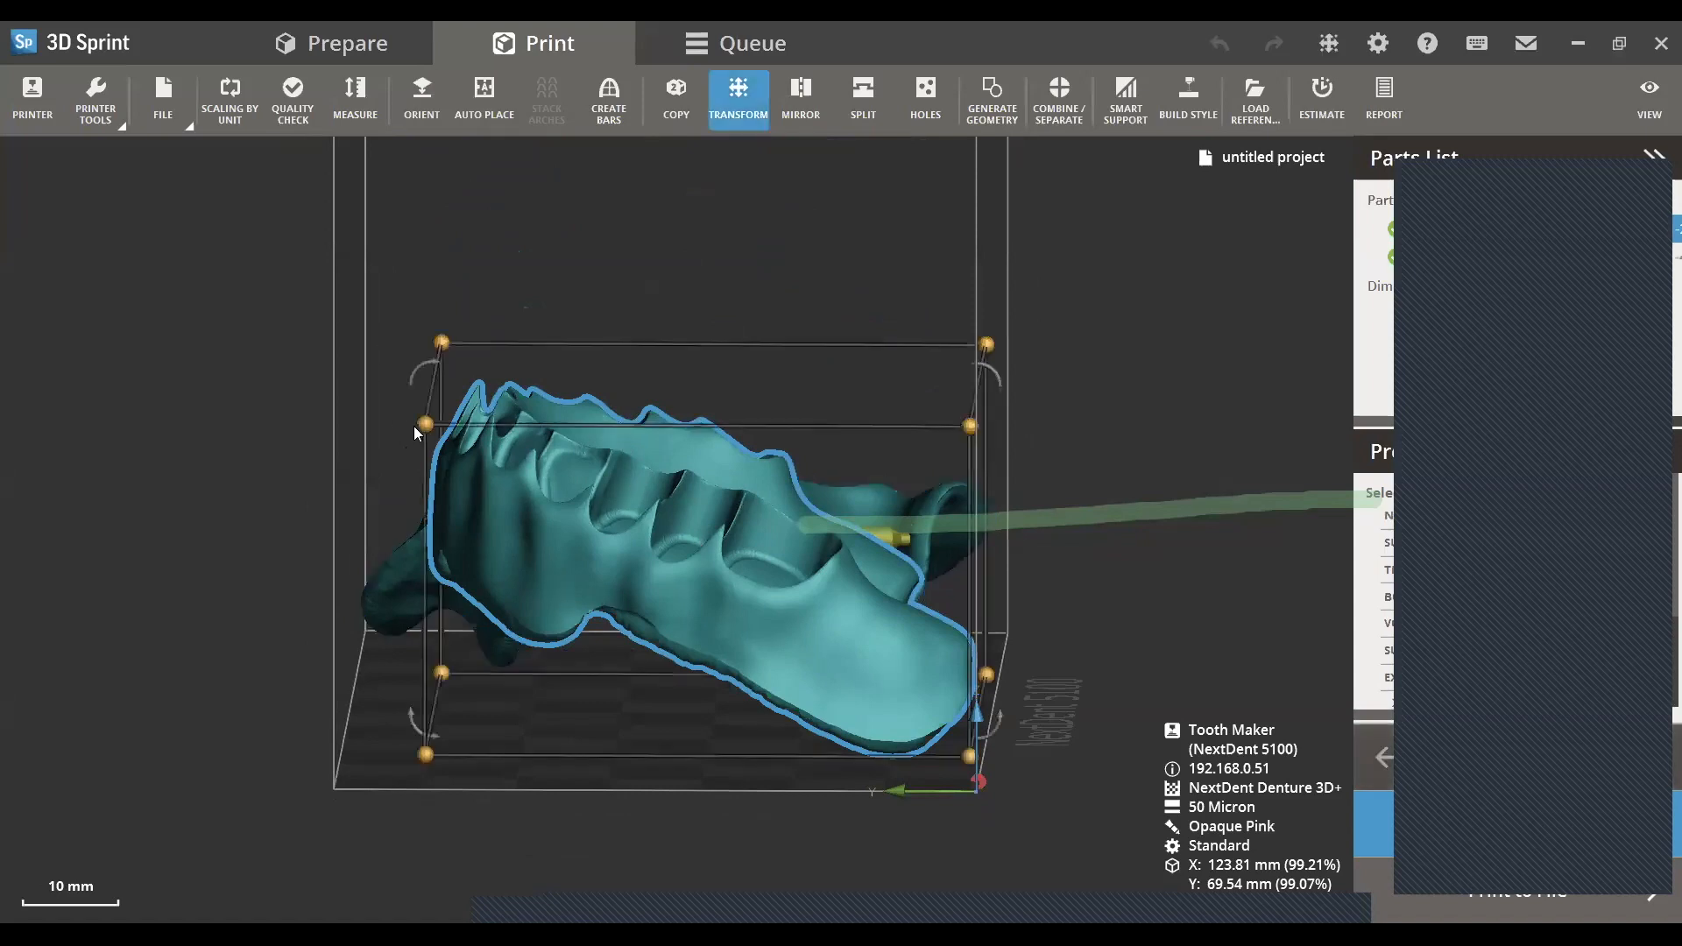
click(421, 369)
key(ctrl+z)
drag(417, 366, 698, 402)
click(417, 642)
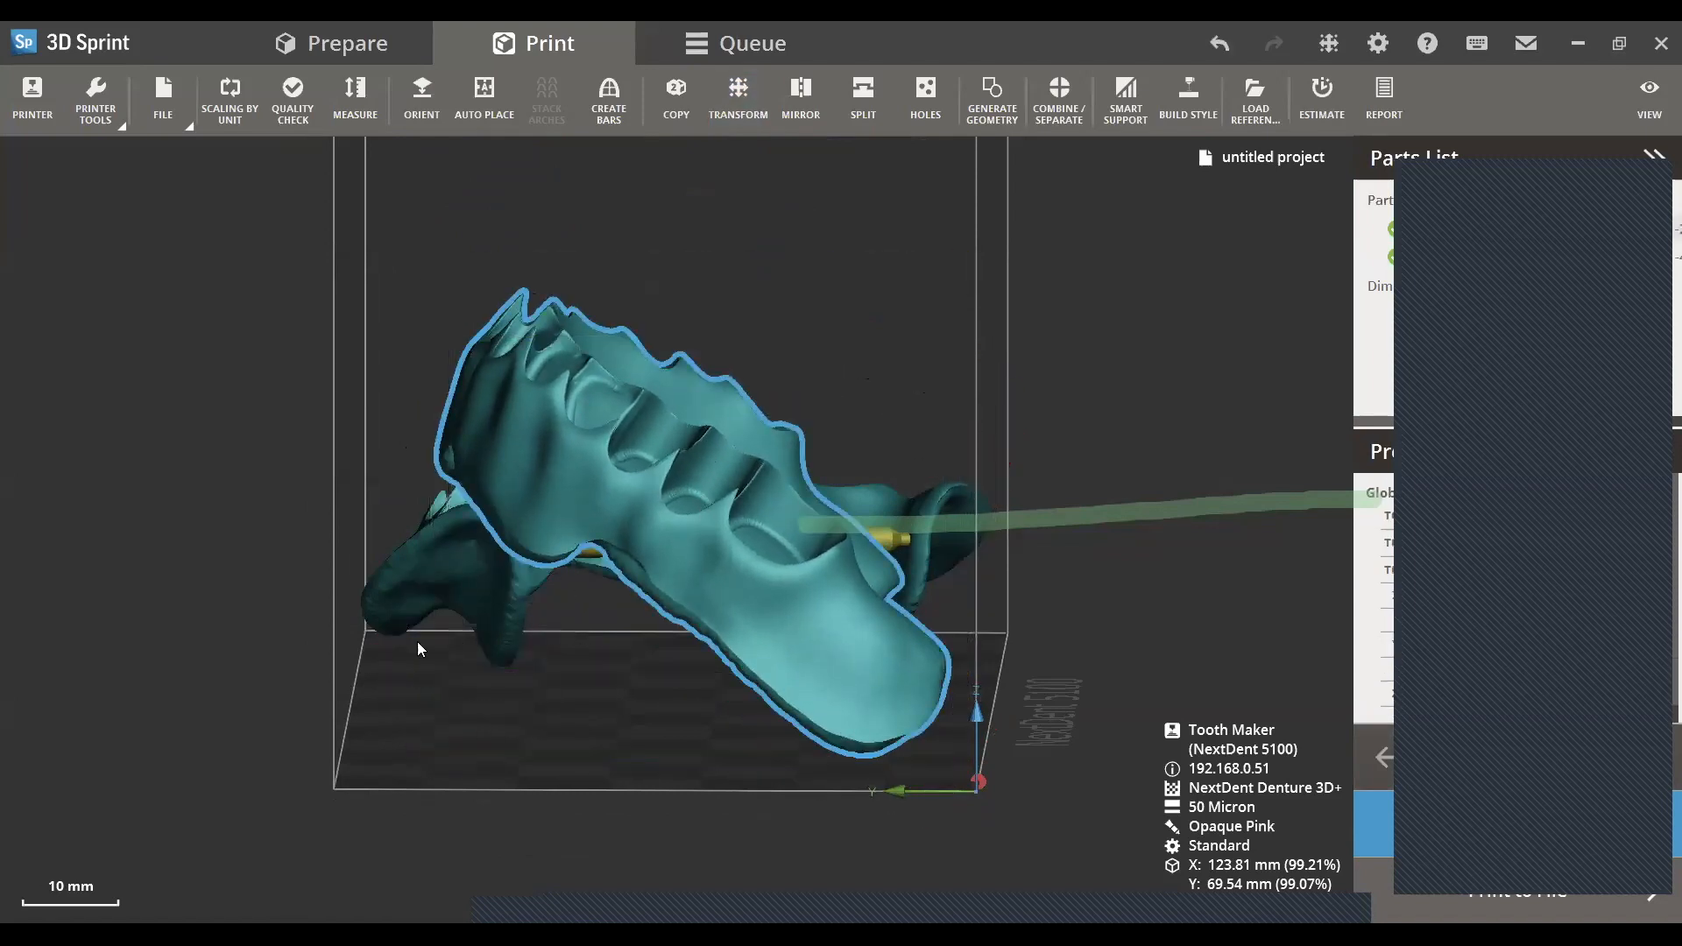
- Fine-tune the tilted upper denture base's position on the platform, checking it from the side and front
right_drag(689, 564, 473, 622)
middle_drag(561, 598, 773, 552)
right_drag(773, 552, 792, 612)
middle_drag(792, 612, 535, 605)
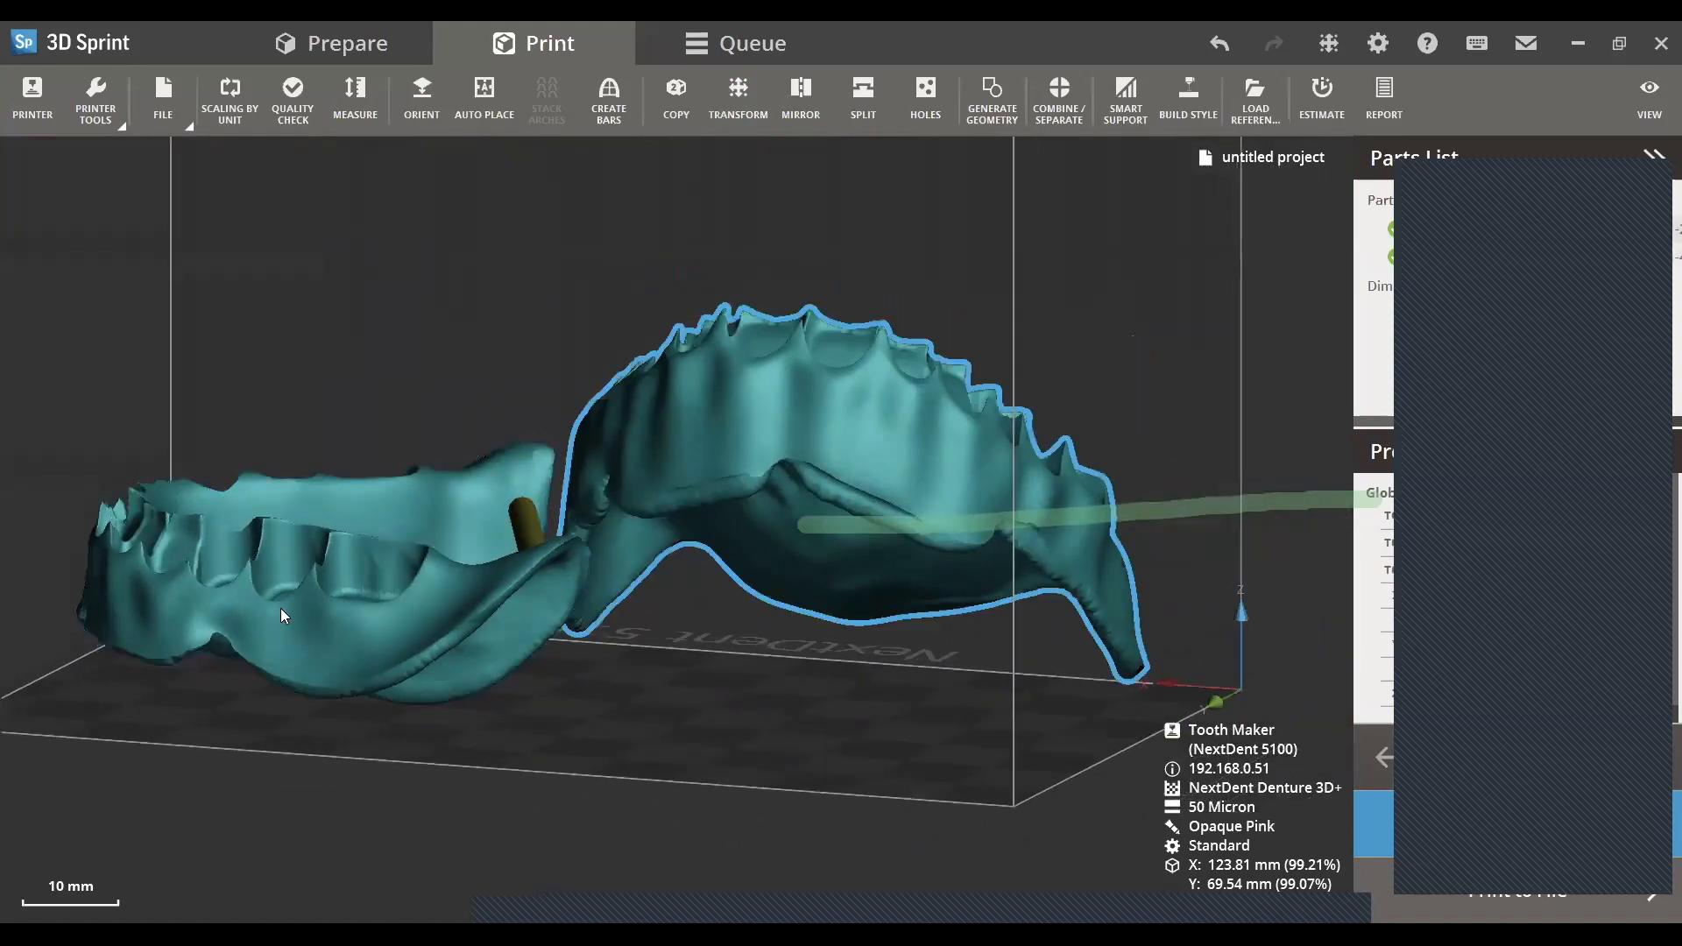
right_drag(565, 604, 622, 589)
double_click(990, 434)
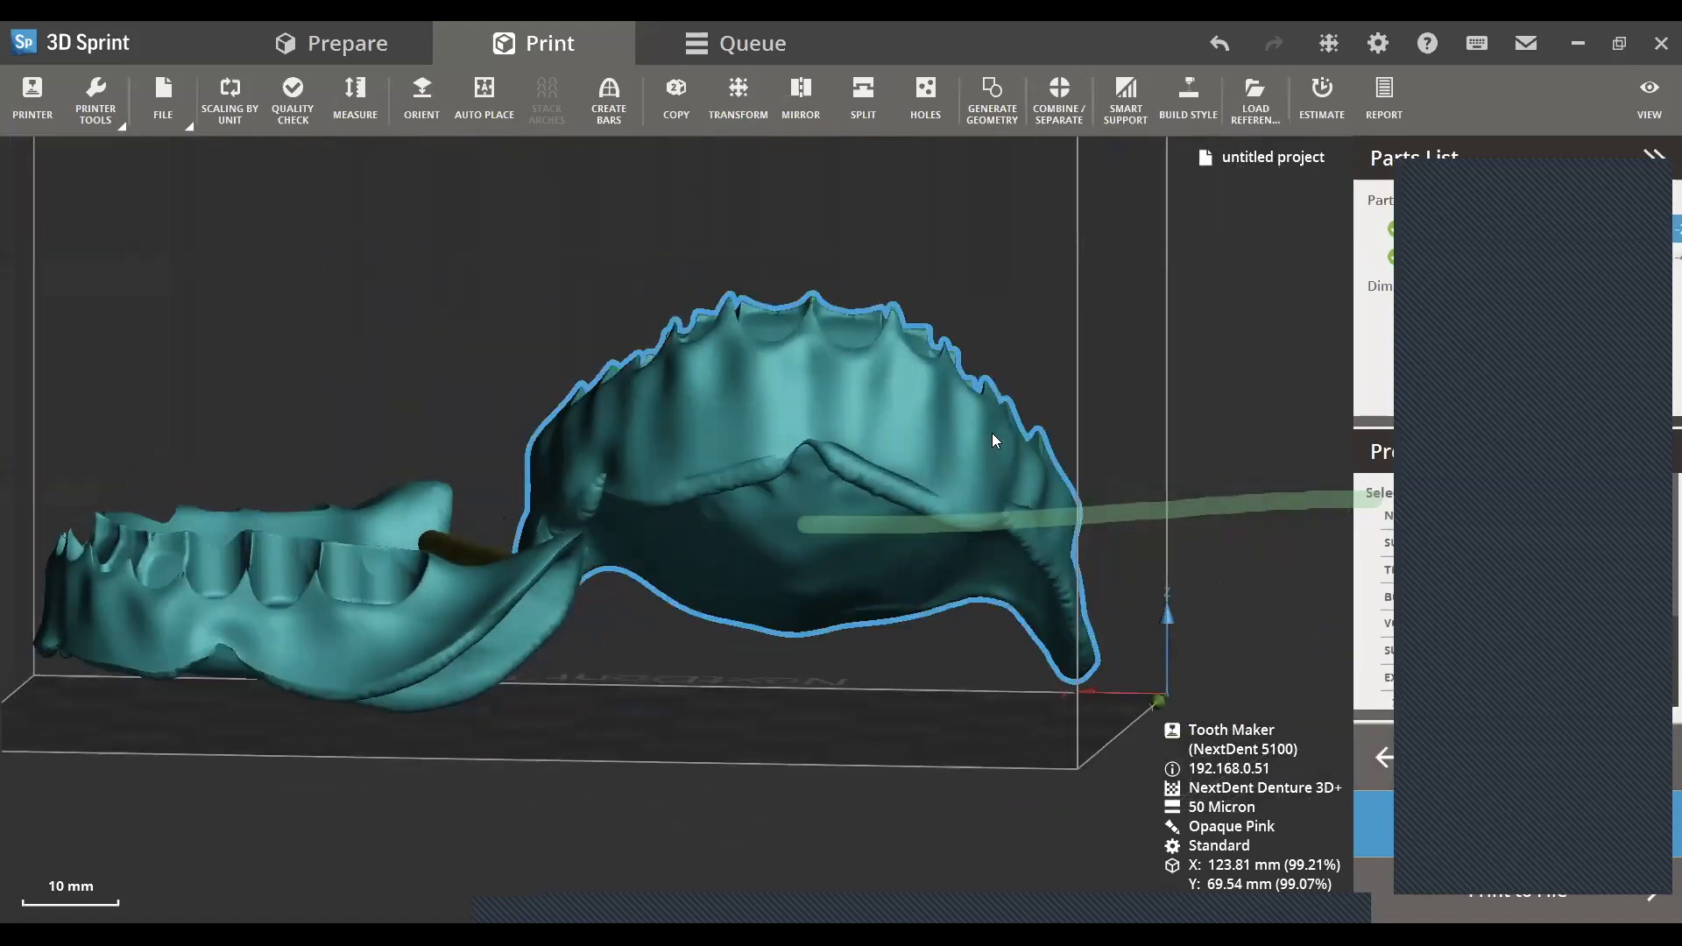
drag(1098, 275, 1081, 247)
key(Escape)
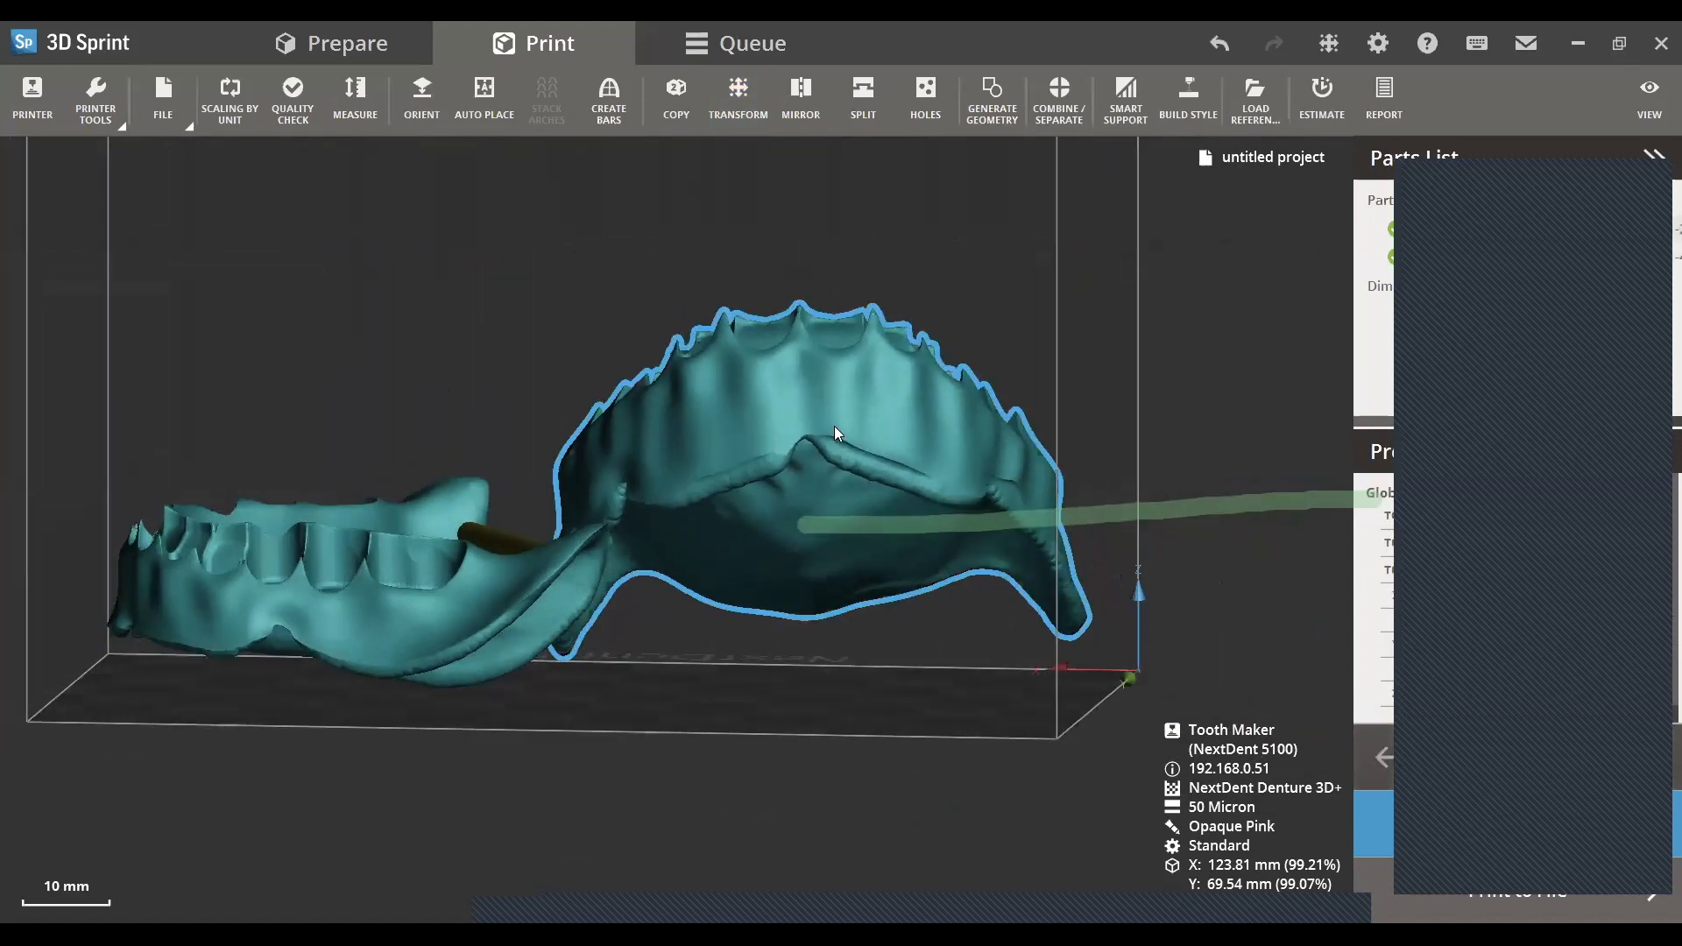
double_click(841, 420)
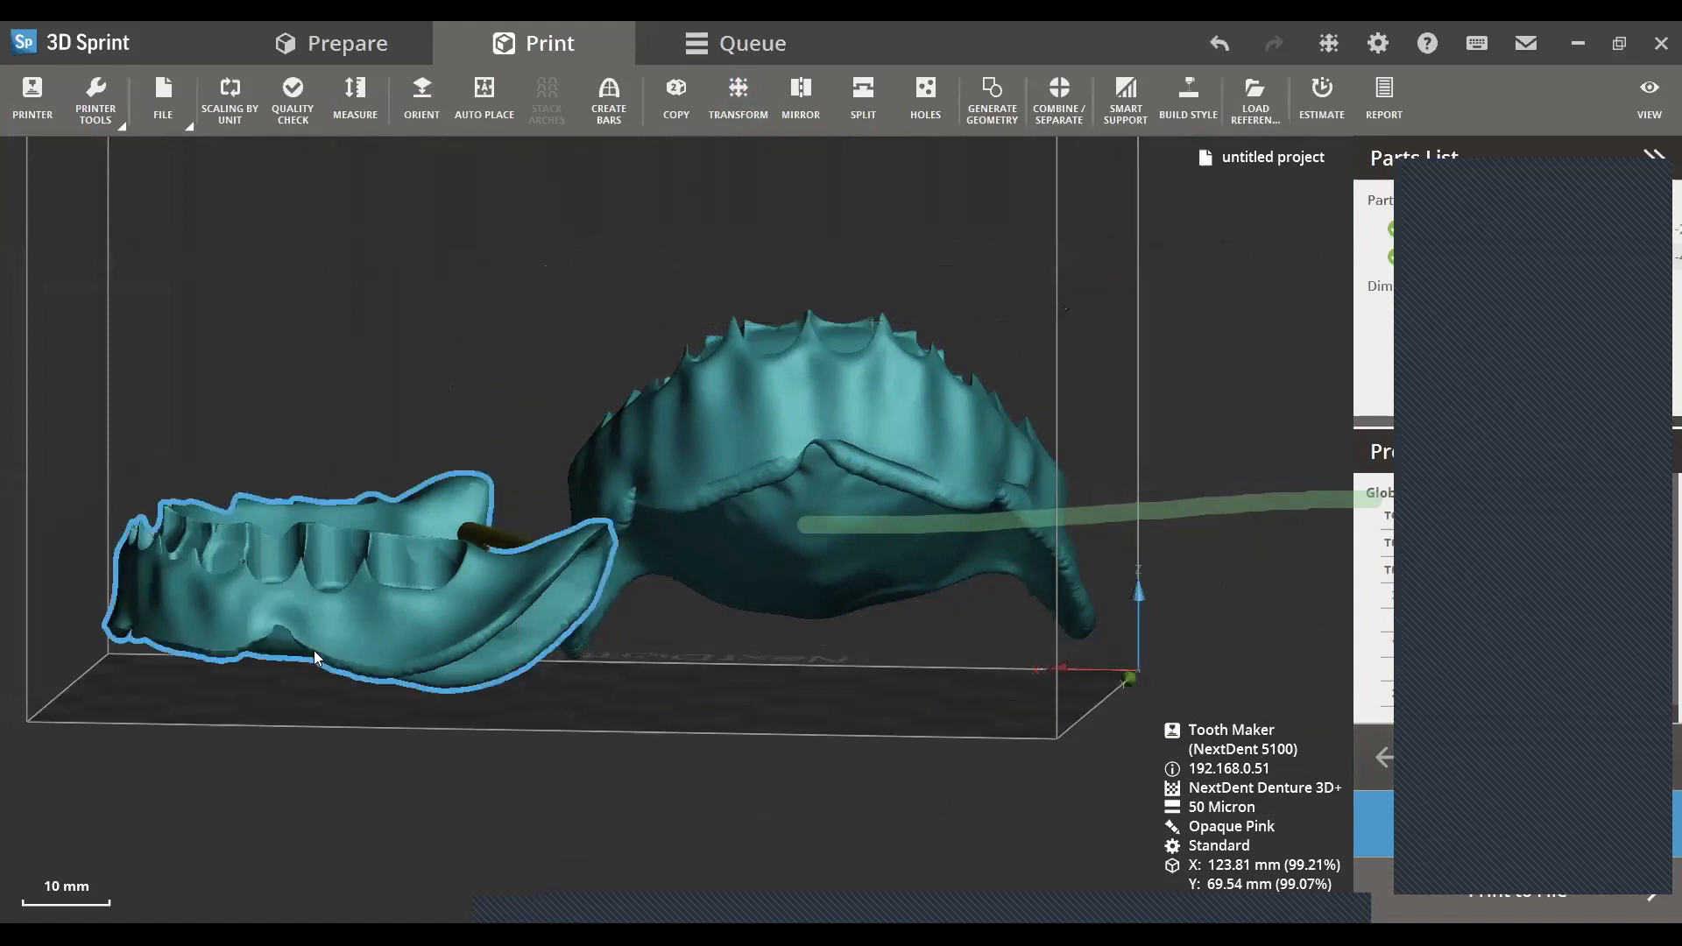
- Rotate the lower denture base so its anterior side points steeply upward from the platform
double_click(202, 561)
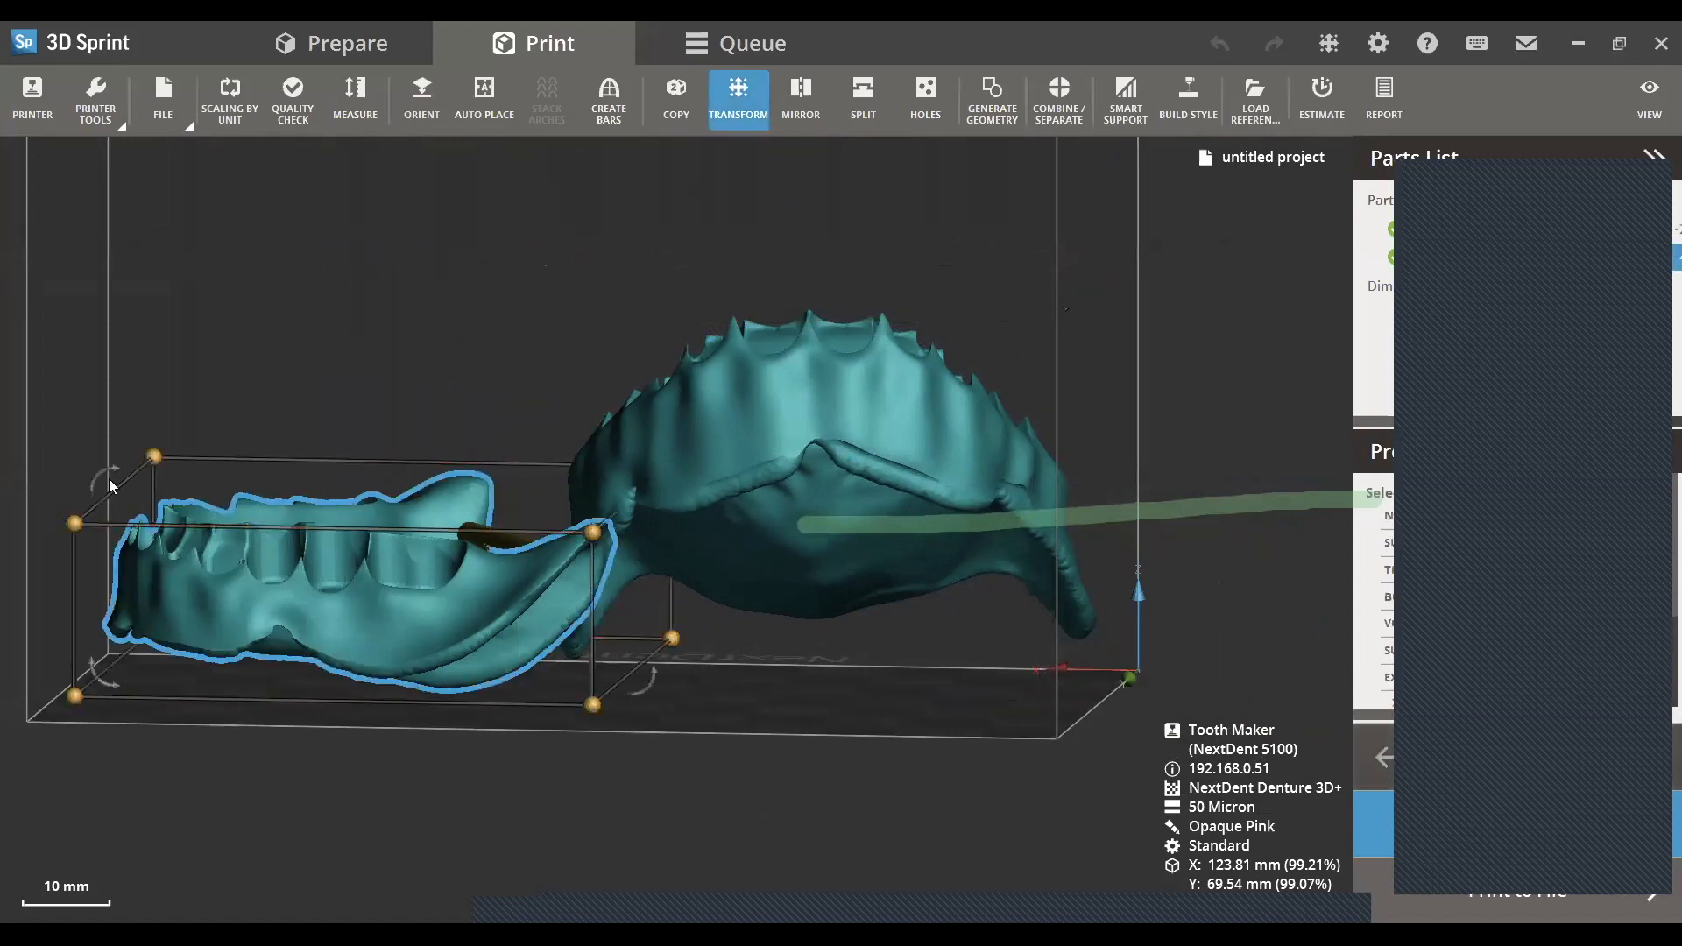
drag(107, 475, 123, 442)
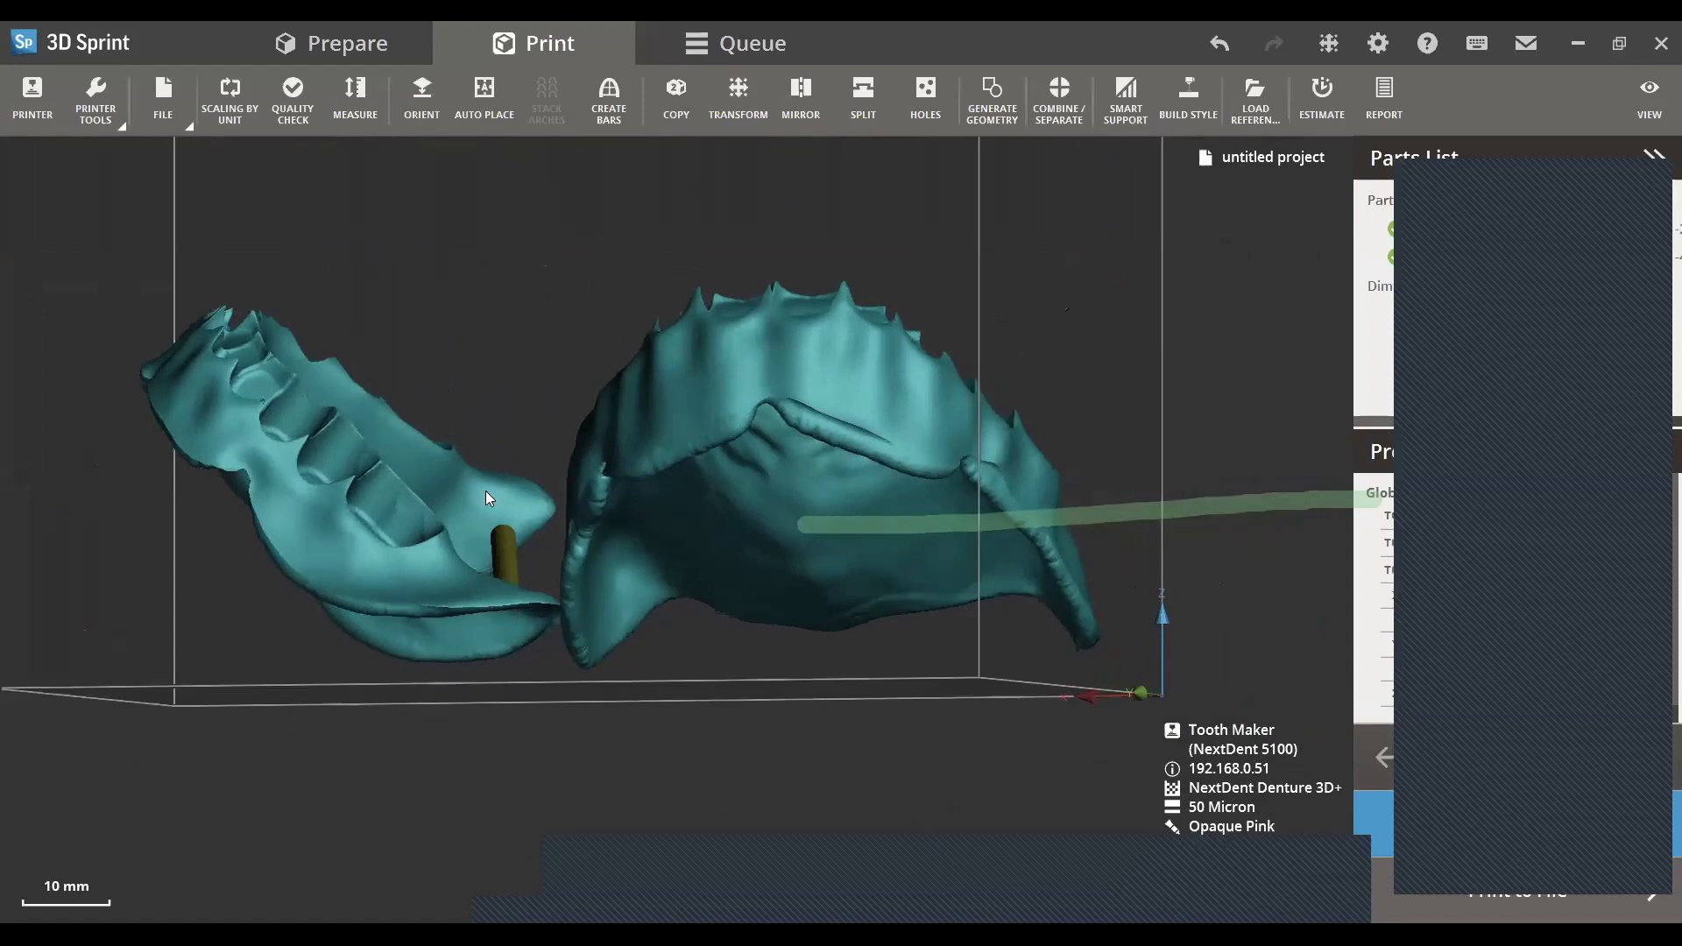
right_drag(486, 491, 455, 492)
double_click(350, 547)
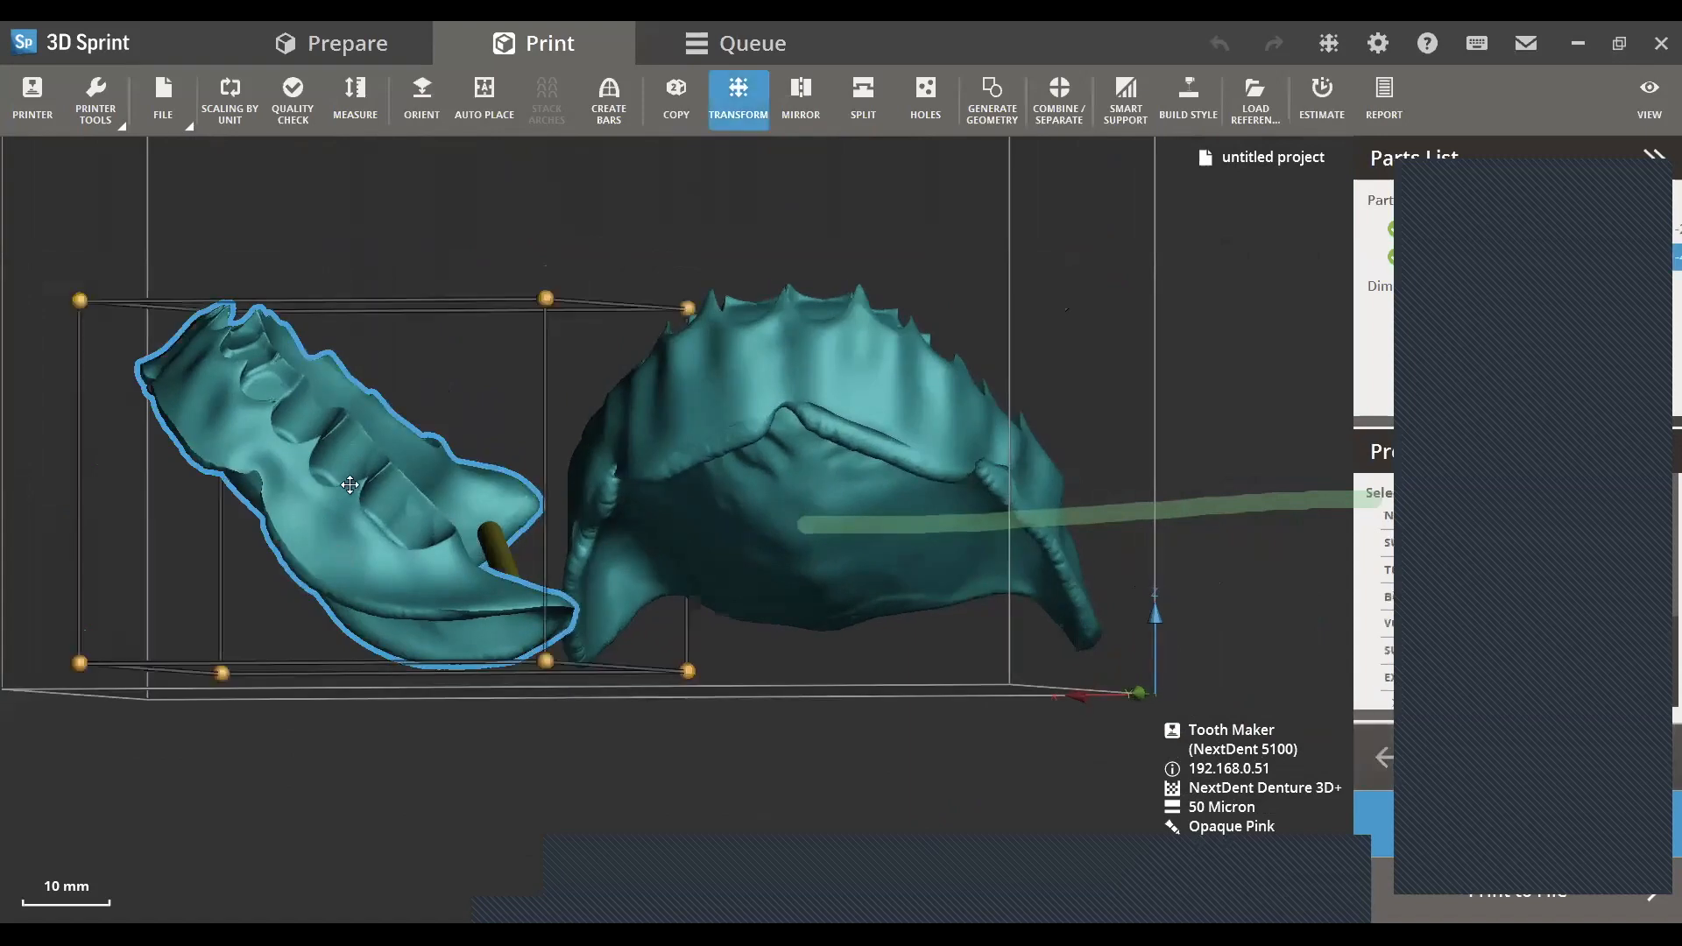
drag(402, 297, 402, 289)
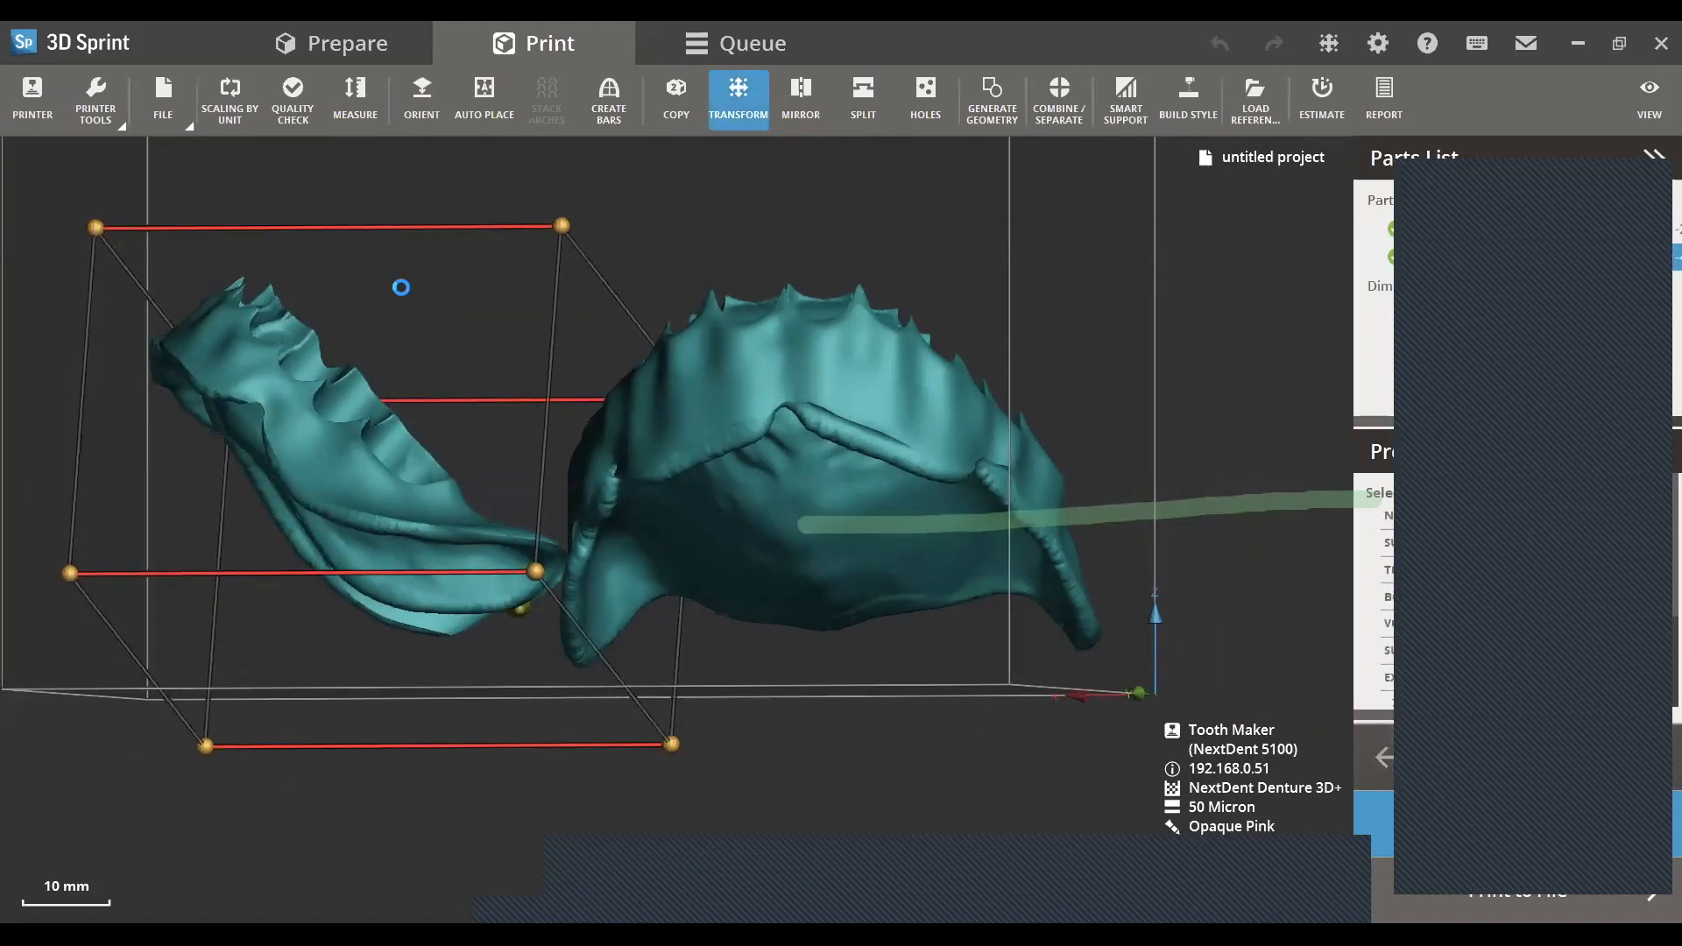
click(375, 345)
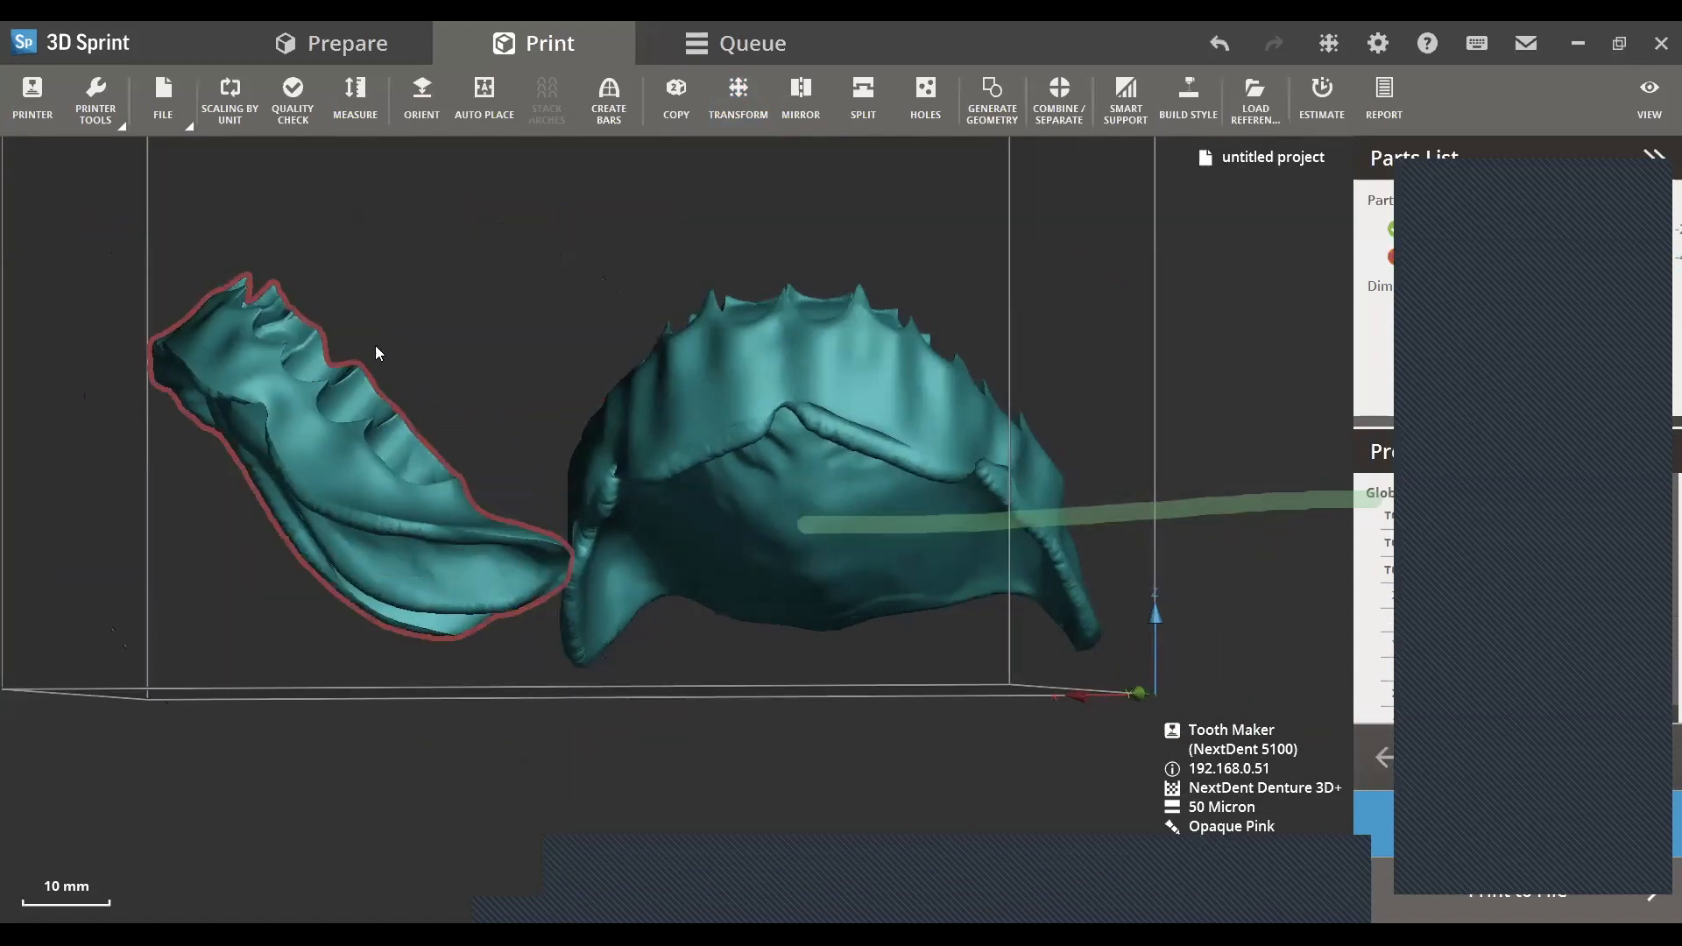
click(1123, 98)
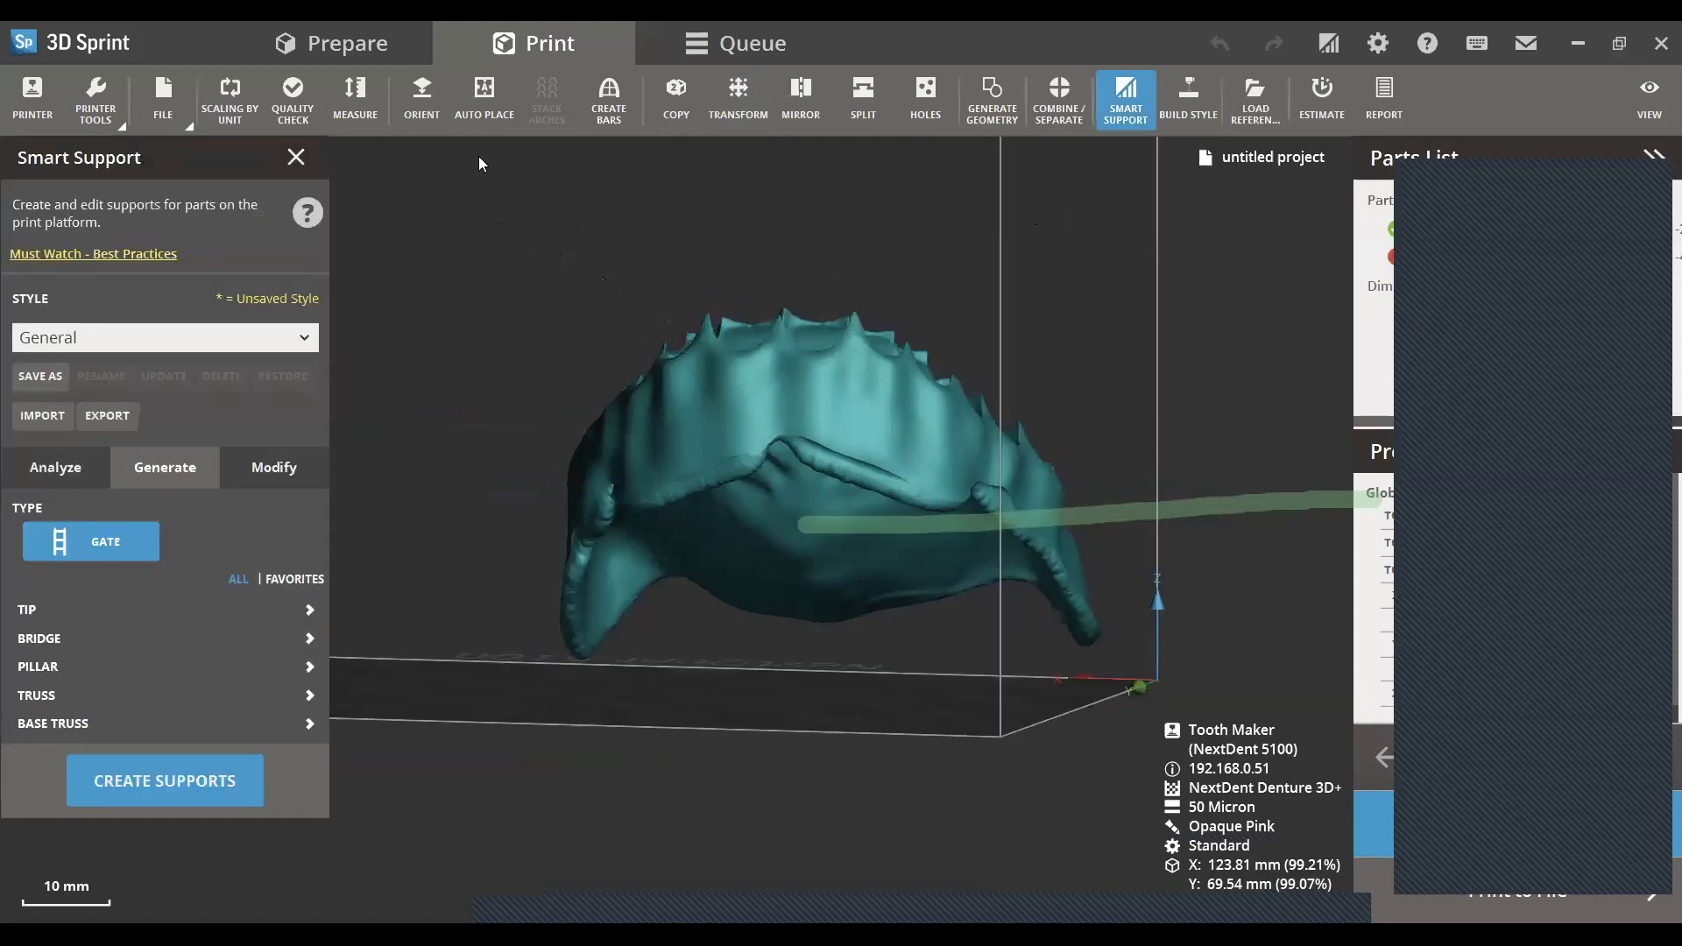
click(286, 165)
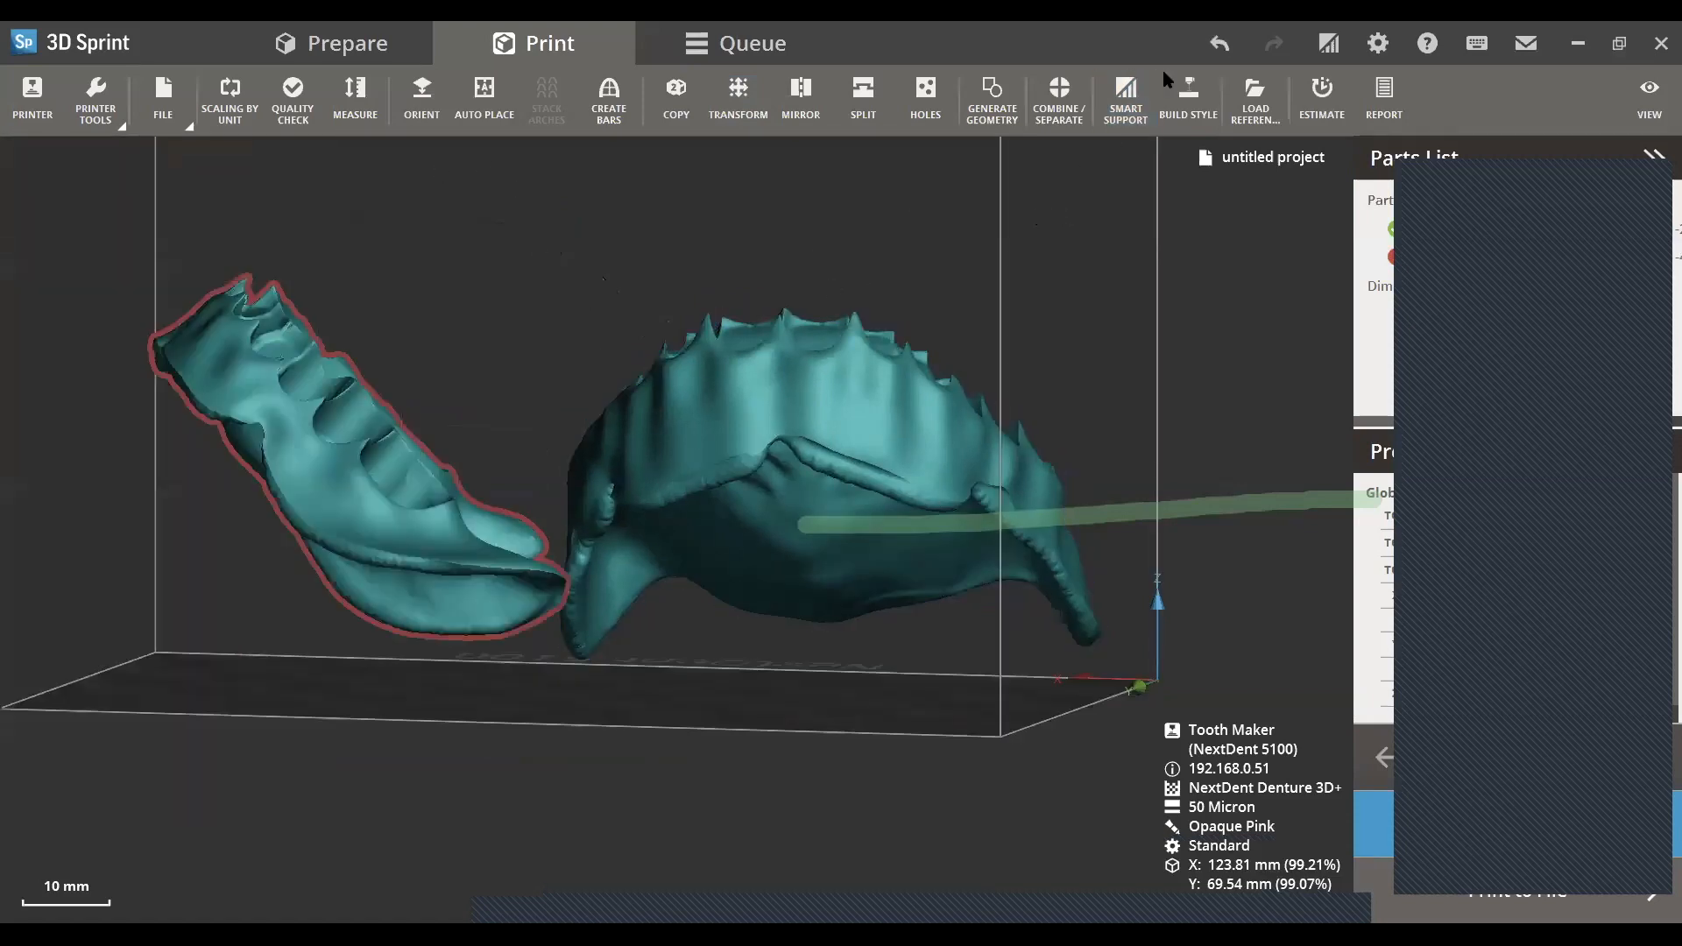
- Rotate and shift the lower denture base so it lies within the platform boundary beside the upper base
mouse_move(363, 575)
right_down()
mouse_move(361, 421)
mouse_move(388, 468)
mouse_move(354, 553)
right_up()
scroll(387, 468, down, 1)
scroll(354, 553, up, 2)
right_drag(389, 425, 371, 354)
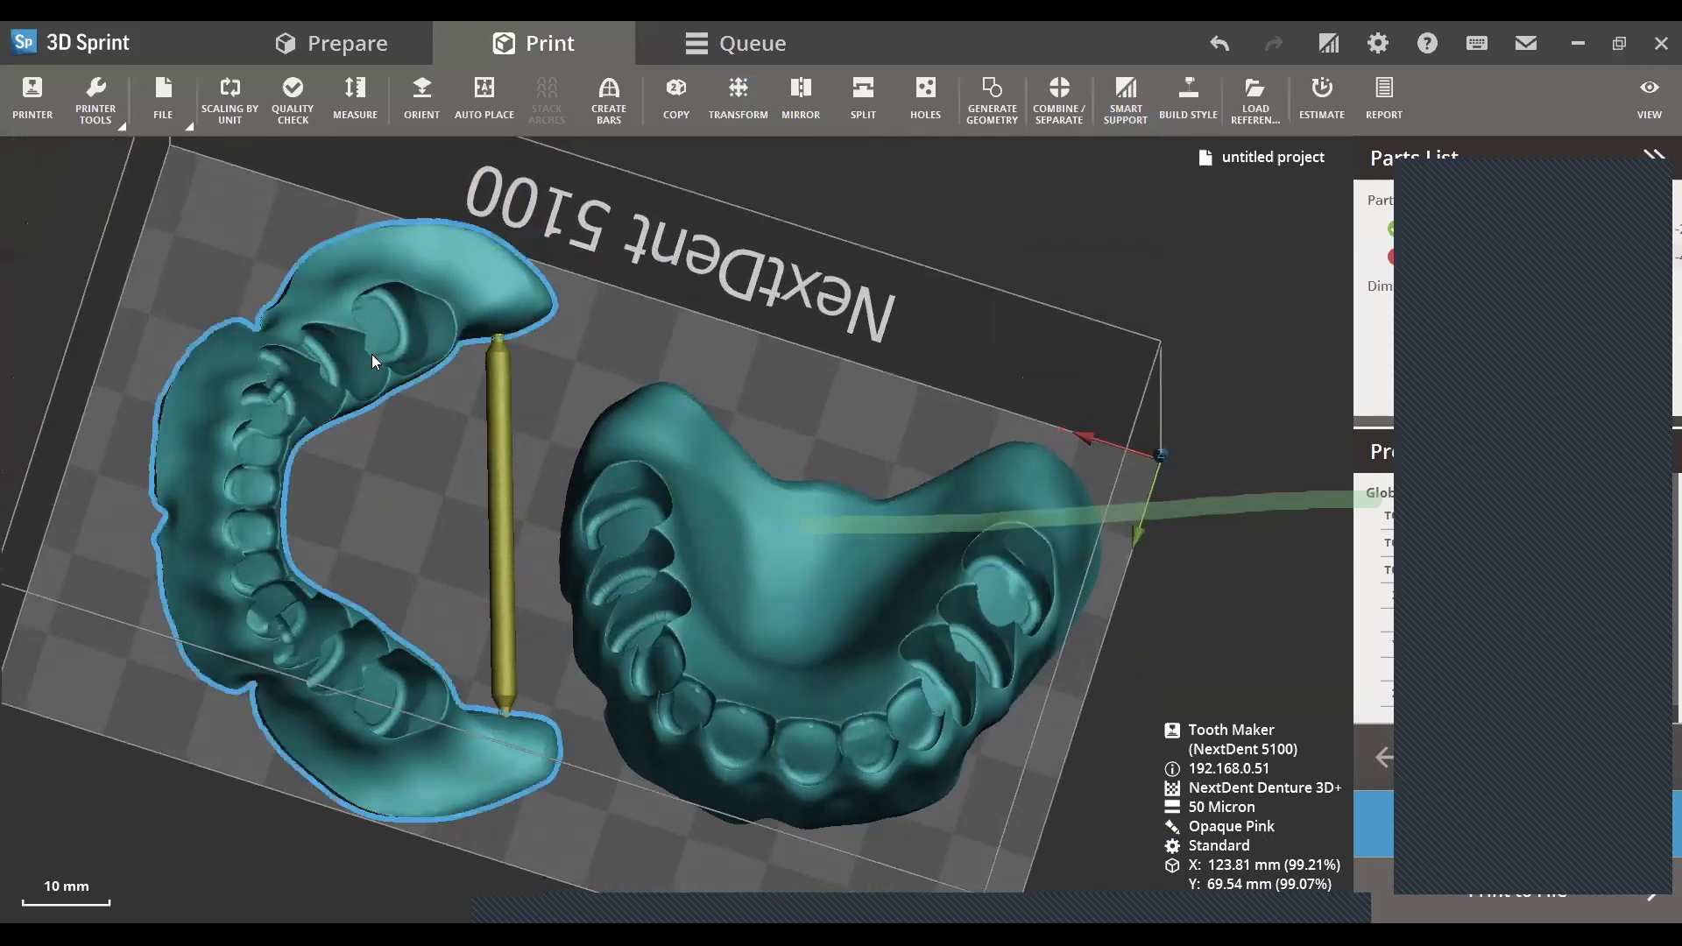
scroll(371, 354, up, 3)
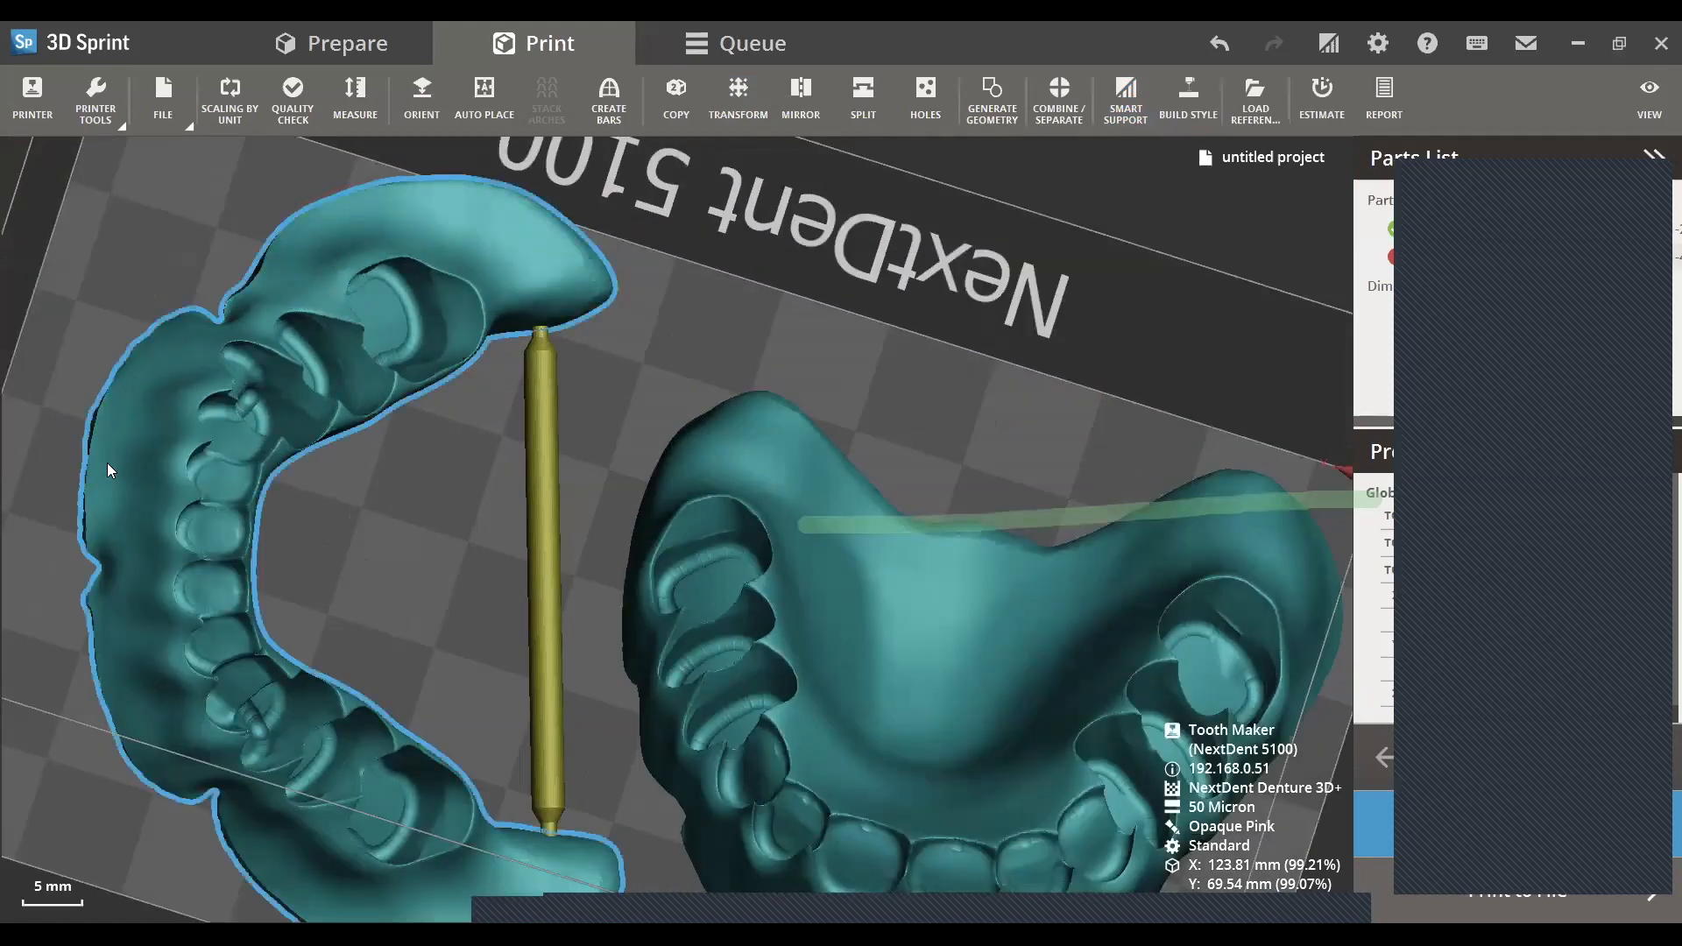
scroll(802, 282, down, 3)
right_drag(806, 287, 838, 395)
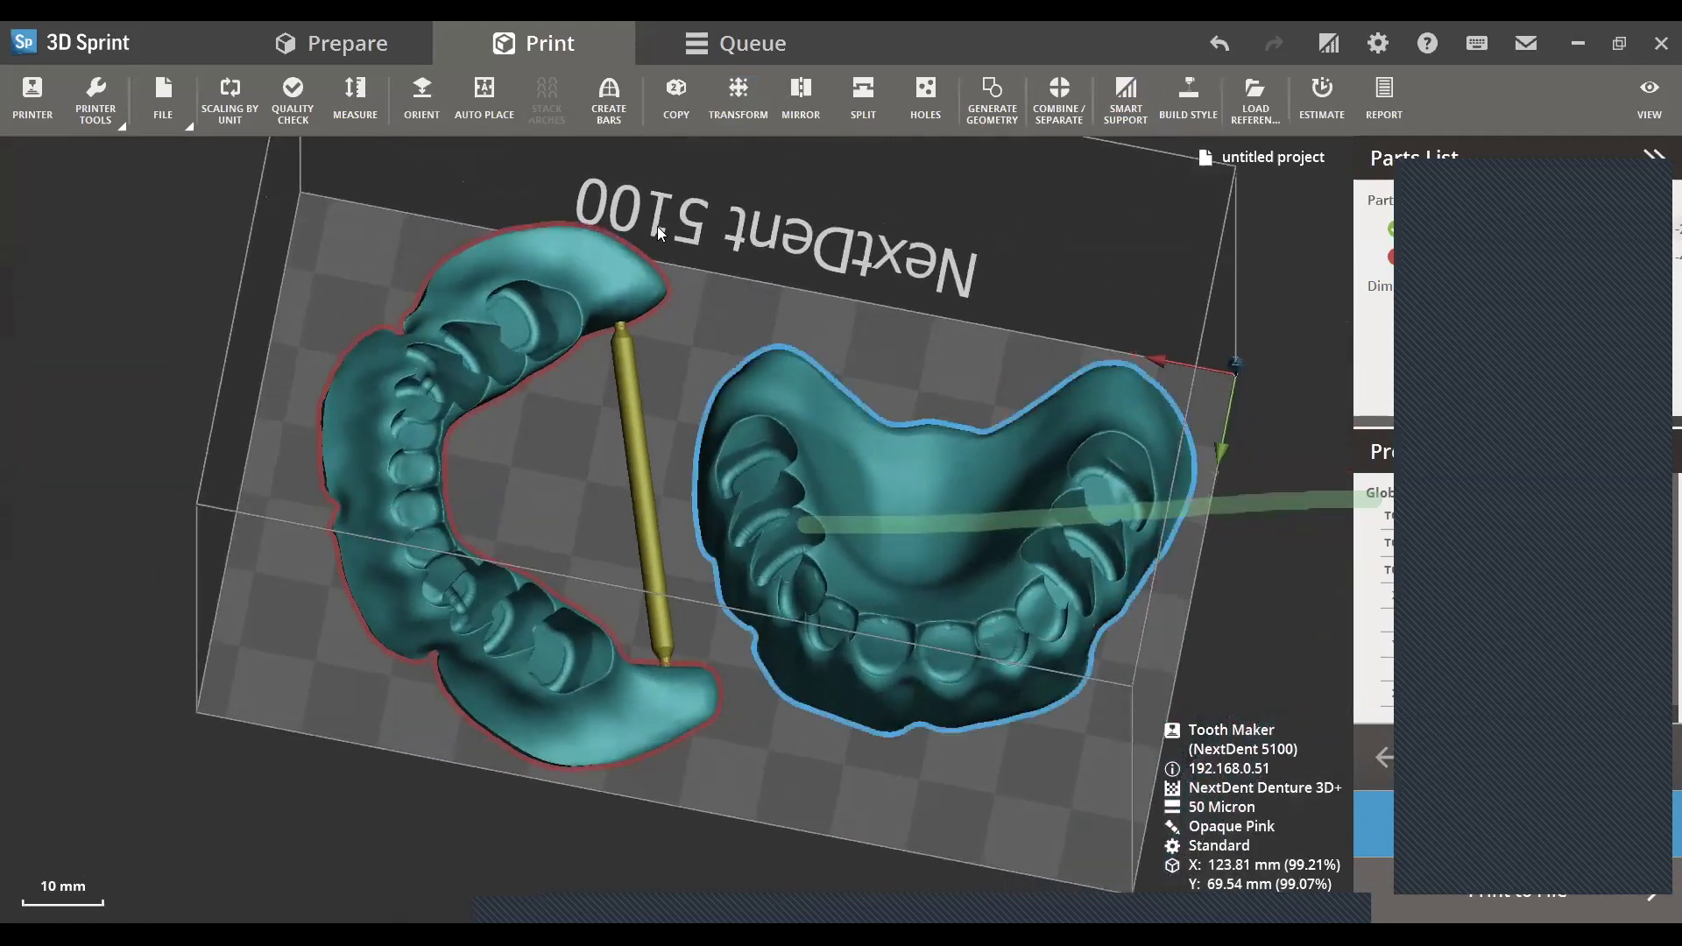
right_drag(885, 343, 904, 309)
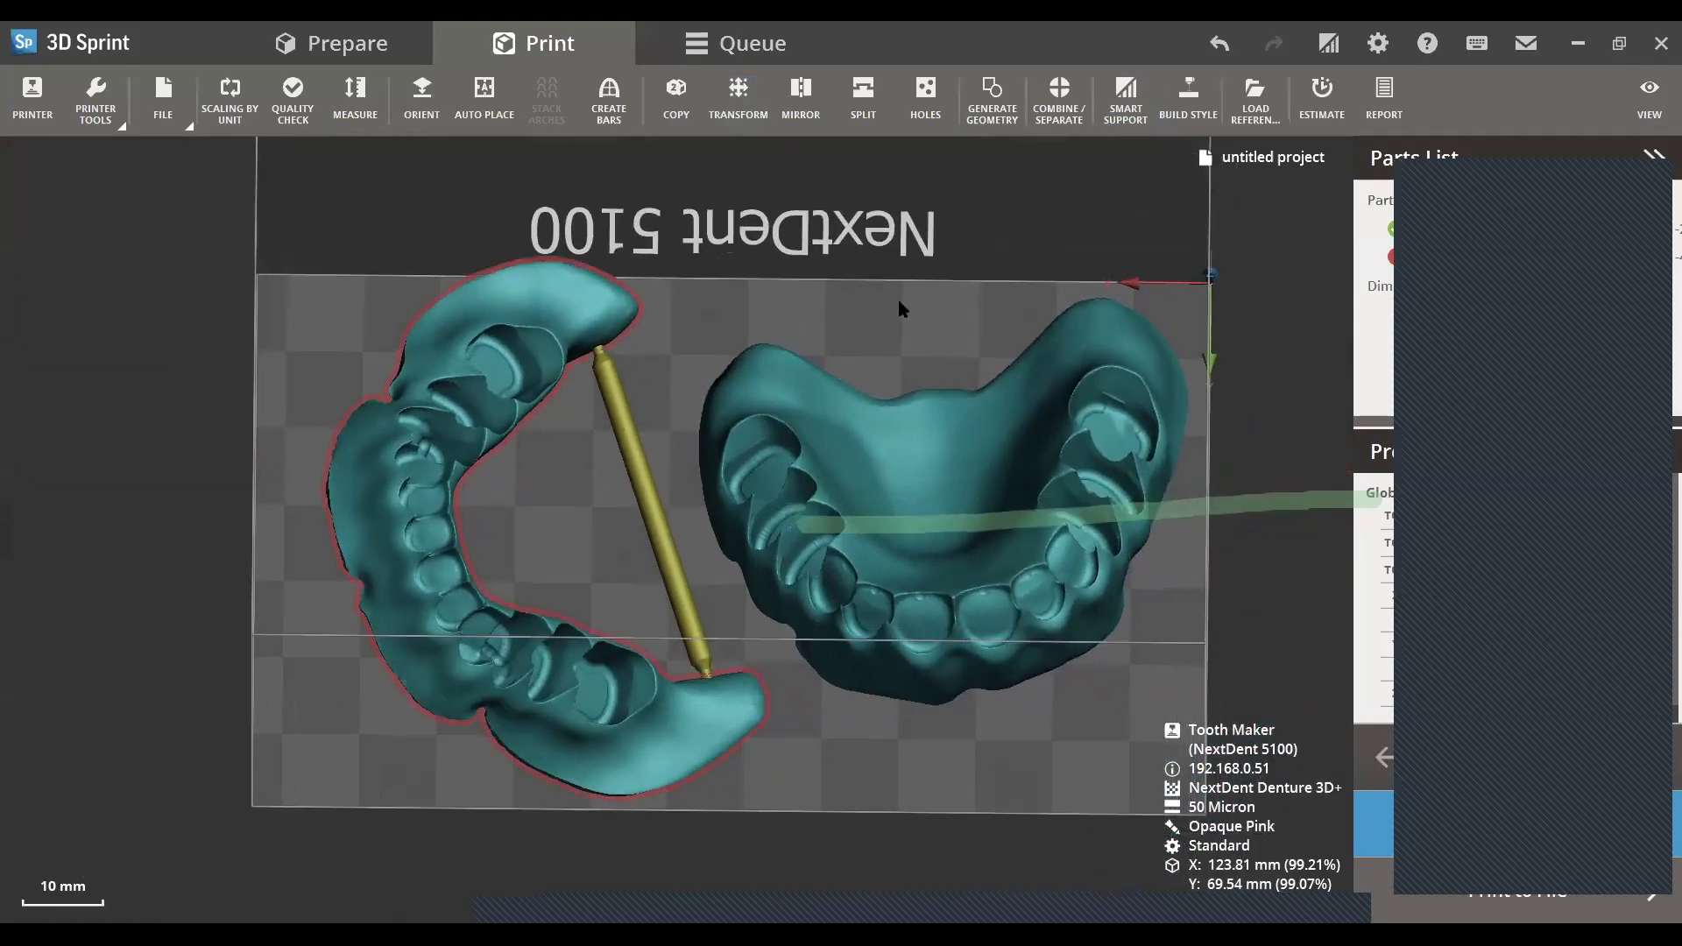
click(552, 333)
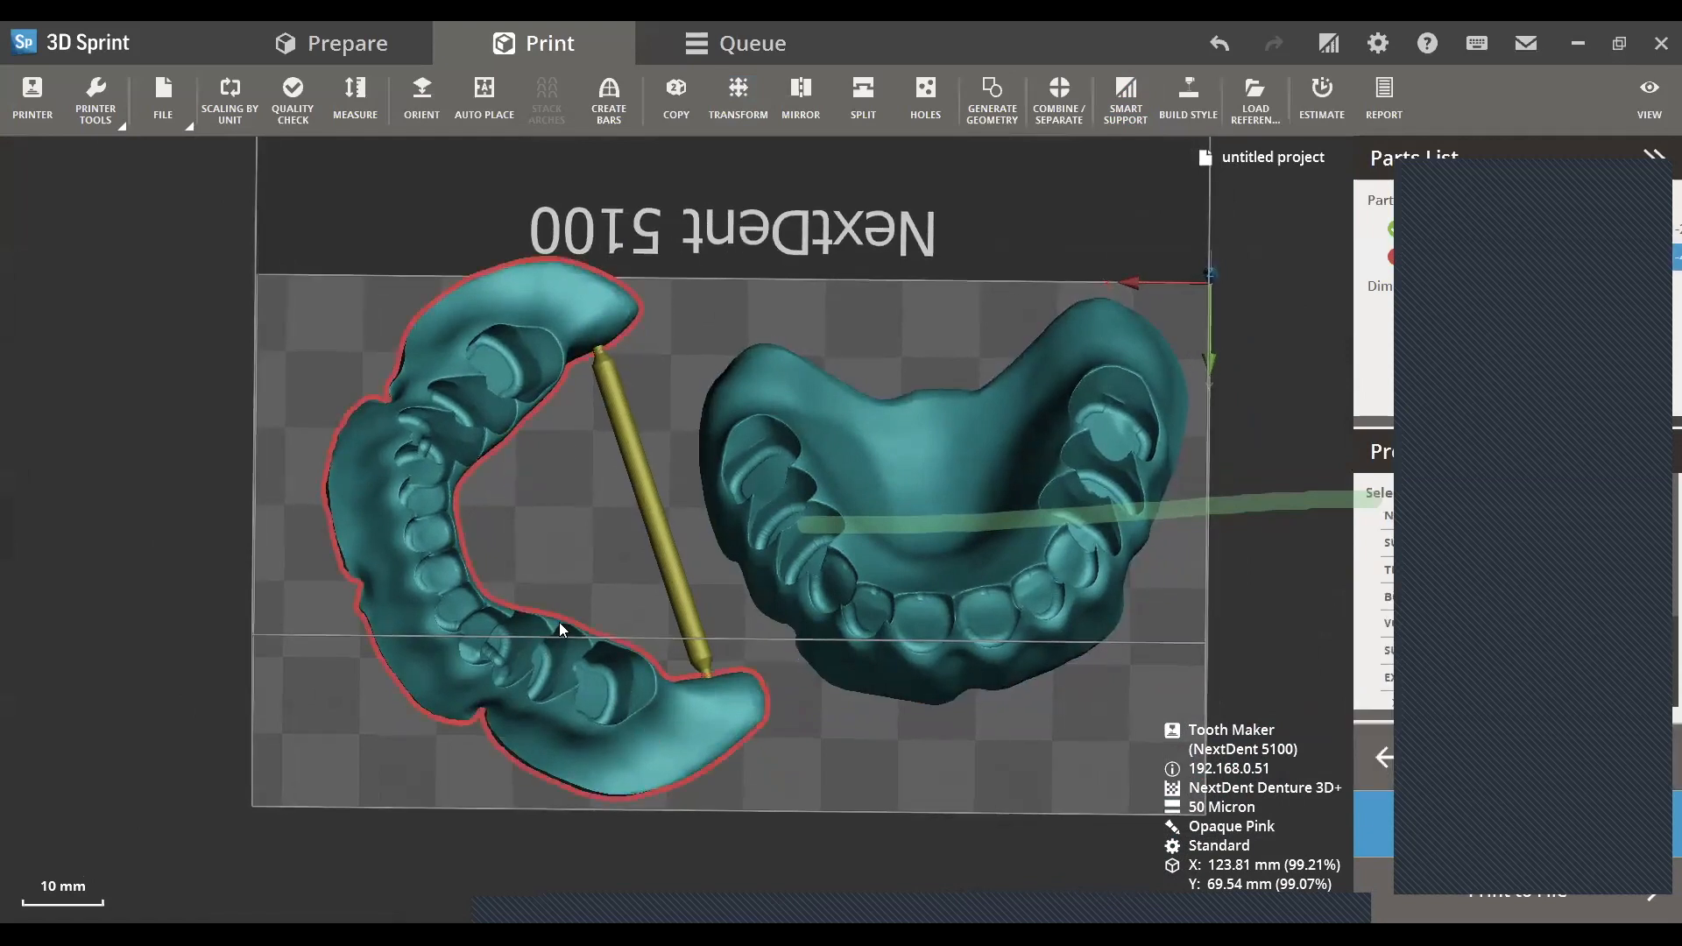
double_click(435, 484)
drag(435, 485, 431, 493)
drag(782, 801, 816, 768)
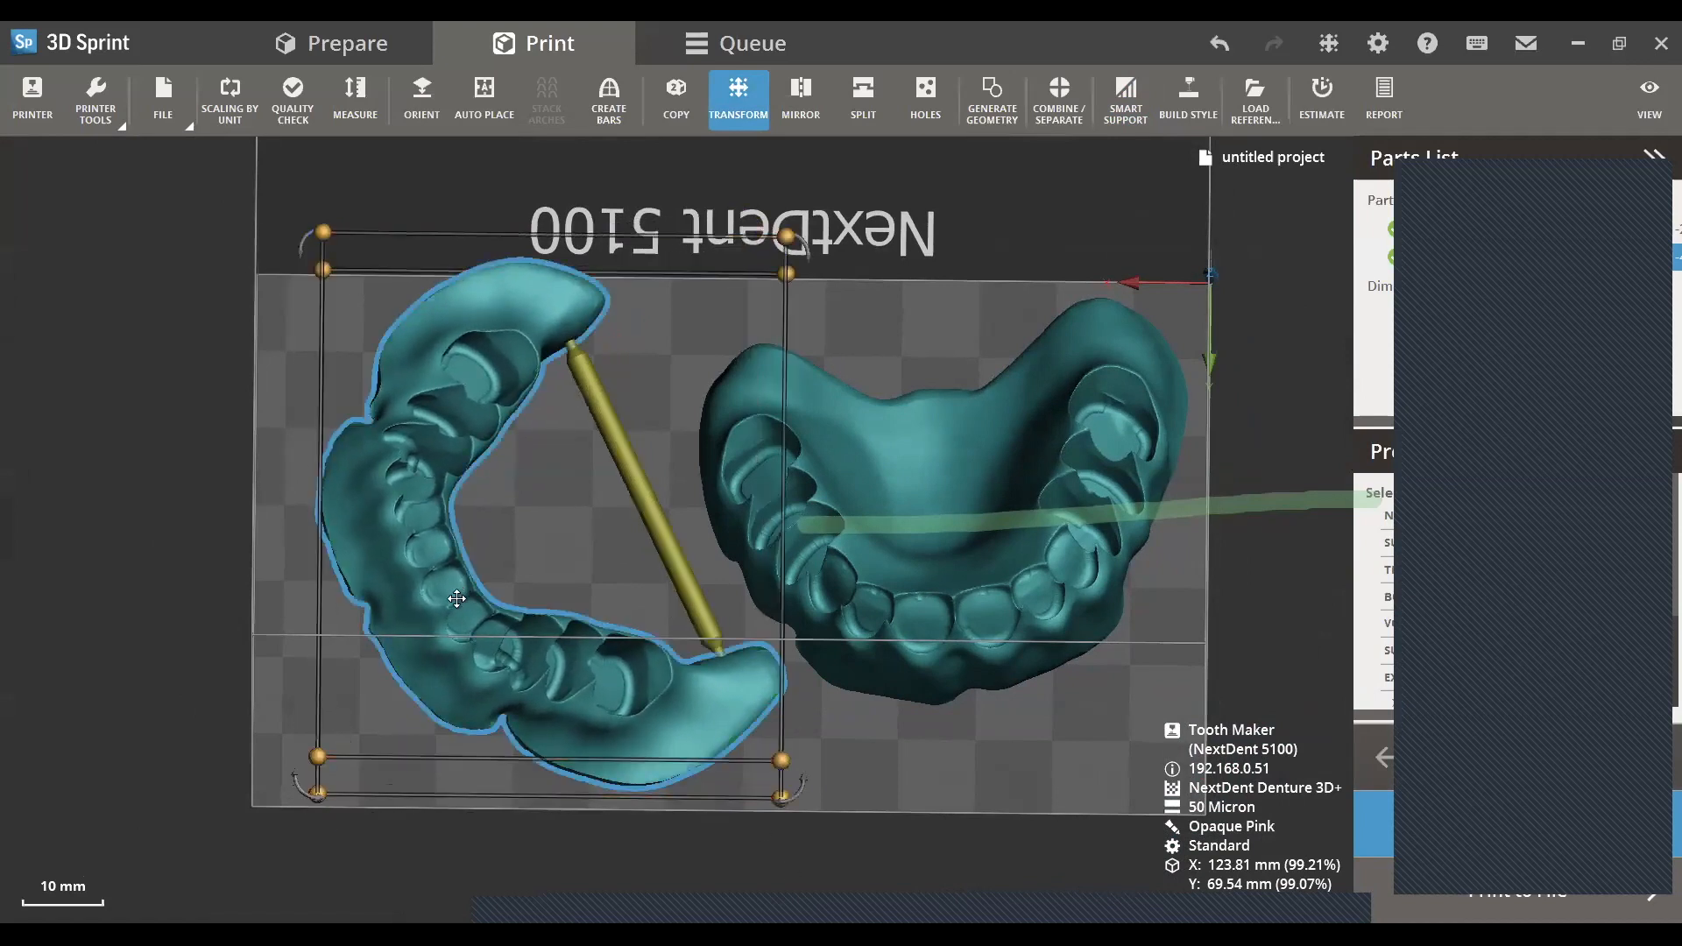
drag(456, 600, 440, 608)
click(792, 719)
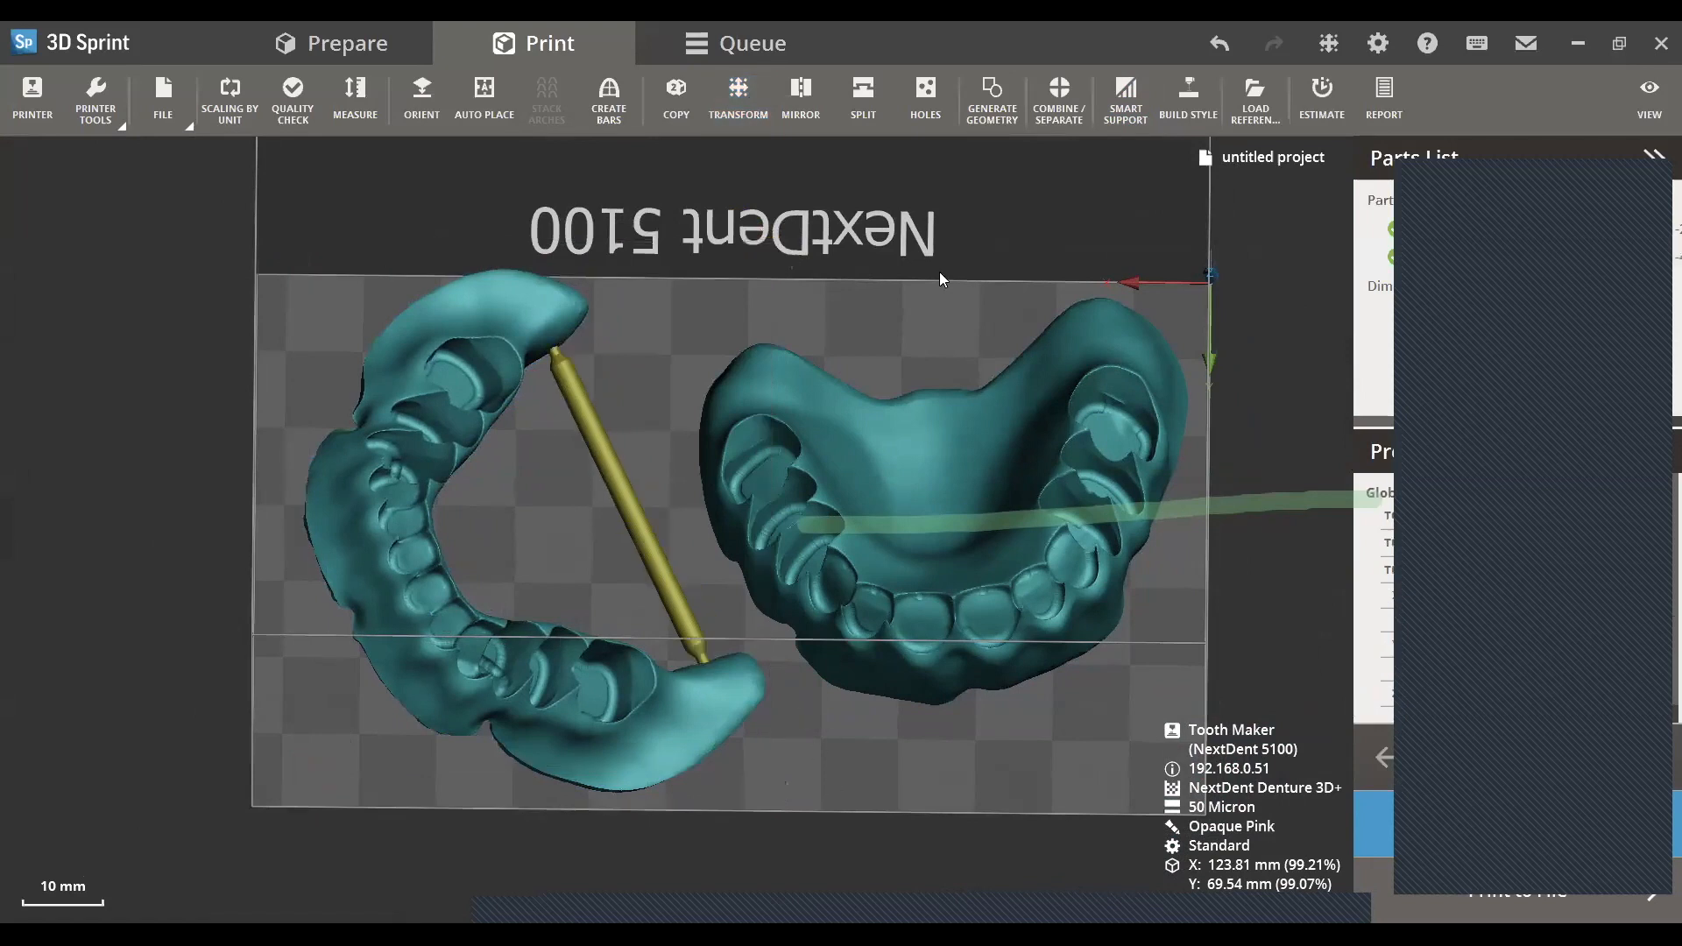
- Generate smart supports for both denture bases without combining the parts
click(1126, 98)
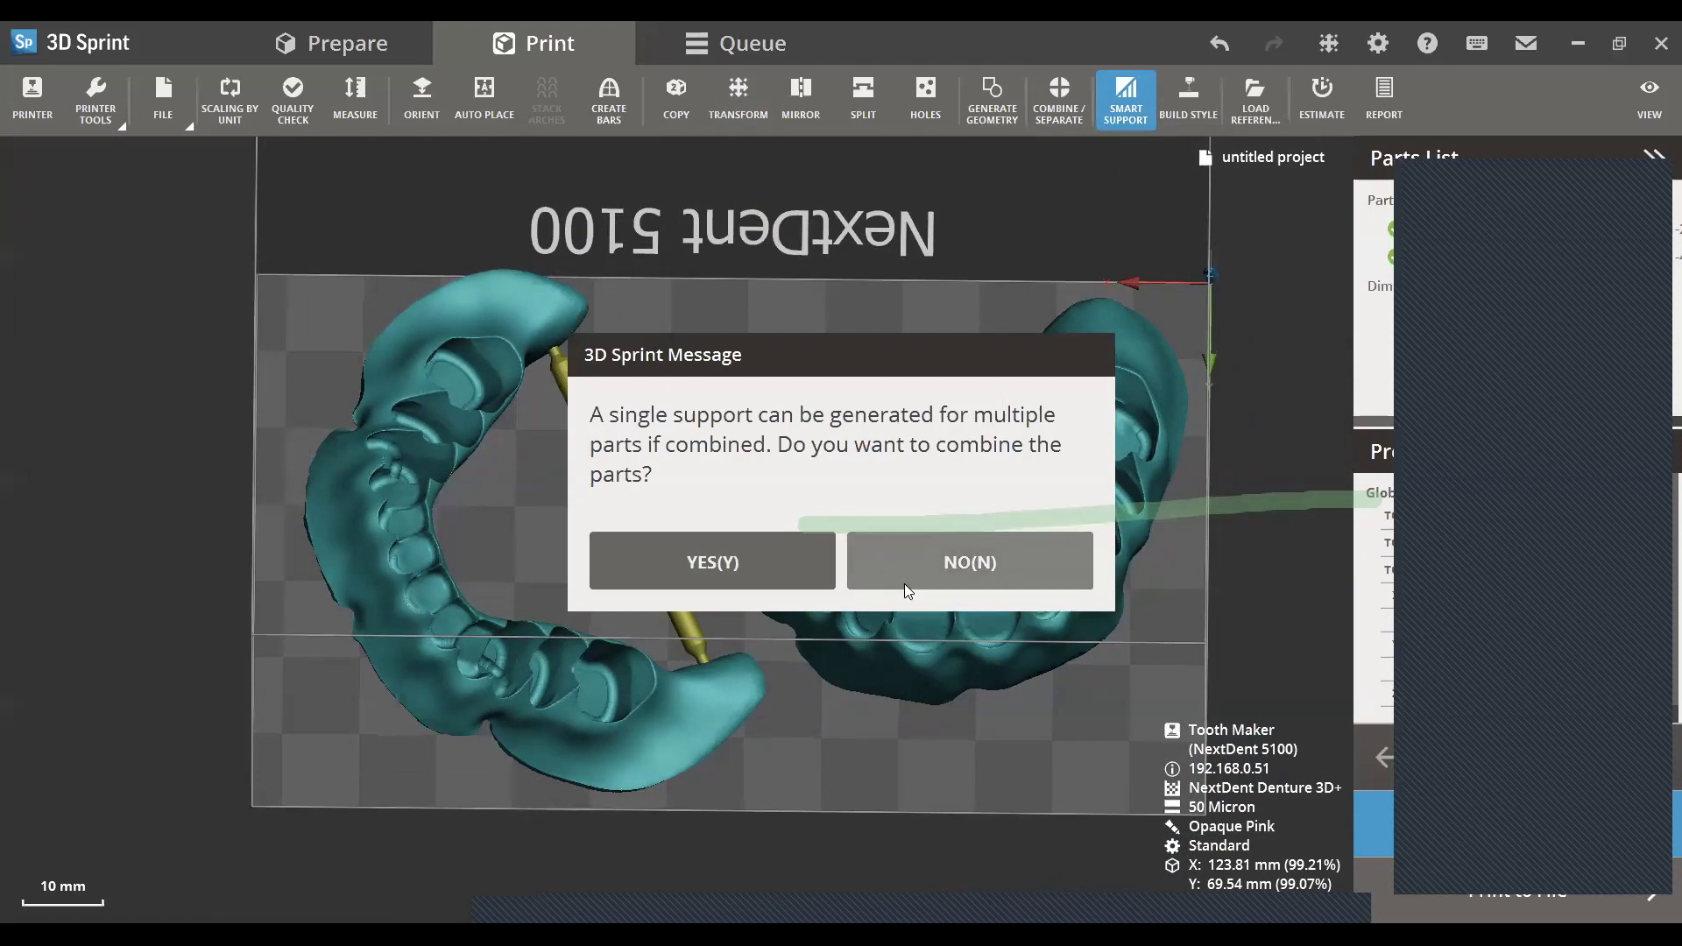
click(969, 574)
click(179, 790)
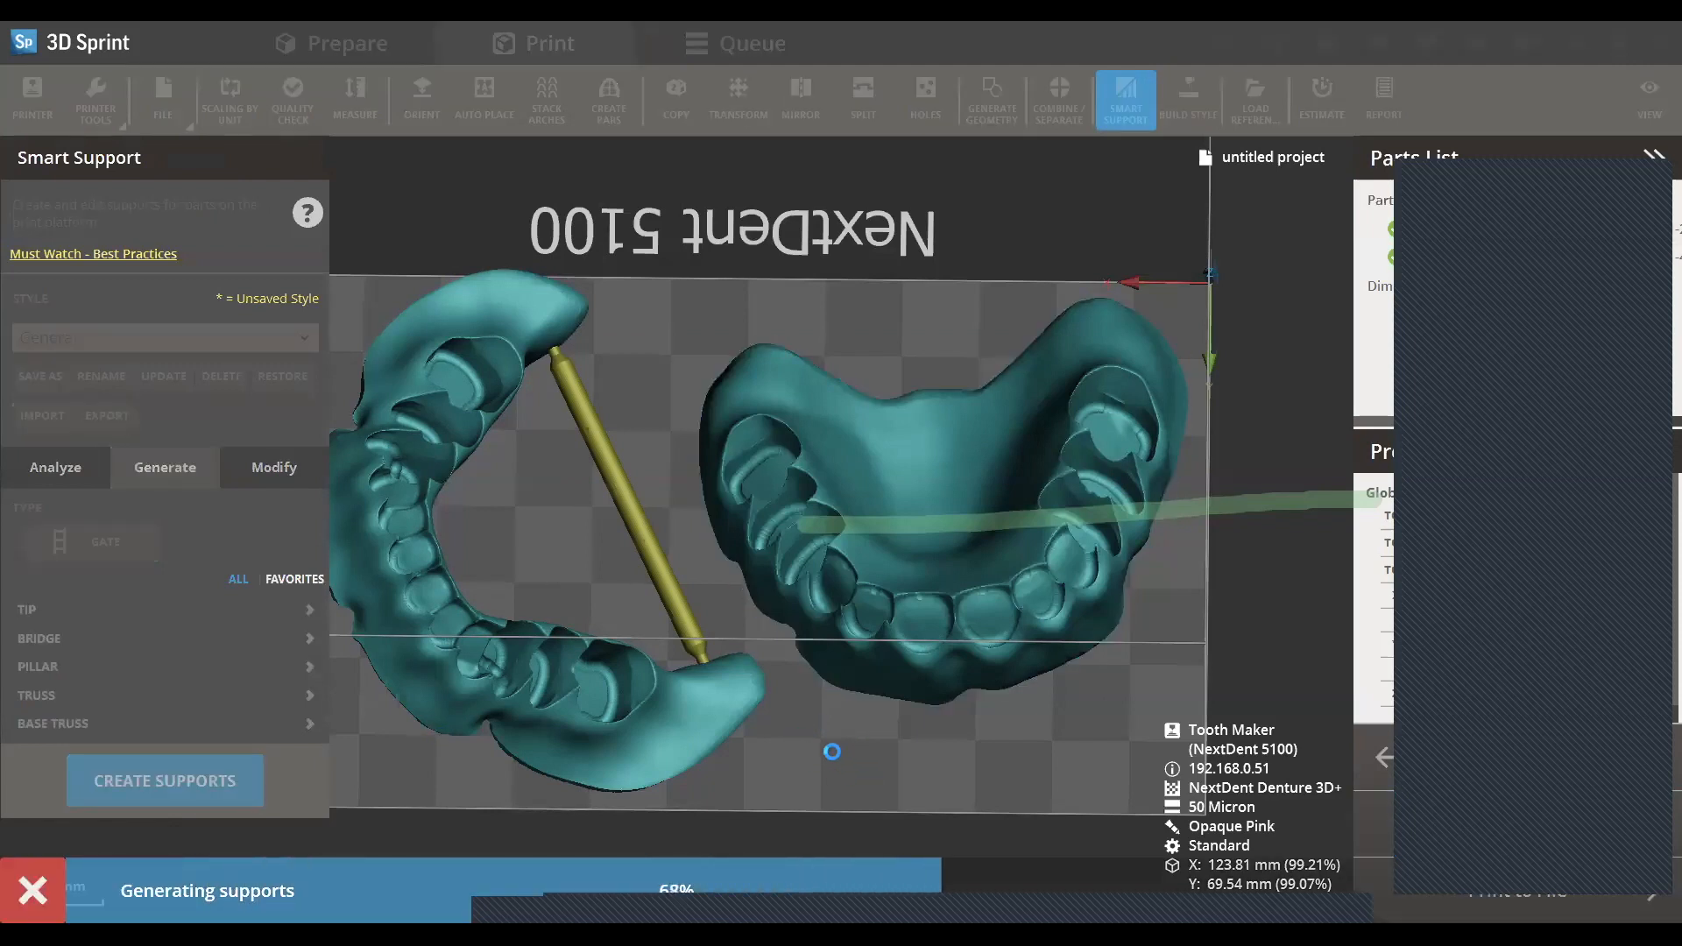
right_drag(852, 825, 920, 554)
scroll(936, 553, up, 1)
scroll(934, 553, down, 3)
right_drag(857, 619, 808, 571)
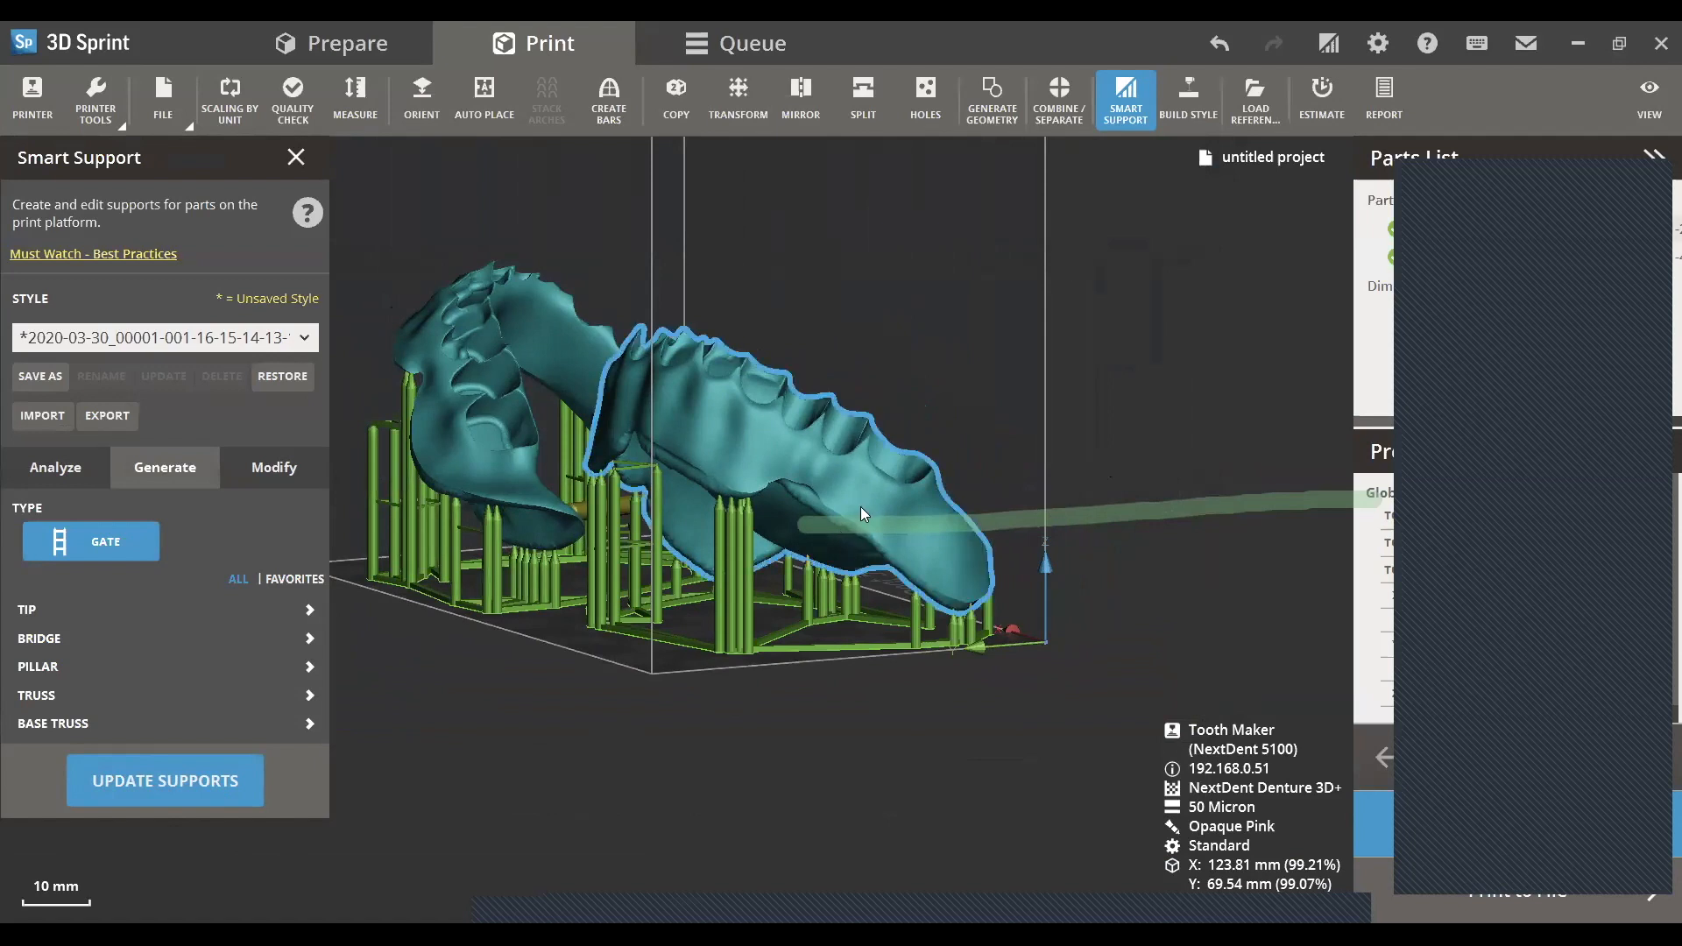
right_drag(572, 671, 871, 392)
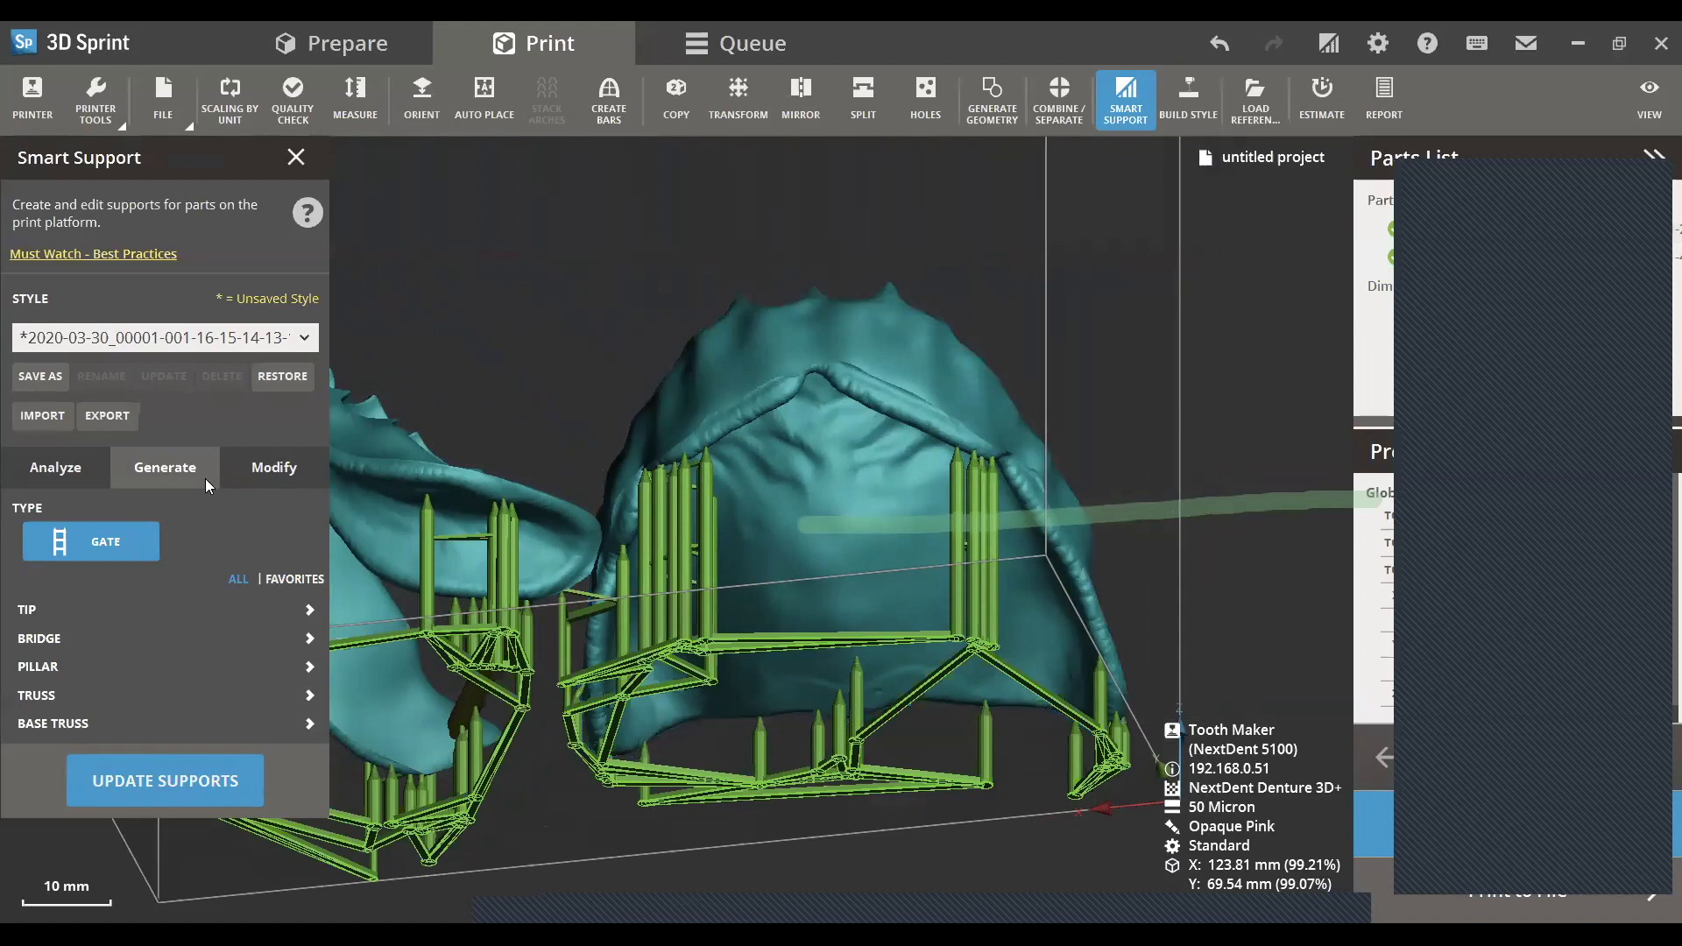
- Add three manual support points along the front and side border of the upper denture base's underside
click(250, 470)
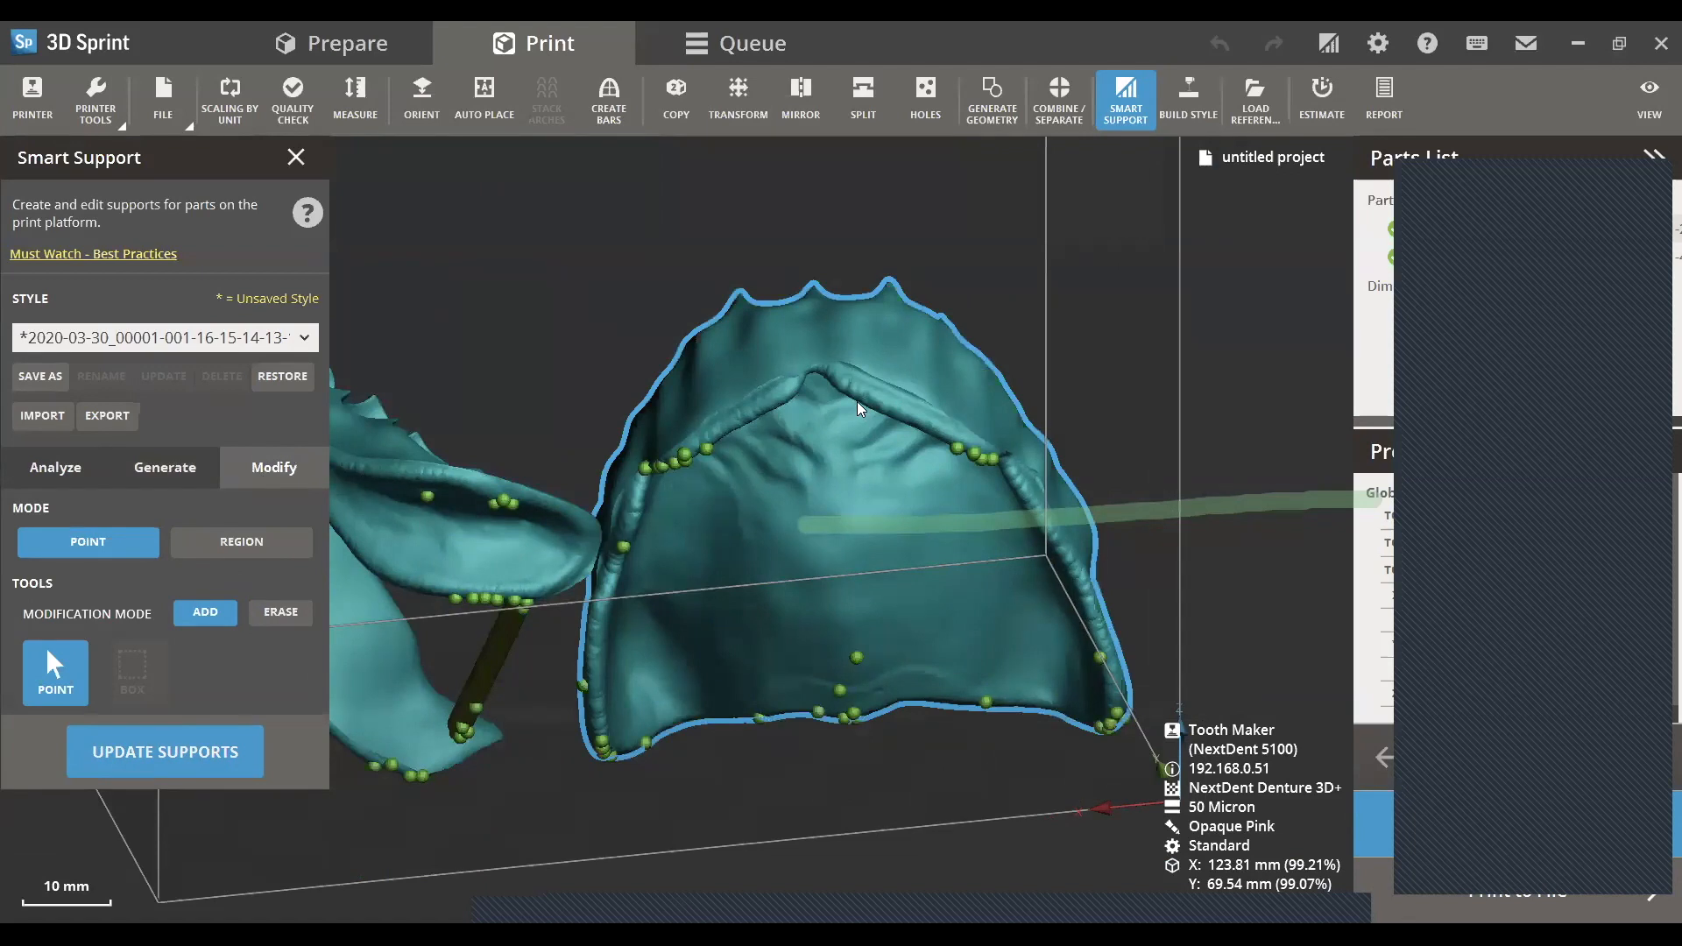
click(772, 407)
click(860, 398)
click(1071, 550)
- Add four manual support points on the lower denture base's underside, along its front border and toward both posterior ends
right_drag(919, 605, 685, 478)
click(611, 451)
click(791, 456)
click(403, 612)
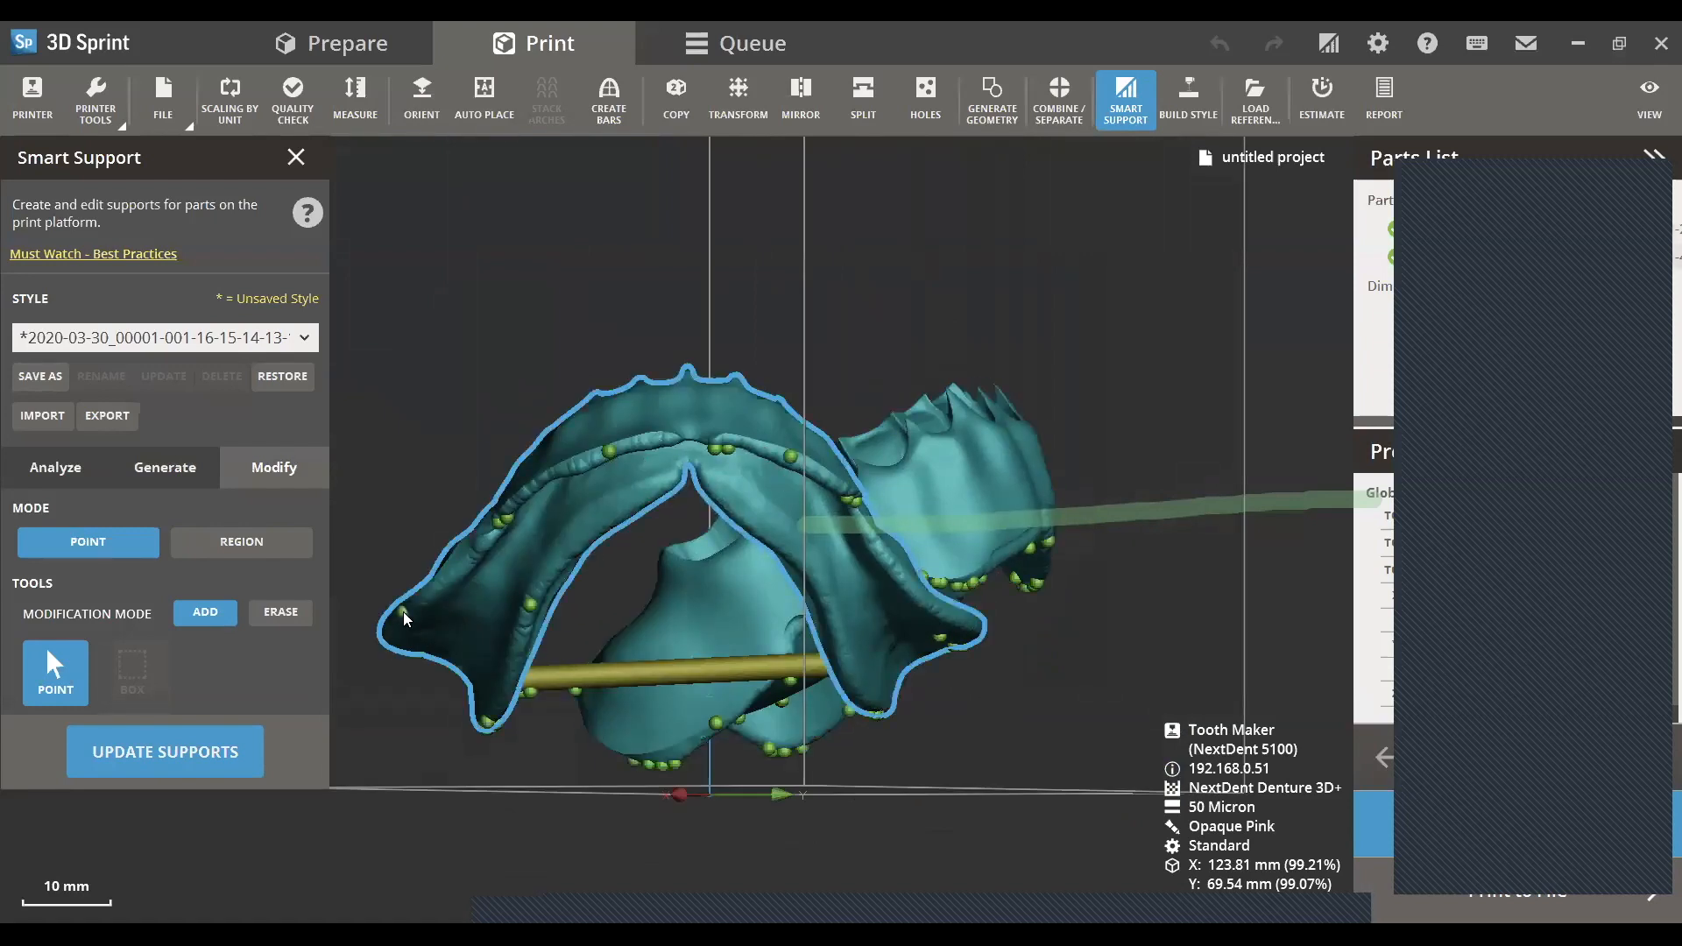
click(912, 584)
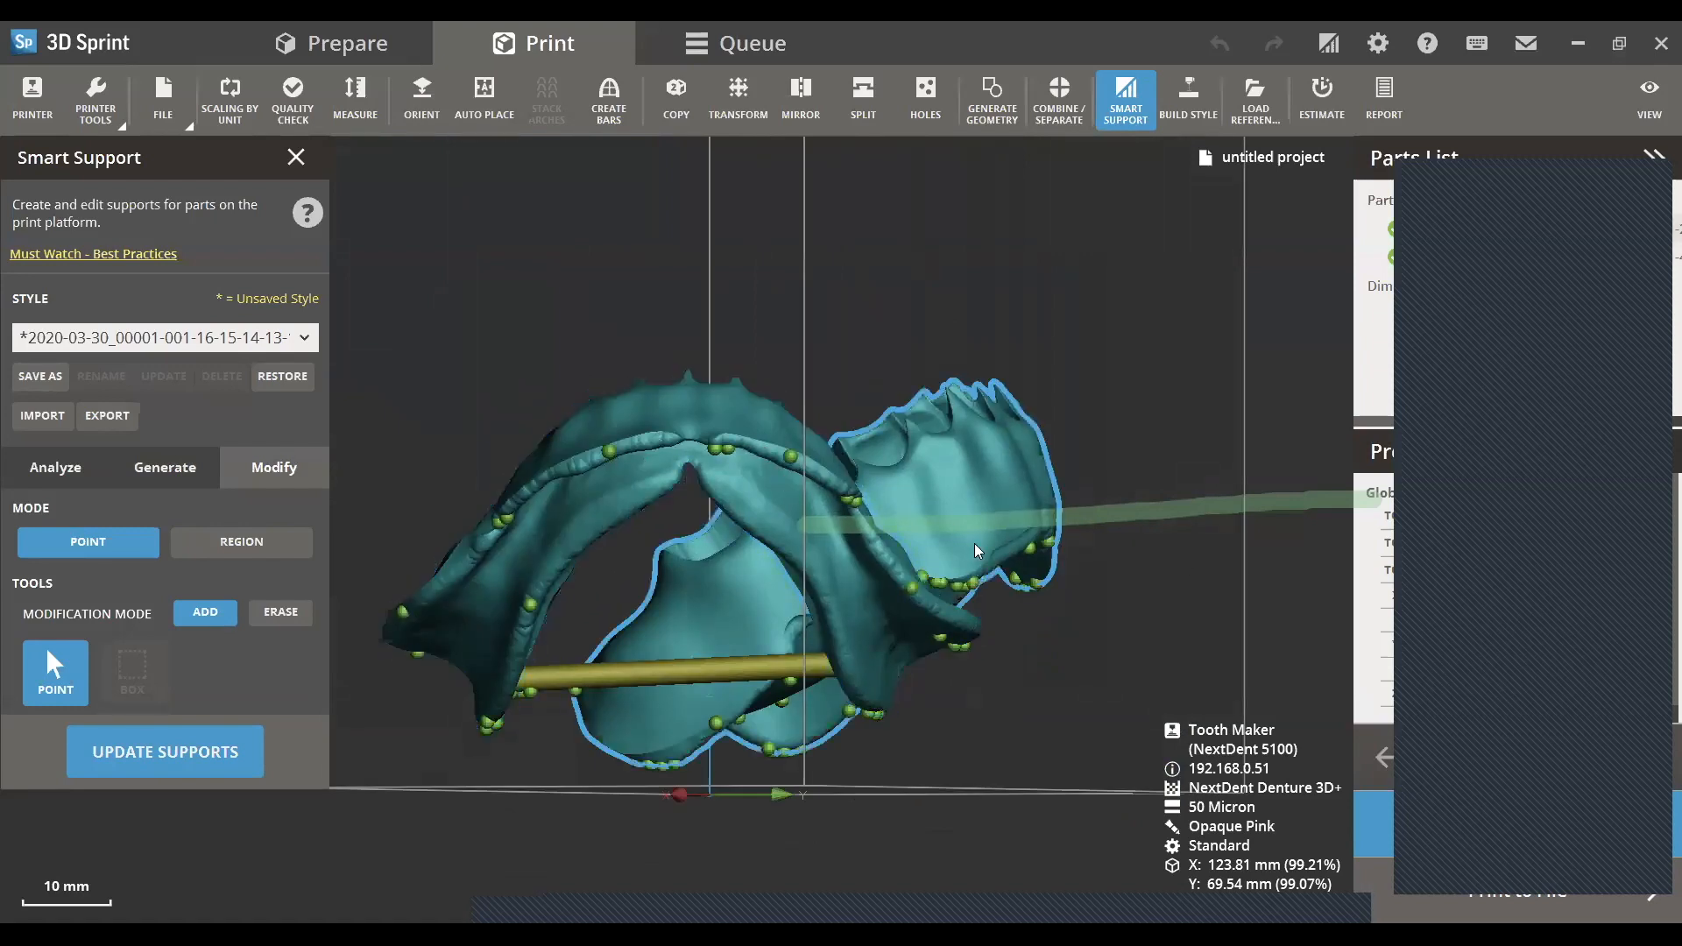
- Check the support points on both denture bases, update the supports, and finish support editing
scroll(974, 552, down, 1)
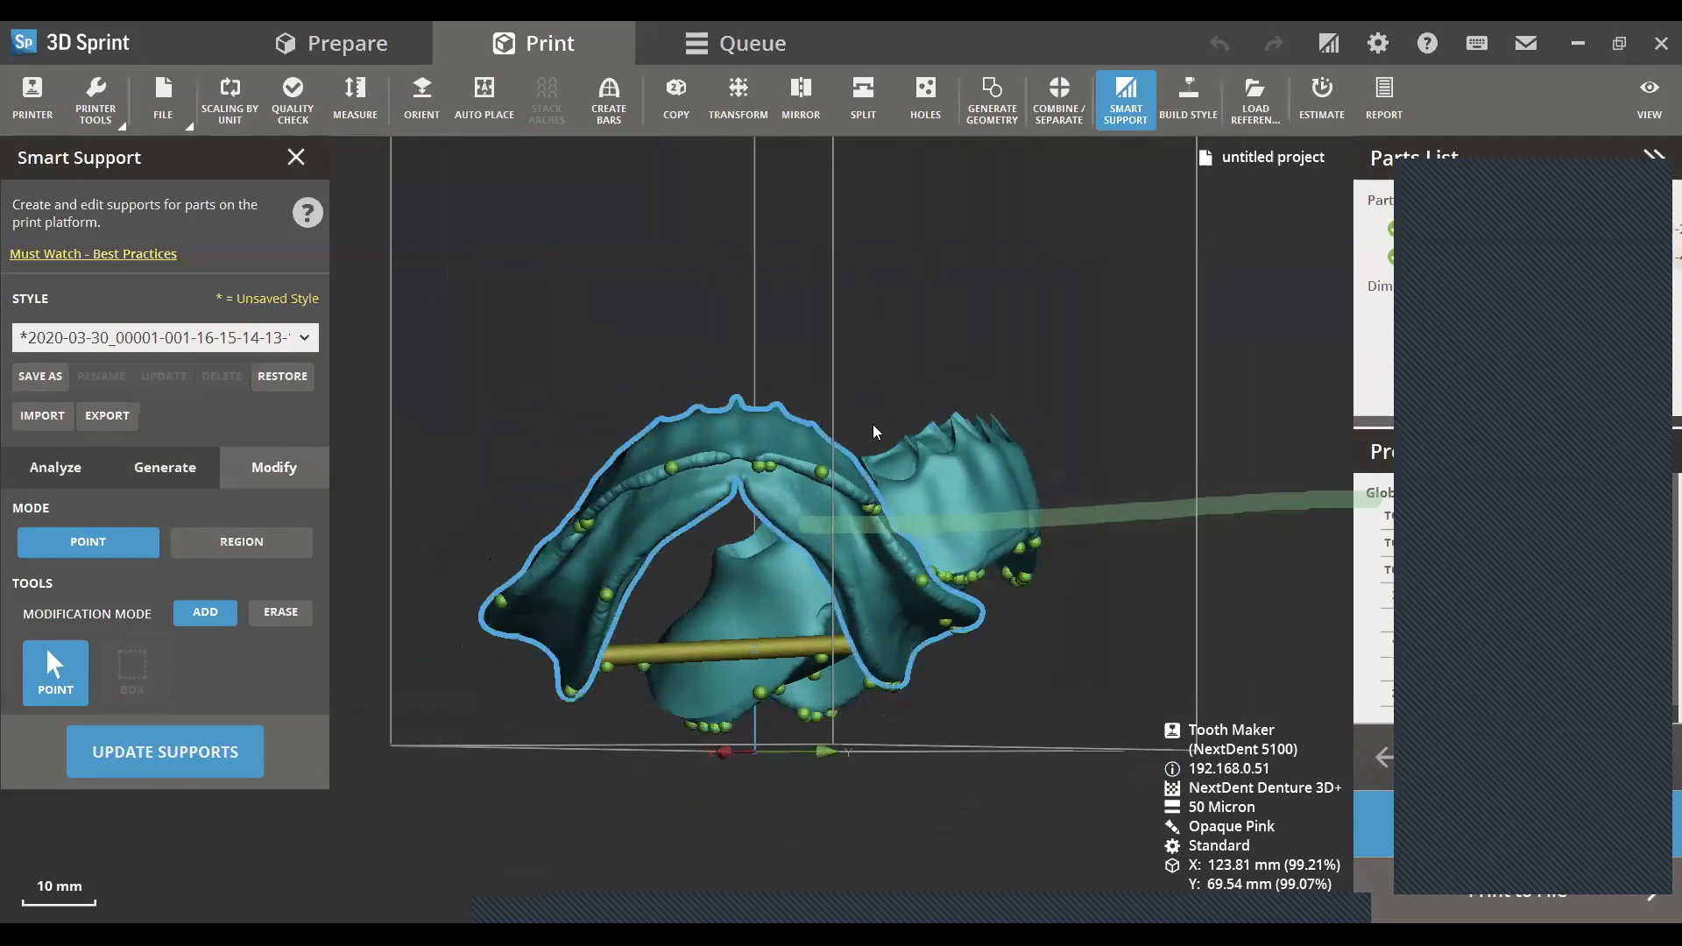
right_drag(992, 596, 868, 629)
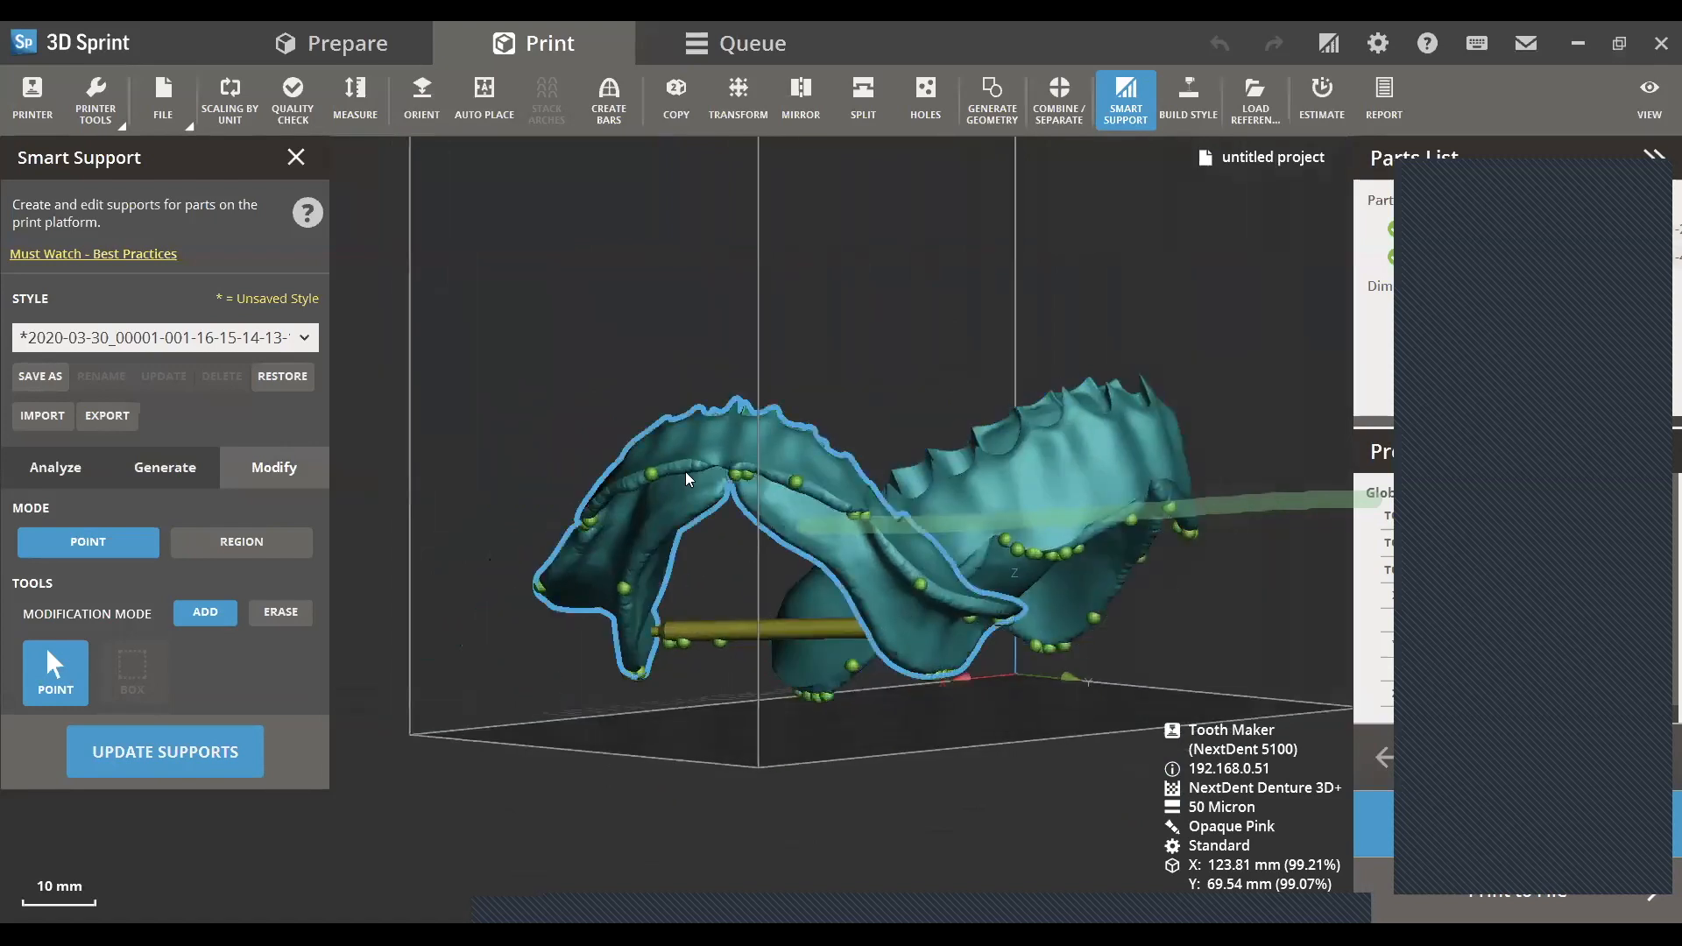
right_drag(1083, 670, 802, 731)
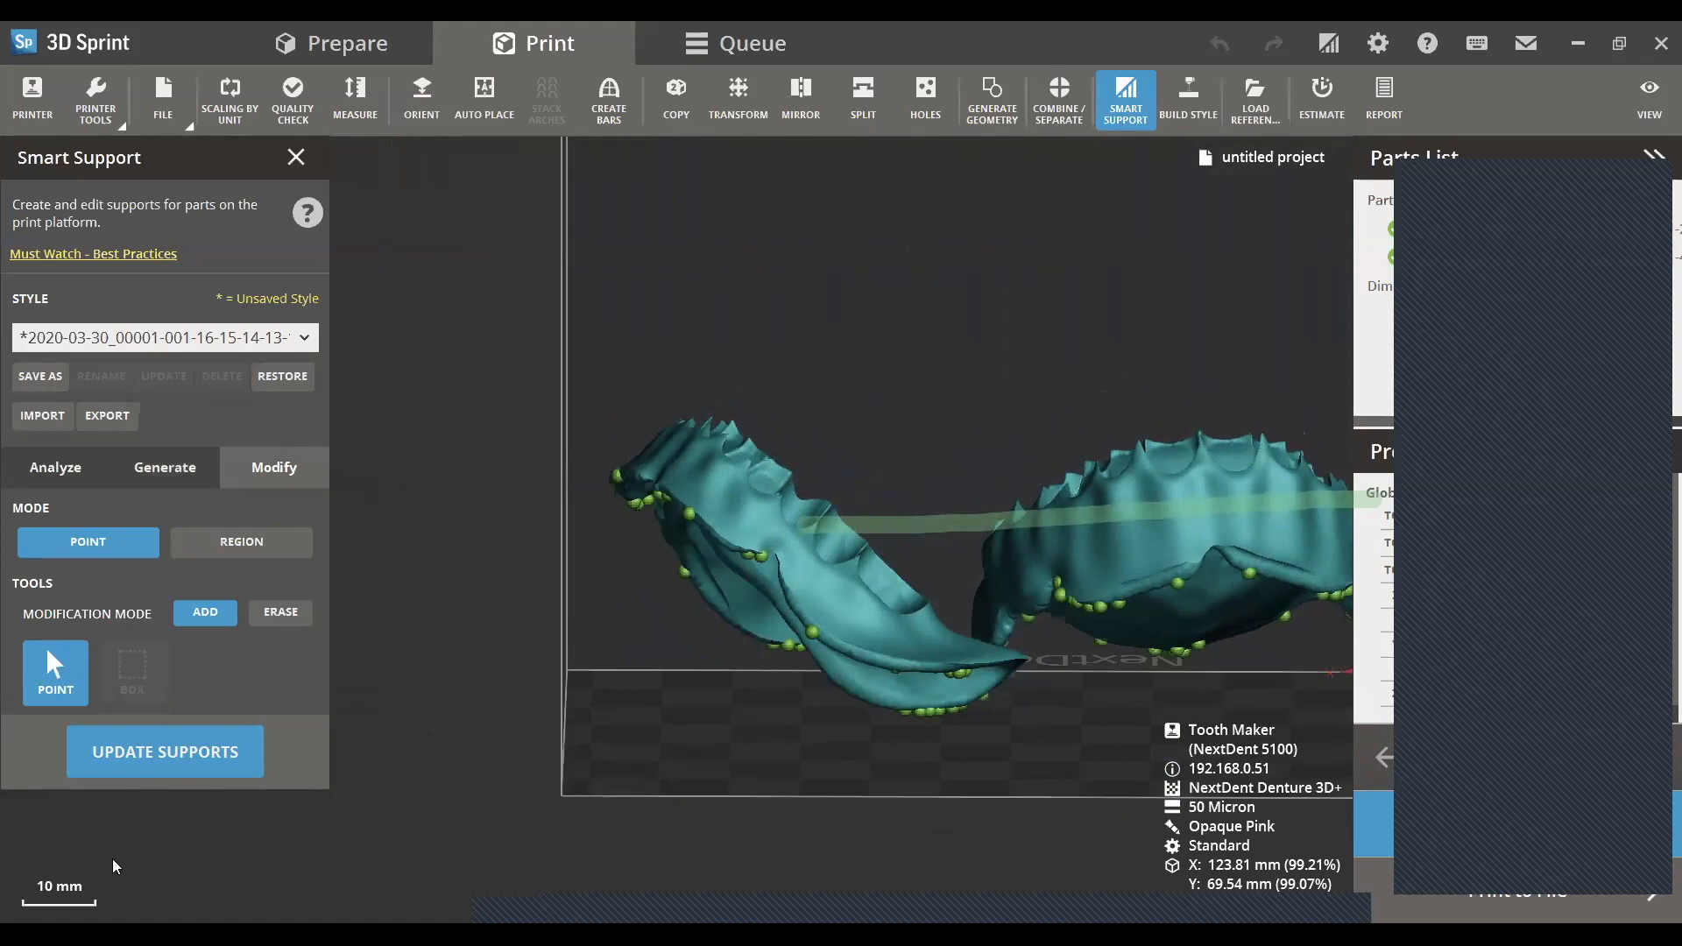
click(170, 757)
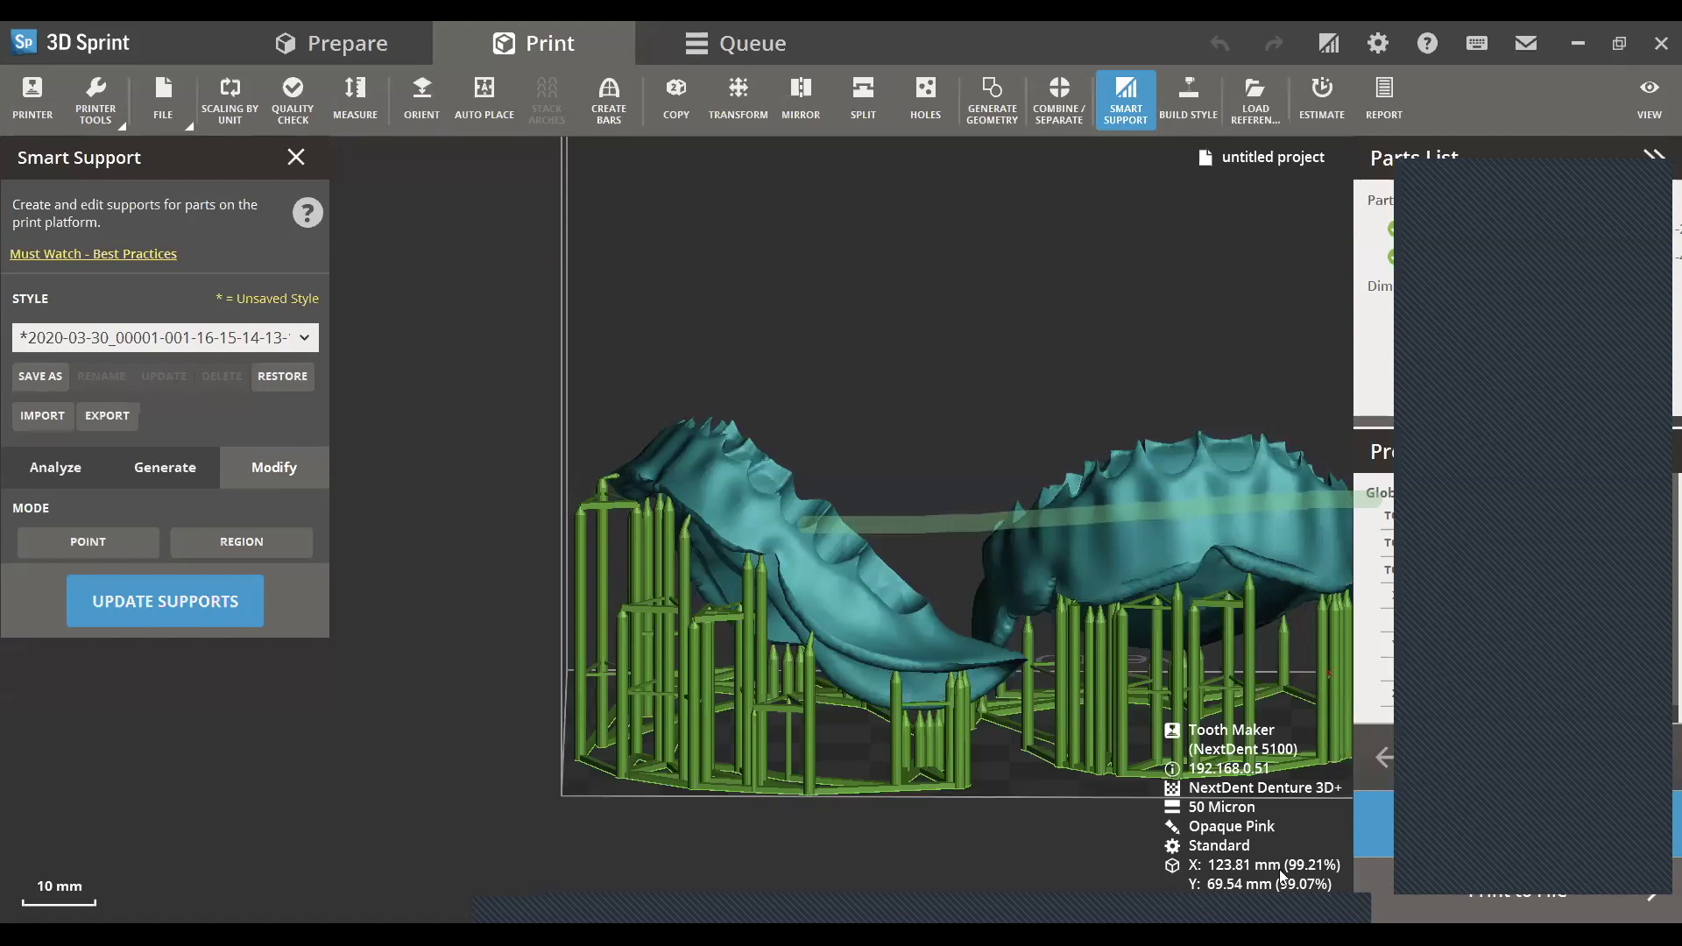
click(296, 158)
- Examine the supported upper and lower denture bases on the platform from the front and from above
right_drag(789, 421, 1025, 554)
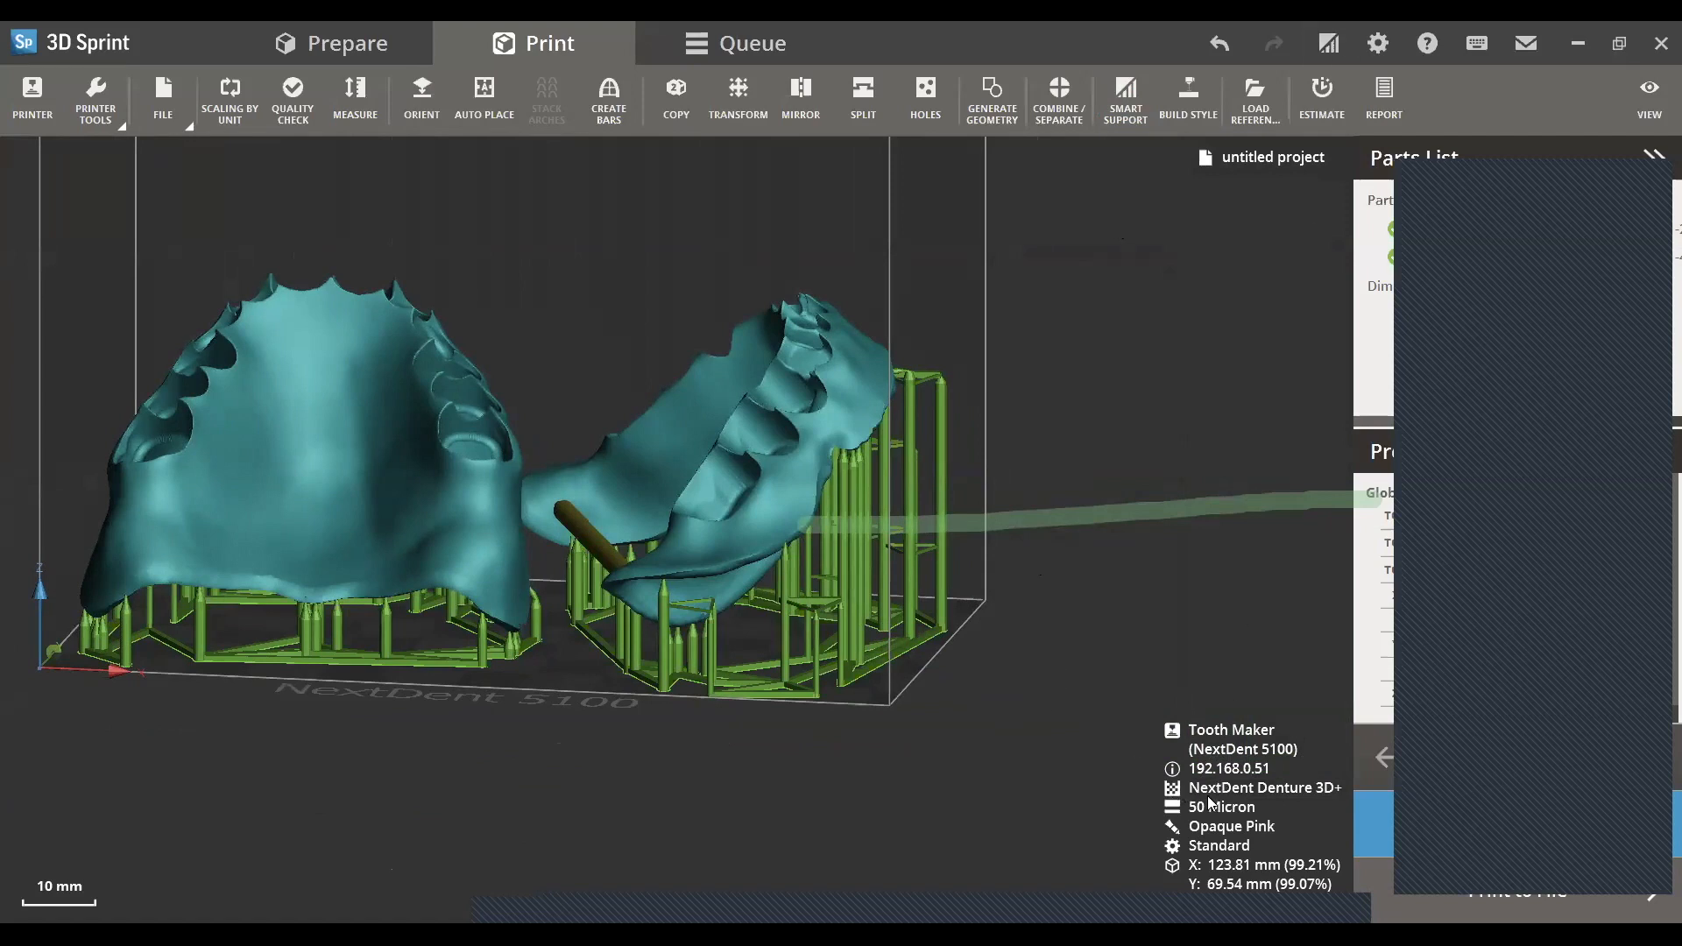
right_drag(666, 636, 741, 547)
click(690, 480)
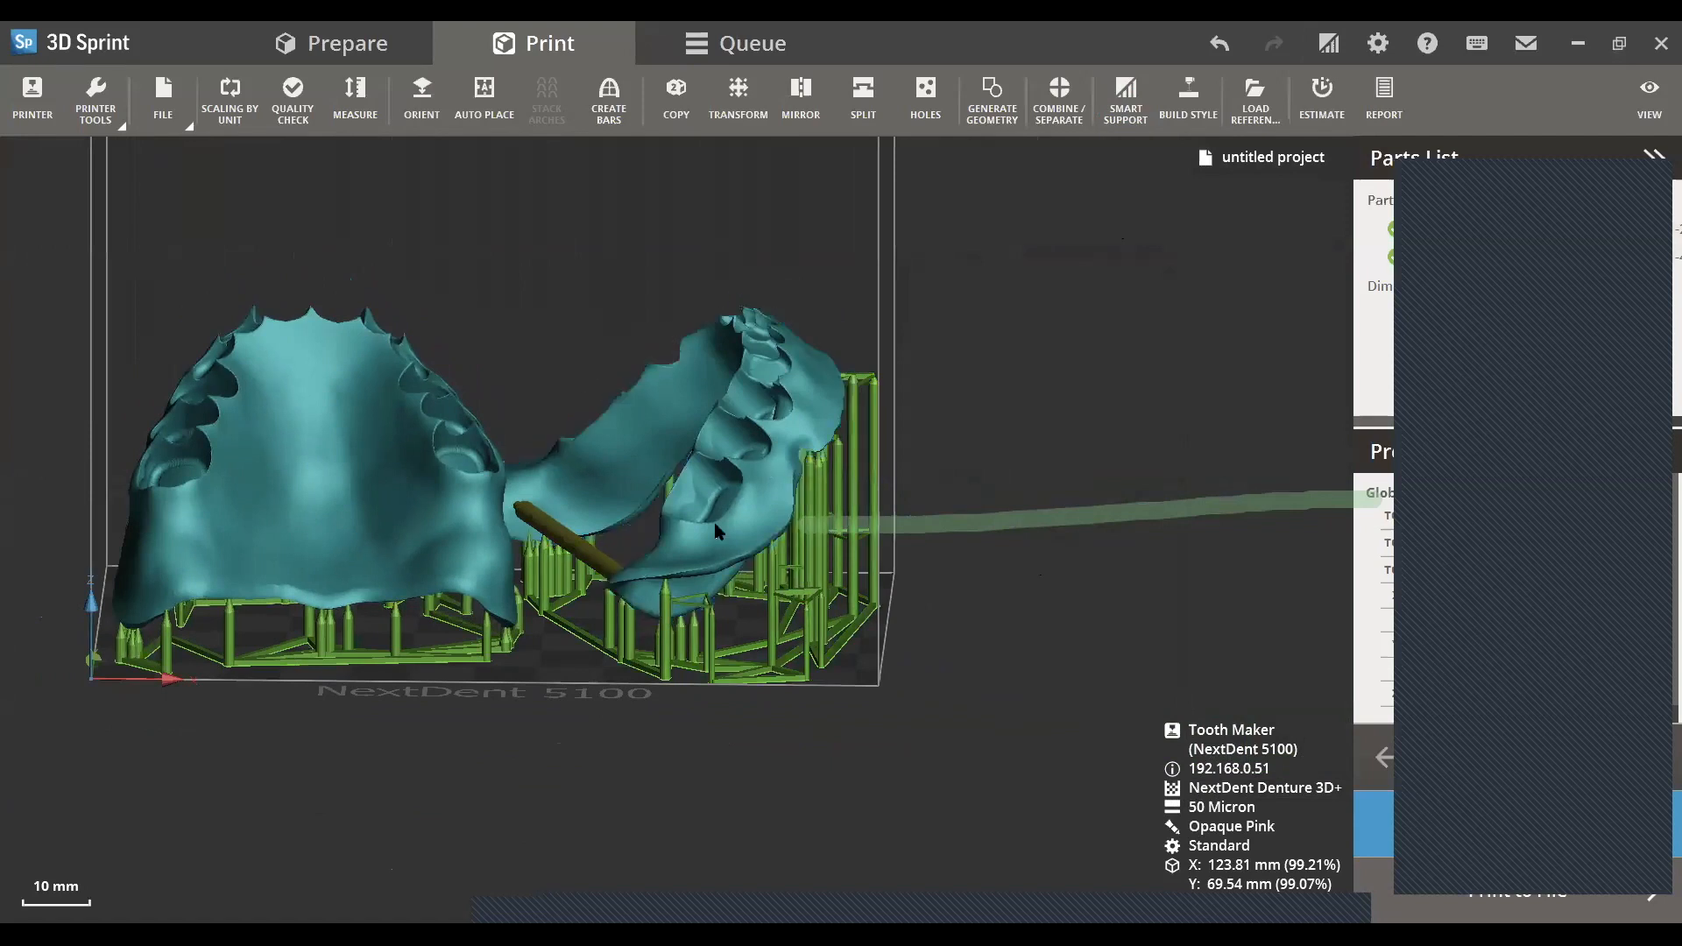
click(914, 615)
right_drag(881, 608, 1099, 673)
middle_drag(1098, 673, 1297, 734)
right_drag(1058, 750, 1166, 788)
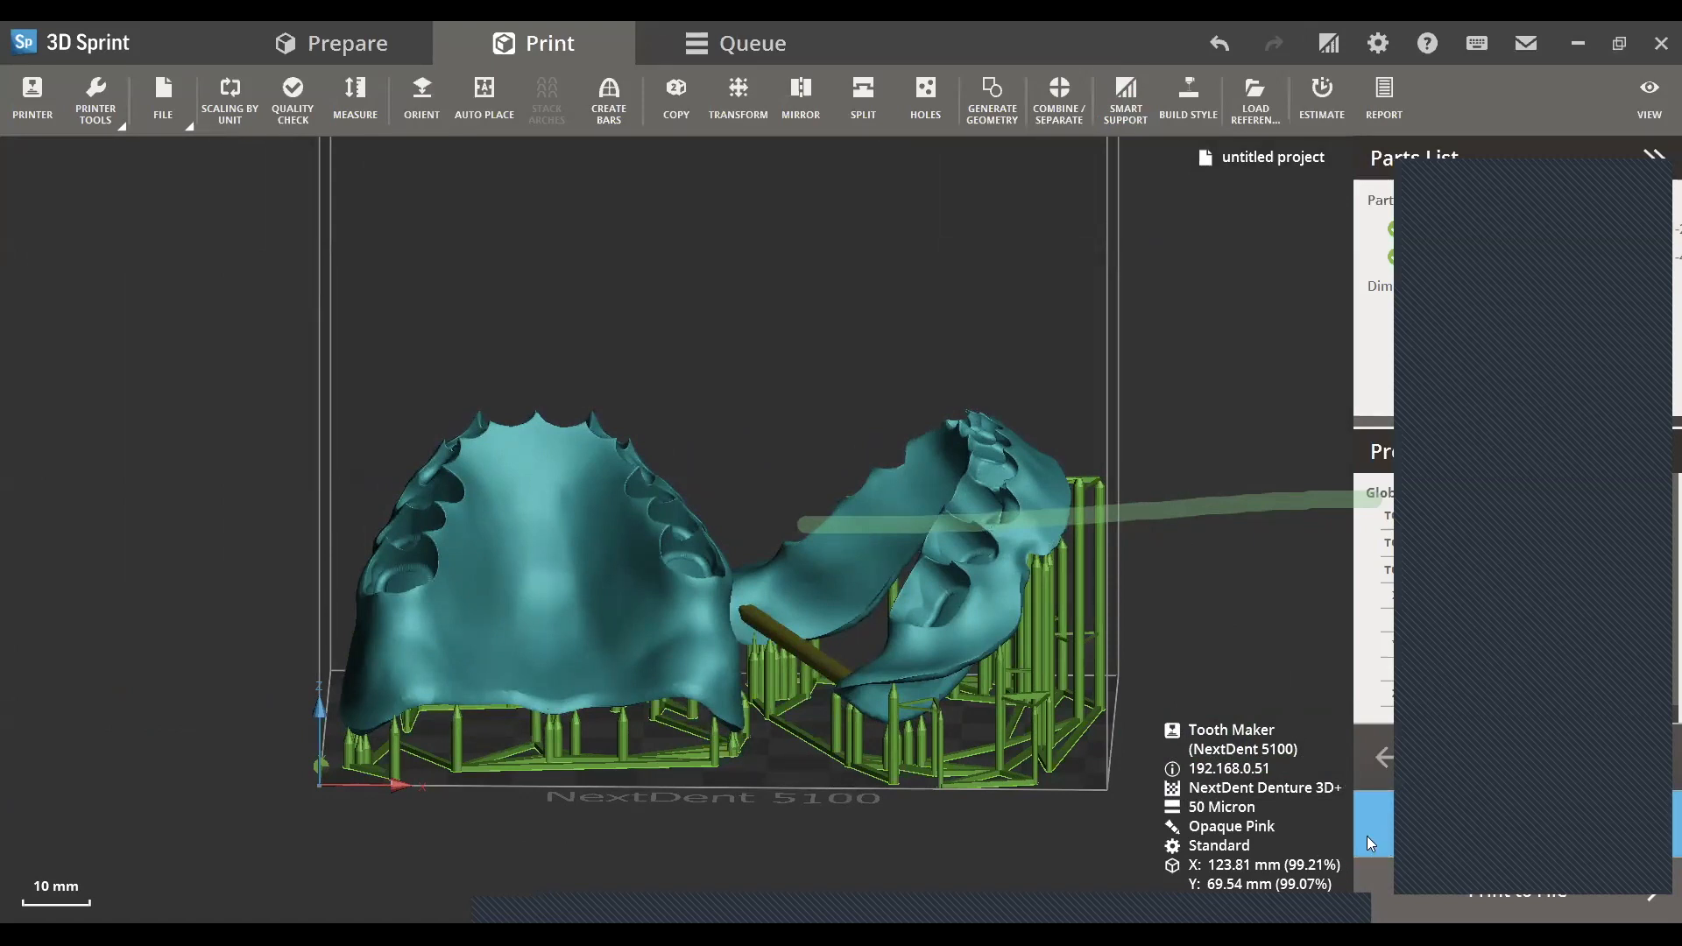
right_drag(1186, 372, 1023, 514)
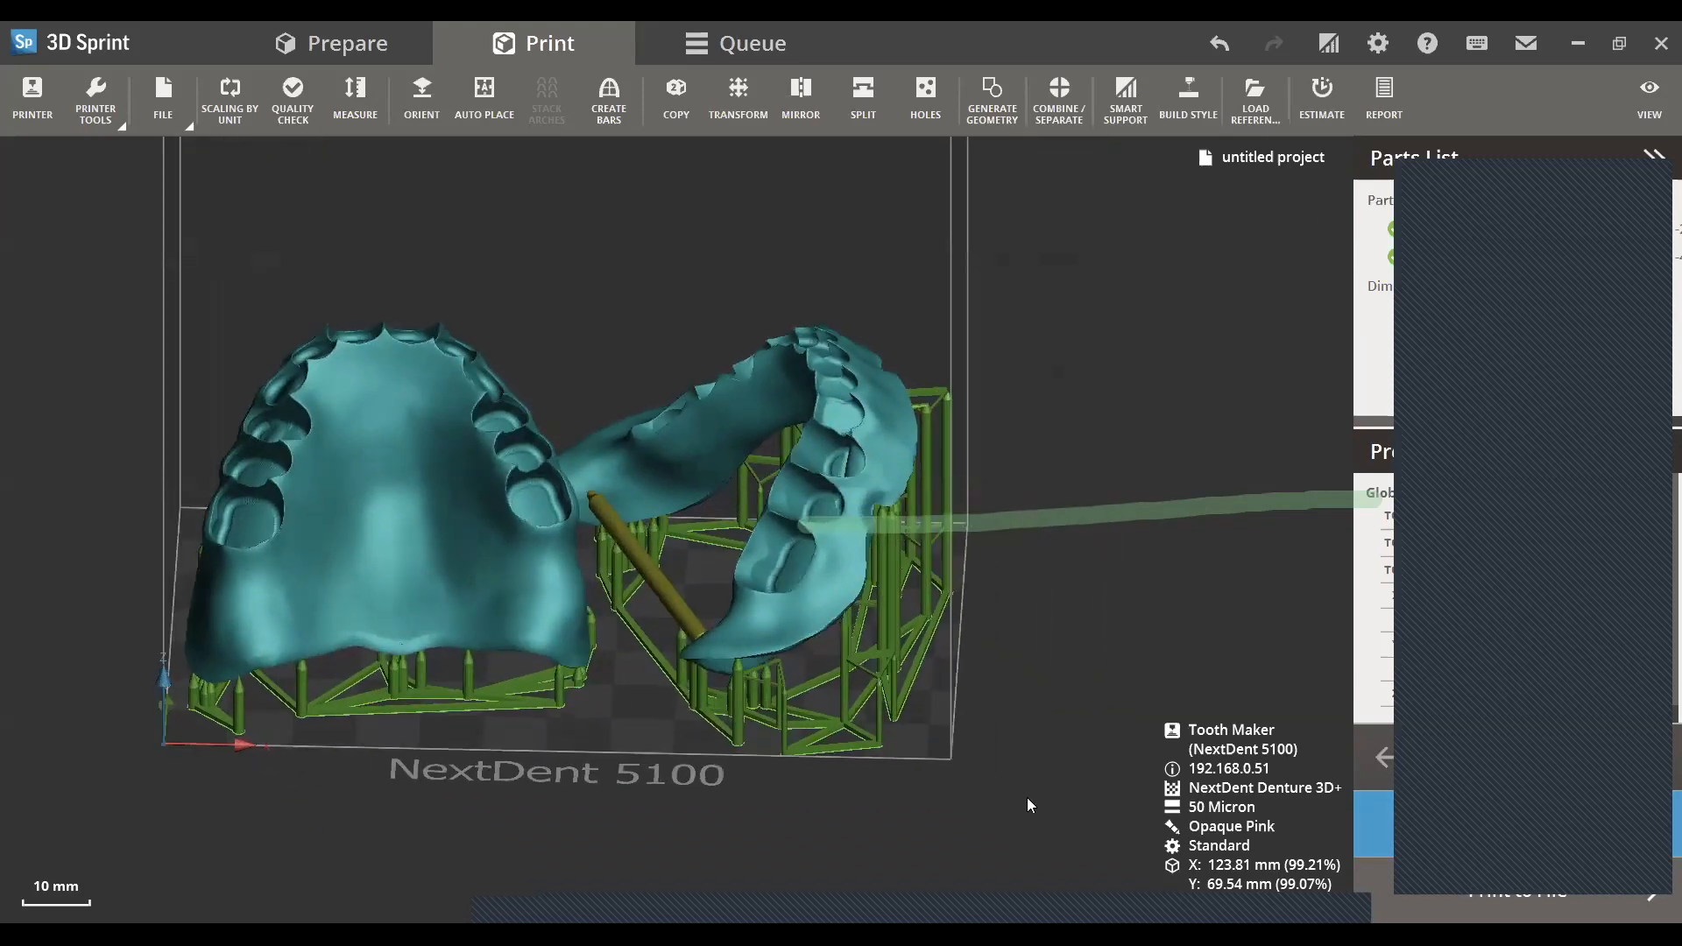
right_drag(1063, 685, 1320, 564)
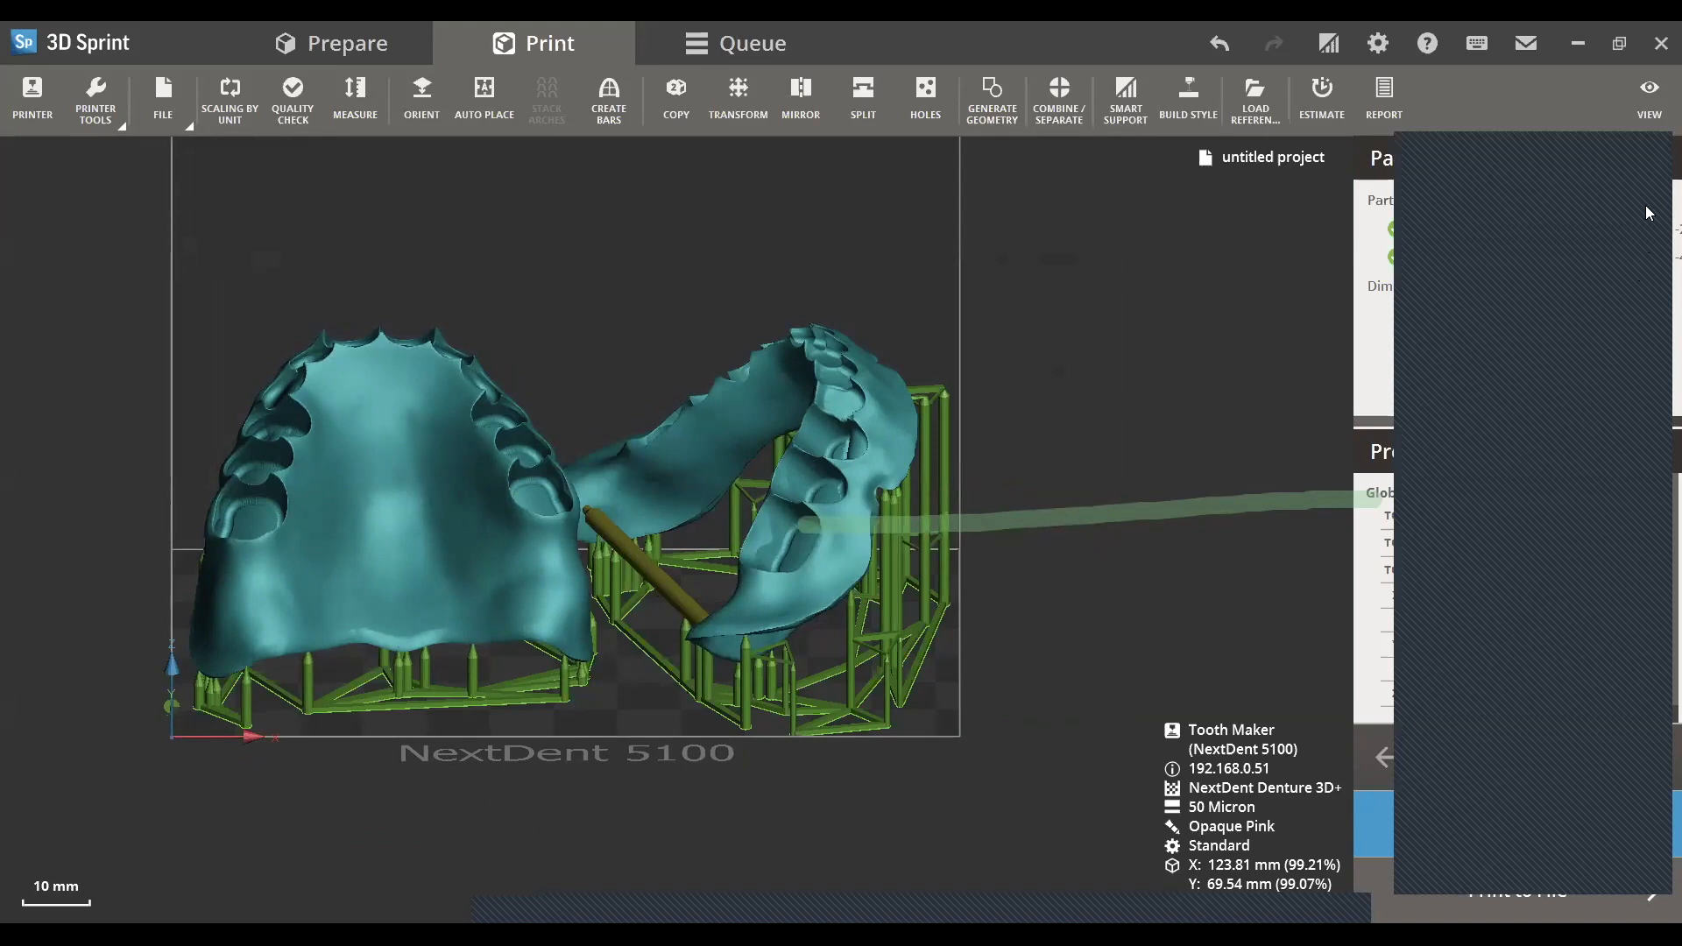